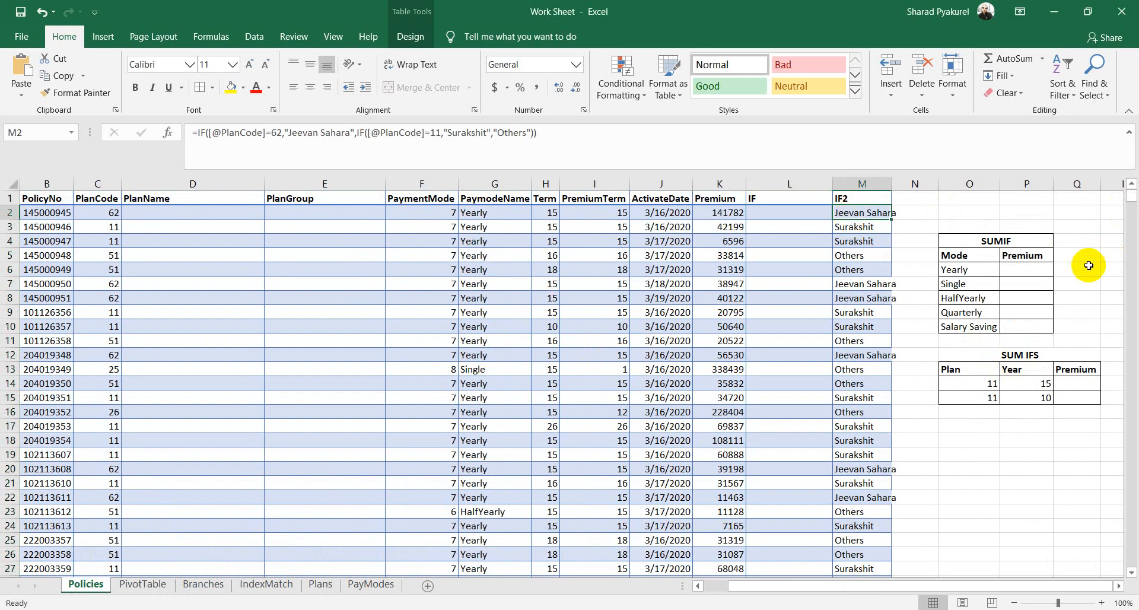
Step: Delete the old IF2 results from M2 down to the last row, then return to cell L2
key("ctrl+shift+Down")
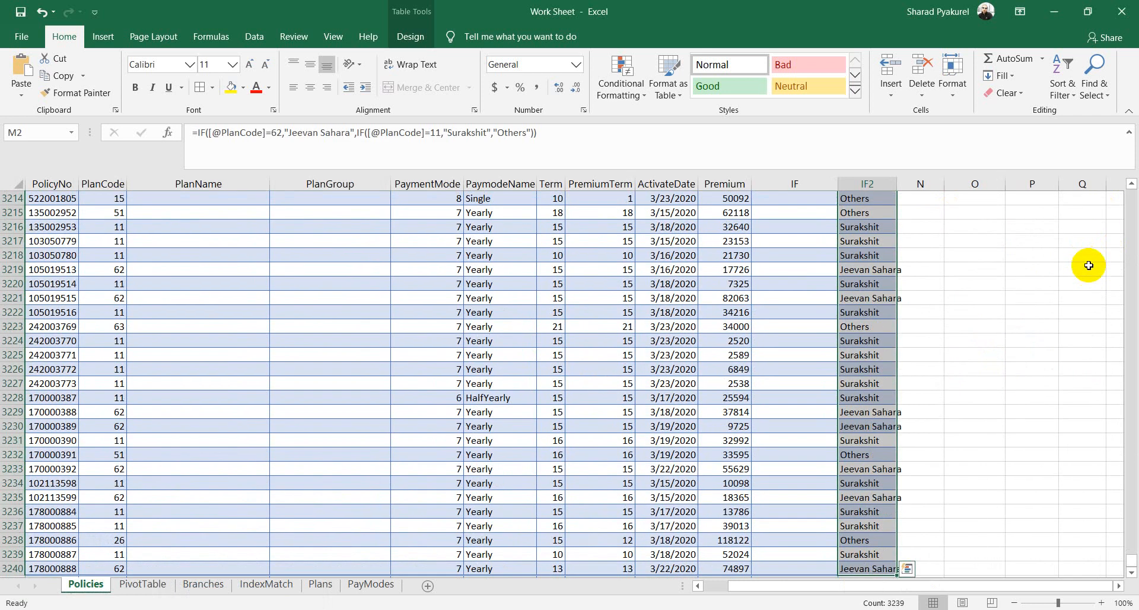
key("Delete")
key("ctrl+BackSpace")
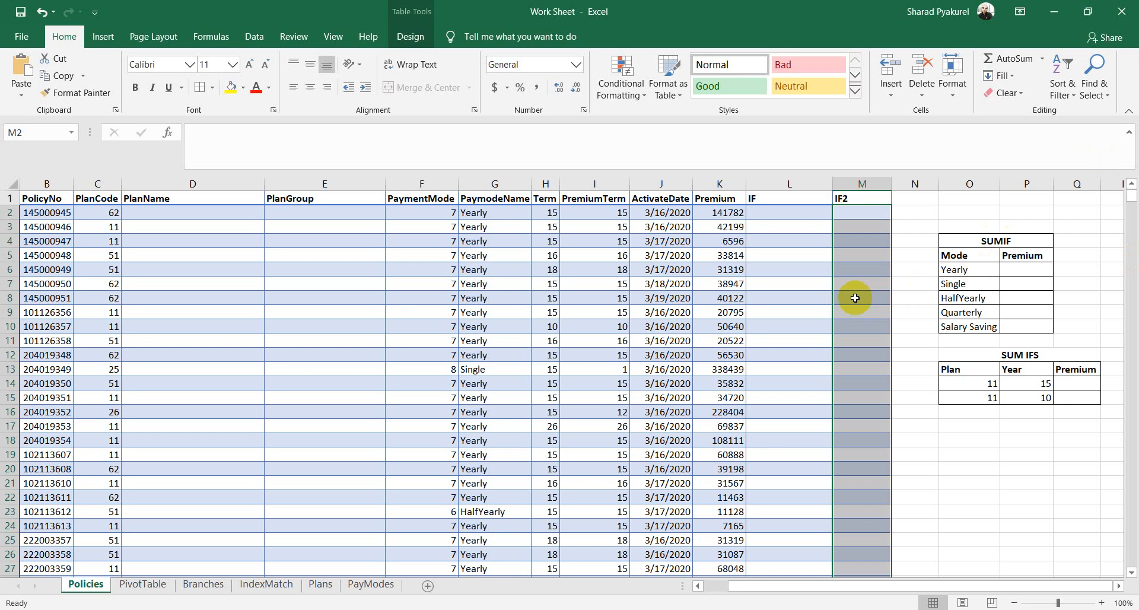
left_click(768, 212)
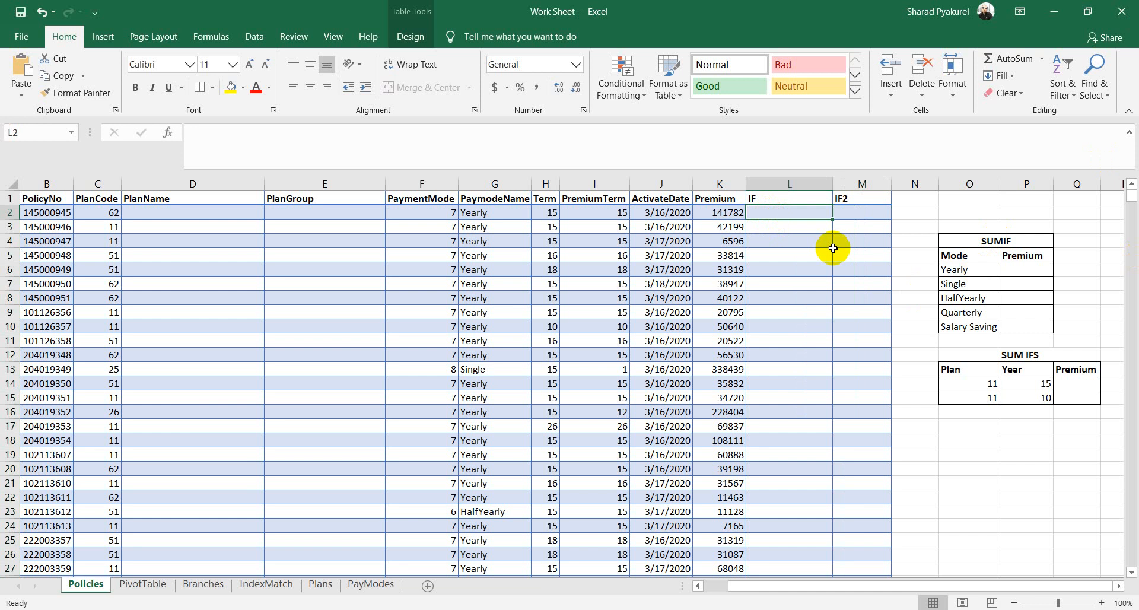
left_click(815, 300)
left_click(774, 208)
type("=")
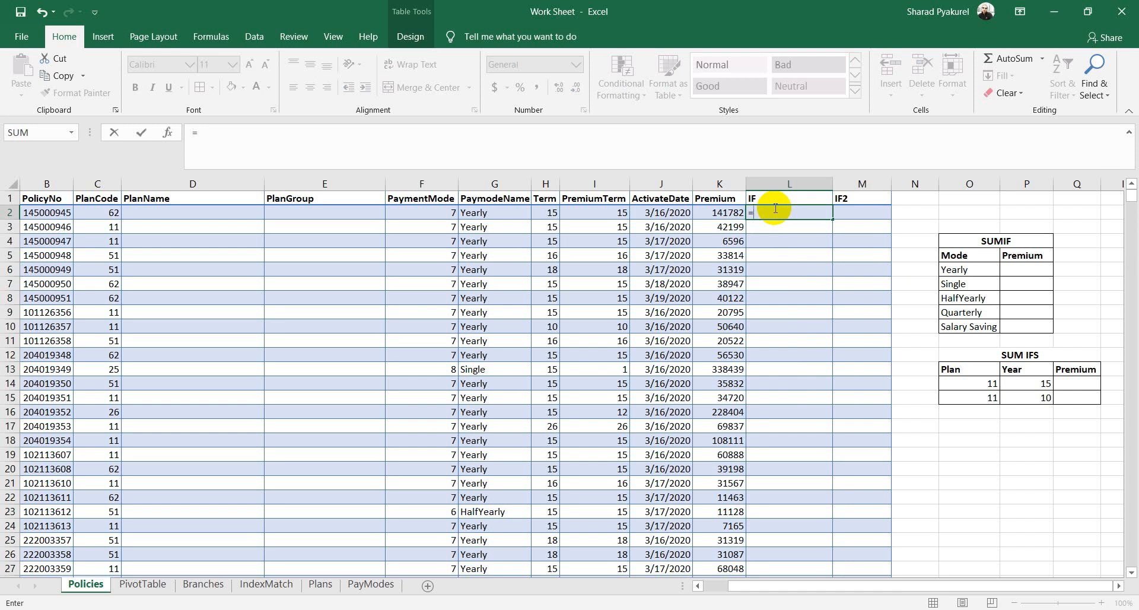
type("IF(")
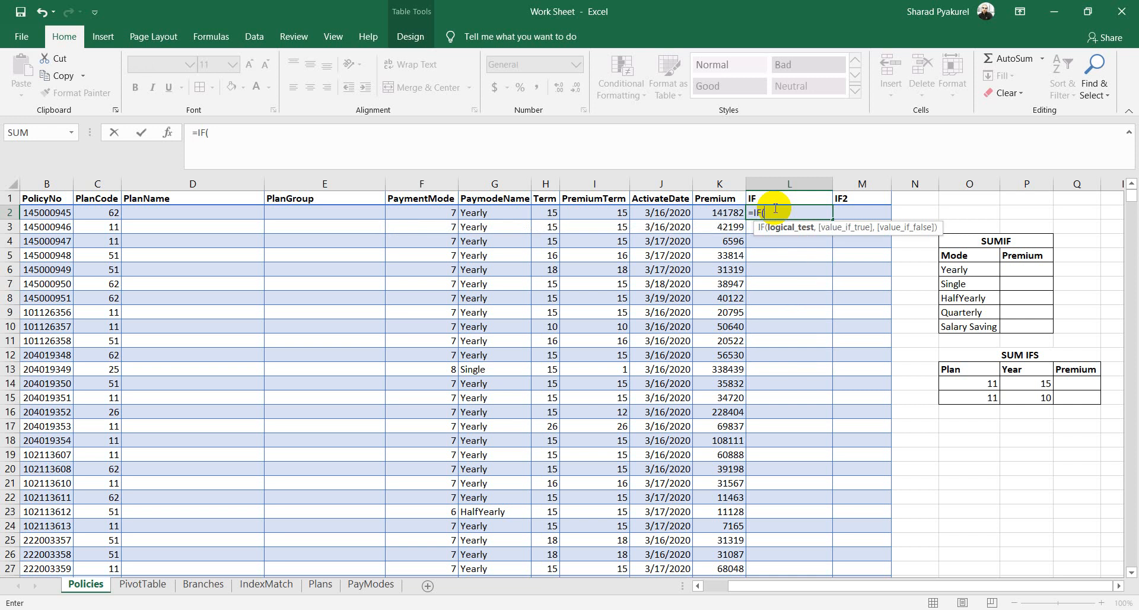
left_click(110, 214)
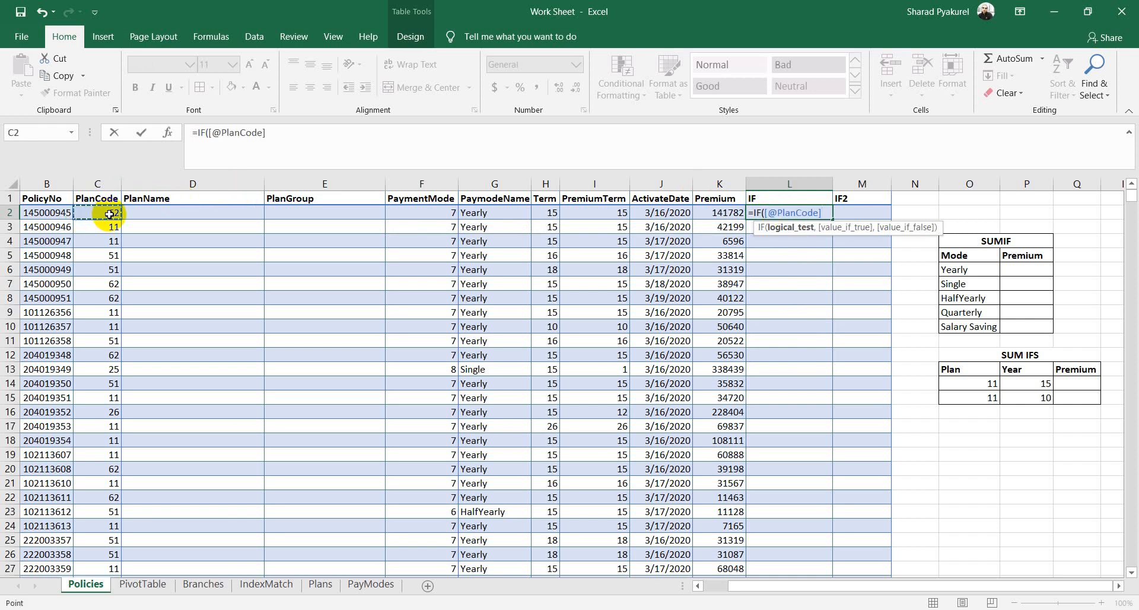
type("=62,")
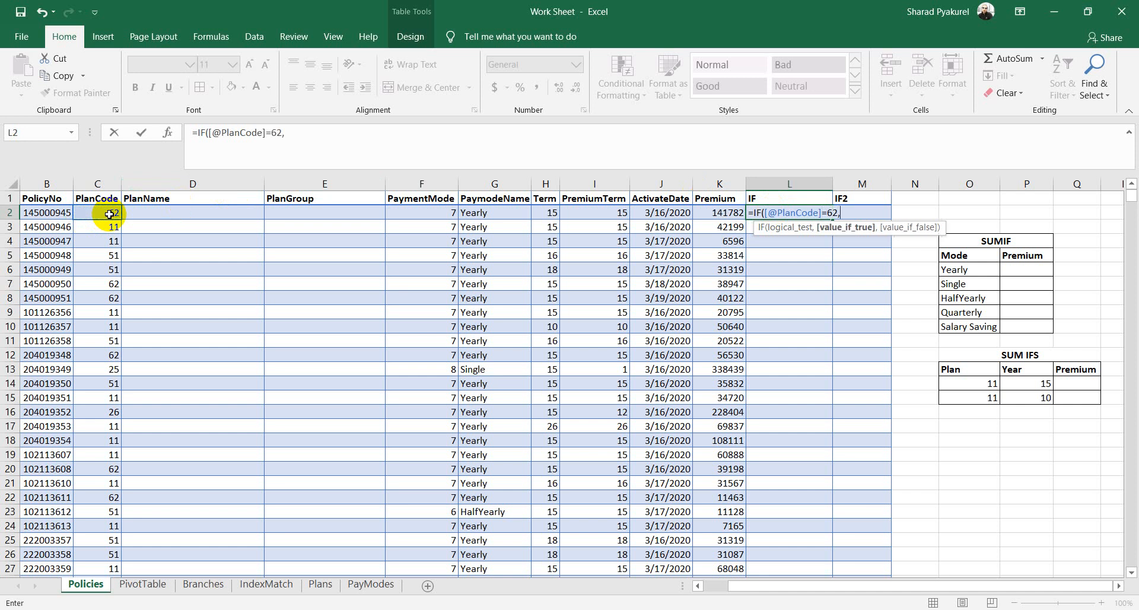
type("\"Jeevan Sahar")
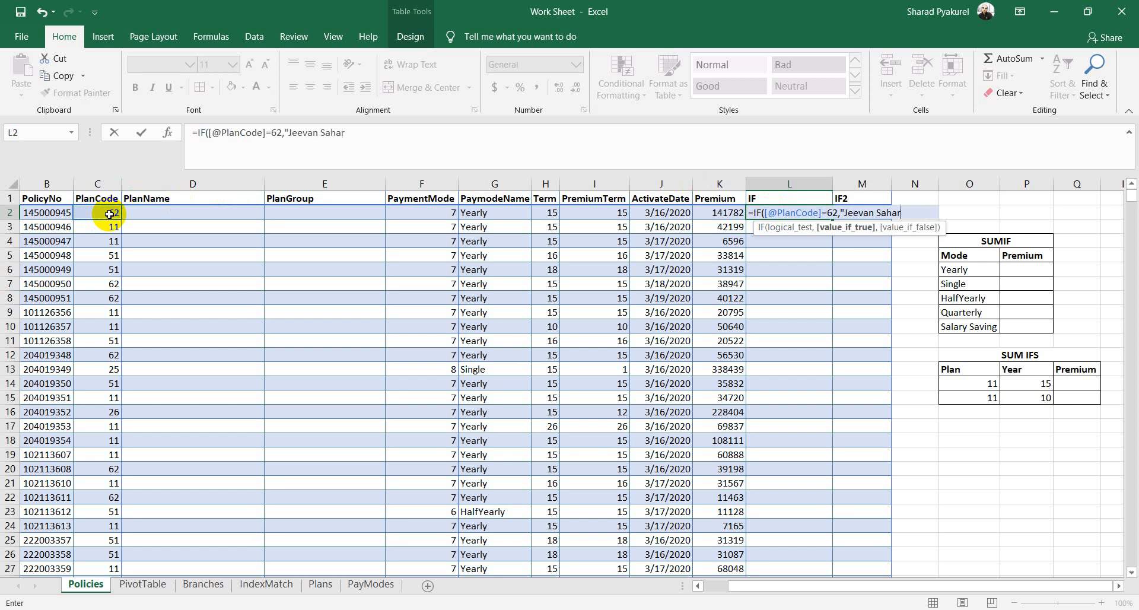
type("a\",")
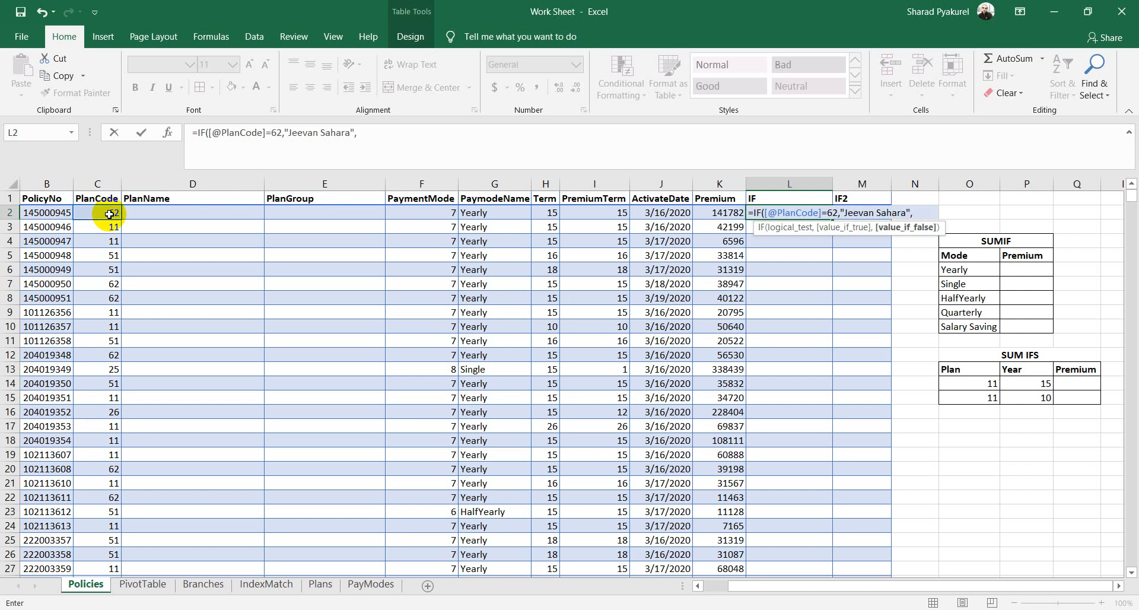
type("\"Other Th")
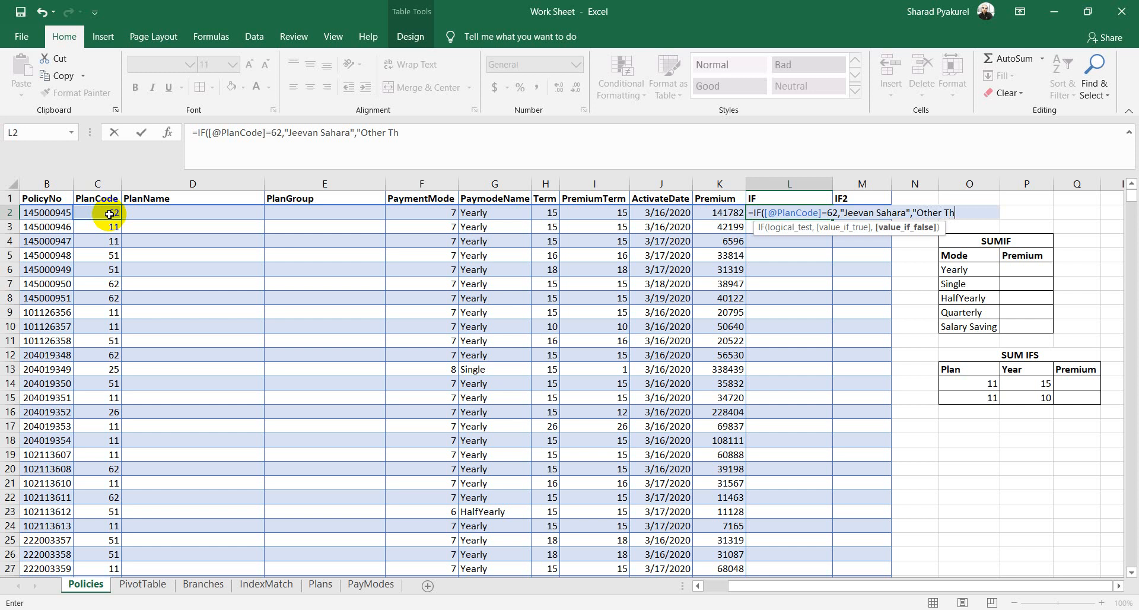
type("an Jeevan Sahar")
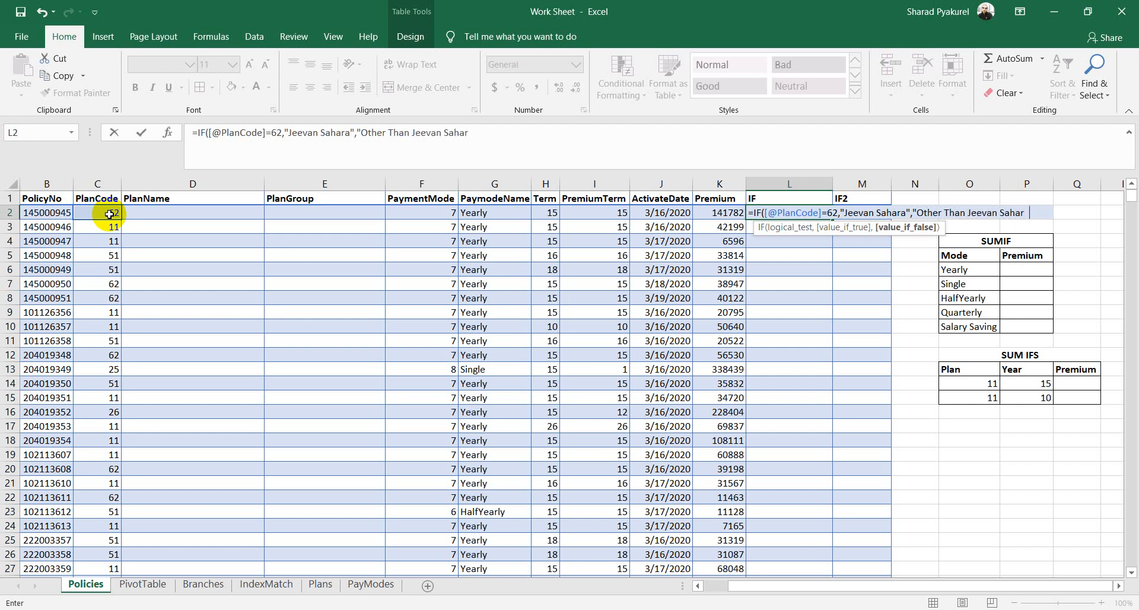
type("a\")")
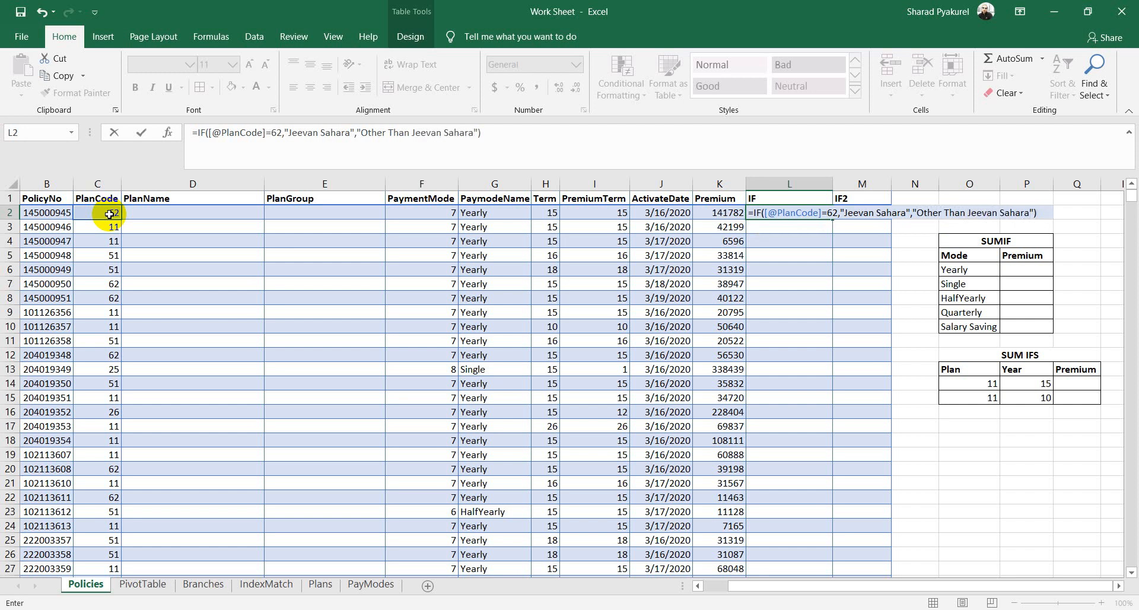
key("Return")
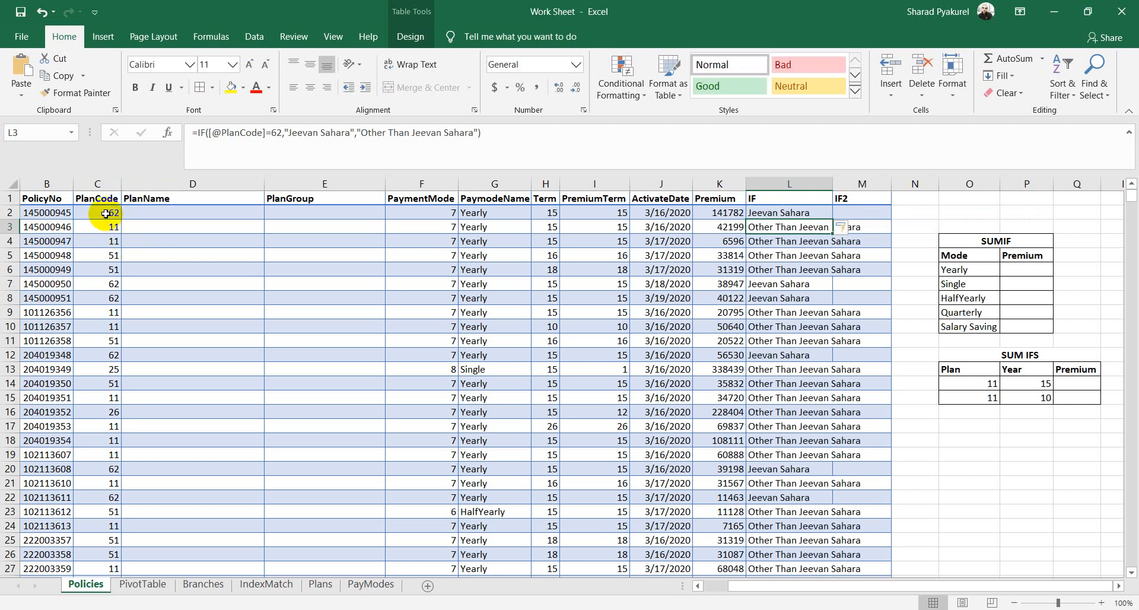
left_click(105, 212)
Step: Widen column L to fit 'Other Than Jeevan Sahara' and review the L2 formula
left_click(780, 215)
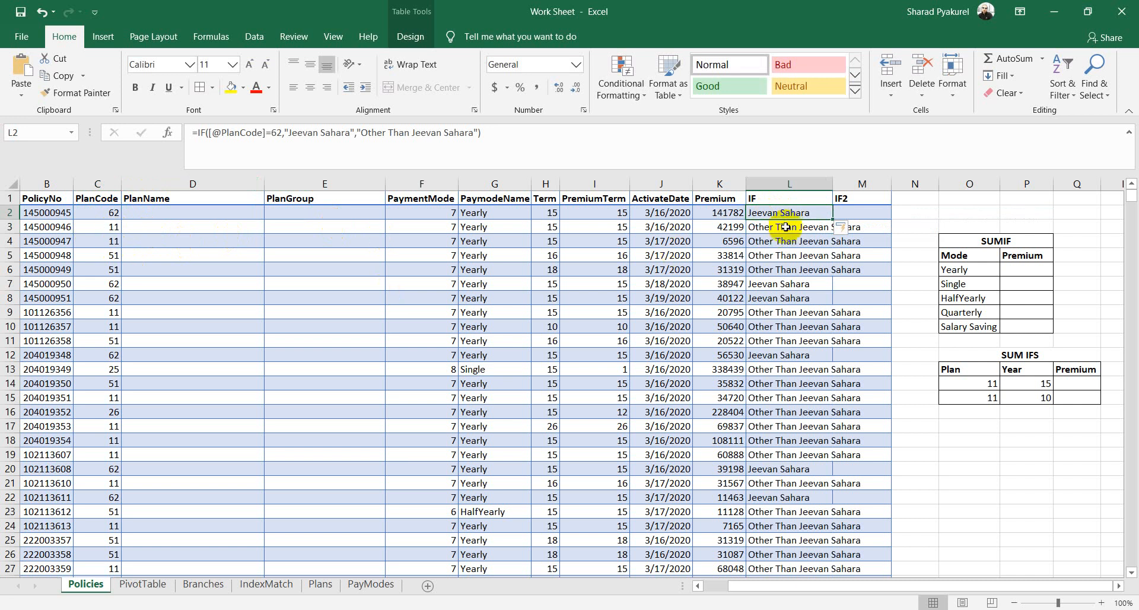
left_click_drag(829, 192, 864, 192)
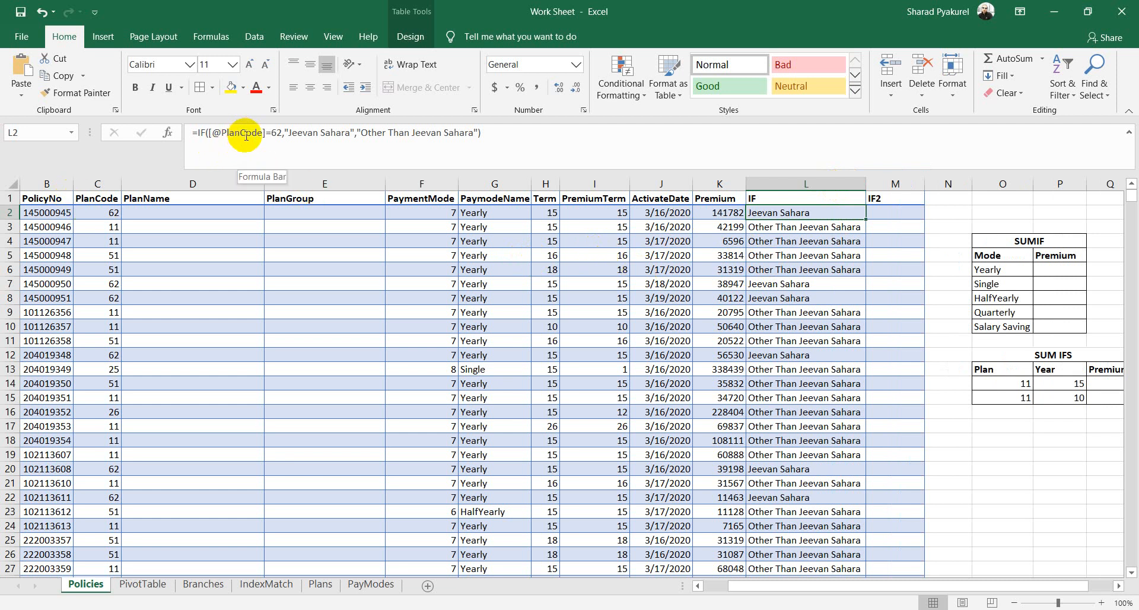
left_click(329, 133)
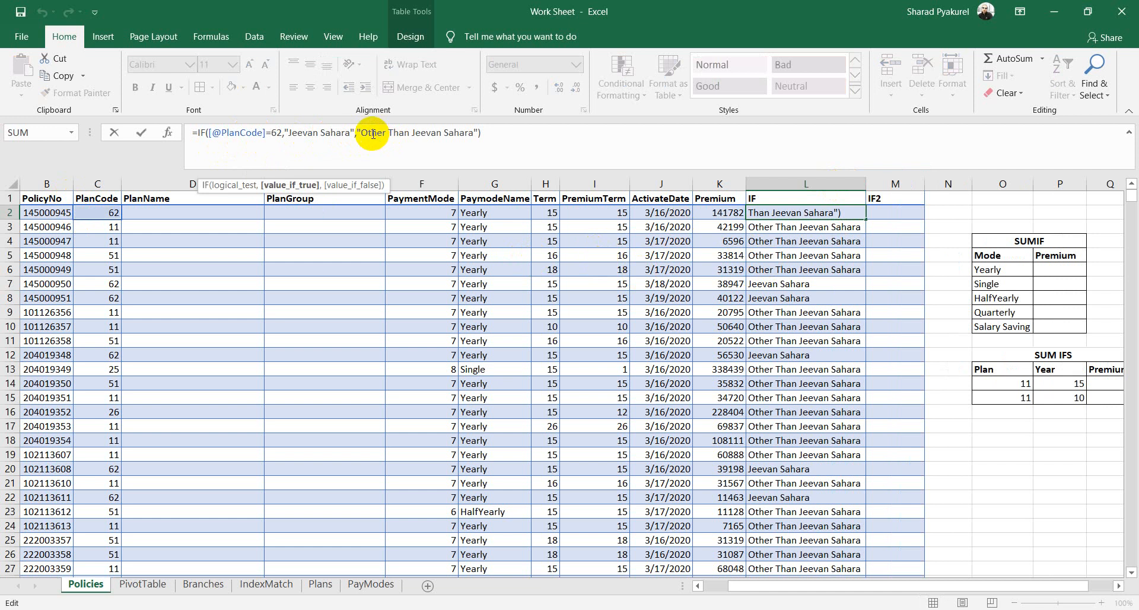
left_click_drag(365, 132, 469, 132)
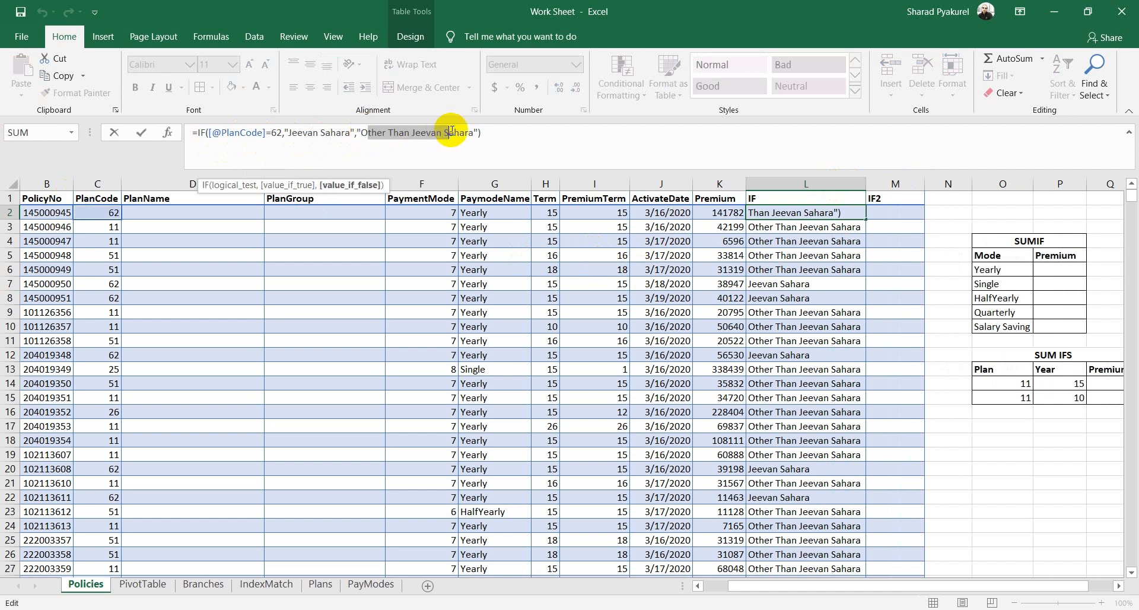
left_click(891, 212)
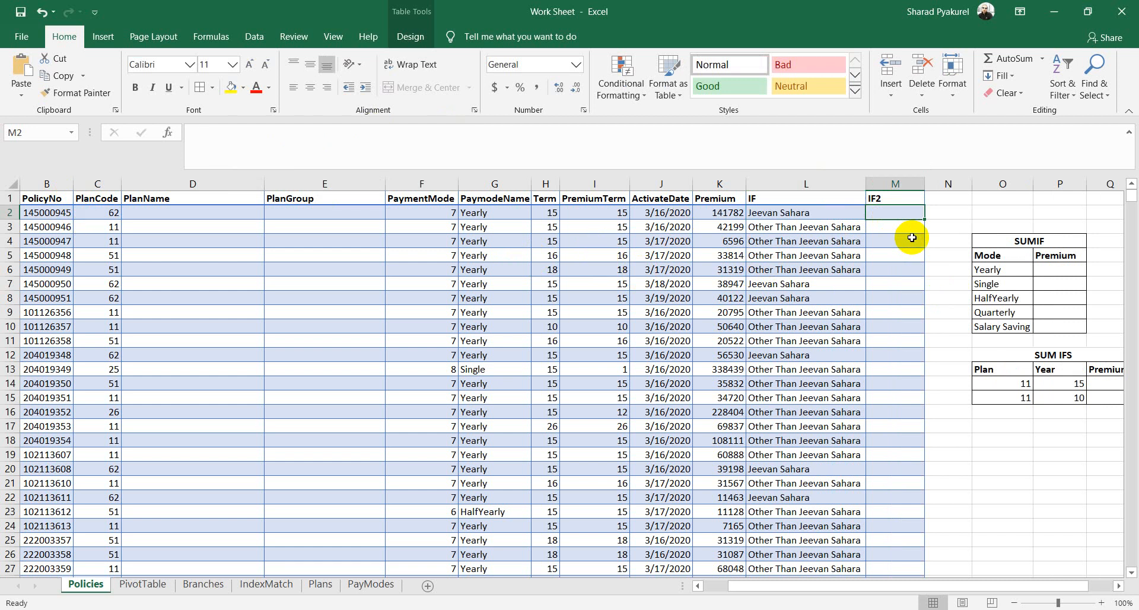
Step: In M2 enter a nested IF: PlanCode 62 gives "Jeevan Sahara", 11 gives "Surakshit", else "Other"
type("=")
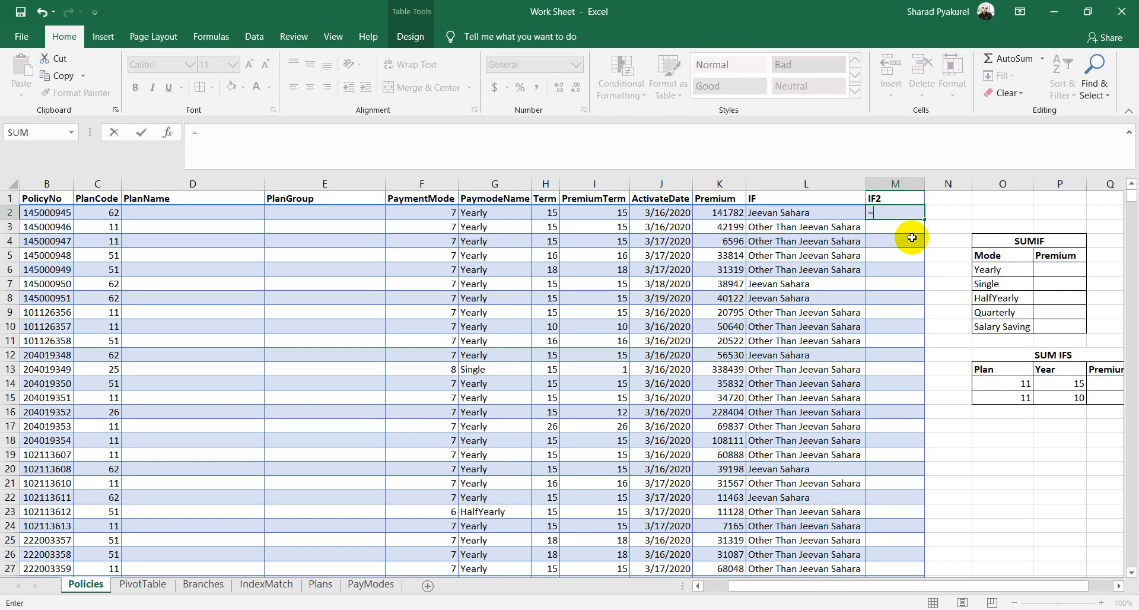
type("if(")
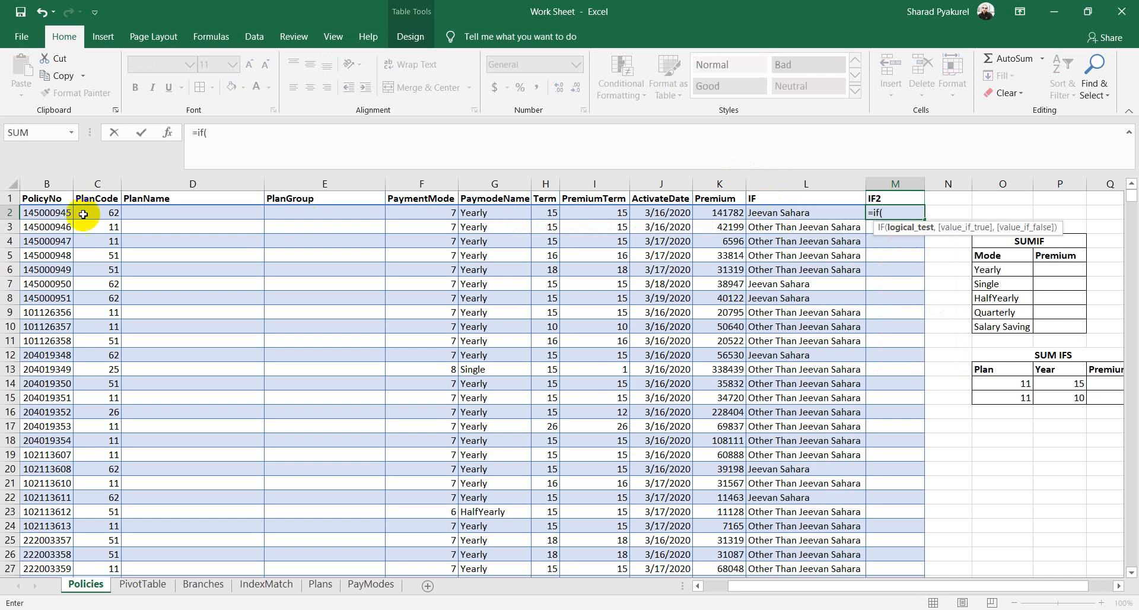
left_click(110, 211)
type("=")
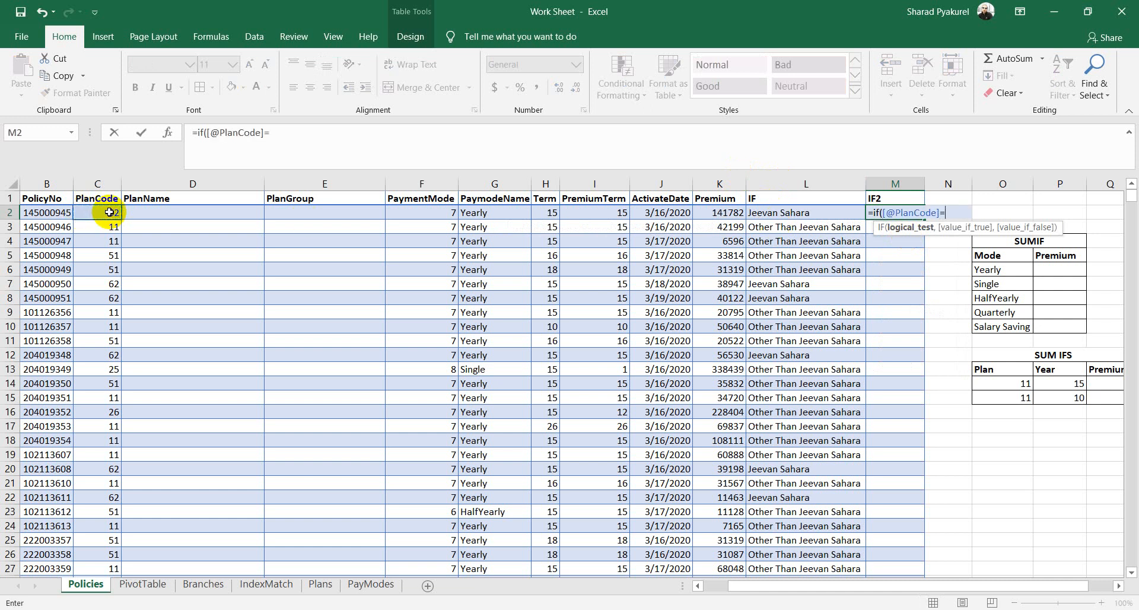
type("\"")
type("62")
type(",\"")
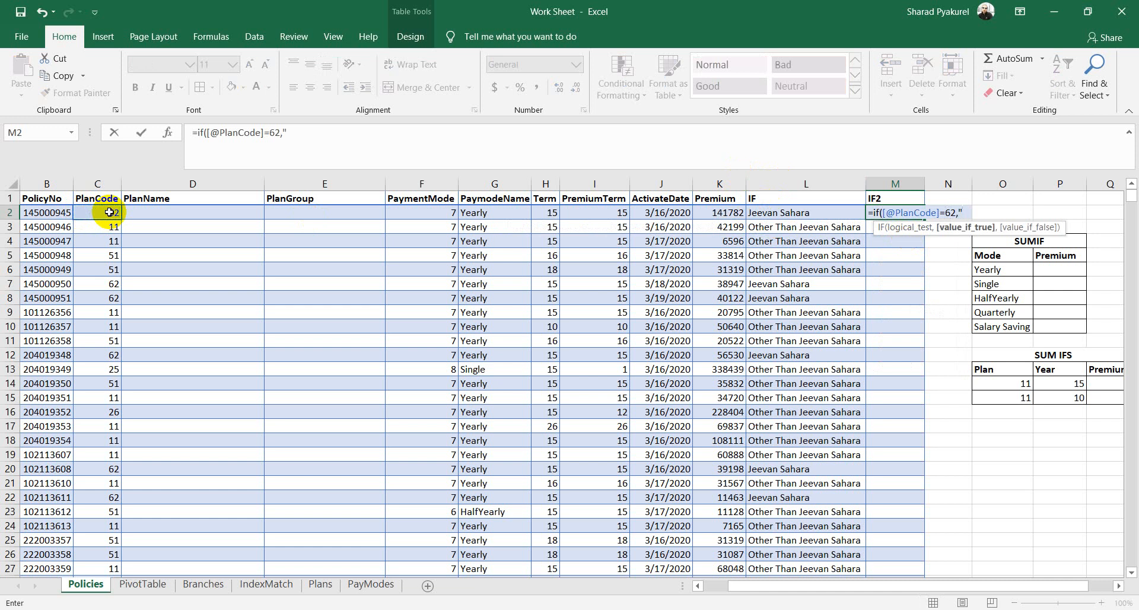
type("Jeevan S")
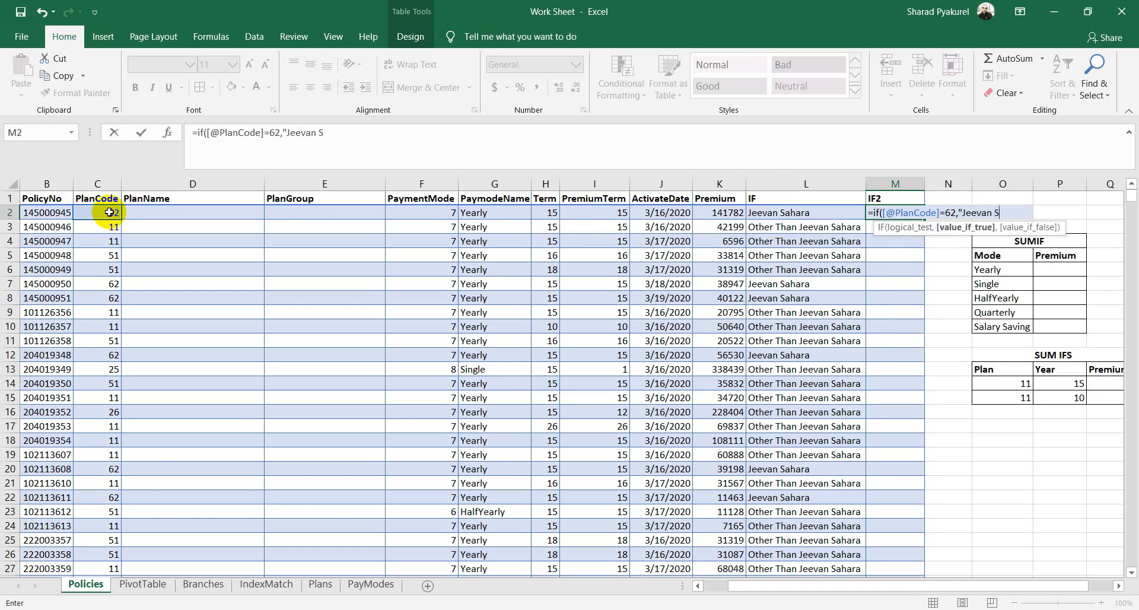
type("ahara\",")
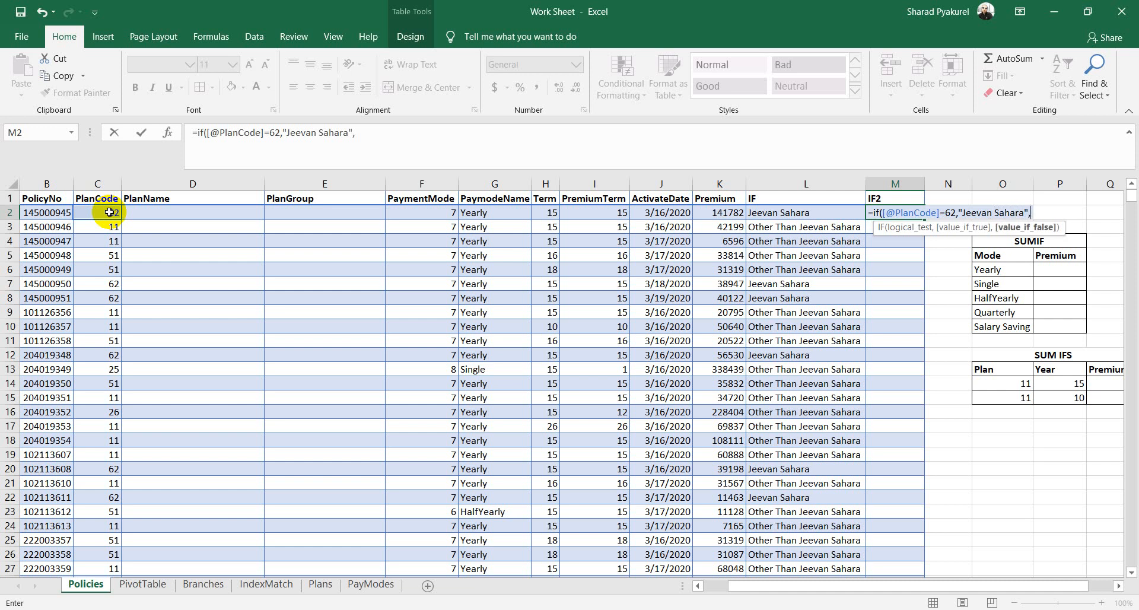
type("if(")
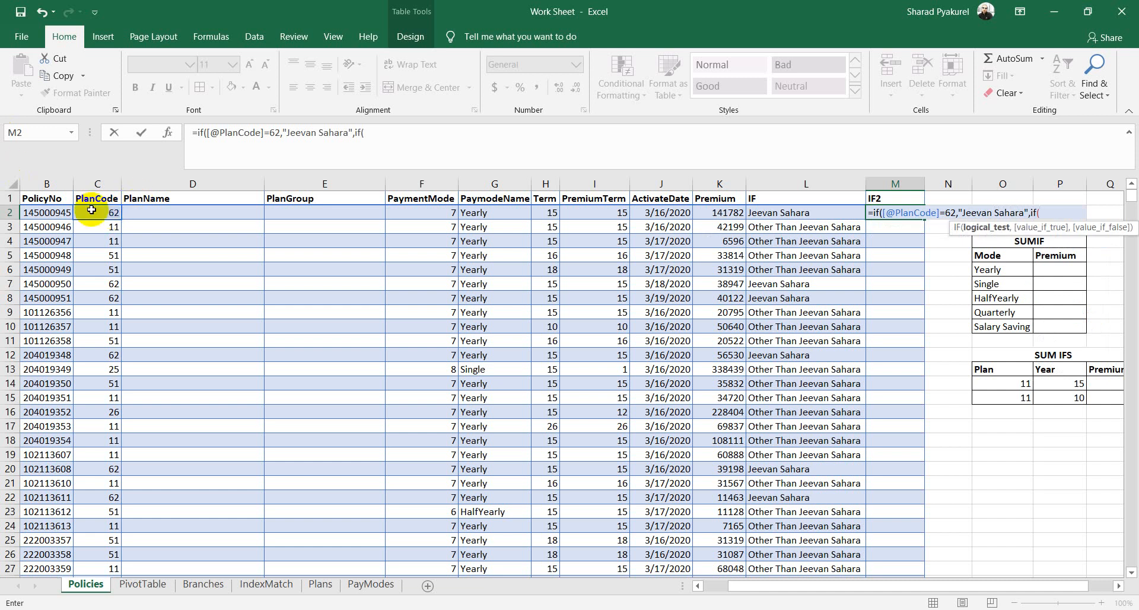
left_click(96, 212)
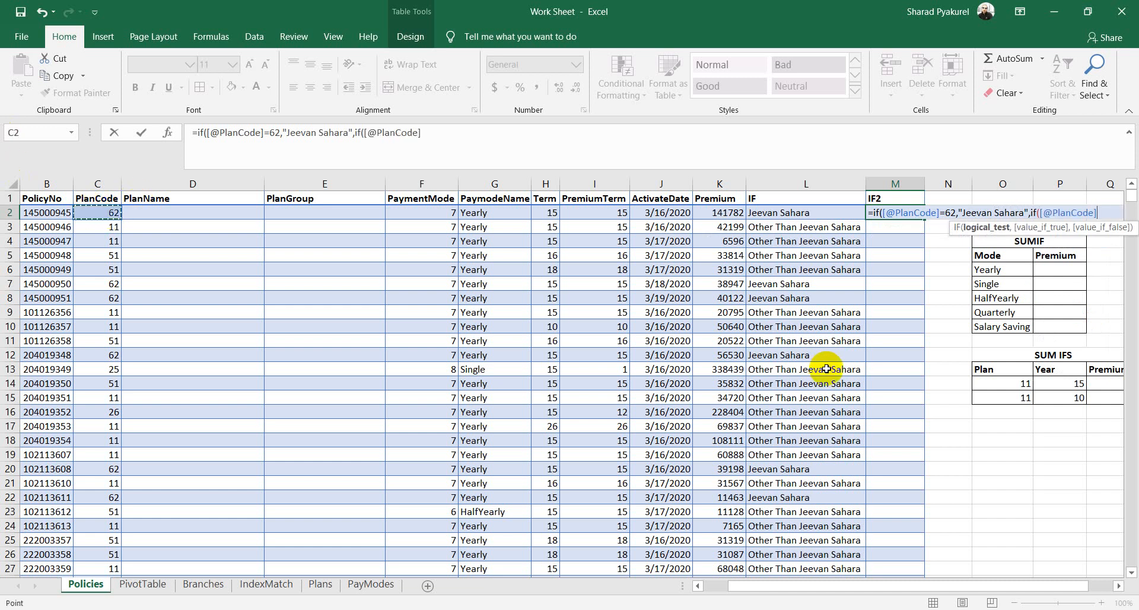
type("=11,")
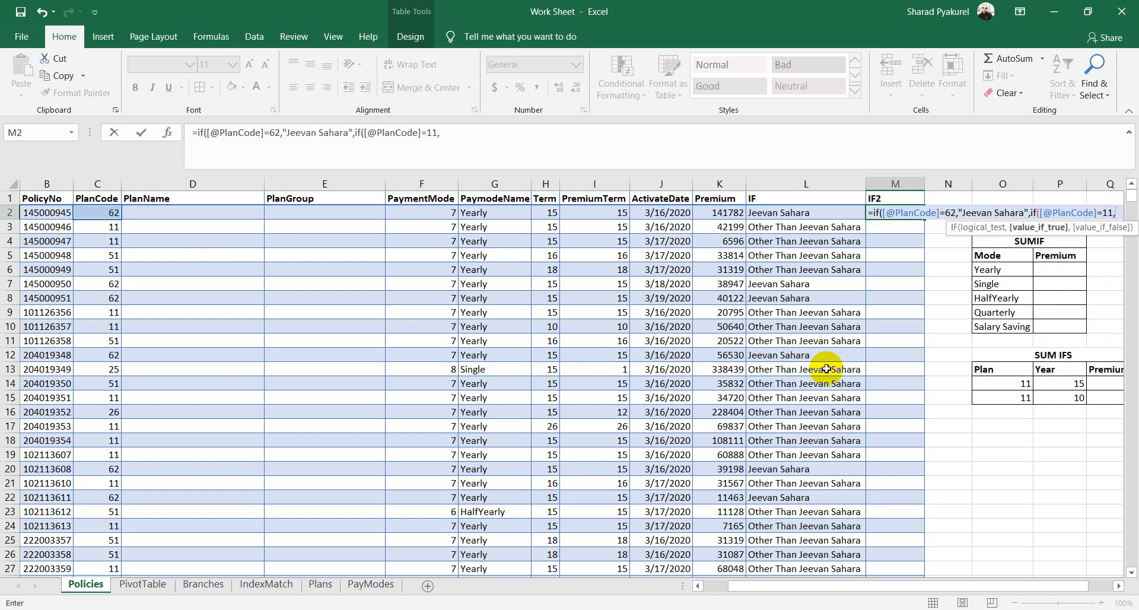
type("\"")
type("Sur")
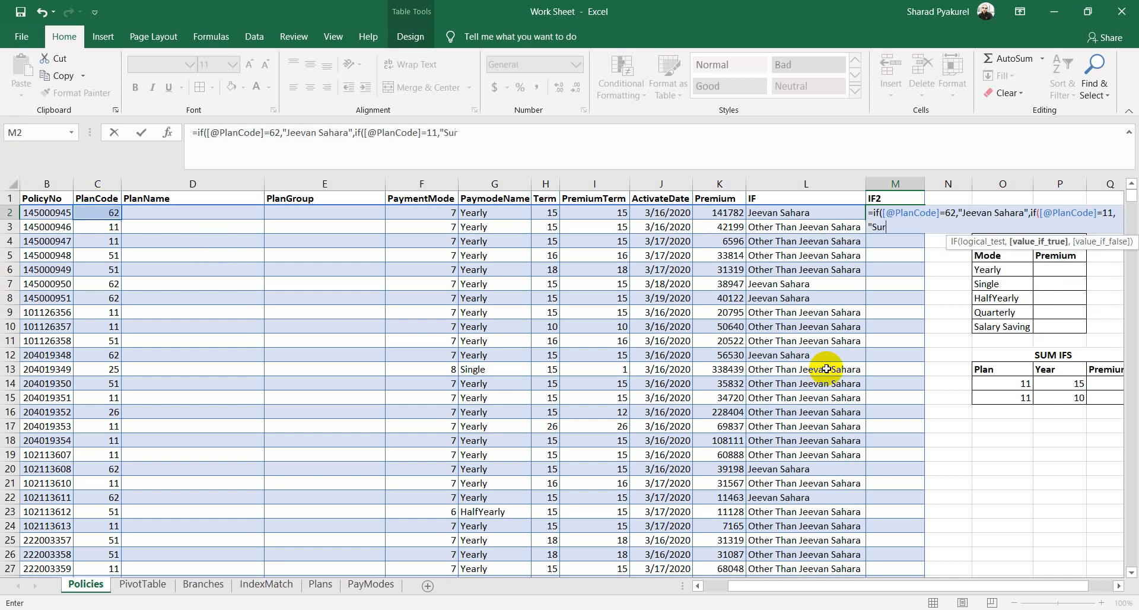
type("akshit\",")
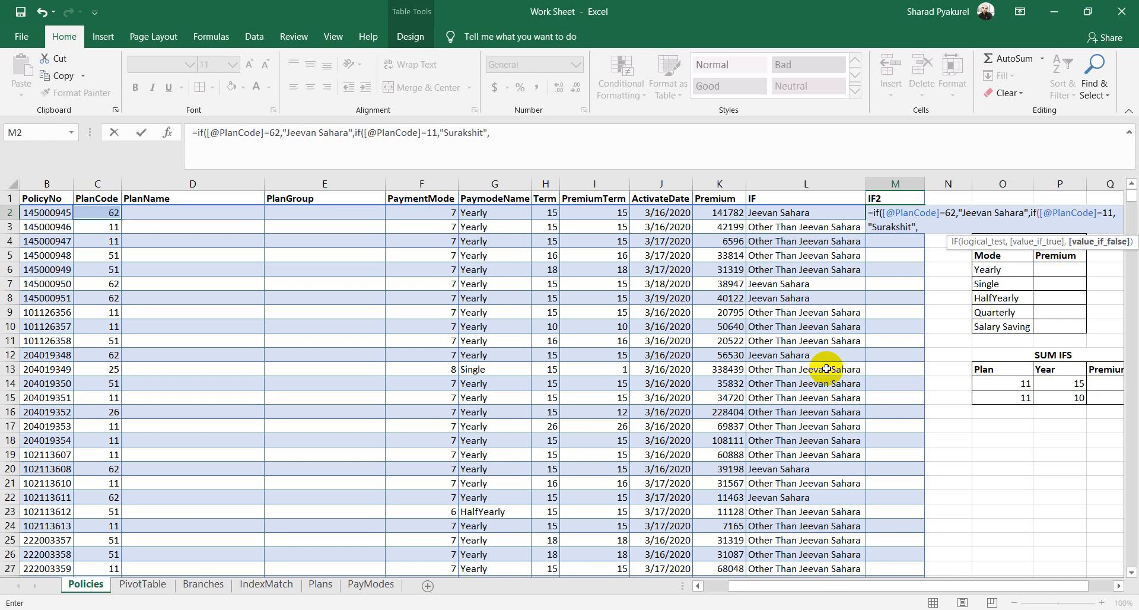
type("\"Other\")")
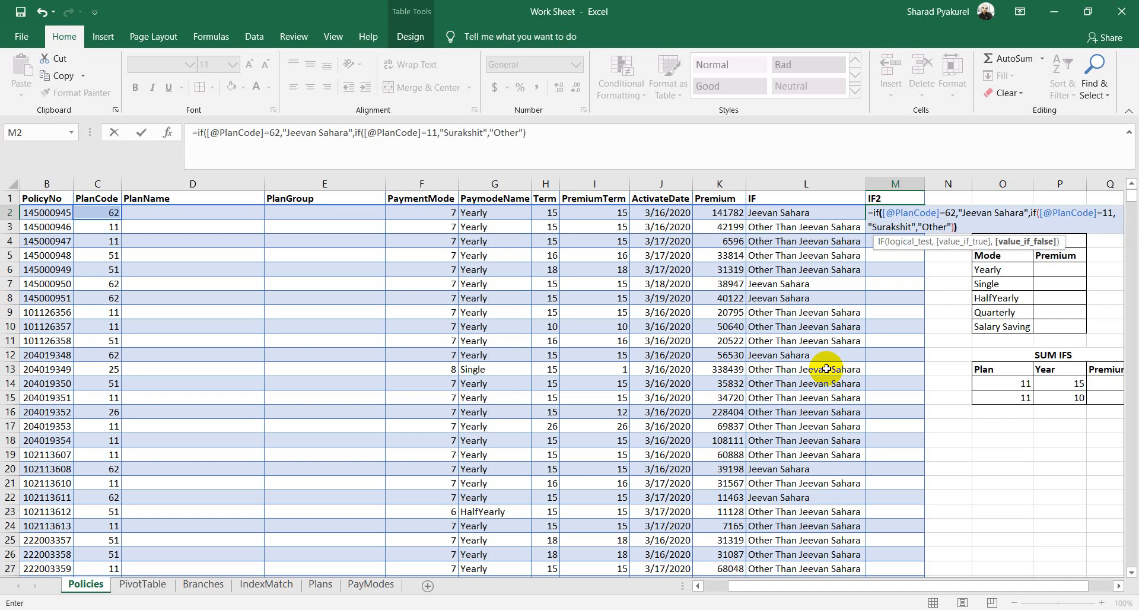
type(")")
key("Return")
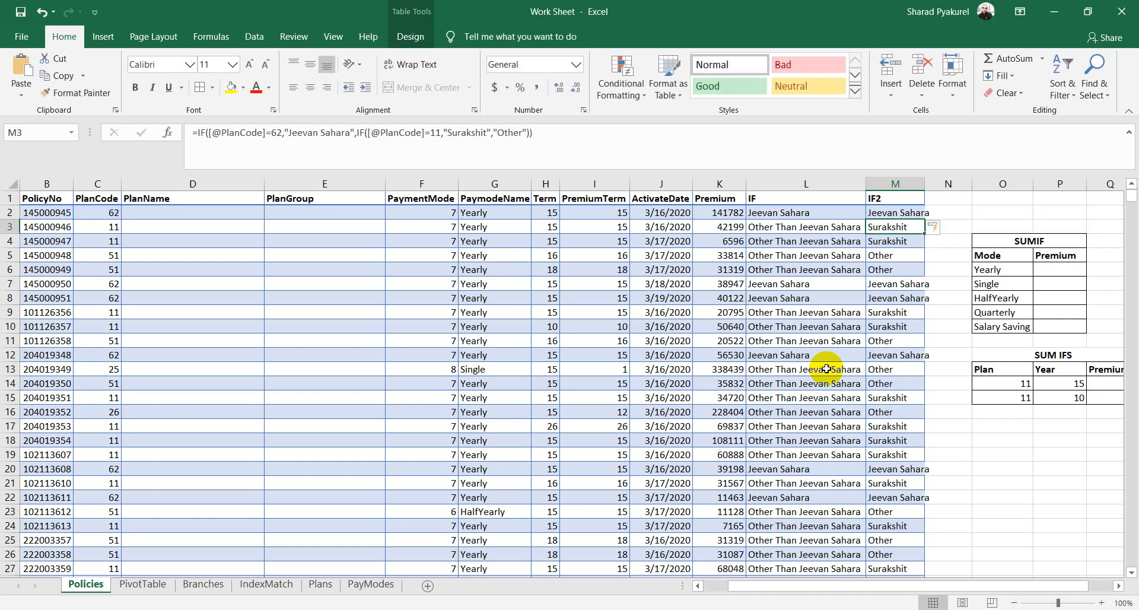
left_click(94, 215)
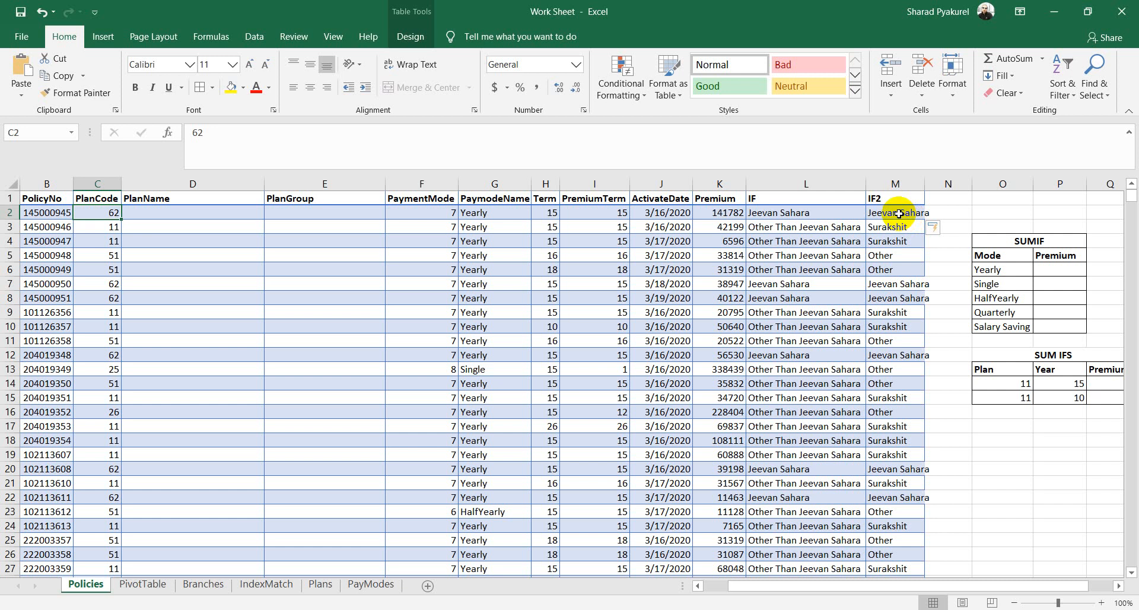
Step: Compare C3's PlanCode with the nested IF result in M3, then switch to PowerPoint
left_click(115, 225)
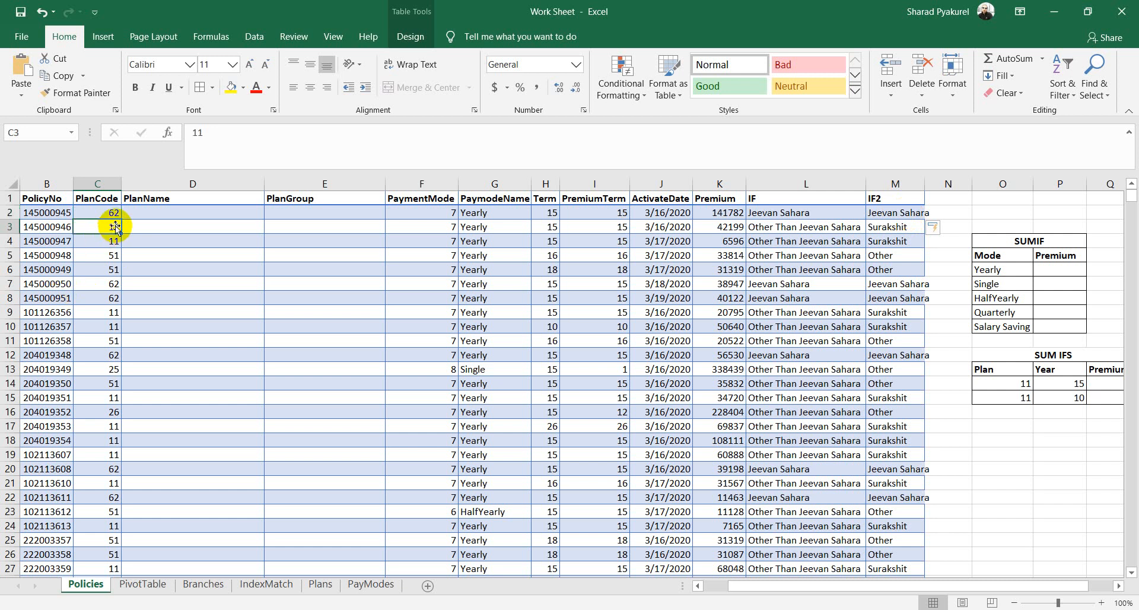
left_click(886, 228)
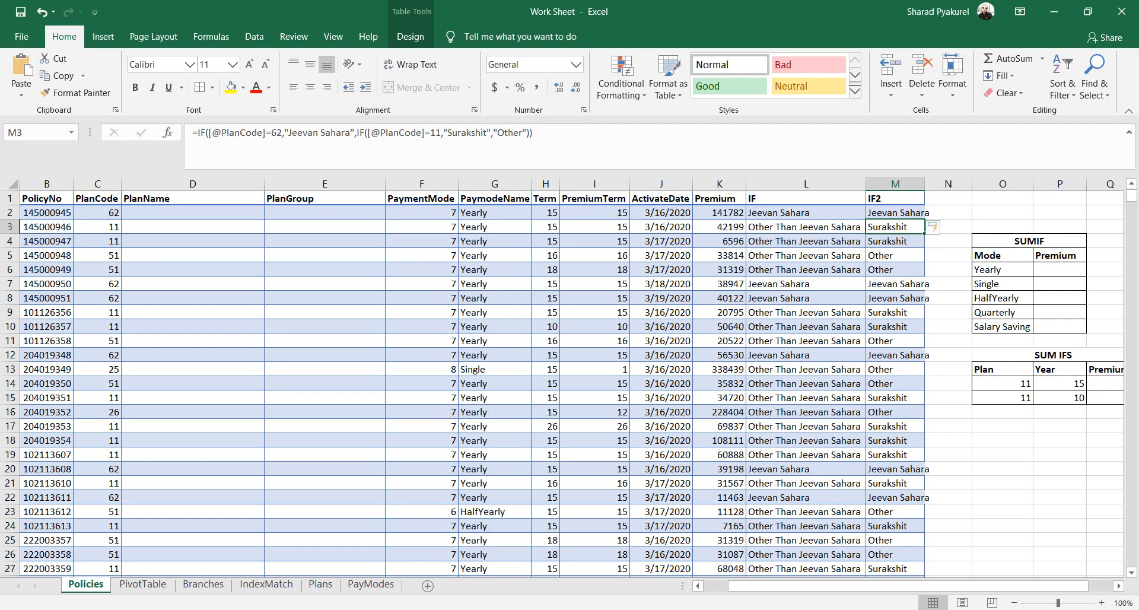
key("alt+Tab")
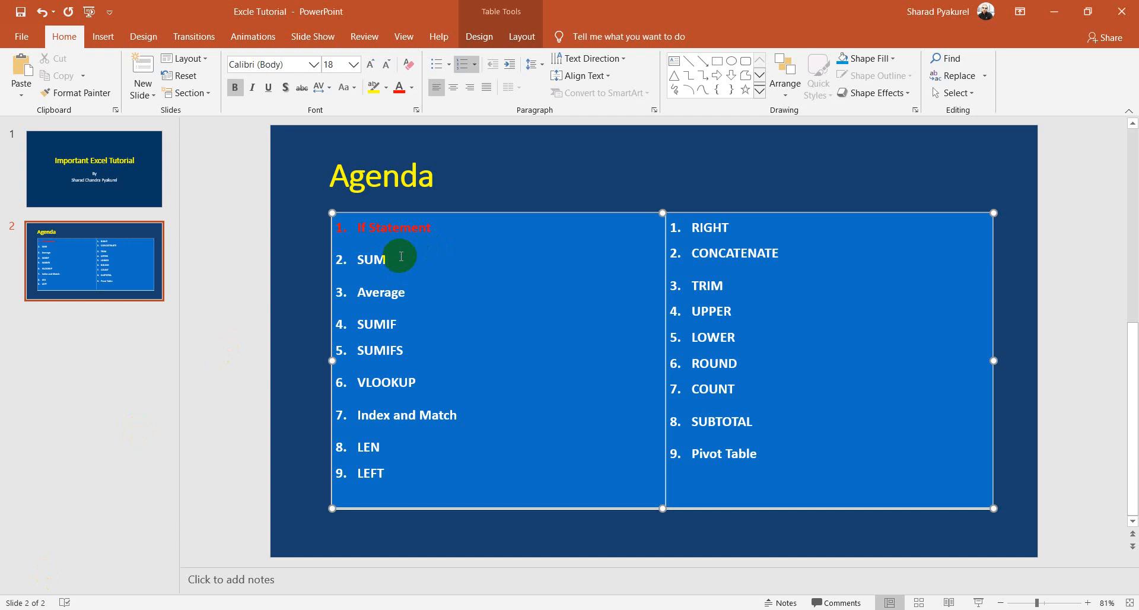
Step: Color the SUM agenda item red and return to the Work Sheet workbook in Excel
left_click_drag(401, 256, 338, 256)
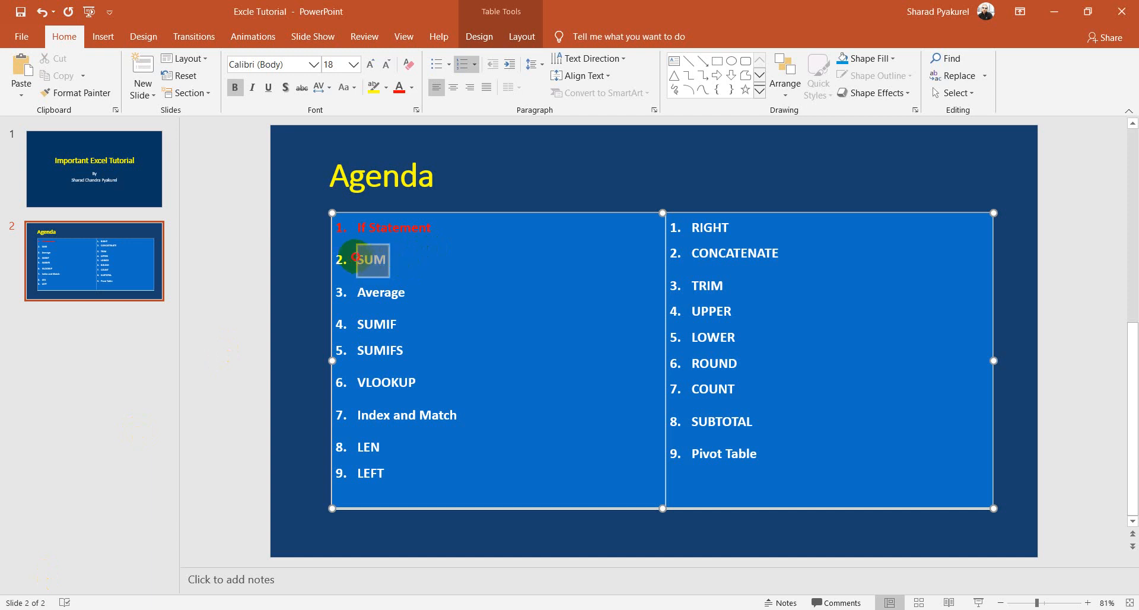
left_click(400, 90)
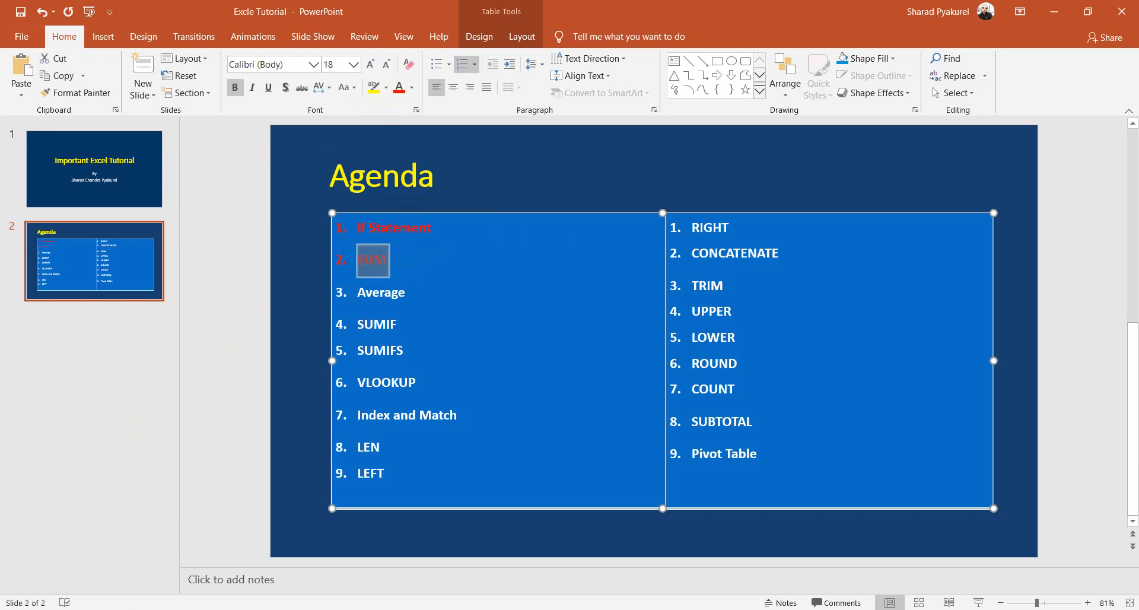
mouse_move(165, 608)
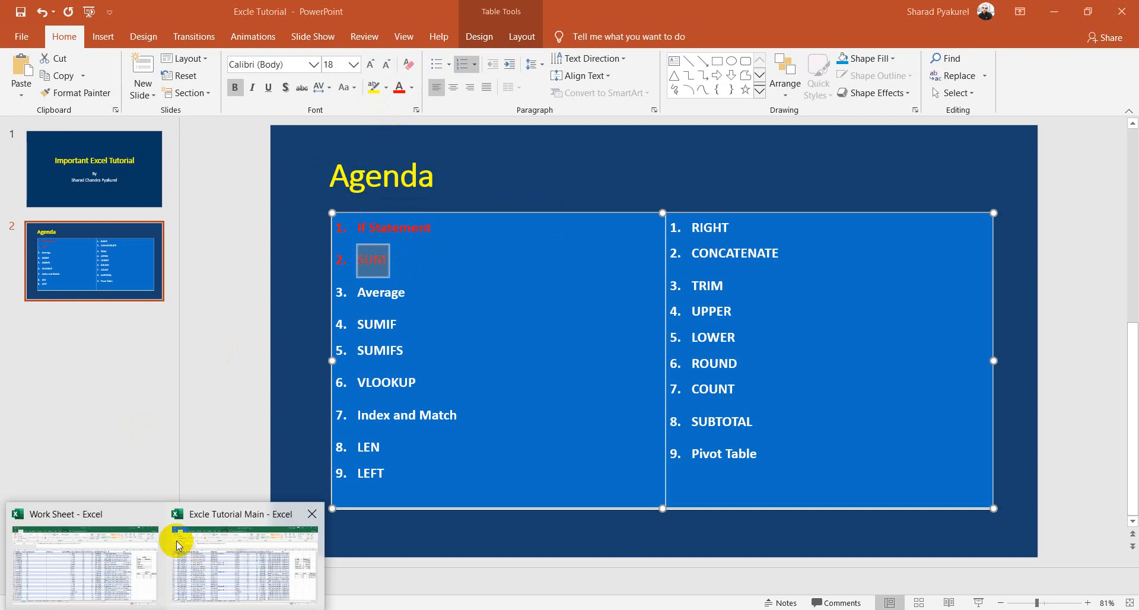
left_click(112, 547)
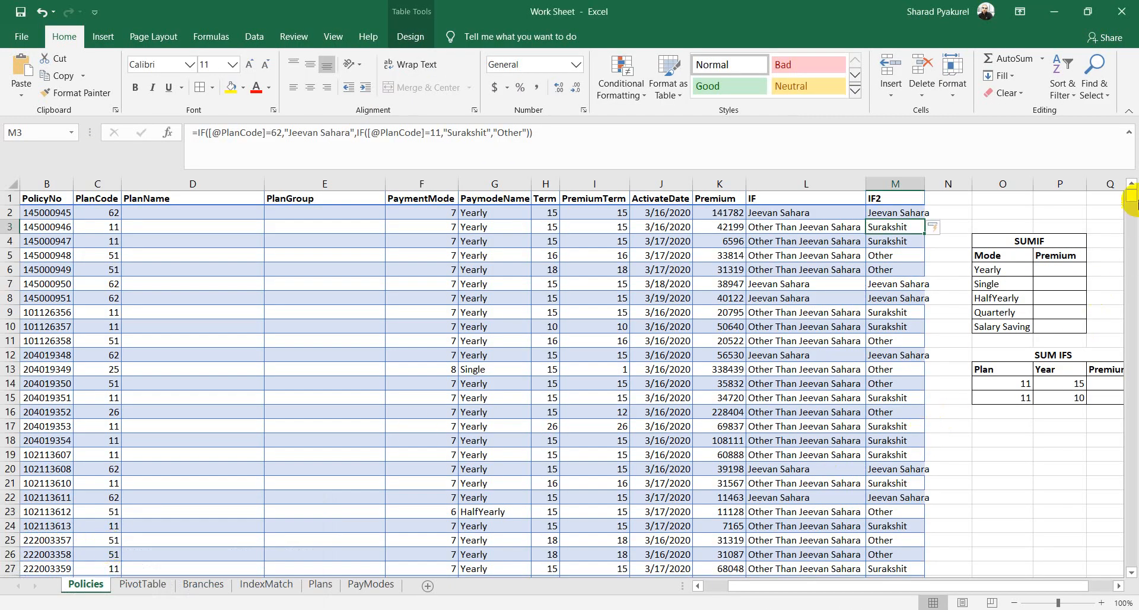
Step: Enter =SUM(12,33,22,22) in K3243 below the Policies data, giving 89
left_click_drag(1131, 195, 1129, 567)
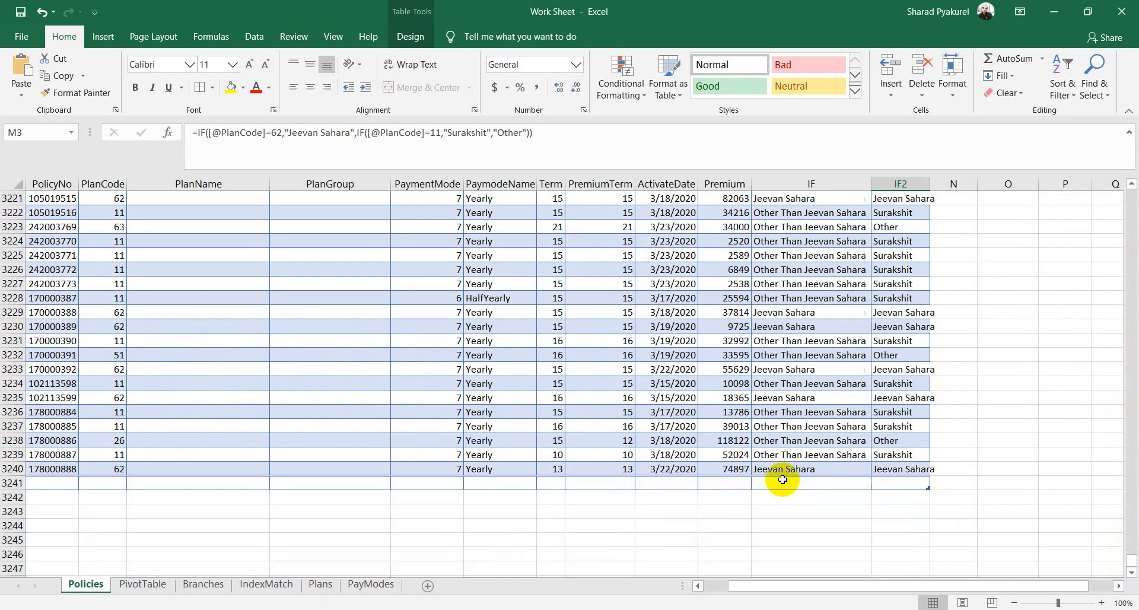
left_click(730, 511)
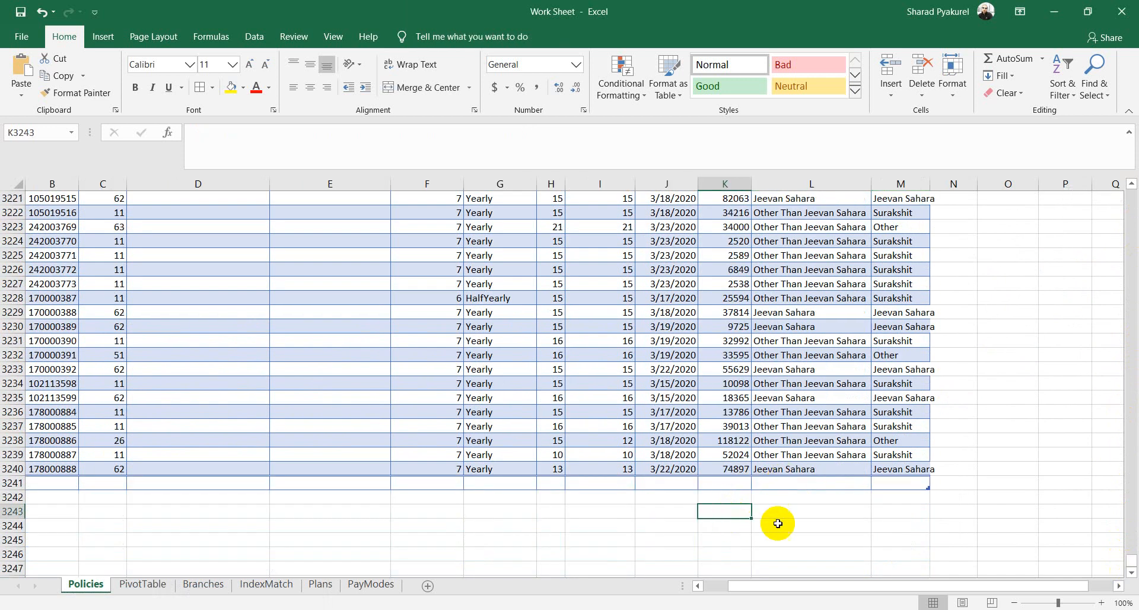
scroll(775, 521, "up", 1)
type("=")
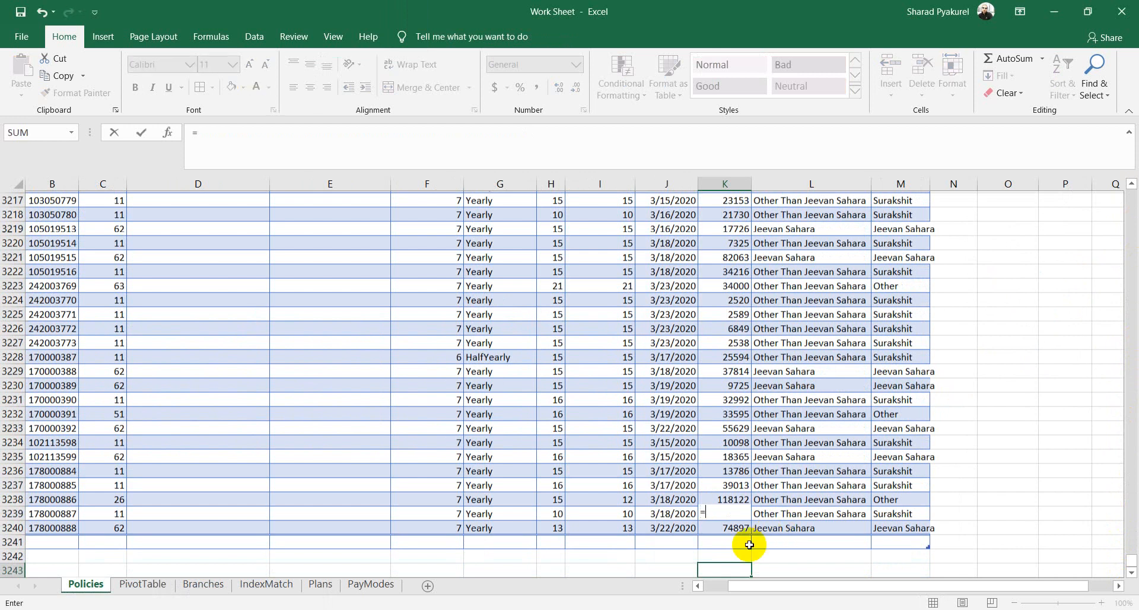
key("Escape")
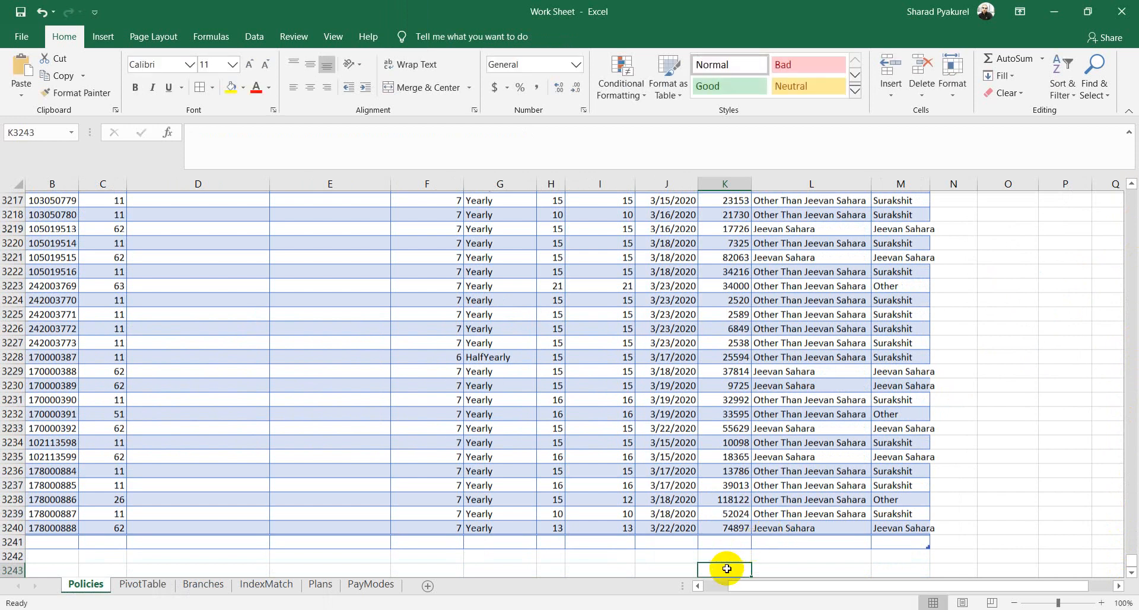
scroll(727, 568, "down", 2)
type("=")
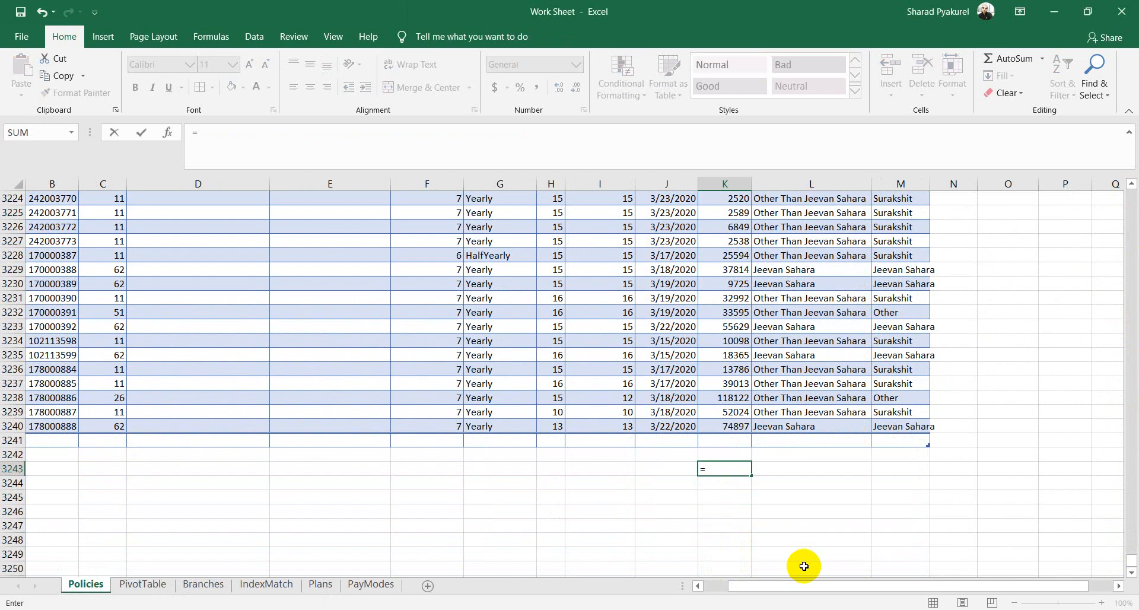
type("SUM(")
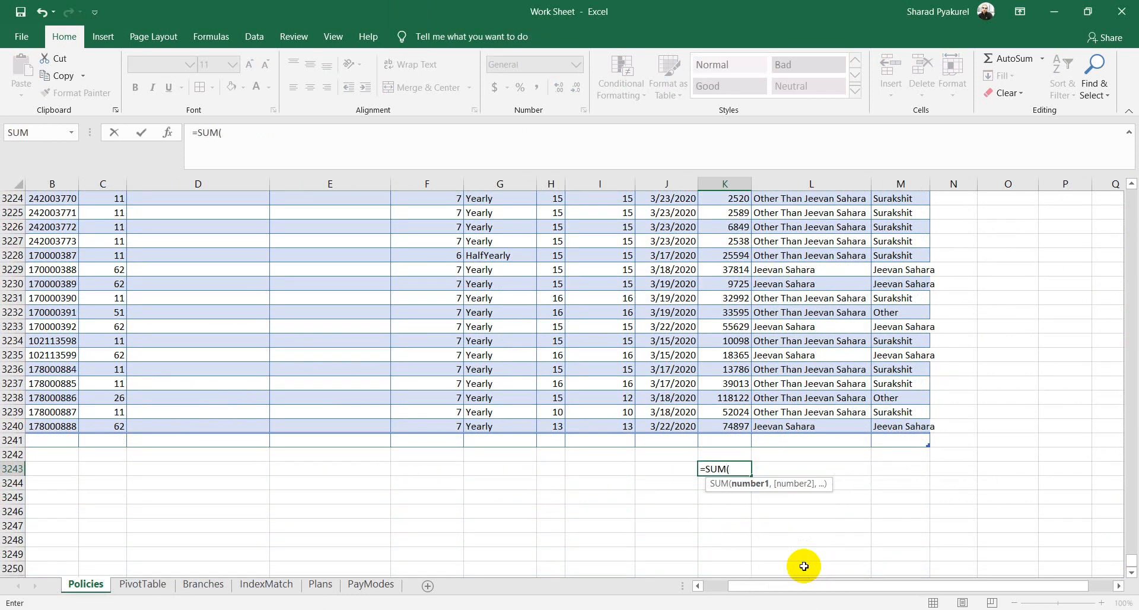
type("12,33,22,22")
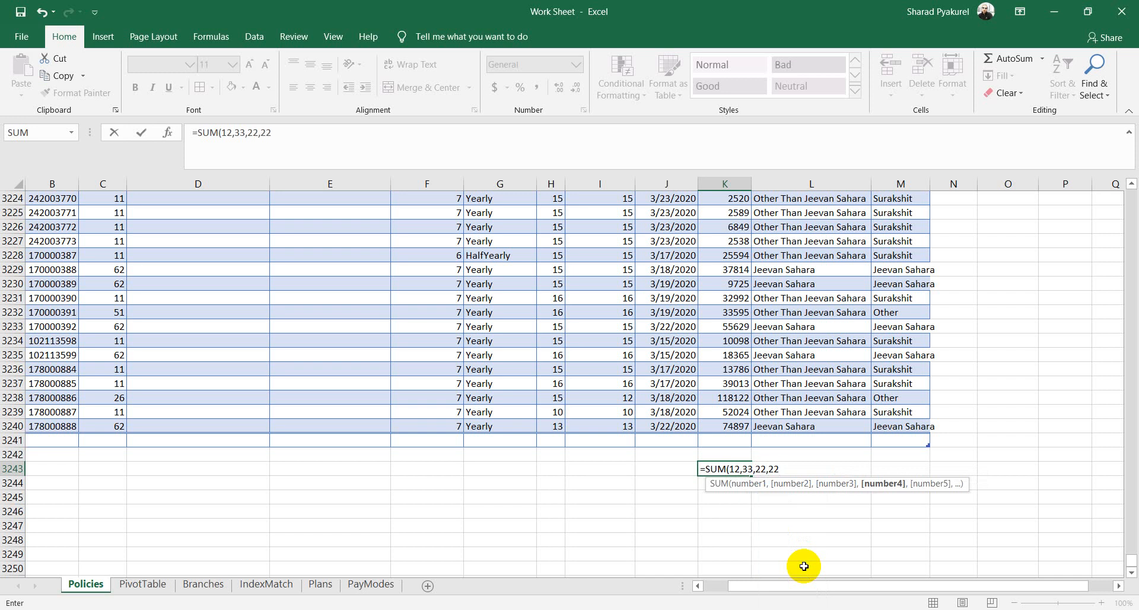
type(")")
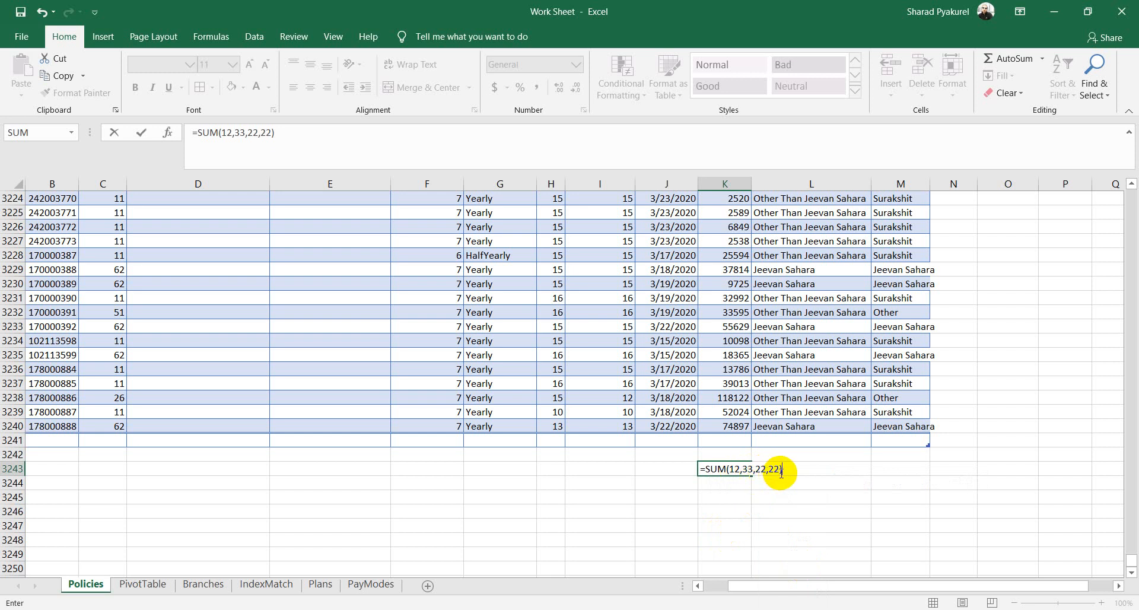
key("Return")
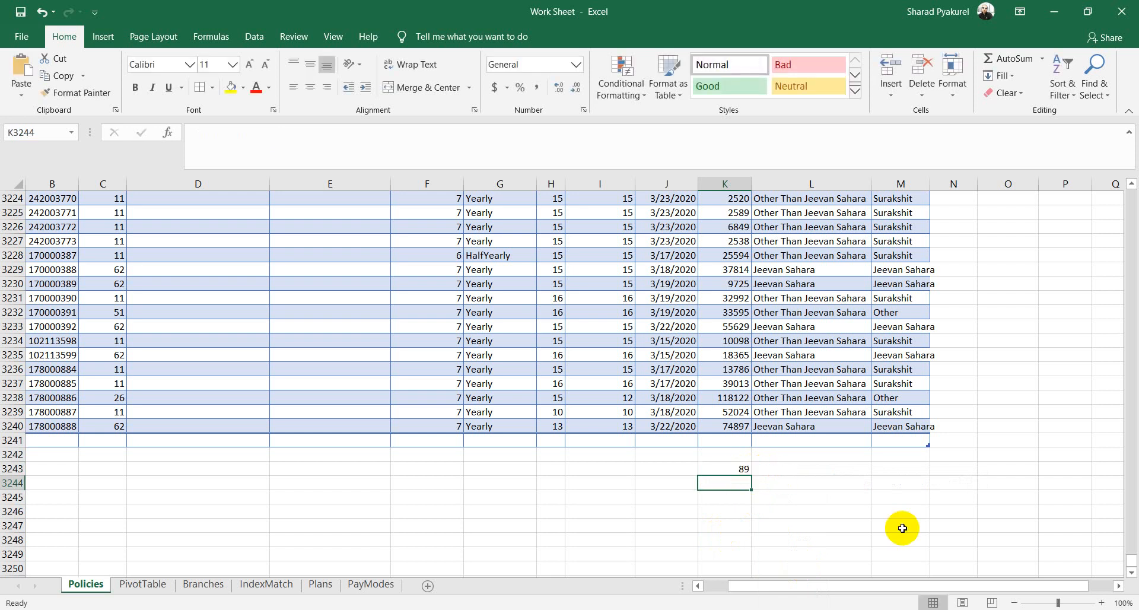
left_click(732, 442)
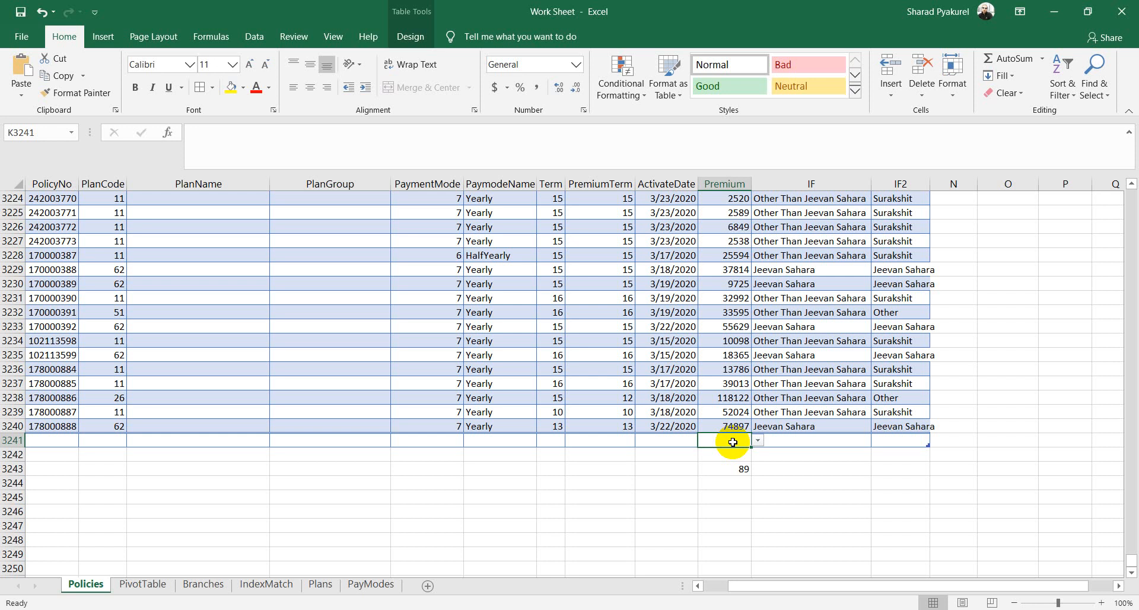
type("=SUM(")
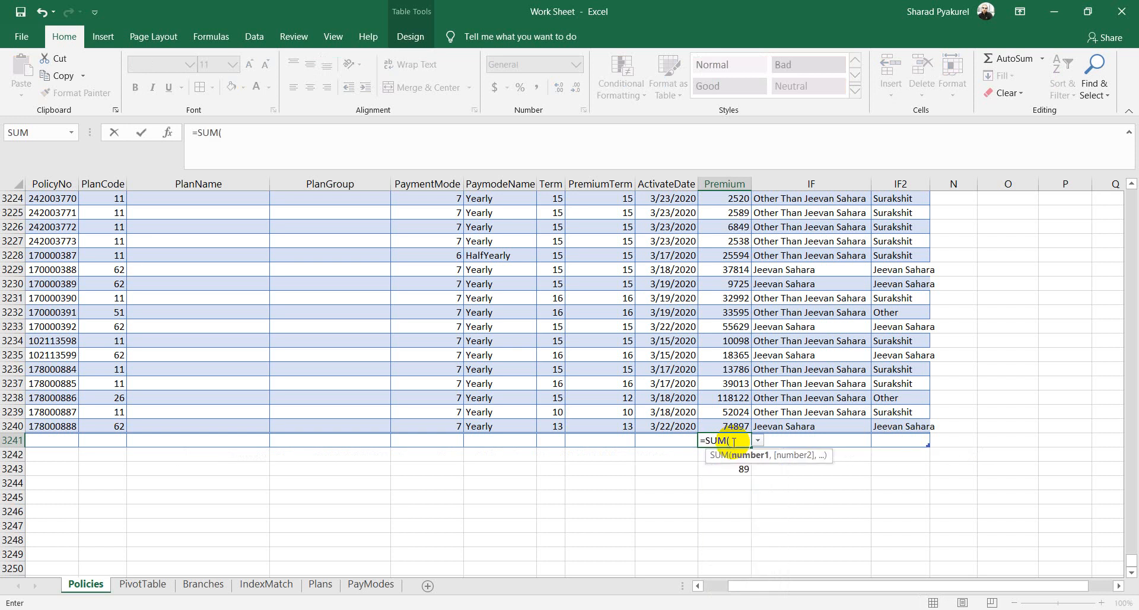
left_click(729, 369)
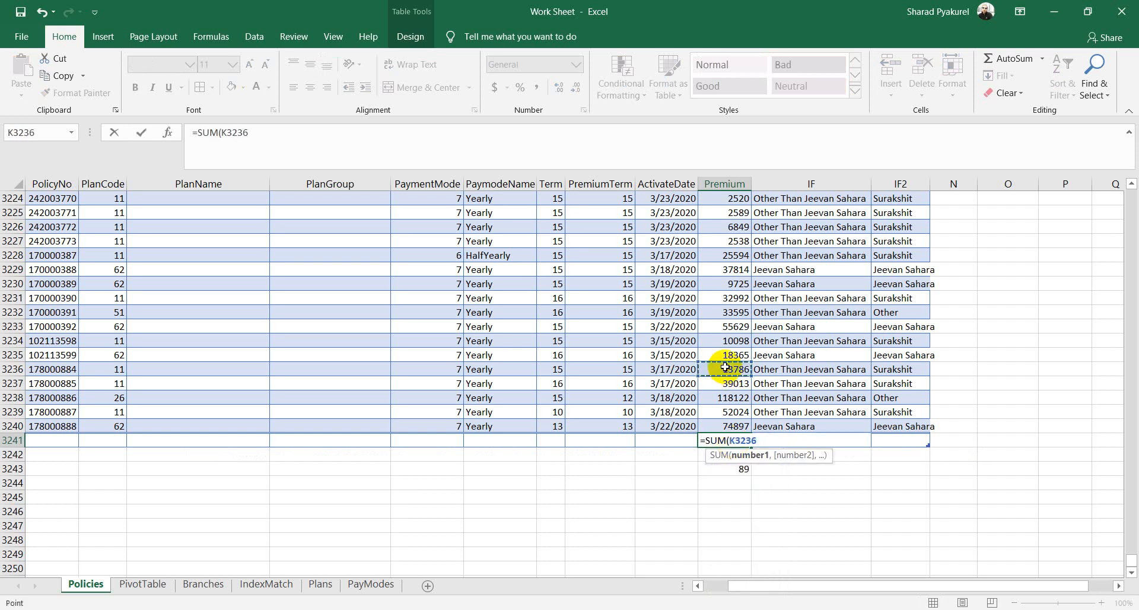
key("F8")
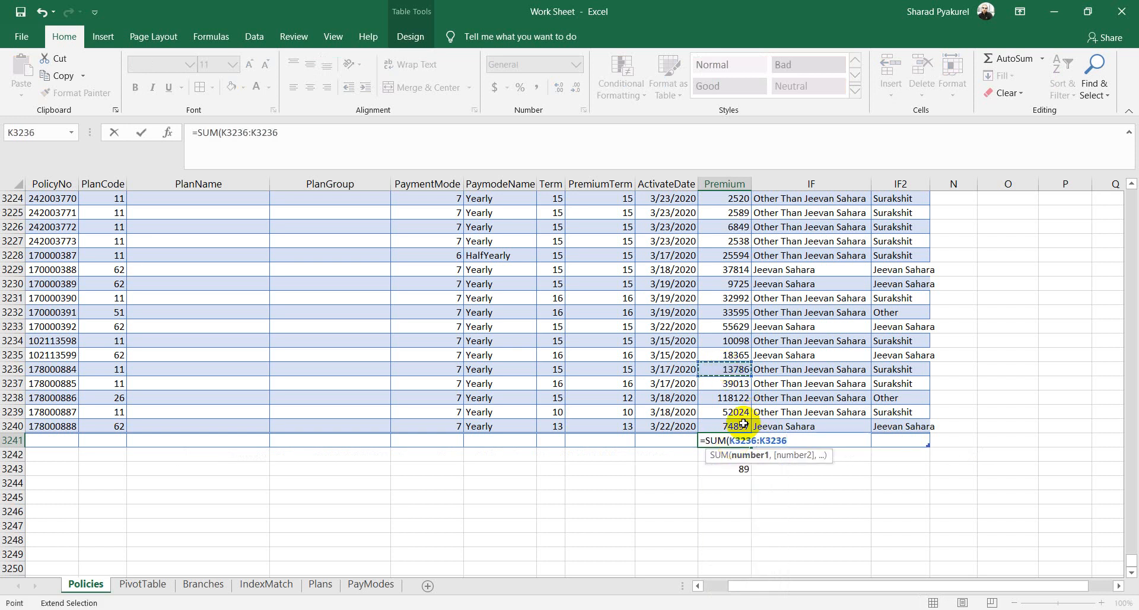
left_click(734, 425)
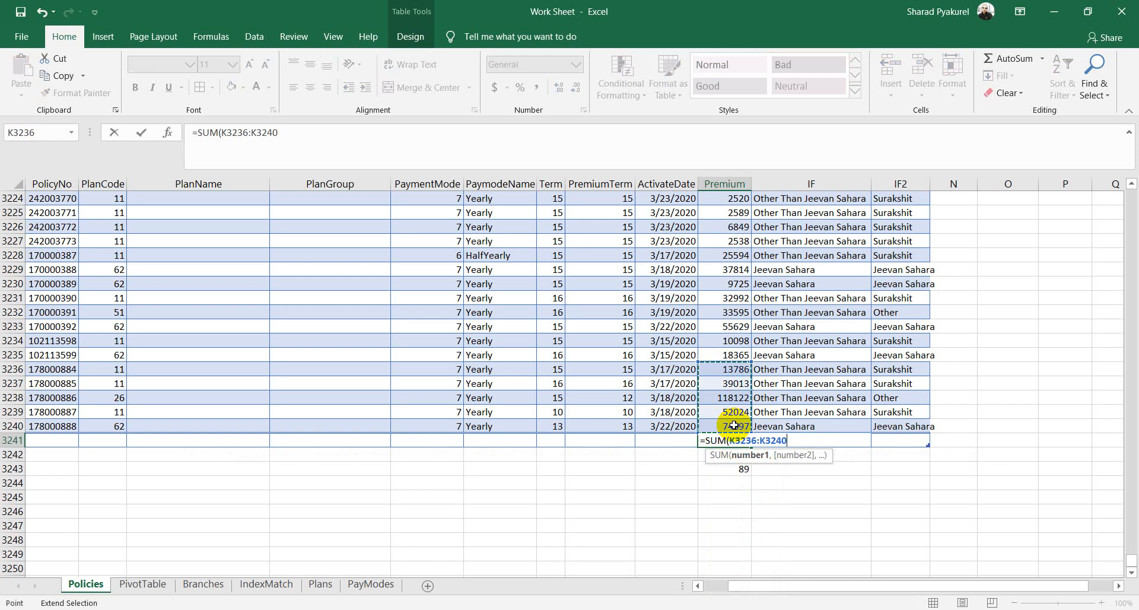
type(")")
key("Return")
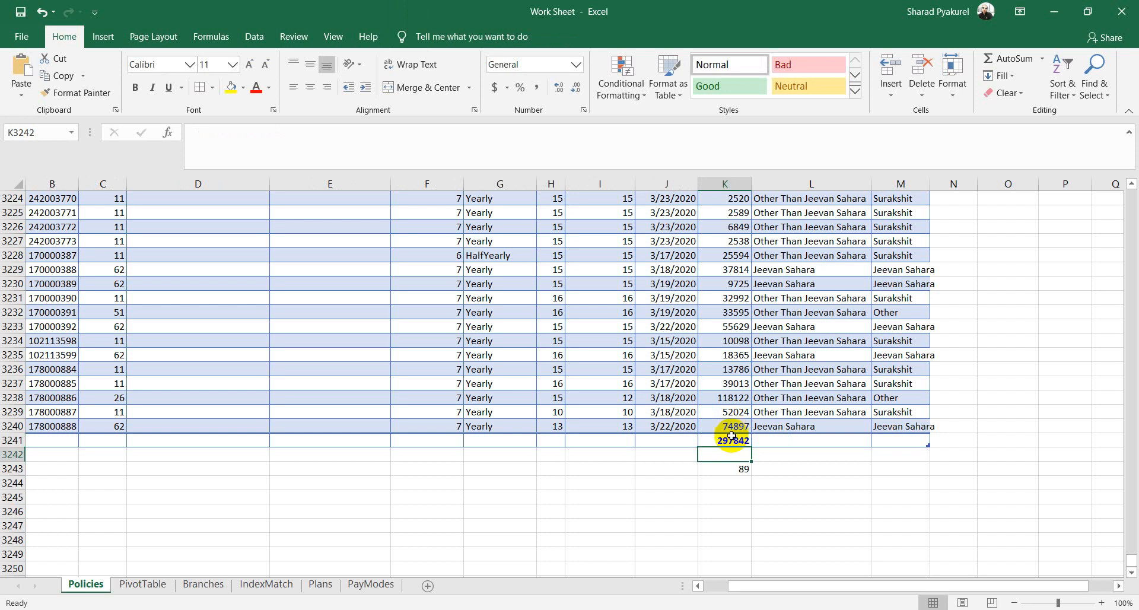
left_click(731, 440)
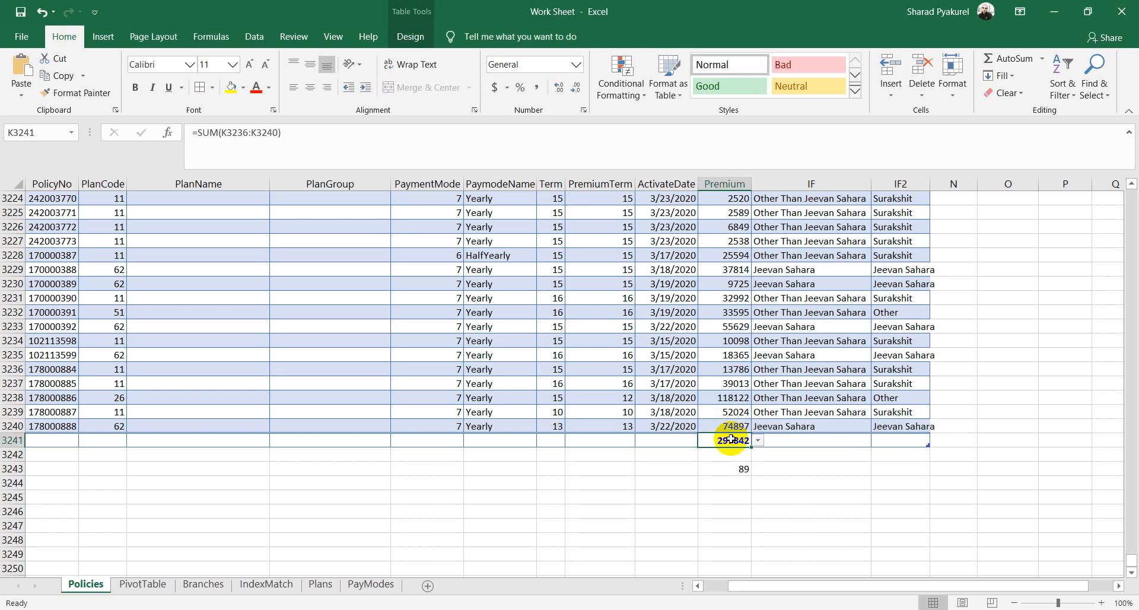
key("Delete")
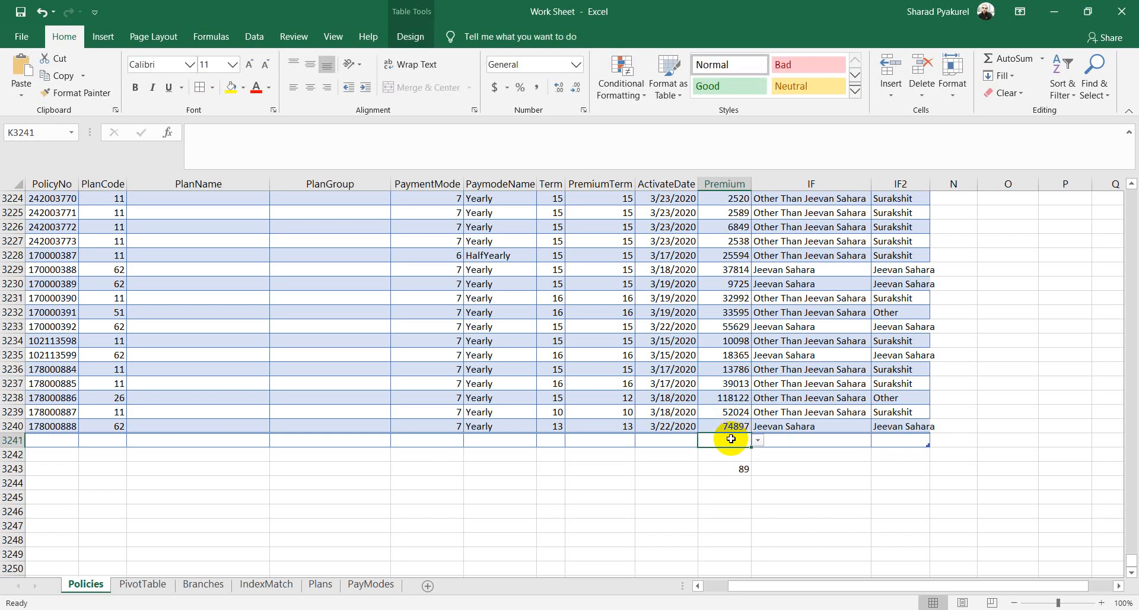
type("=SUM")
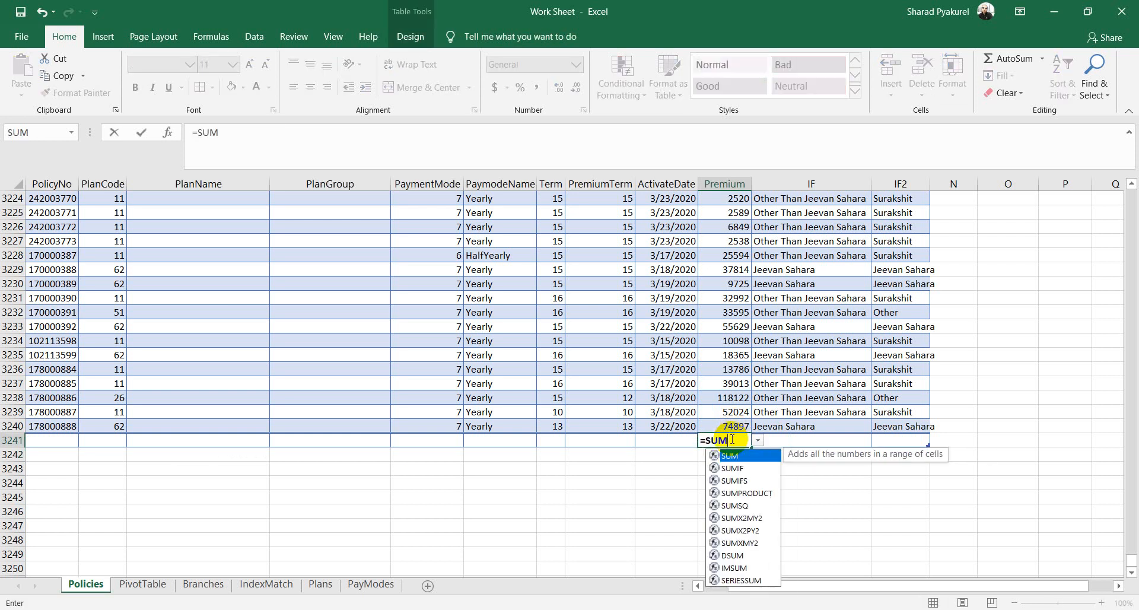
type("(")
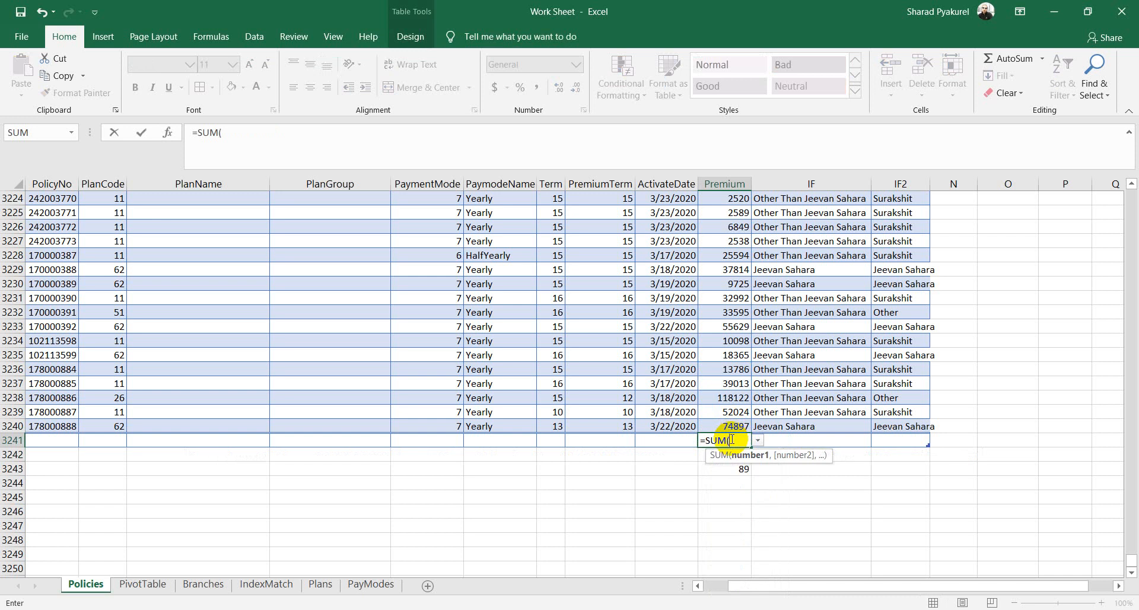
left_click(734, 426)
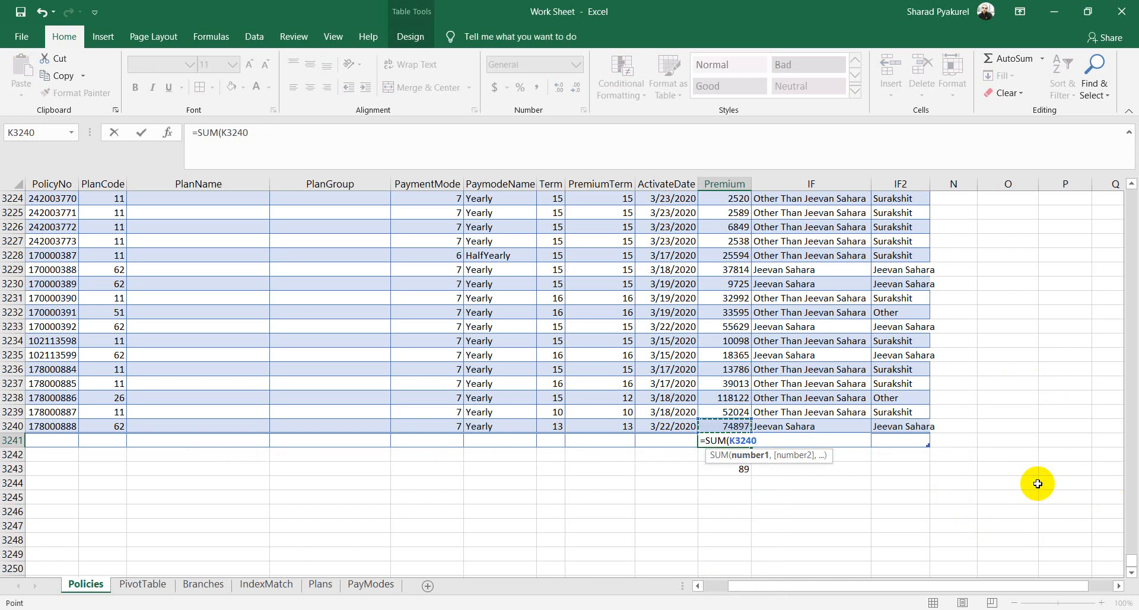
key("ctrl+shift+Up")
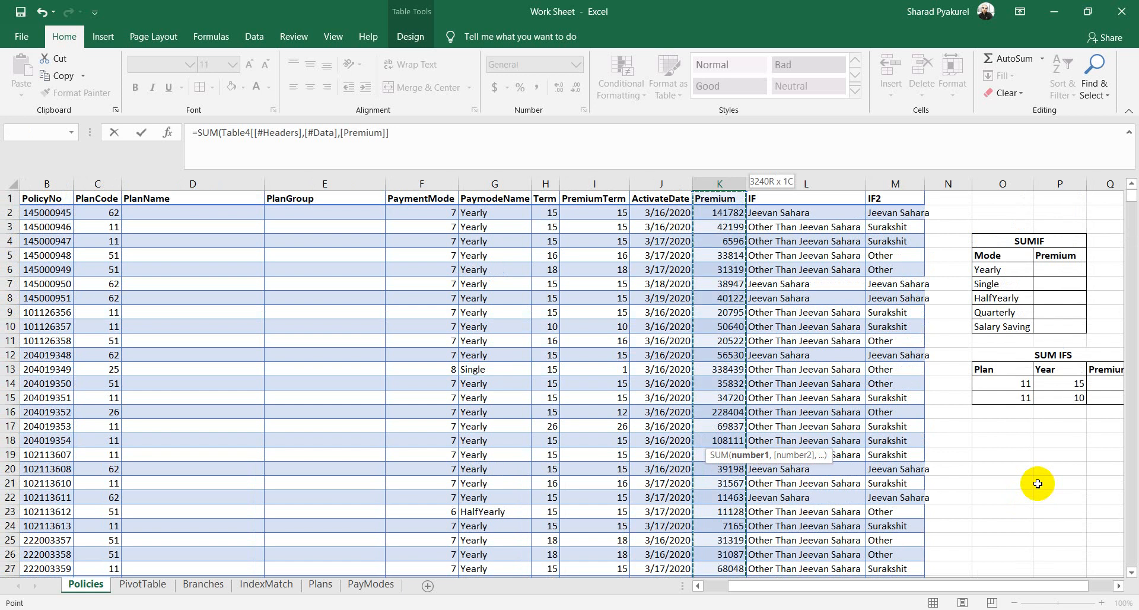
type(")")
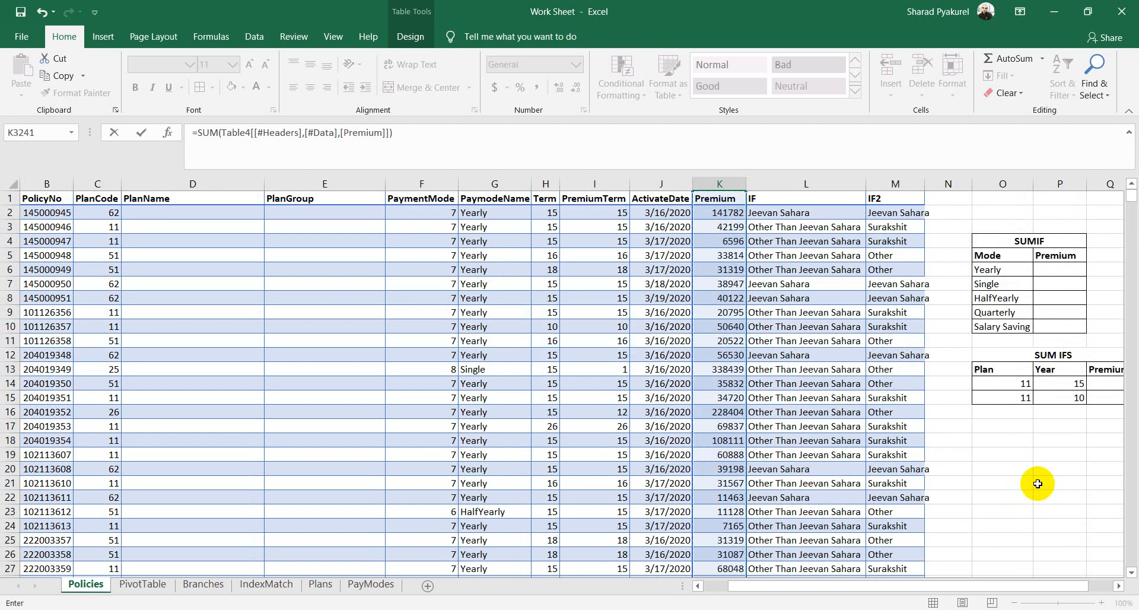
key("Return")
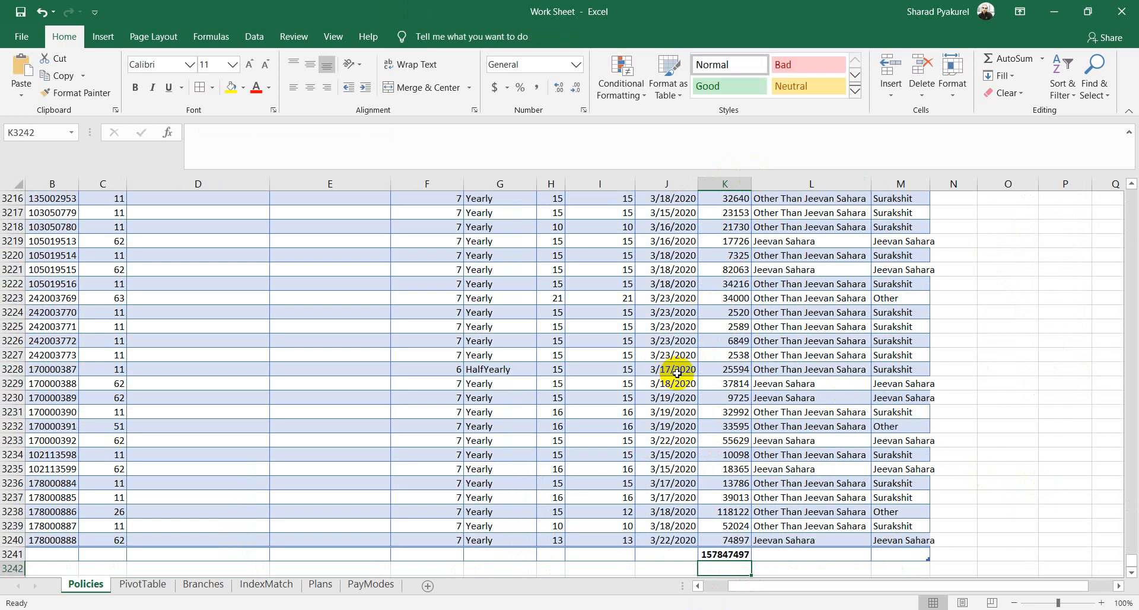
left_click(728, 556)
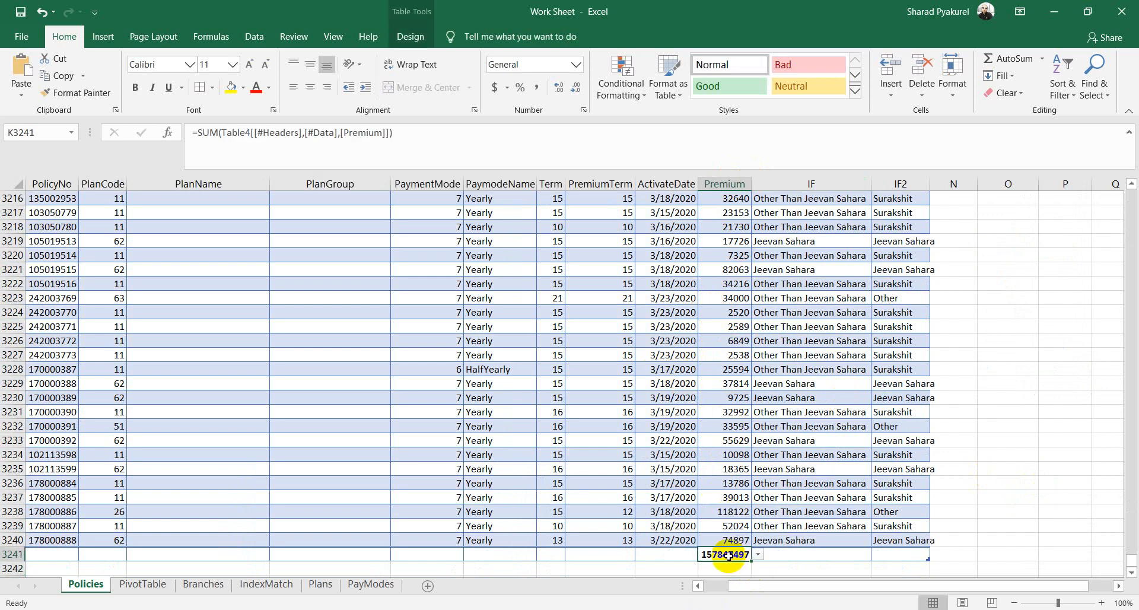
key("Delete")
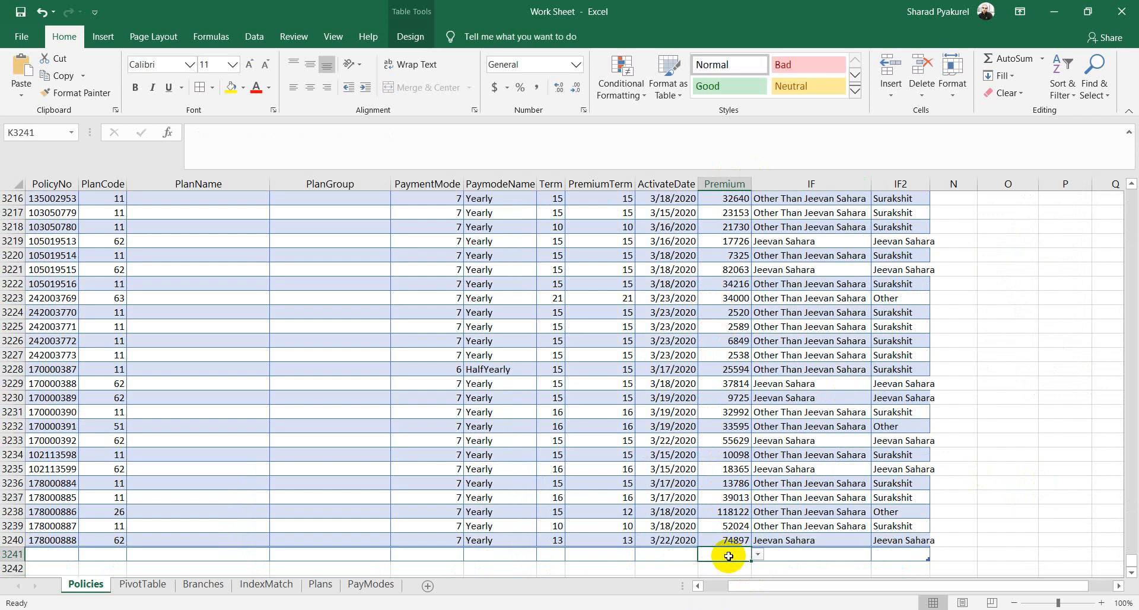
left_click(207, 609)
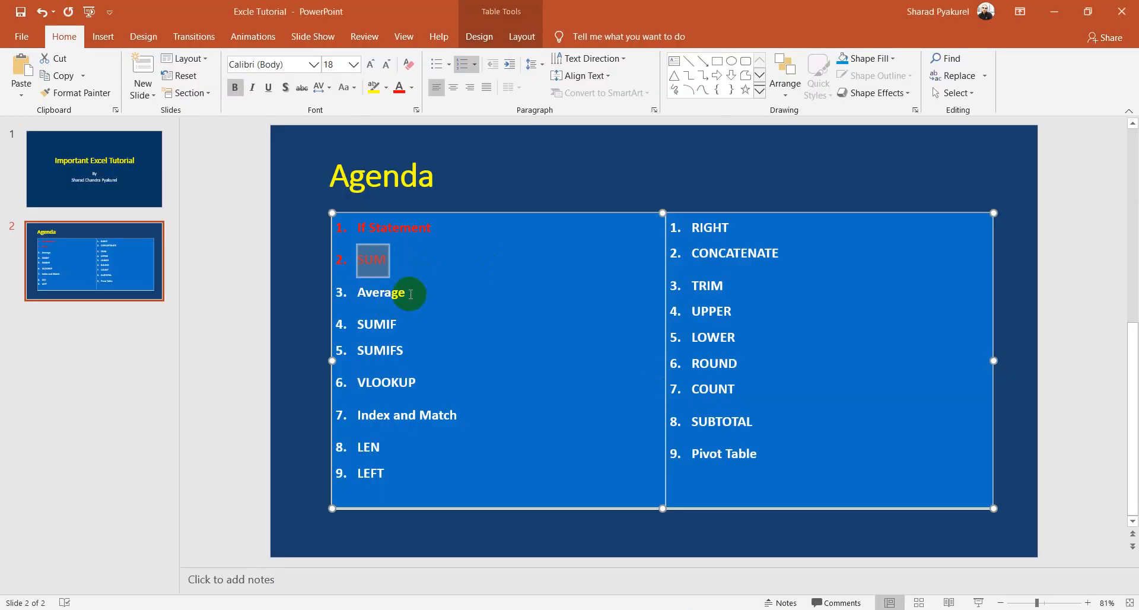
Step: Color 'Average' red on the agenda slide and go back to the Work Sheet workbook
left_click(408, 293)
double_click(407, 292)
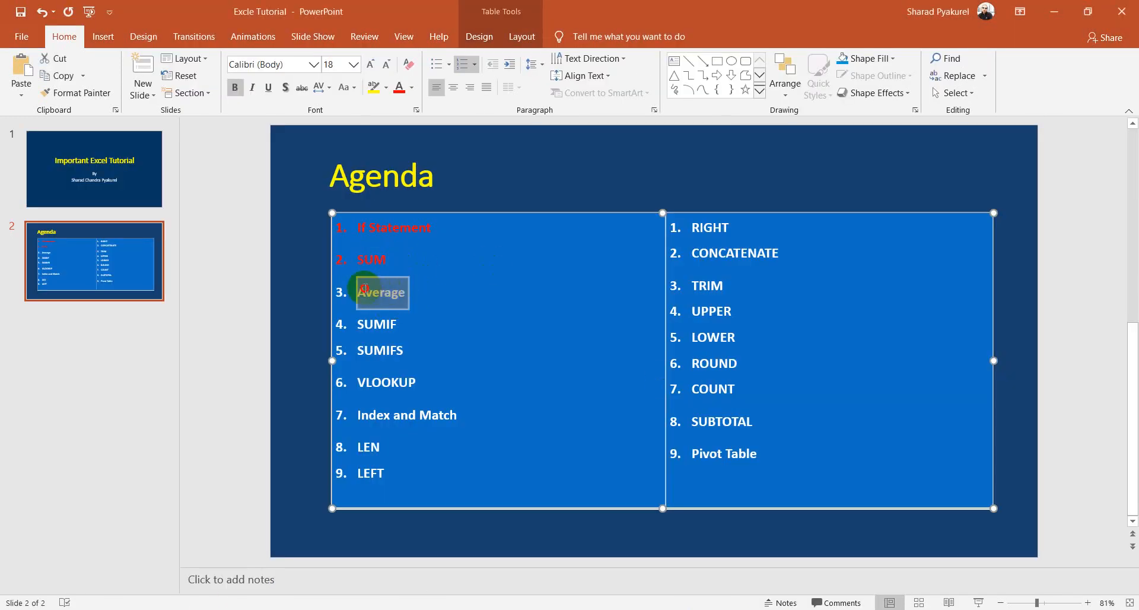
left_click(400, 91)
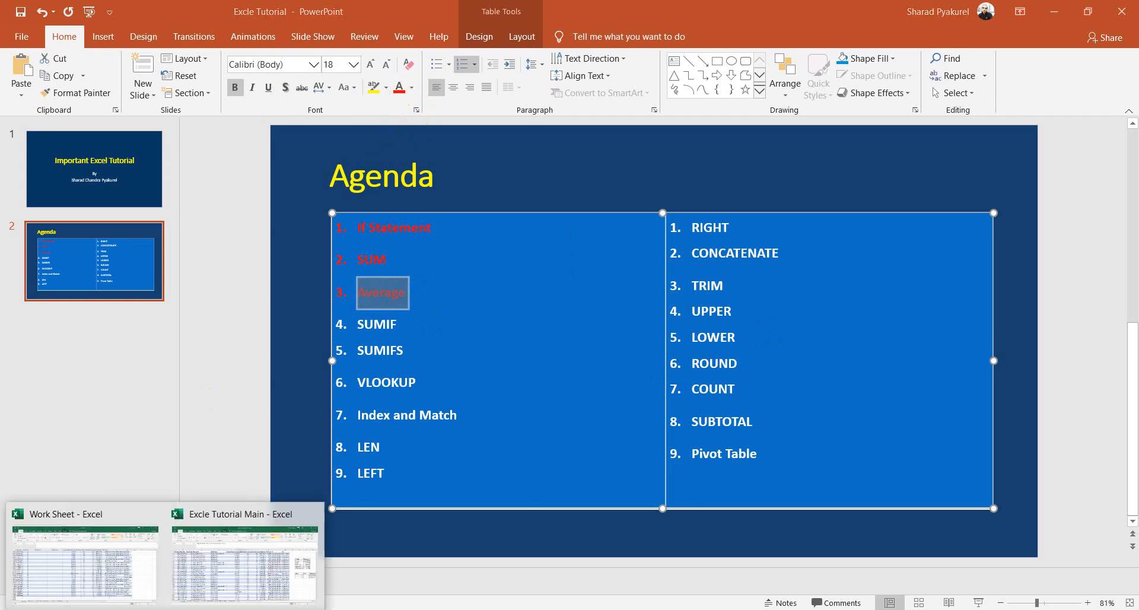
mouse_move(166, 606)
left_click(95, 561)
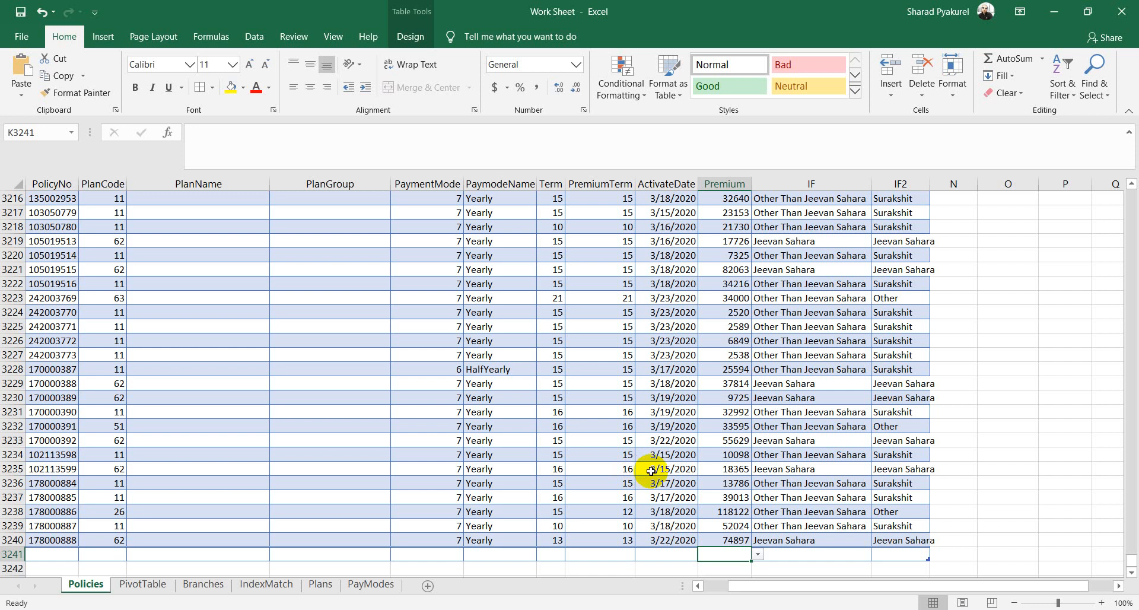
Step: Enter an AVERAGE of the full Premium column in K3241, showing 48733.404
type("=ave")
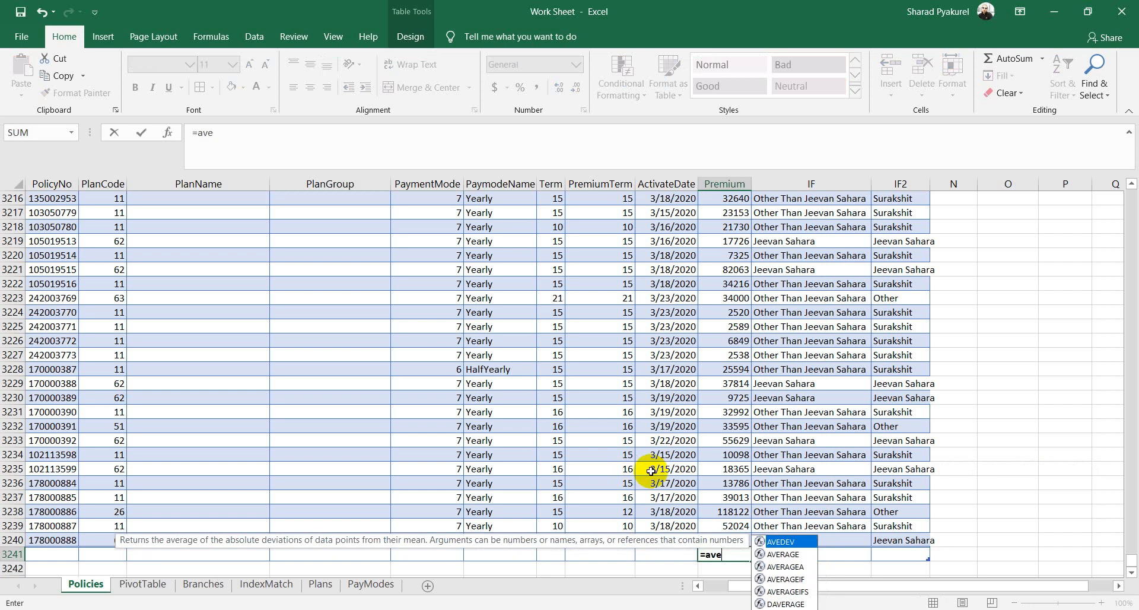
key("Down")
key("Tab")
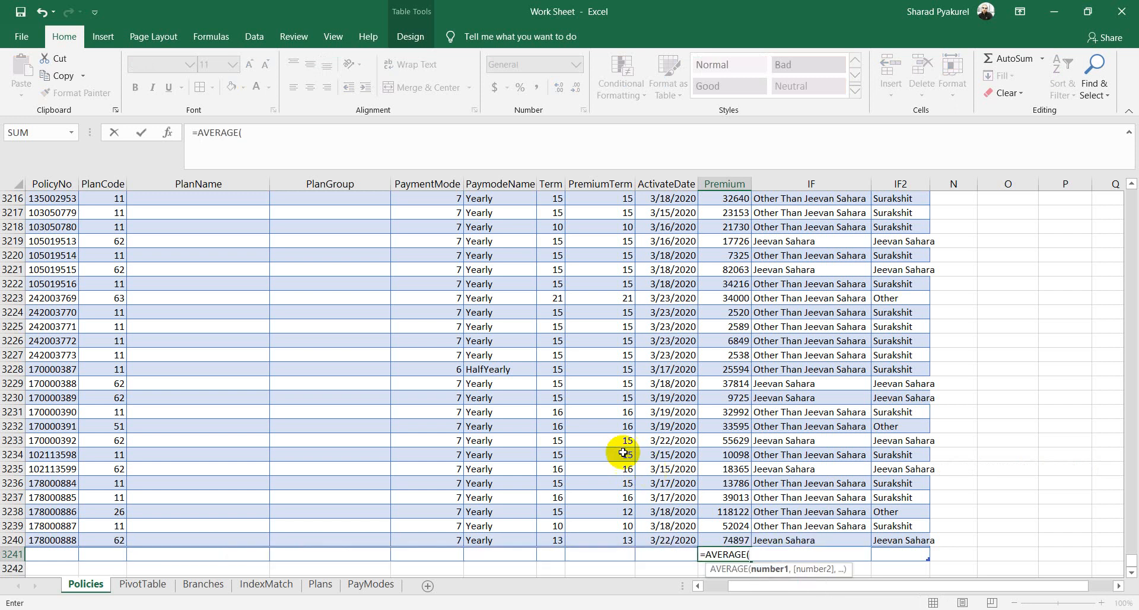
left_click(733, 540)
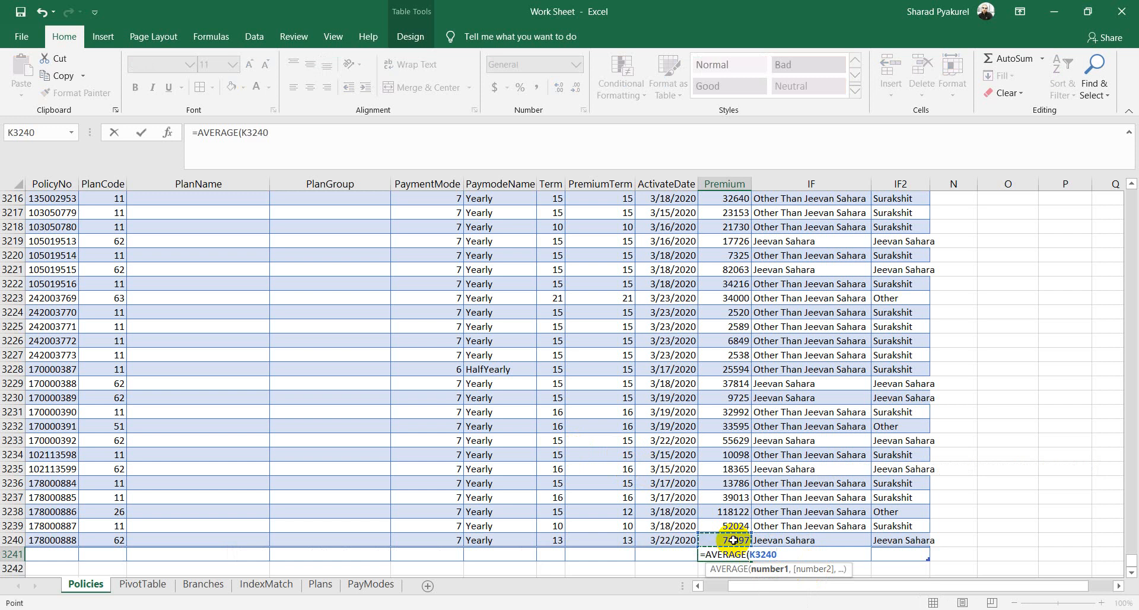
key("F8")
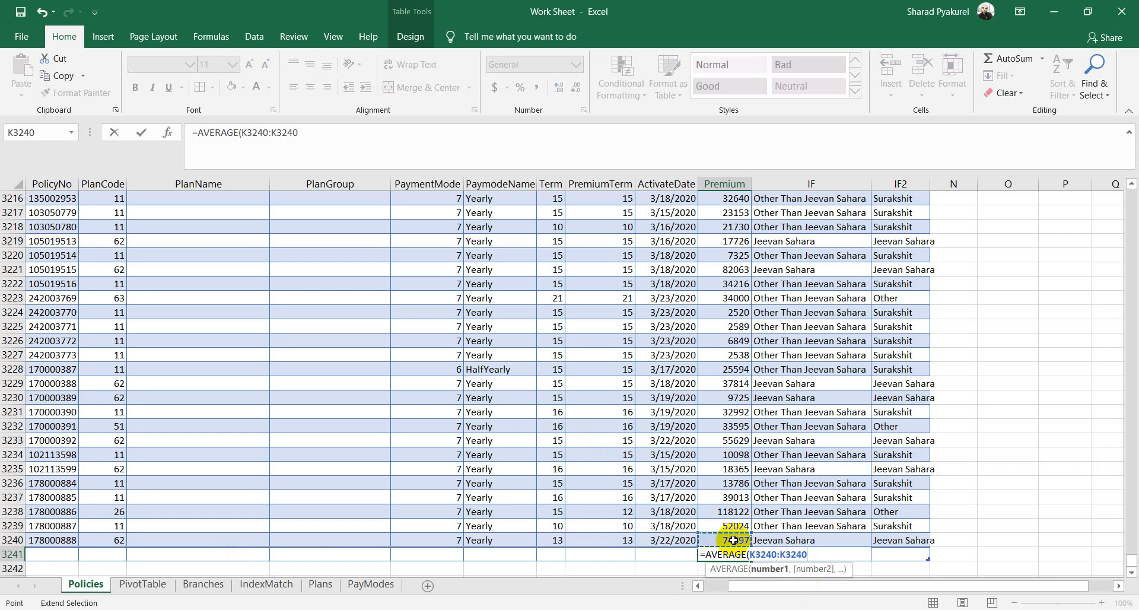
key("ctrl+Up")
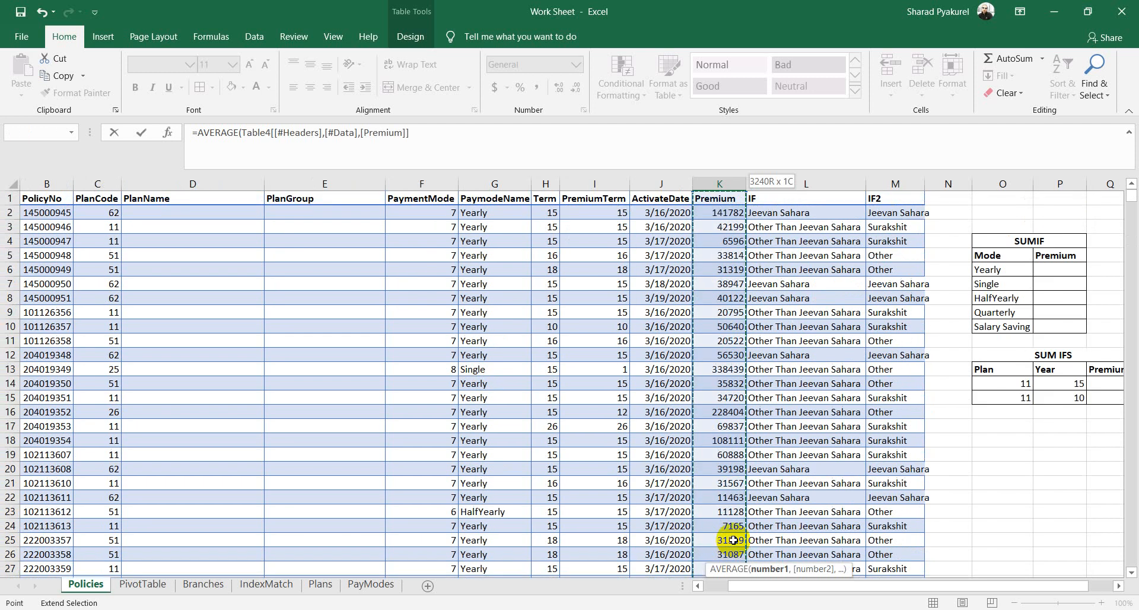
type(")")
key("Return")
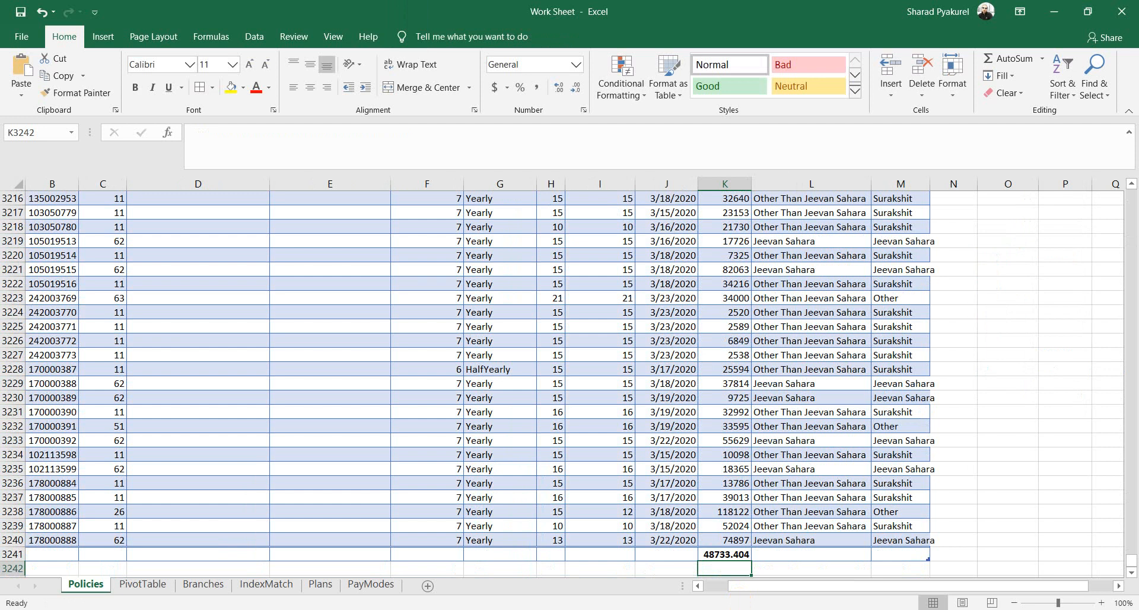
Step: In PowerPoint, color 'SUMIF' red on the agenda, then return to the Excel Work Sheet
left_click(203, 609)
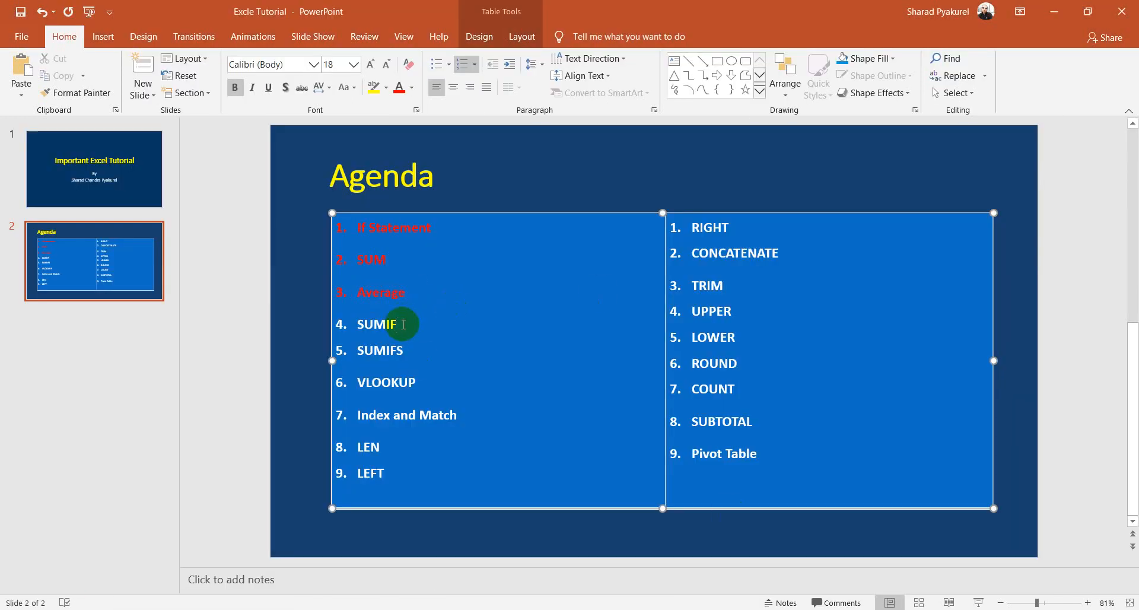
left_click_drag(415, 323, 366, 319)
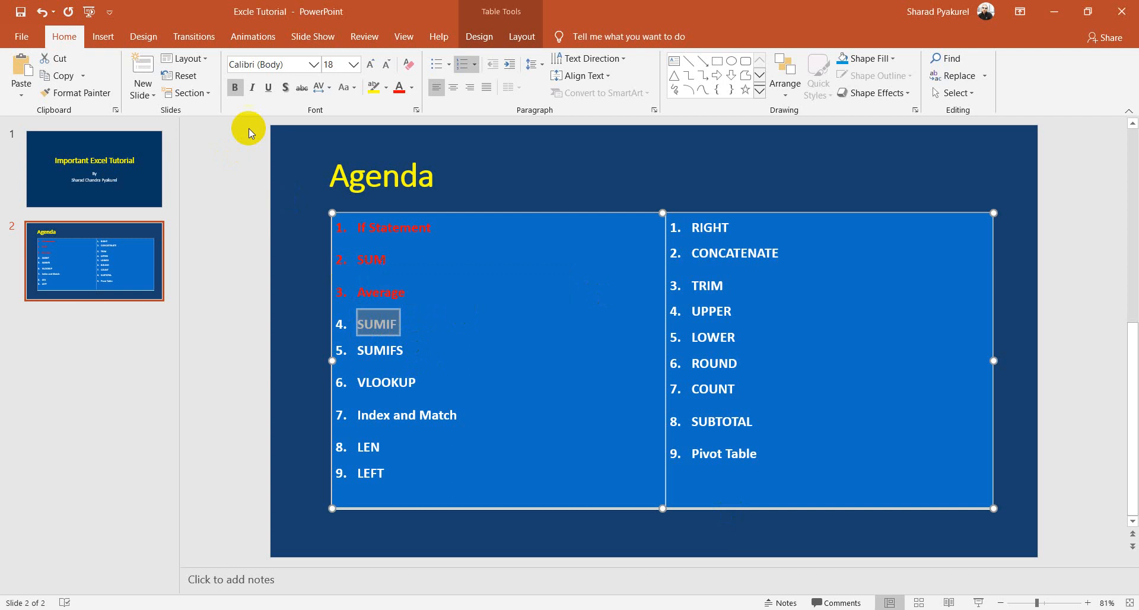
left_click(399, 88)
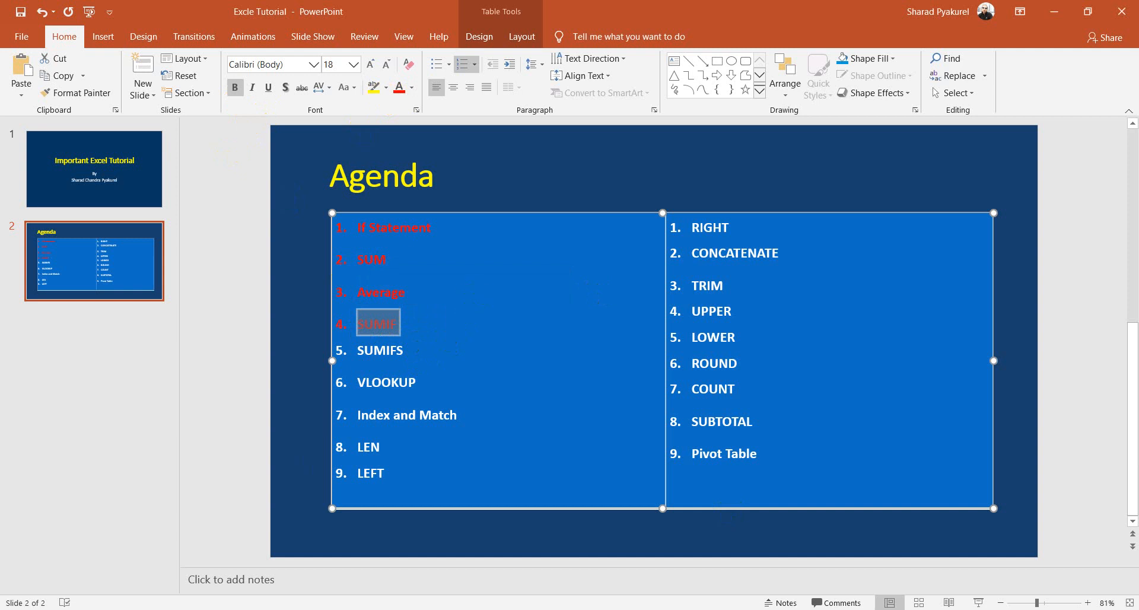
mouse_move(165, 609)
left_click(83, 585)
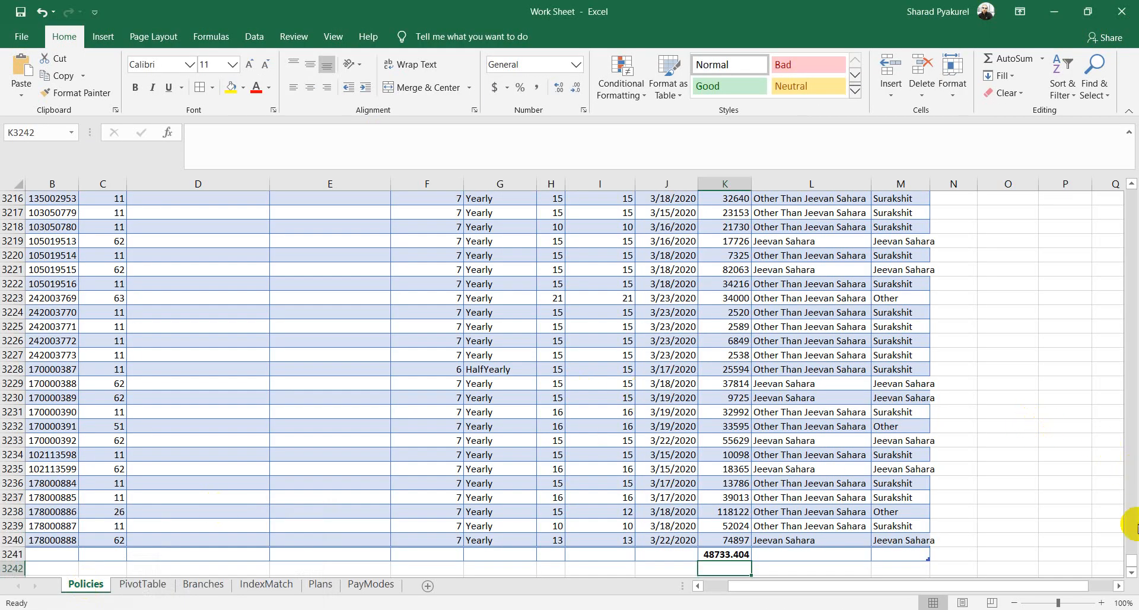
Step: Scroll back to the top of the Policies sheet to show the SUMIF and SUM IFS tables
left_click_drag(1131, 560, 1131, 172)
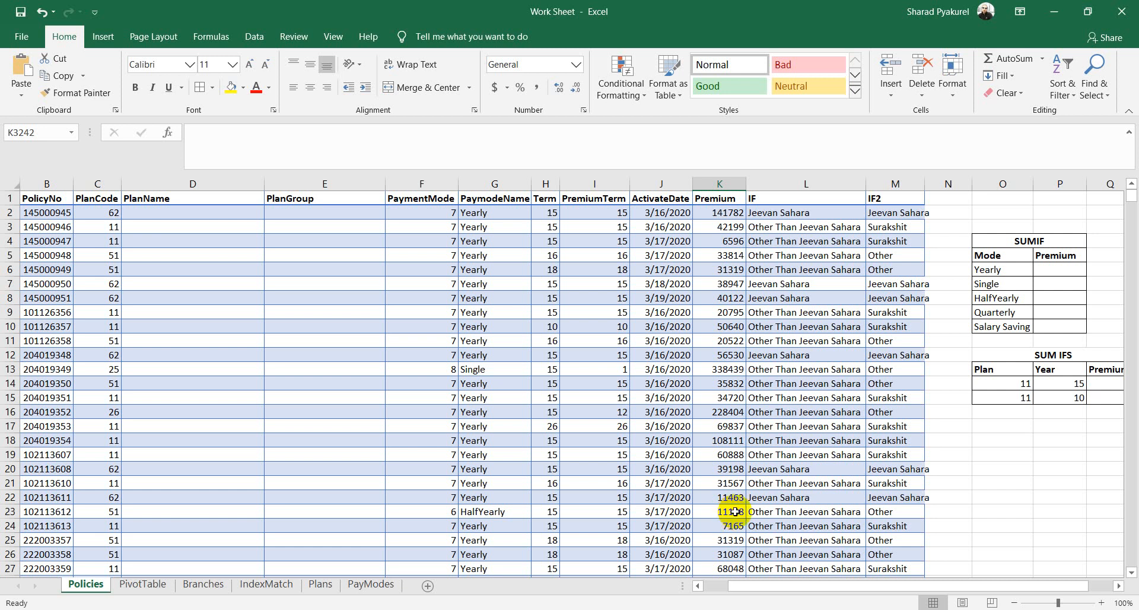
Step: Enter the sample numbers 12, 22 and 9 into O20:O22 below the SUM IFS table
left_click(1038, 454)
scroll(1021, 439, "down", 2)
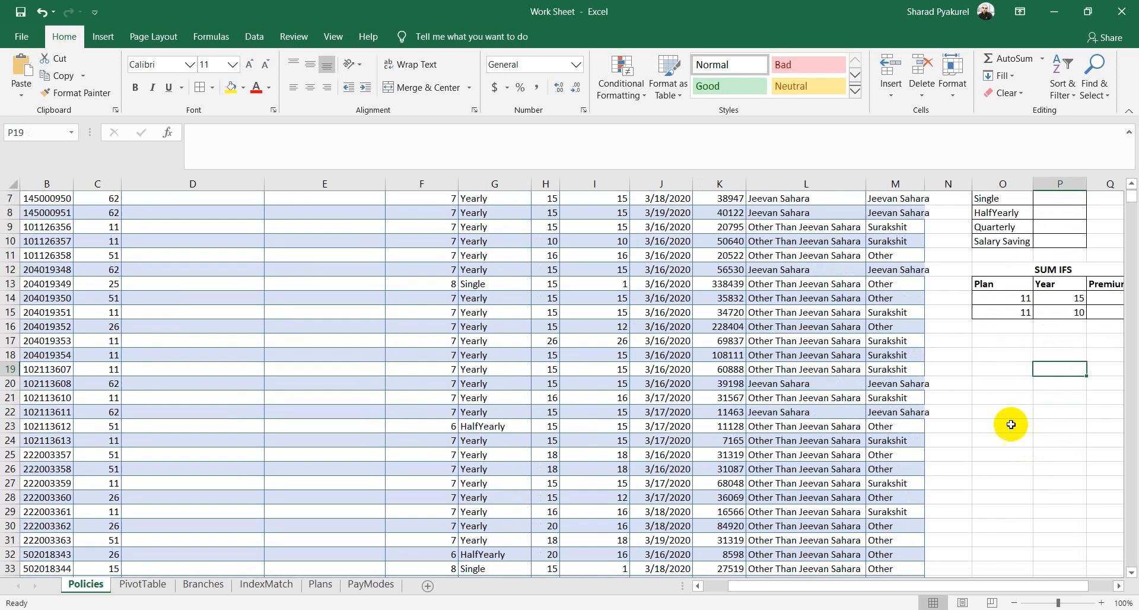
left_click(1012, 379)
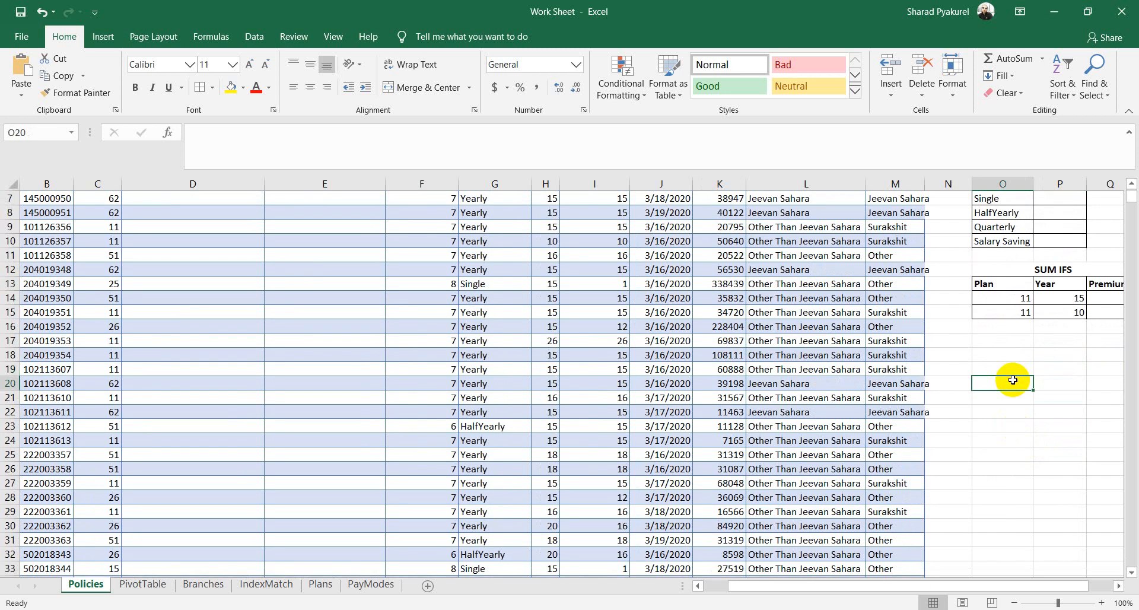
type("12")
key("Return")
type("22")
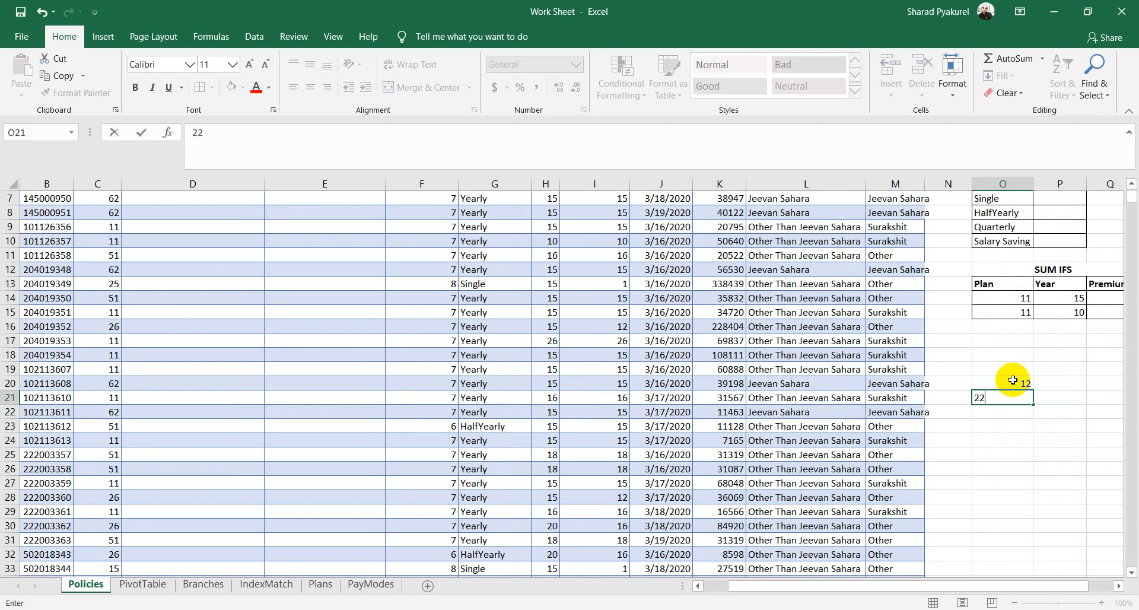
key("Return")
type("9")
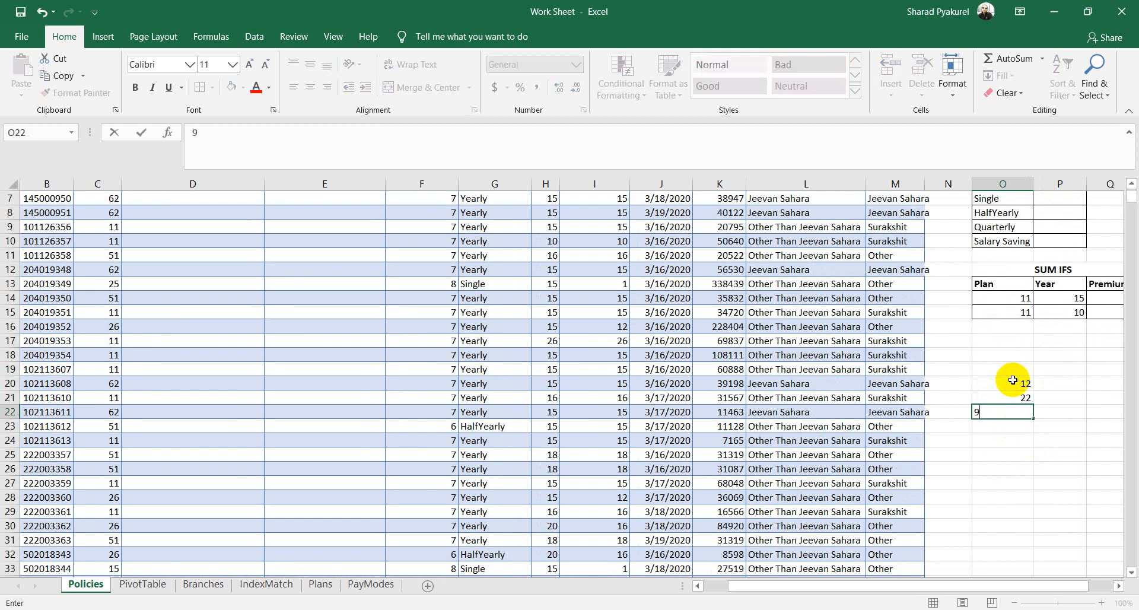
key("Return")
Step: Continue the sample list with 7 and 88 in O23:O24
left_click(1026, 385)
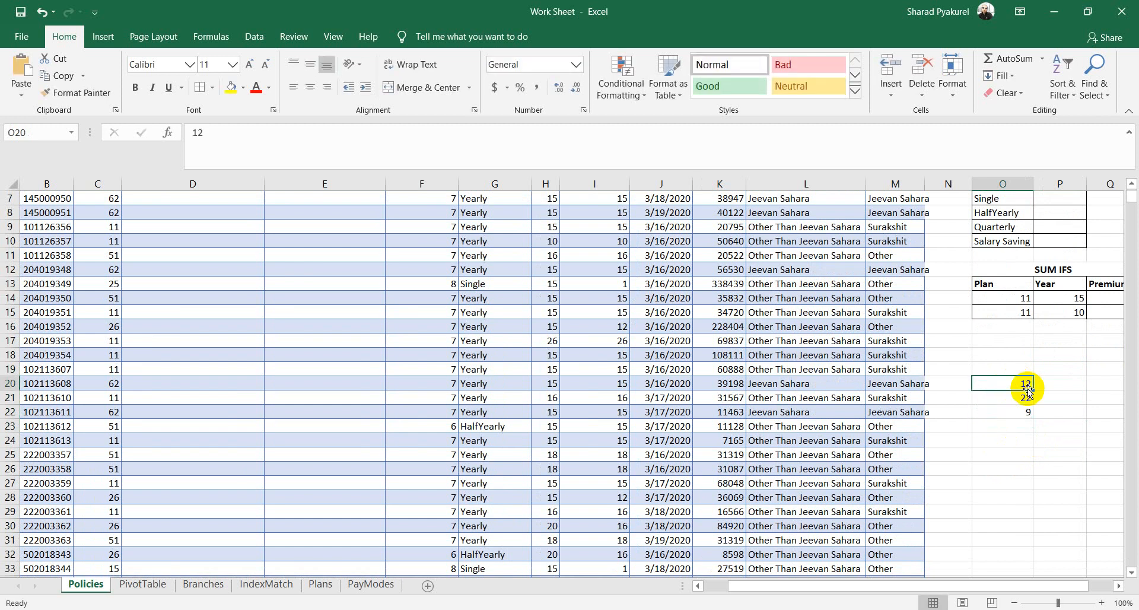
left_click(1015, 426)
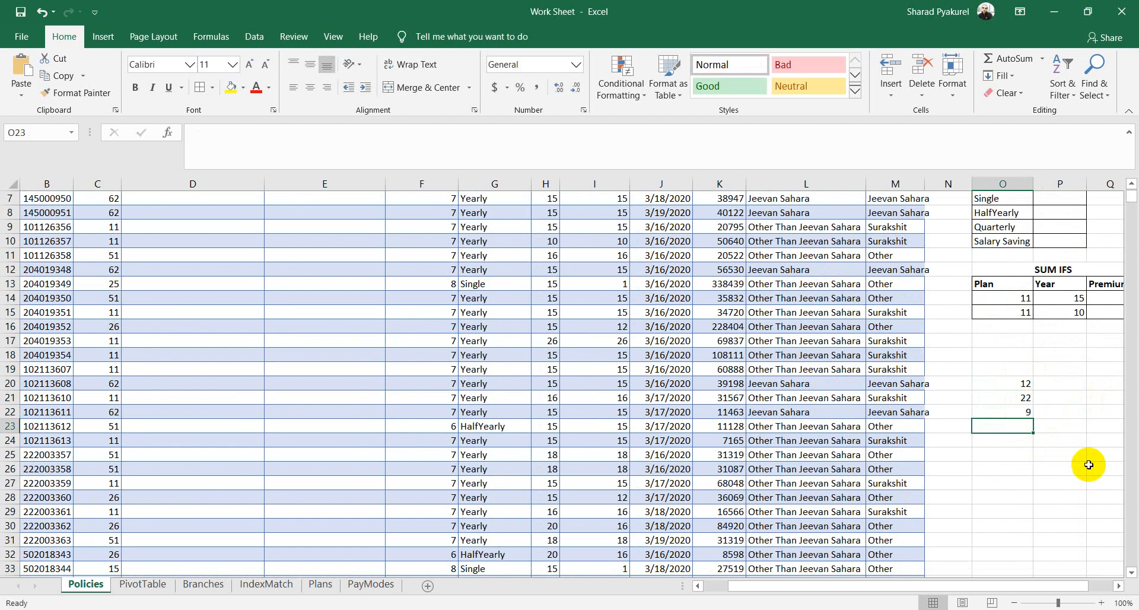
type("7")
key("Return")
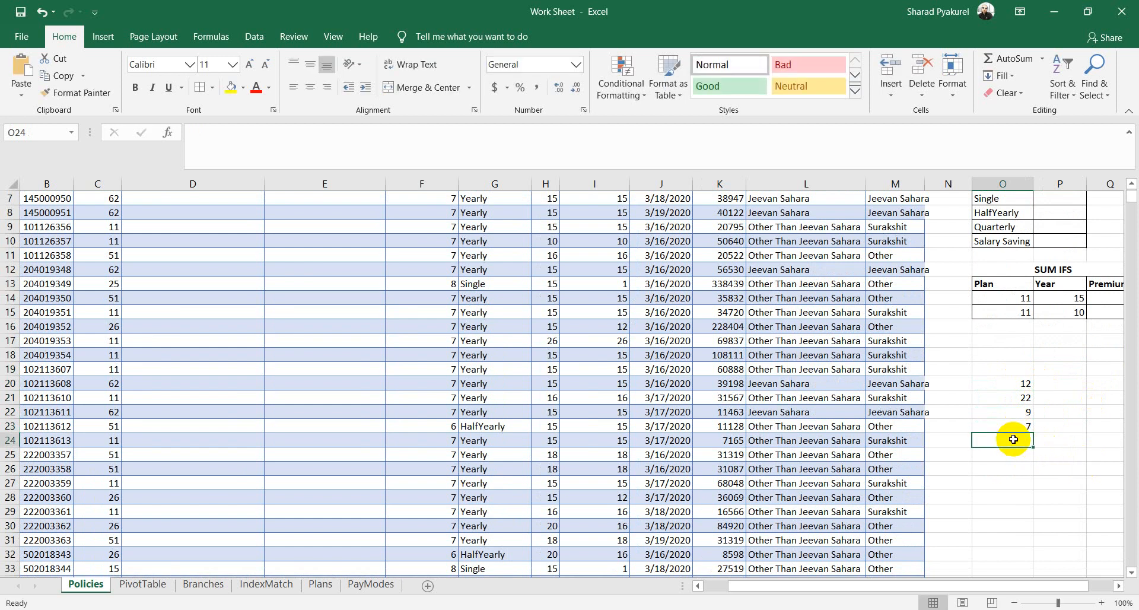
type("88")
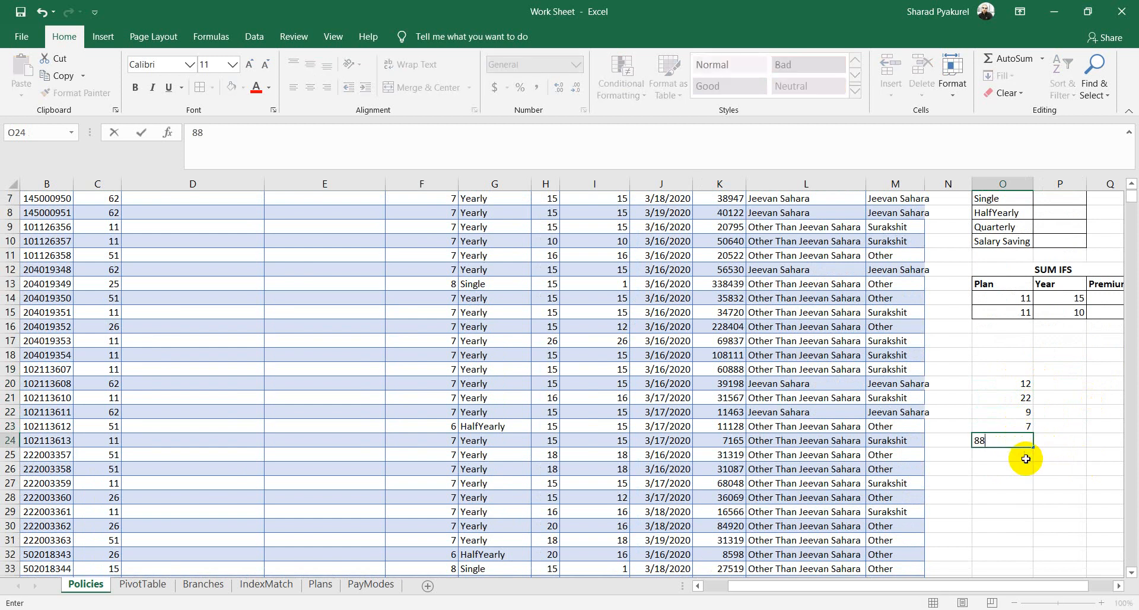
key("Return")
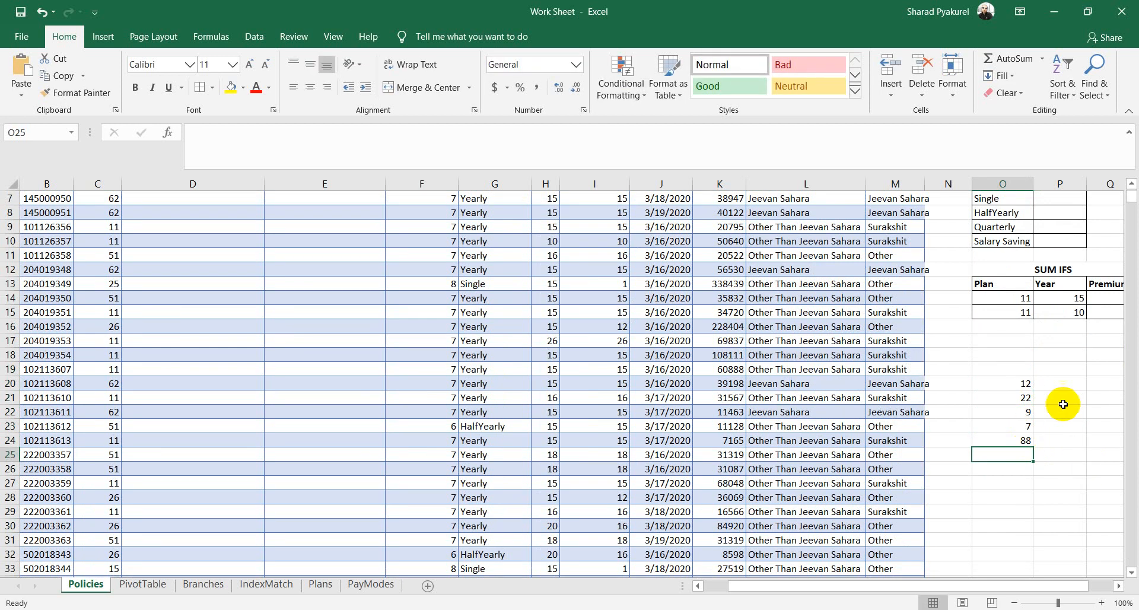
left_click(1049, 453)
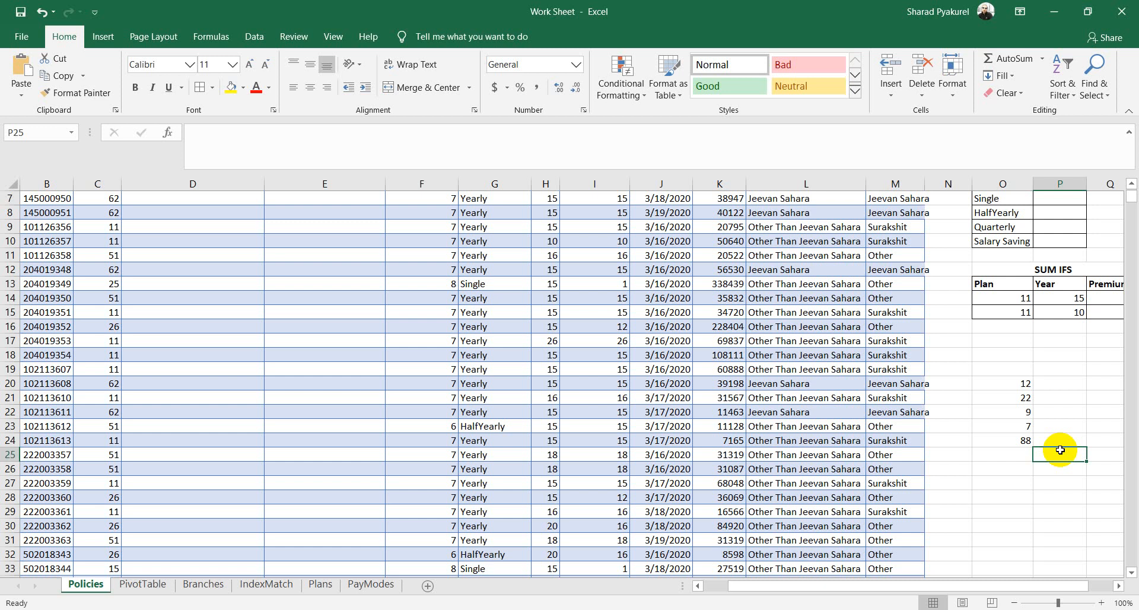
Step: Enter =SUMIF(O20:O24,">10") in P25, returning 122
type("=")
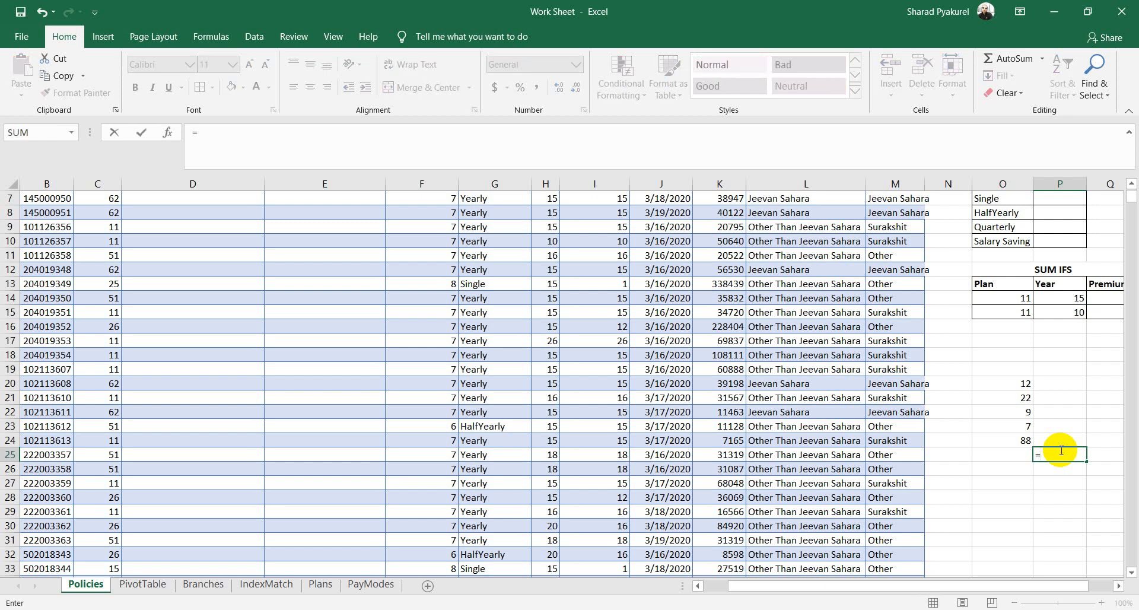
type("sumi")
key("Tab")
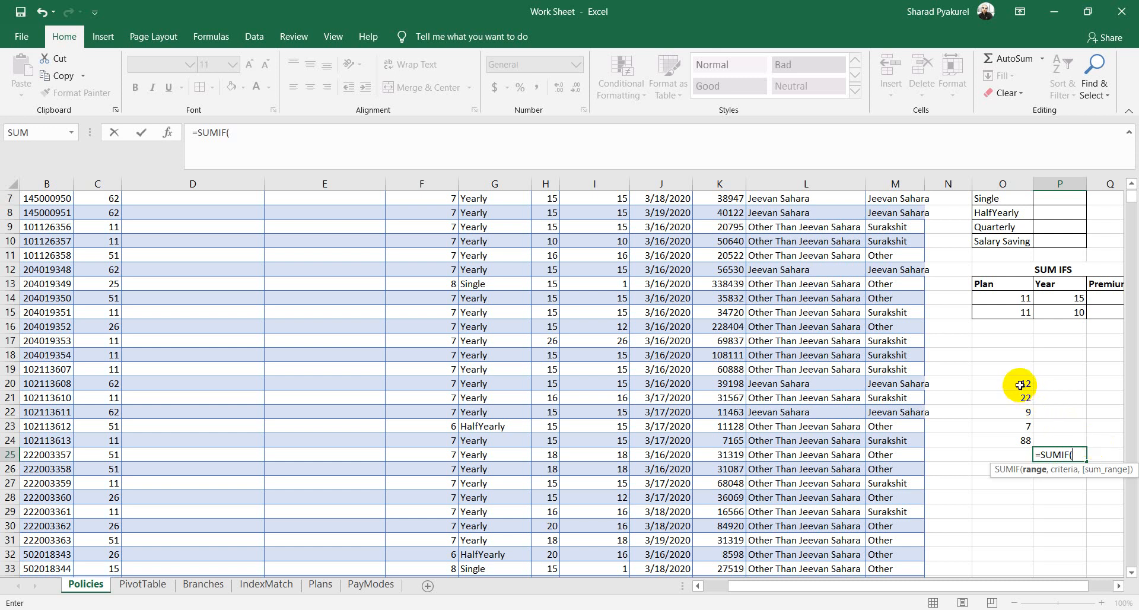
left_click_drag(1019, 384, 1014, 436)
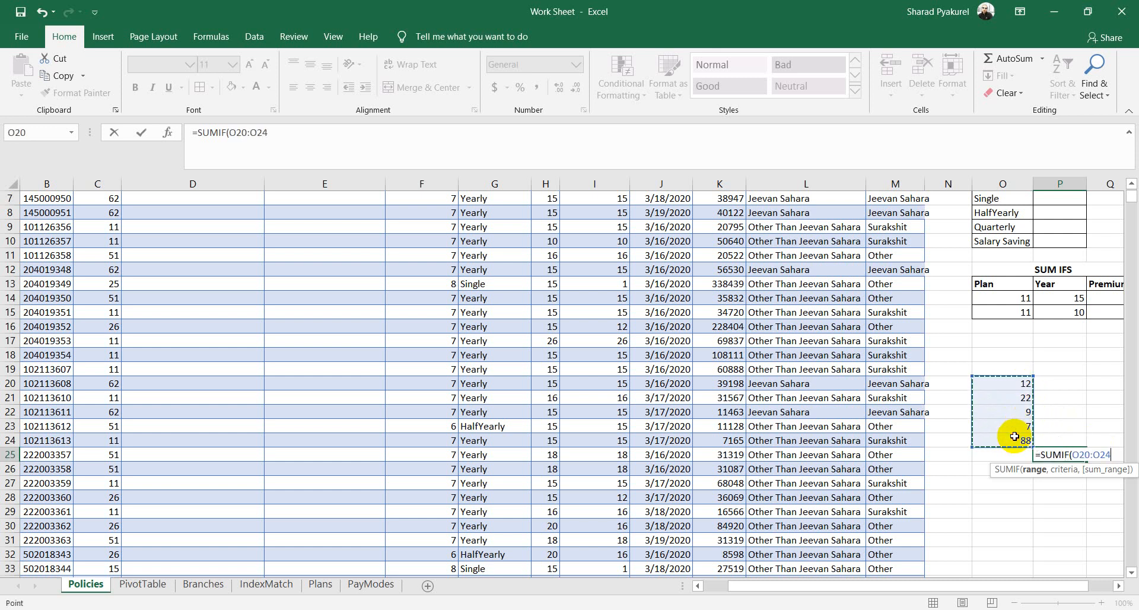
type(",")
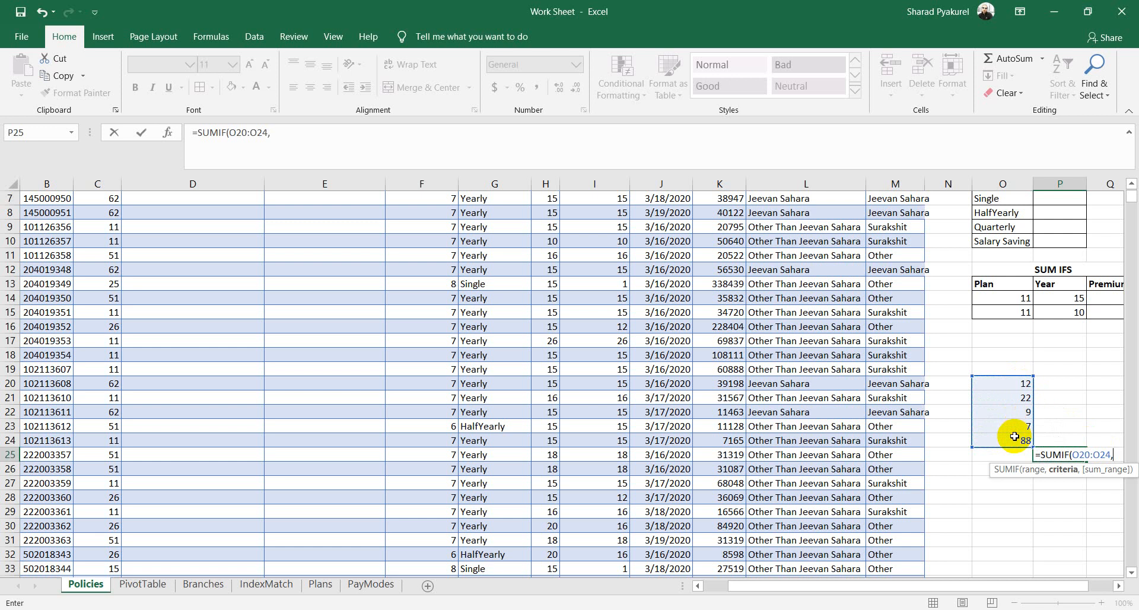
type("\">1")
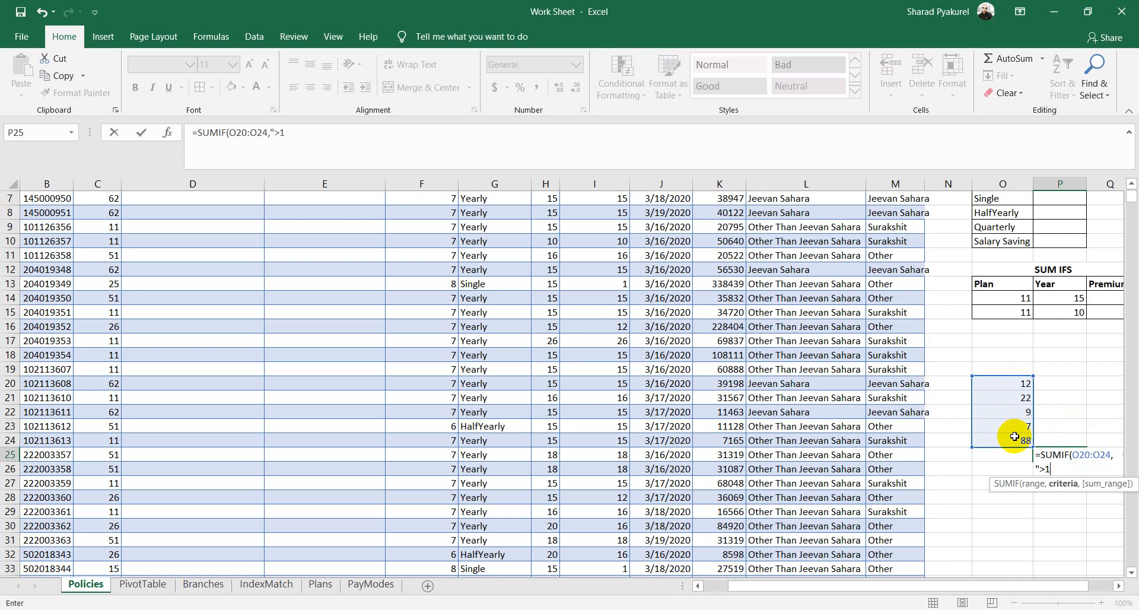
type("0\")")
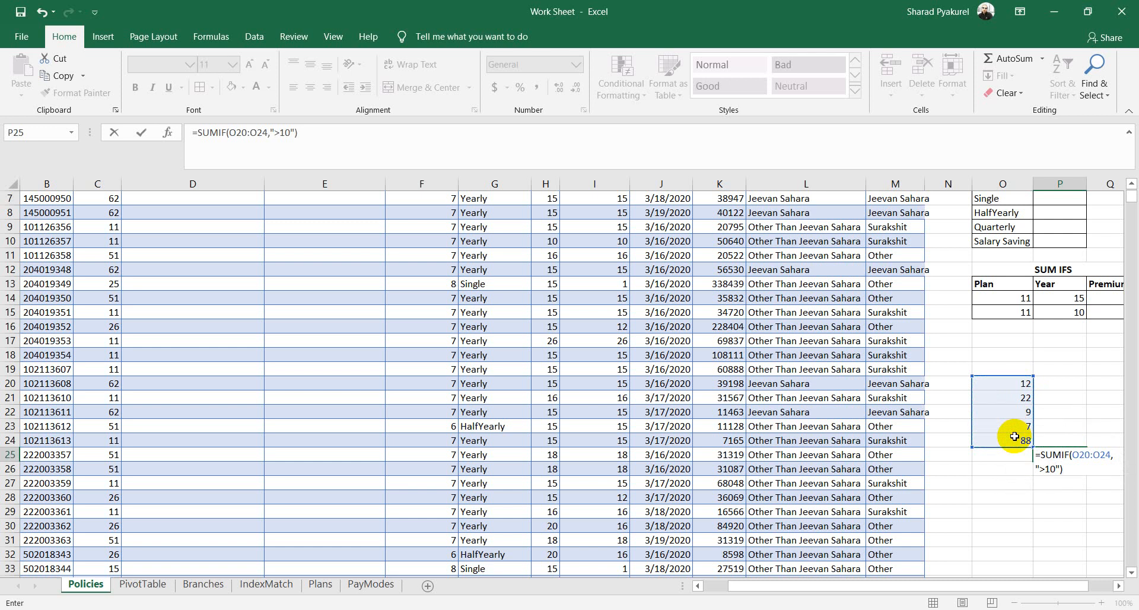
key("Return")
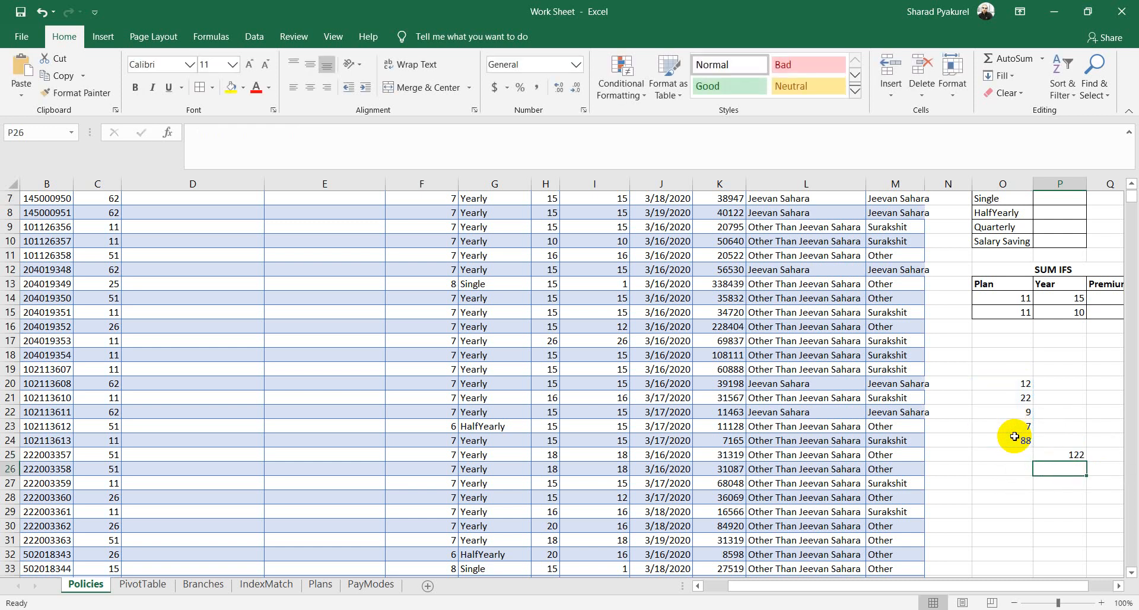
left_click(1075, 457)
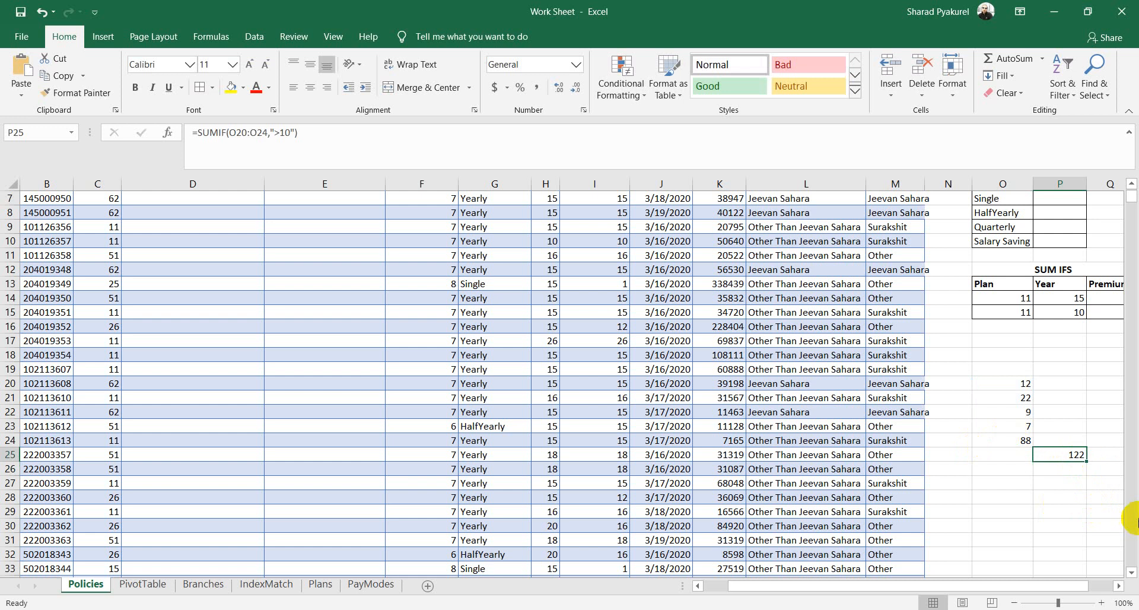
Step: Replace the 9 and 7 in O22:O23 with 0 and check the list's total in the status bar
left_click(1040, 488)
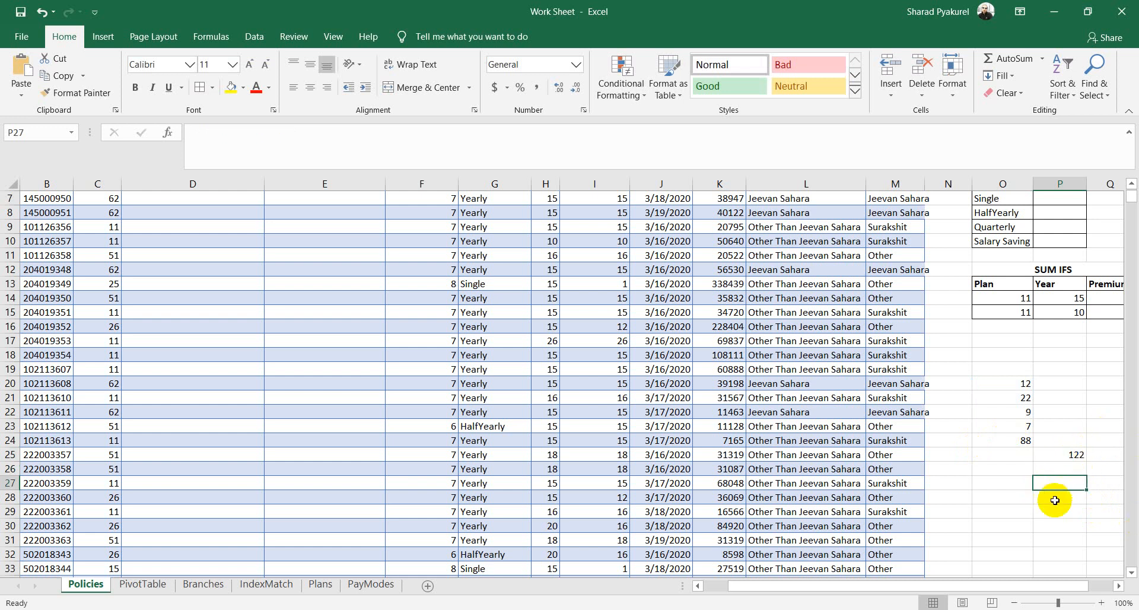
left_click_drag(1022, 413, 1022, 421)
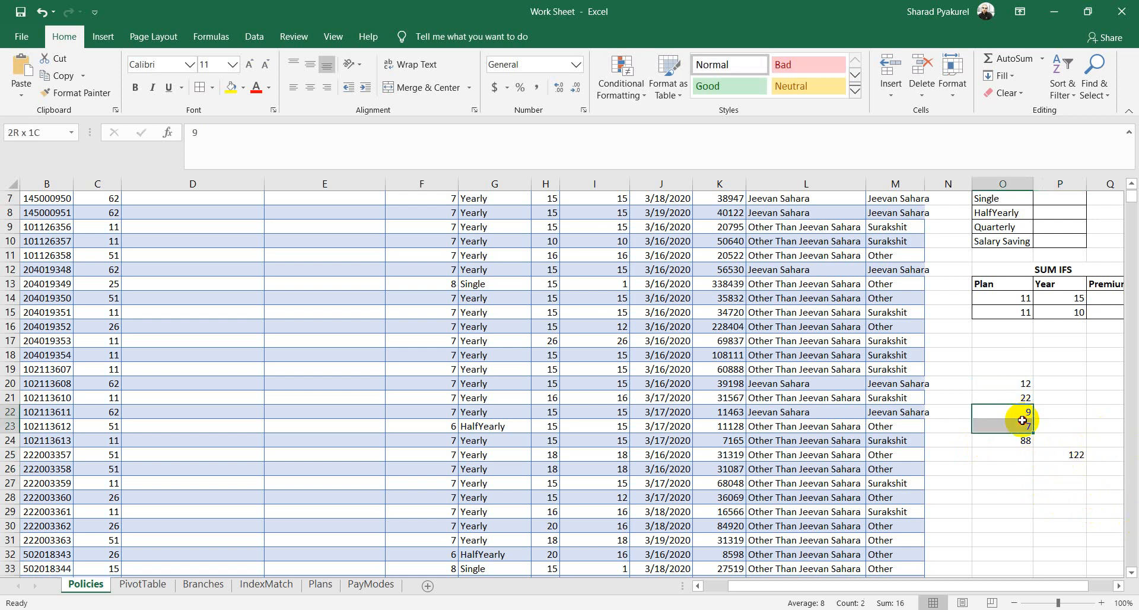
type("0")
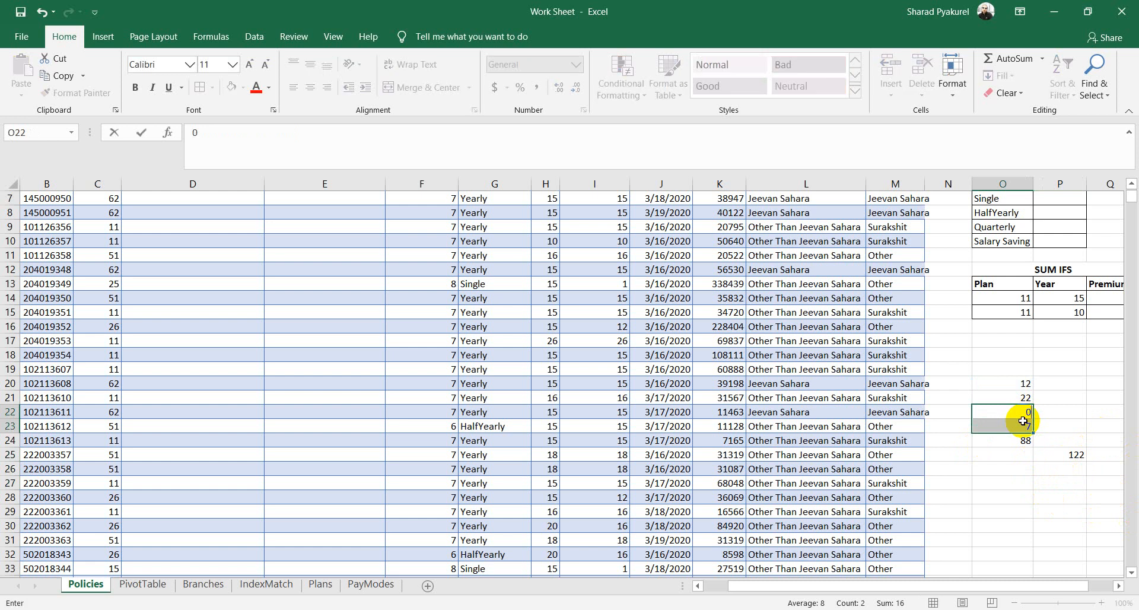
key("Return")
type("0")
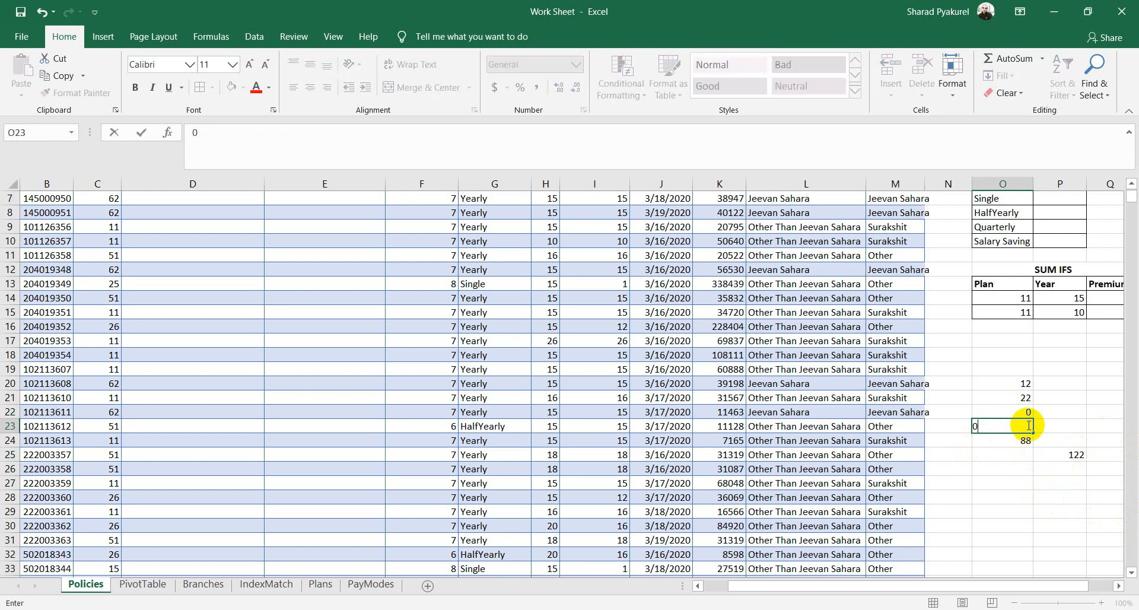
left_click(1021, 493)
left_click_drag(1020, 382, 1022, 439)
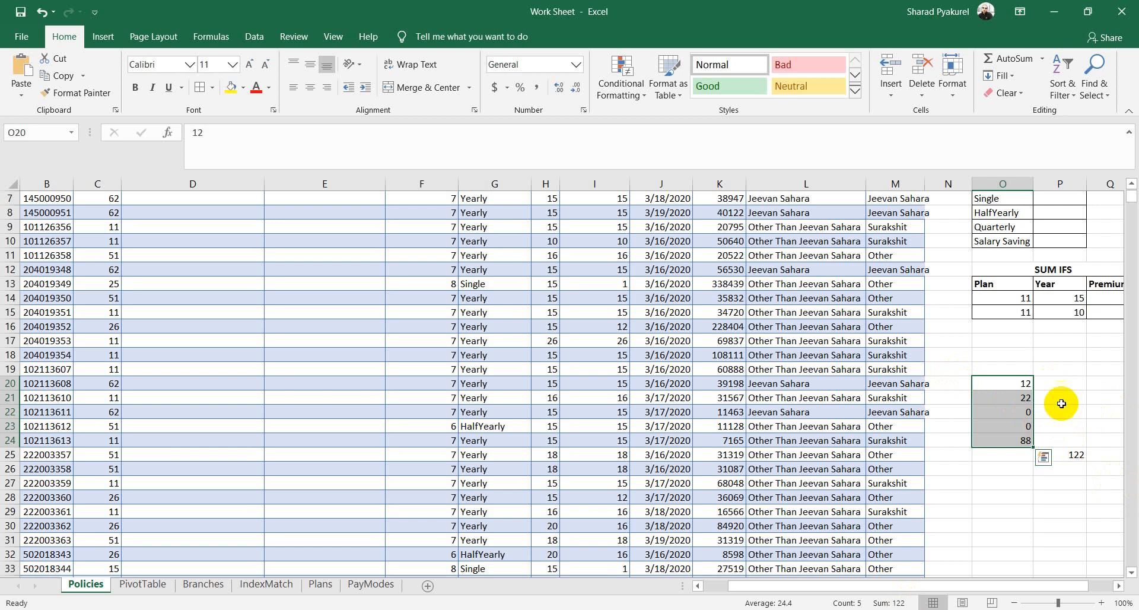
scroll(1061, 410, "up", 2)
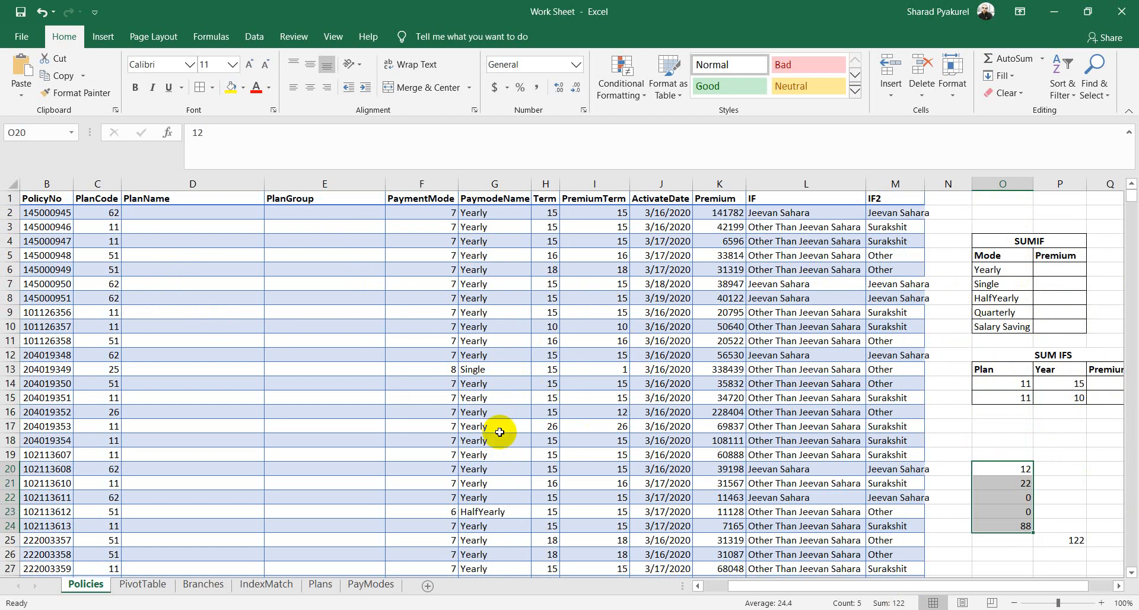
left_click(993, 270)
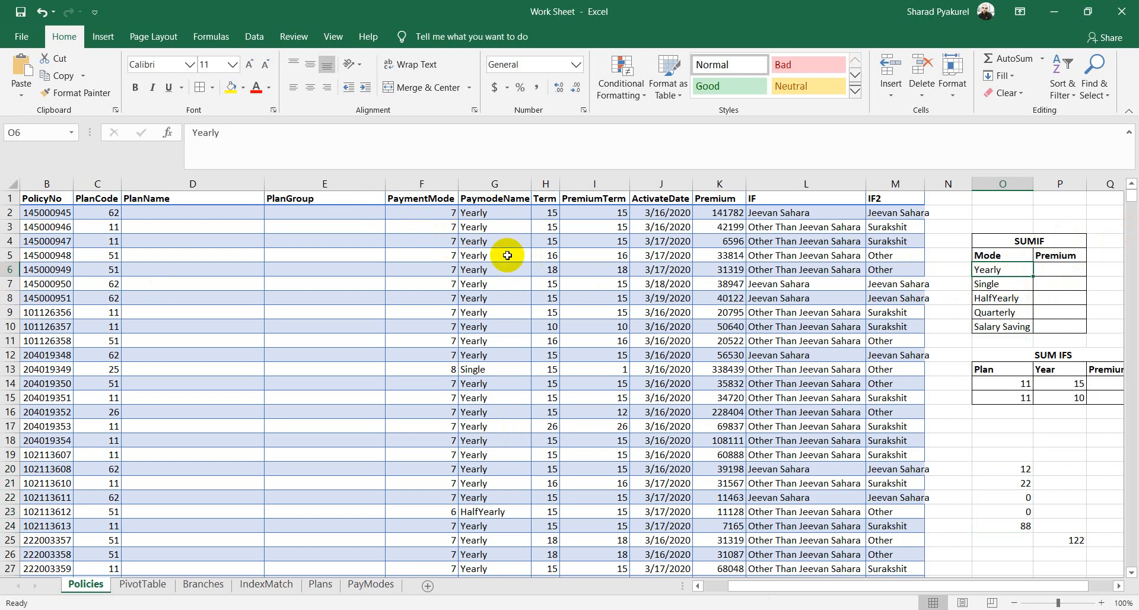
left_click(1000, 302)
left_click(1049, 298)
left_click(1008, 312)
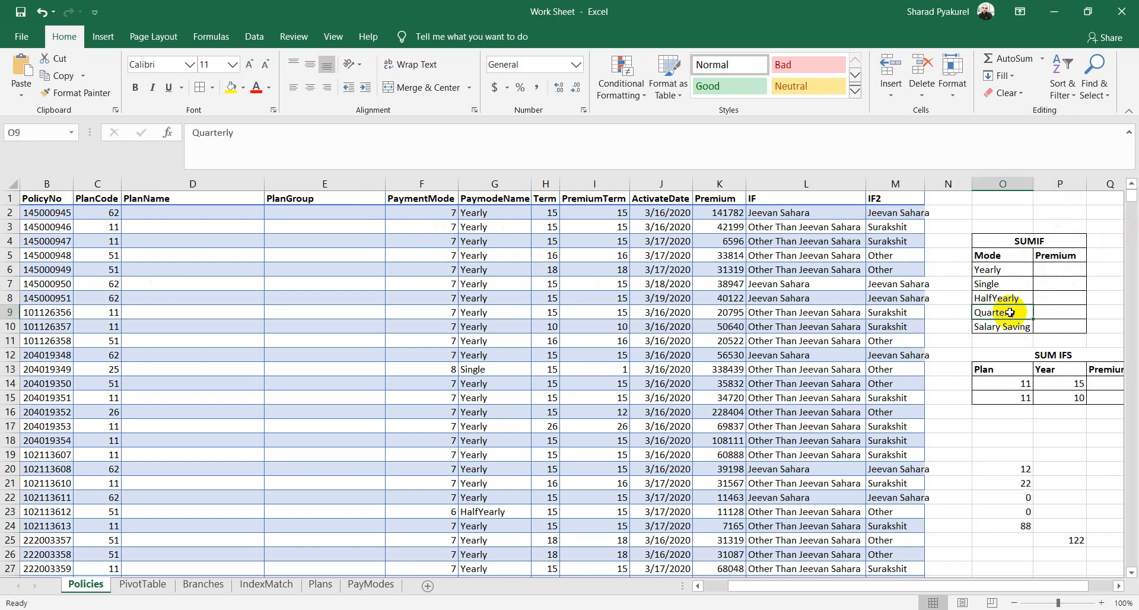
left_click(1058, 312)
left_click(990, 328)
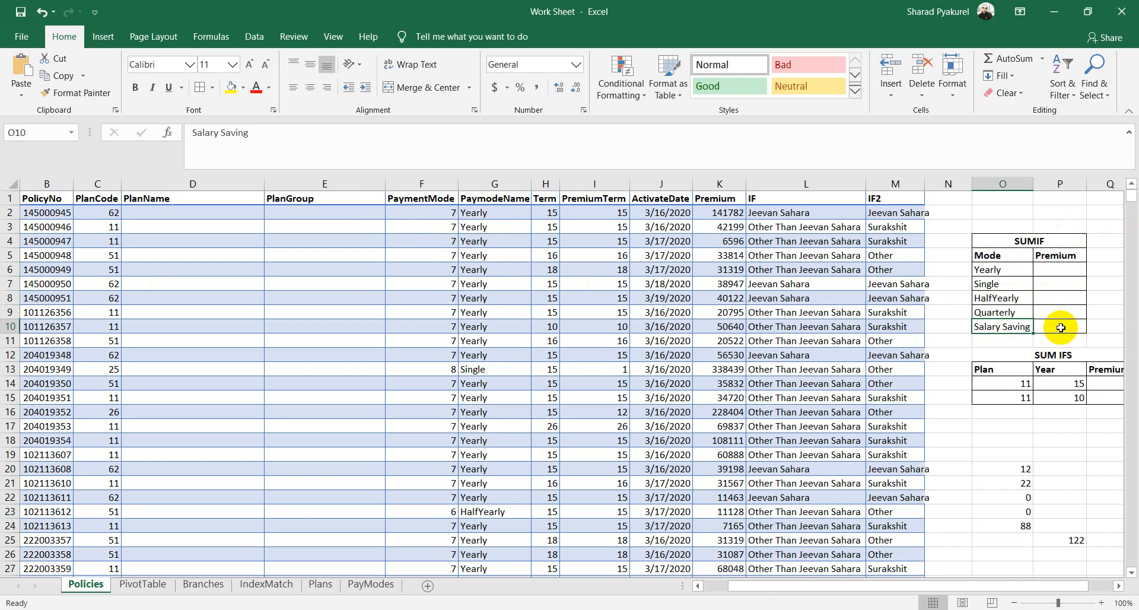
left_click(1061, 327)
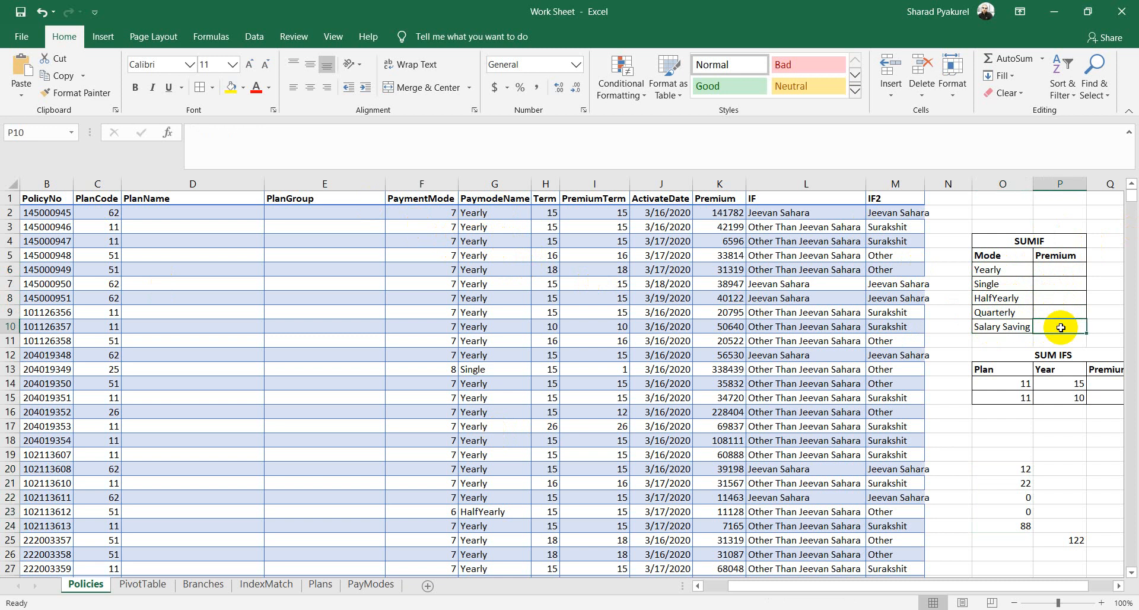
left_click(1061, 271)
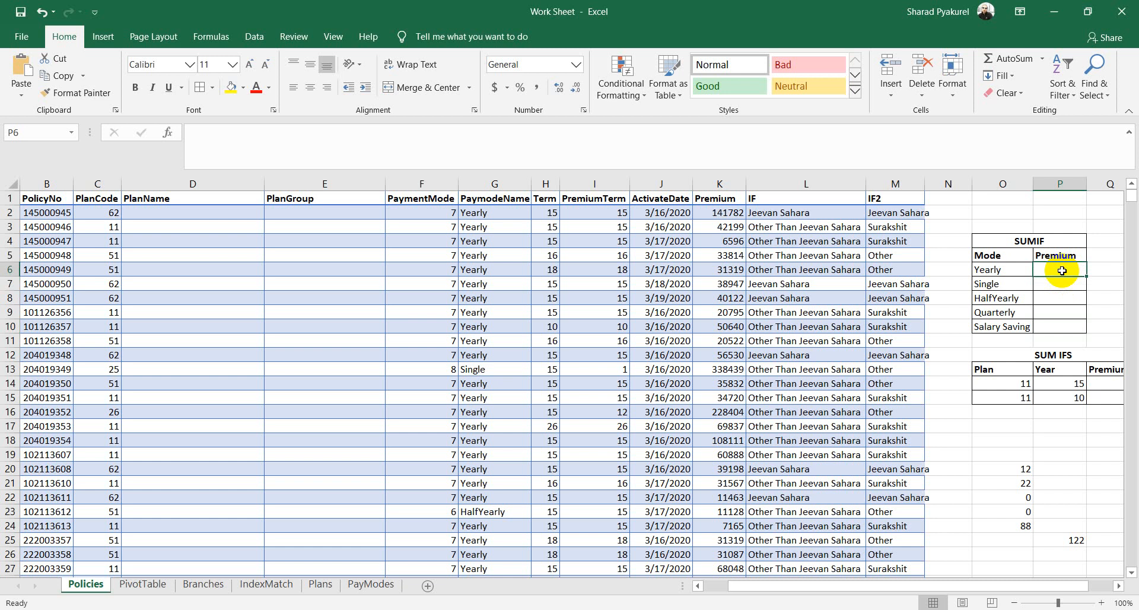
Step: Start a SUMIF in P6 using the full PaymodeName column as its range
type("=")
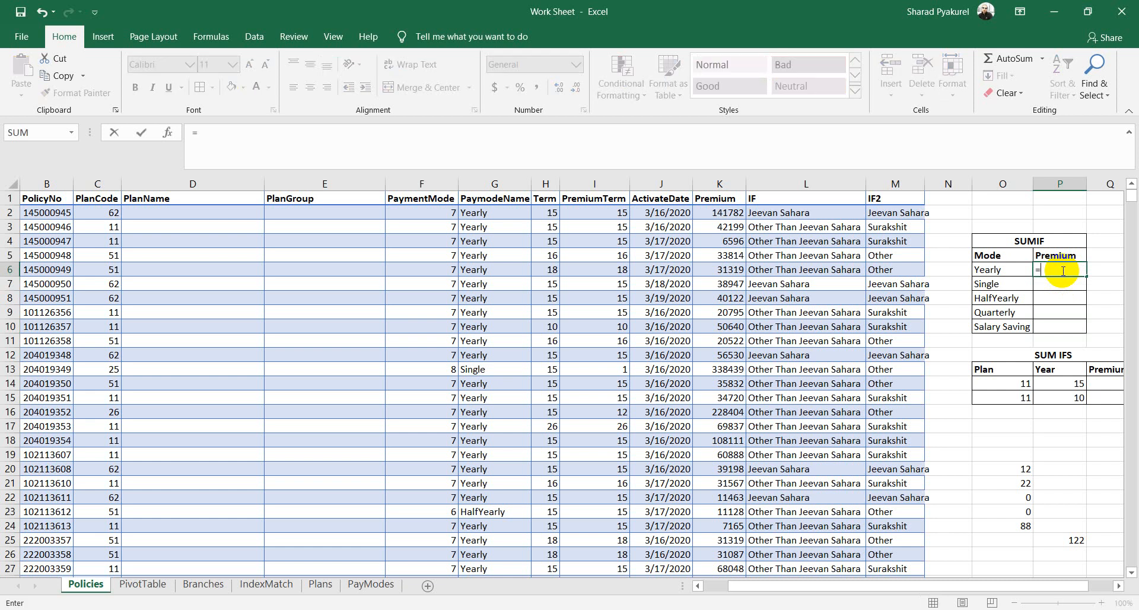
type("sum")
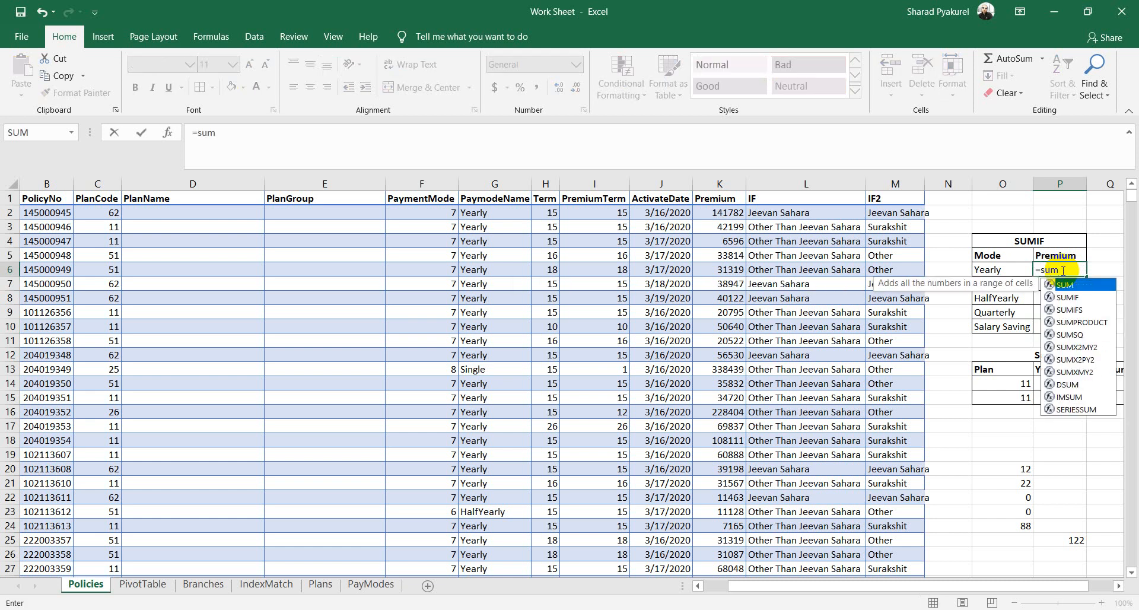
key("Down")
key("Tab")
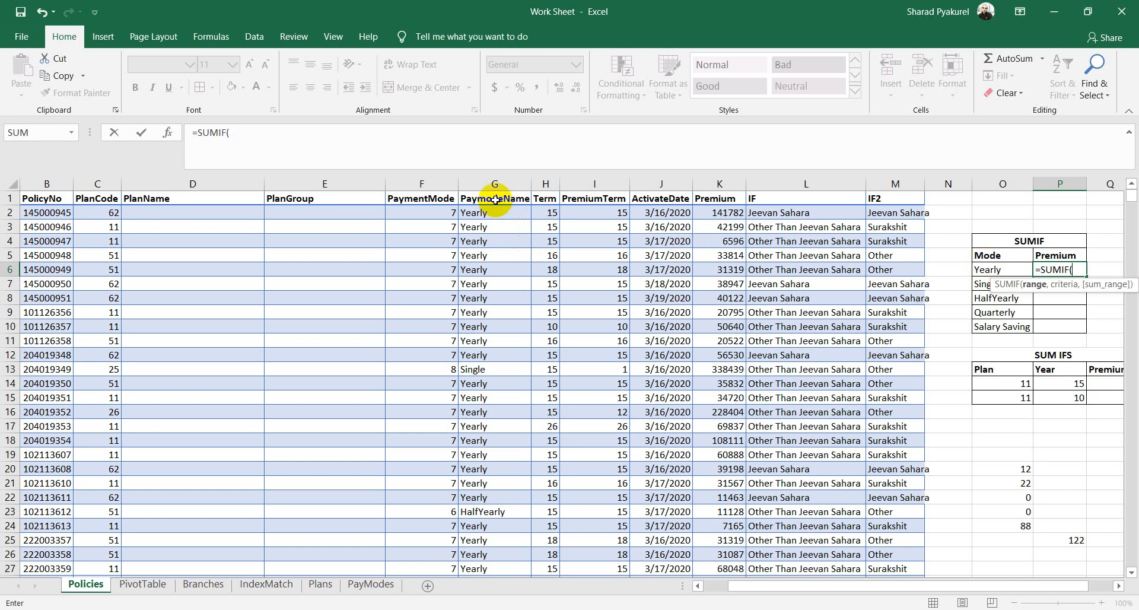
left_click(495, 199)
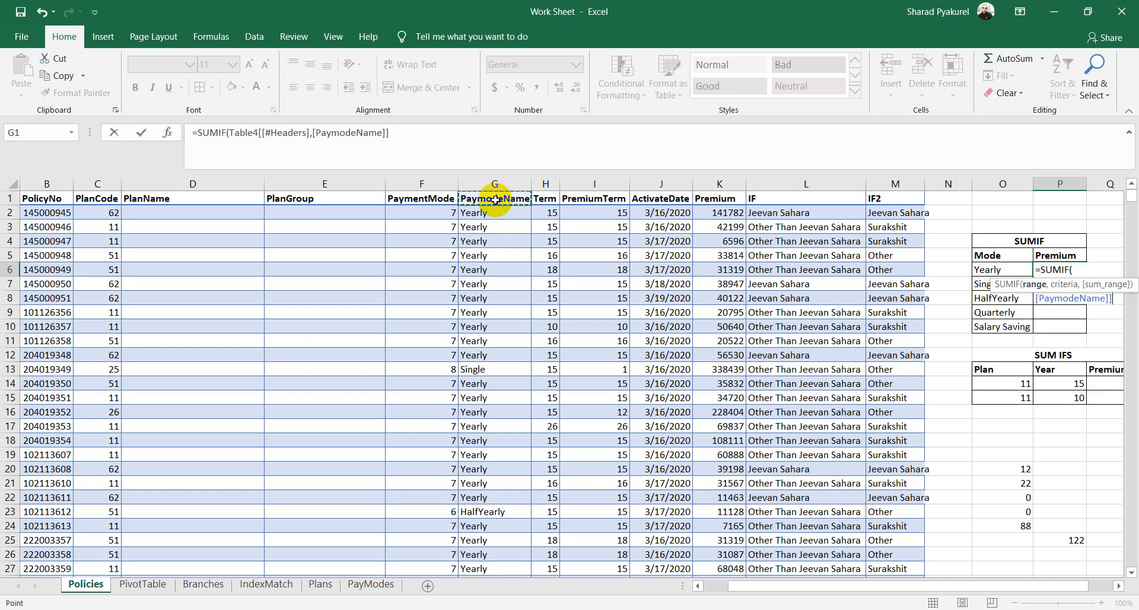
key("ctrl+shift+Down")
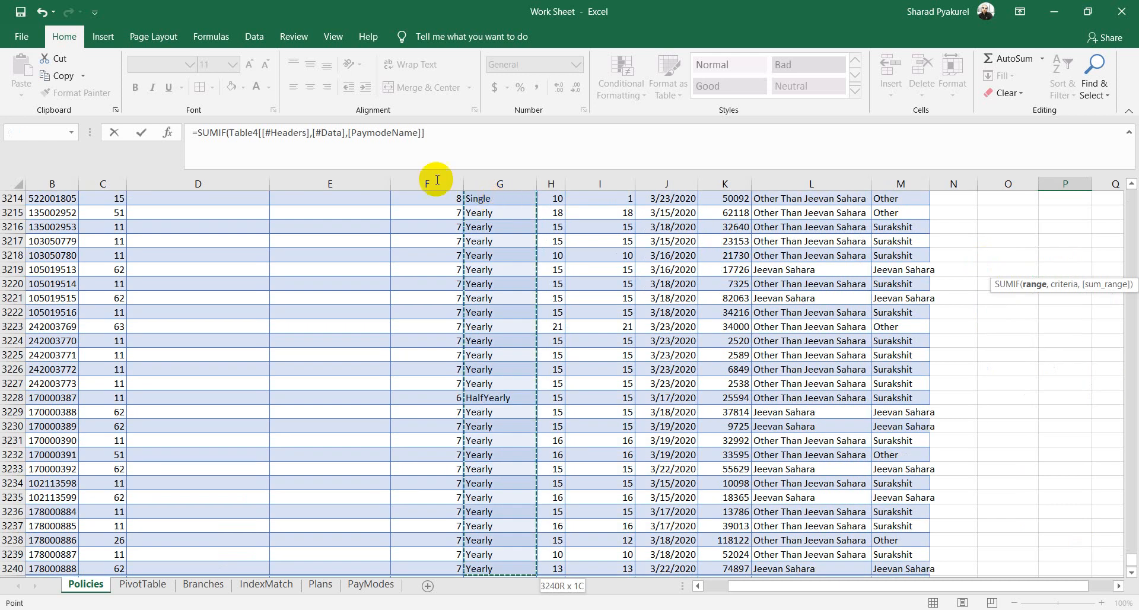
left_click(449, 131)
type(",")
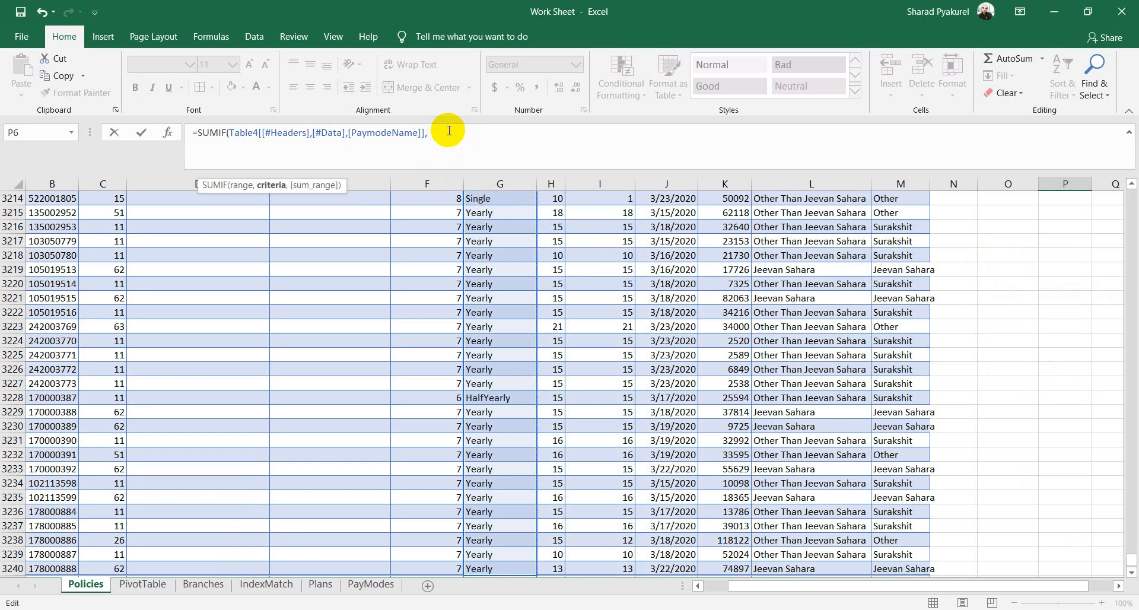
Step: Complete it with criteria O6 and the Premium column as sum range, giving 134037723
left_click_drag(1131, 559, 1134, 169)
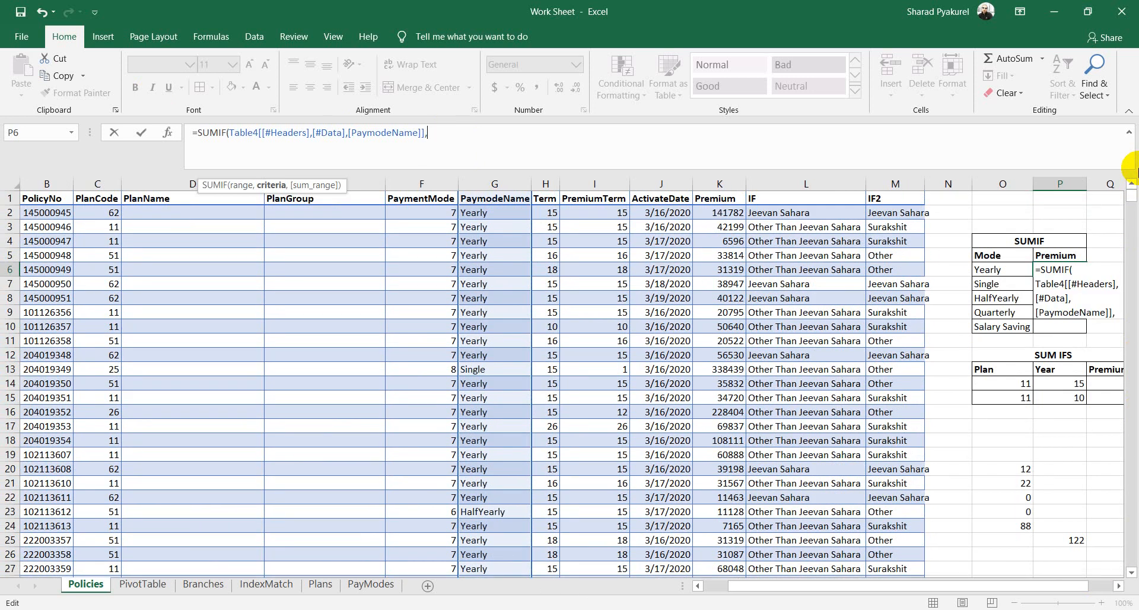
left_click(992, 272)
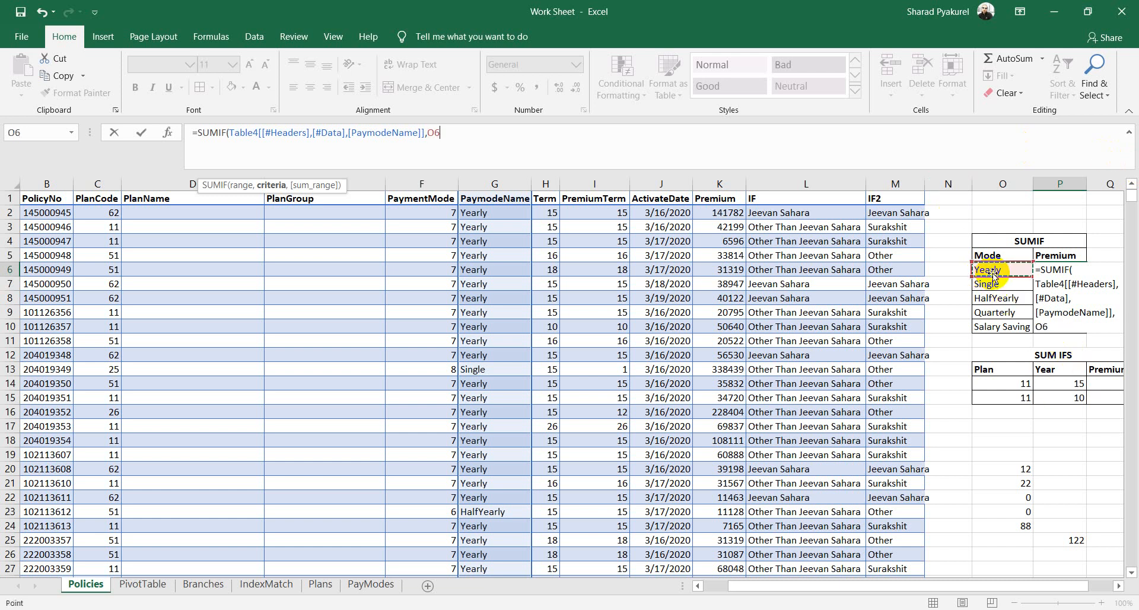
type(",")
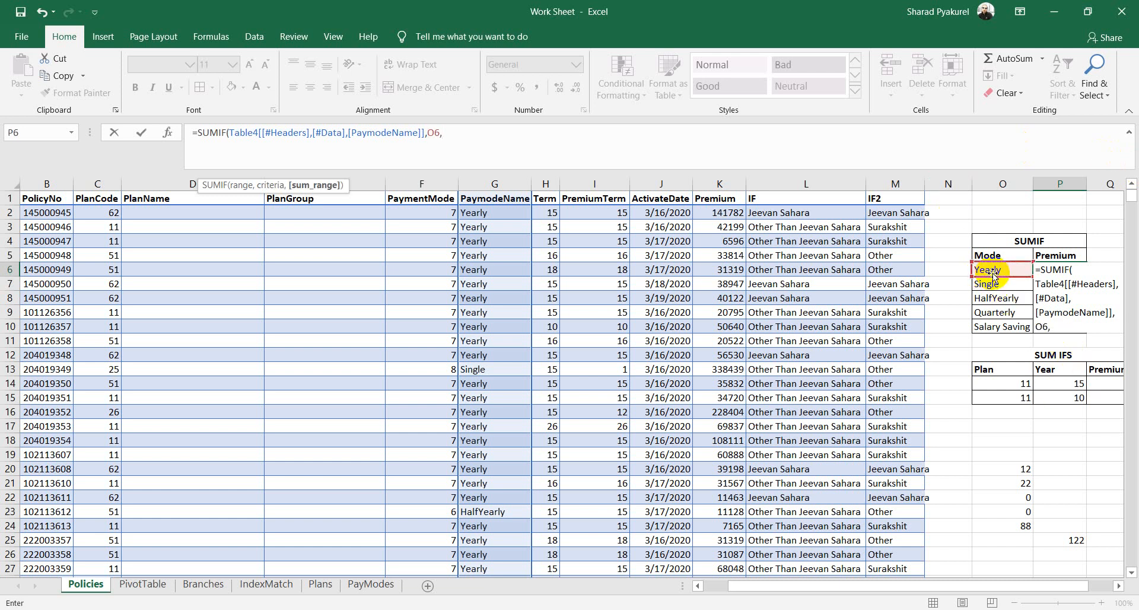
left_click(719, 196)
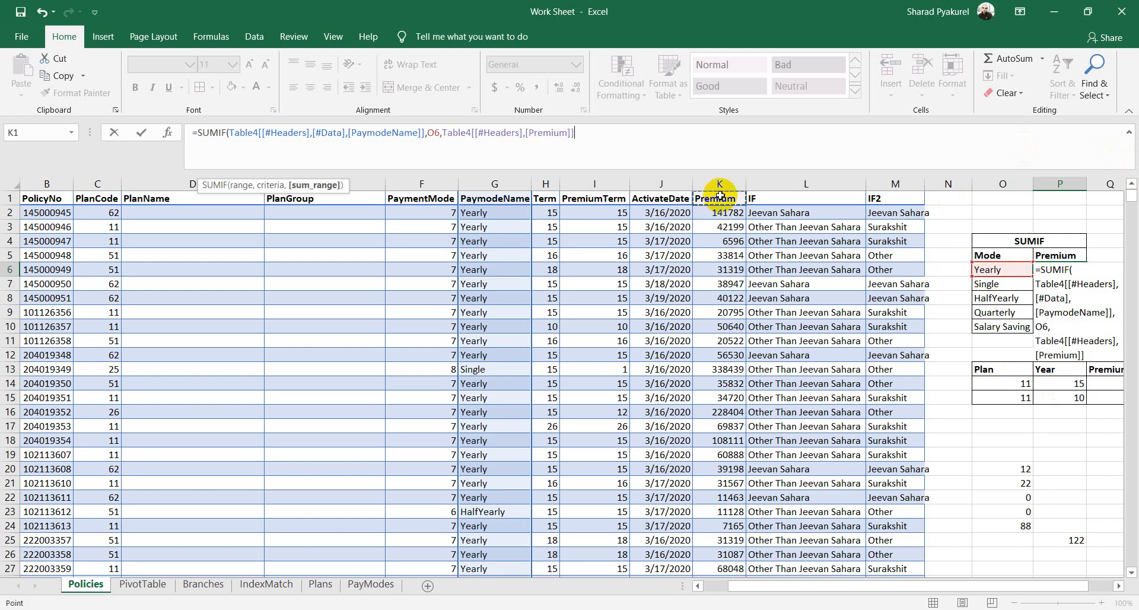
key("ctrl+shift+Down")
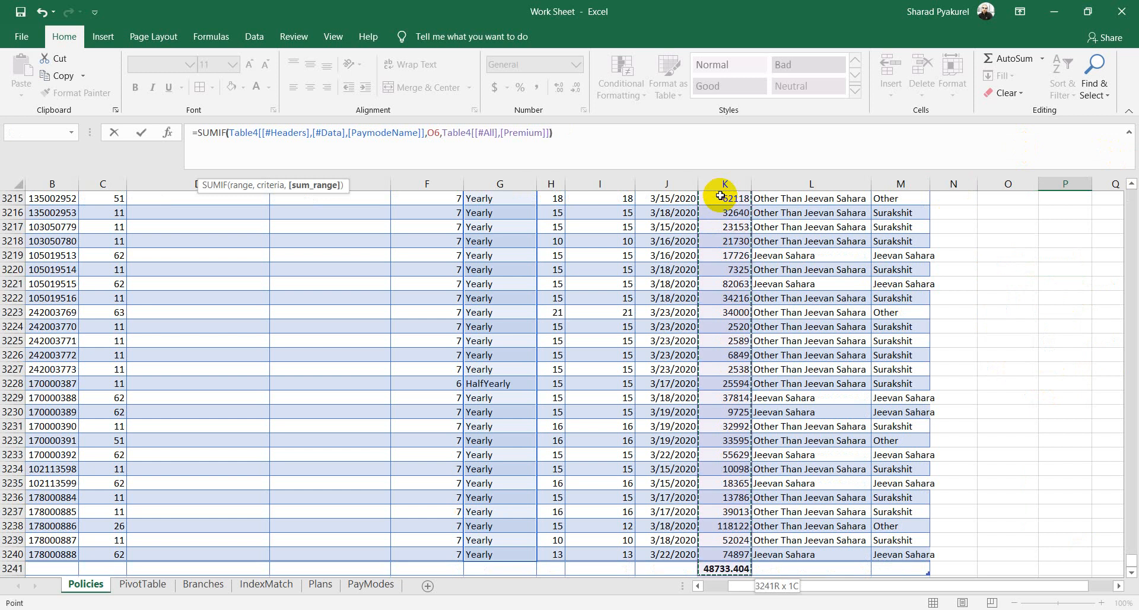
type(")")
key("Return")
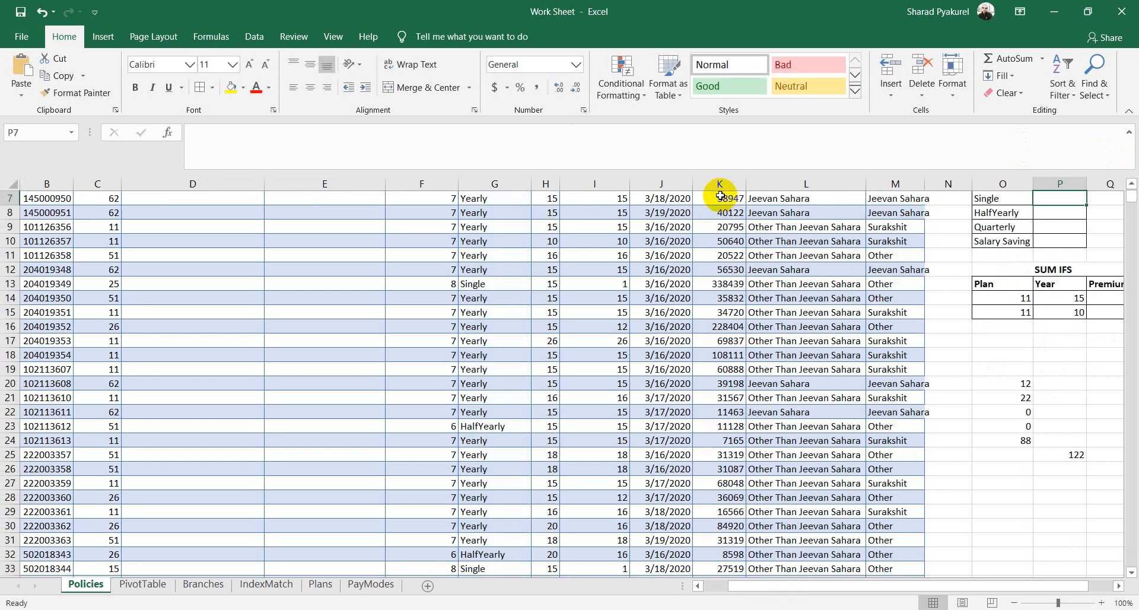
scroll(1047, 373, "up", 2)
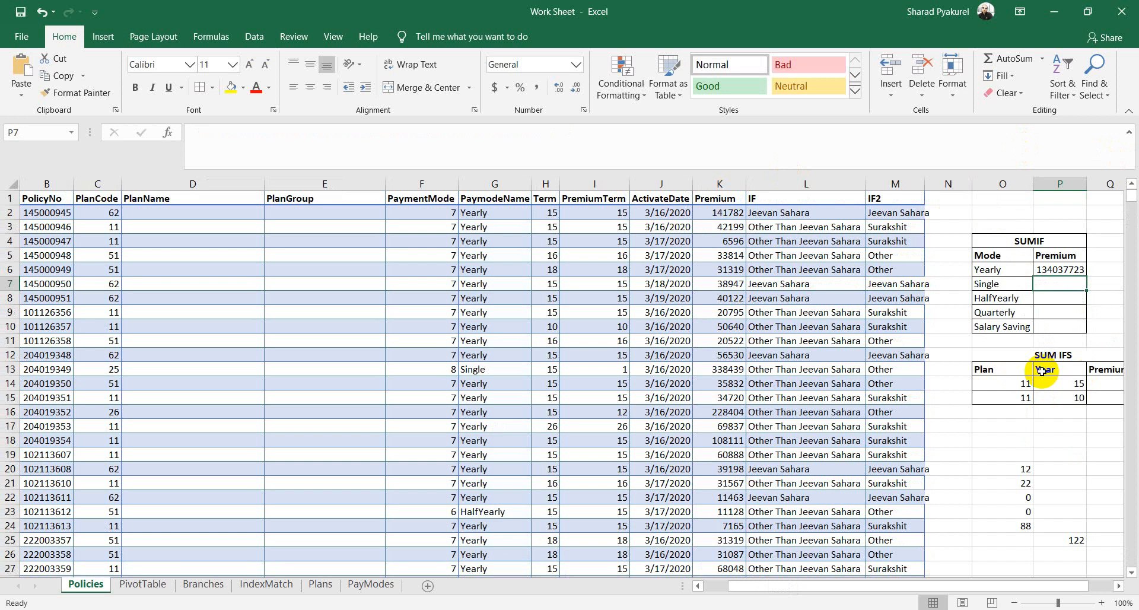
Step: Inspect the Yearly total and PaymodeName formulas, then clear the average total under Premium
left_click(1056, 270)
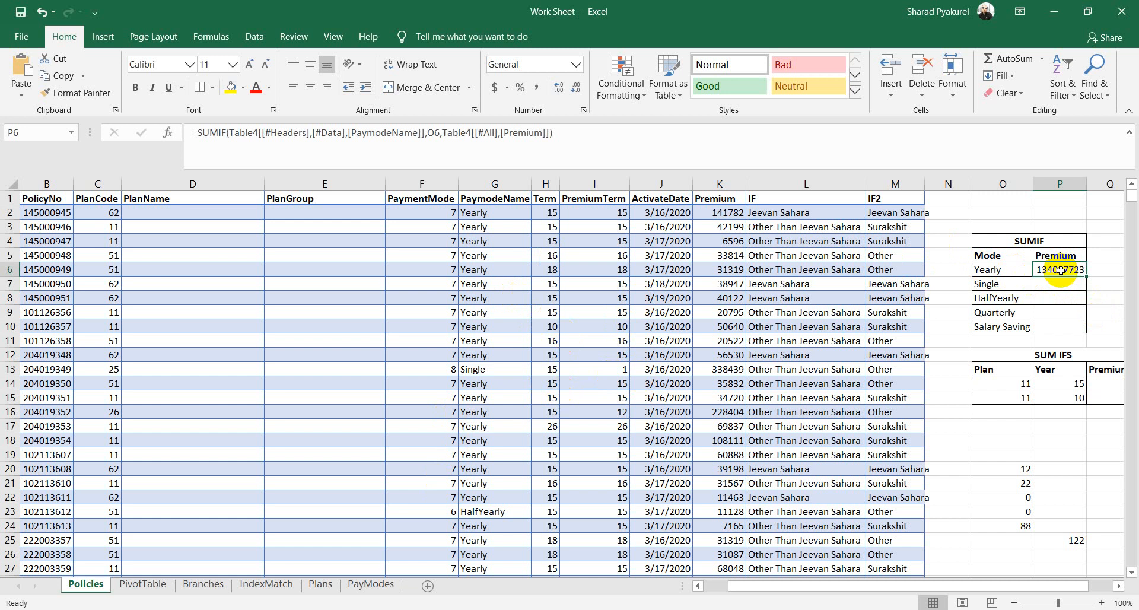
left_click(487, 382)
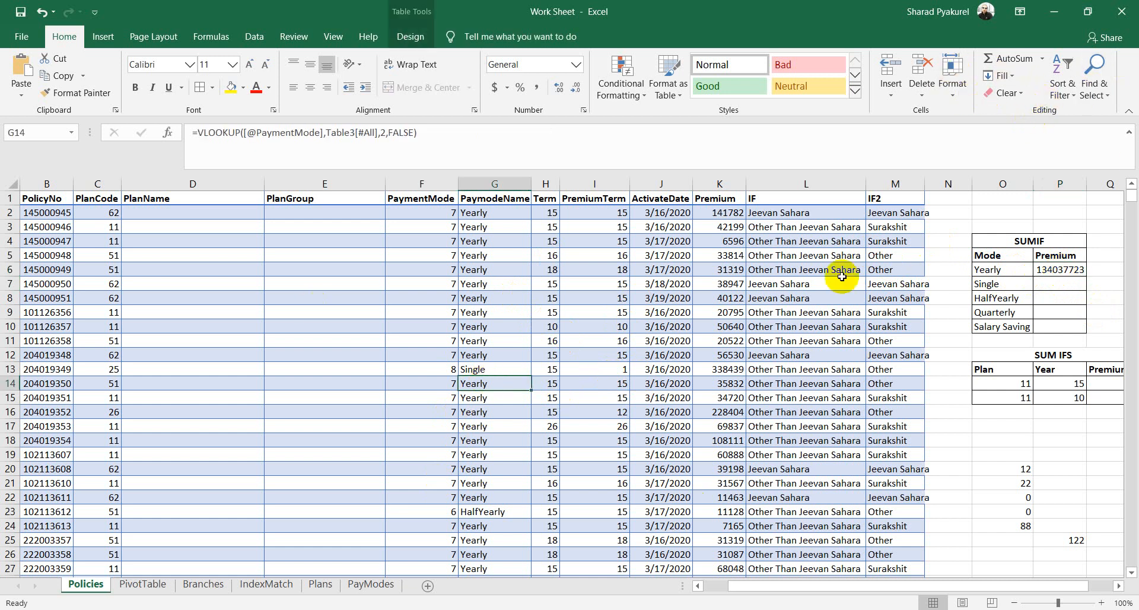
left_click_drag(1130, 199, 1094, 576)
left_click(727, 541)
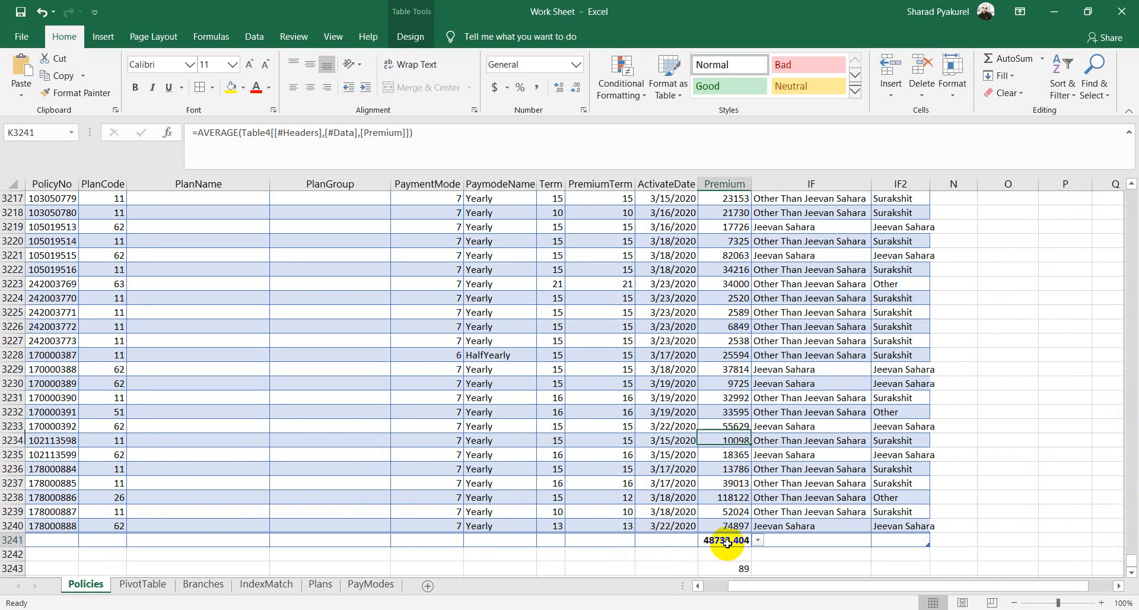
key("Delete")
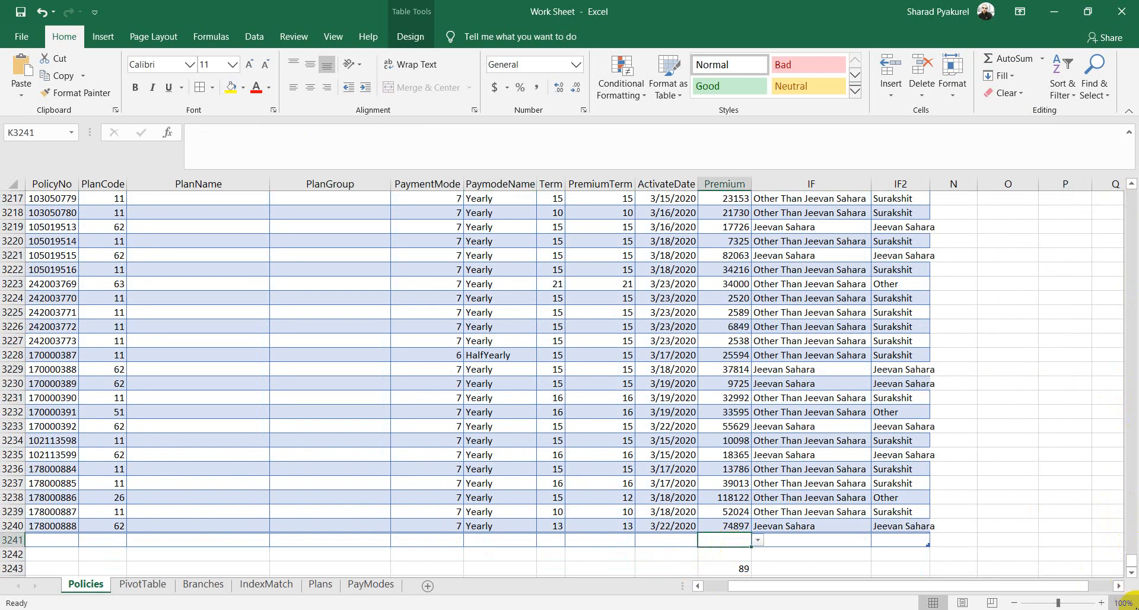
Step: Filter the policy table's PaymodeName column to show only Yearly rows
left_click_drag(1130, 561, 1133, 181)
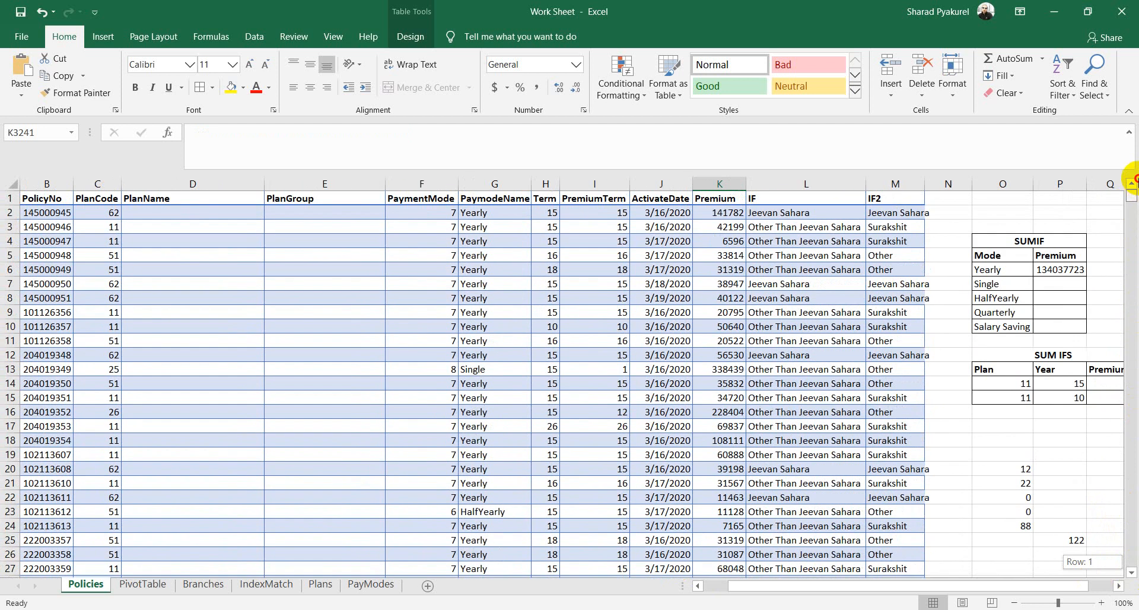
left_click(398, 295)
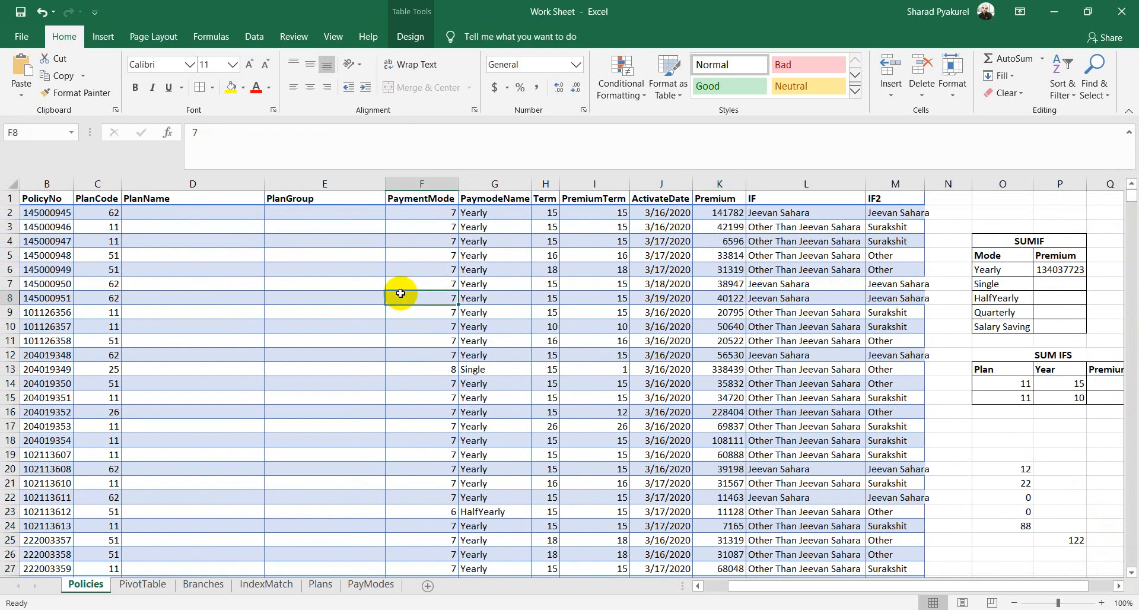
left_click(1065, 92)
left_click(1045, 150)
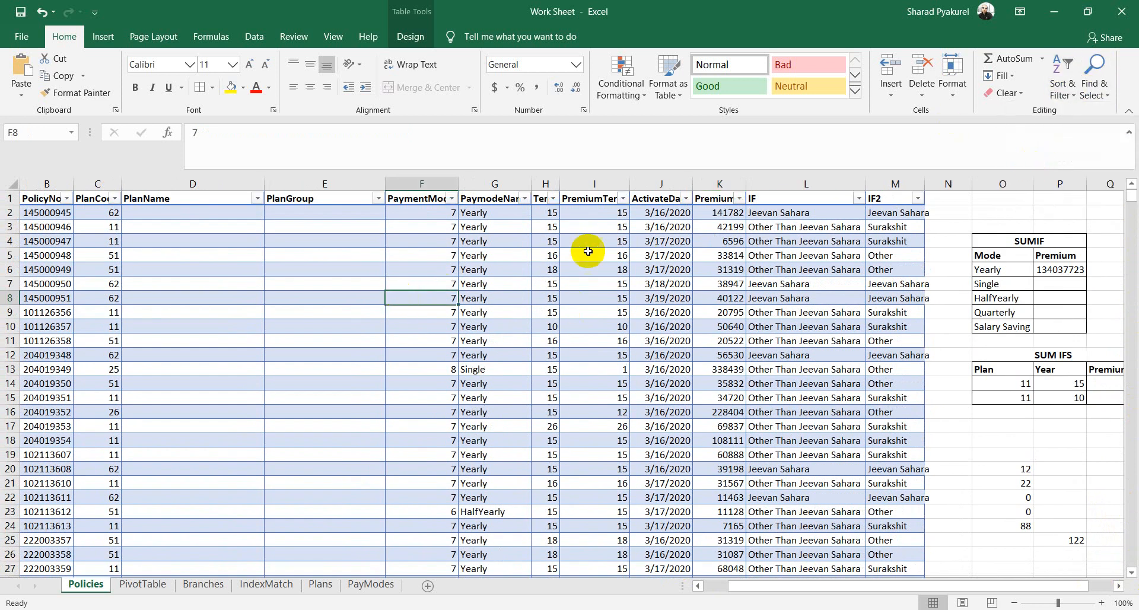
left_click(524, 199)
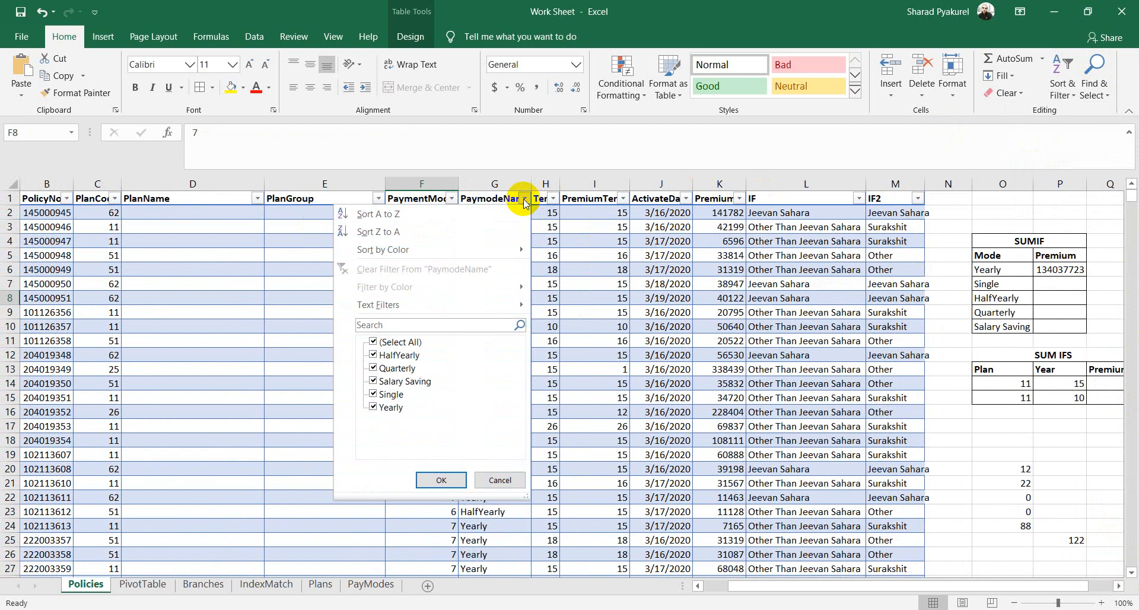
left_click(373, 342)
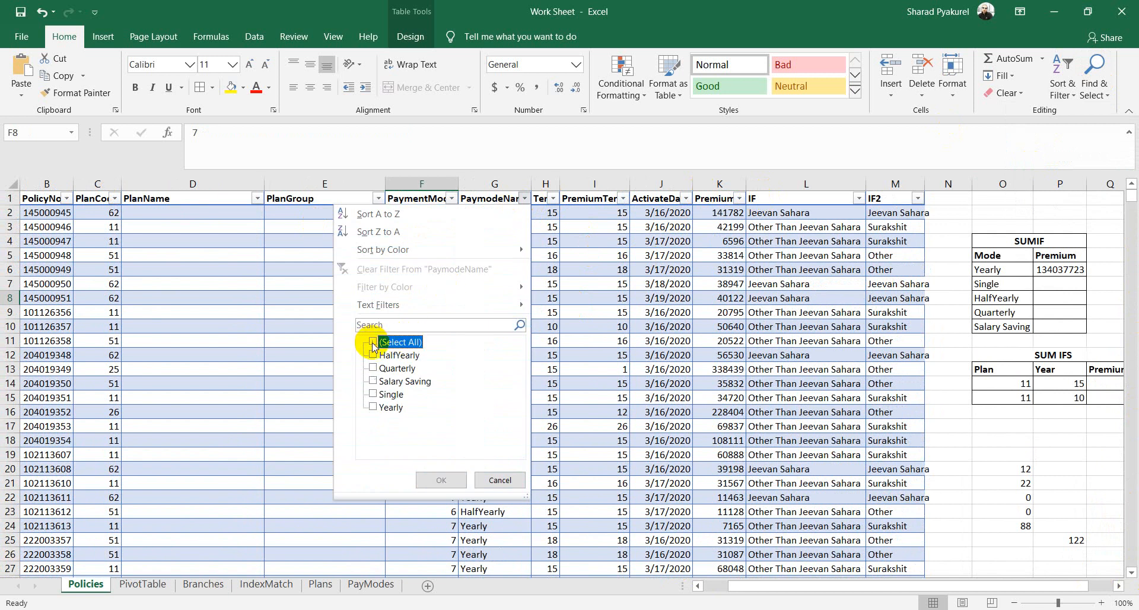
left_click(373, 407)
left_click(441, 480)
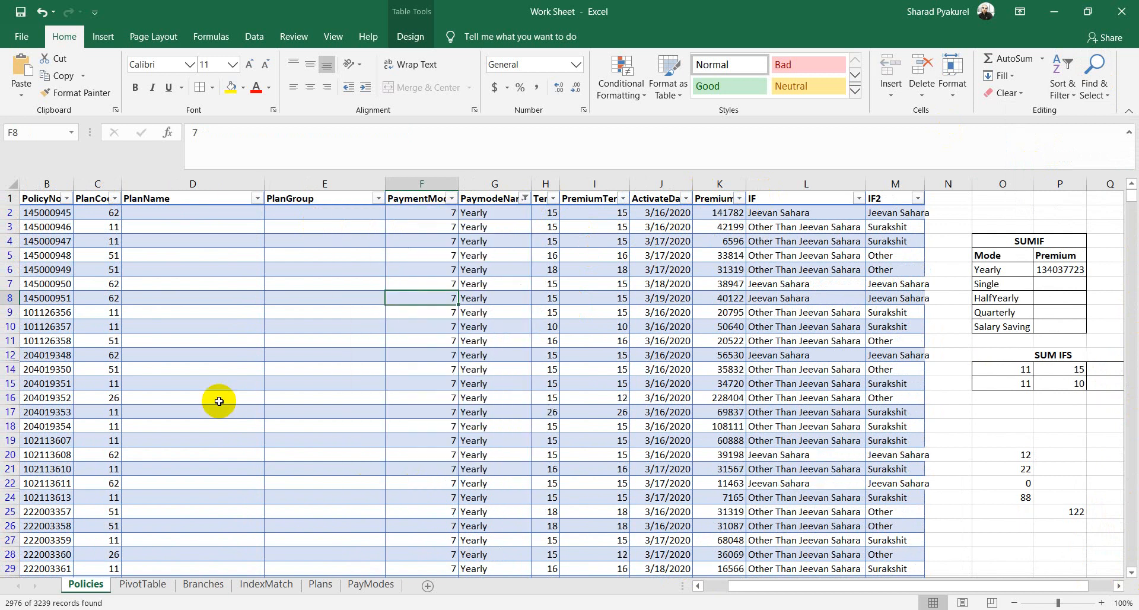
Step: Confirm the filtered Premium sum matches 134037723 and delete the stray test sum below the table
left_click(728, 180)
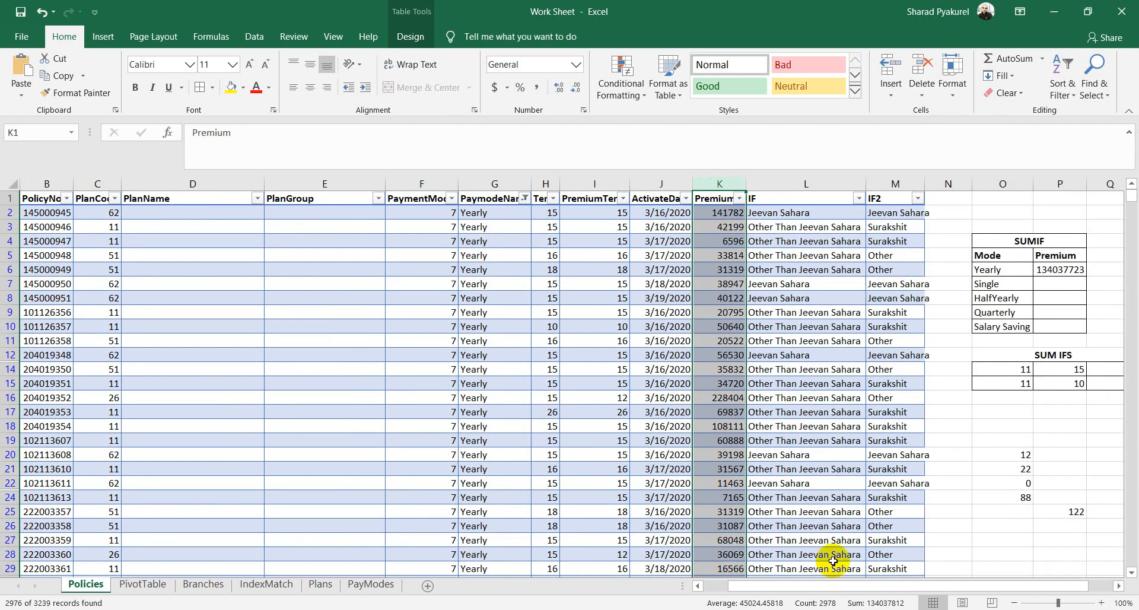
left_click_drag(1131, 196, 1098, 580)
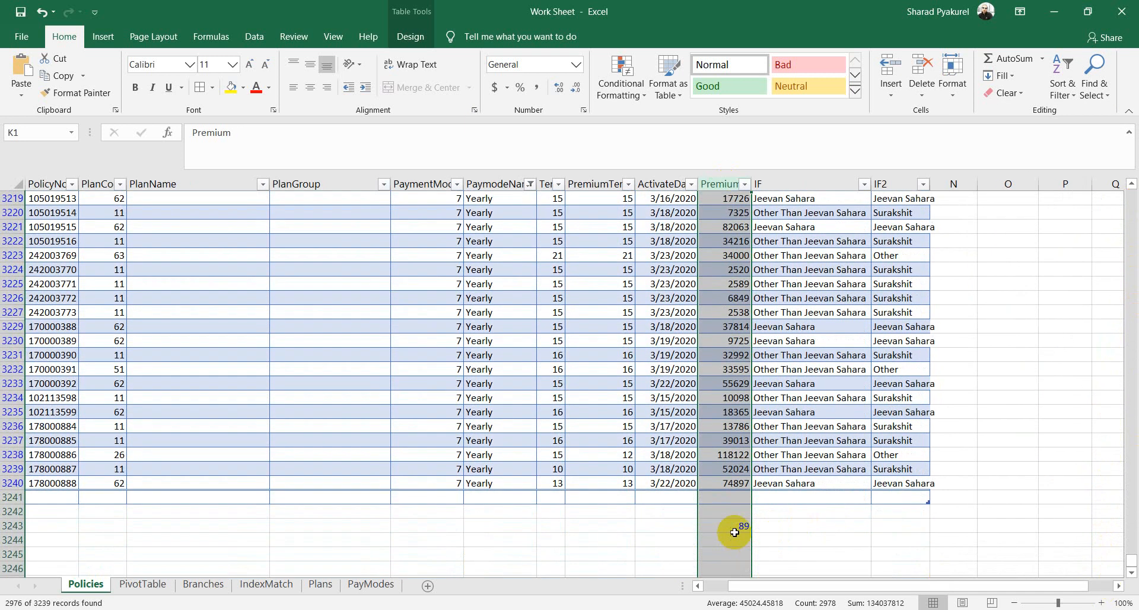
left_click(734, 531)
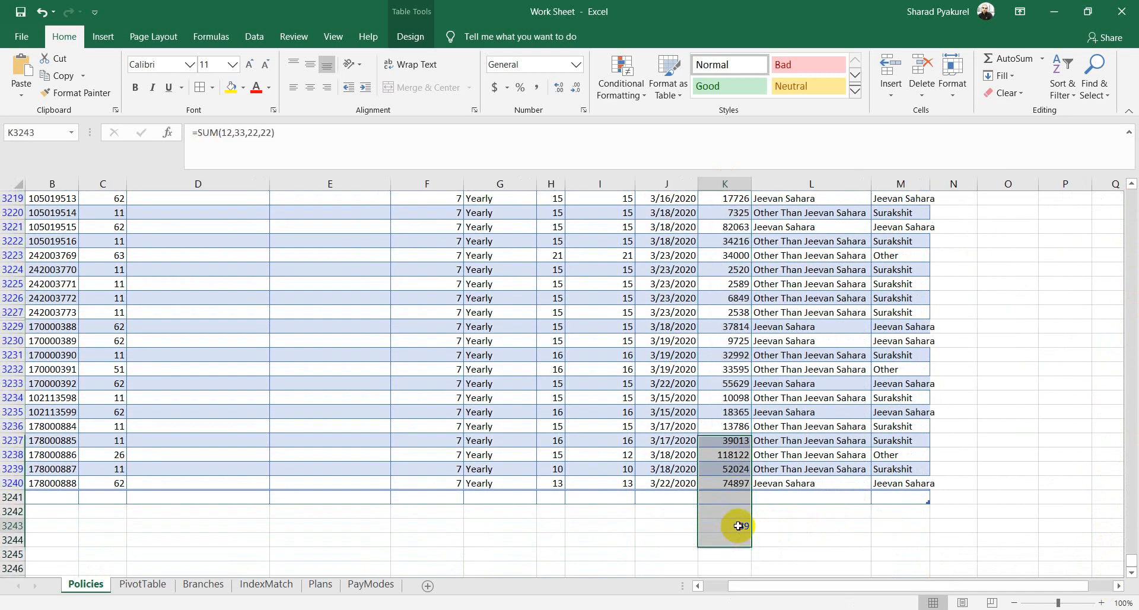
key("Delete")
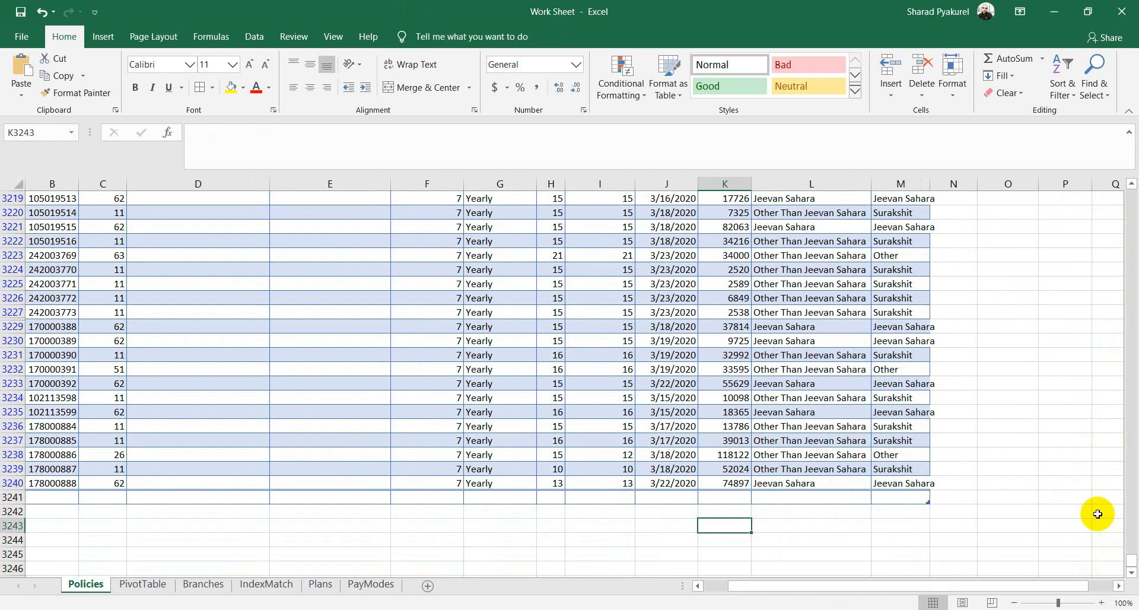
left_click_drag(1131, 559, 1134, 158)
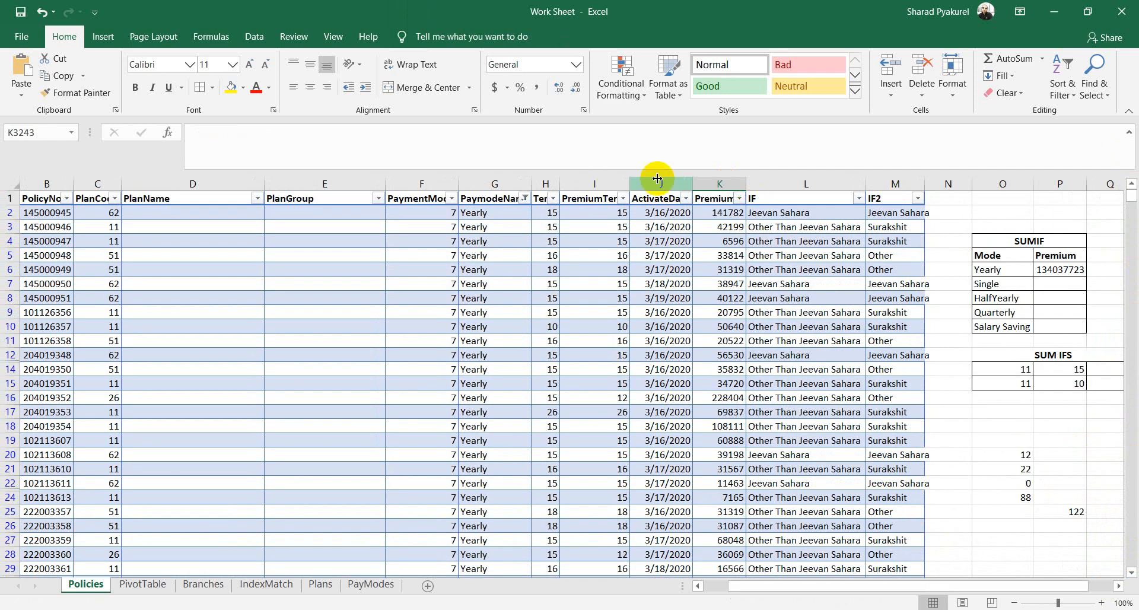
left_click(721, 176)
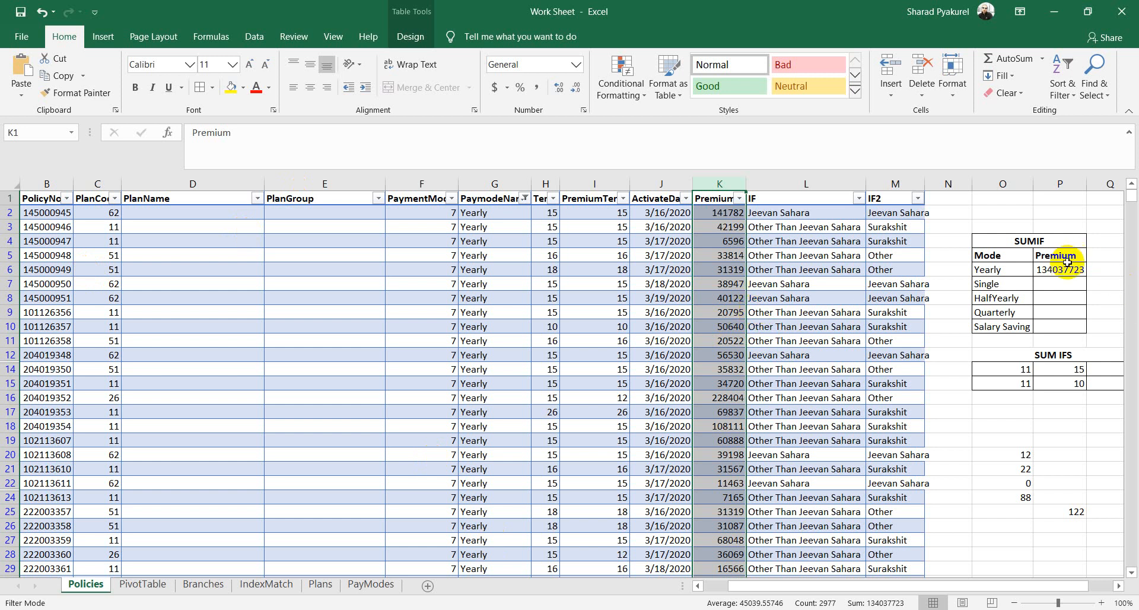
left_click(1063, 285)
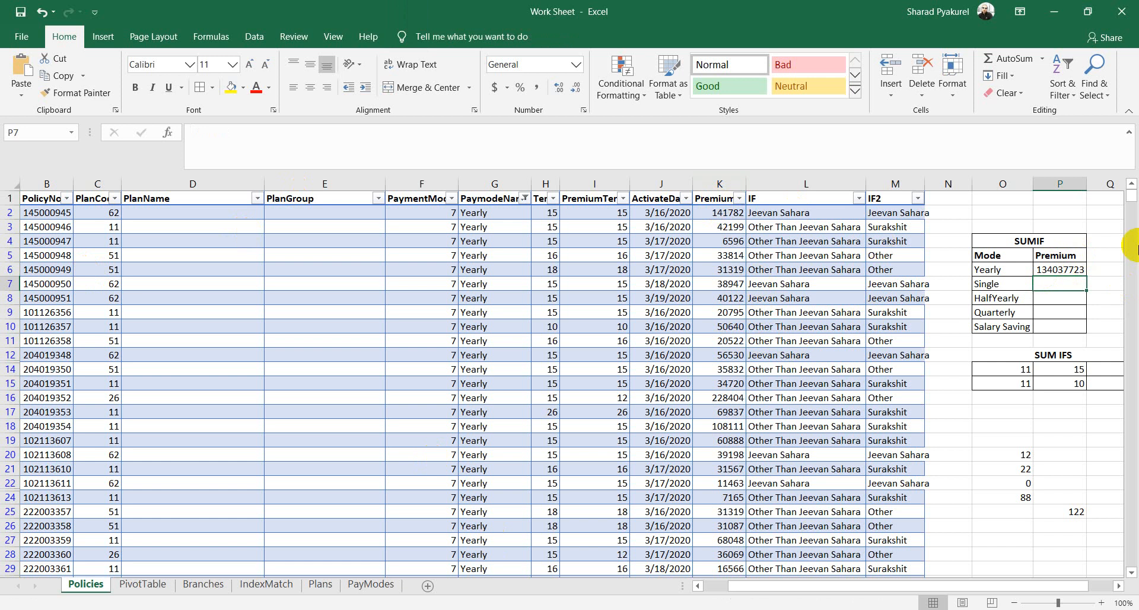
left_click(595, 265)
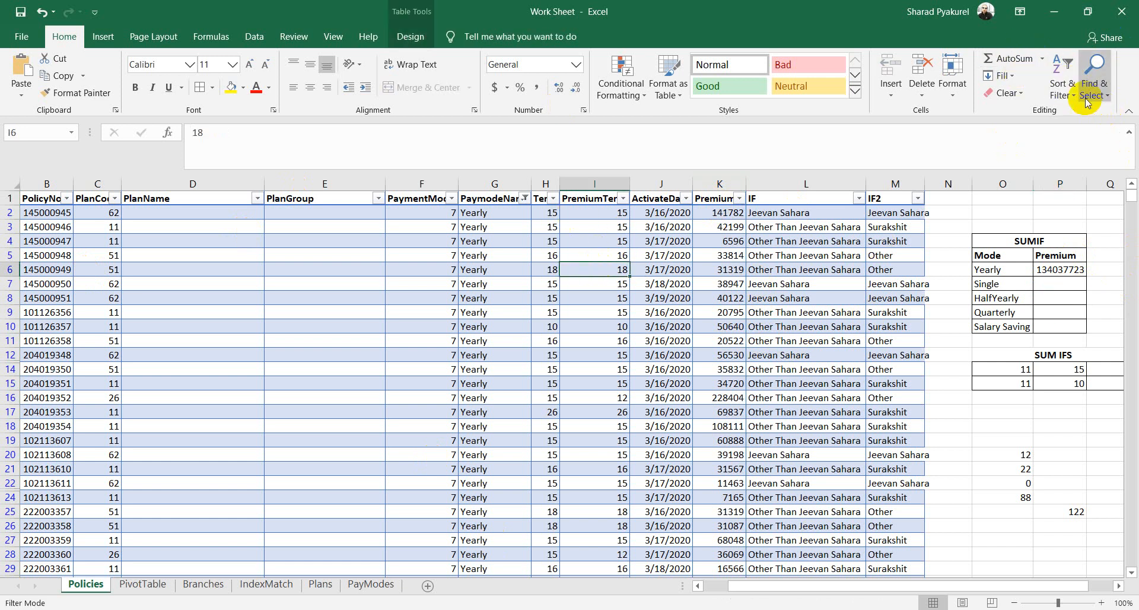
Step: Clear the table filter and start a SUMIF in P7 over the full PaymodeName column
left_click(1062, 83)
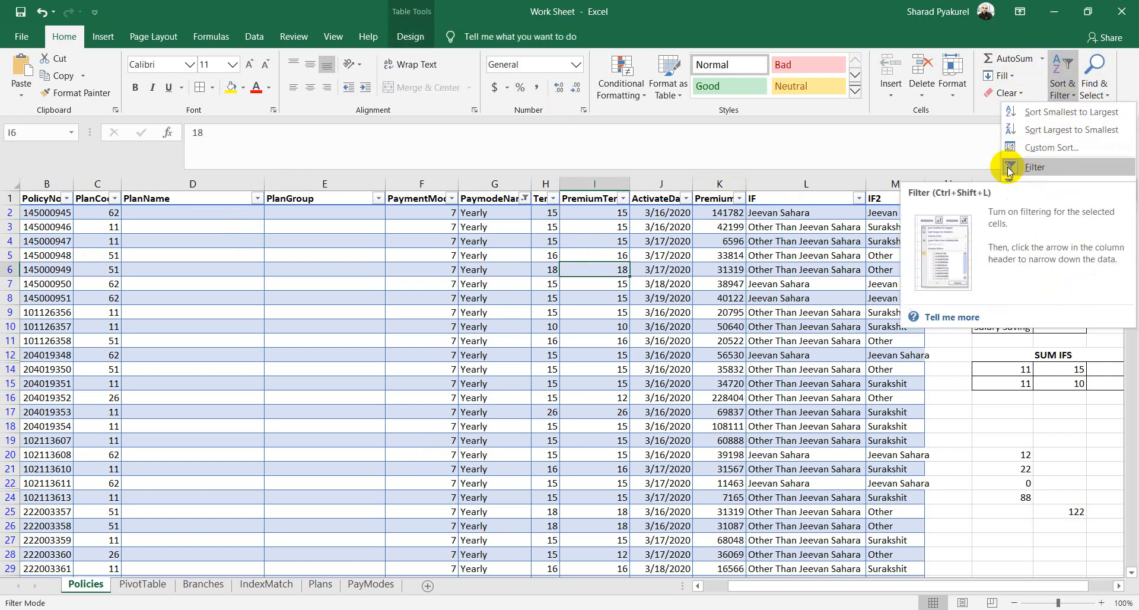
left_click(1030, 168)
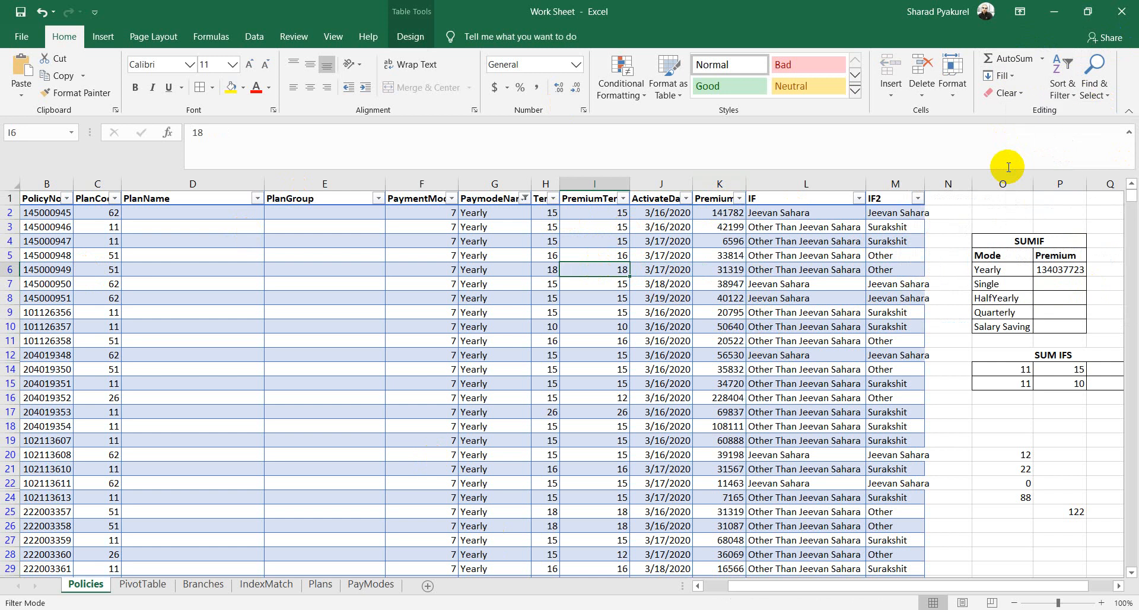
left_click(1047, 284)
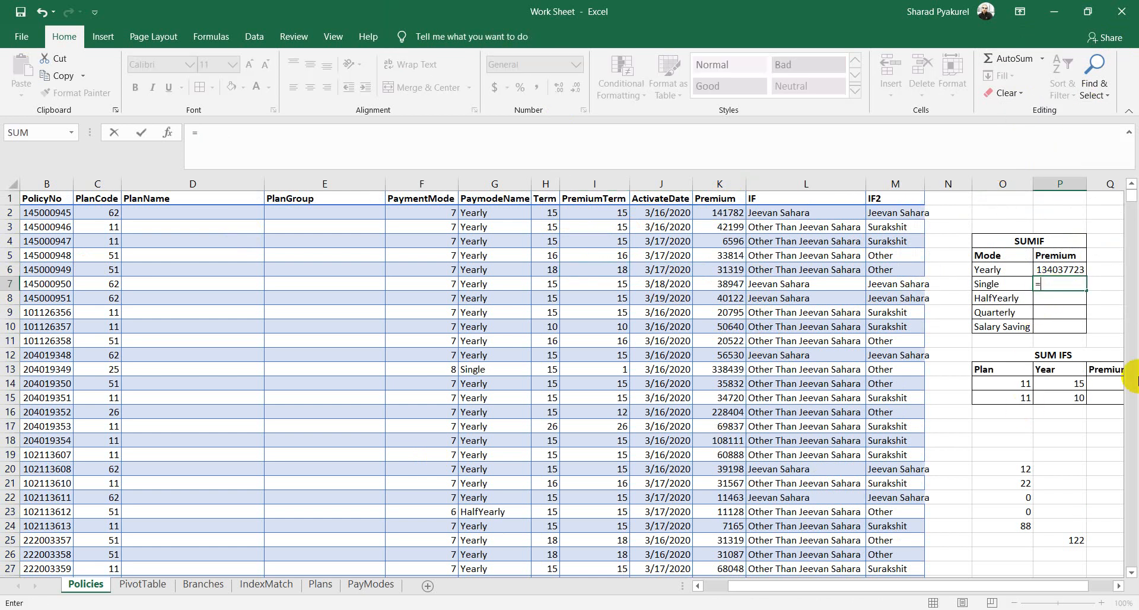
type("=sum")
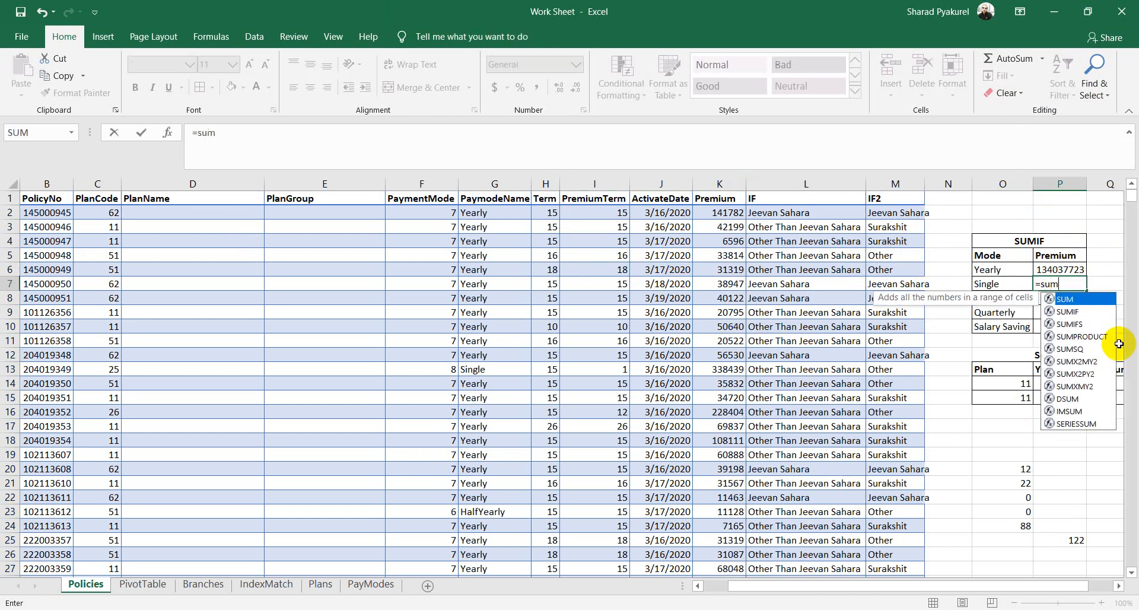
key("Down")
key("Tab")
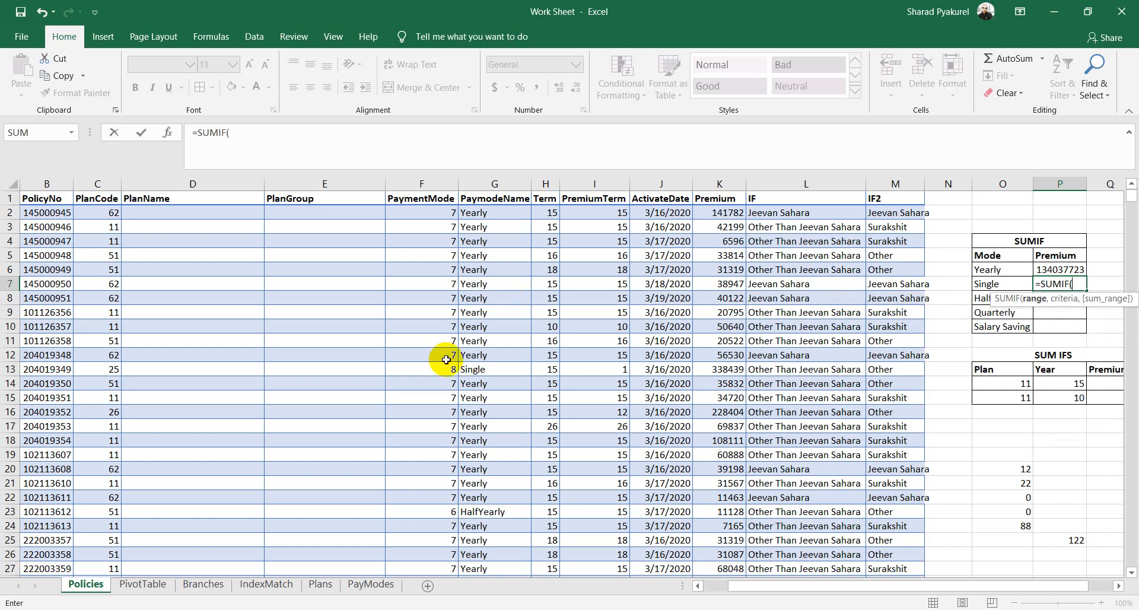
left_click(497, 200)
key("ctrl+shift+Down")
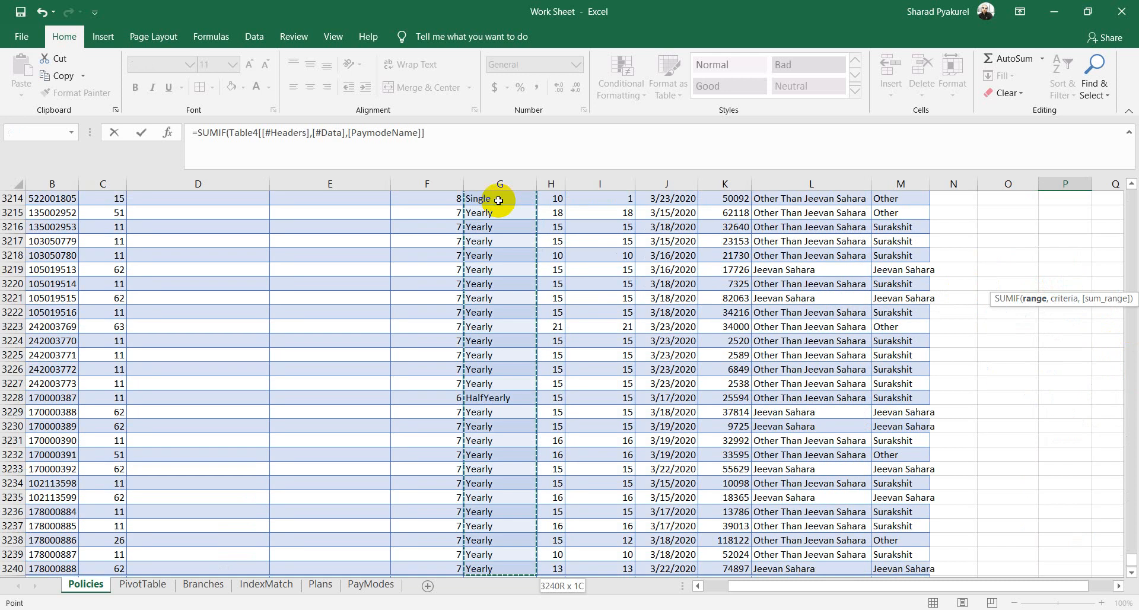
Step: Finish the SUMIF with criteria O7 and the Premium column, giving 20224644
type(",")
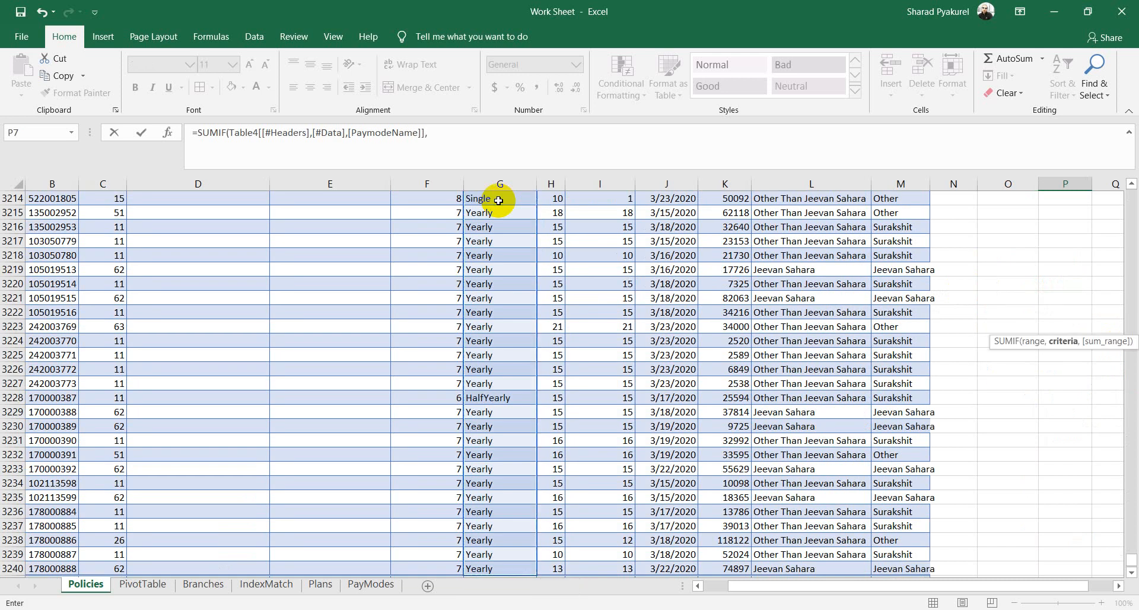
left_click_drag(1130, 560, 1131, 189)
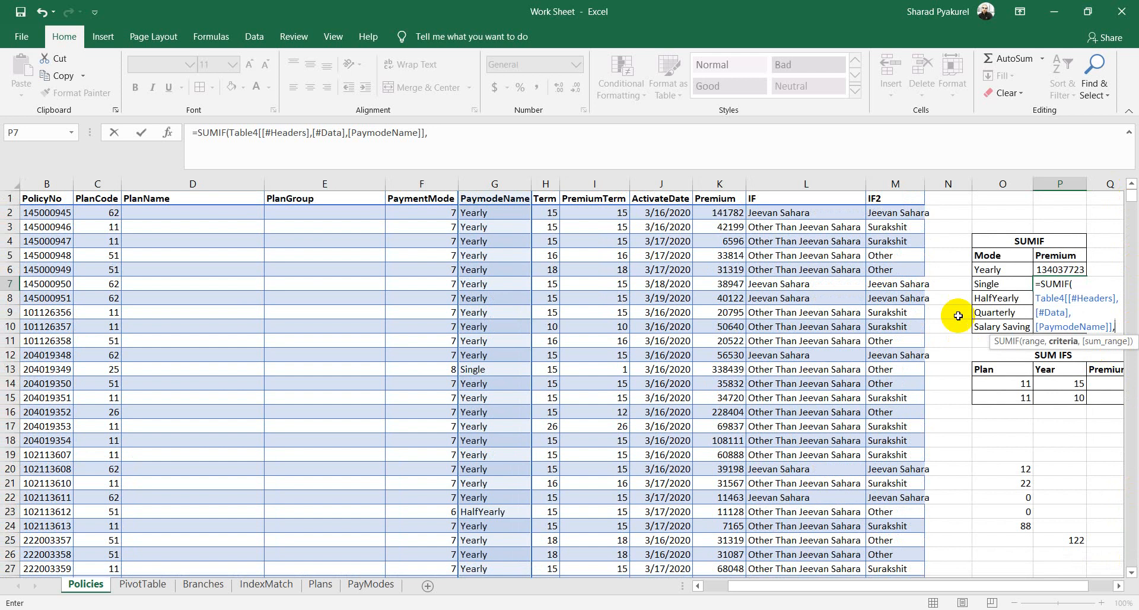
left_click(991, 285)
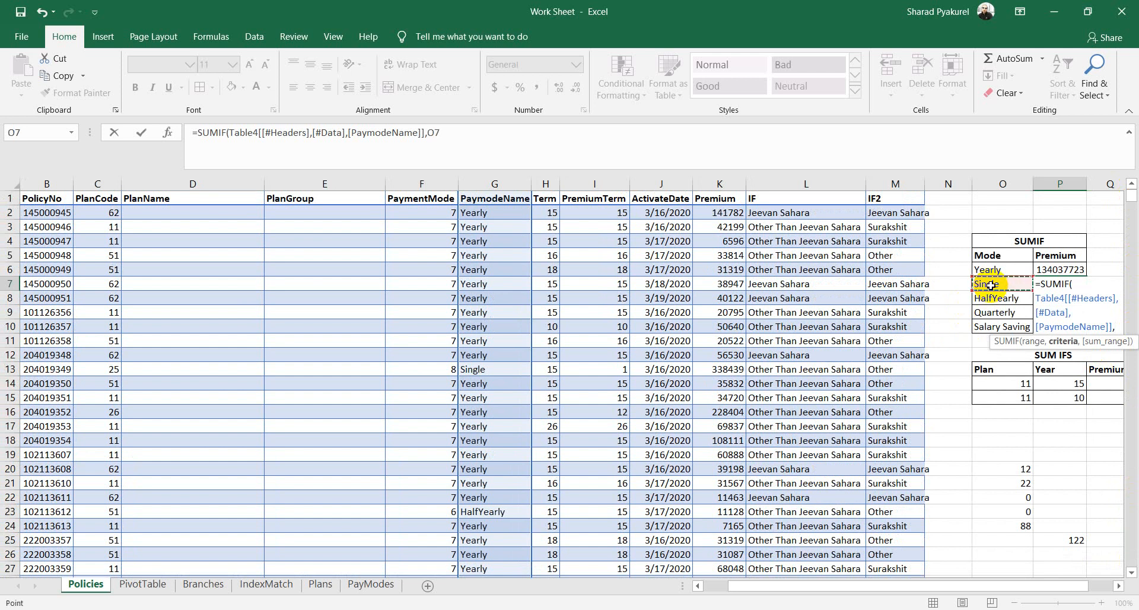
type(",")
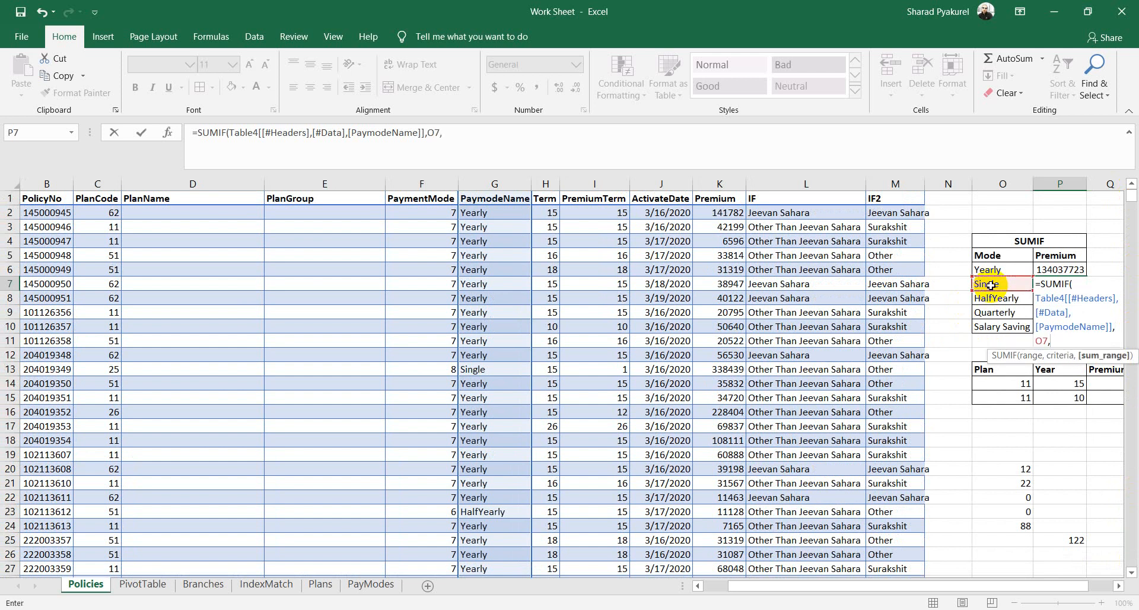
left_click(716, 200)
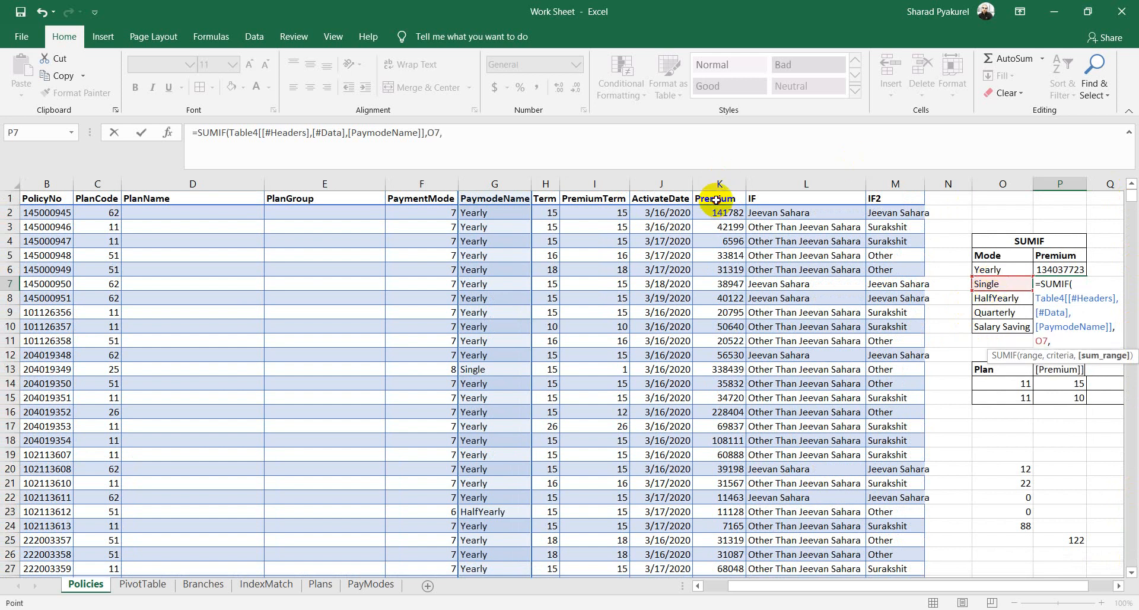
key("ctrl+shift+Down")
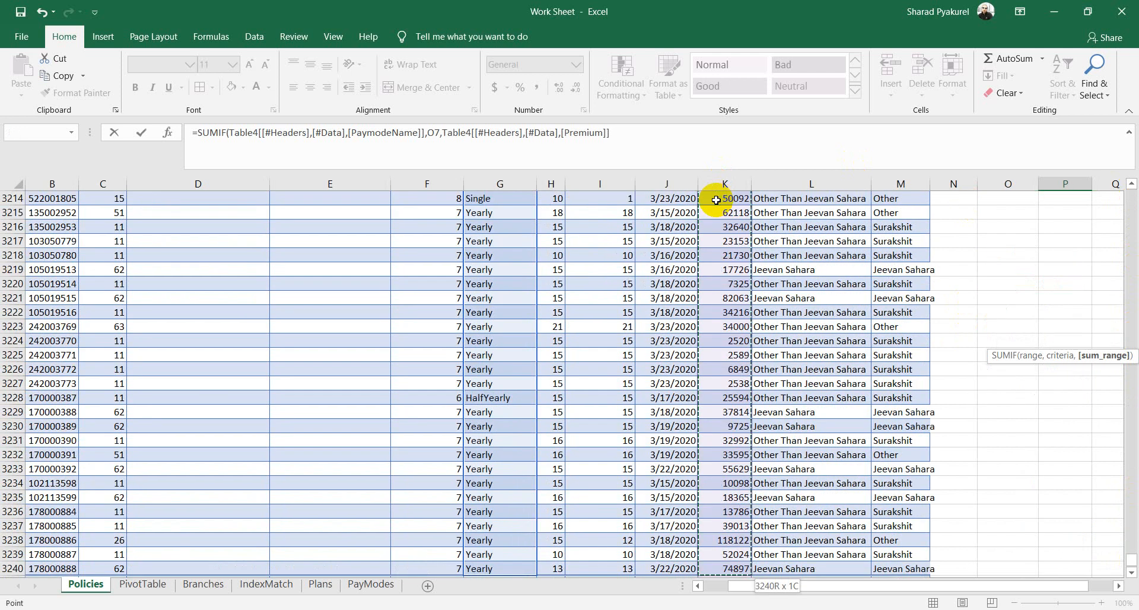
key("Return")
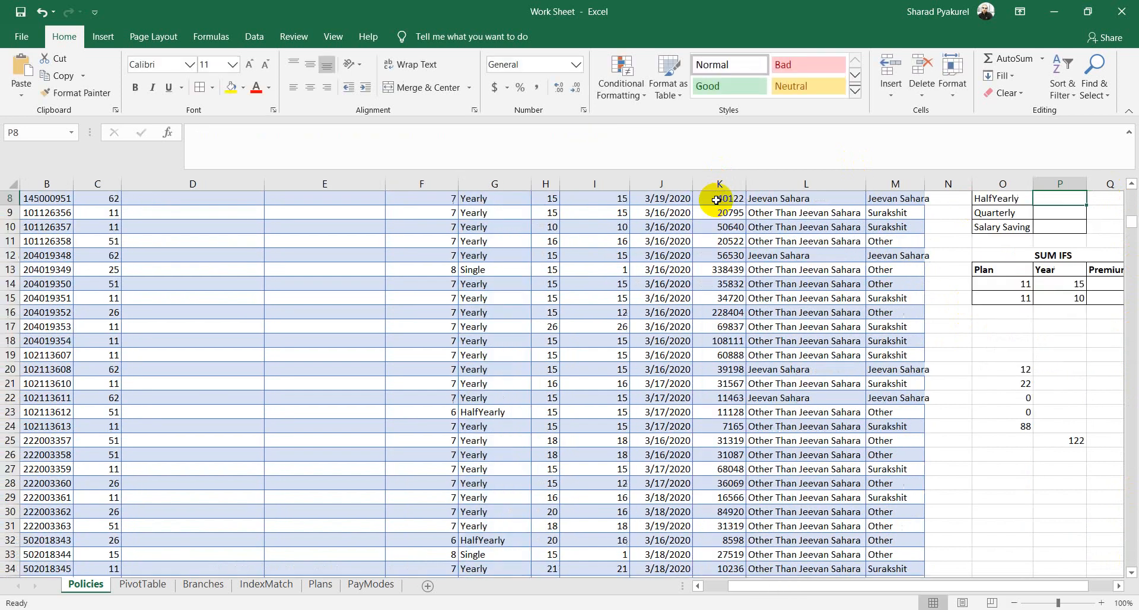
scroll(771, 237, "up", 3)
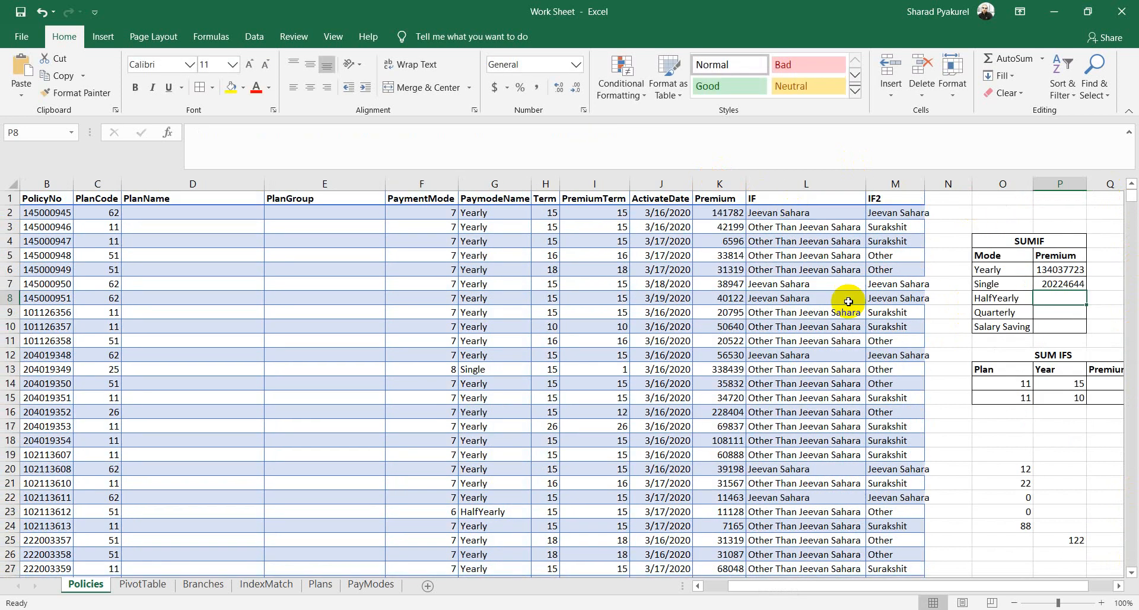
left_click(1058, 285)
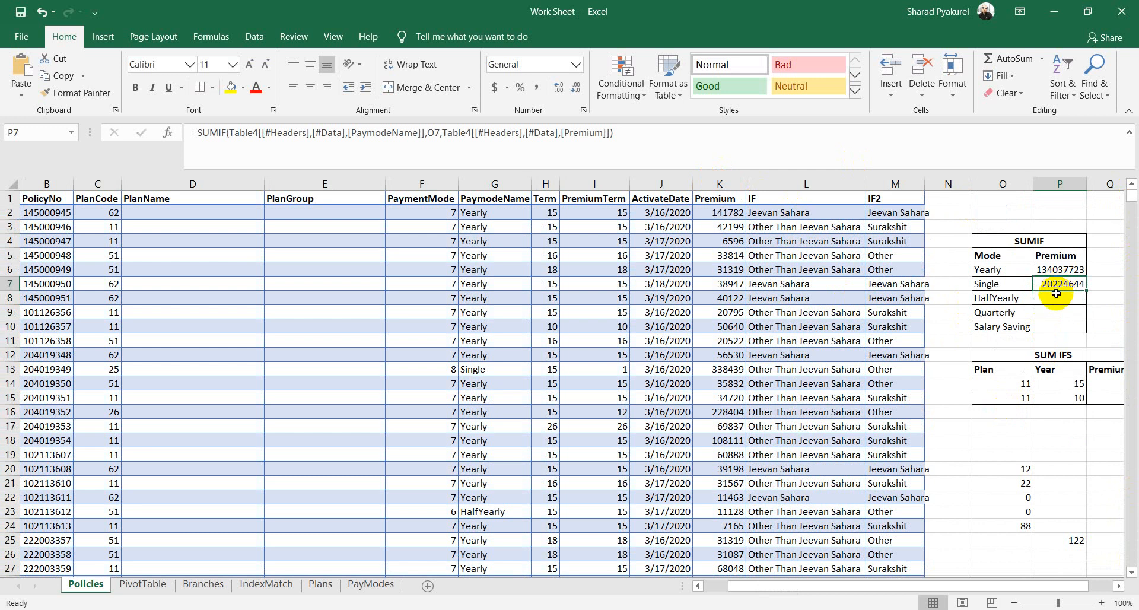
left_click(1052, 300)
right_click(1052, 301)
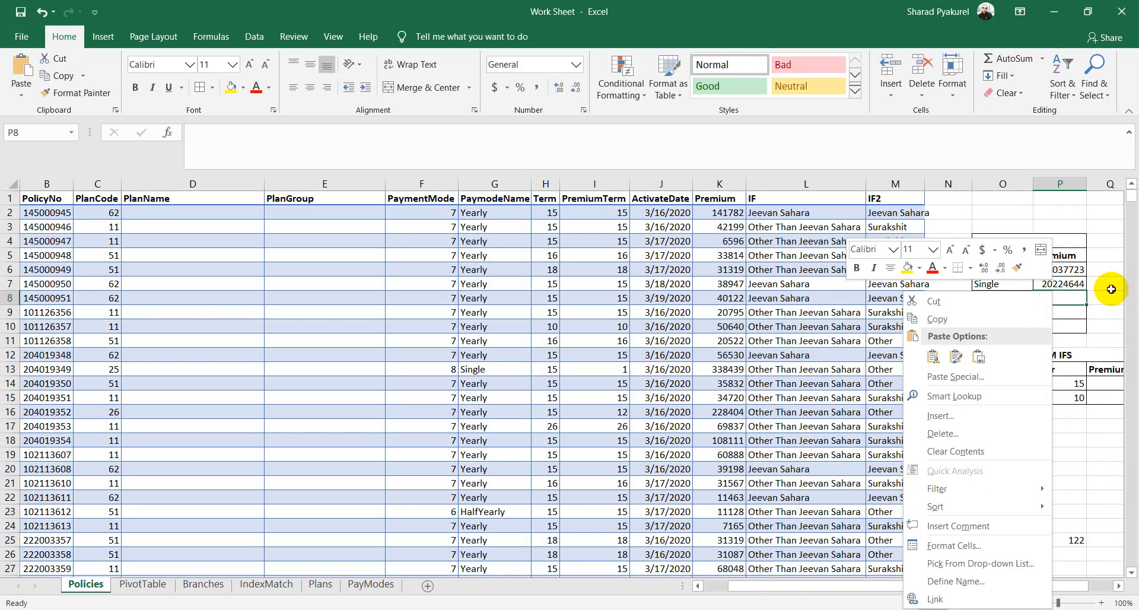
Step: Start a SUMIF in P8 using the full PaymodeName column as the range
left_click(1052, 303)
type("=")
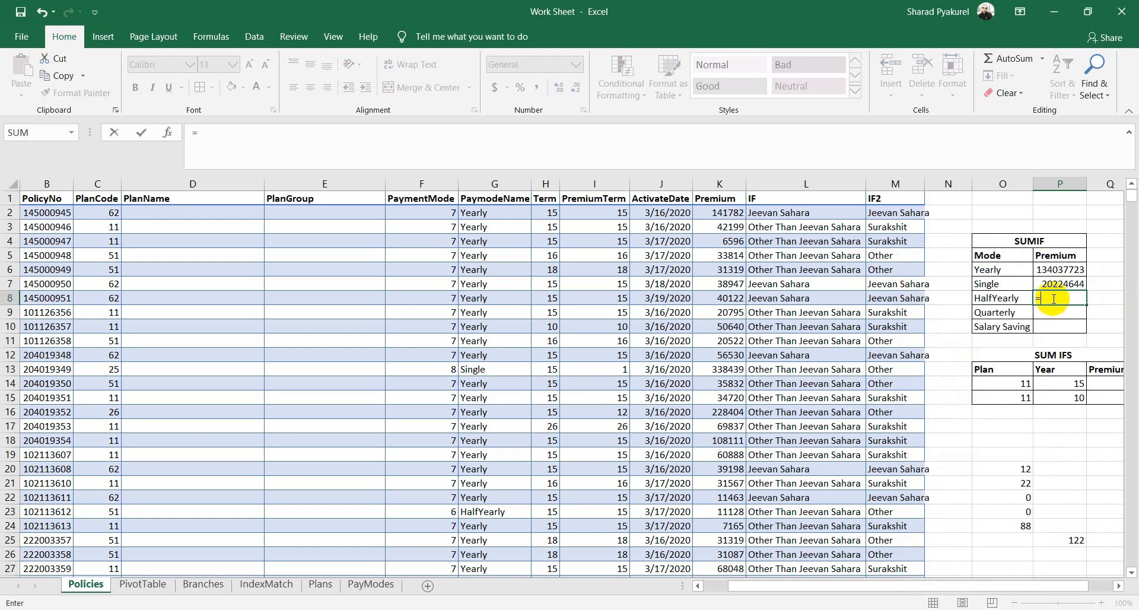
type("sum")
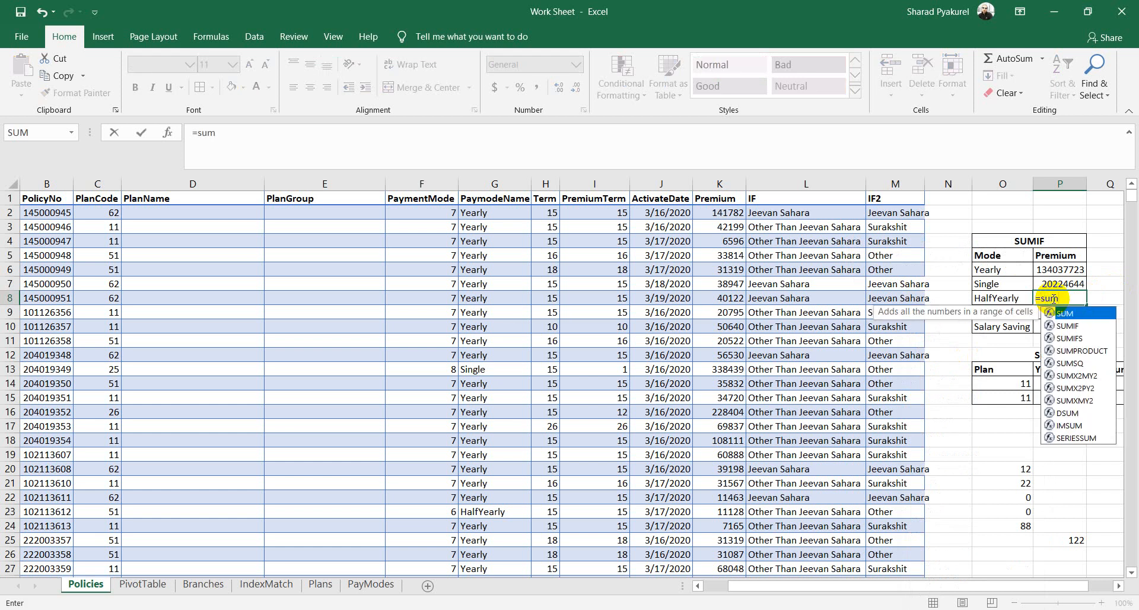
key("Down")
key("Tab")
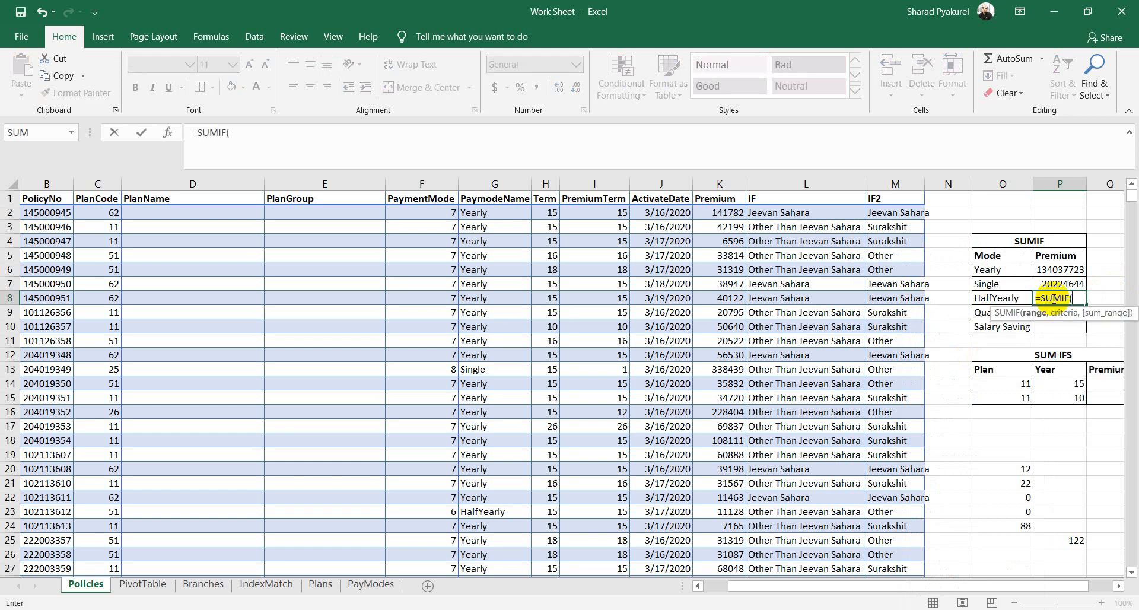
left_click(501, 199)
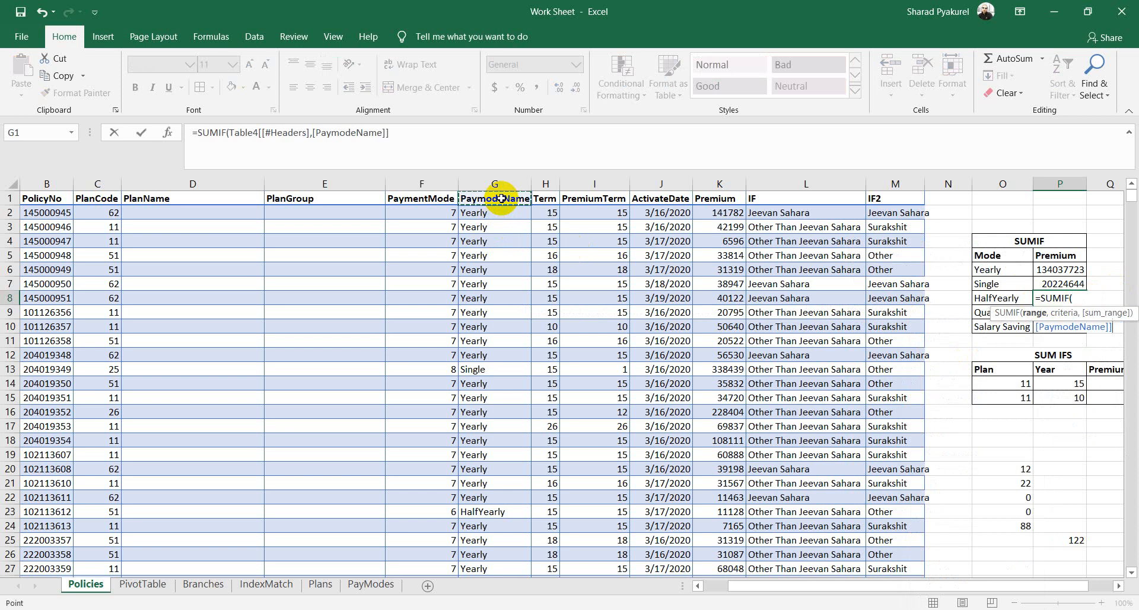
key("ctrl+shift+Down")
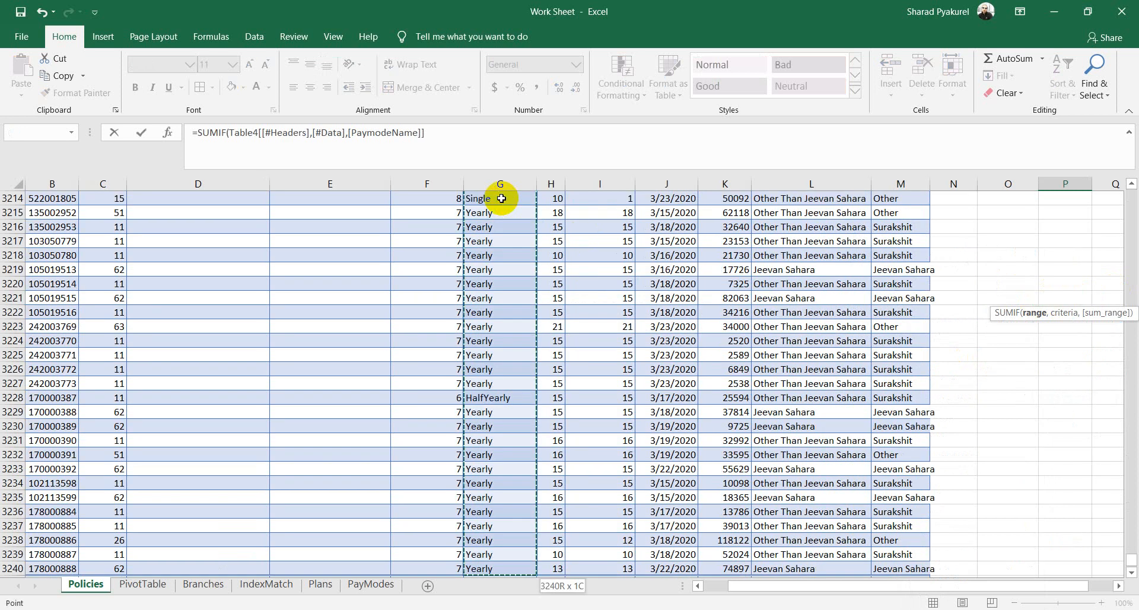
left_click(451, 143)
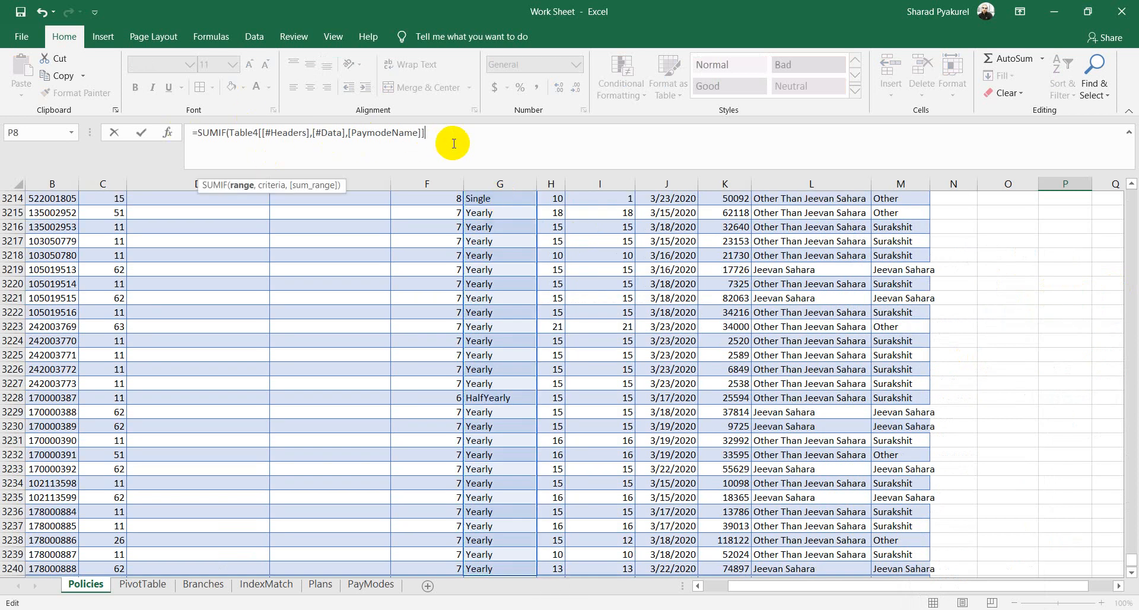
type(",")
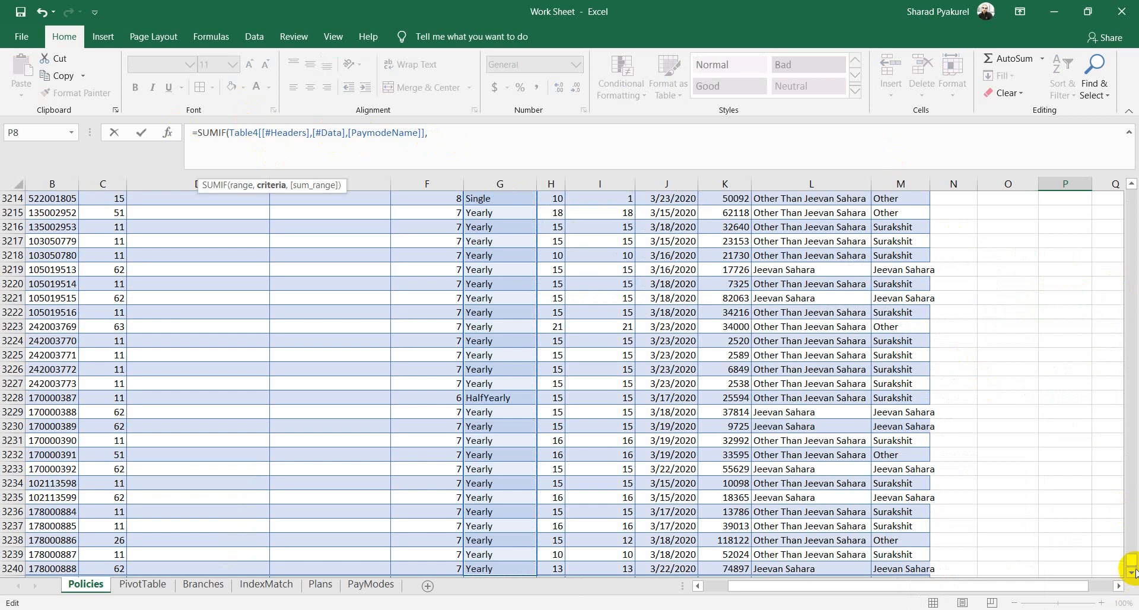
Step: Complete it with criteria O8 and the Premium column, giving 3384647
left_click_drag(1131, 560, 1121, 172)
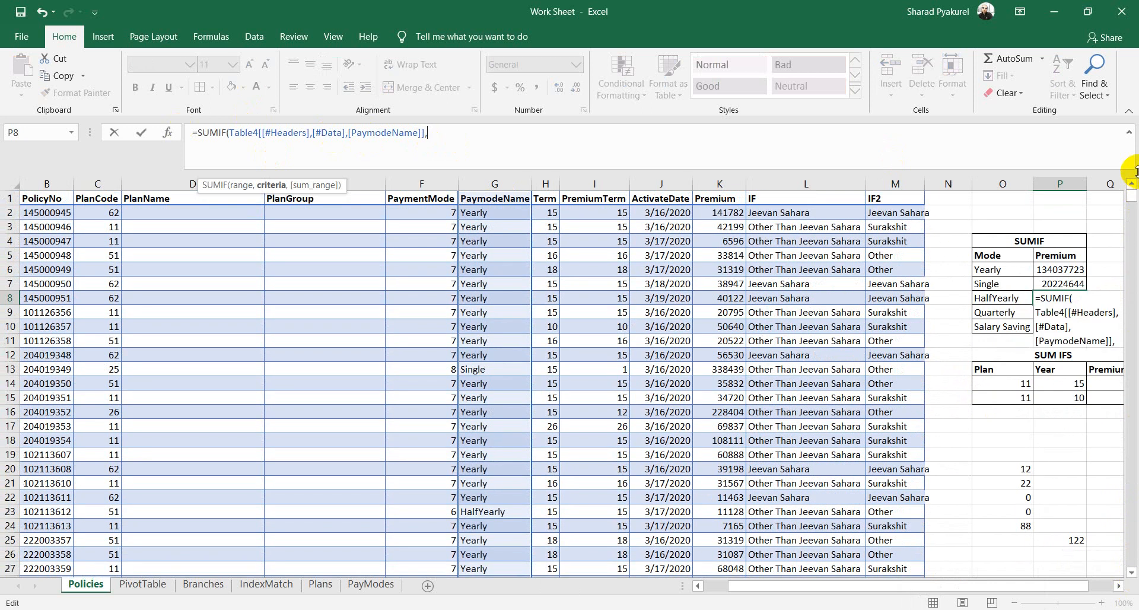
left_click(1002, 299)
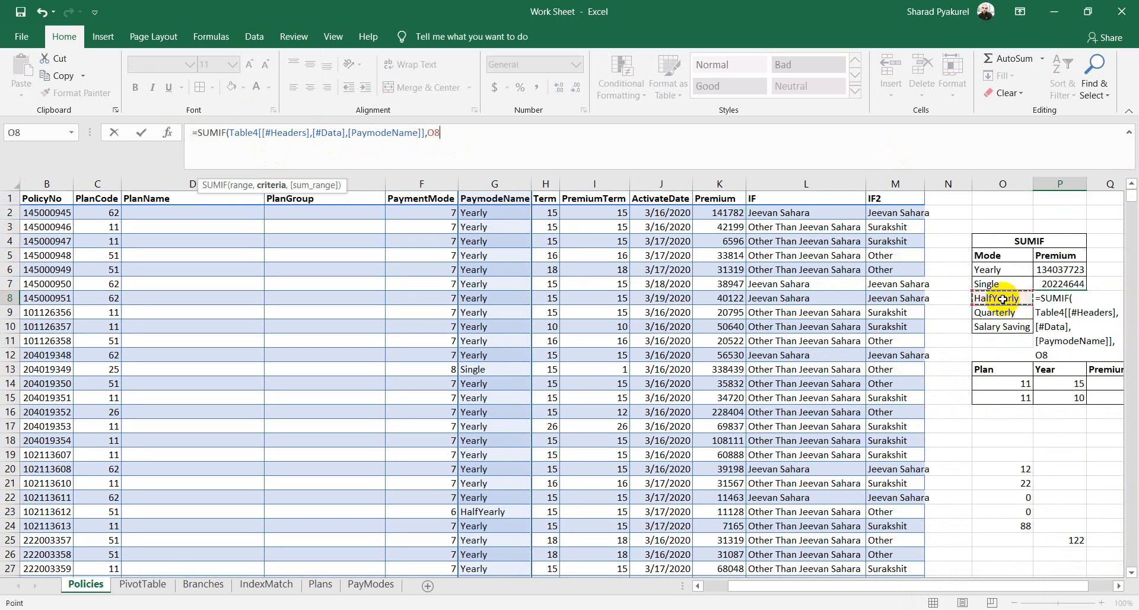
type(",")
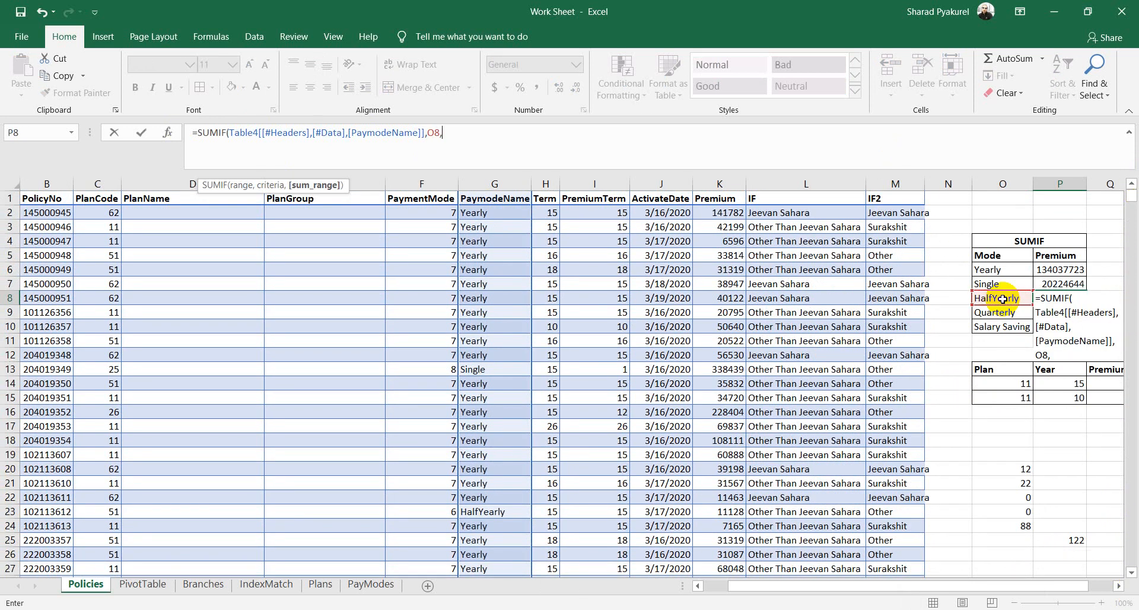
left_click(715, 199)
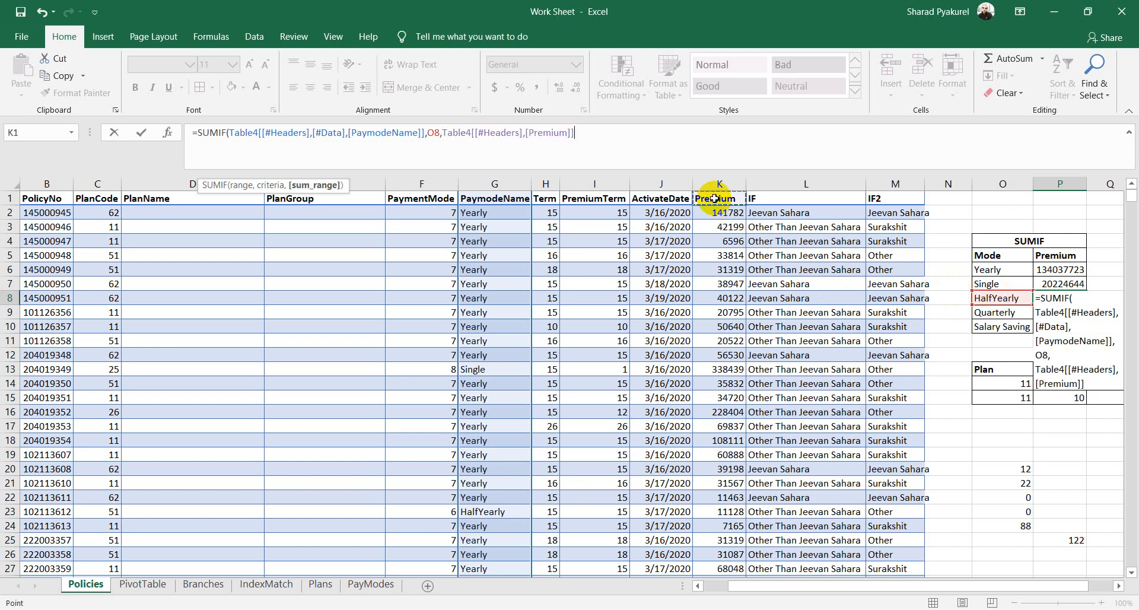
key("ctrl+shift+Down")
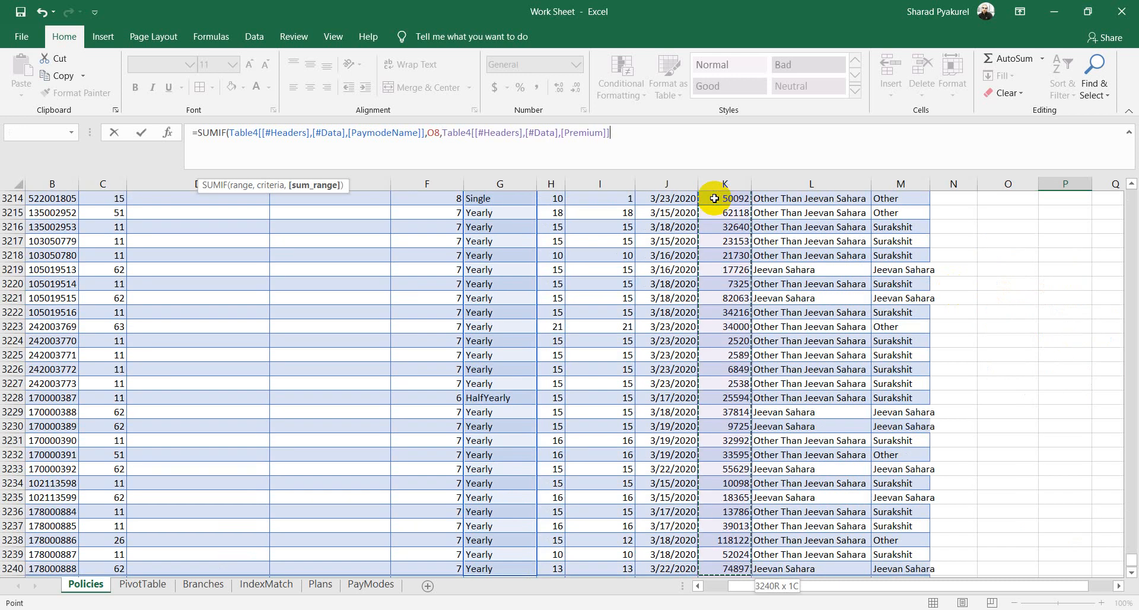
key("Return")
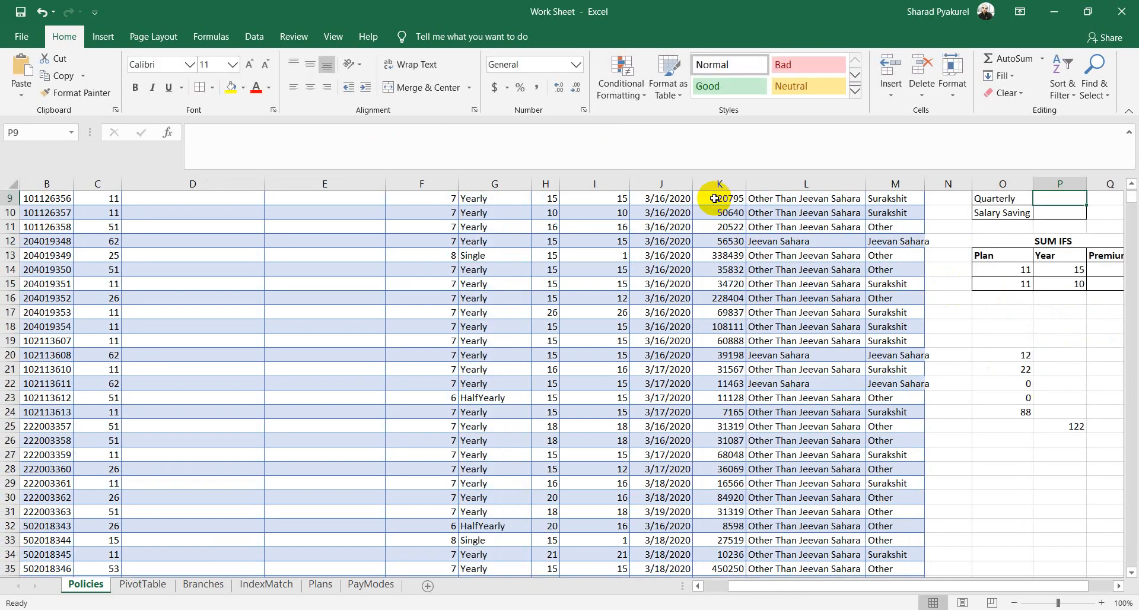
scroll(860, 335, "up", 3)
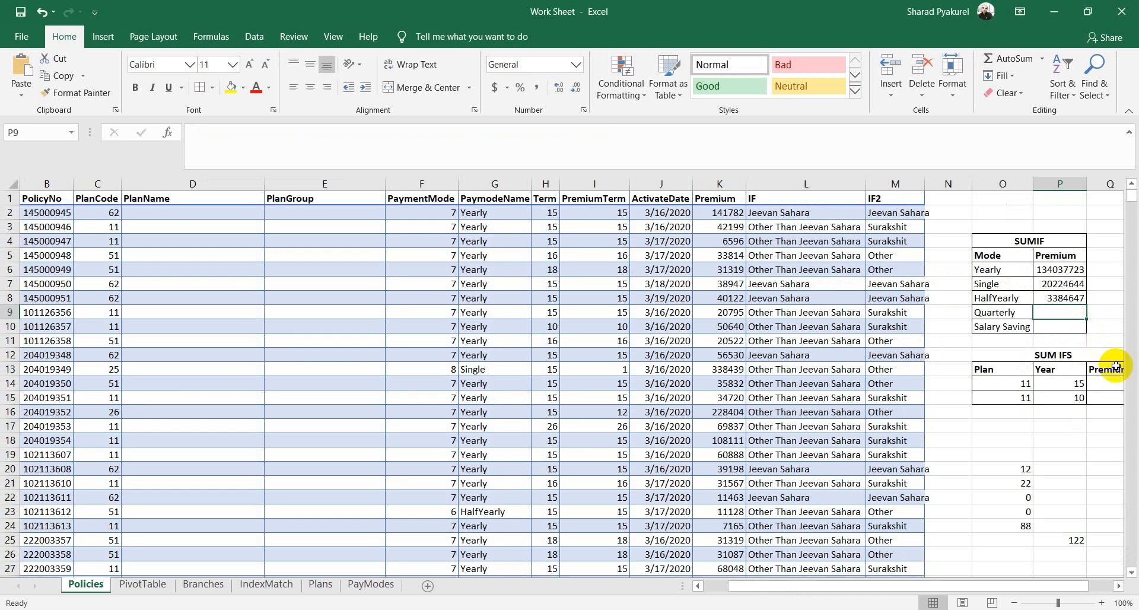
Step: Start a SUMIF in P9 over the full PaymodeName column
type("=SUM")
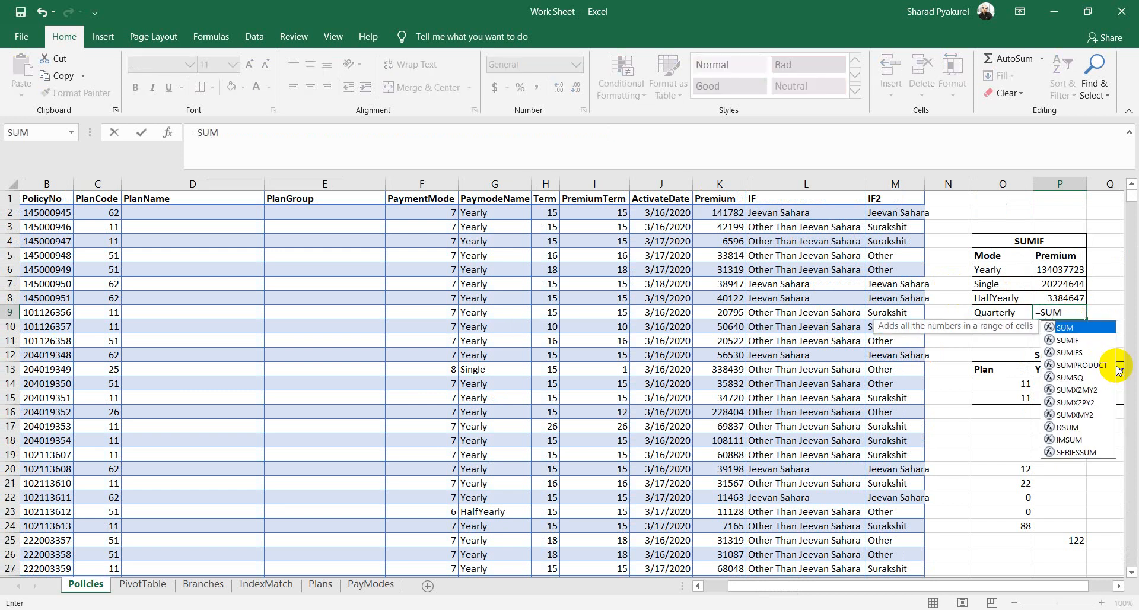
key("Down")
key("Tab")
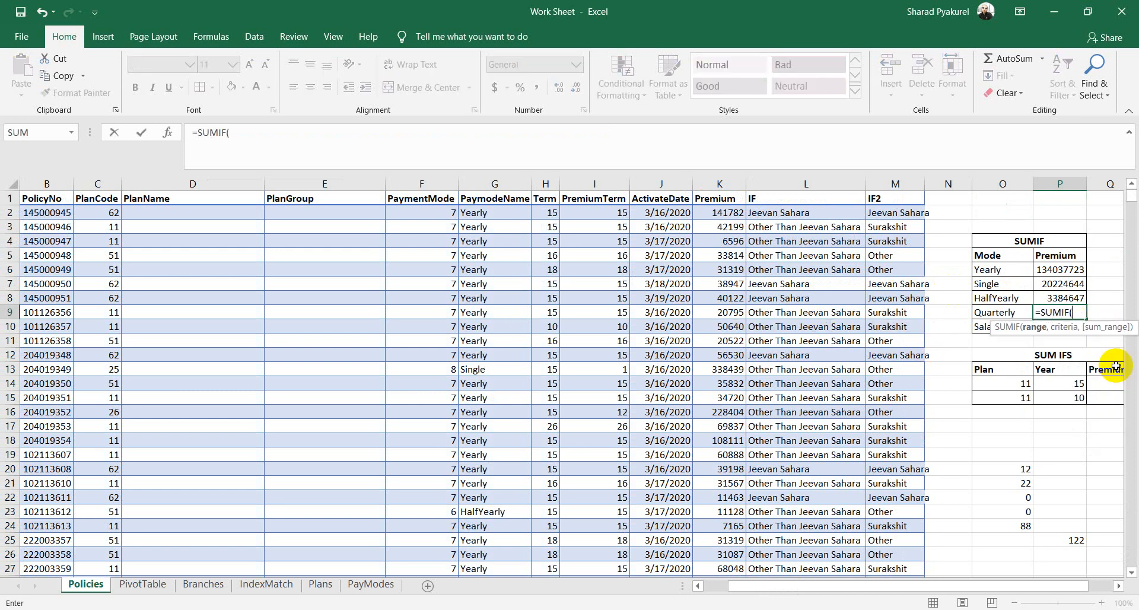
left_click(509, 199)
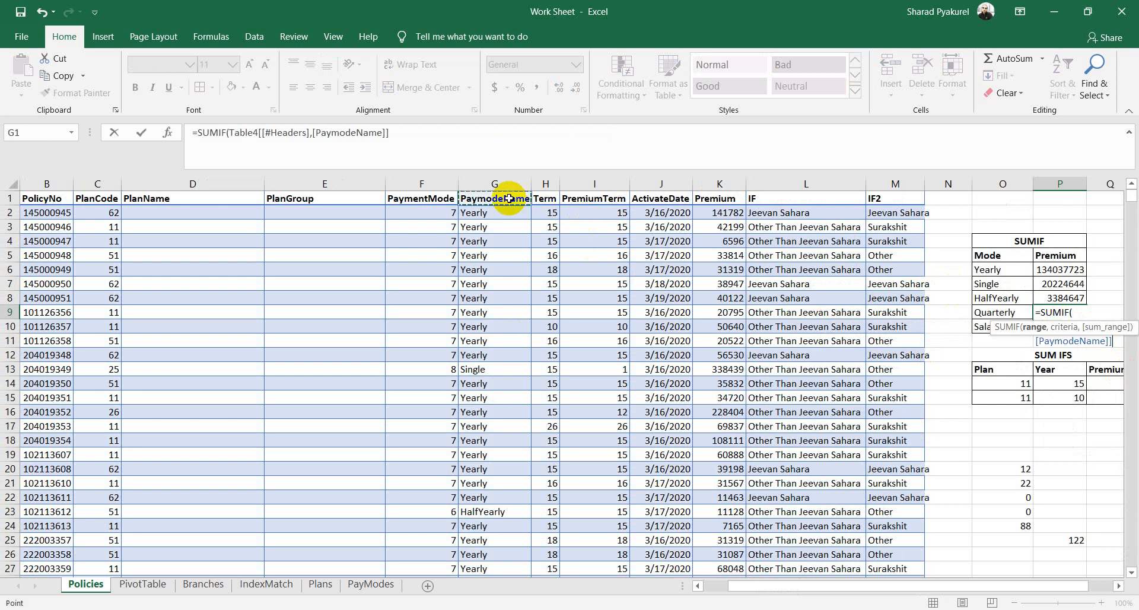
key("ctrl+shift+Down")
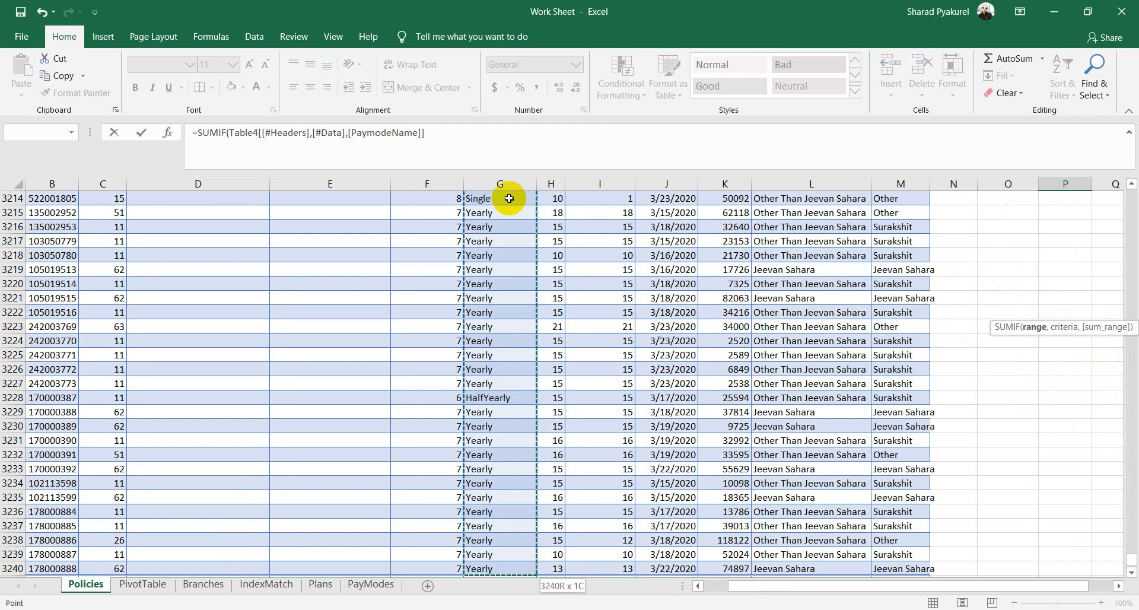
left_click(435, 135)
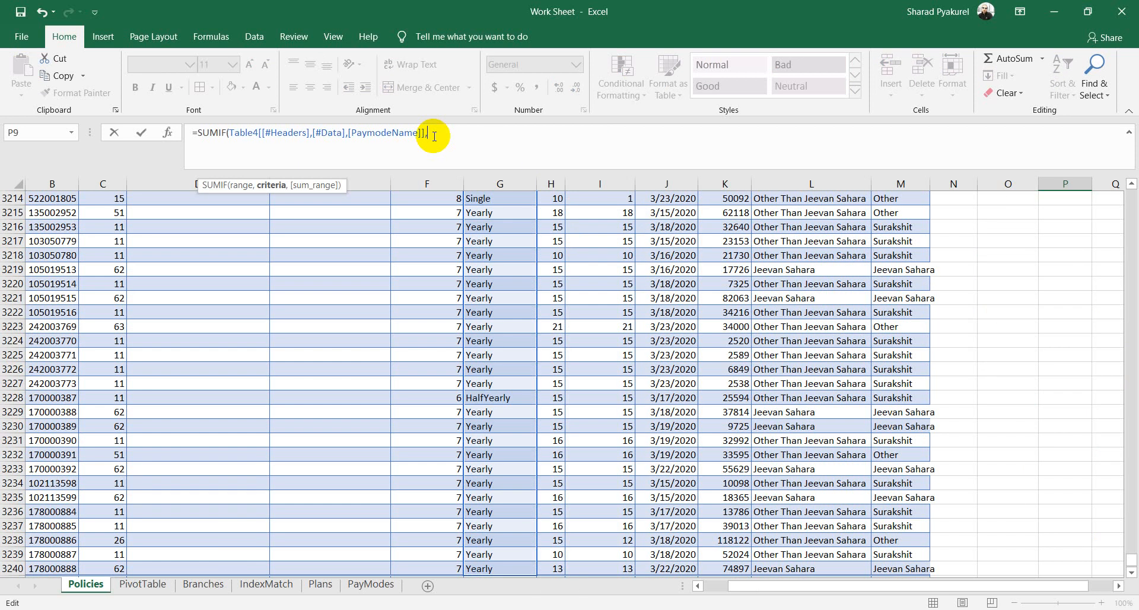
Step: Add criteria O9 and the Premium column as sum range, giving 155017
left_click_drag(1130, 561, 1132, 146)
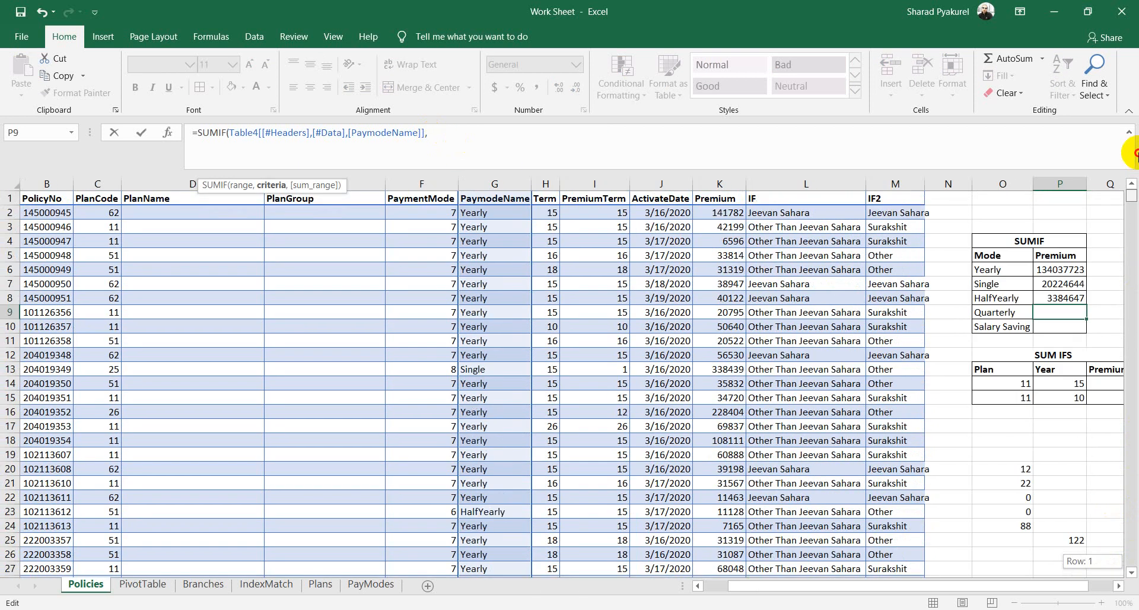
left_click(992, 314)
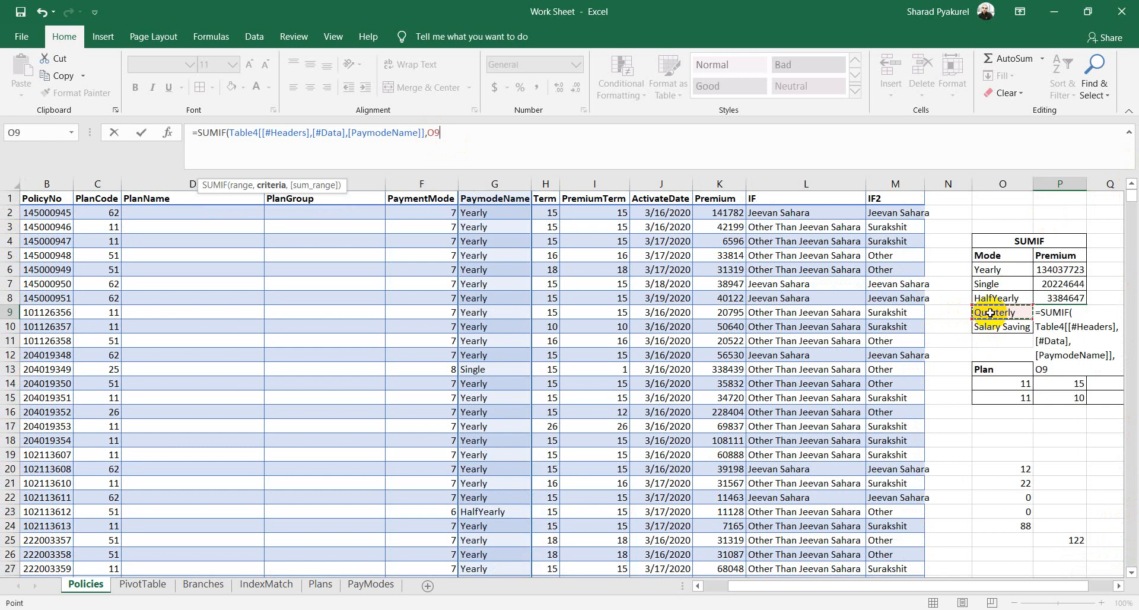
type(",")
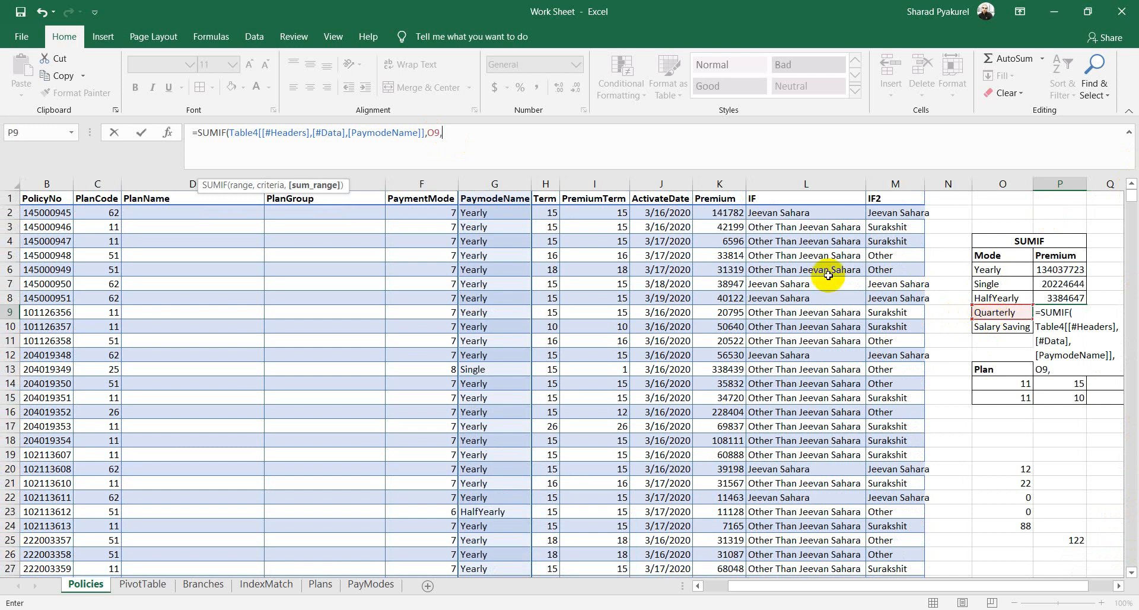
left_click(719, 200)
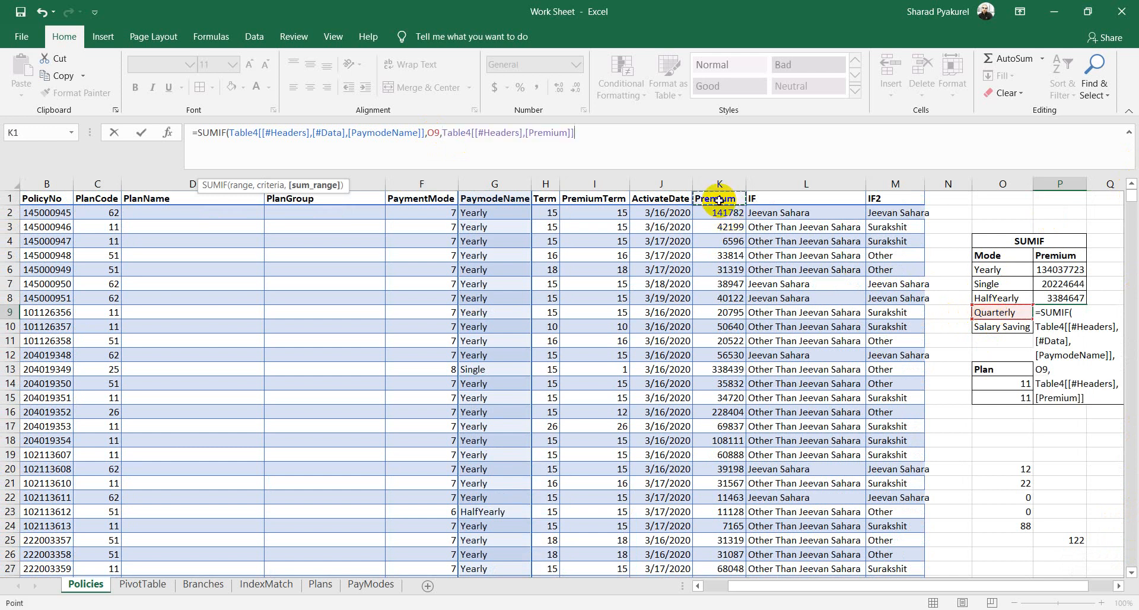
key("ctrl+shift+Down")
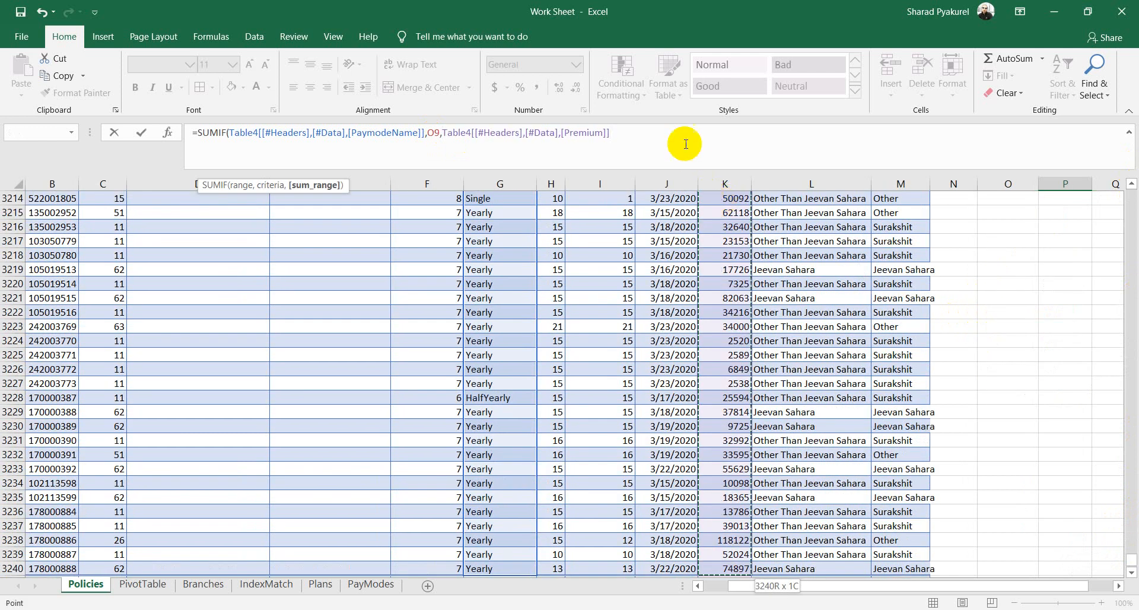
left_click(680, 146)
type(")")
key("Return")
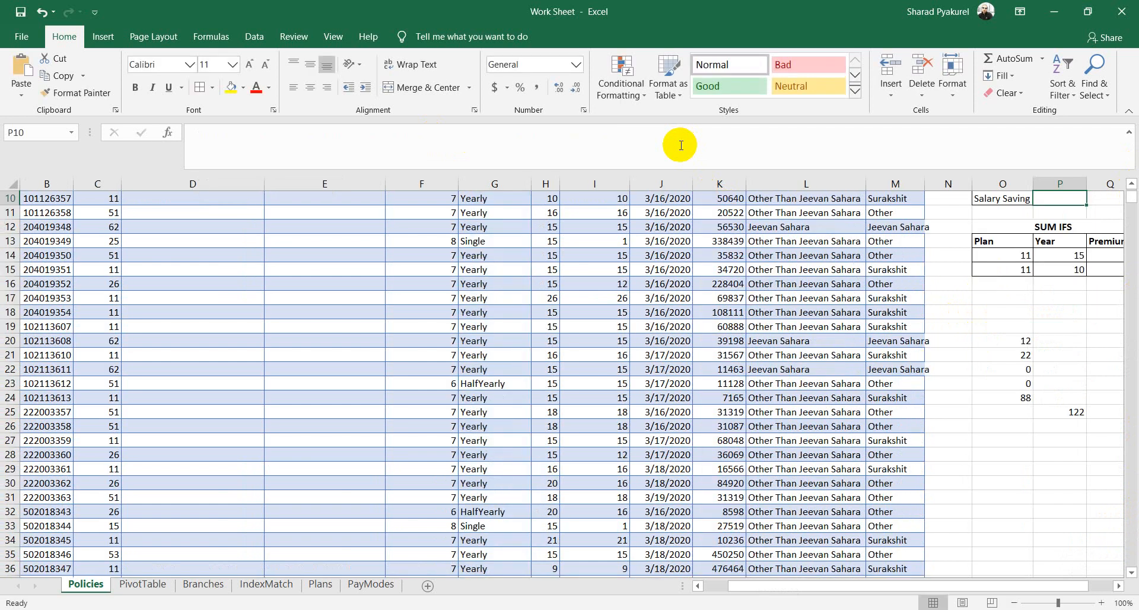
Step: Start a SUMIF in the Salary Saving premium cell over the full PaymodeName column
scroll(1105, 291, "up", 3)
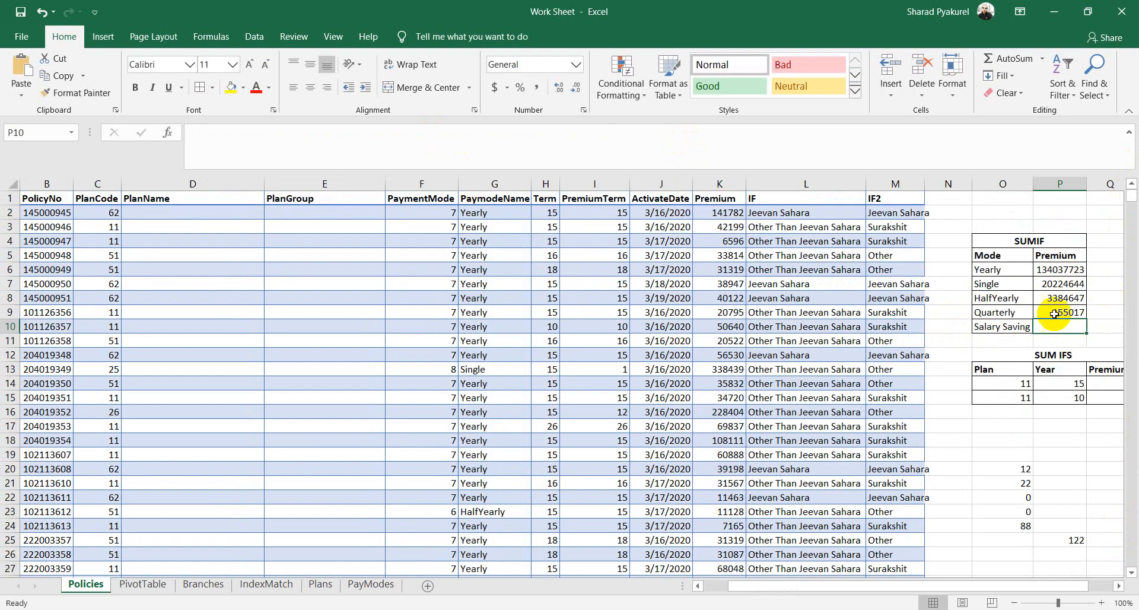
type("=")
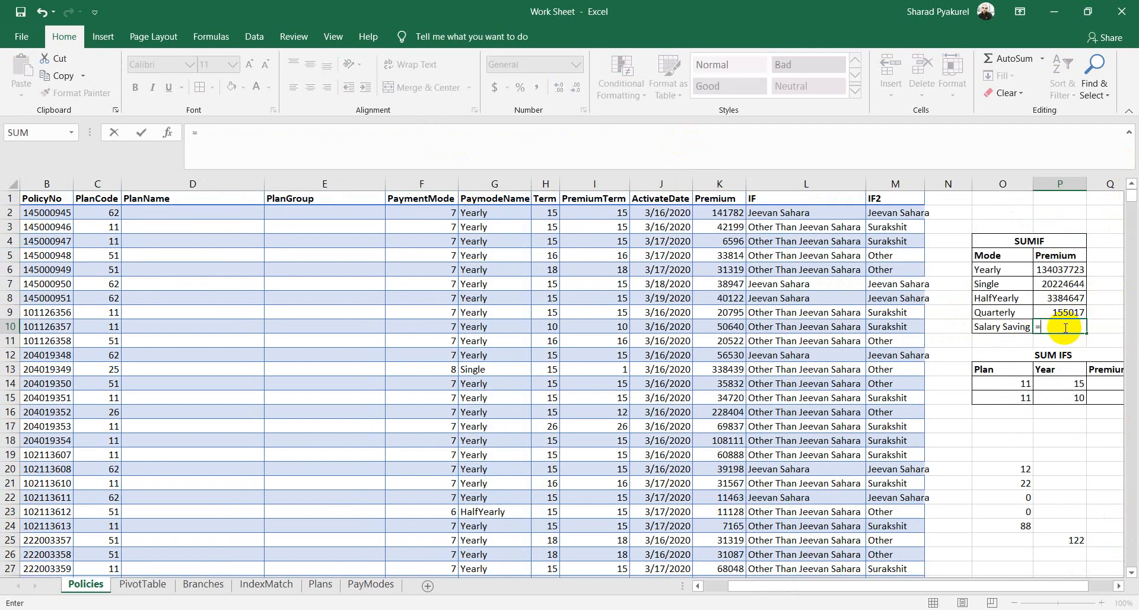
type("SUM")
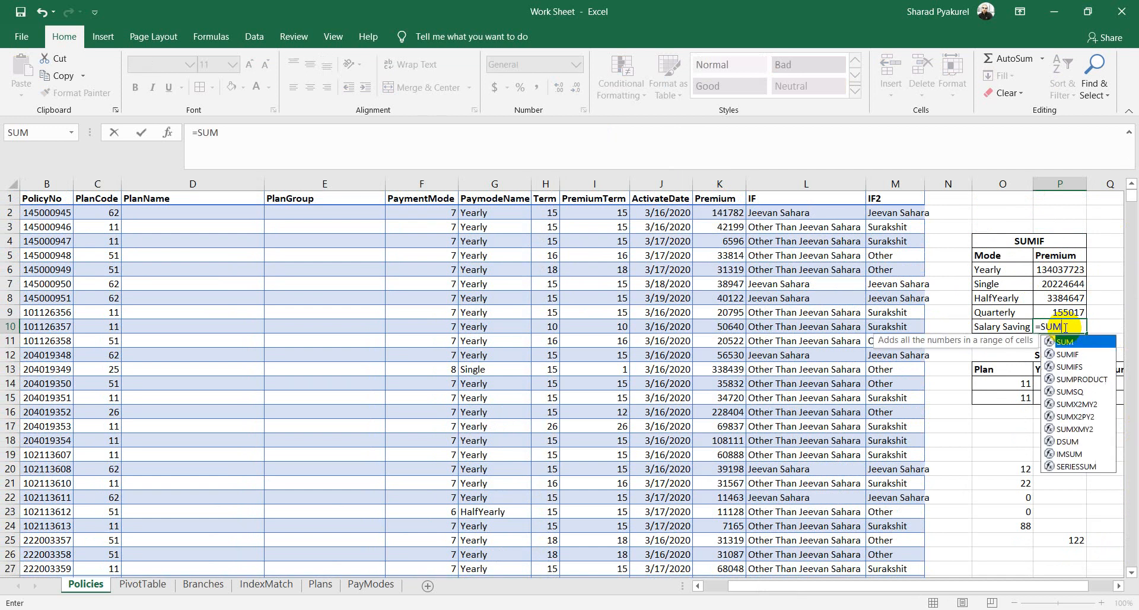
key("Down")
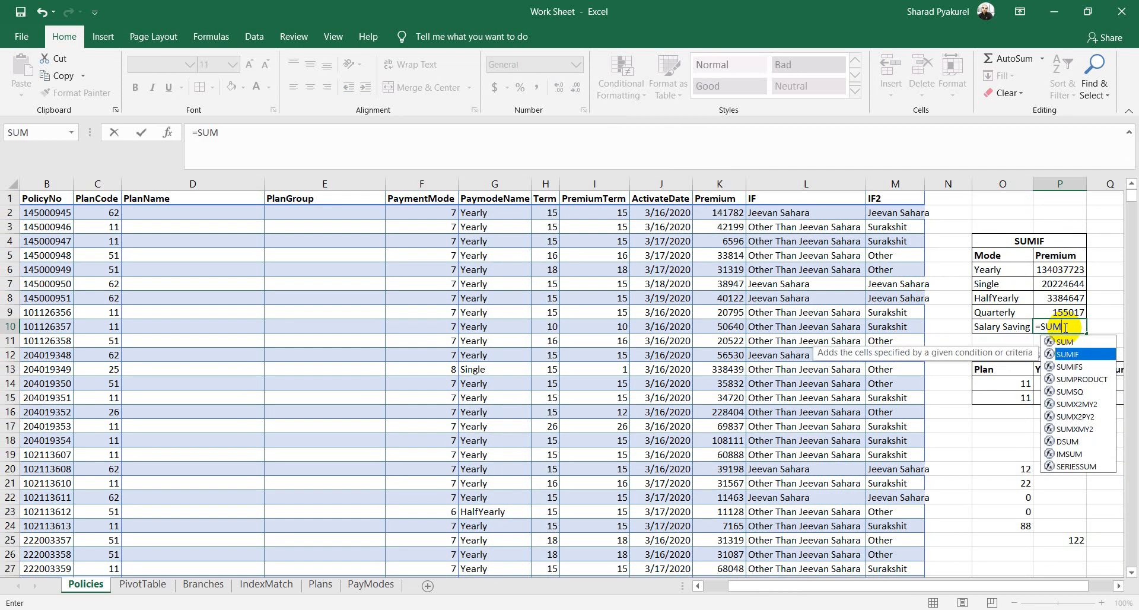
key("Tab")
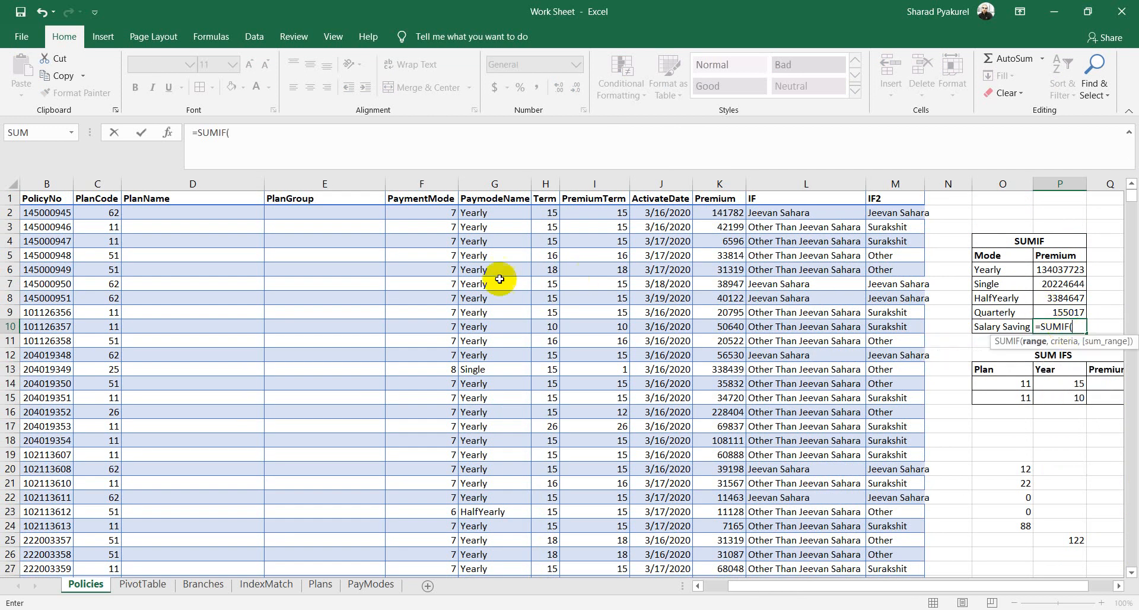
left_click(506, 199)
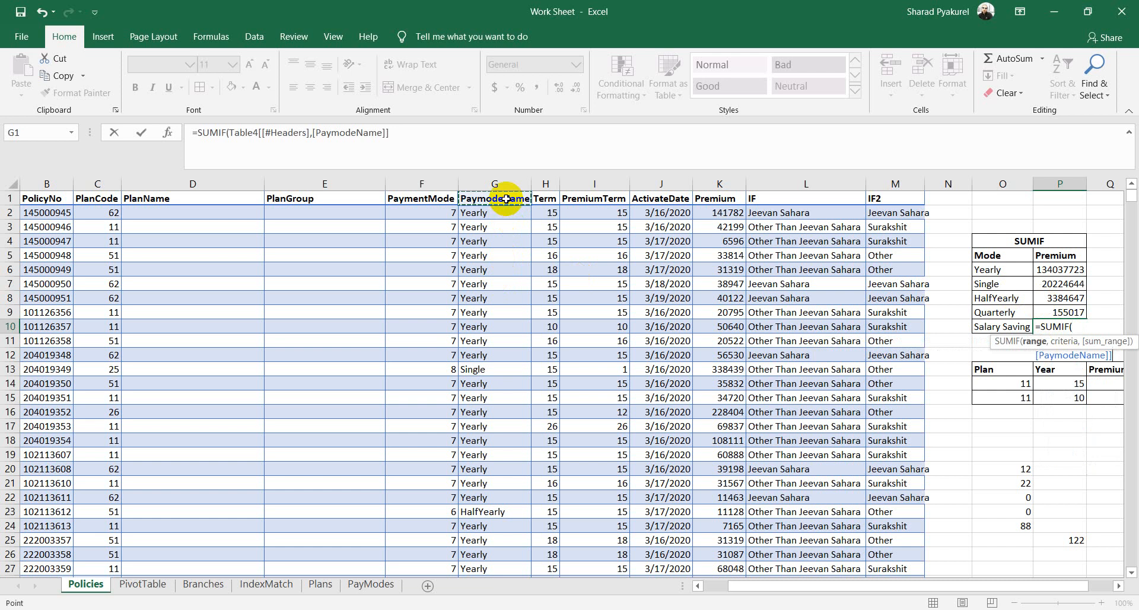
key("ctrl+shift+Down")
type(",[")
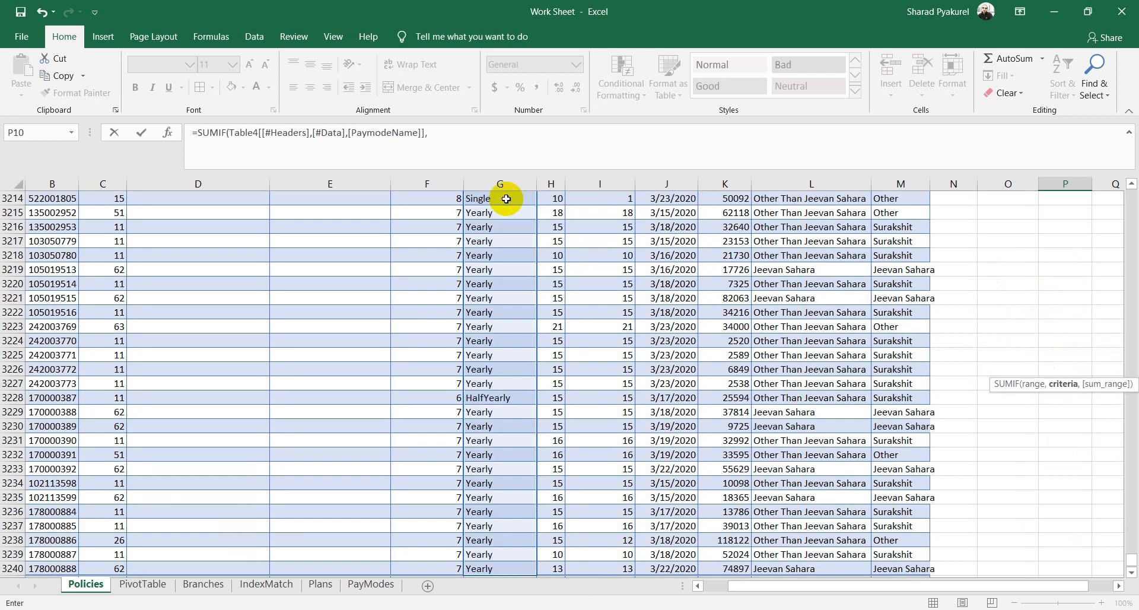
Step: Complete it with the Salary Saving criteria and the Premium column, giving 45466
left_click_drag(1129, 563, 1121, 184)
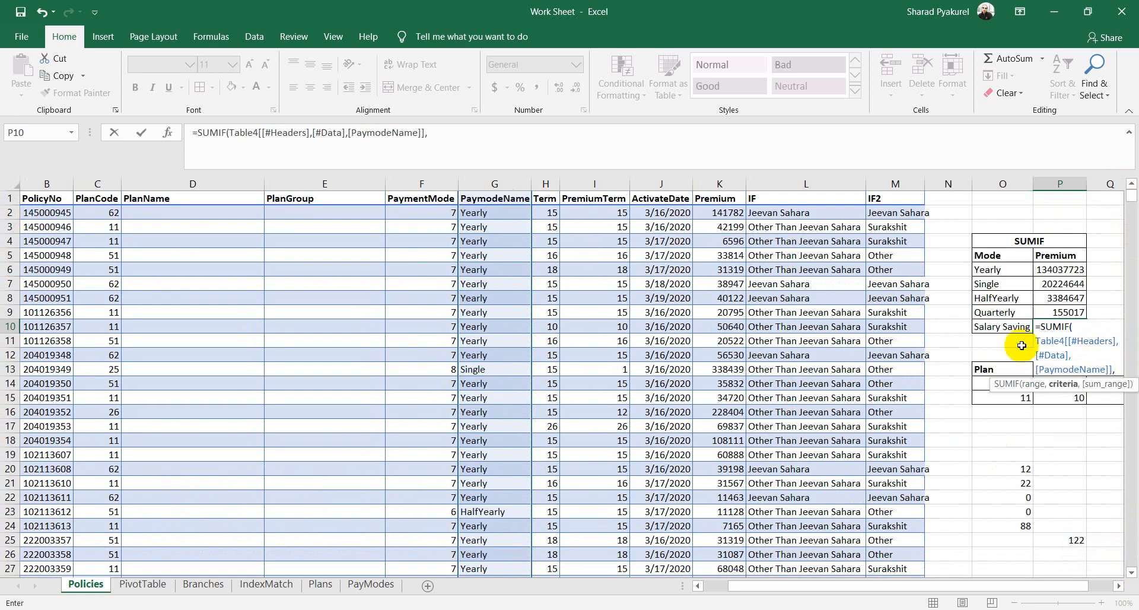
left_click(997, 325)
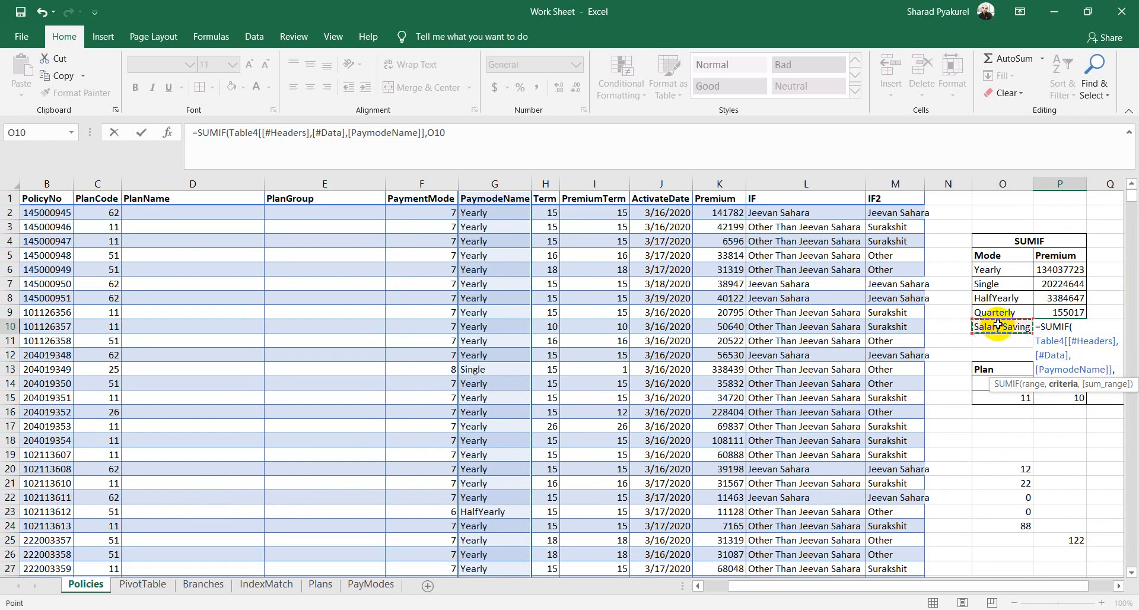
type(",")
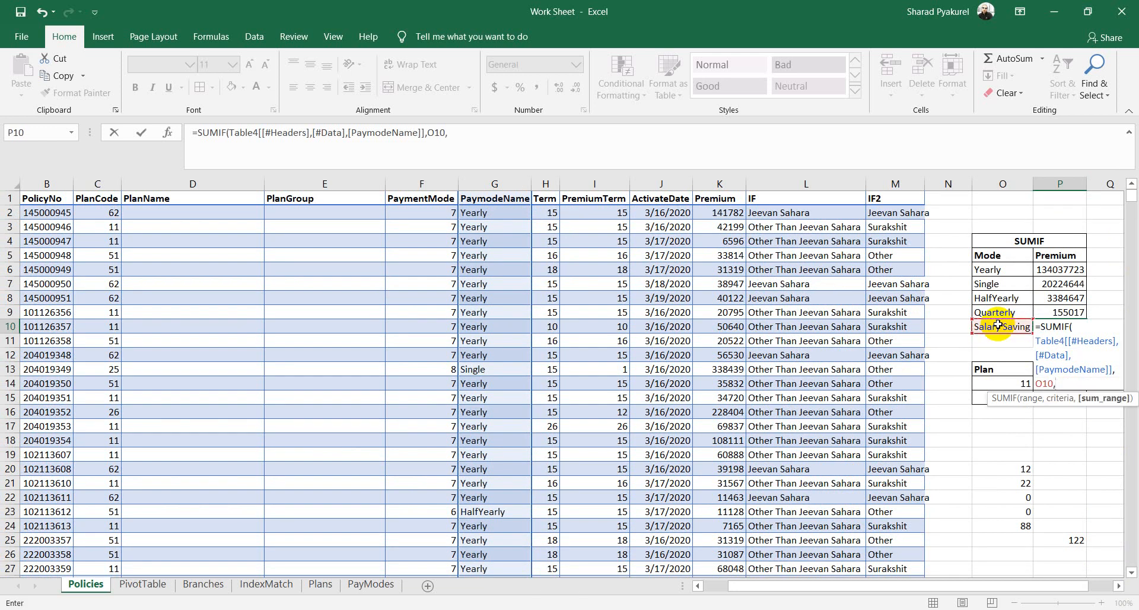
left_click(732, 199)
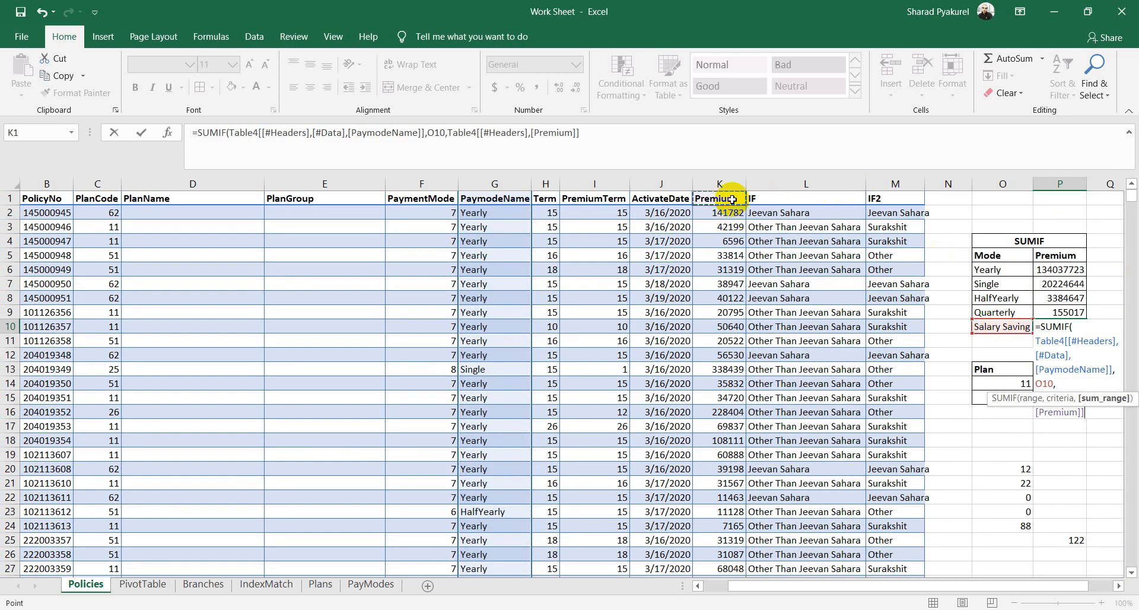
key("ctrl+shift+Down")
type(")")
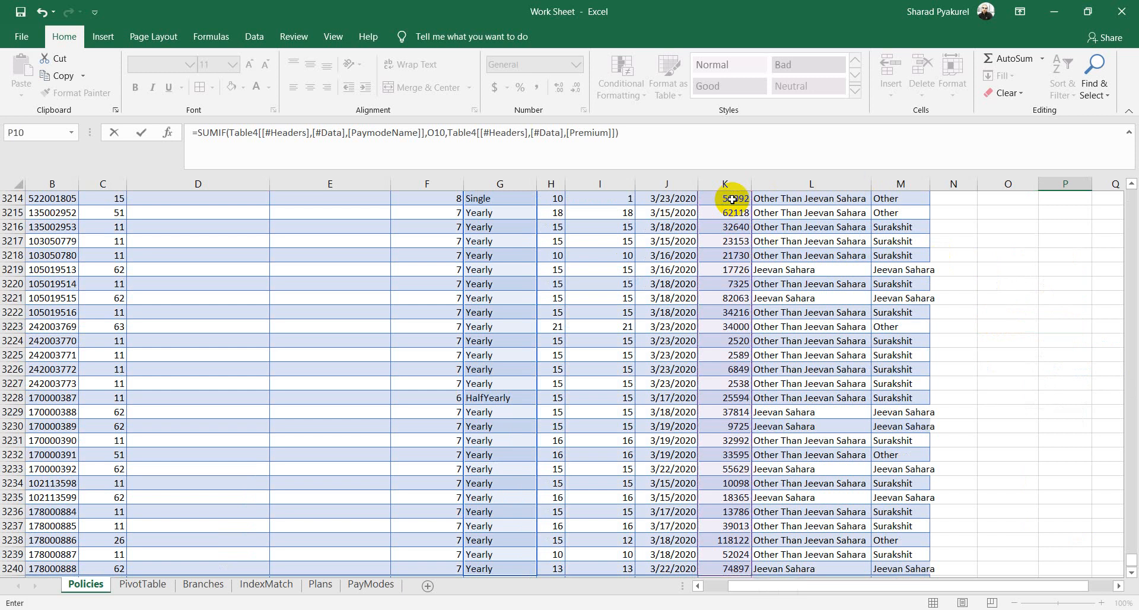
key("Return")
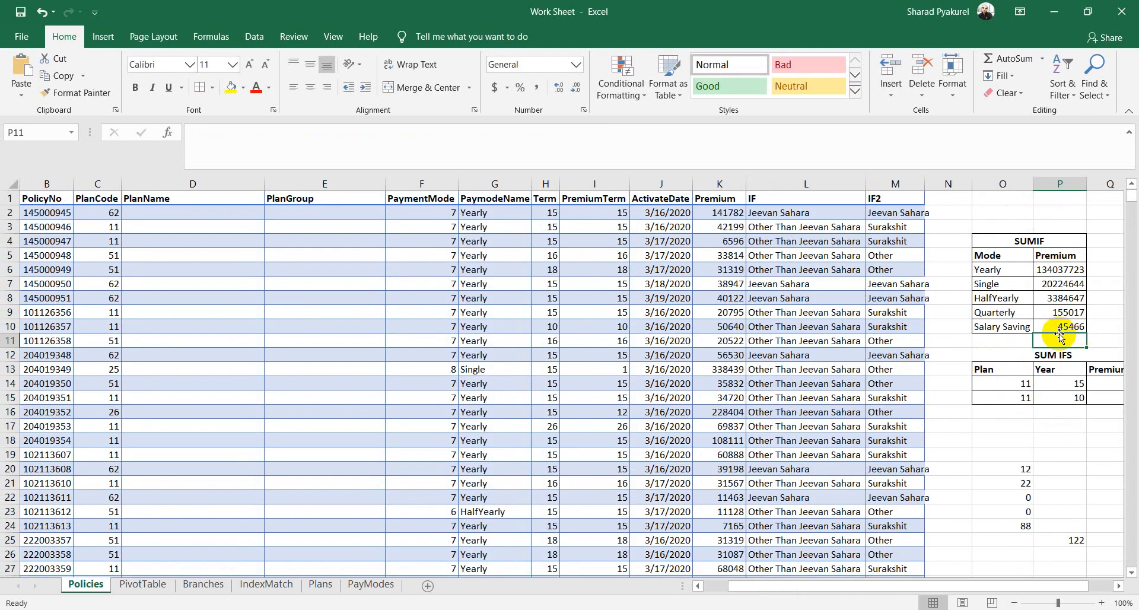
Step: AutoSum the mode premiums to 157847497, check it against the Premium column, then return to PowerPoint
left_click(1016, 60)
key("Return")
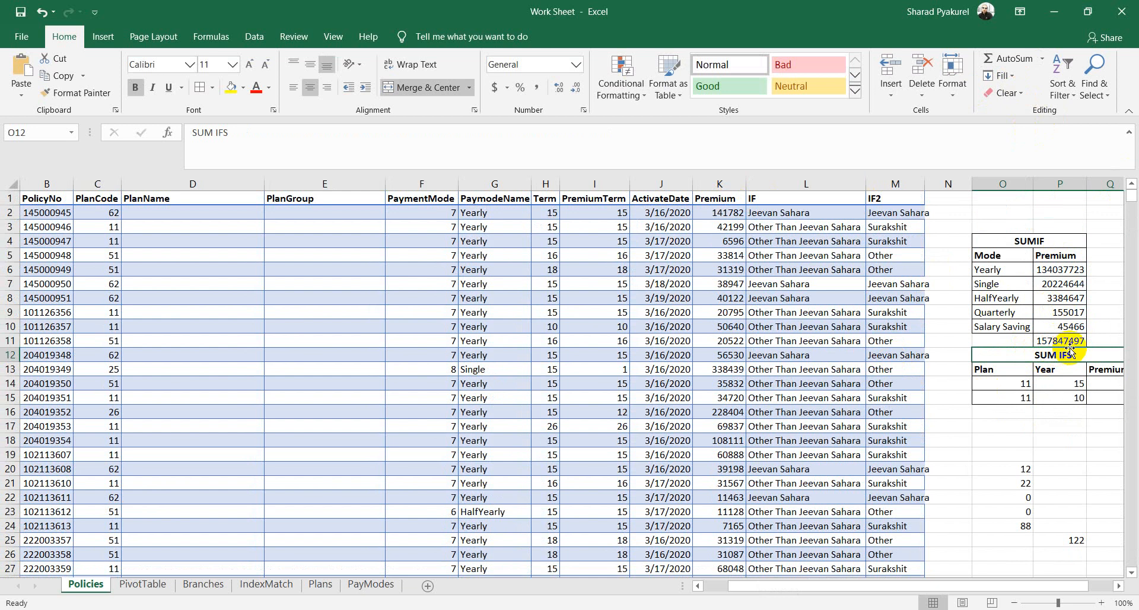
left_click(719, 184)
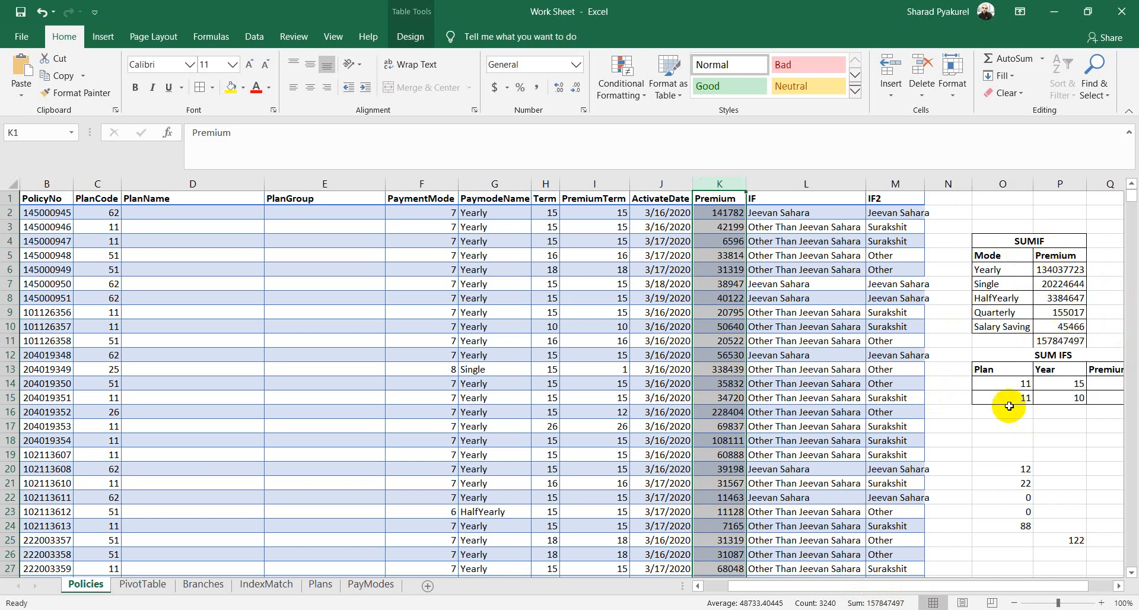
left_click(984, 464)
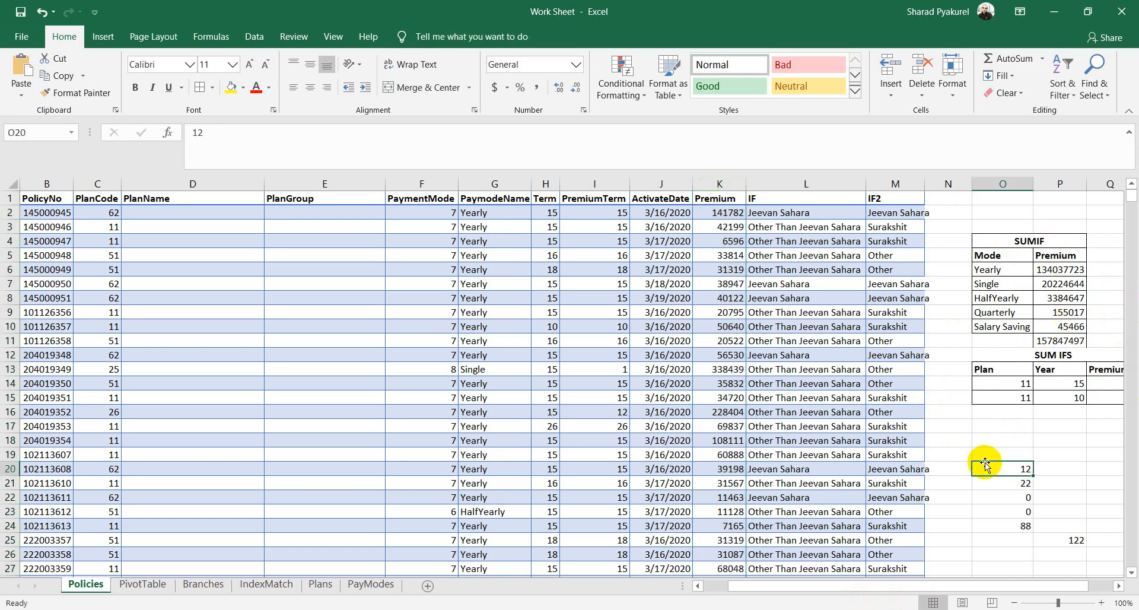
key("alt+Tab")
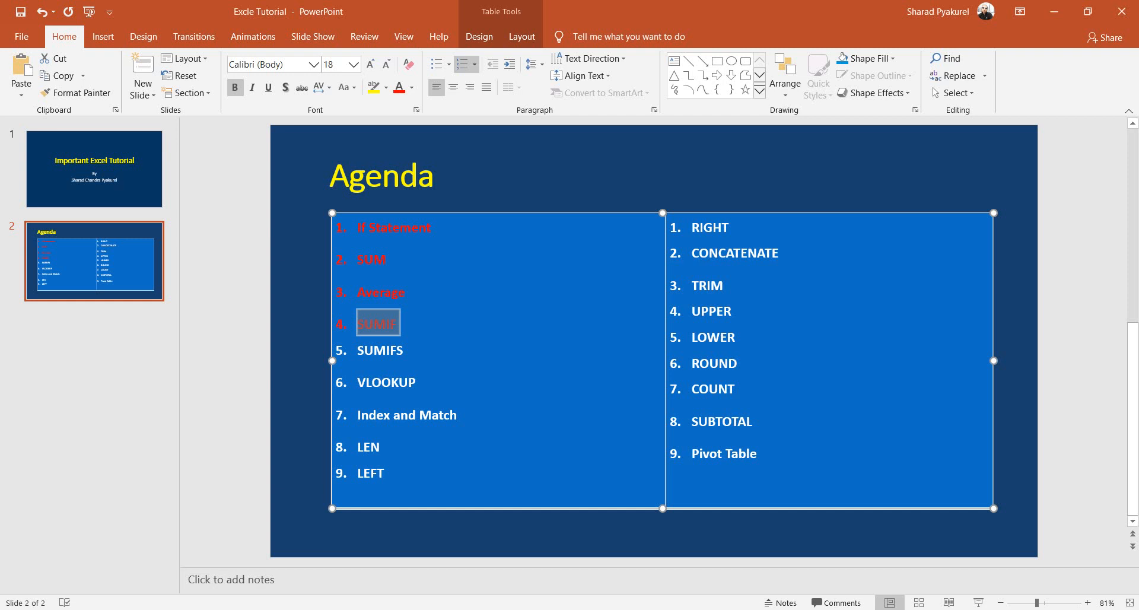
Step: Colour the SUMIFS agenda item red, then minimize PowerPoint to return to Excel
left_click(408, 353)
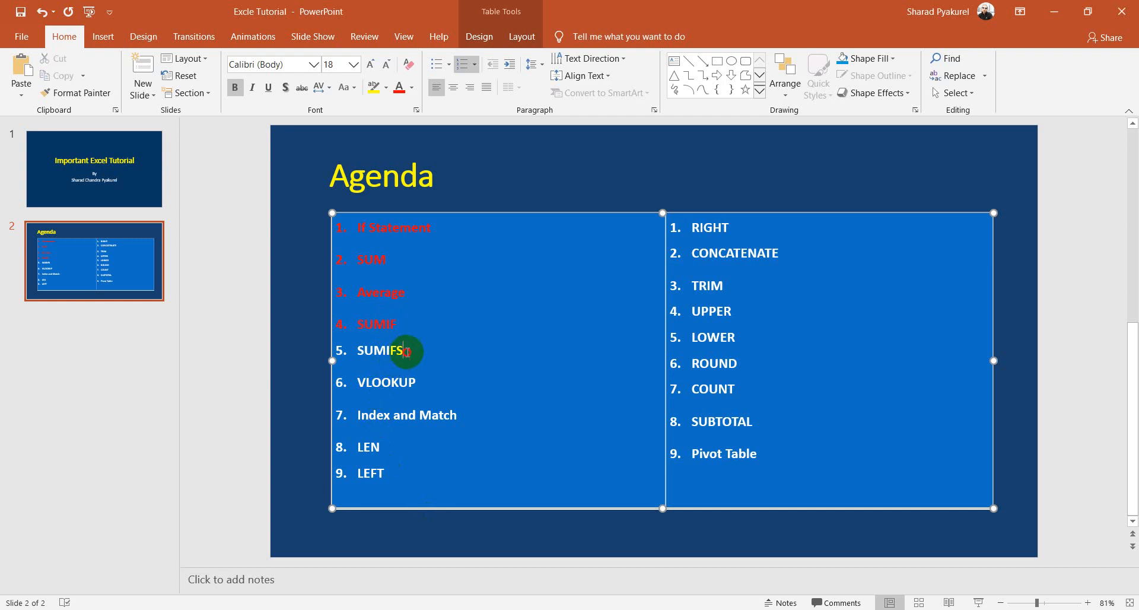
double_click(407, 352)
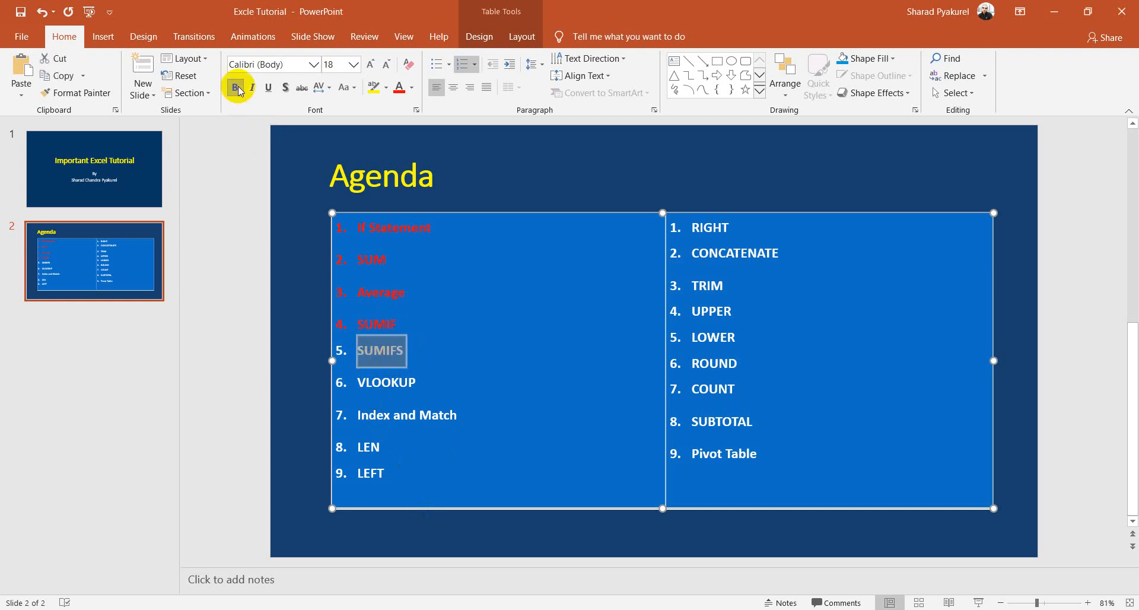
left_click(396, 94)
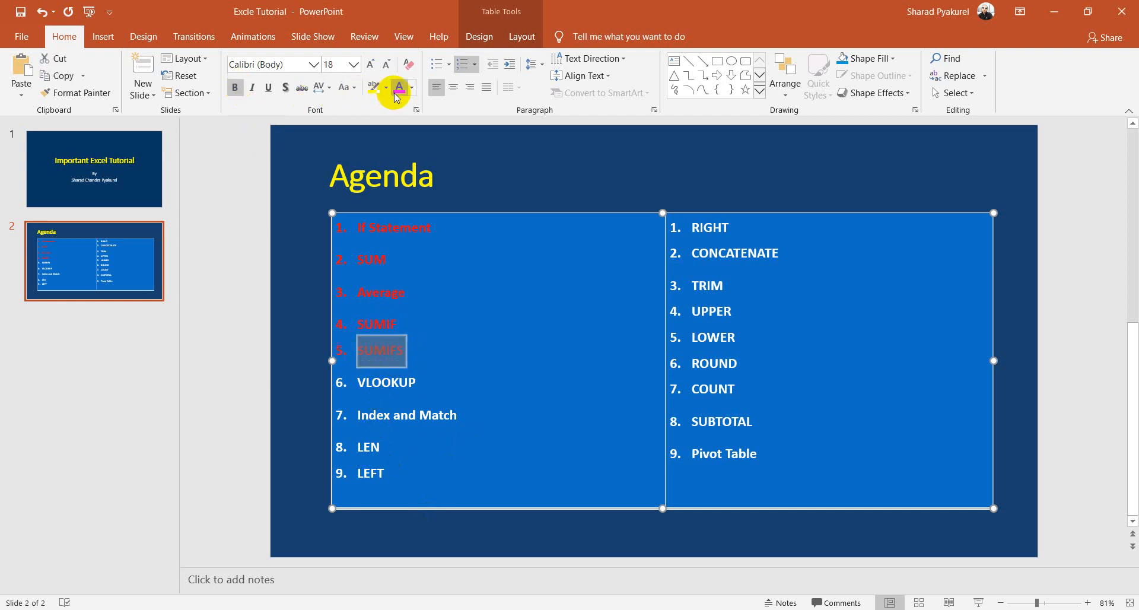
left_click(1056, 11)
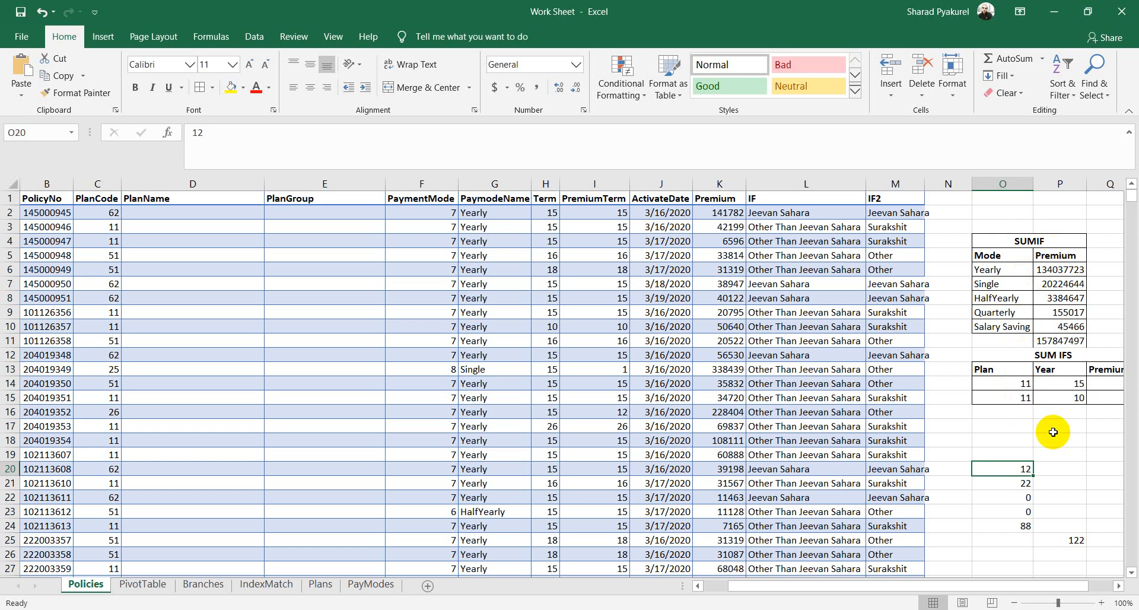
scroll(1053, 432, "down", 1)
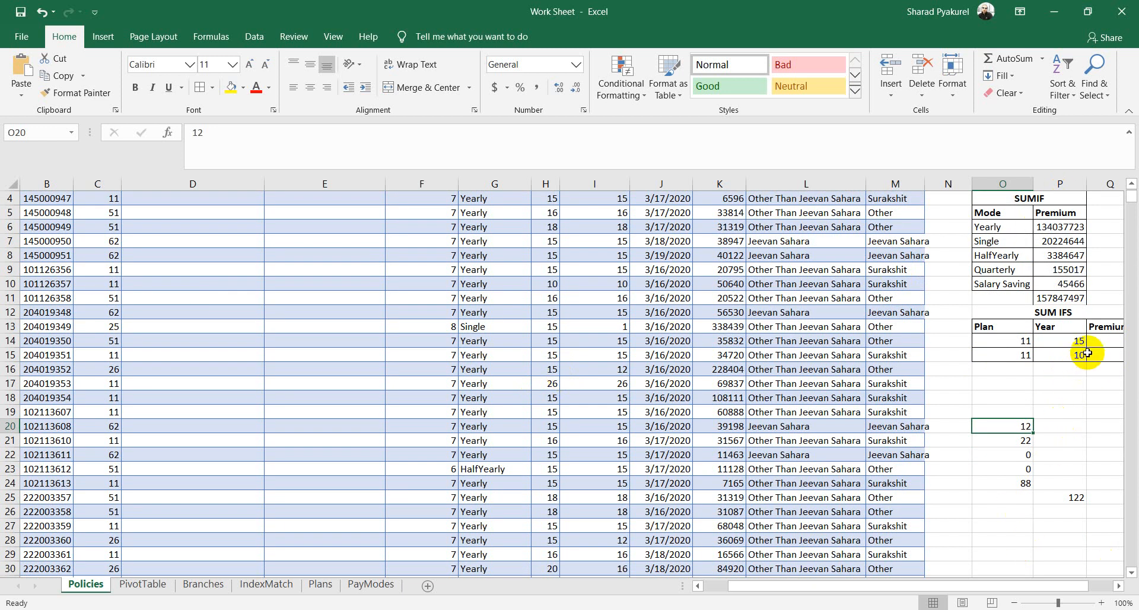
left_click_drag(1013, 585, 1038, 586)
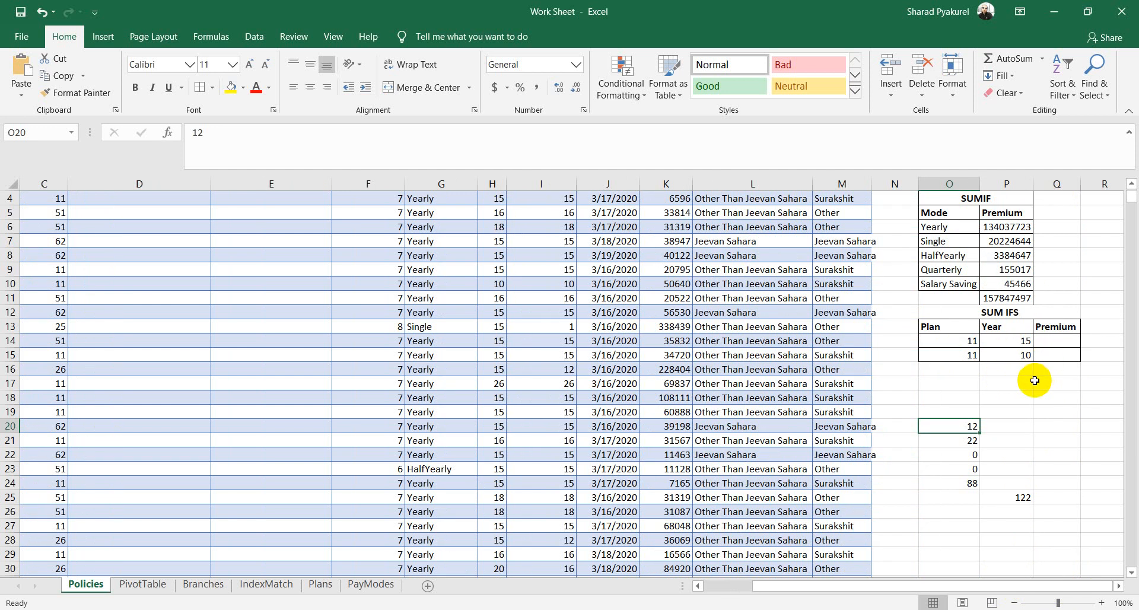
left_click(1057, 339)
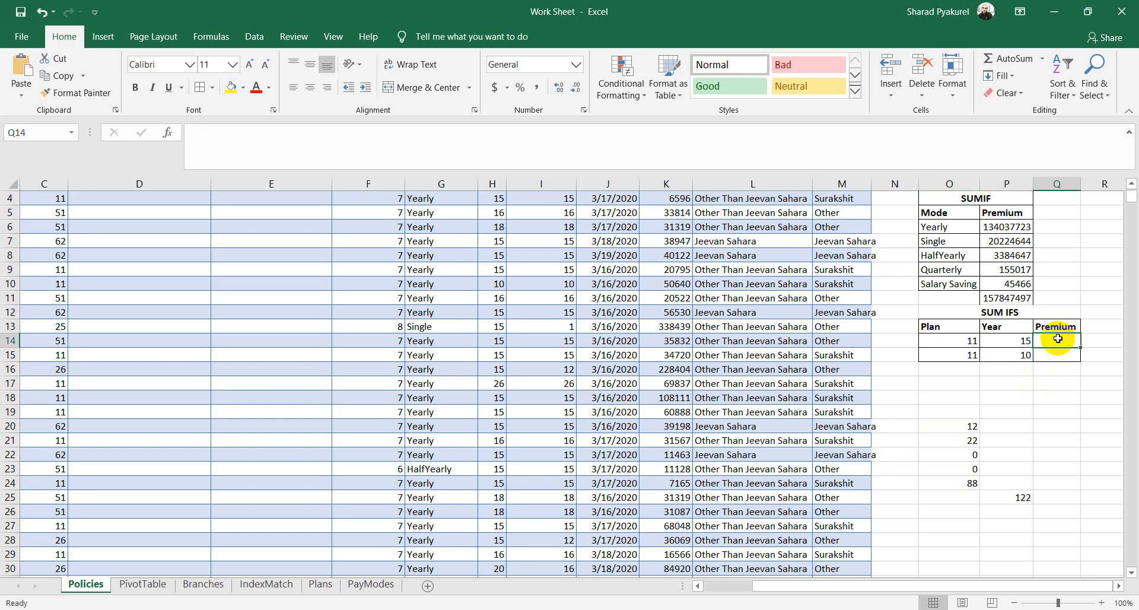
Step: In Q14, start a SUMIFS formula summing the Premium column, with PlanCode as the first criteria range
type("=")
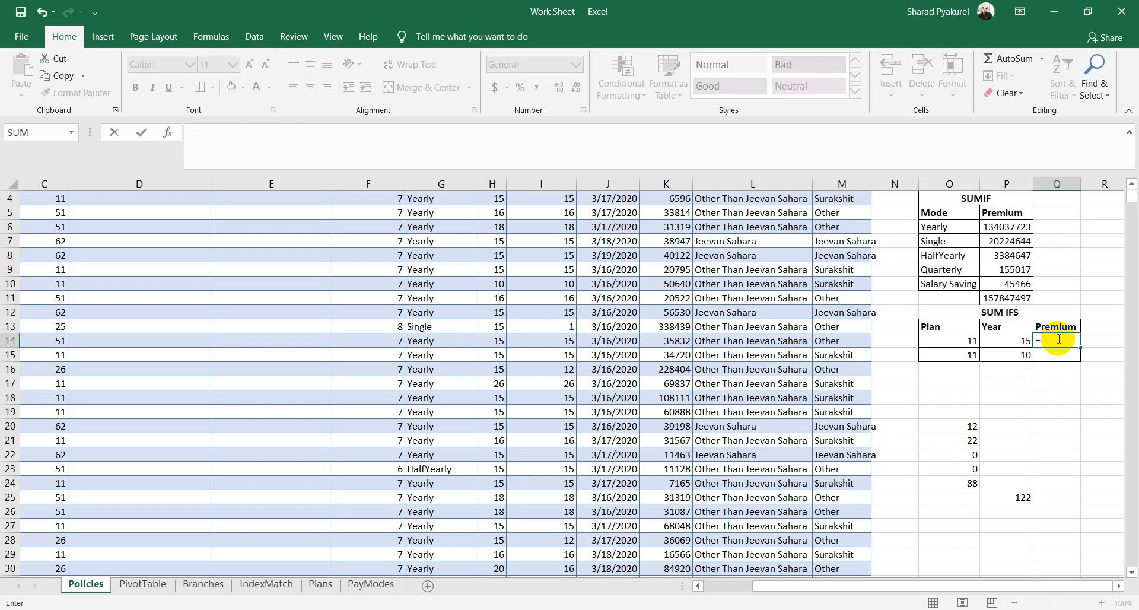
type("sumi")
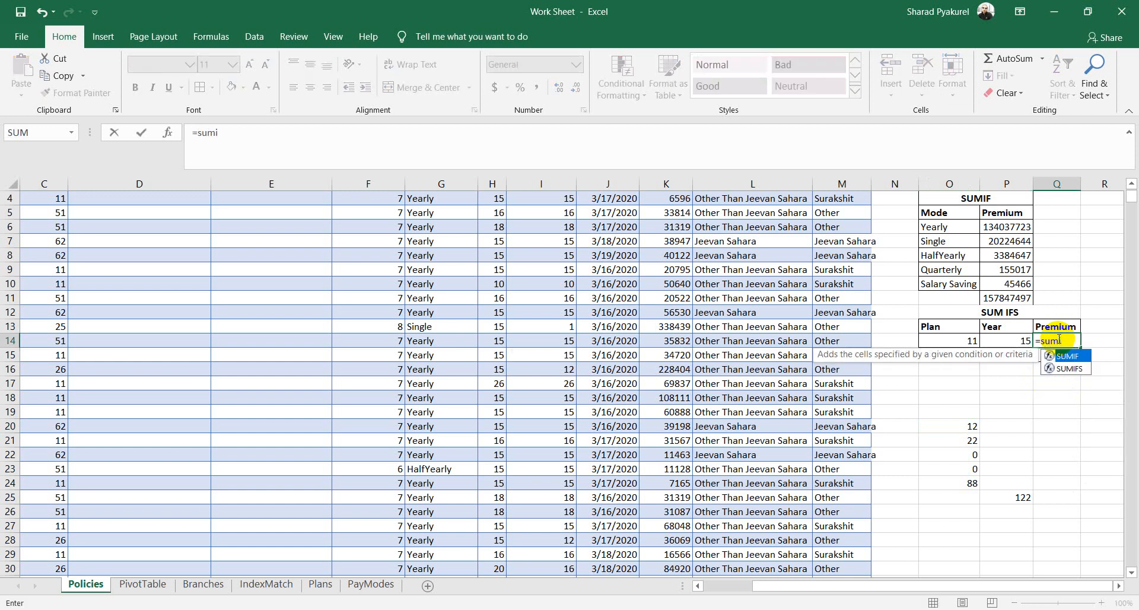
key("Down")
key("Tab")
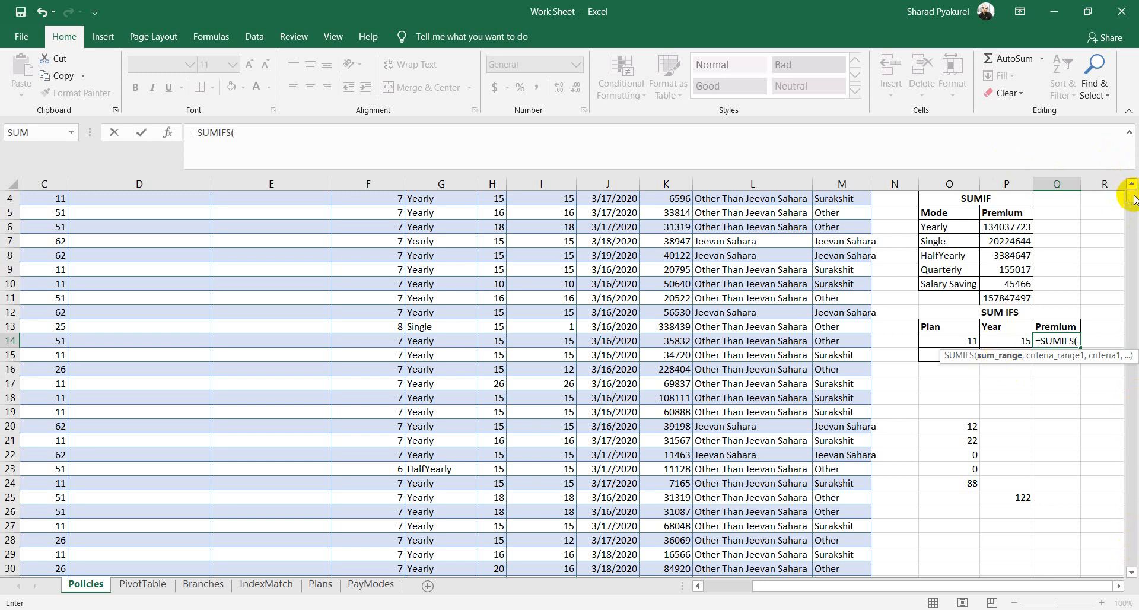
scroll(1131, 199, "up", 1)
left_click(670, 200)
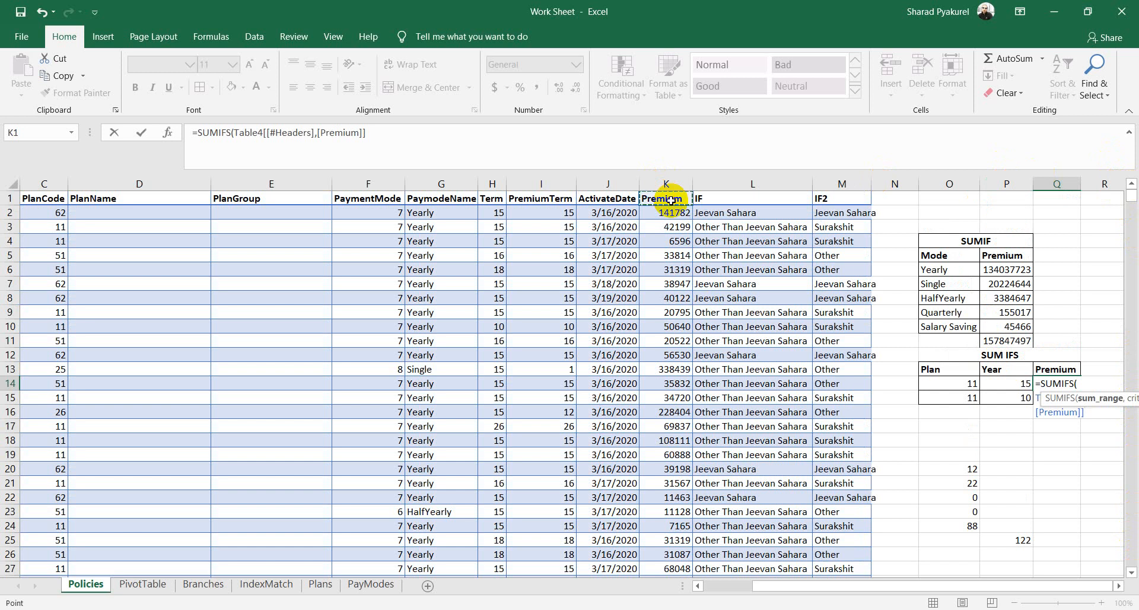
key("ctrl+shift+Down")
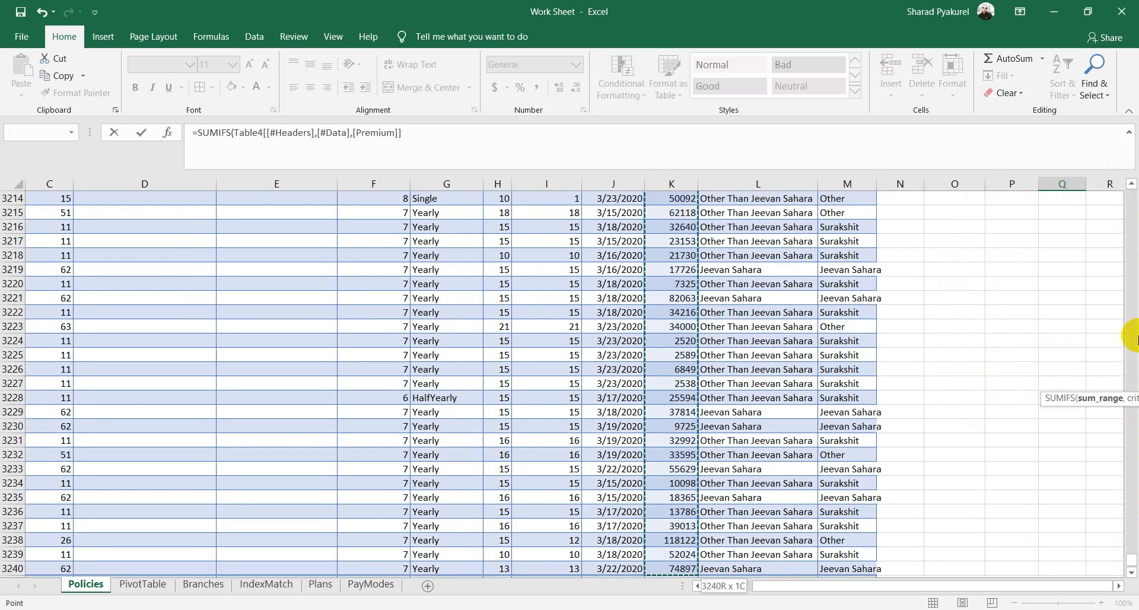
left_click(430, 129)
type(",")
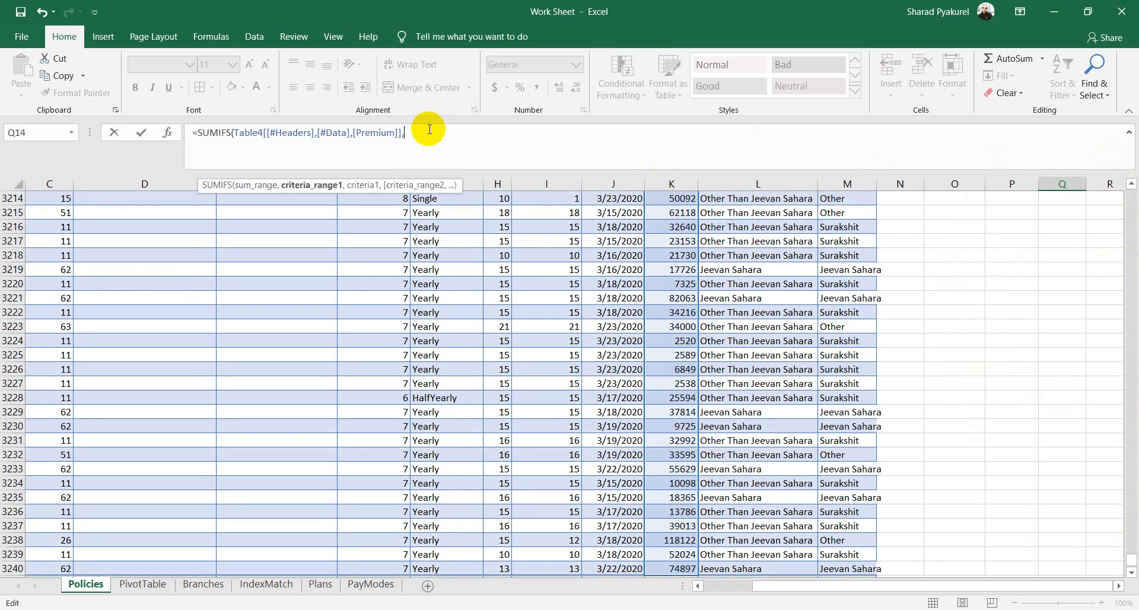
left_click_drag(1131, 562, 1132, 188)
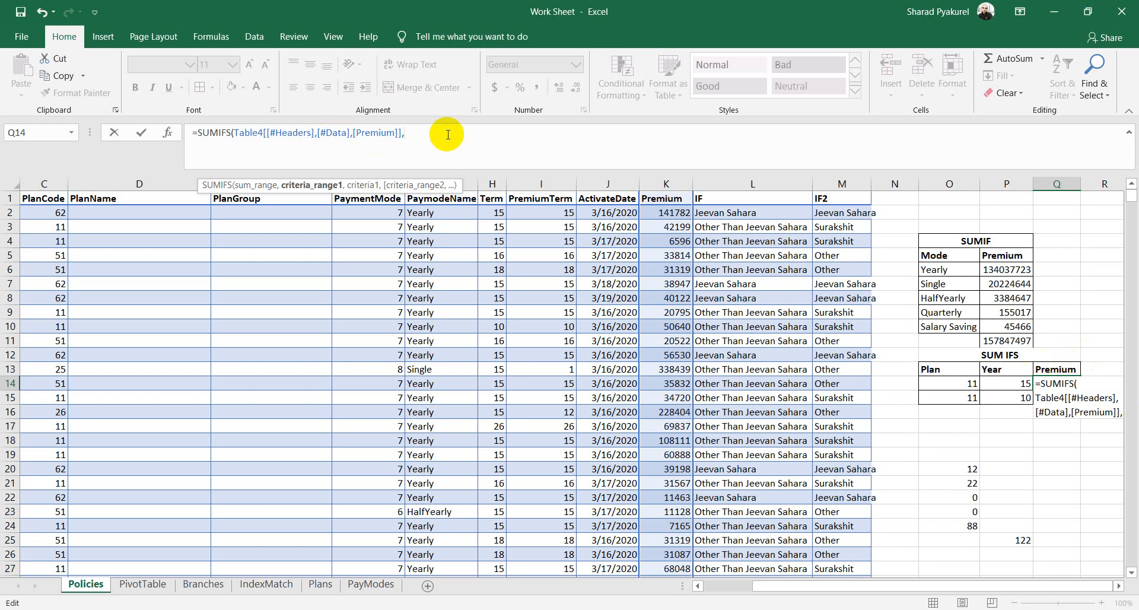
left_click_drag(865, 590, 821, 592)
left_click(138, 200)
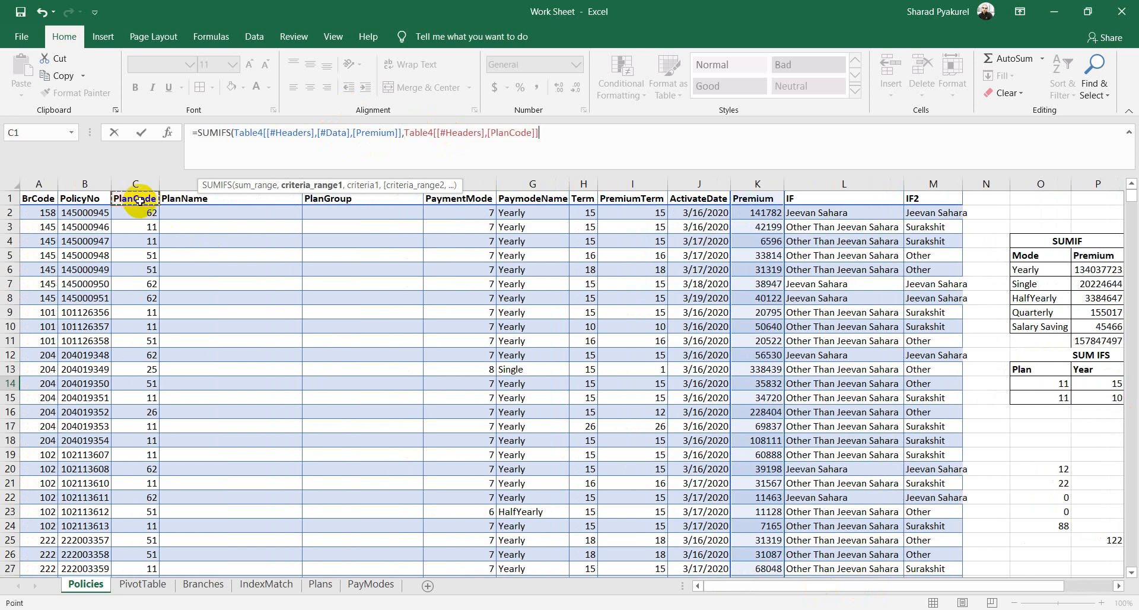
key("ctrl+shift+Down")
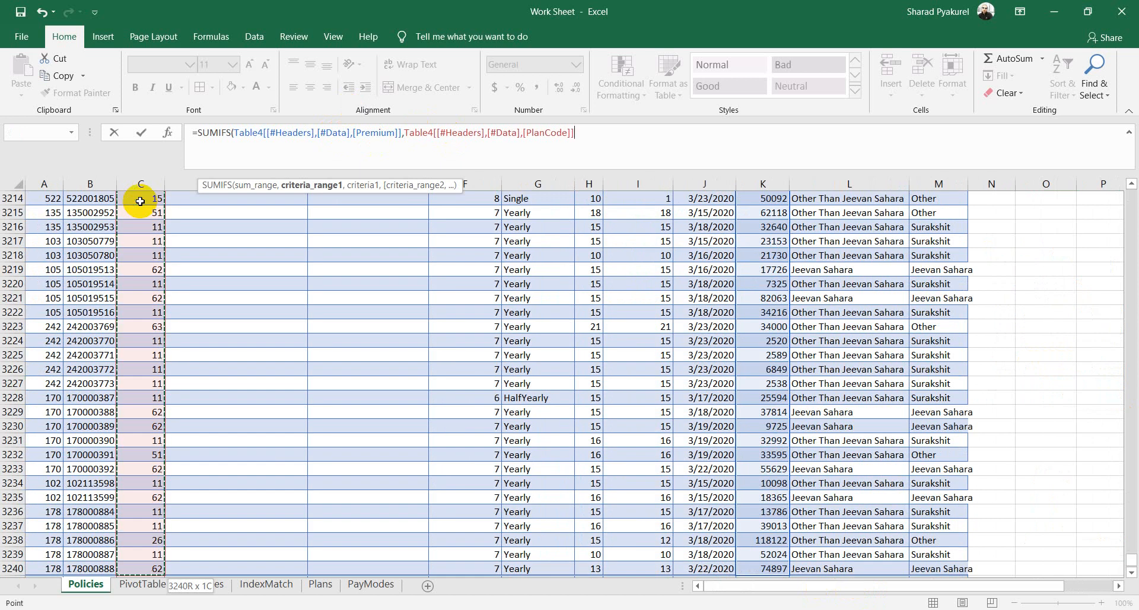
left_click(586, 135)
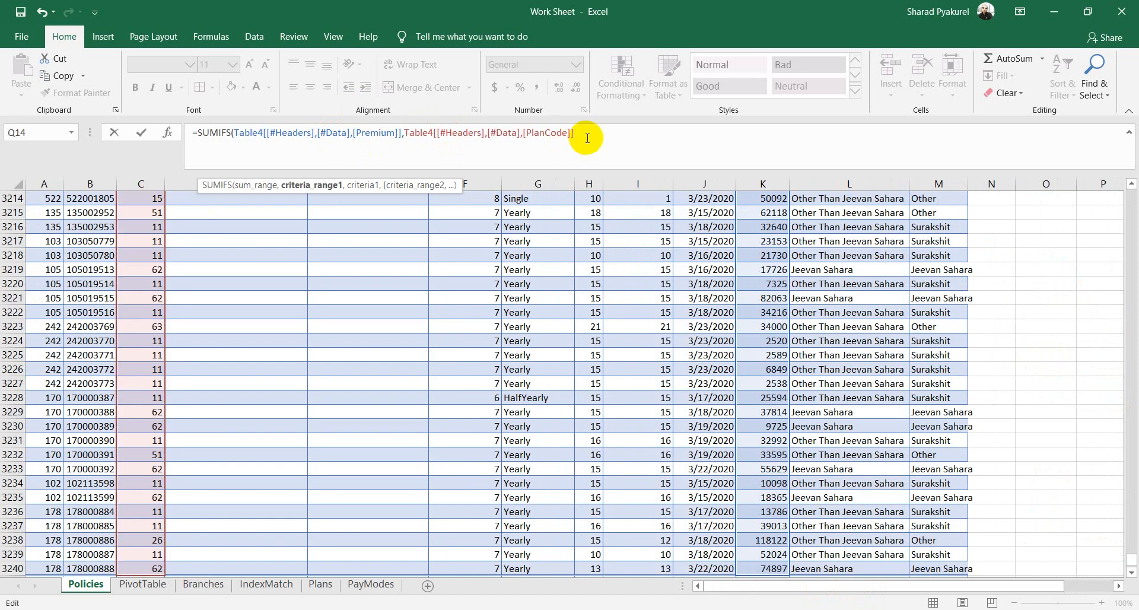
type(",")
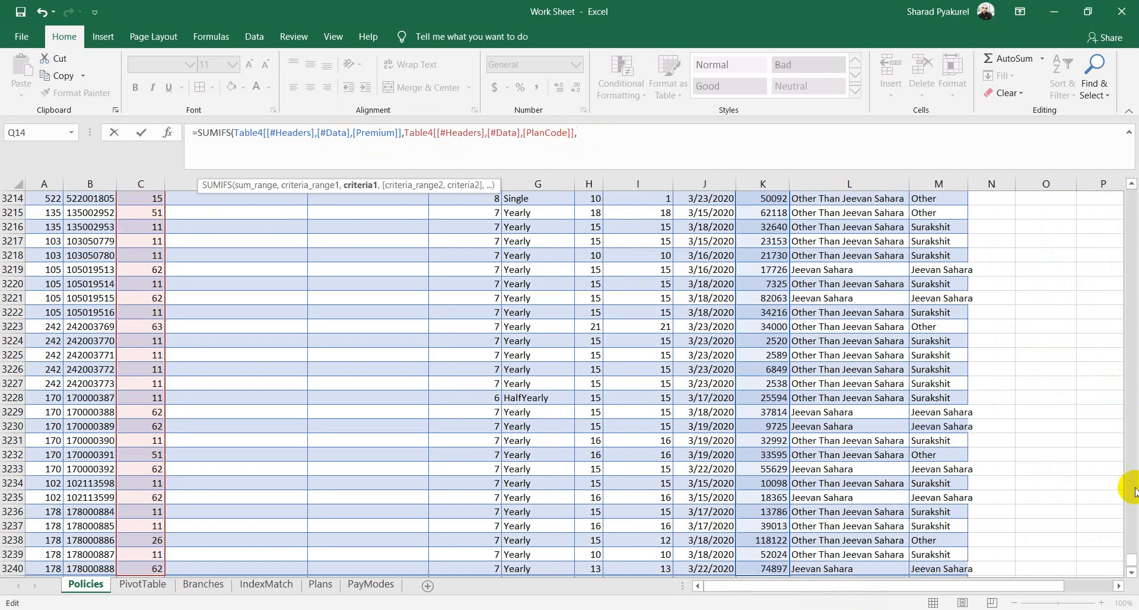
left_click_drag(1134, 559, 1134, 191)
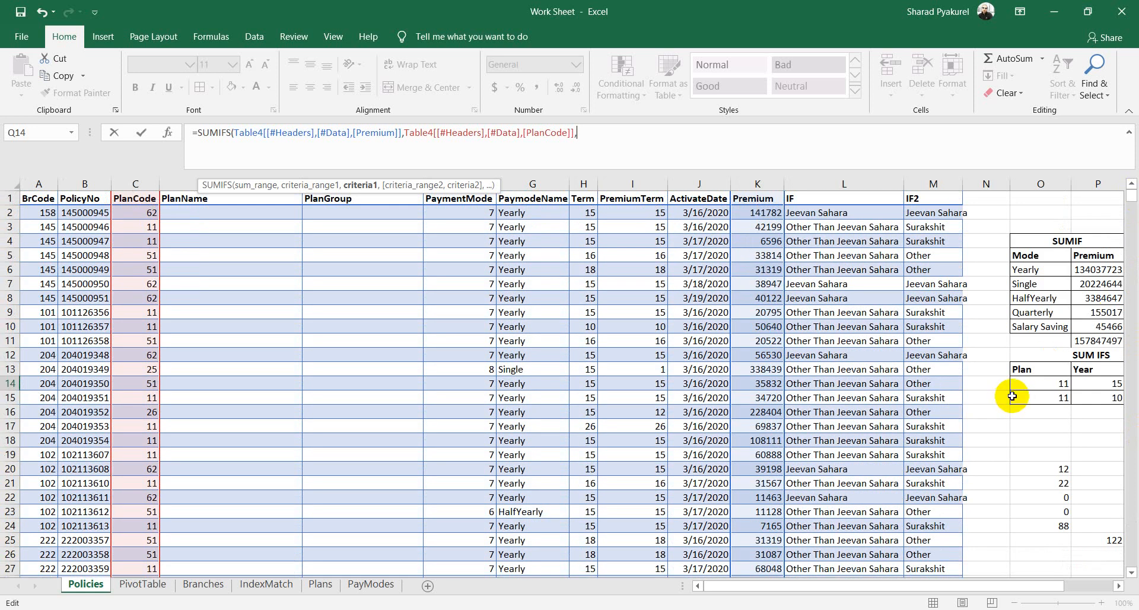
Step: Finish the formula with criteria Plan O14 (11) and Term column matching P14 (15), giving 46961700
left_click(1052, 384)
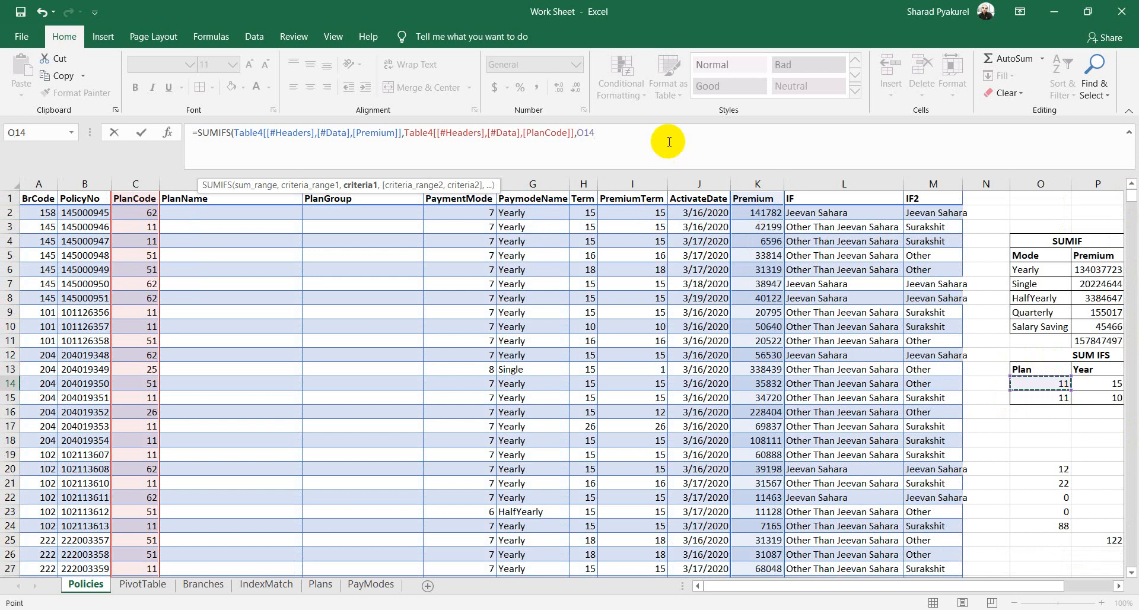
type(",")
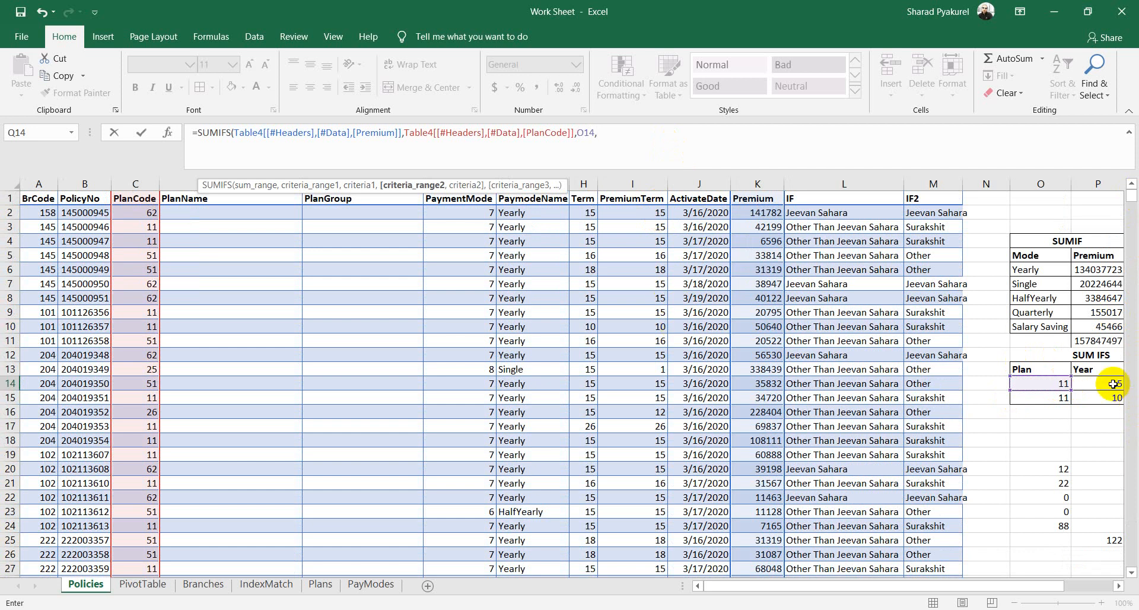
left_click(581, 199)
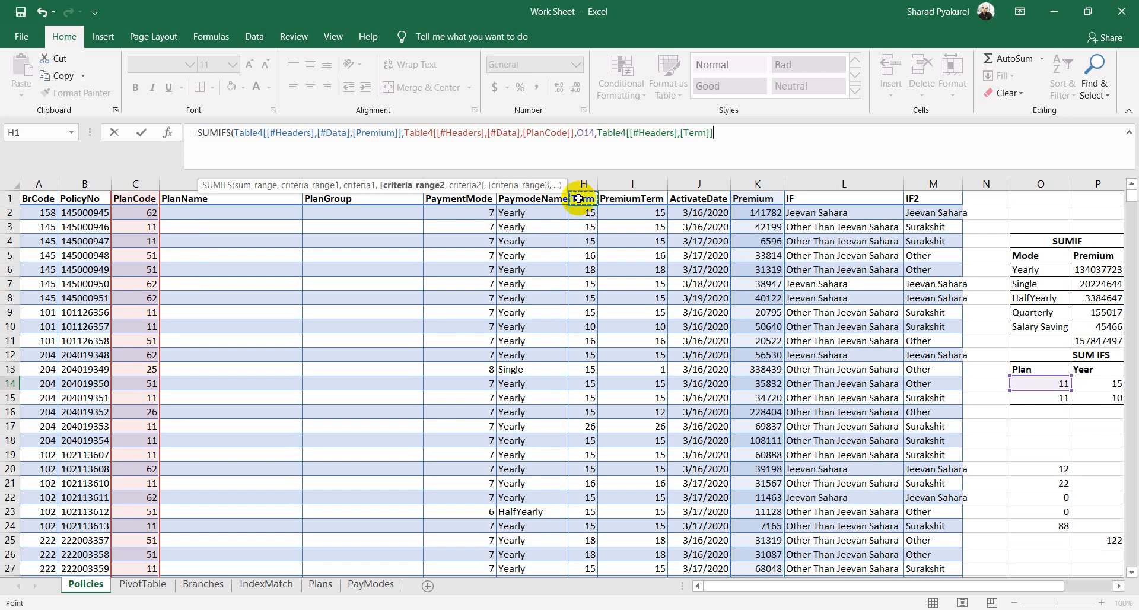
key("ctrl+shift+Down")
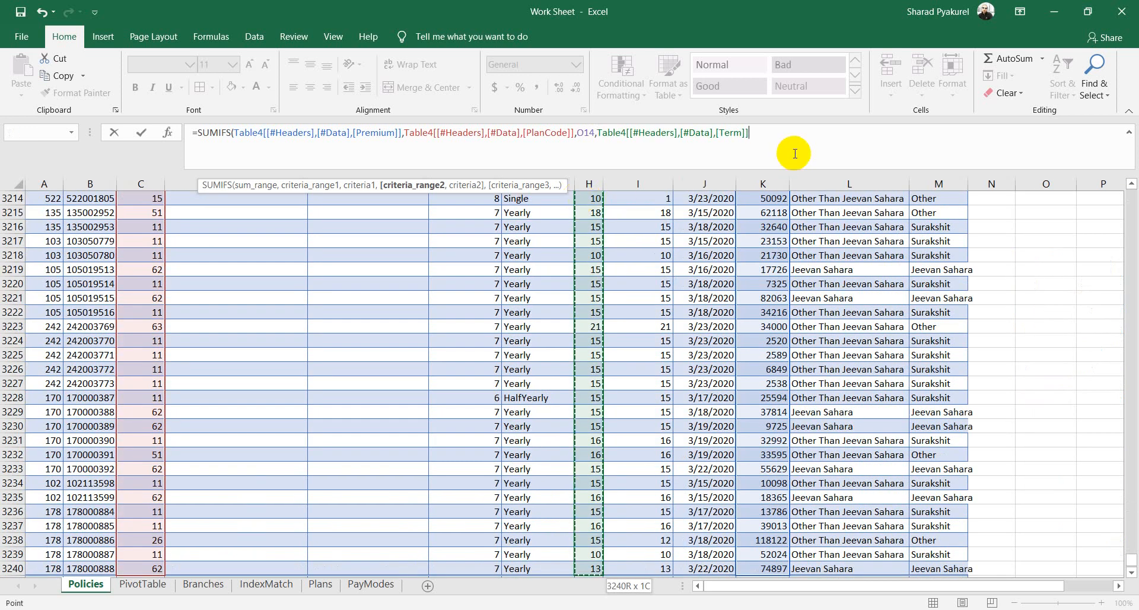
type(",")
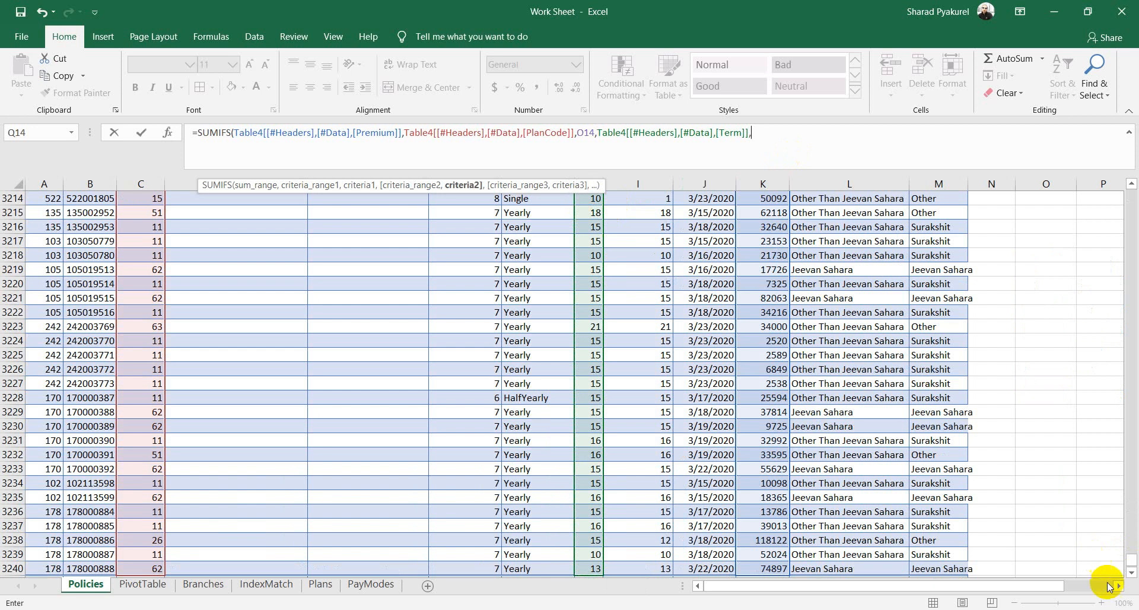
left_click_drag(1128, 561, 1123, 192)
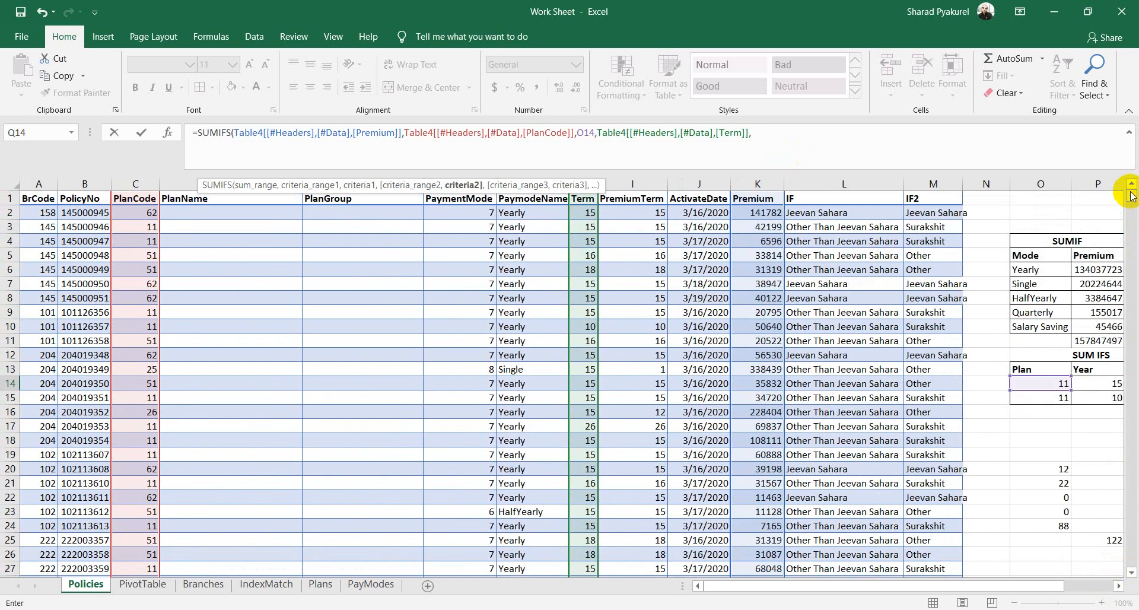
left_click(1113, 385)
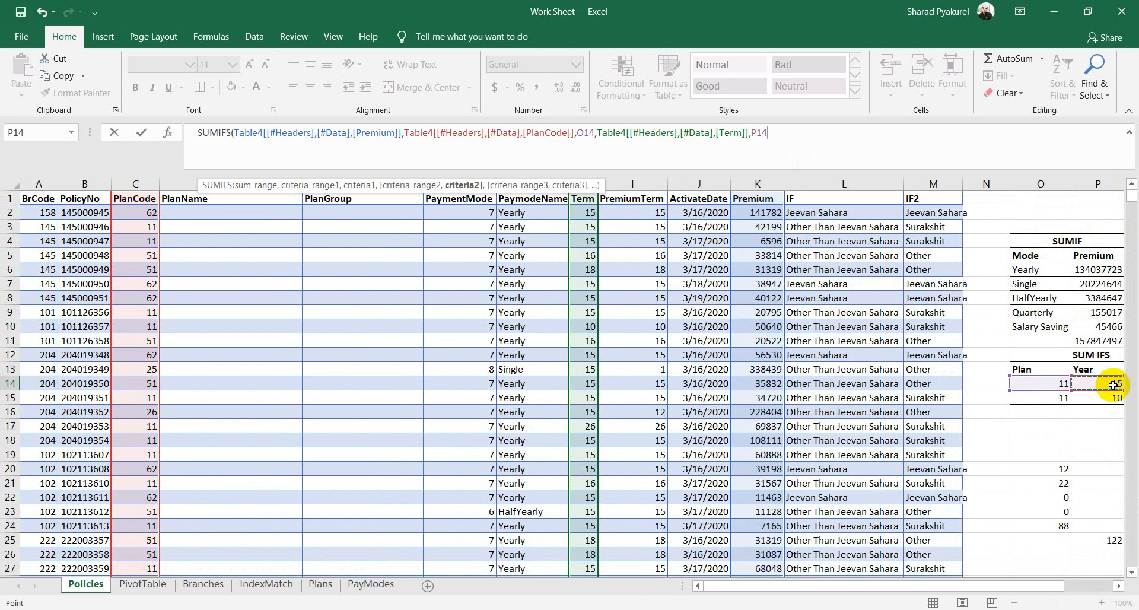
type(")")
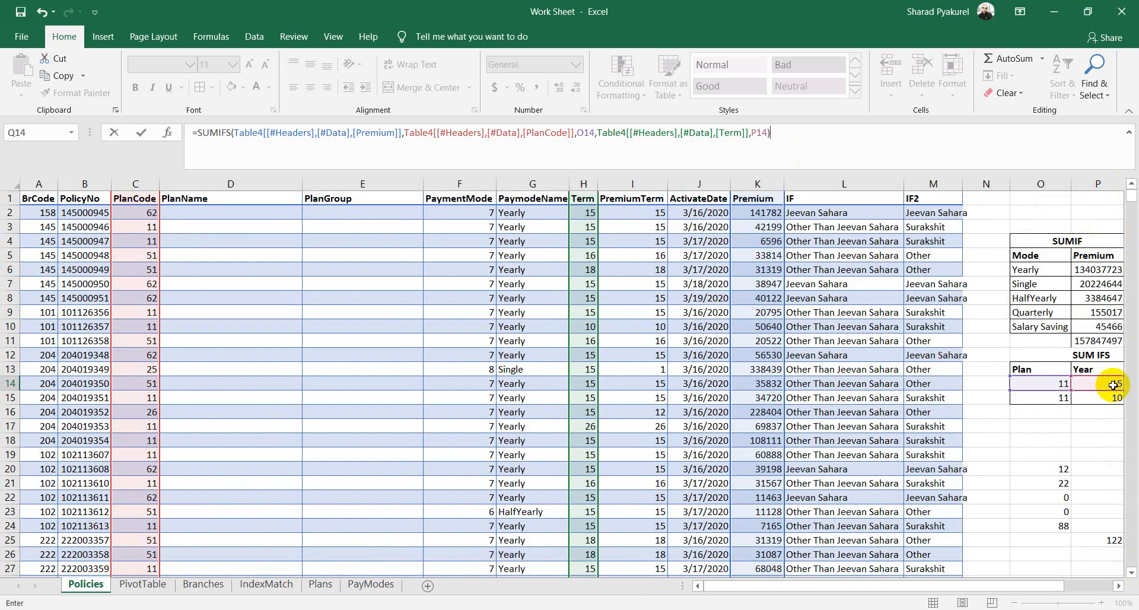
key("Return")
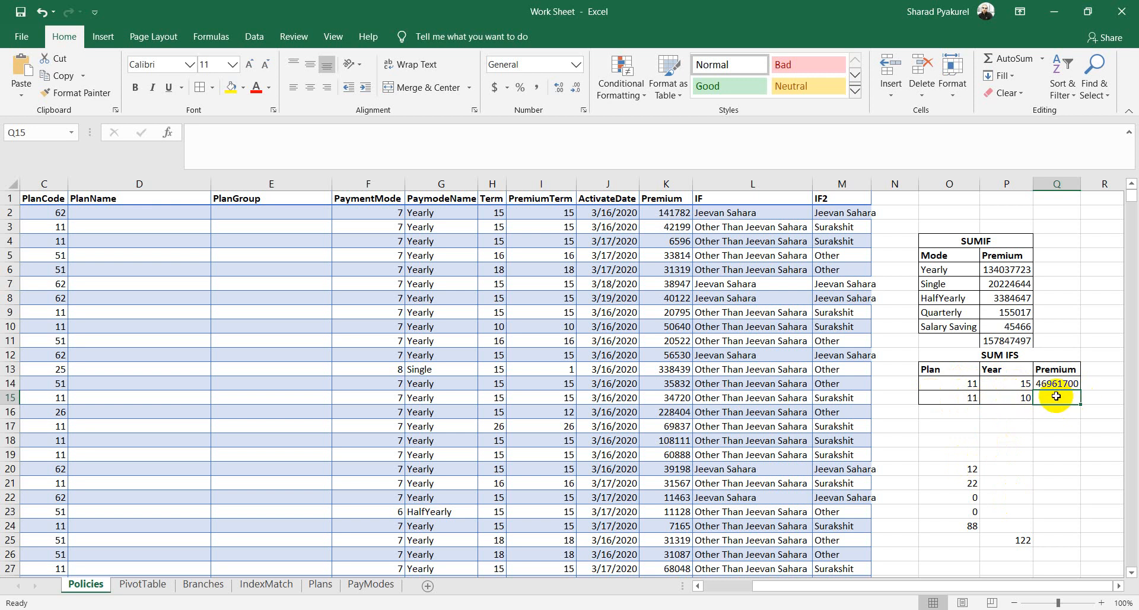
Step: In Q15, start a SUMIFS formula summing the Premium column, with PlanCode as the first criteria range
type("=")
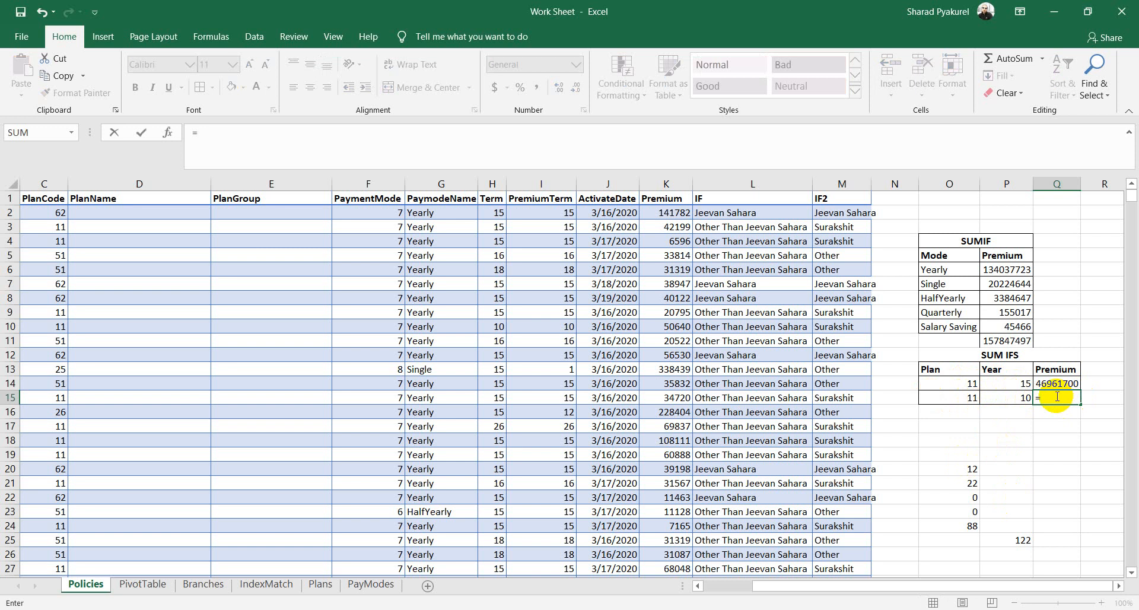
type("sumif")
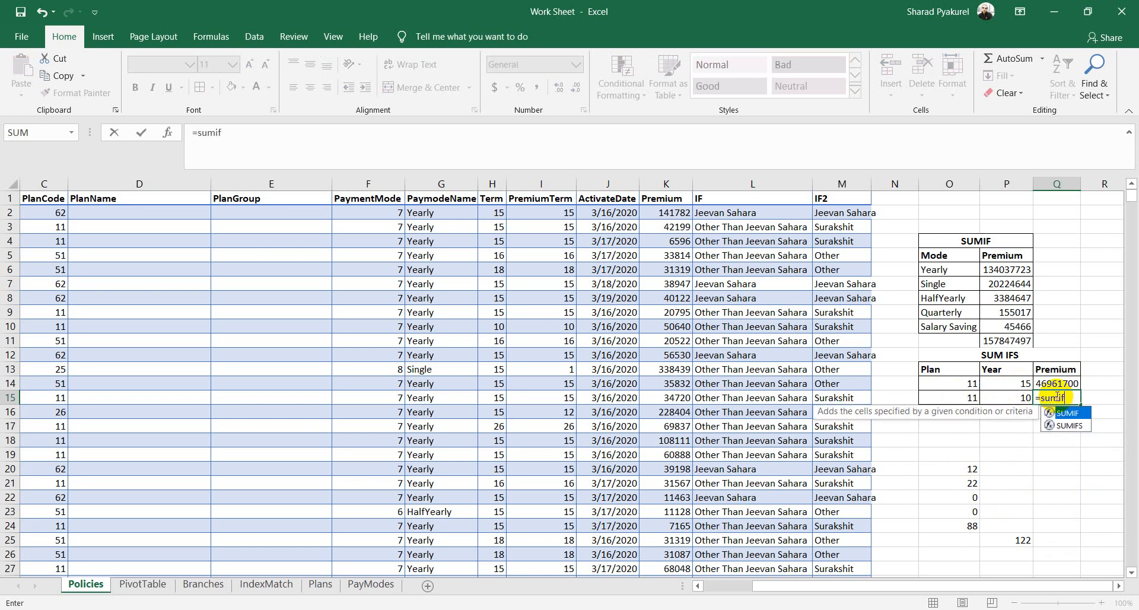
key("Down")
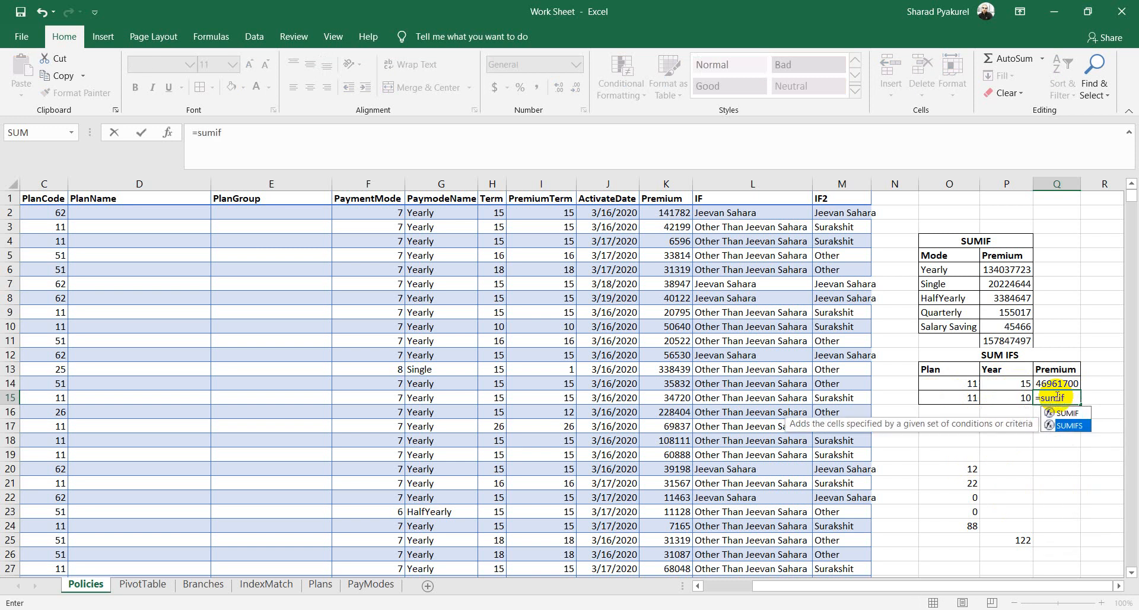
key("Tab")
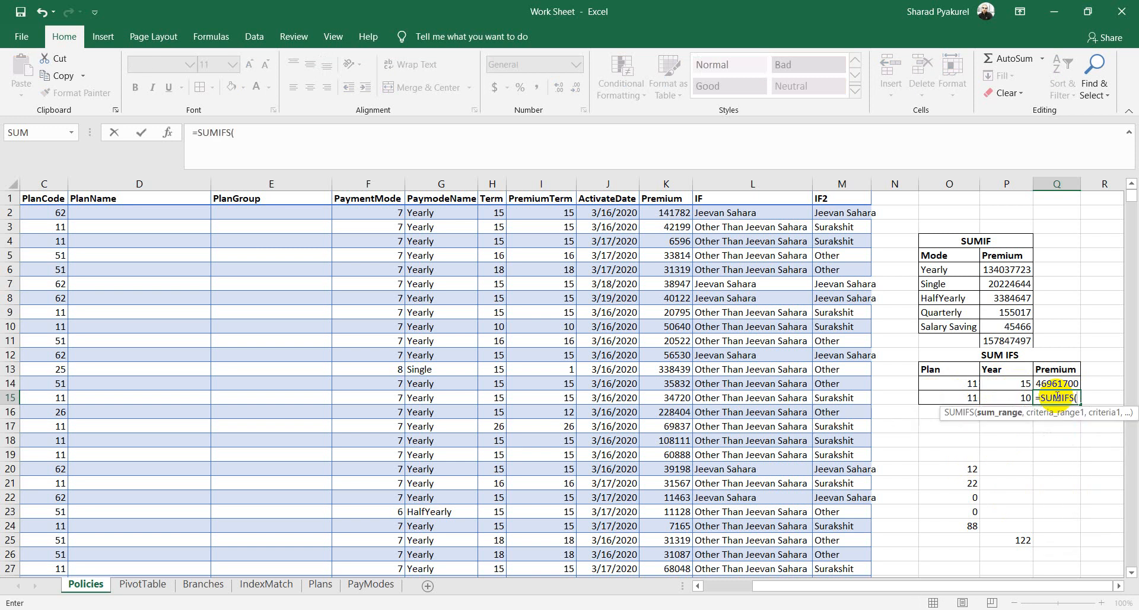
left_click(678, 202)
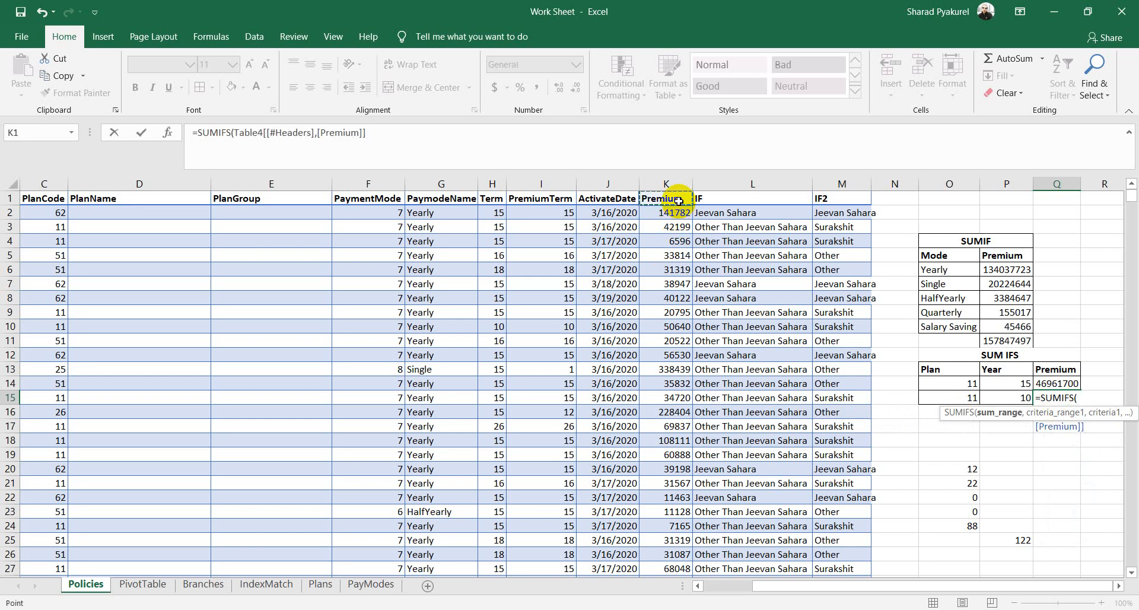
key("ctrl+shift+Down")
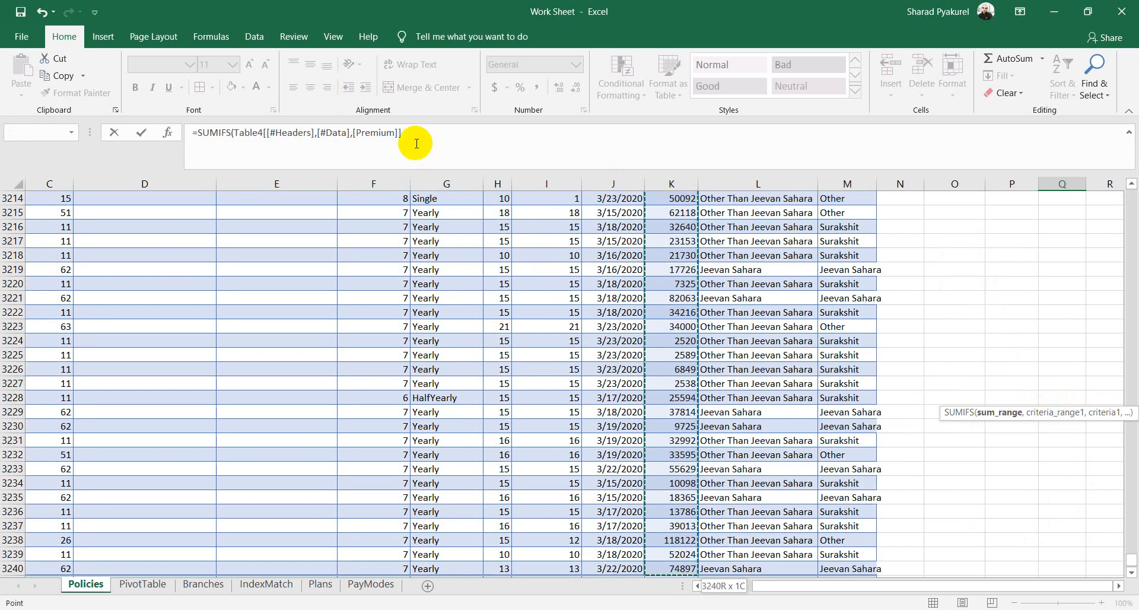
left_click(416, 143)
type(",")
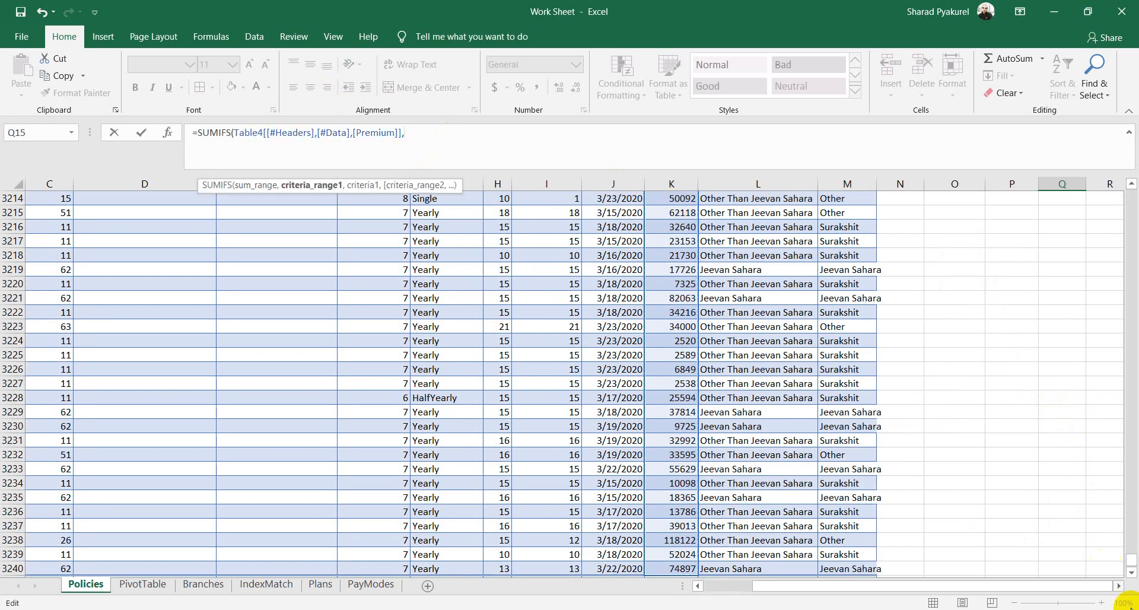
left_click_drag(1131, 561, 1136, 183)
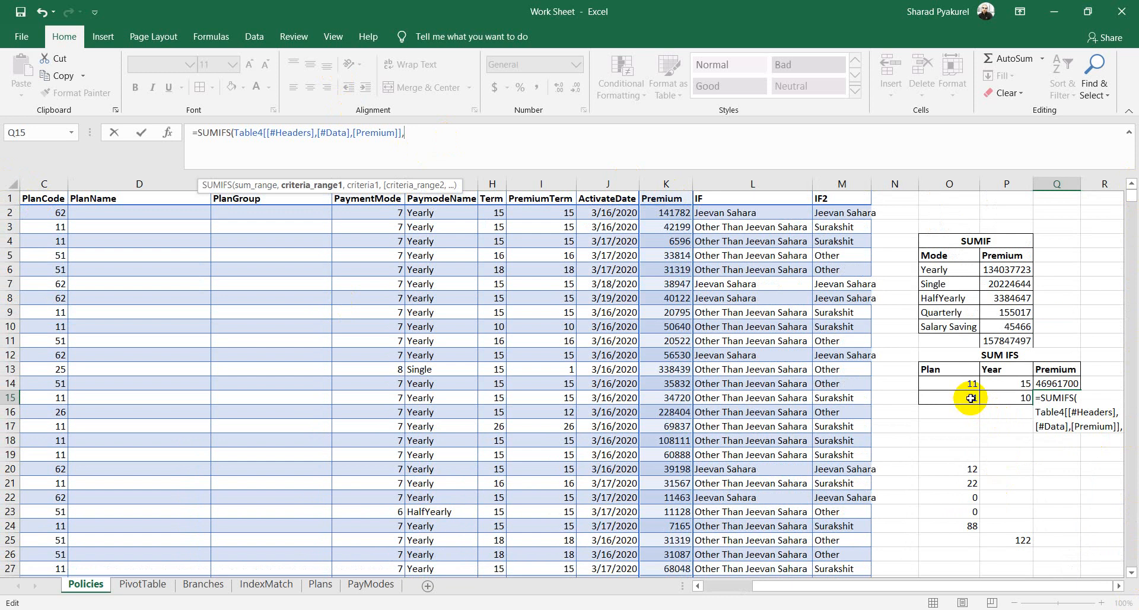
left_click(56, 201)
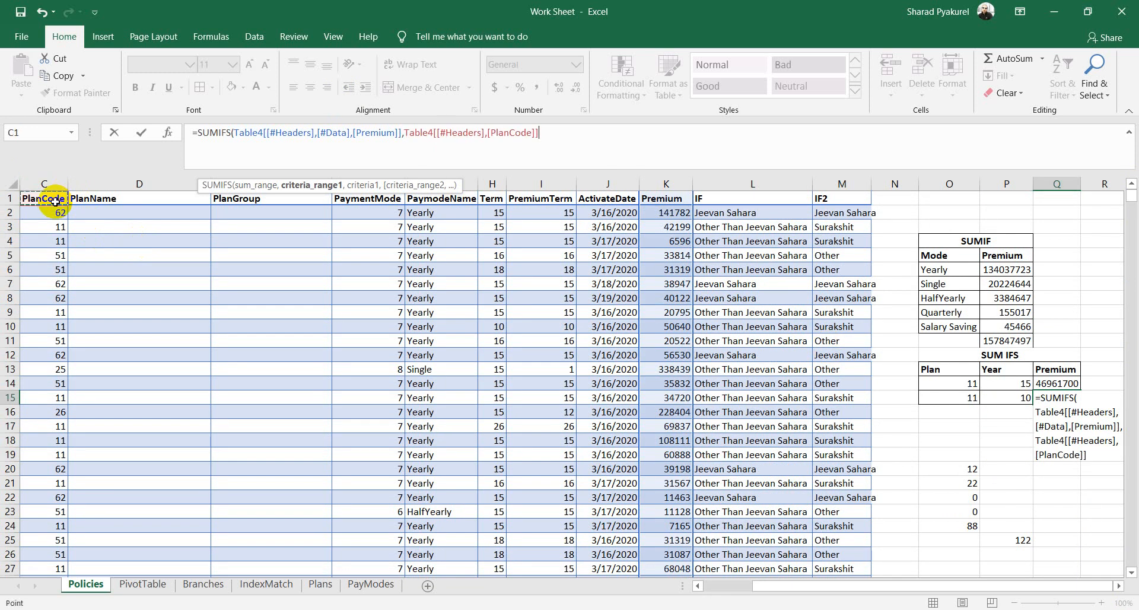
key("ctrl+shift+Down")
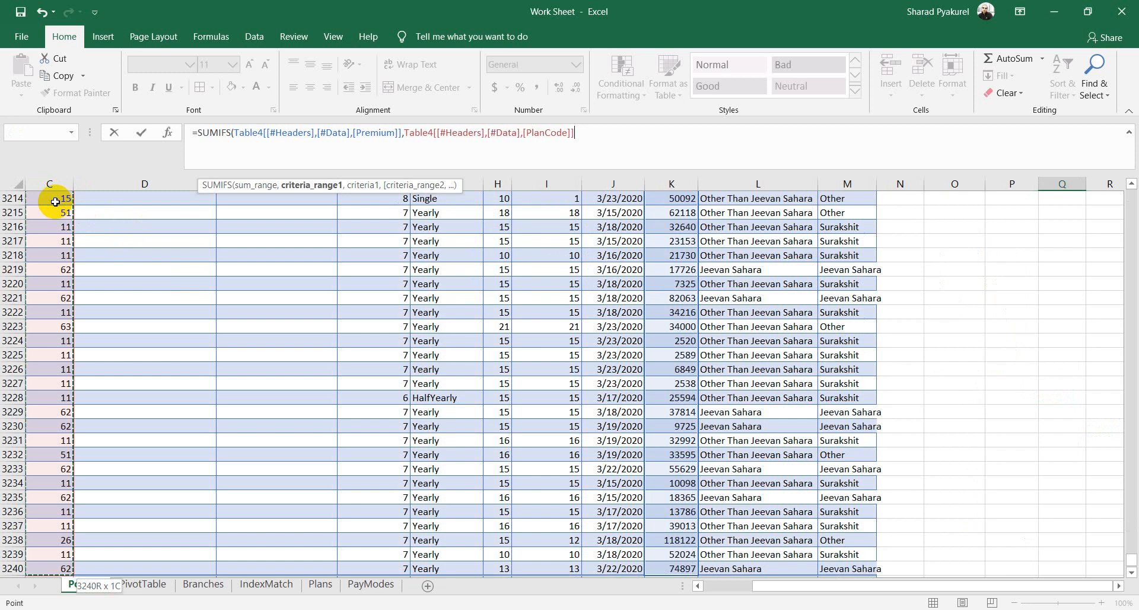
type(",")
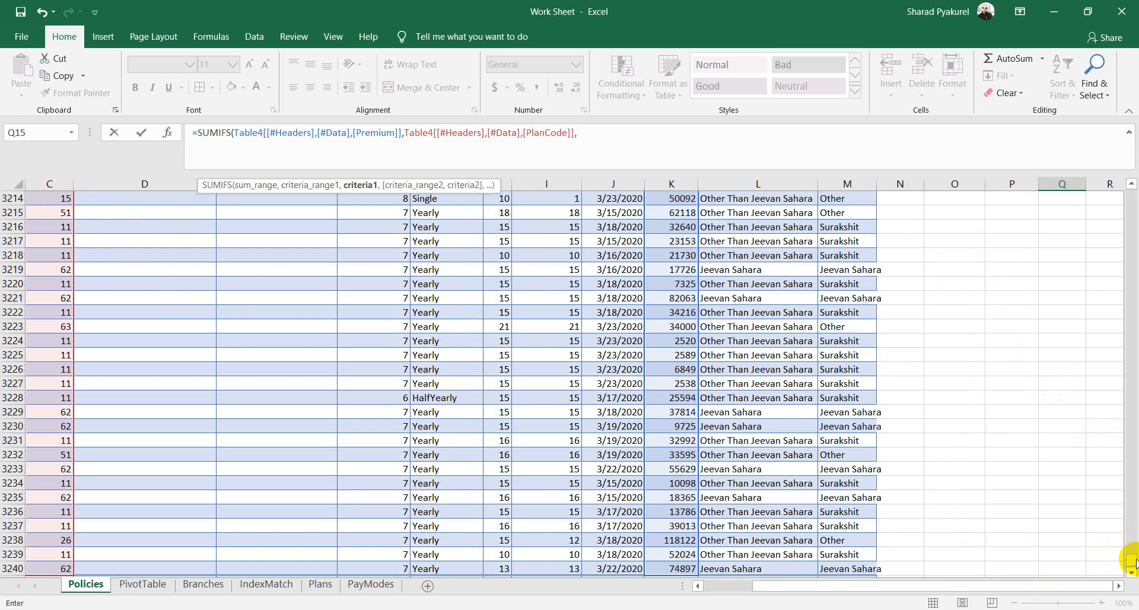
left_click_drag(1130, 560, 1130, 193)
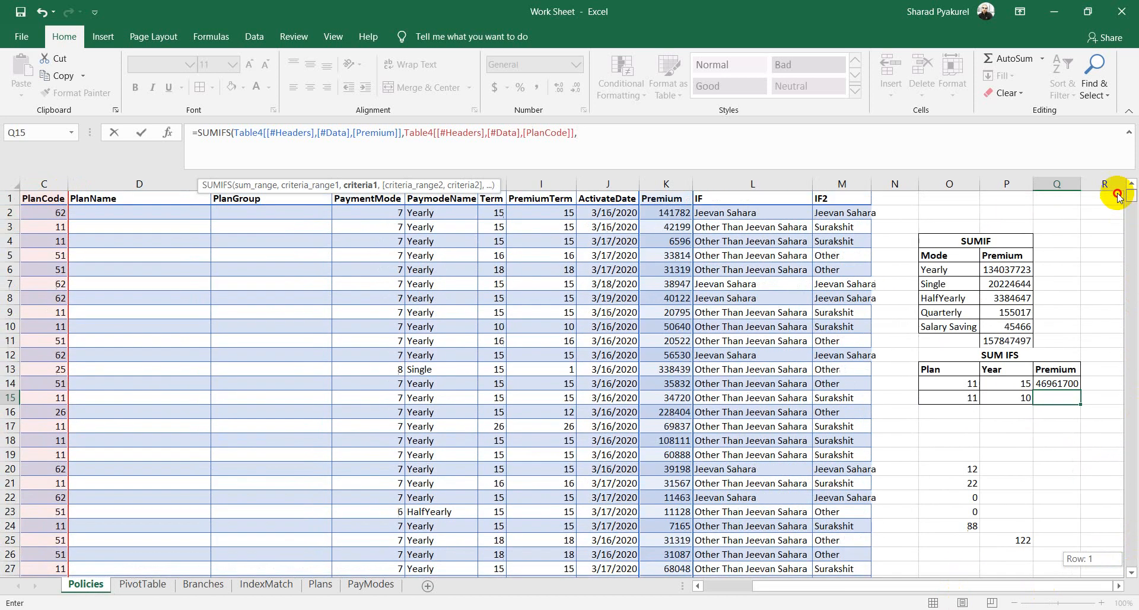
Step: Complete it with criteria Plan O15 (11) and Term column matching P15 (10), giving 4961779
left_click(953, 400)
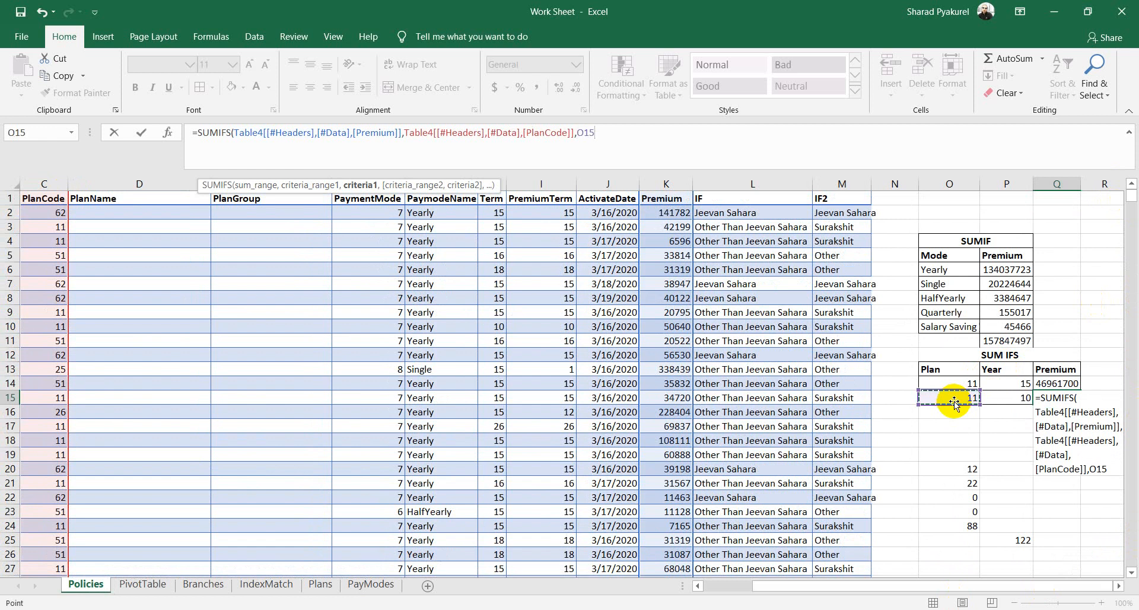
type(",")
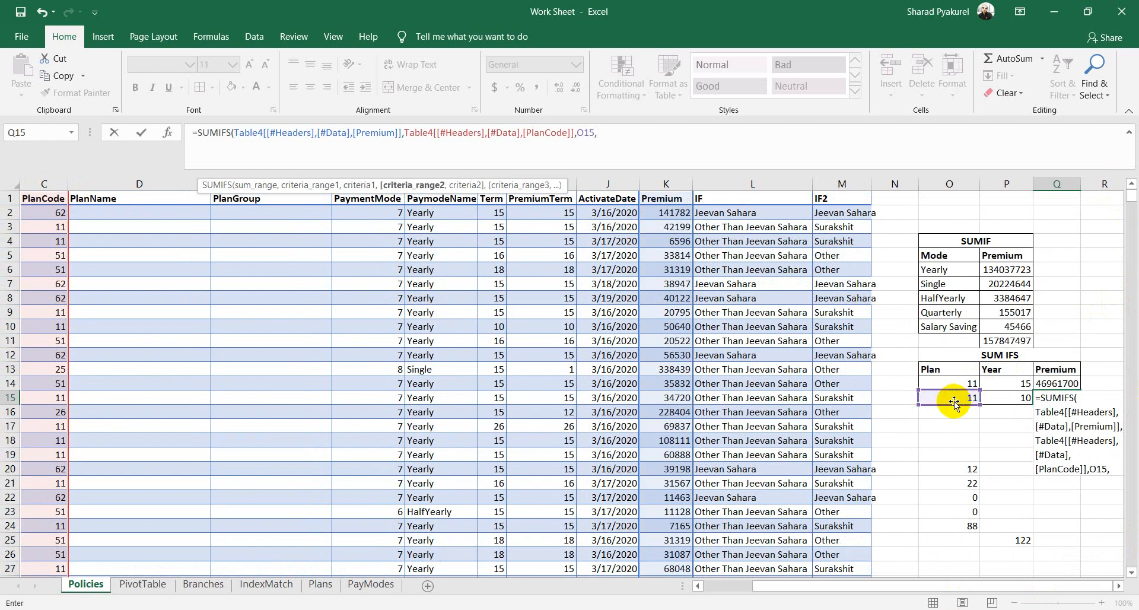
left_click(497, 202)
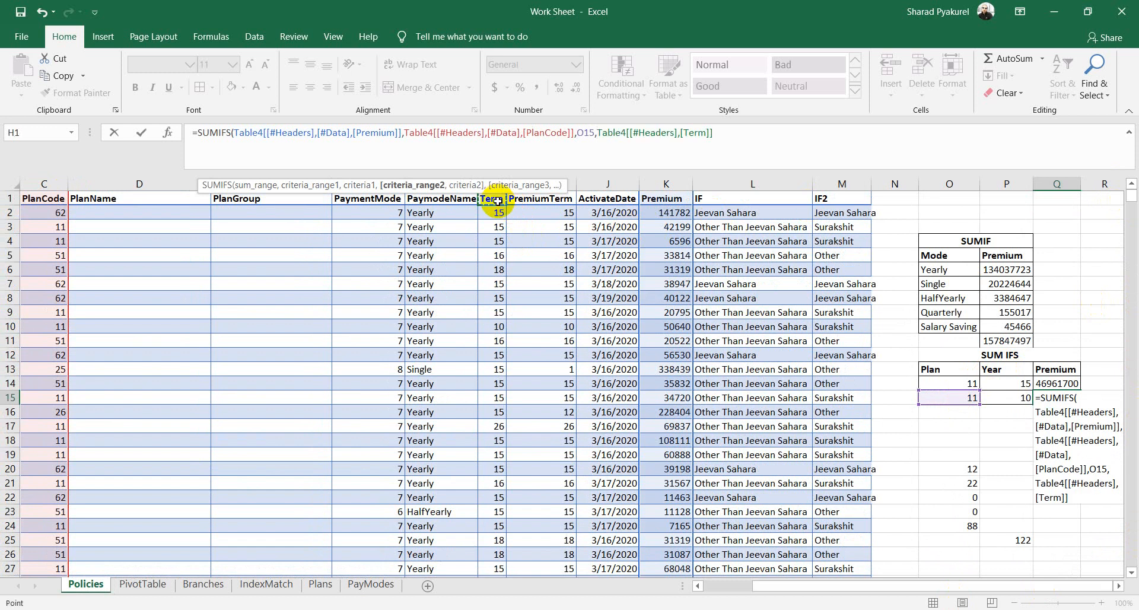
key("ctrl+shift+Down")
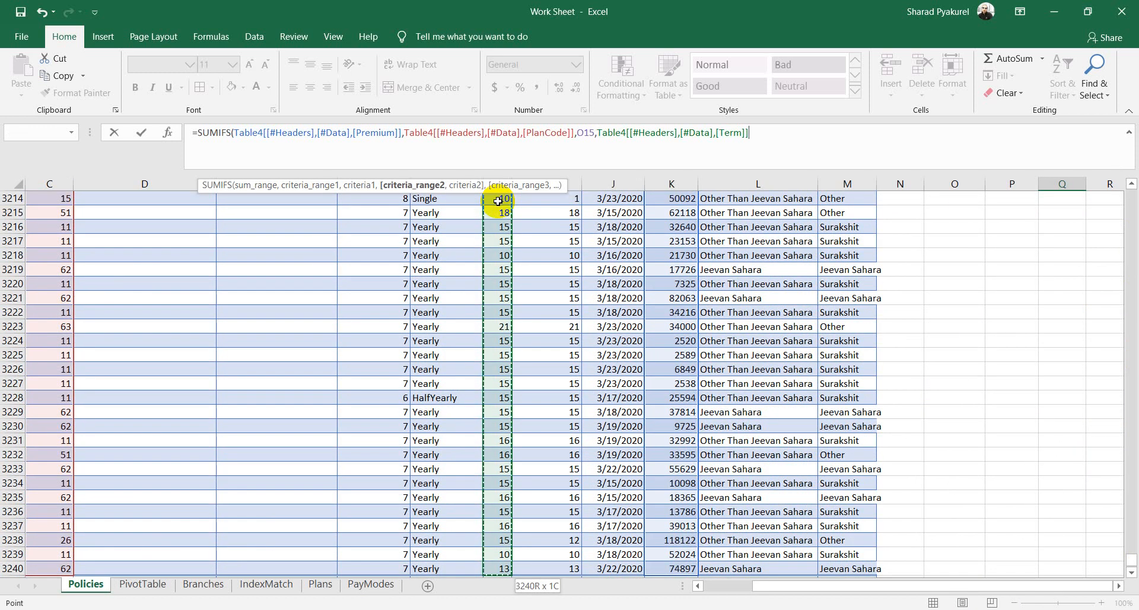
type(",")
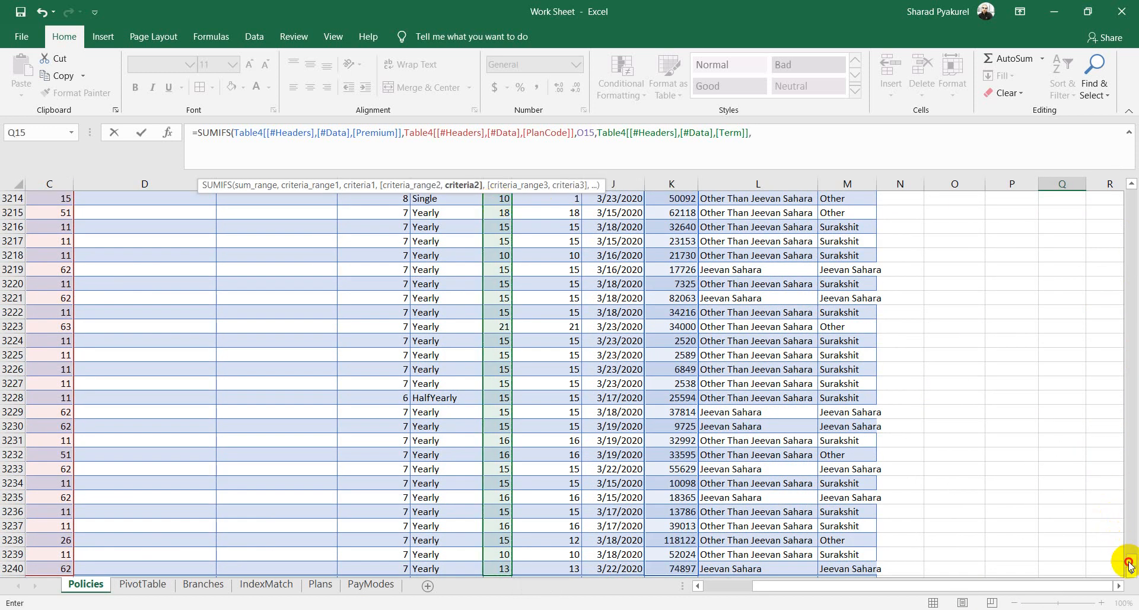
left_click_drag(1129, 564, 1132, 193)
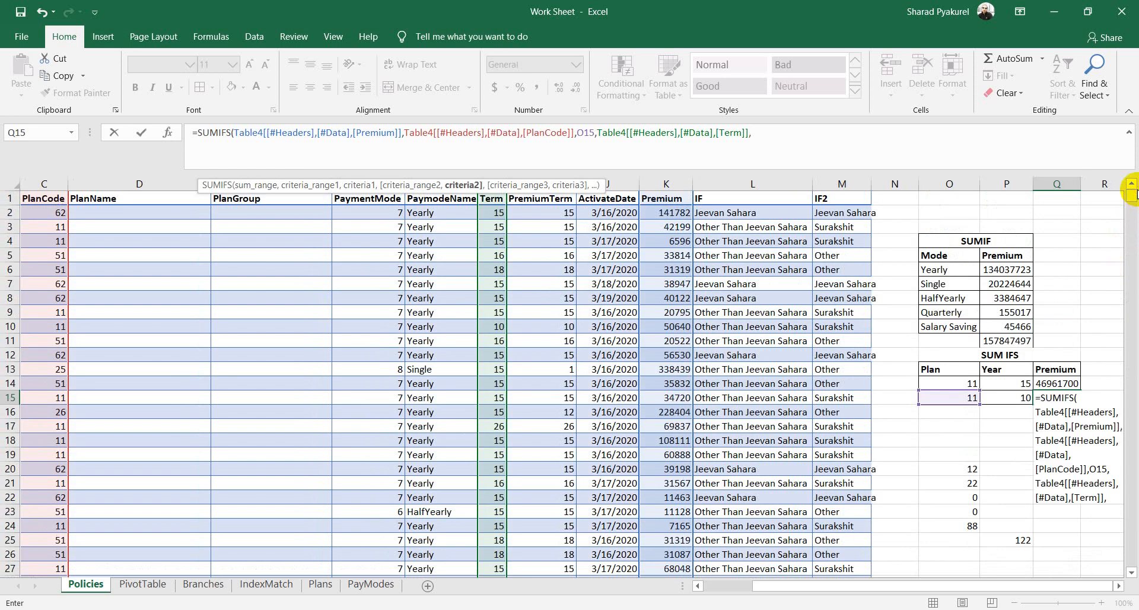
left_click(1012, 398)
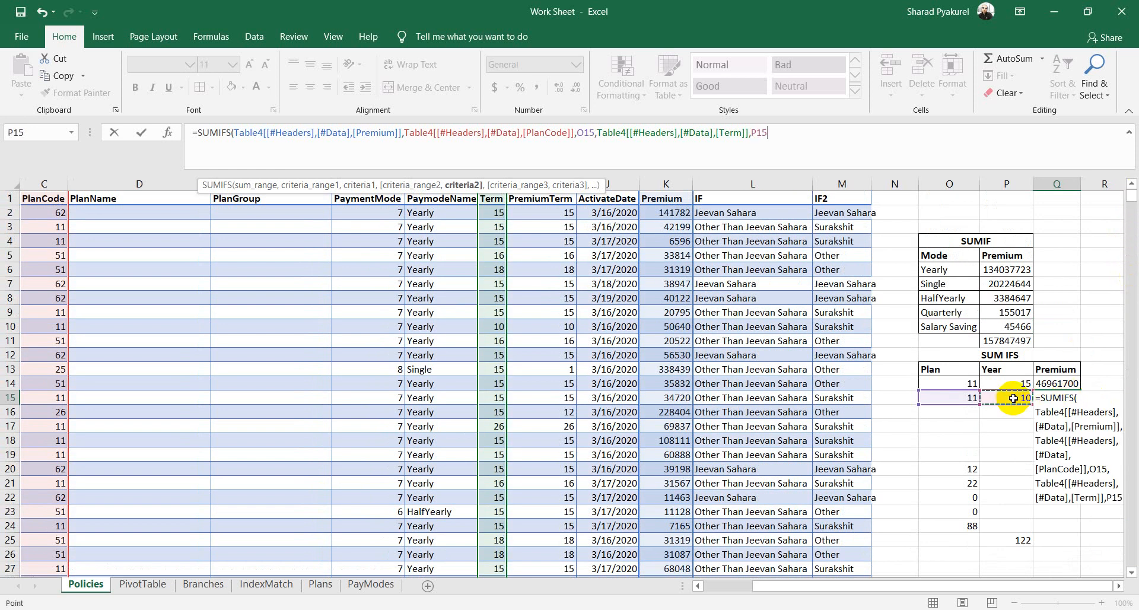
type(")")
key("Return")
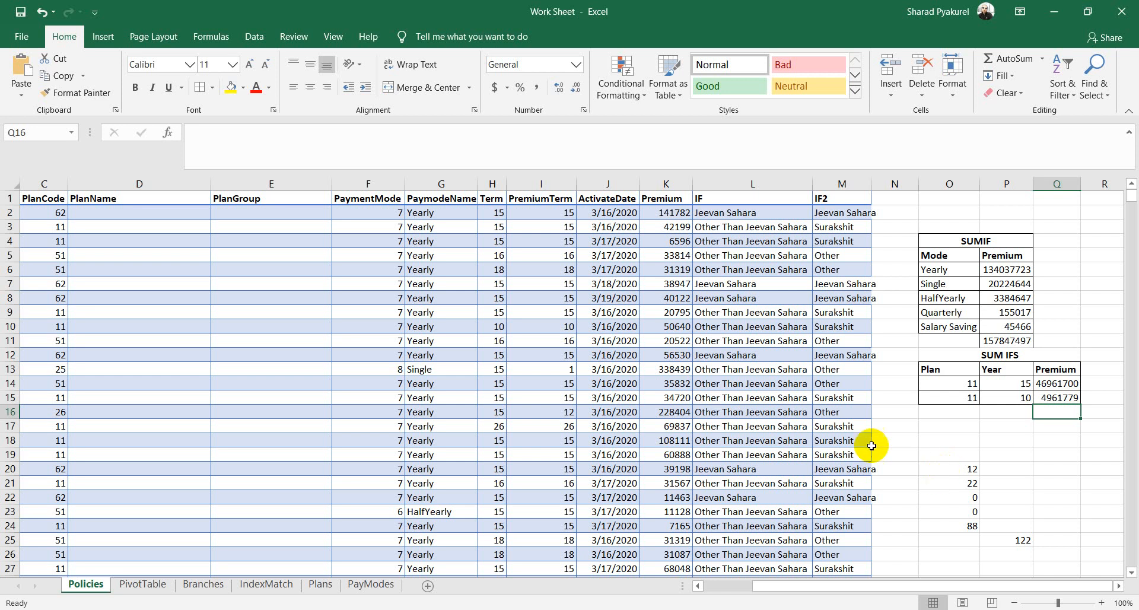
Step: Colour the VLOOKUP item on the Agenda slide red, then minimize PowerPoint back to Excel
left_click(567, 609)
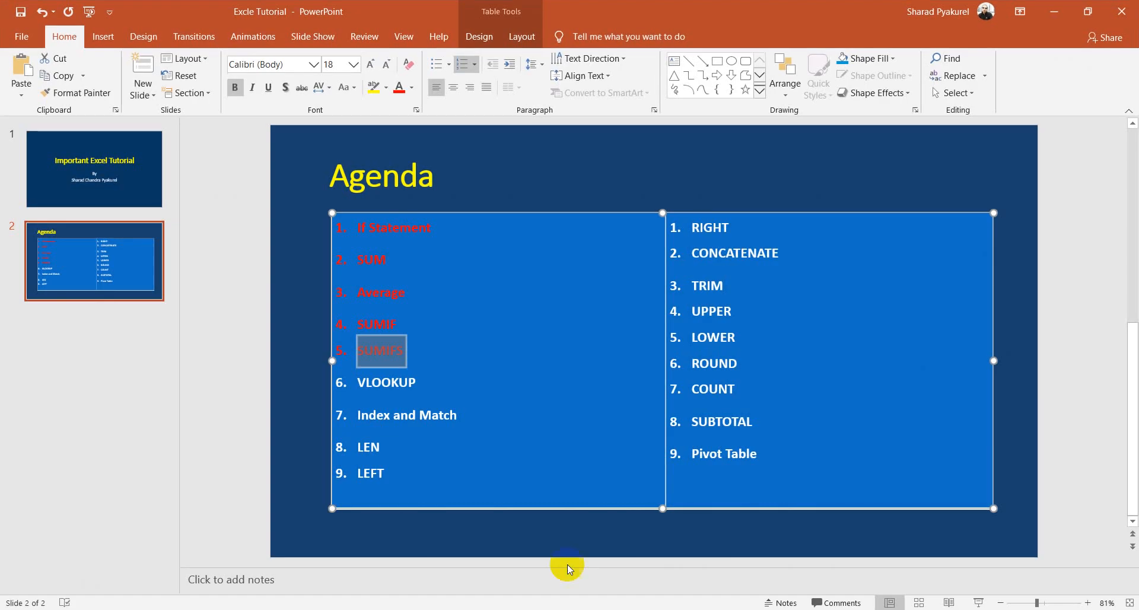
left_click(453, 386)
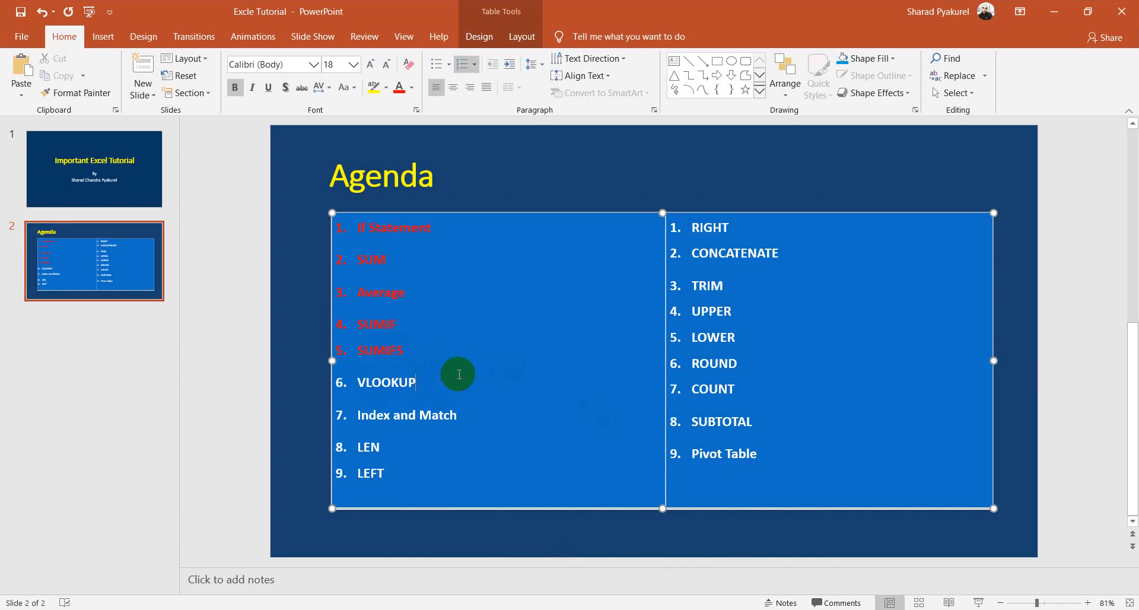
double_click(429, 384)
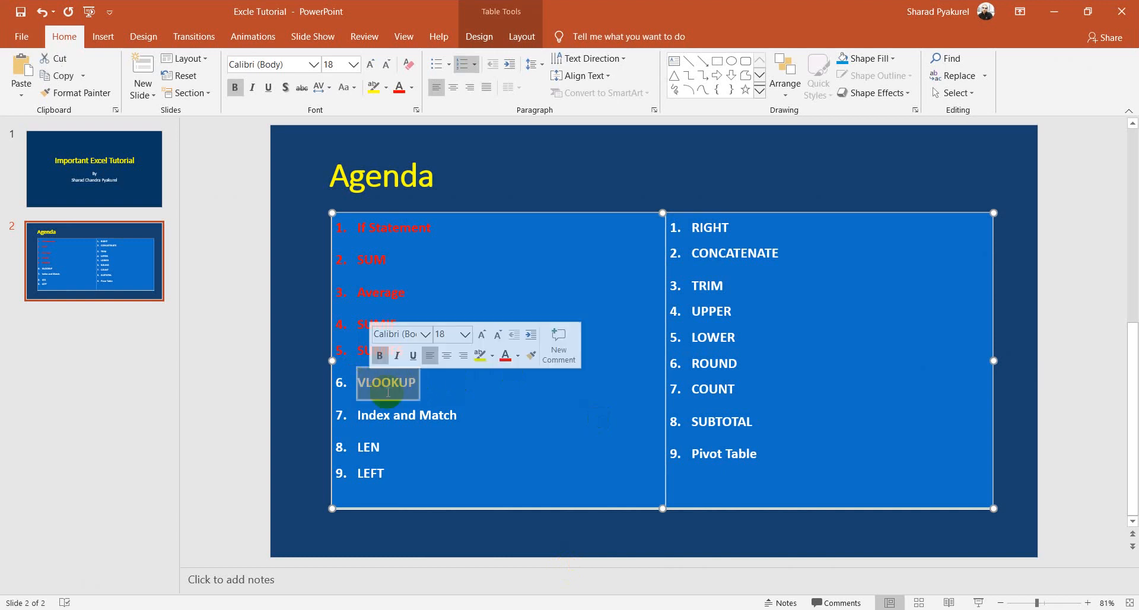
left_click(399, 87)
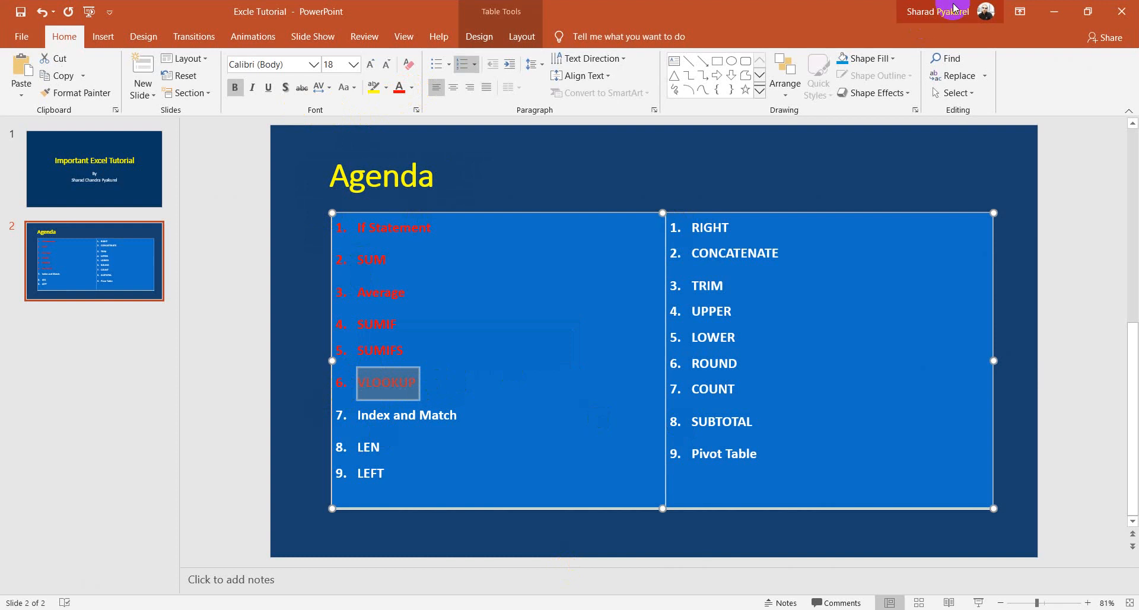
left_click(1055, 12)
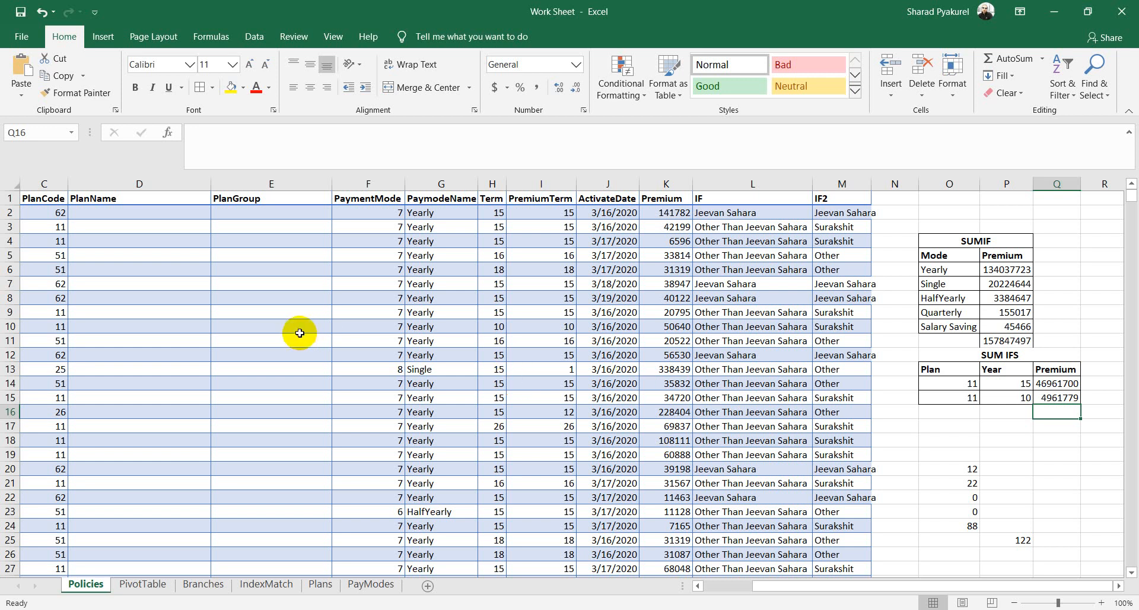
left_click(349, 267)
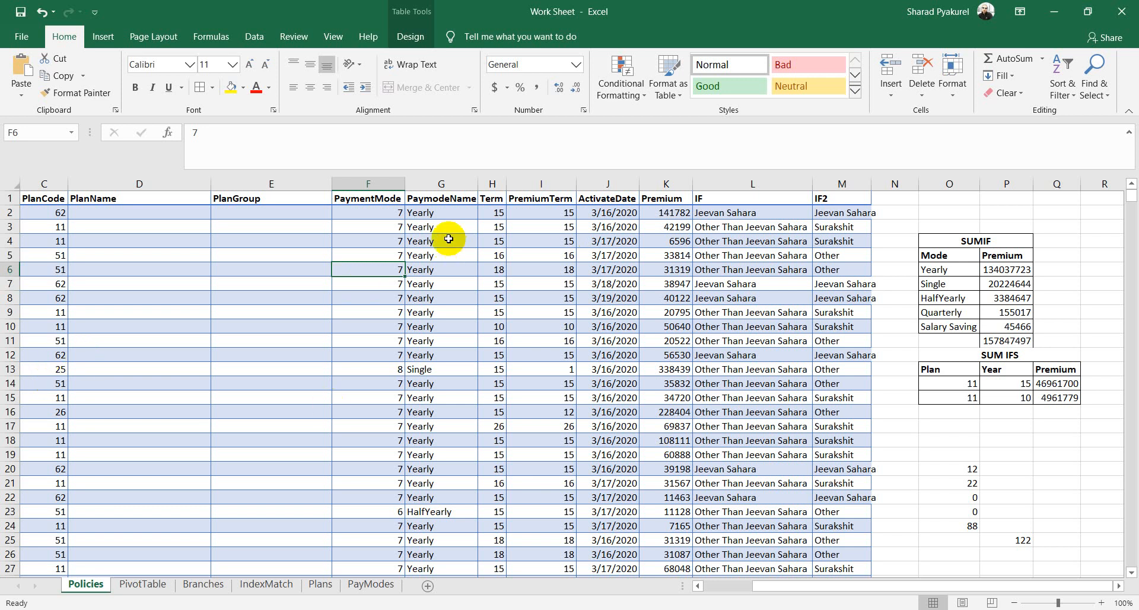
left_click_drag(543, 198, 557, 255)
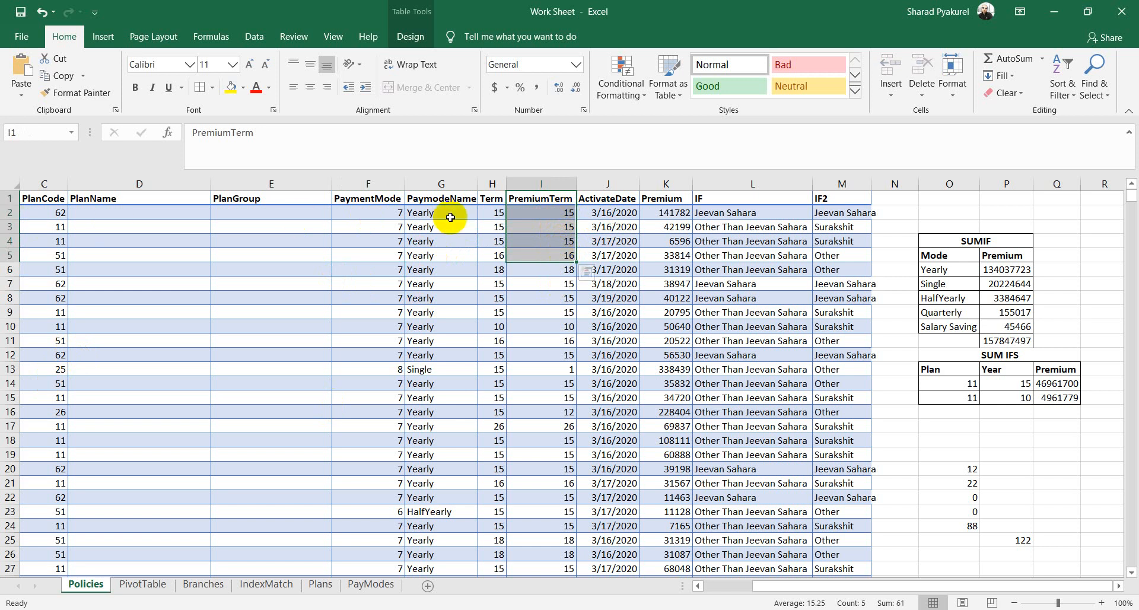
left_click(673, 326)
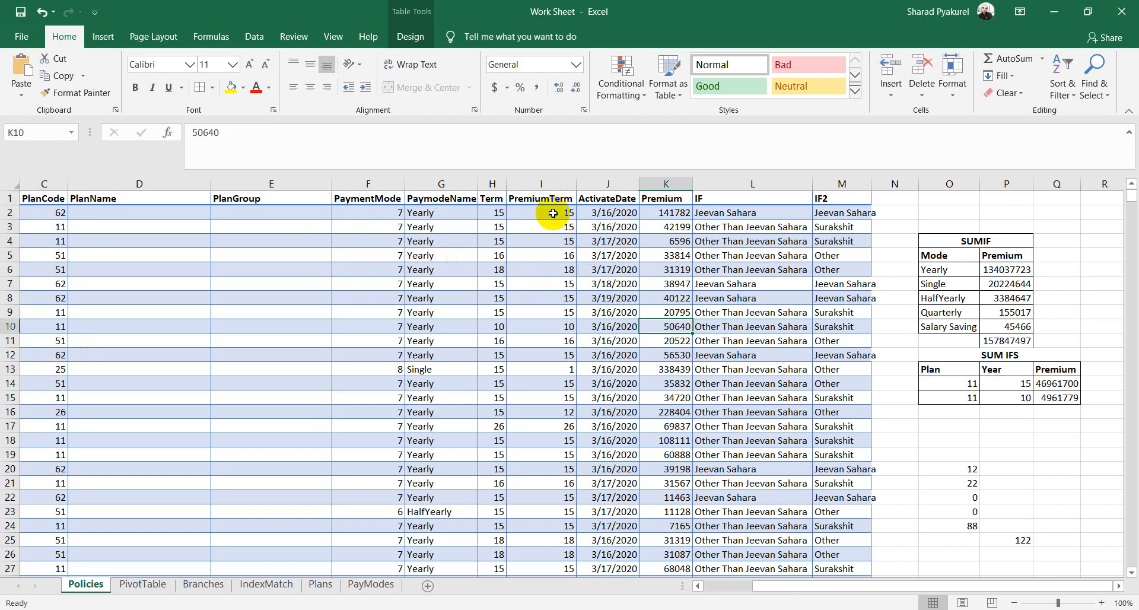
left_click_drag(547, 198, 726, 521)
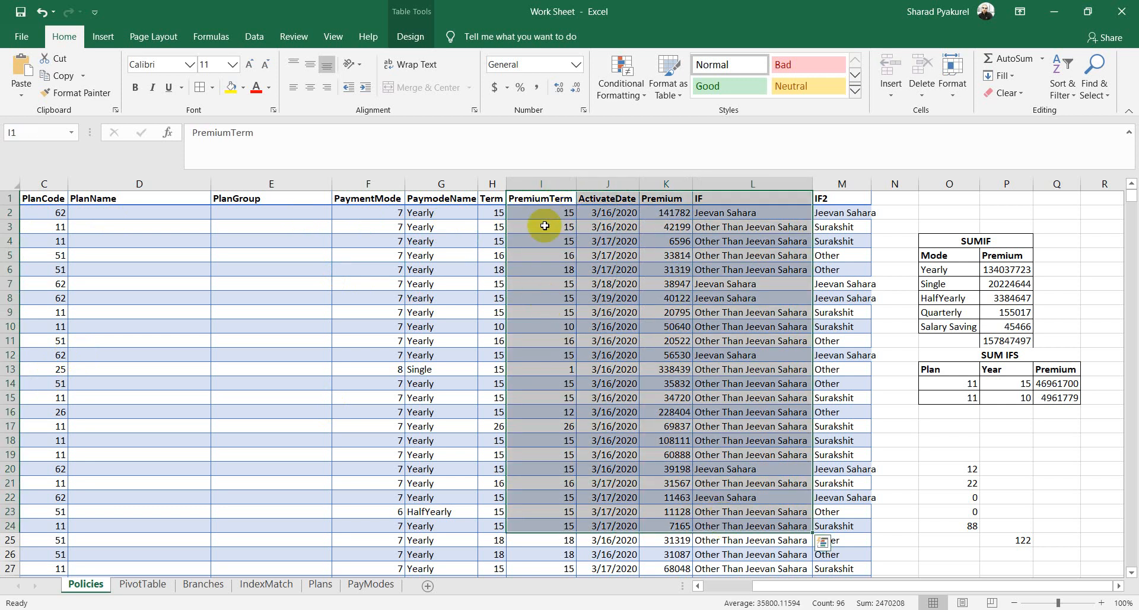
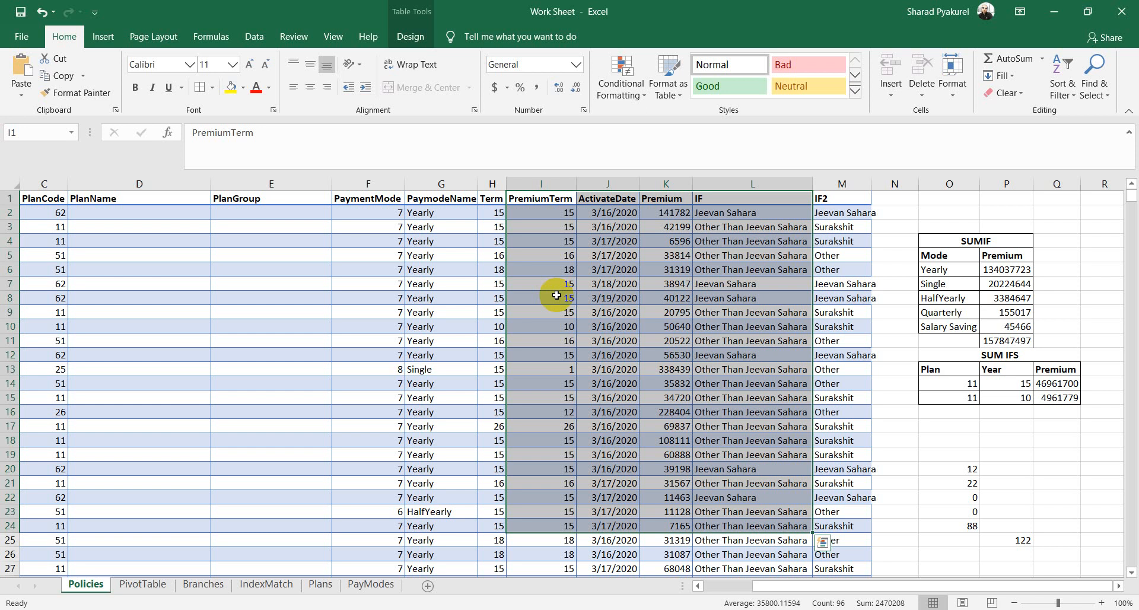
Step: Clear the column selection, scroll back to columns A–G, and inspect the PlanCode, PlanName and PlanGroup cells
left_click(556, 295)
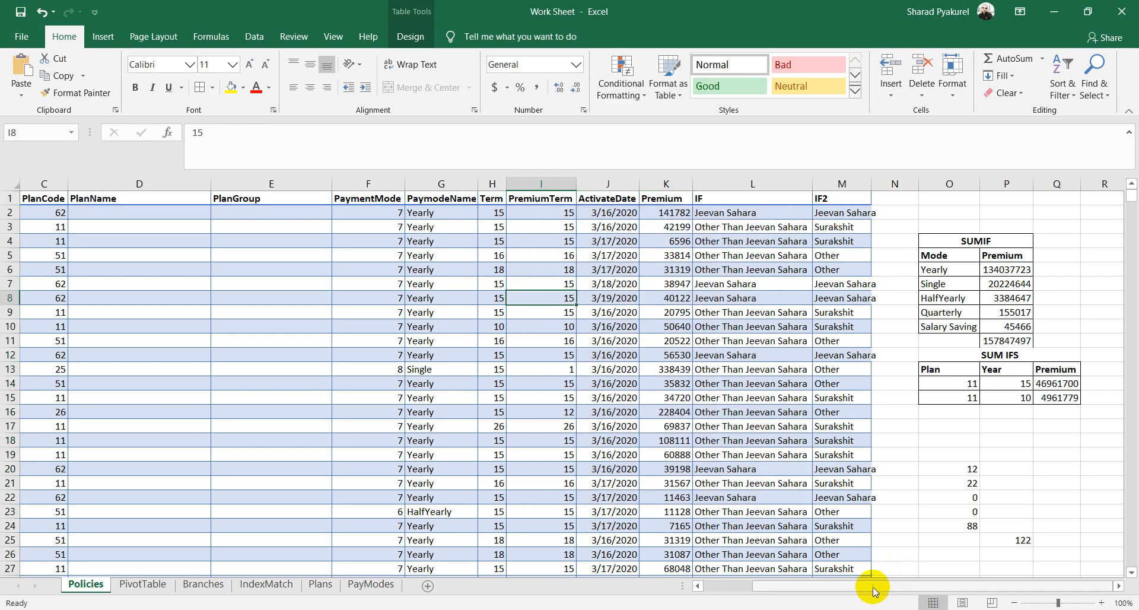
left_click_drag(873, 590, 791, 588)
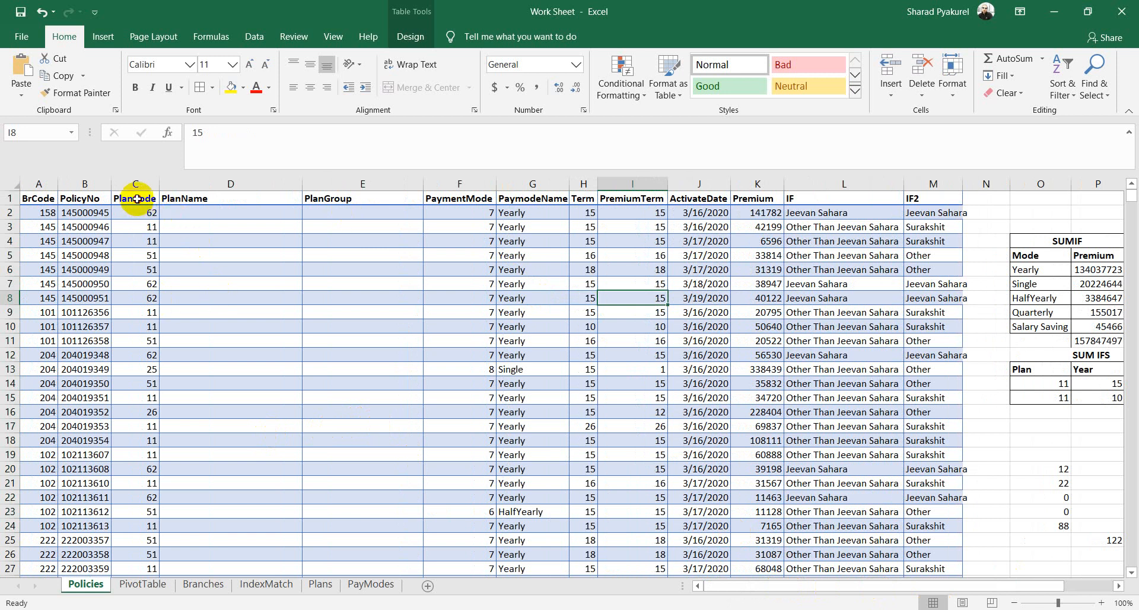
left_click_drag(139, 198, 152, 399)
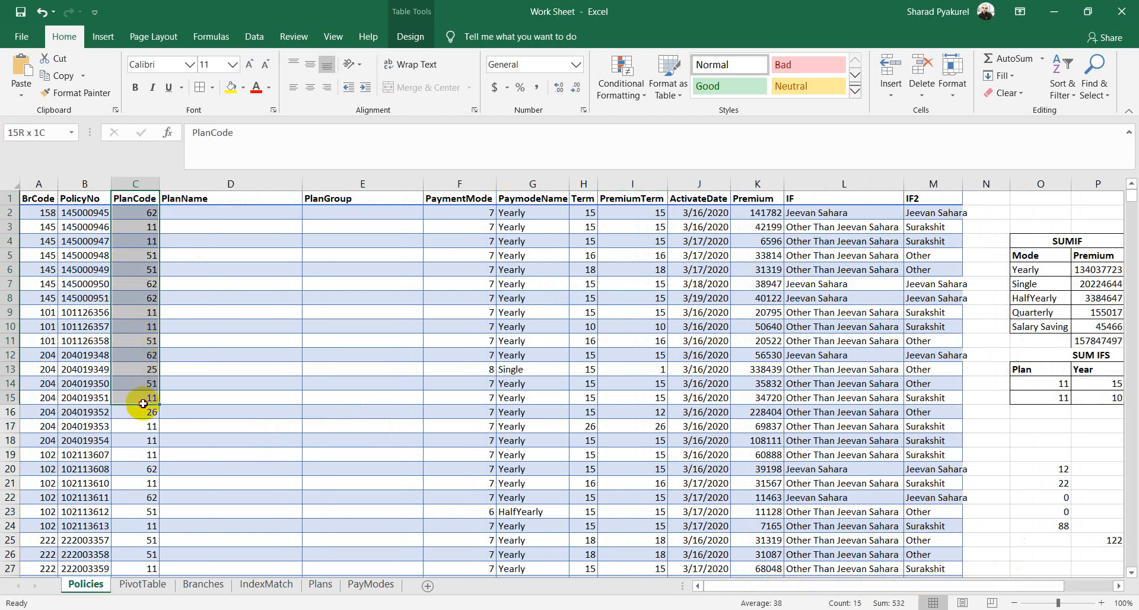
left_click(237, 272)
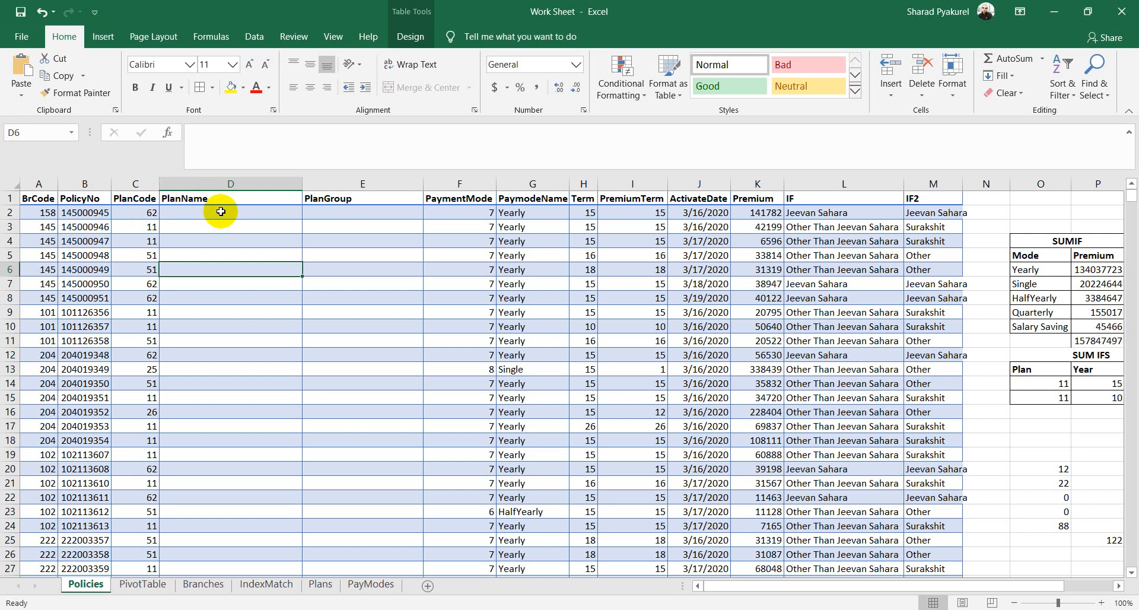
left_click(223, 212)
left_click(351, 212)
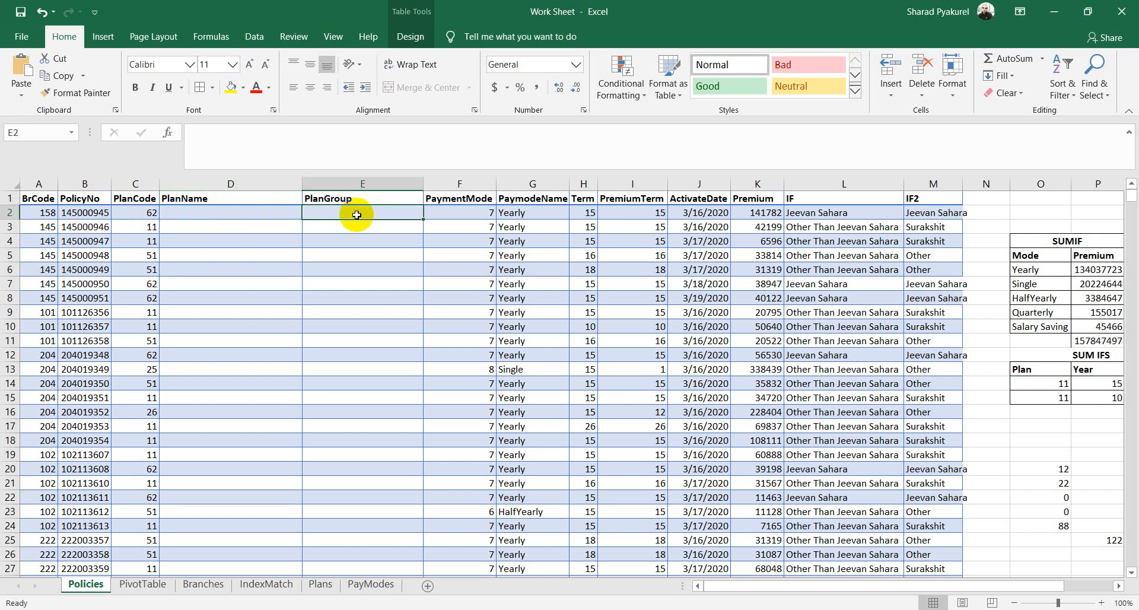
Step: Review row 2's PaymentMode value and the VLOOKUP formula behind PaymodeName
left_click(473, 214)
left_click(540, 214)
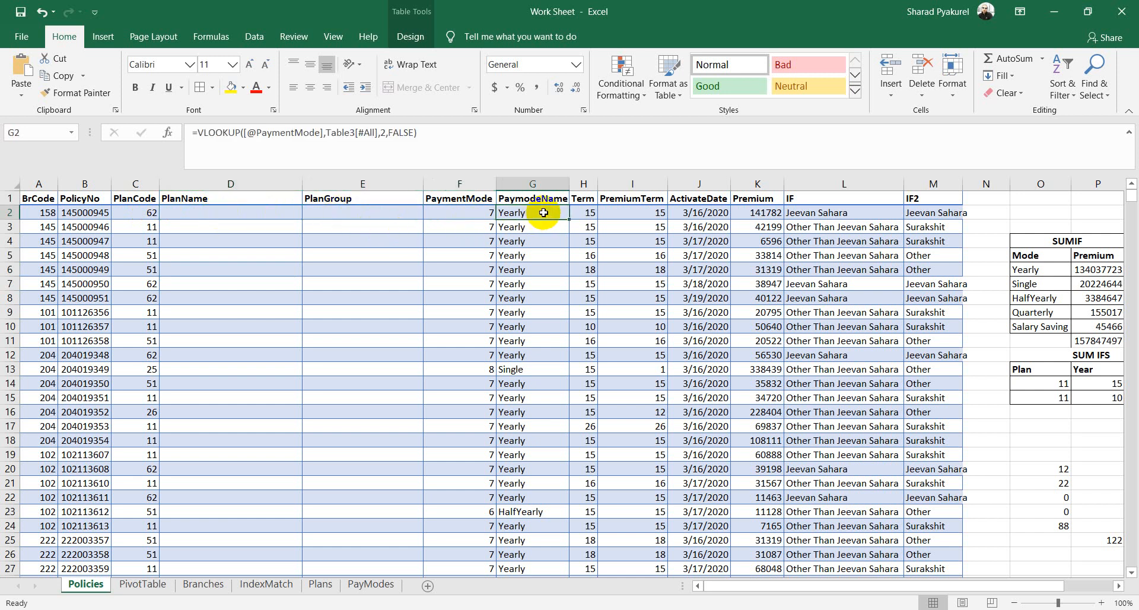
left_click(467, 215)
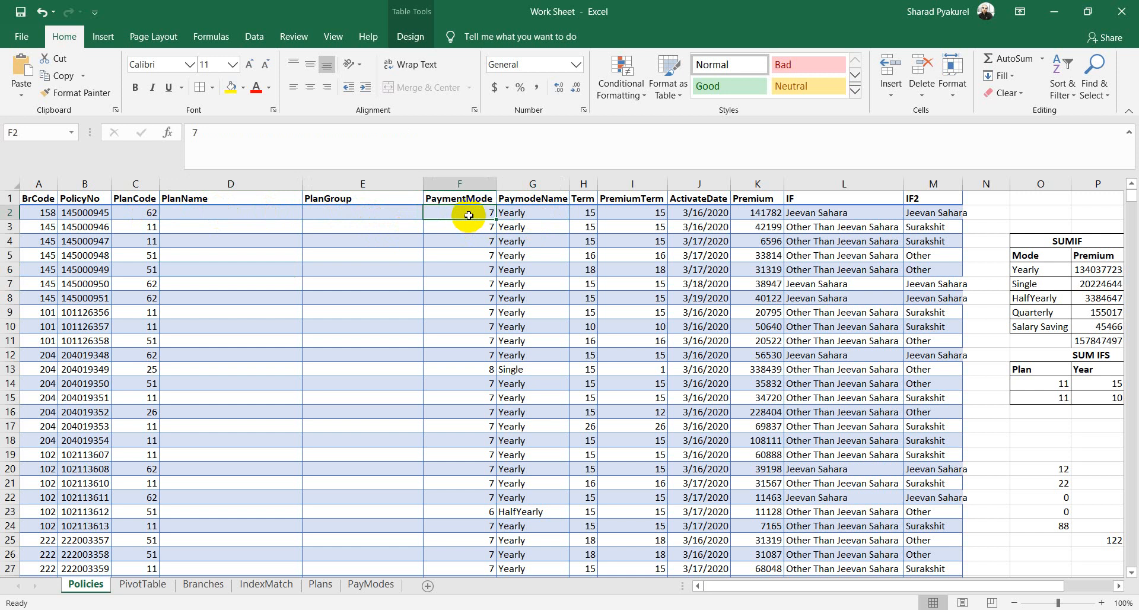
left_click(528, 215)
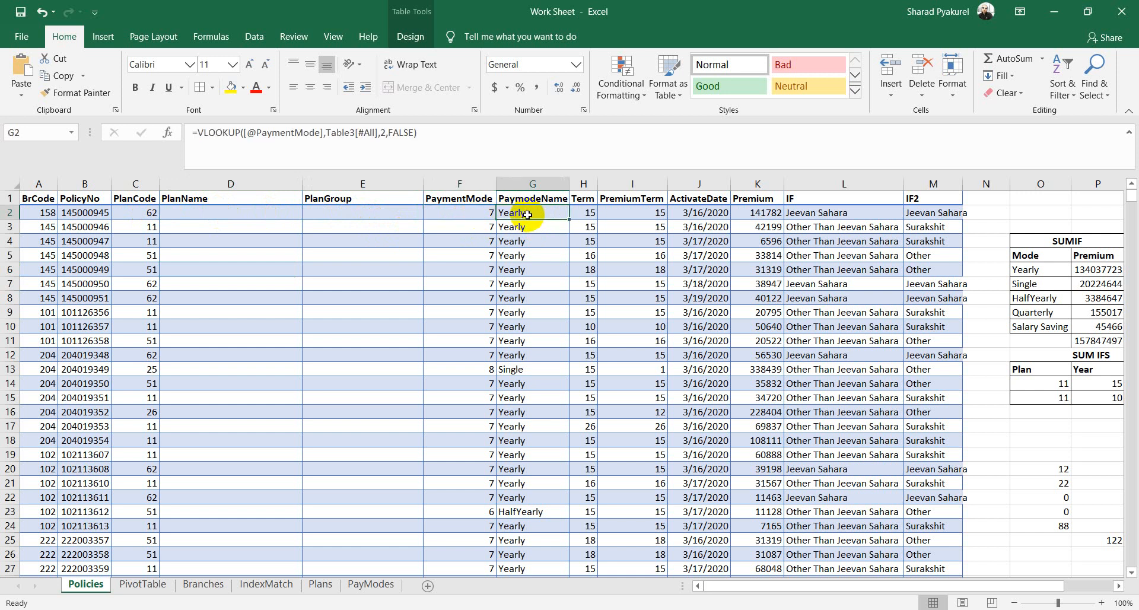
Step: Check the empty PlanName and PlanGroup cells for PlanCode 62, then go to the Plans sheet
left_click(229, 215)
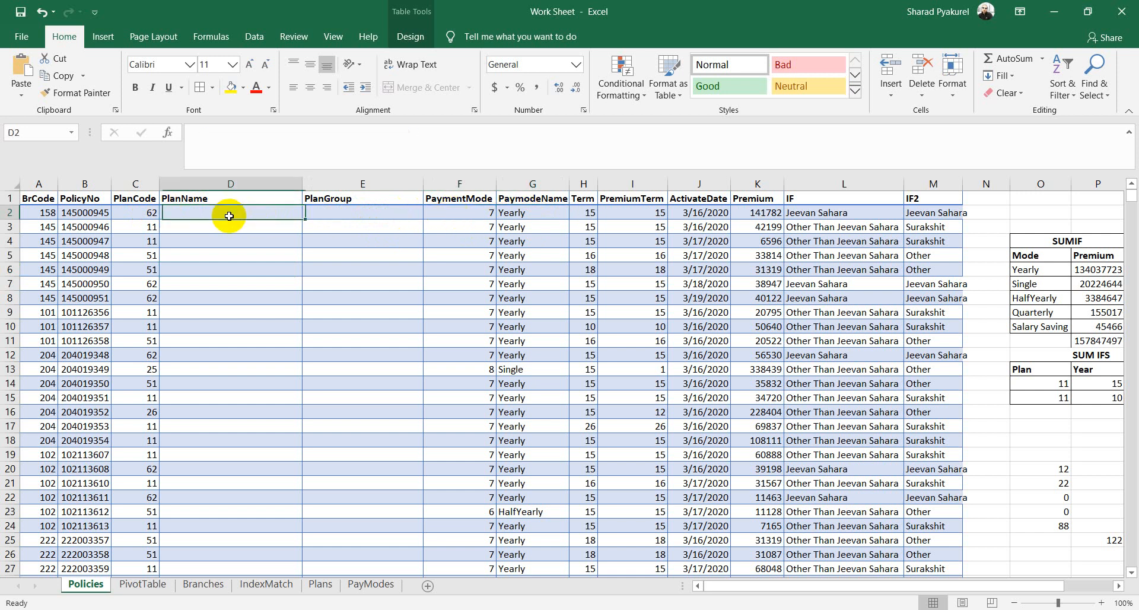
left_click(339, 218)
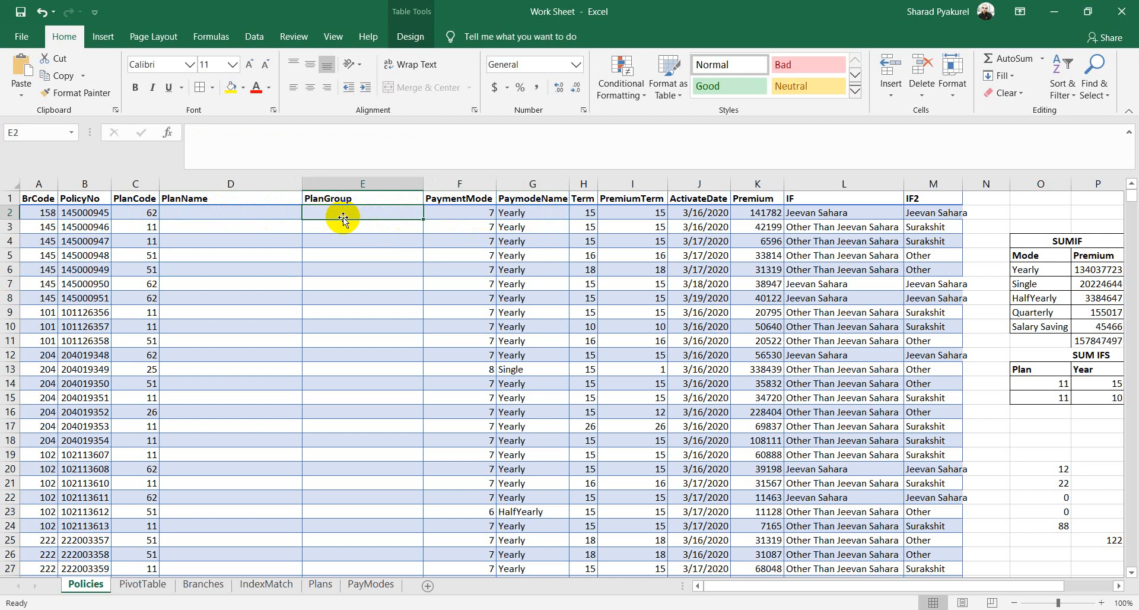
left_click(146, 212)
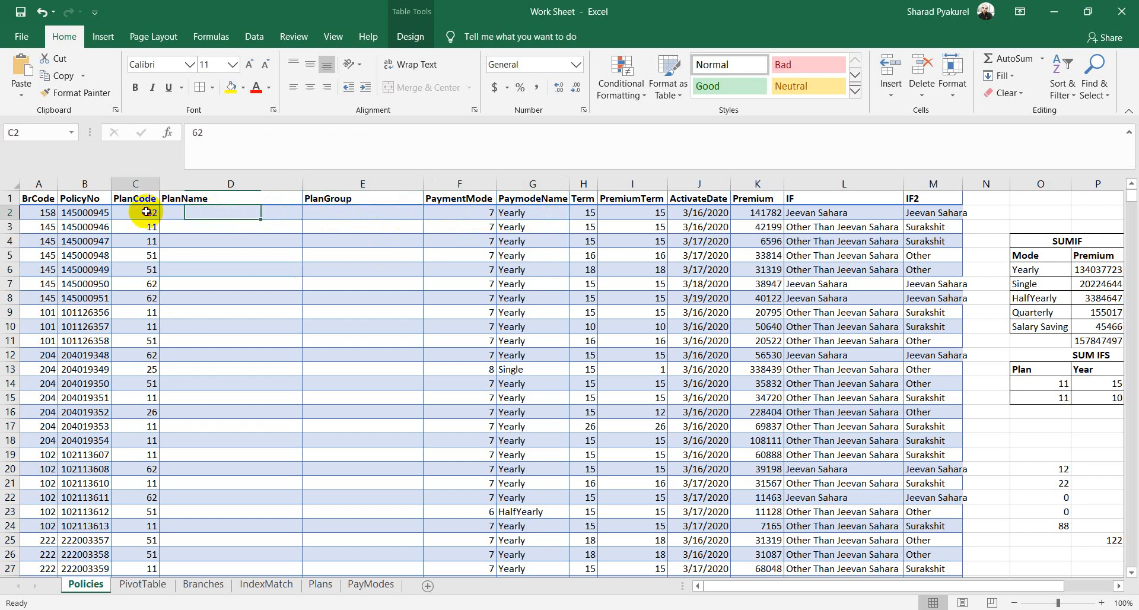
left_click(318, 586)
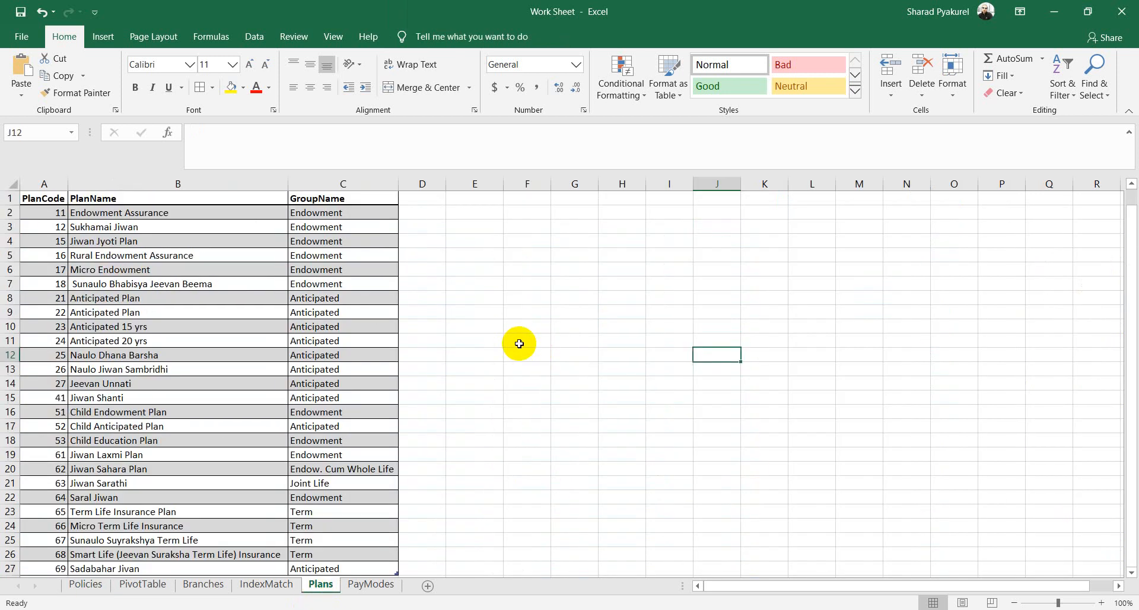
Step: Inspect plan code 12, its name Sukhamai Jiwan and its Endowment group in the Plans table
left_click(47, 227)
left_click(177, 225)
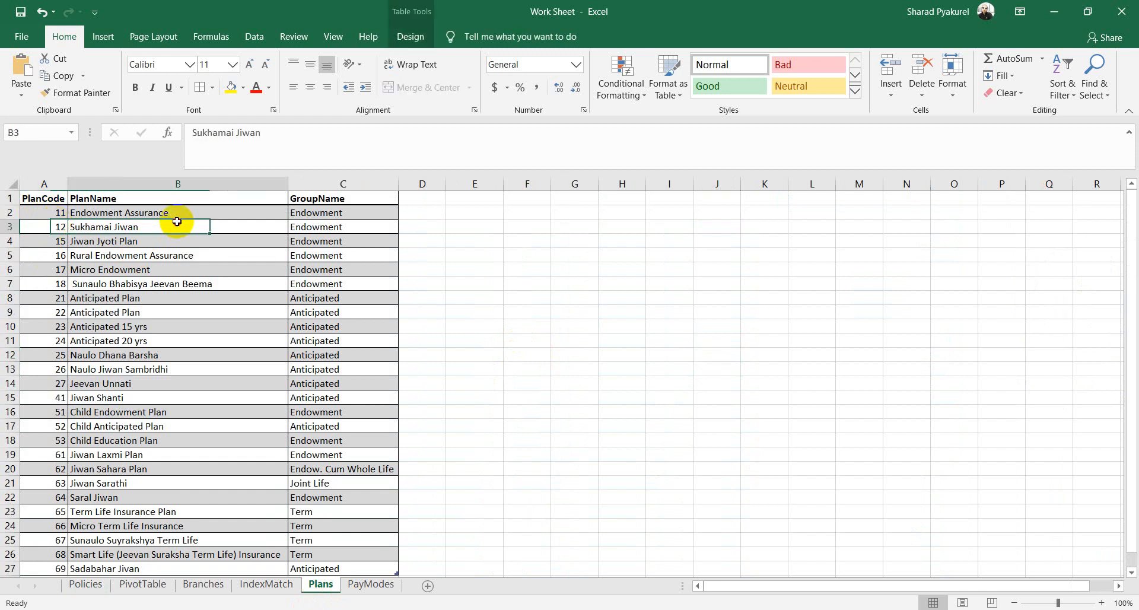
left_click(360, 229)
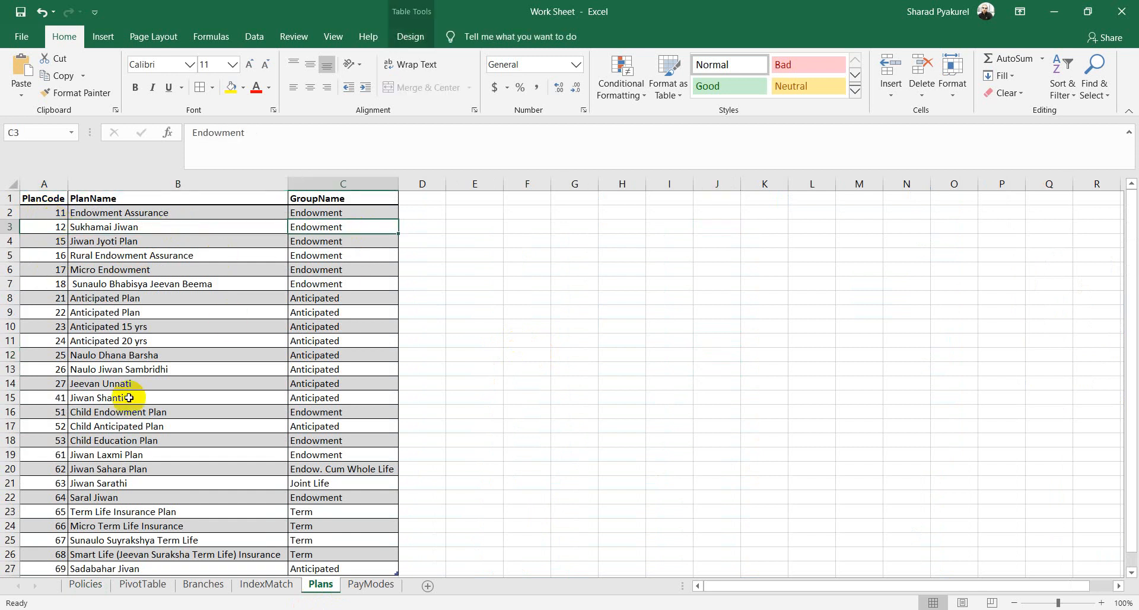
scroll(133, 410, "down", 4)
scroll(143, 424, "up", 4)
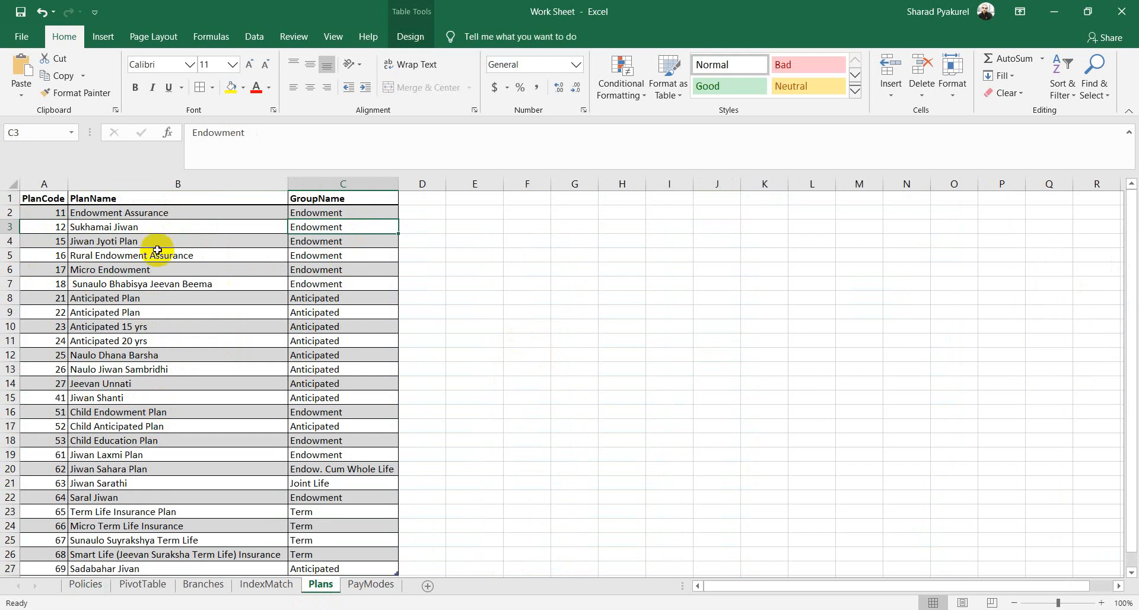
Step: Compare Policies row 2's PlanCode 62 and PlanName cell with Endowment Assurance on Plans
left_click(81, 587)
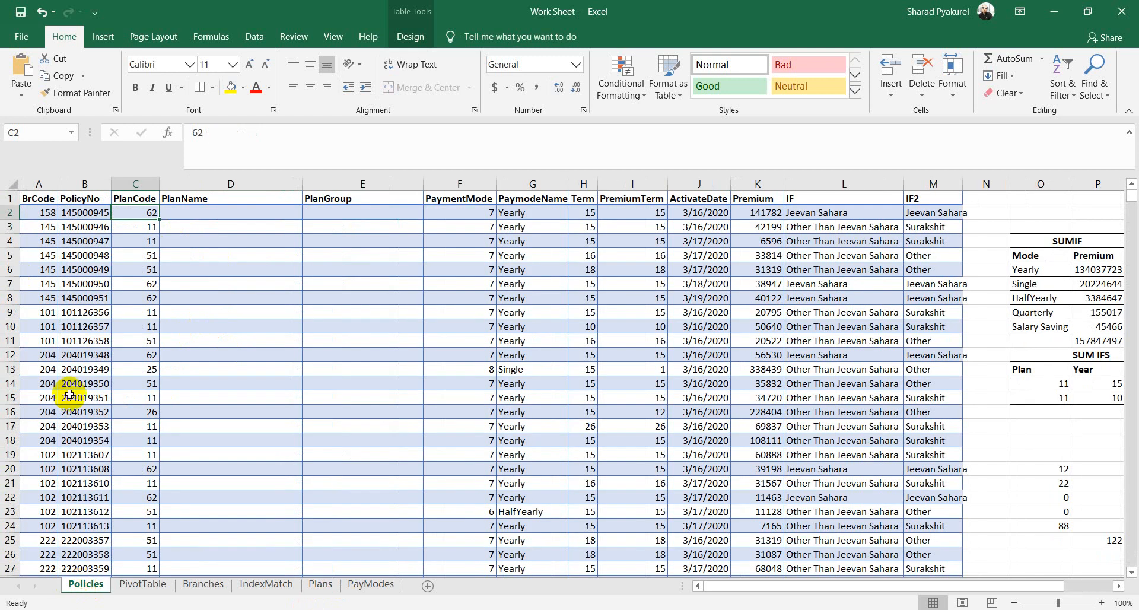
left_click(146, 213)
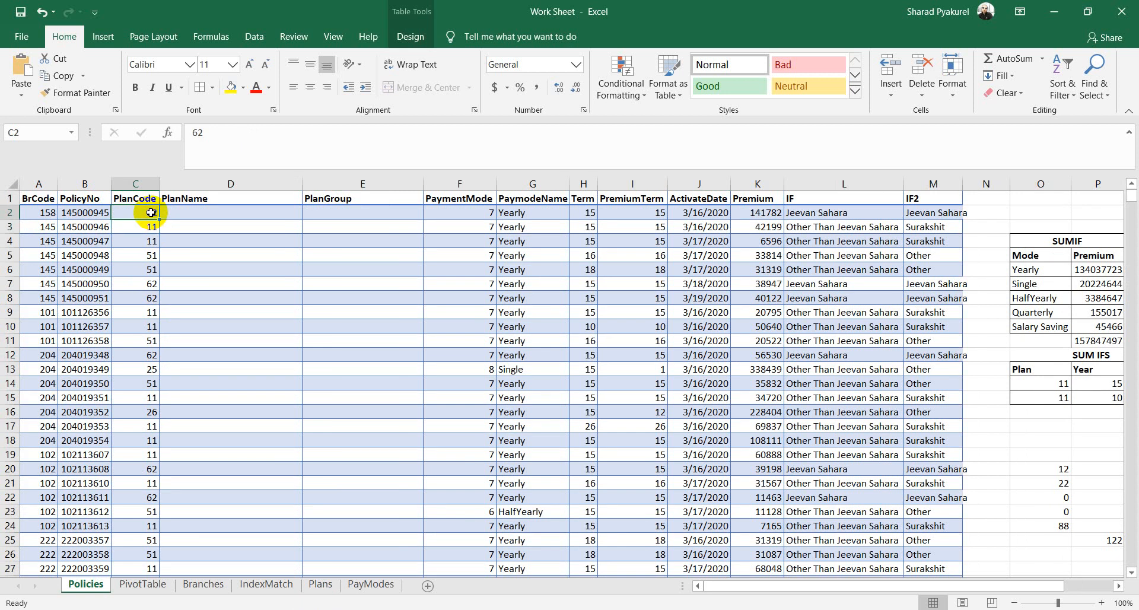
left_click(200, 214)
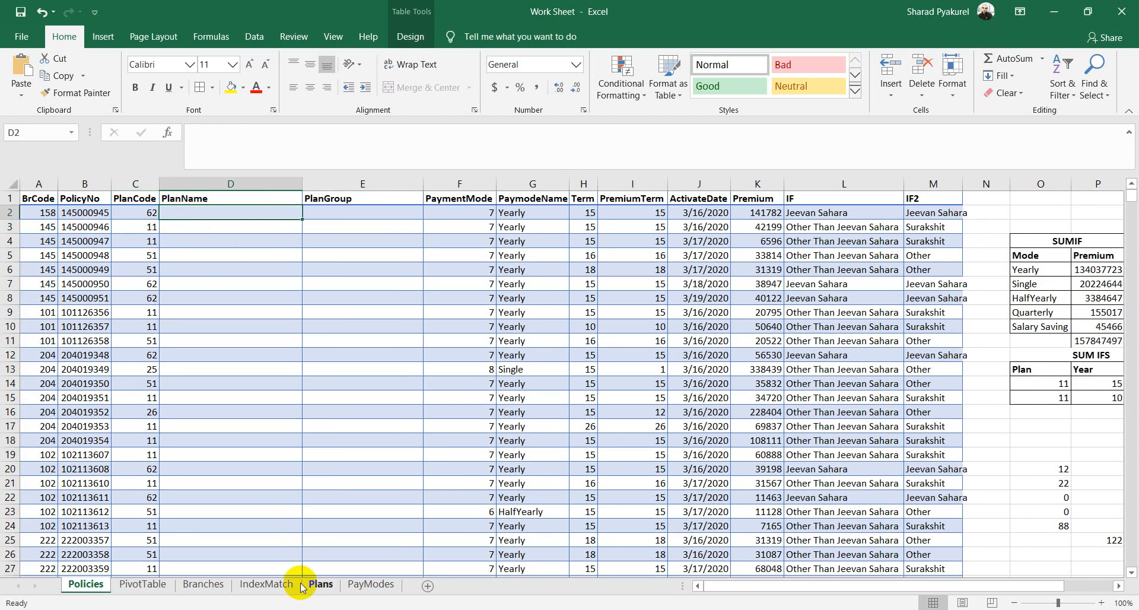
left_click(318, 581)
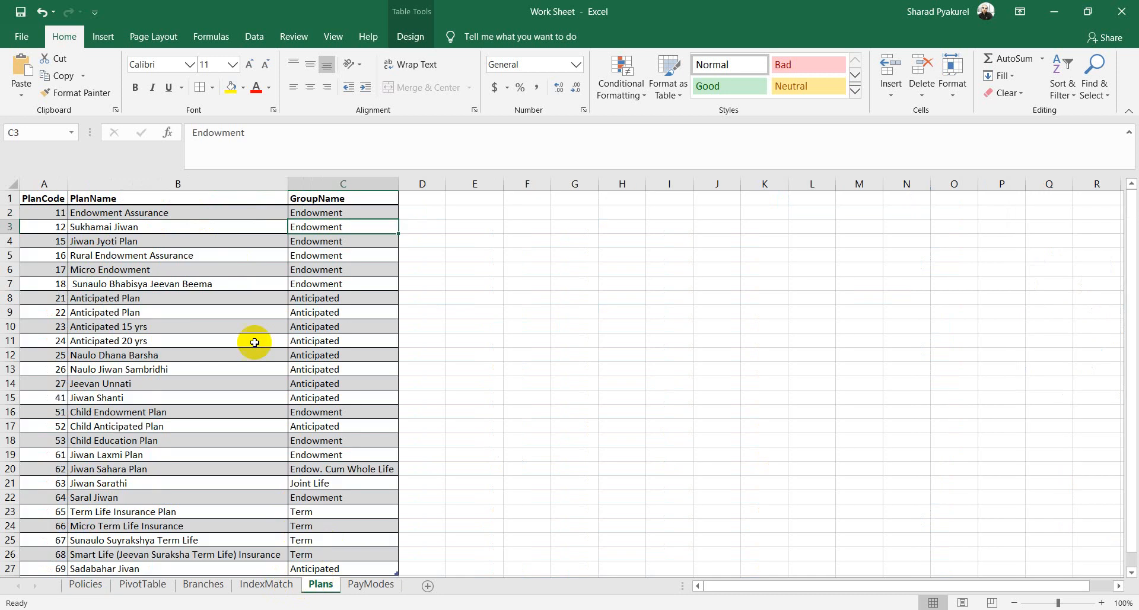
left_click(112, 215)
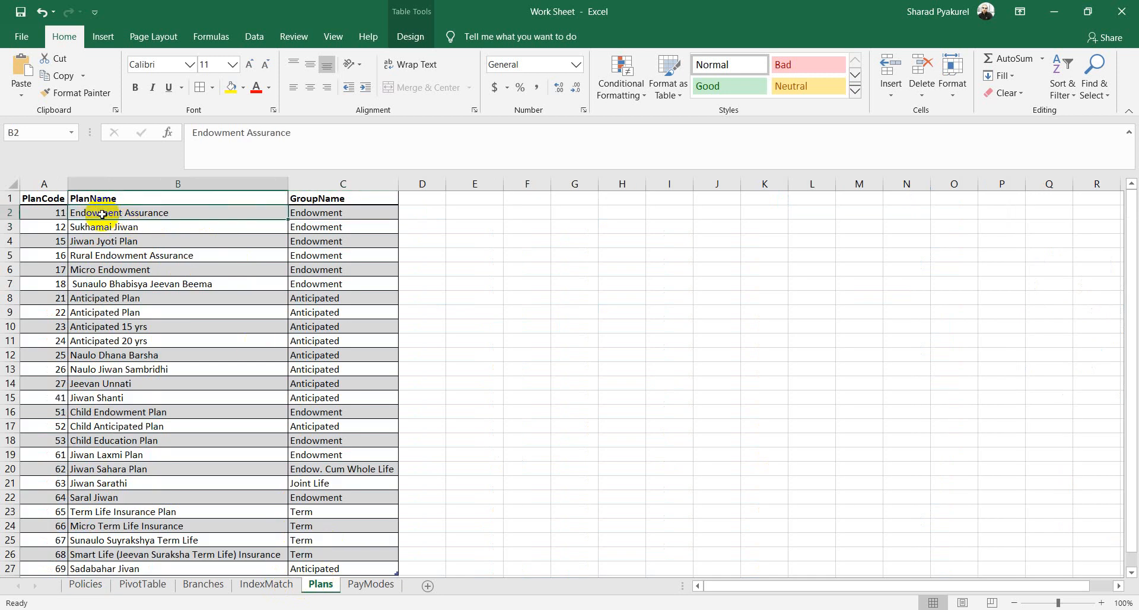
left_click(85, 584)
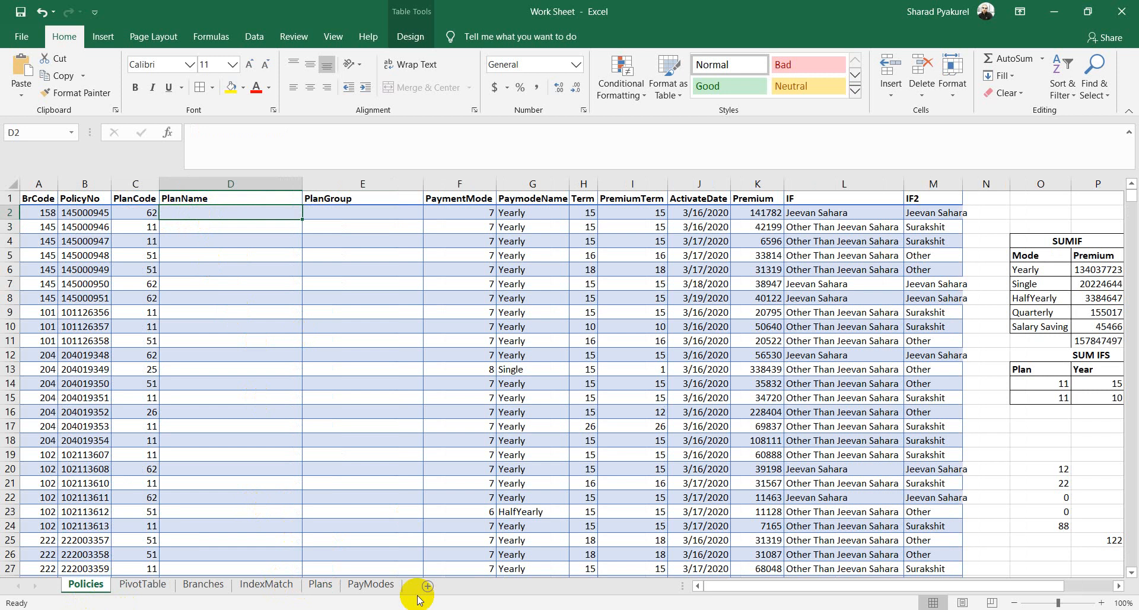
Step: In D2, start =VLOOKUP( with the row's PlanCode as the lookup value
type("=vl")
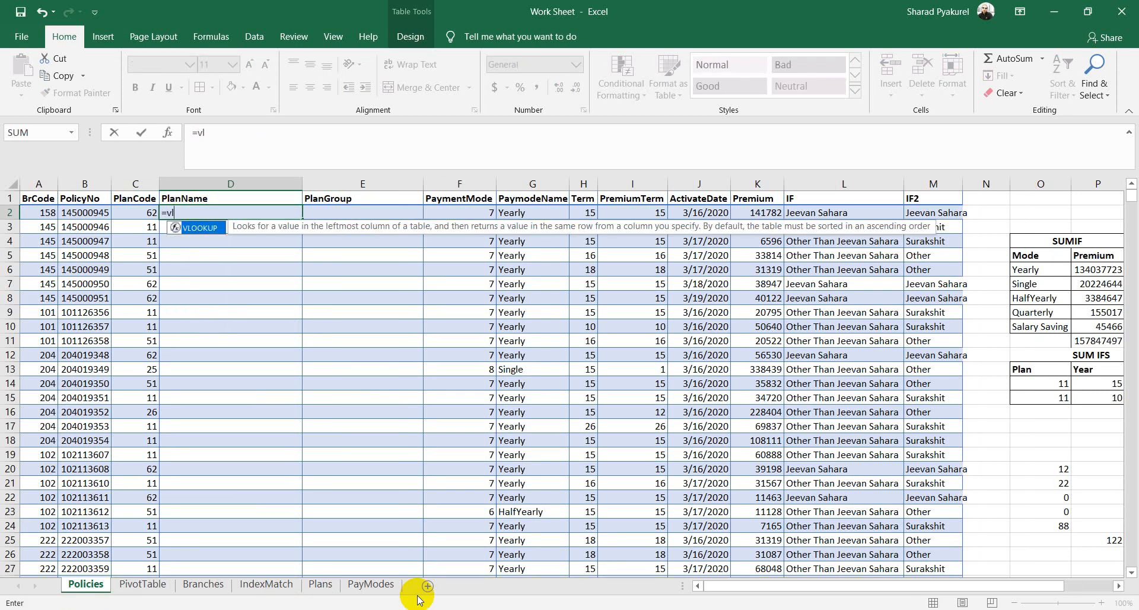
key("Tab")
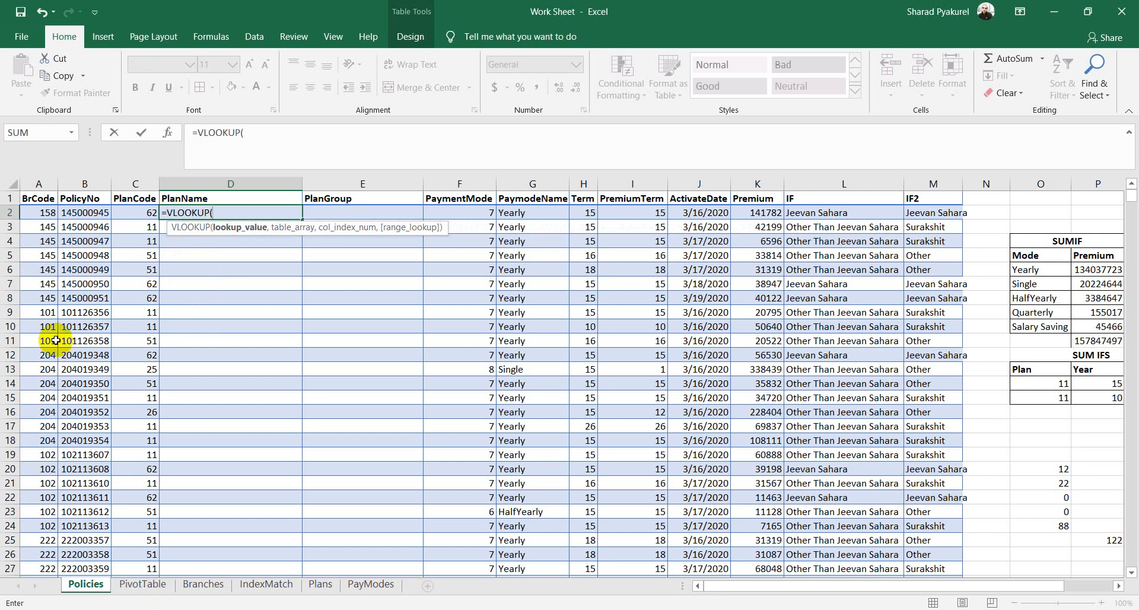
left_click(144, 213)
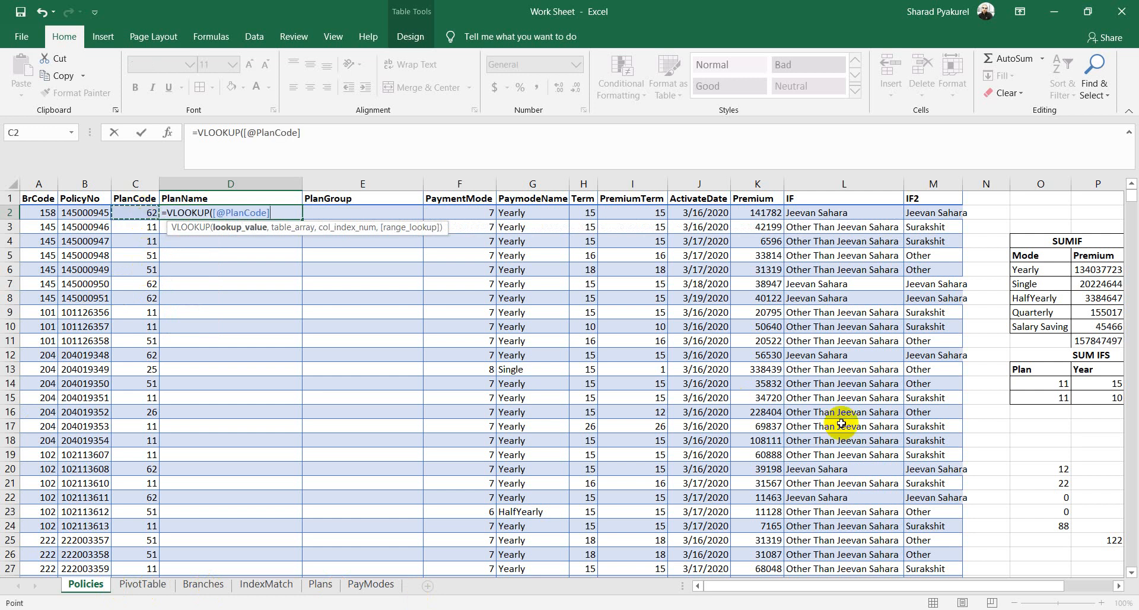
type(",")
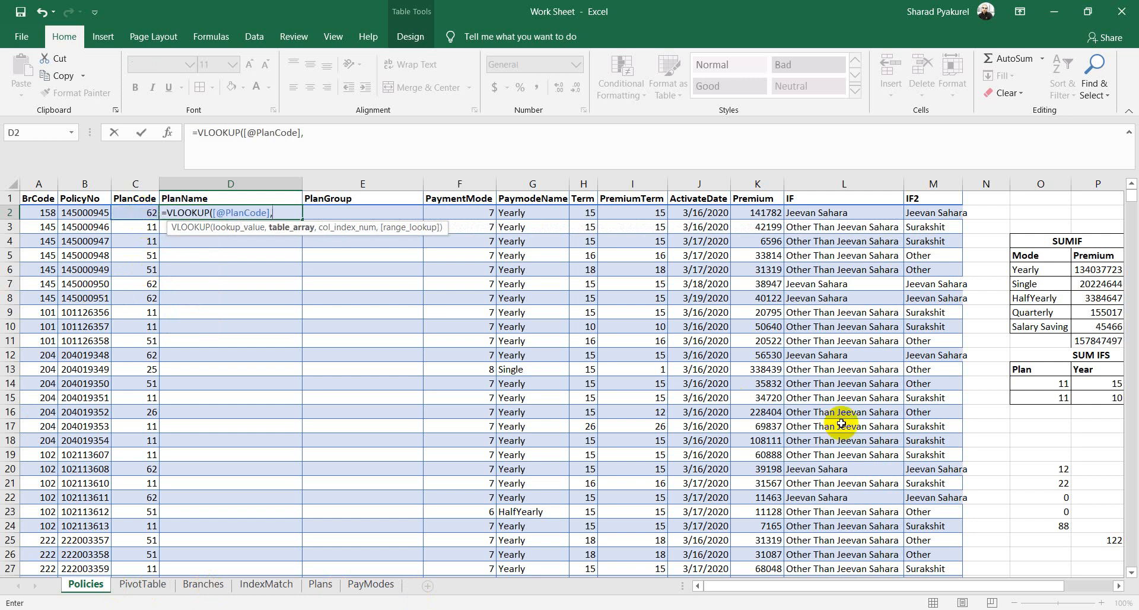
Step: Add the whole Plans table (Table2[#All]) as the lookup range and delete the stray Policies! reference
left_click(321, 585)
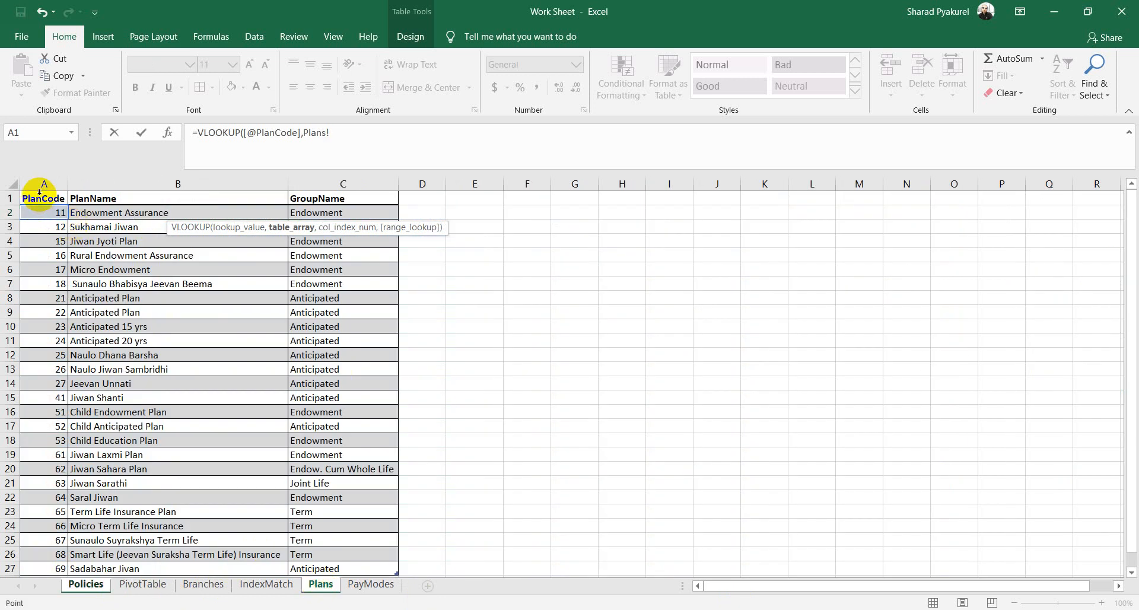
left_click_drag(39, 193, 364, 569)
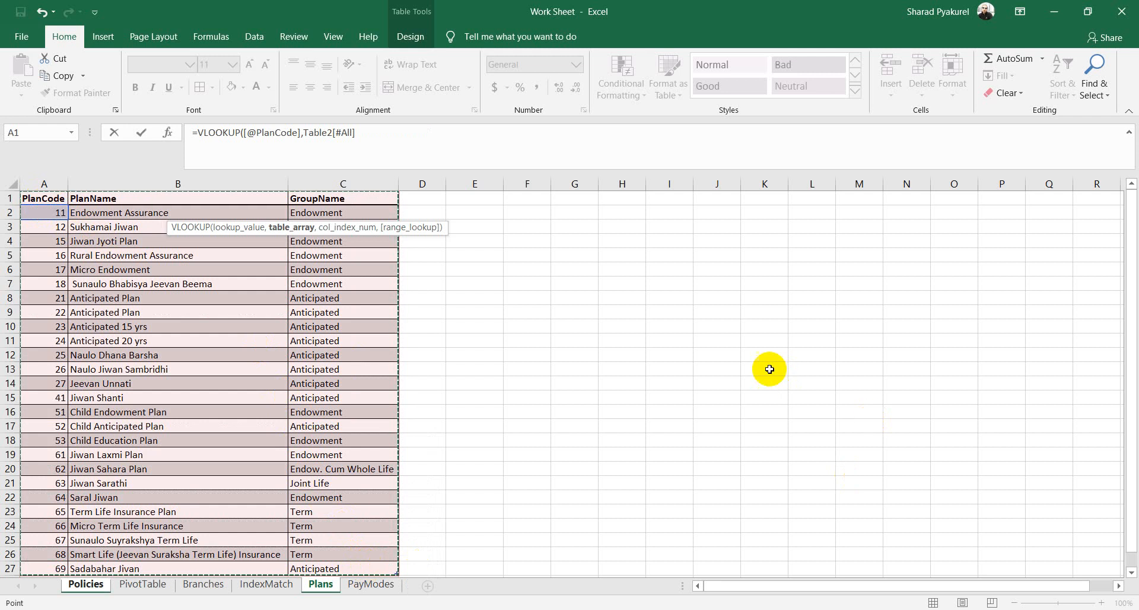
left_click(382, 139)
type(",")
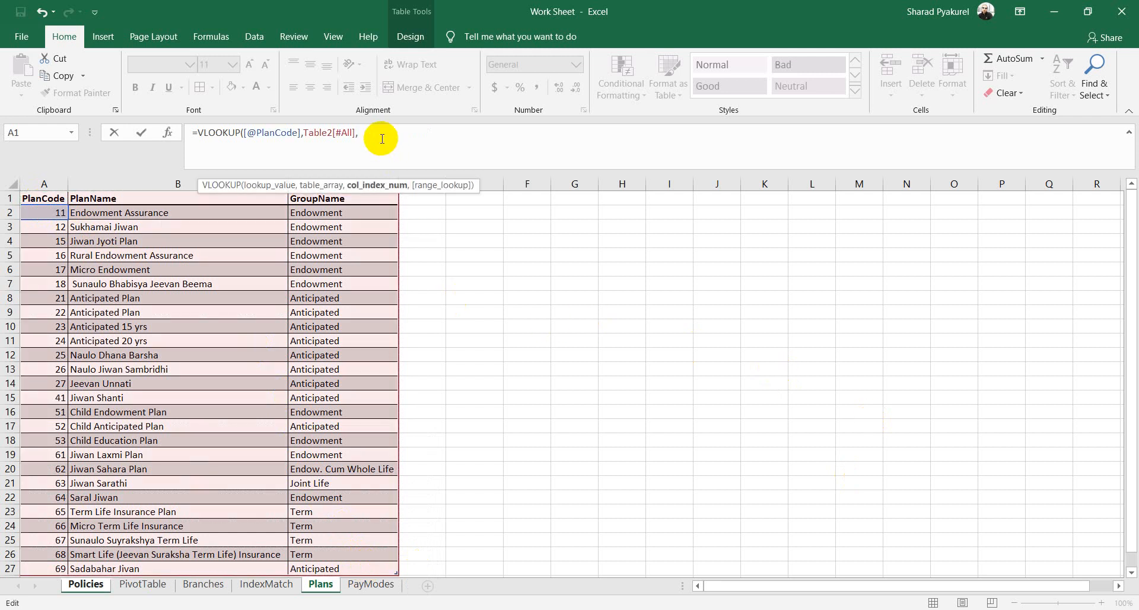
left_click(86, 584)
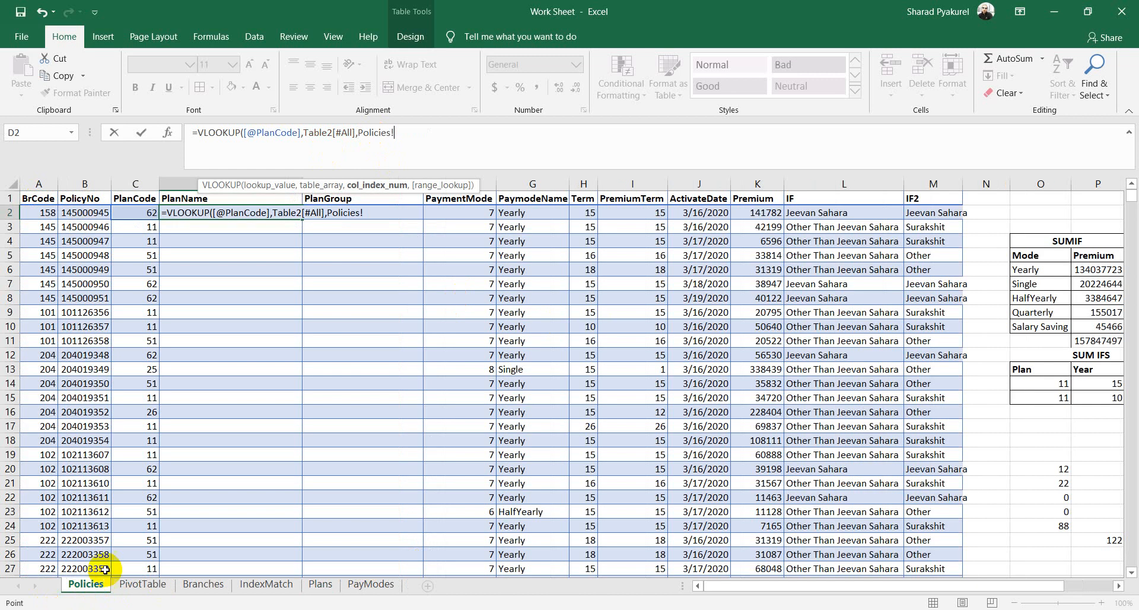
left_click_drag(395, 133, 355, 134)
key("BackSpace")
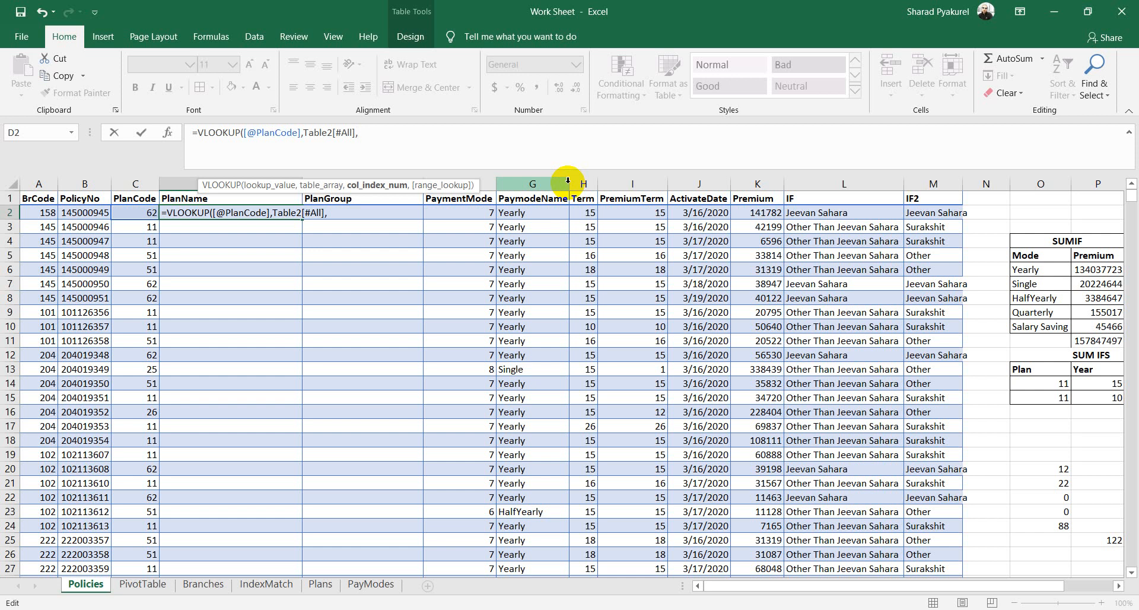
Step: Try again to delete the trailing Policies! reference after Table2[#All] in the D2 formula
left_click(320, 584)
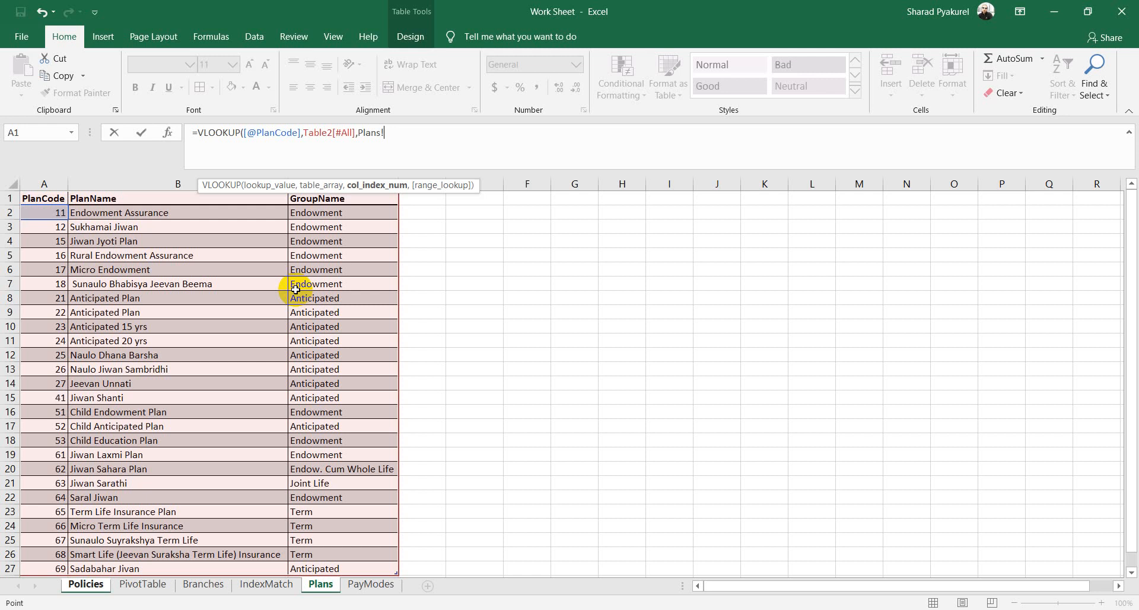
left_click_drag(386, 135, 357, 135)
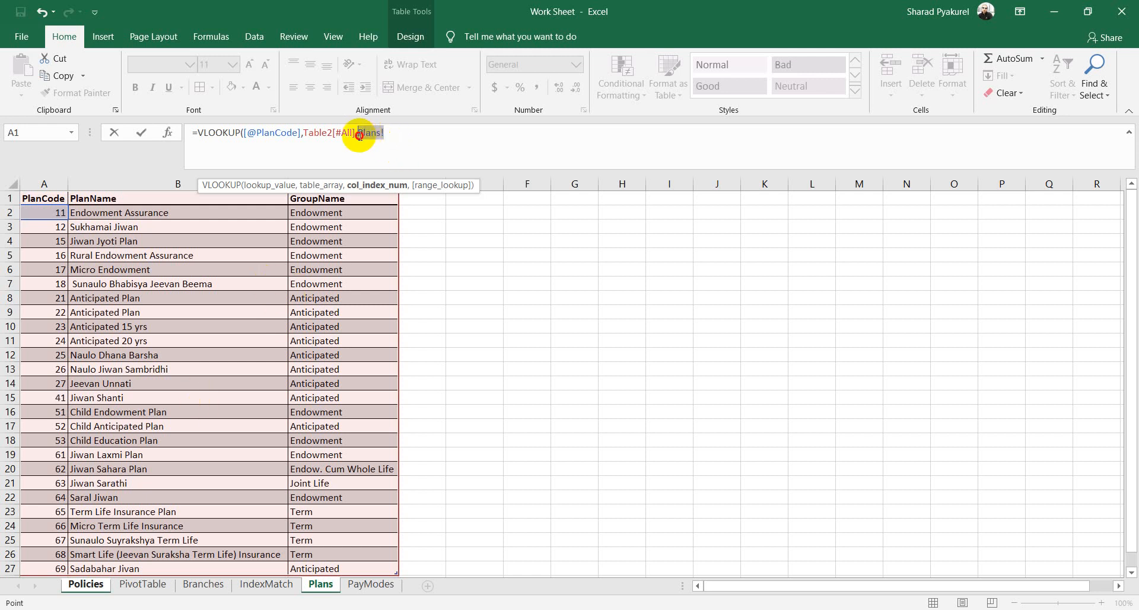
left_click(88, 587)
left_click_drag(394, 132, 357, 132)
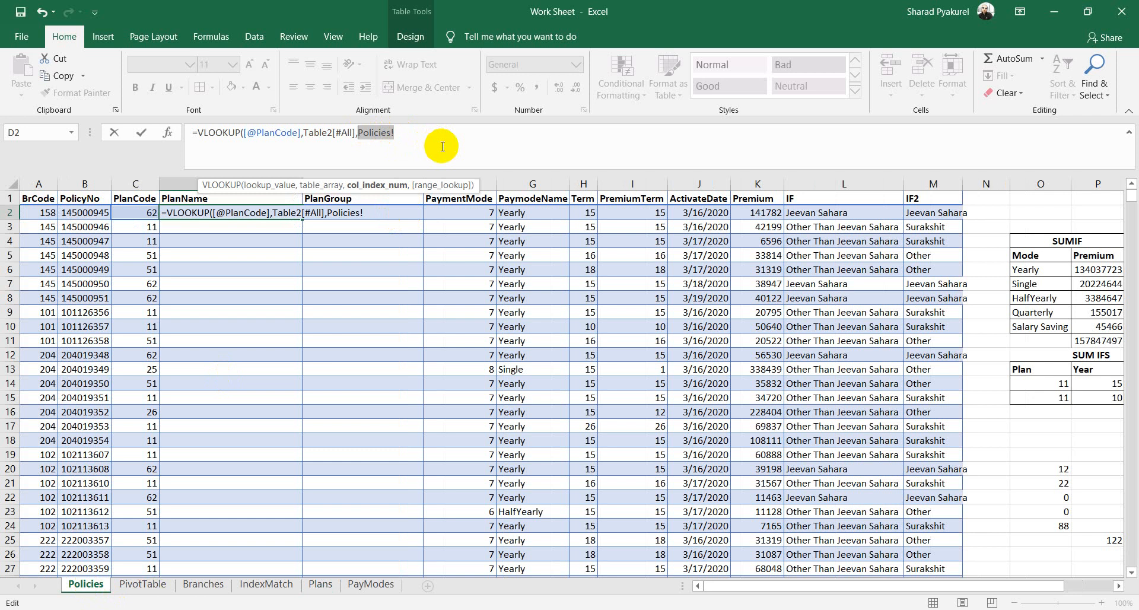
key("BackSpace")
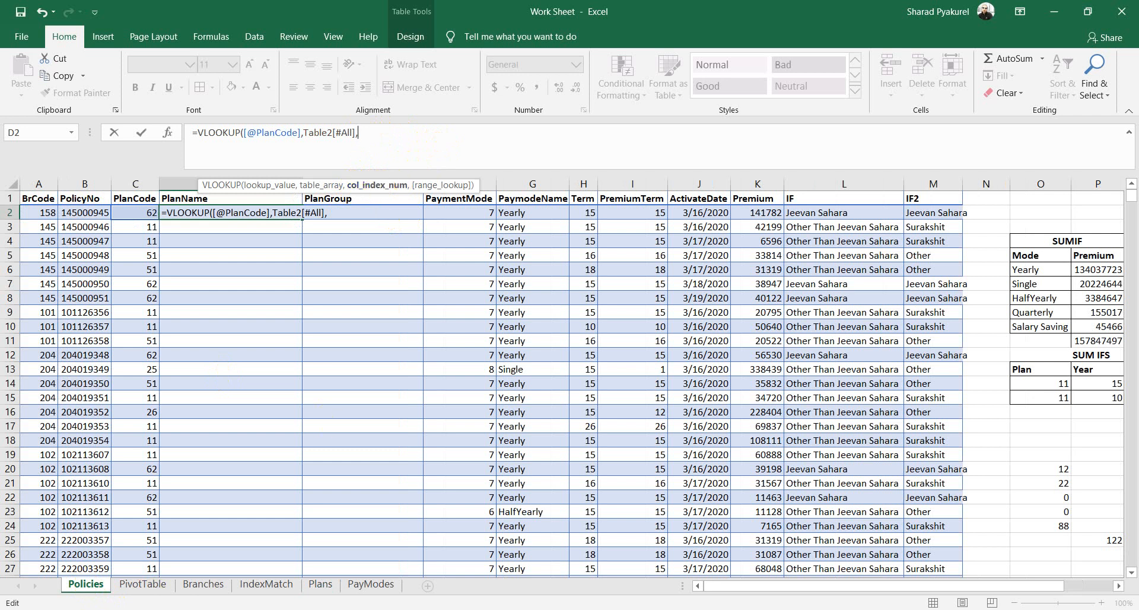
left_click(320, 584)
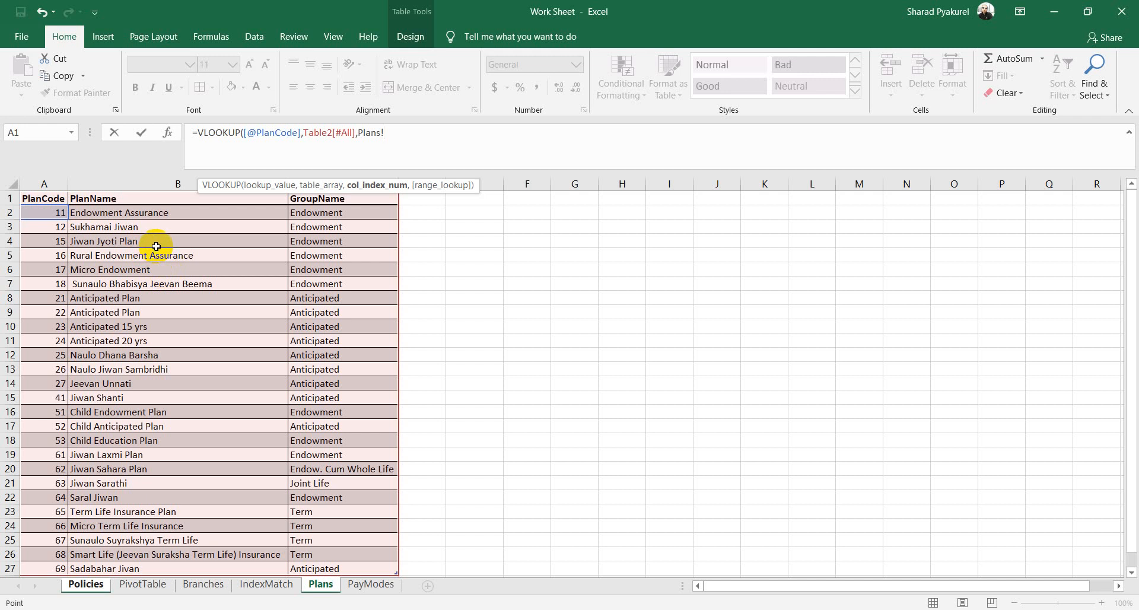
left_click(85, 583)
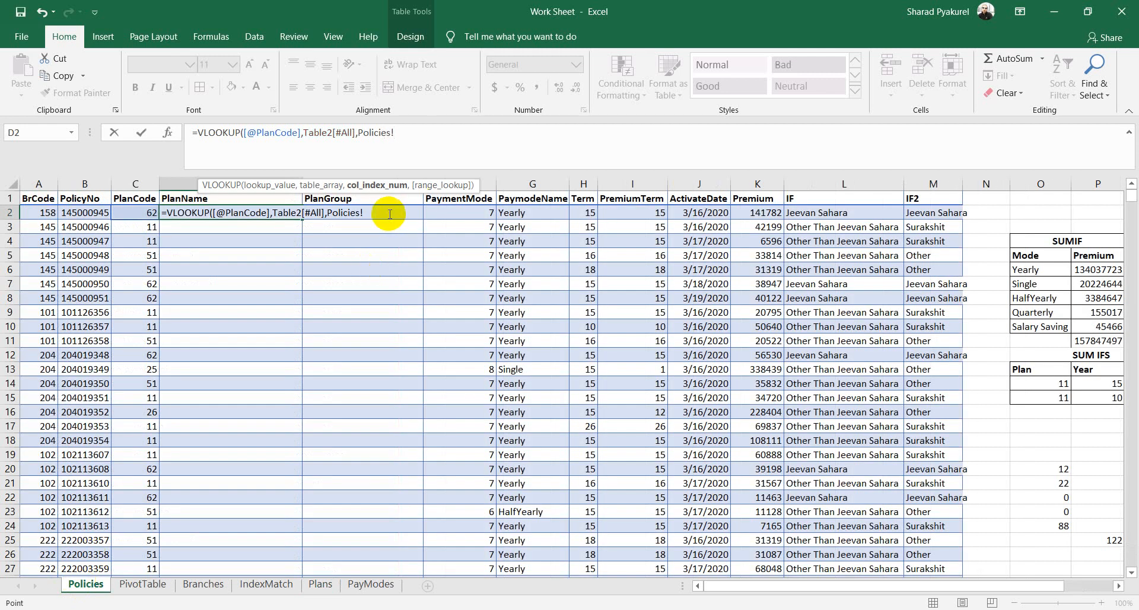
left_click_drag(394, 132, 360, 134)
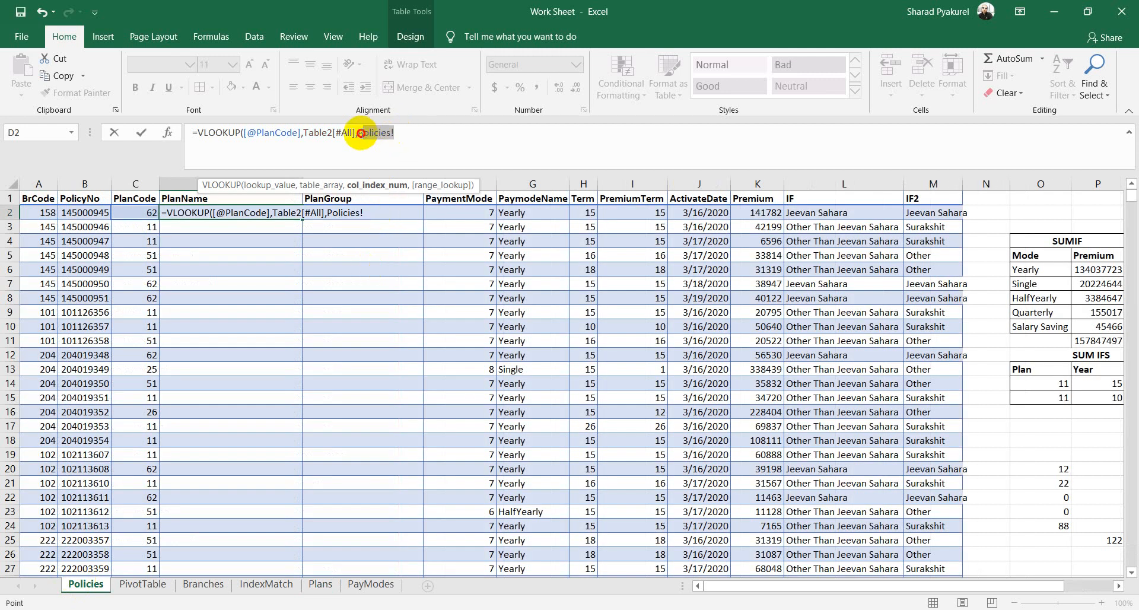
type("2")
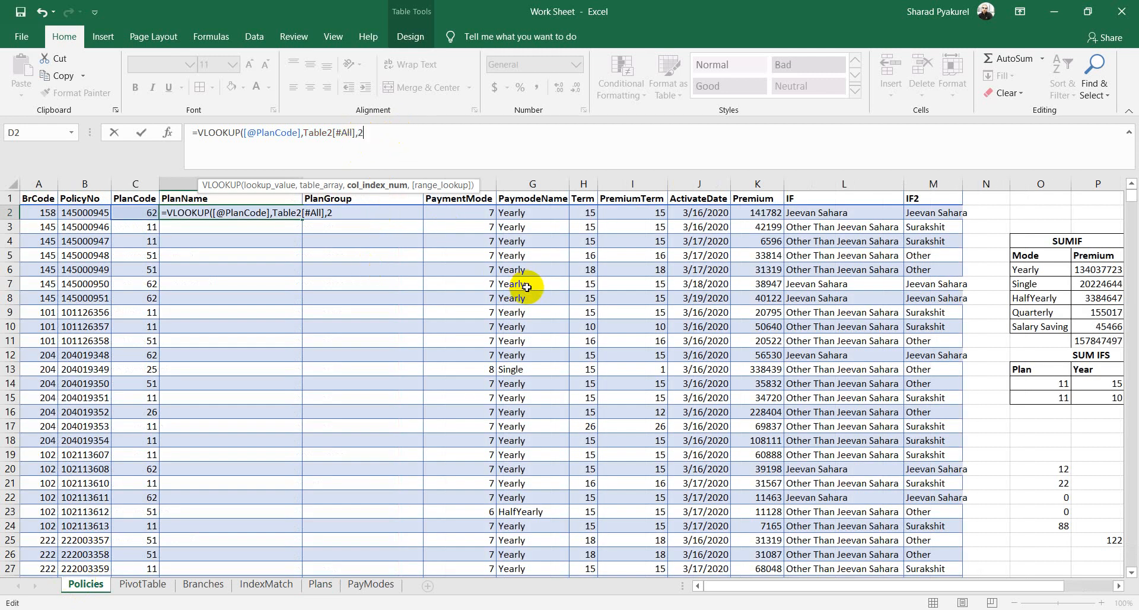
type(",")
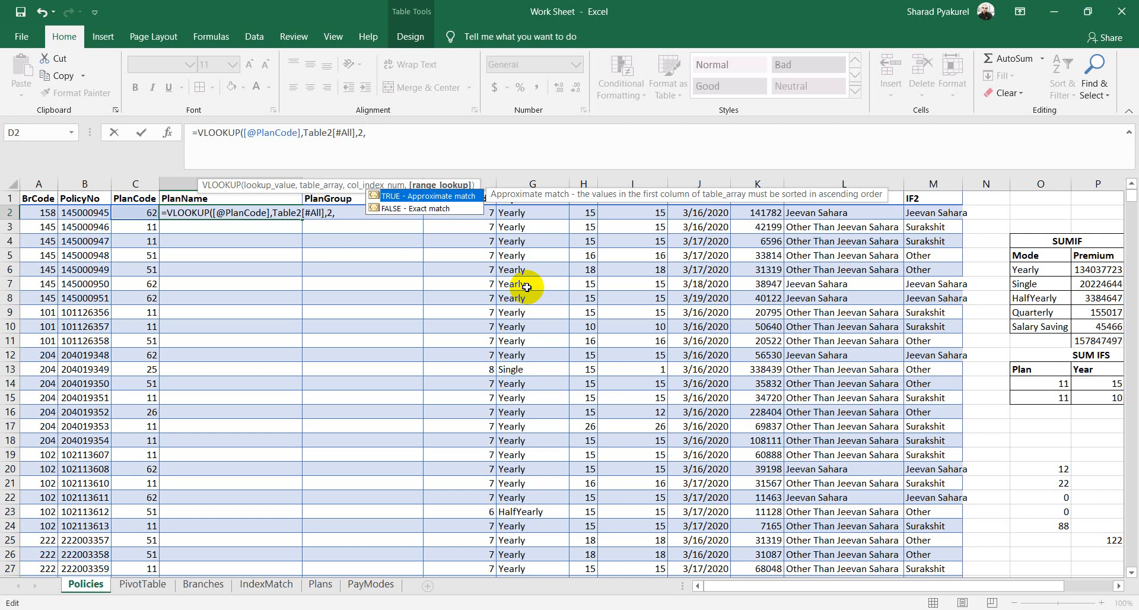
key("Down")
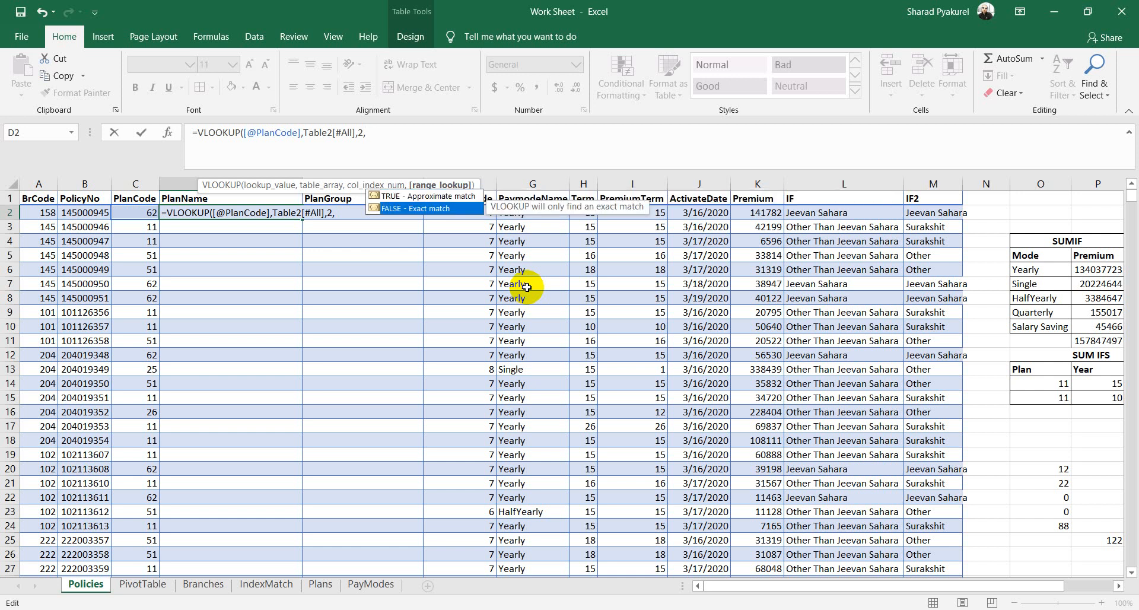
key("Tab")
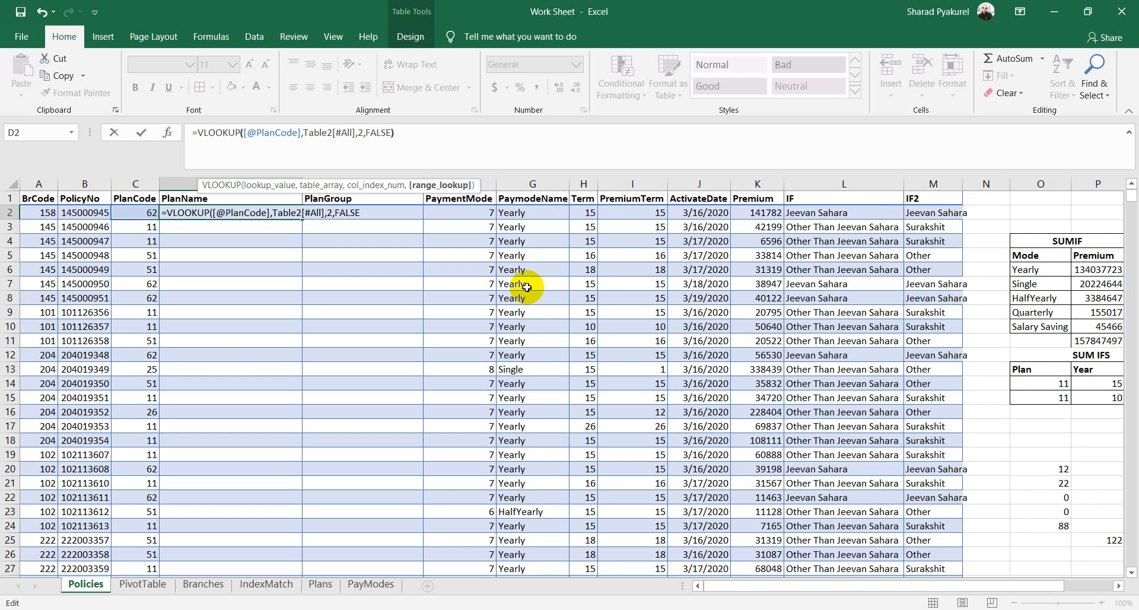
type(")")
key("Return")
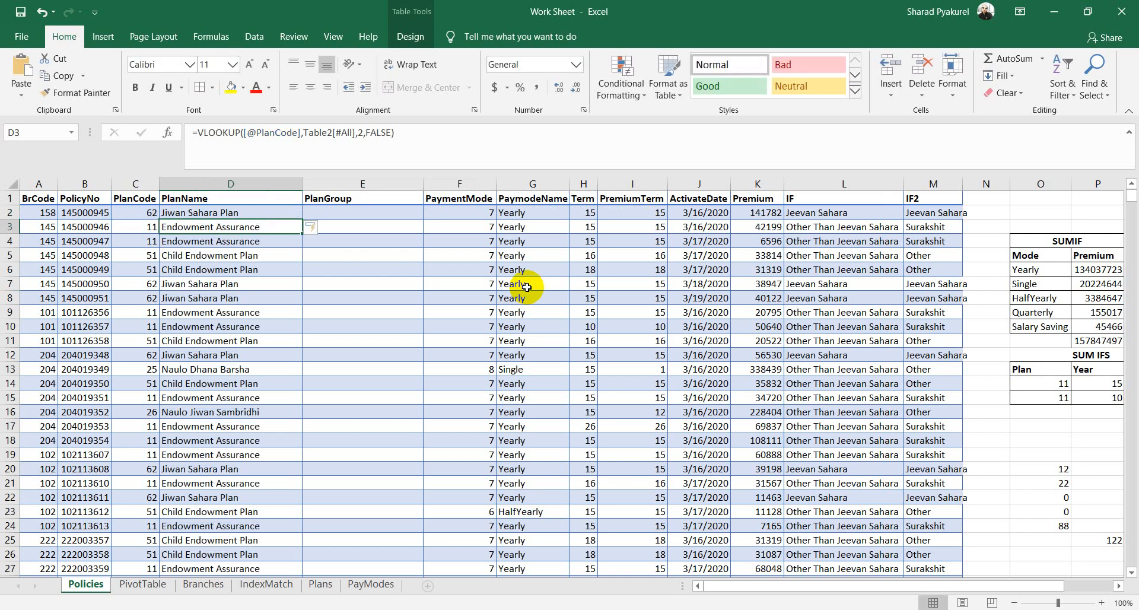
Step: Spot-check plan codes against PlanName results in rows 2, 3, 5, 12 and 13
left_click(144, 214)
left_click(194, 217)
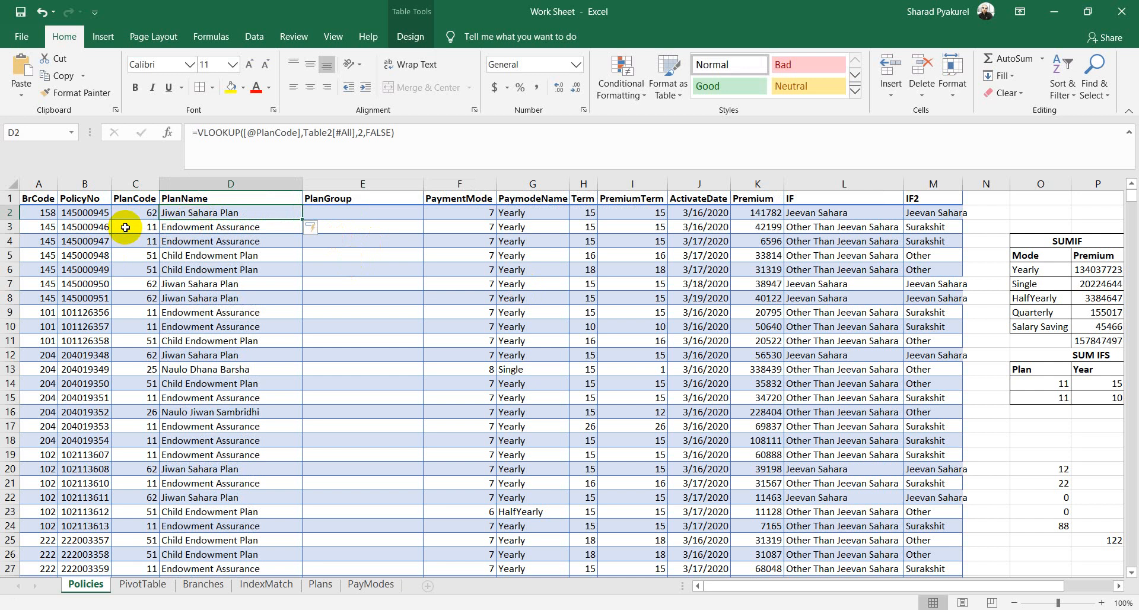
left_click(126, 228)
left_click(195, 225)
left_click(144, 255)
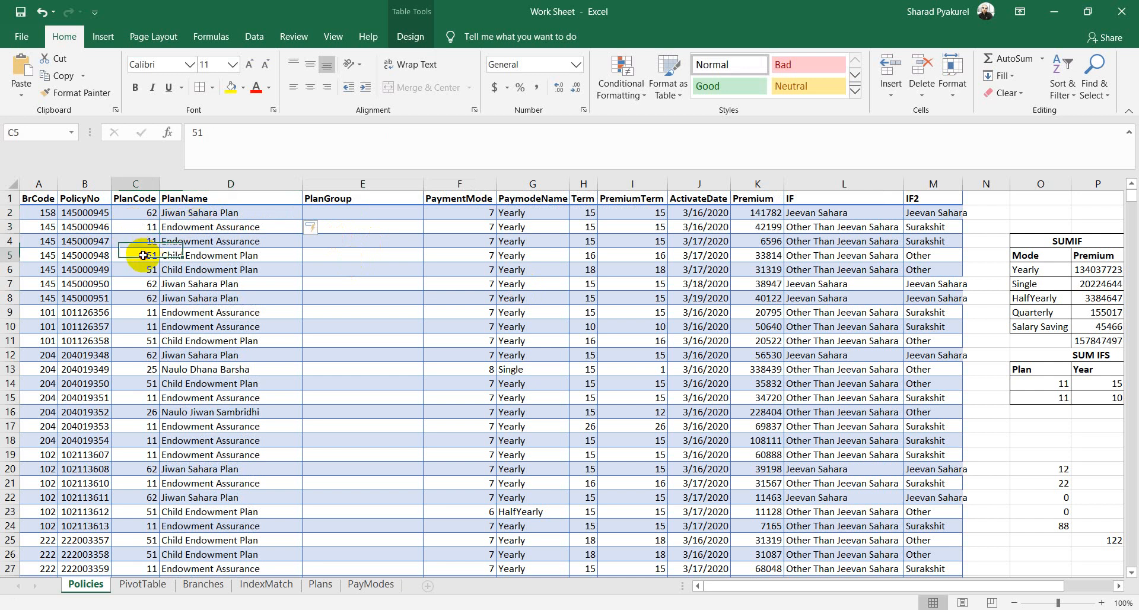
left_click(214, 255)
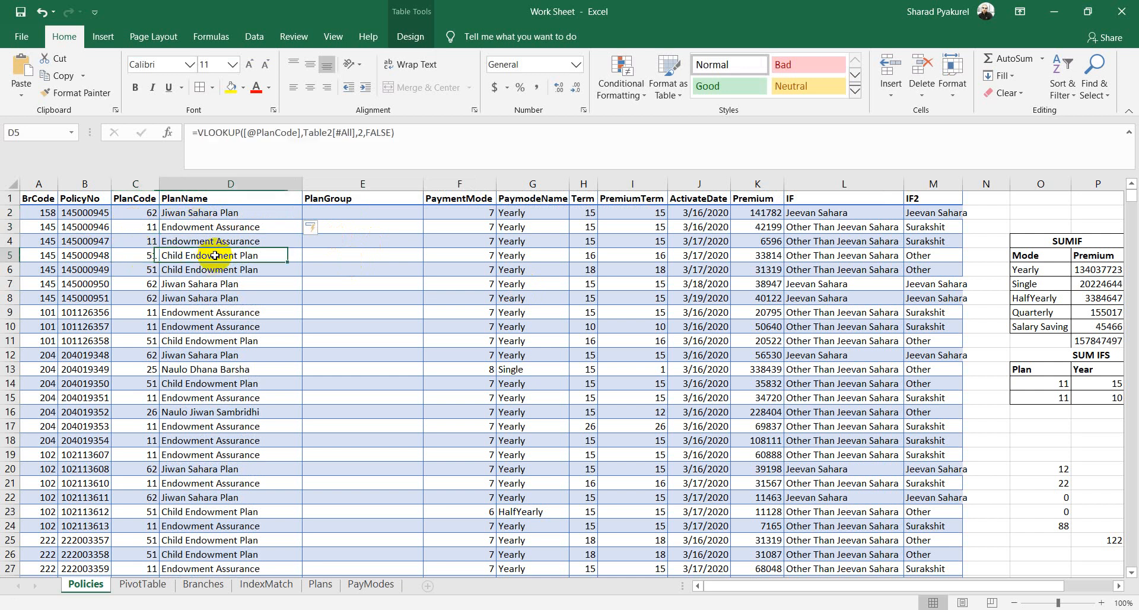
left_click(151, 355)
left_click(223, 356)
left_click(143, 370)
left_click(227, 369)
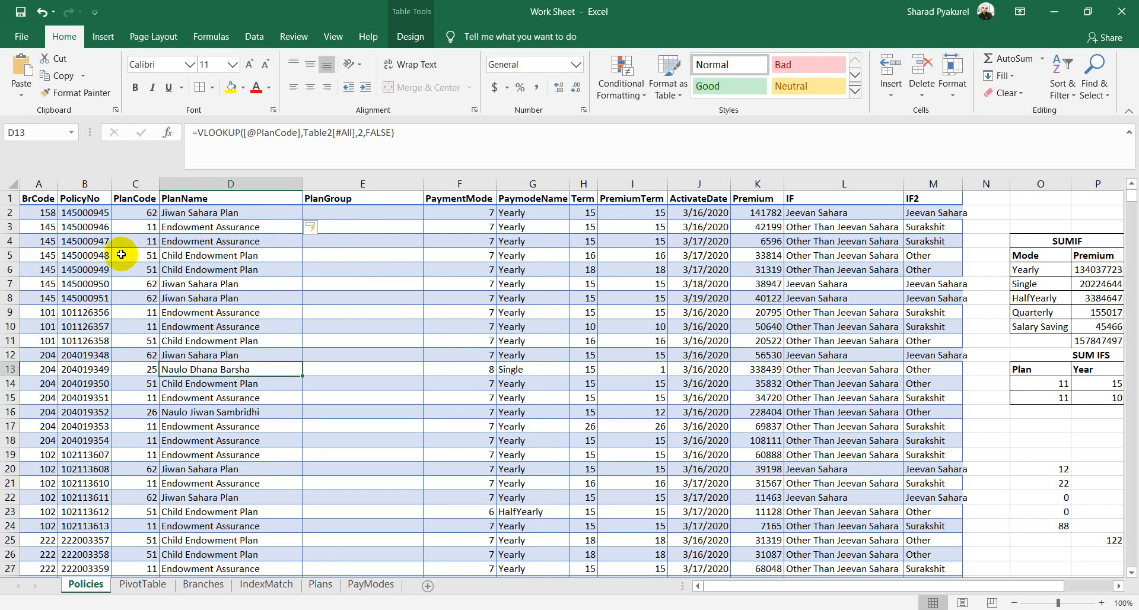
Step: In E2, start a VLOOKUP using the row's PlanCode as the lookup value
left_click(339, 213)
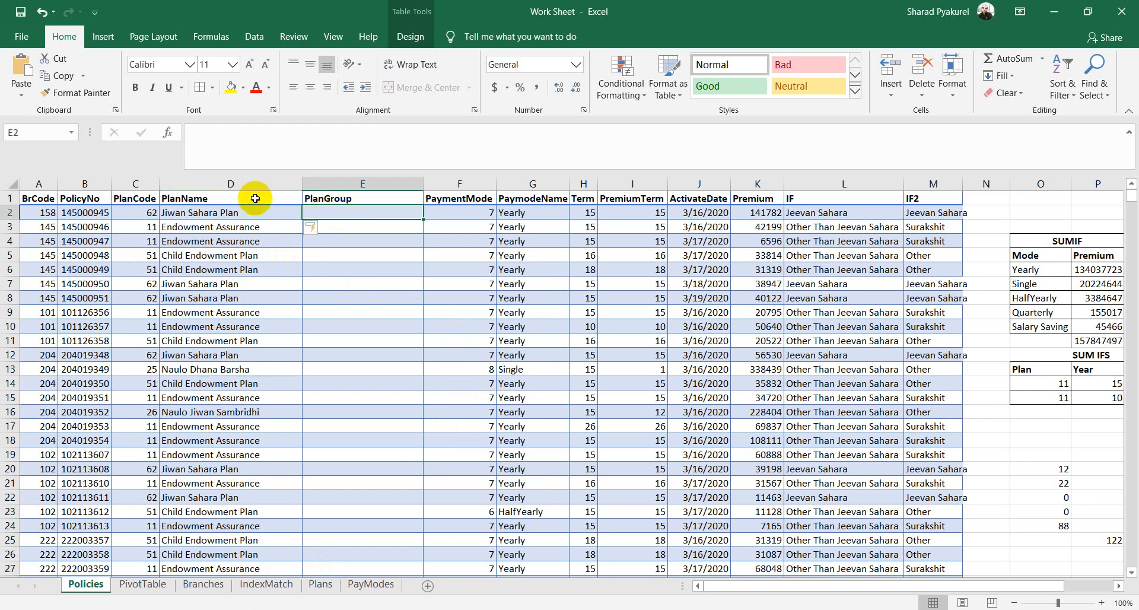
left_click(320, 584)
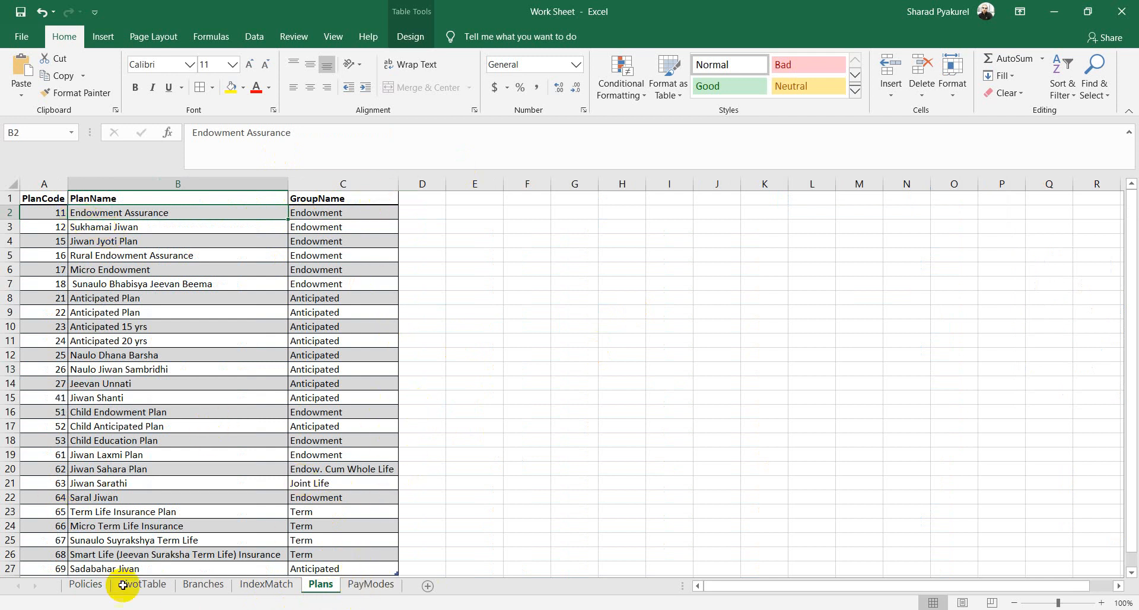
left_click(64, 591)
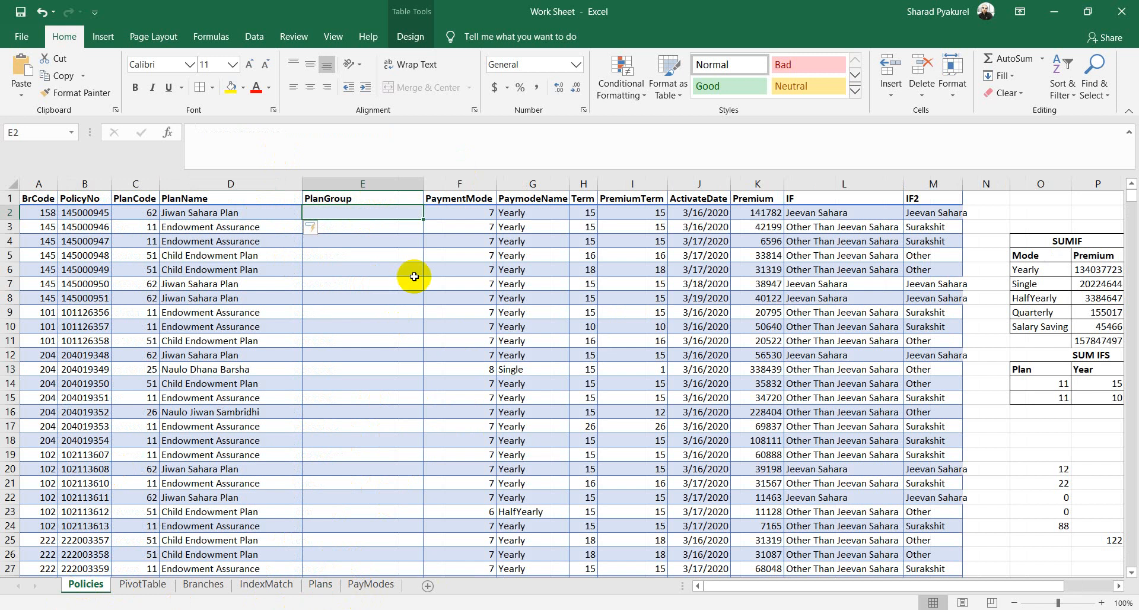
type("=")
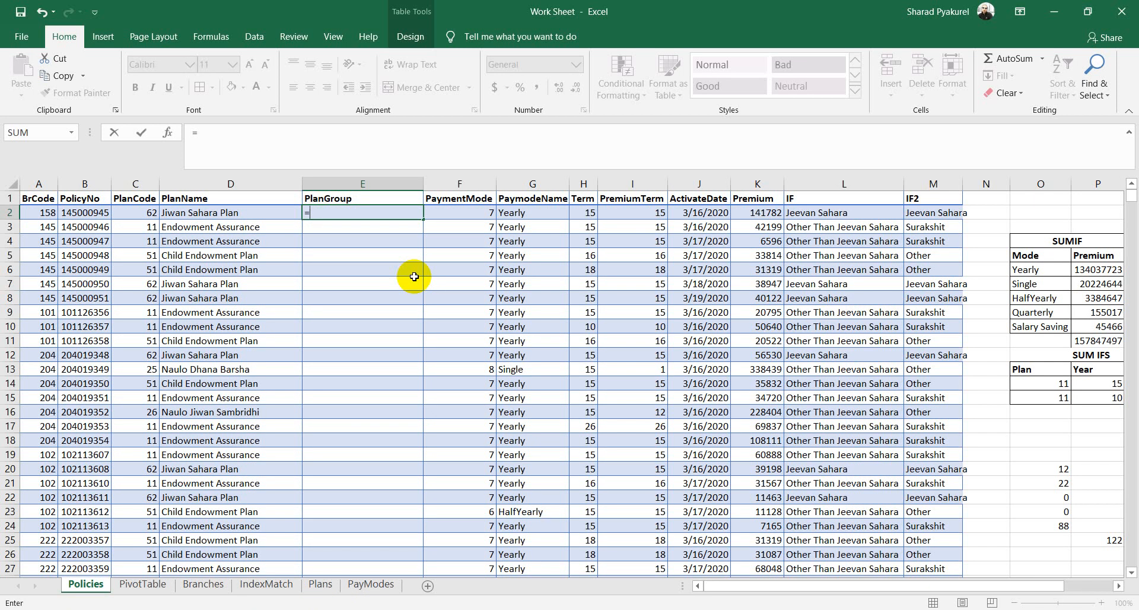
type("vlo")
key("Tab")
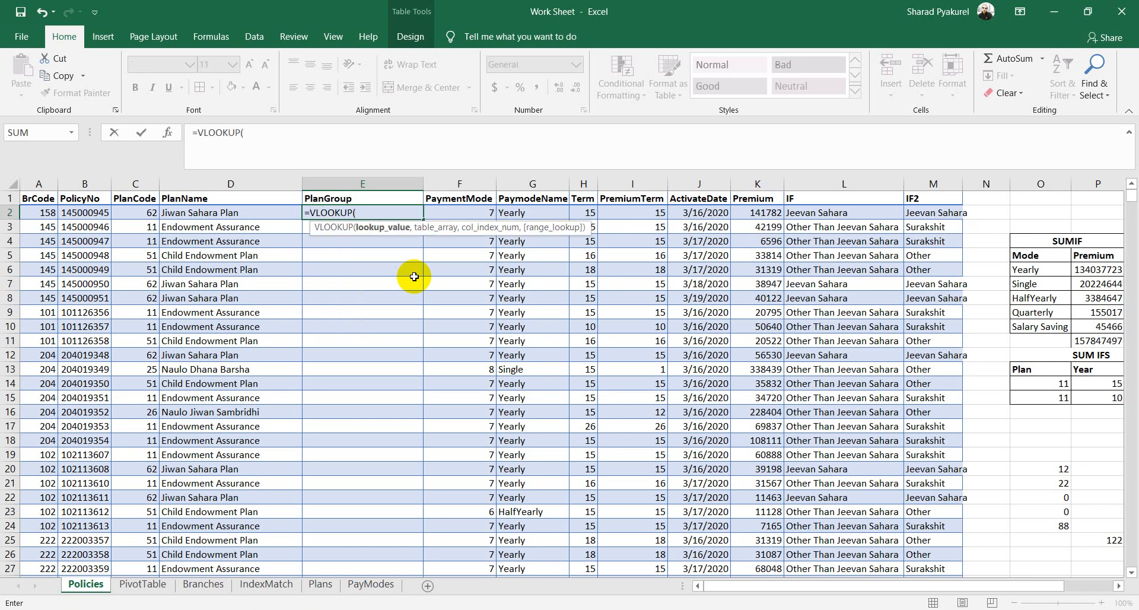
left_click(149, 214)
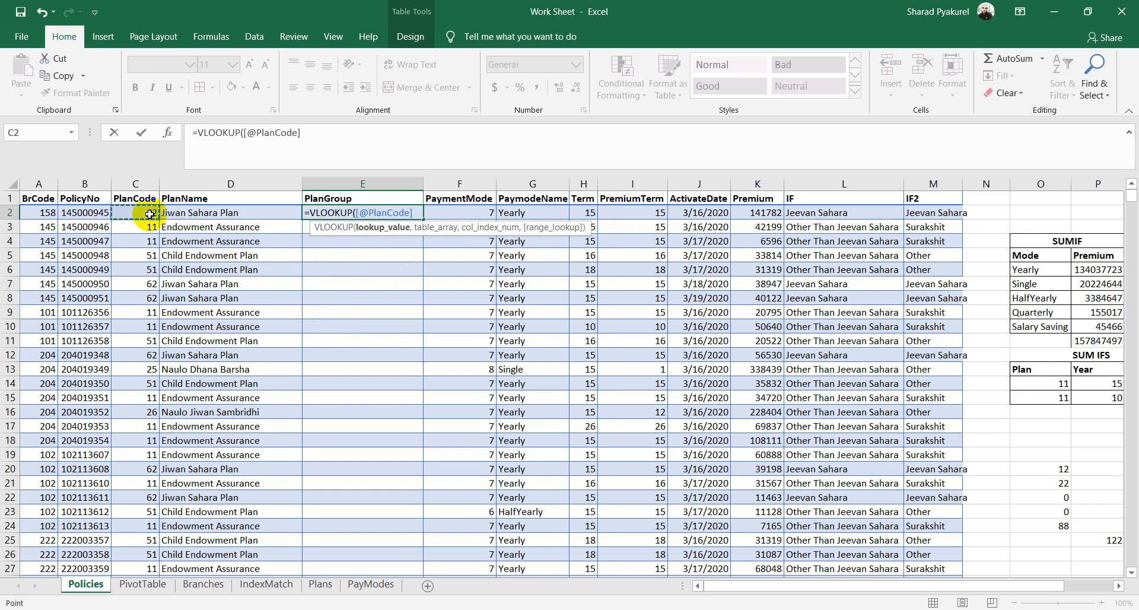
type(",")
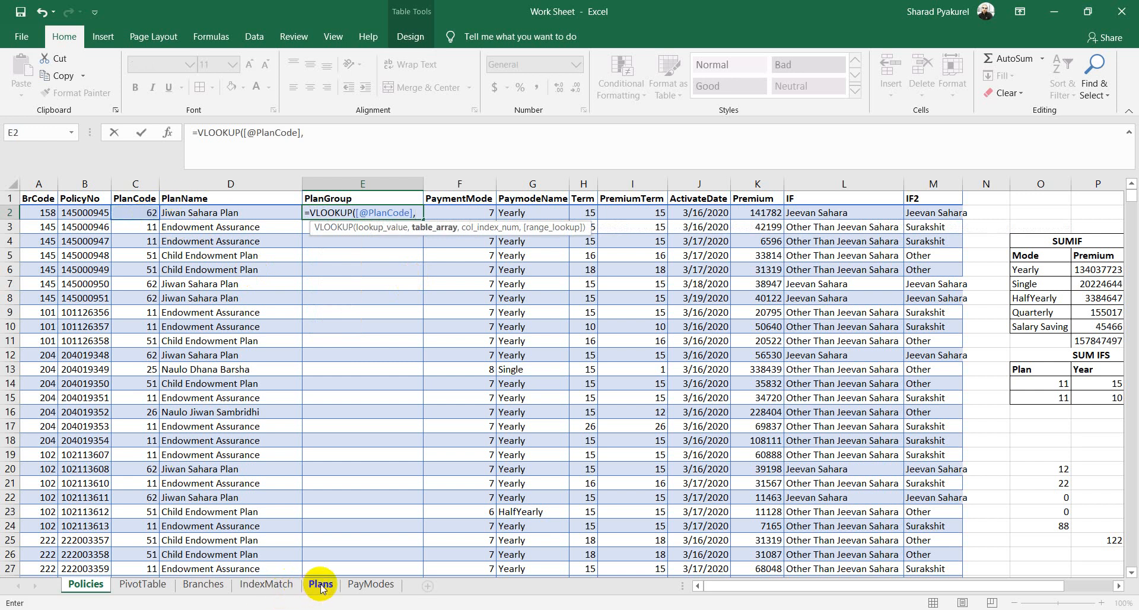
left_click(320, 586)
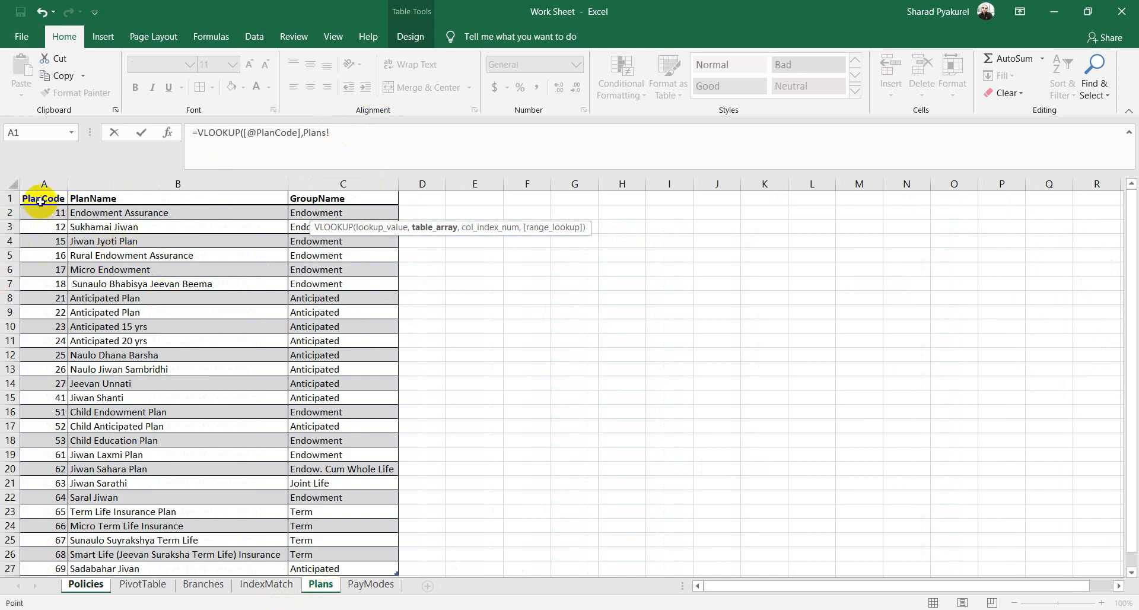
left_click_drag(41, 199, 358, 568)
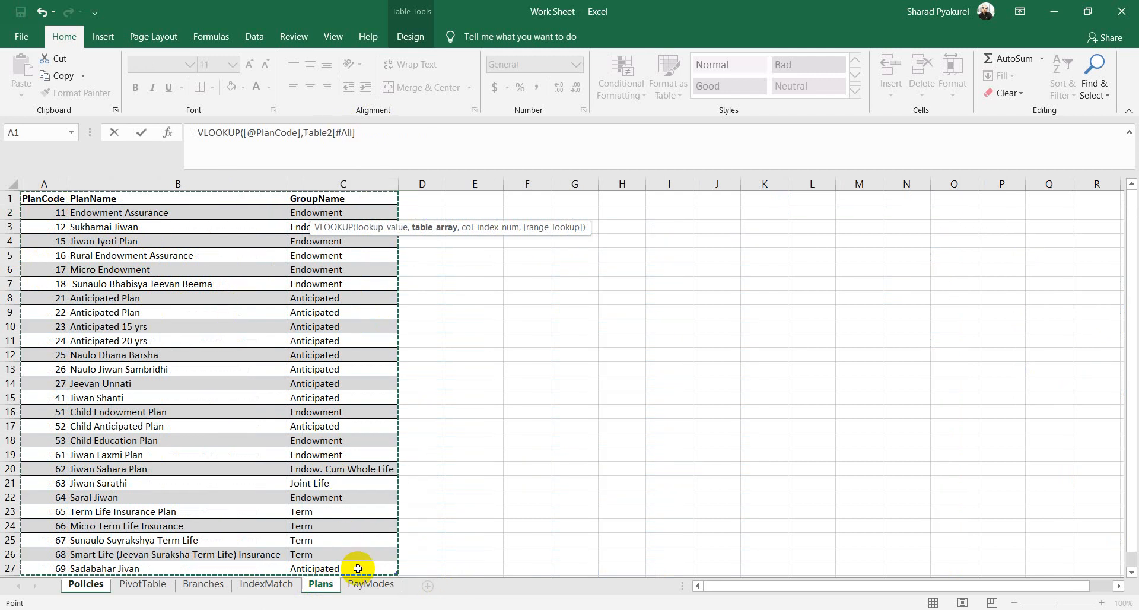
left_click(363, 132)
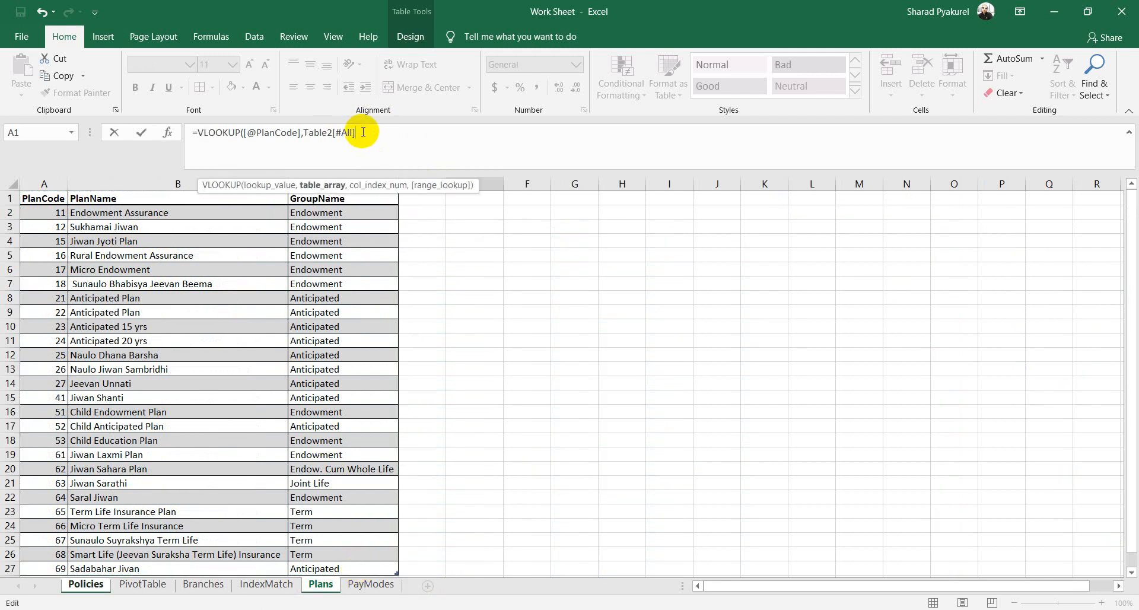
type(",")
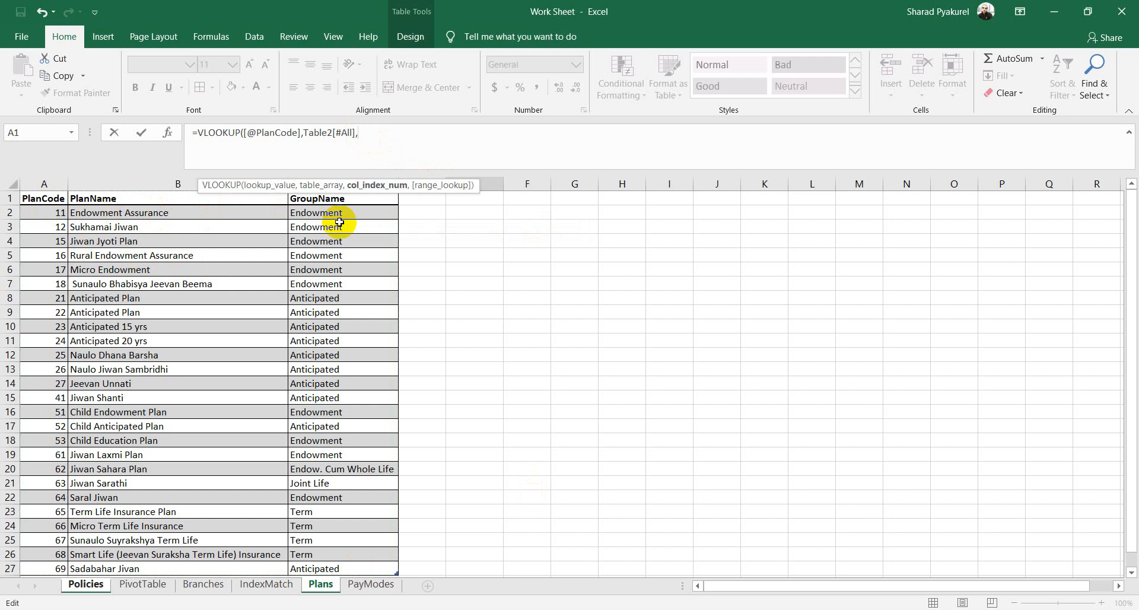
type("3,")
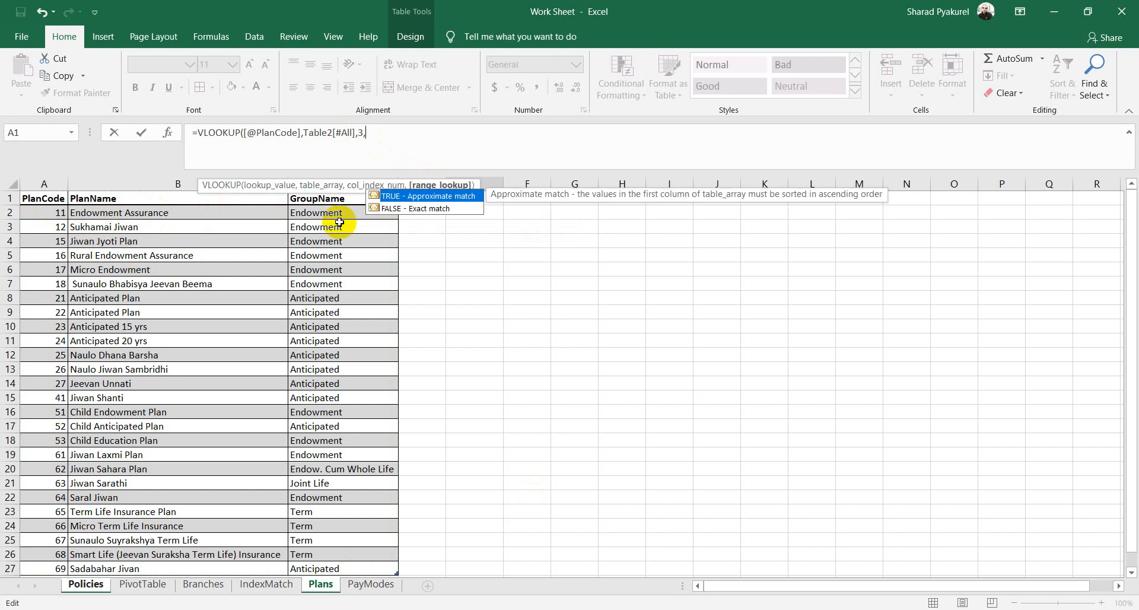
key("Down")
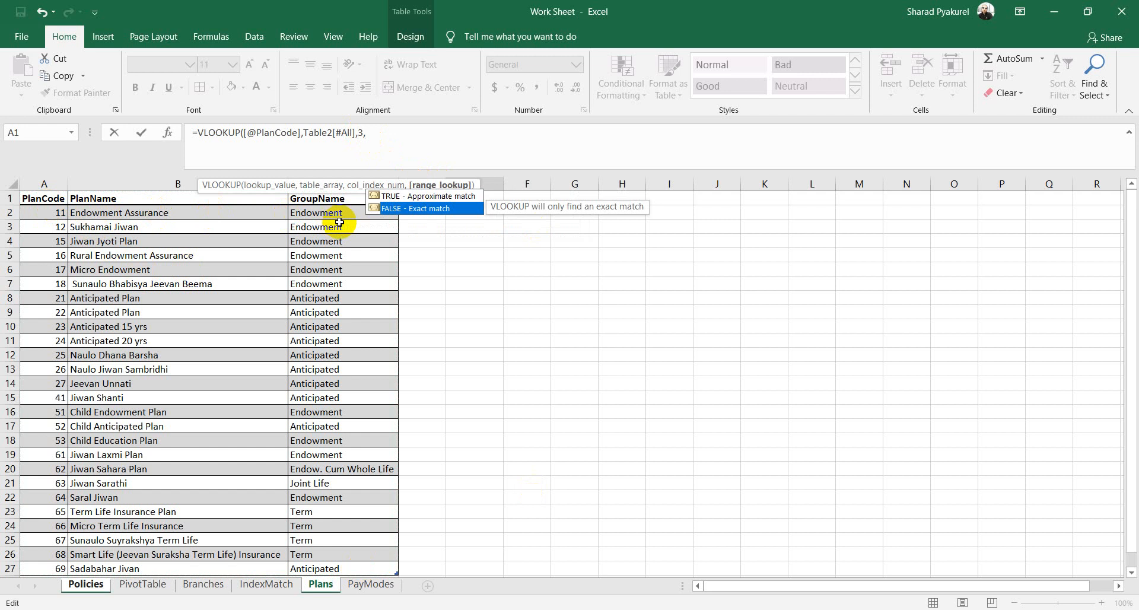
key("Tab")
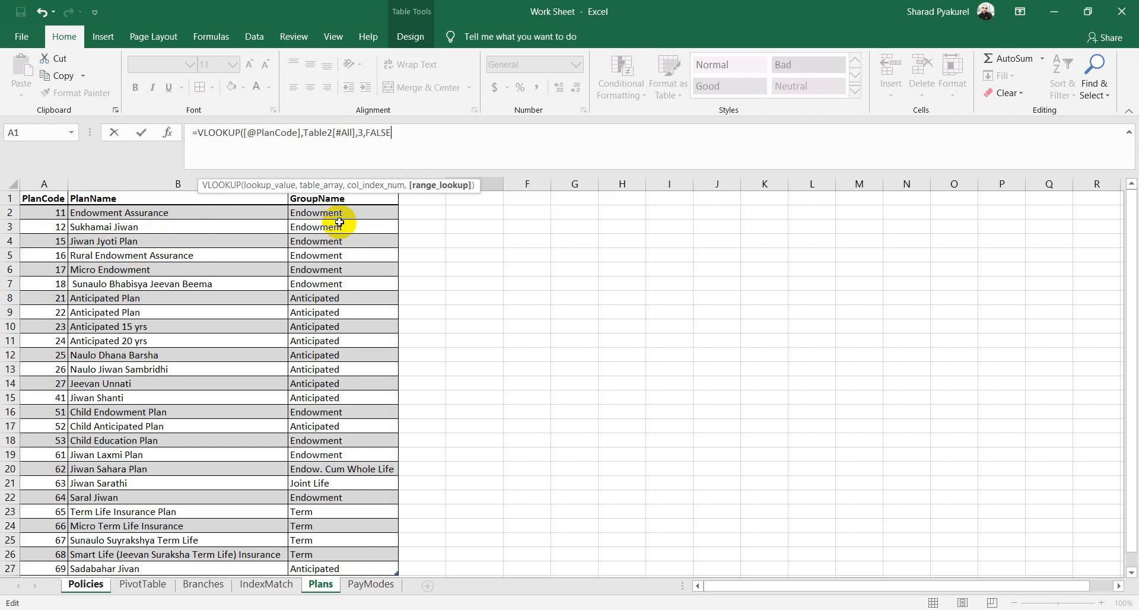
key("Return")
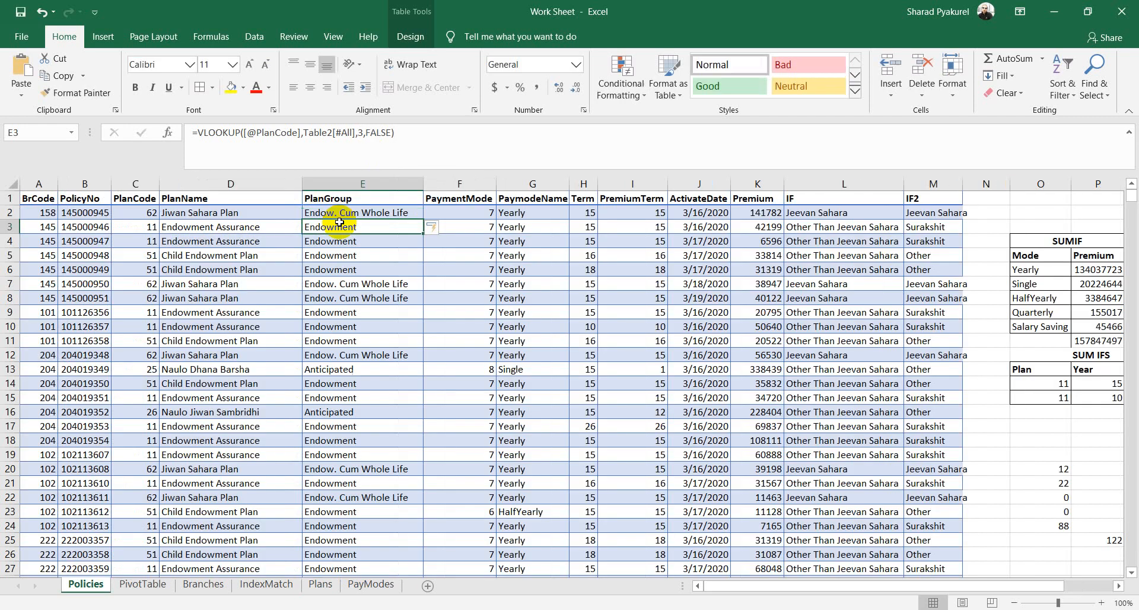
left_click(133, 212)
left_click(348, 213)
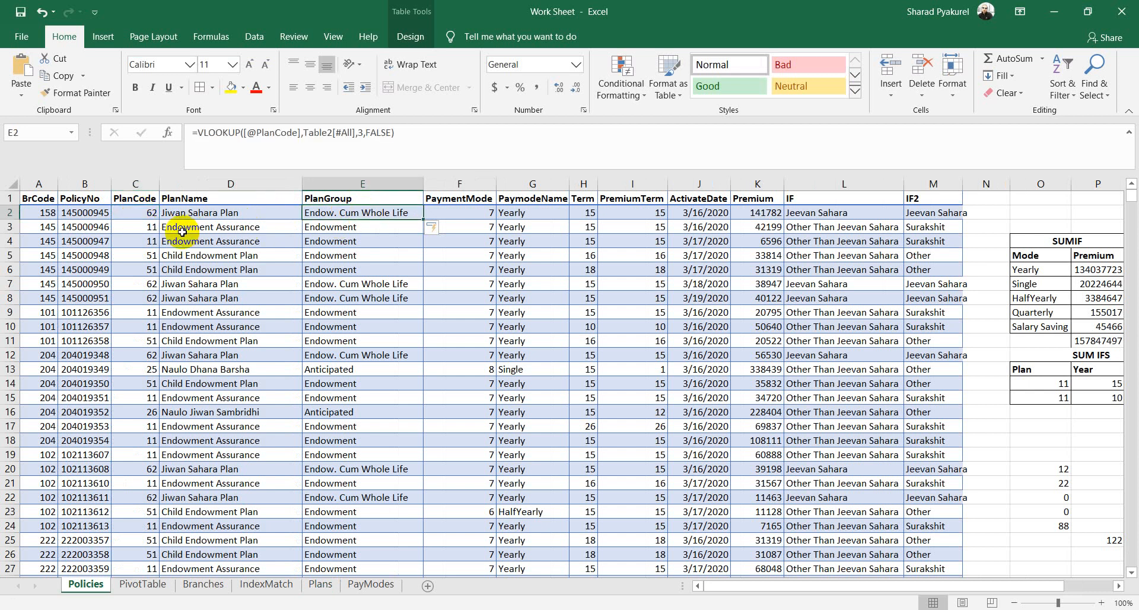
left_click(367, 240)
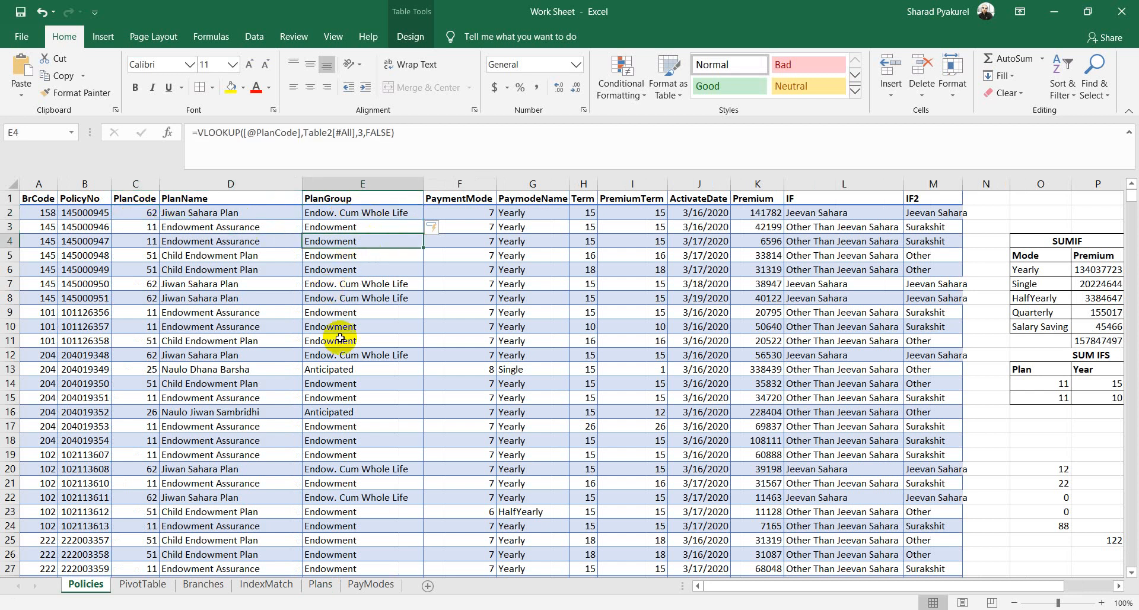
left_click(339, 372)
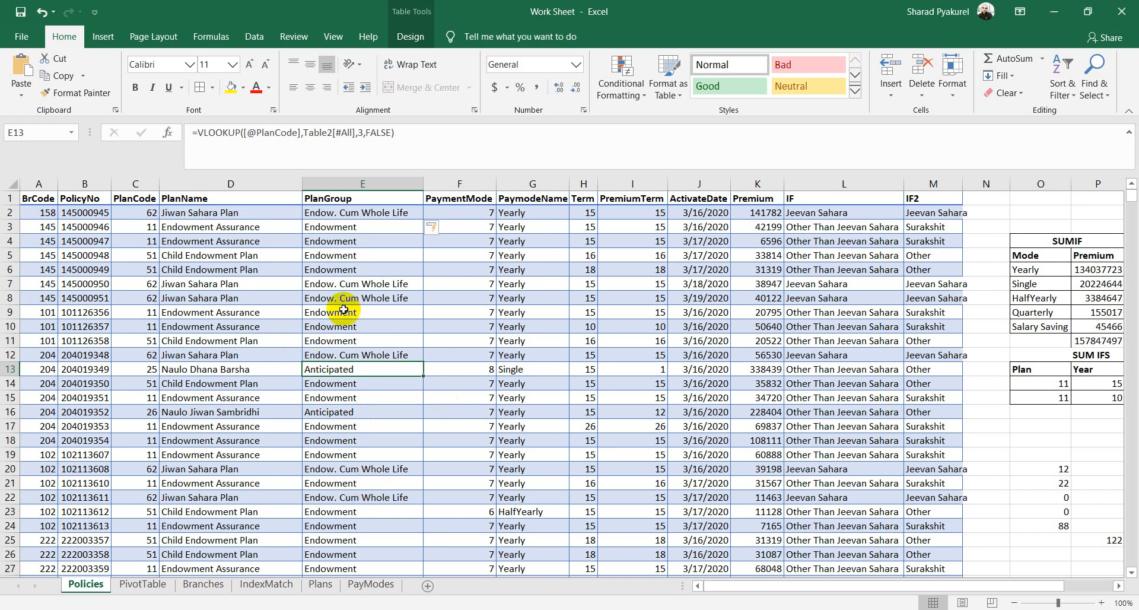
left_click(320, 584)
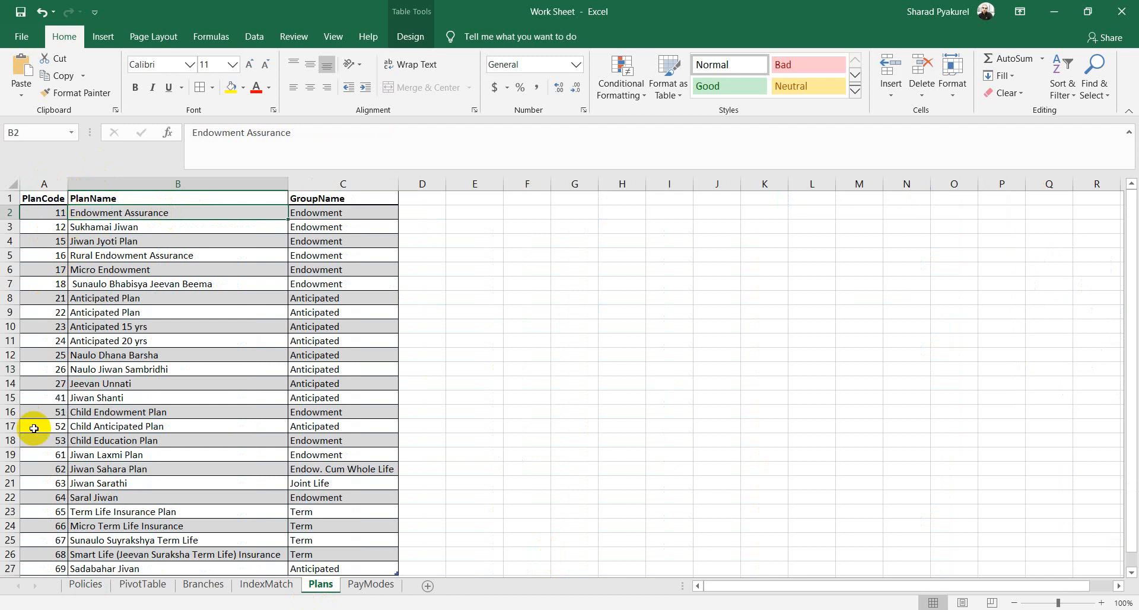
left_click(244, 228)
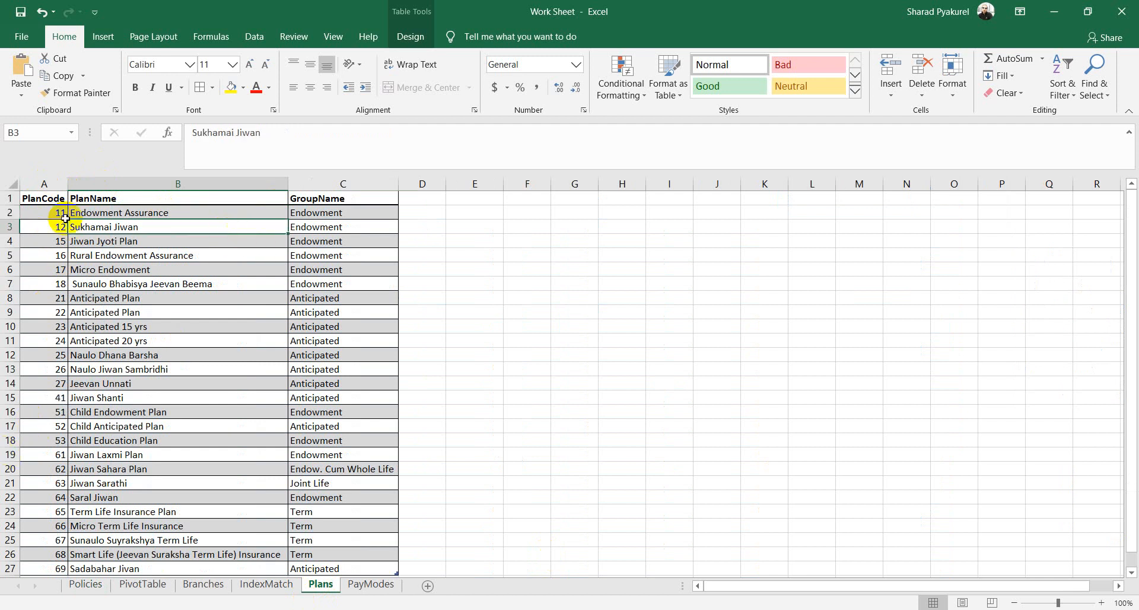
left_click_drag(41, 198, 352, 512)
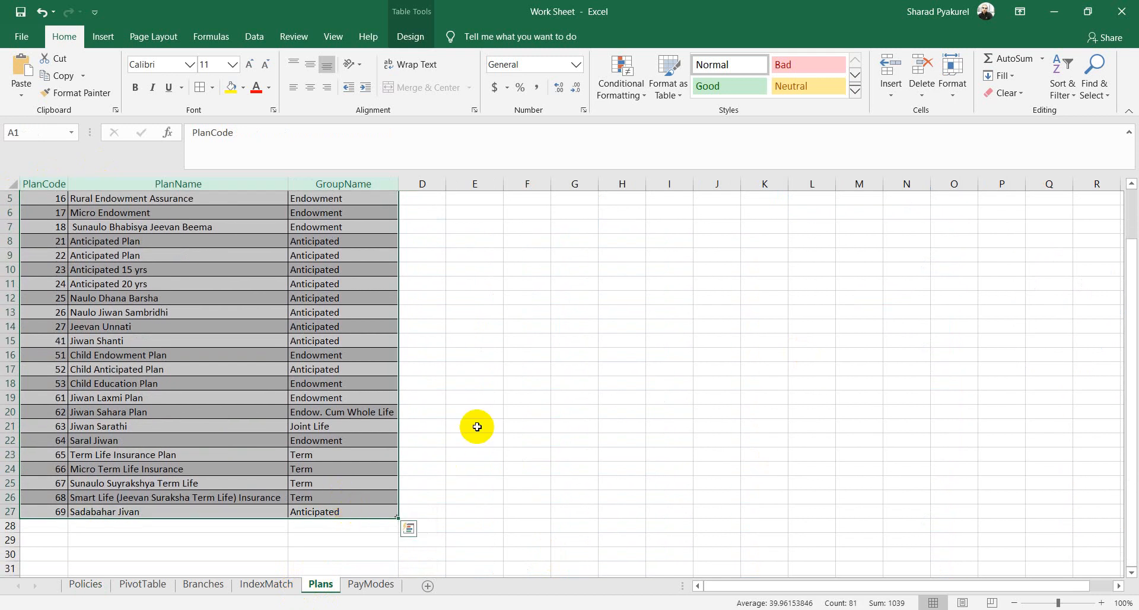
left_click(489, 389)
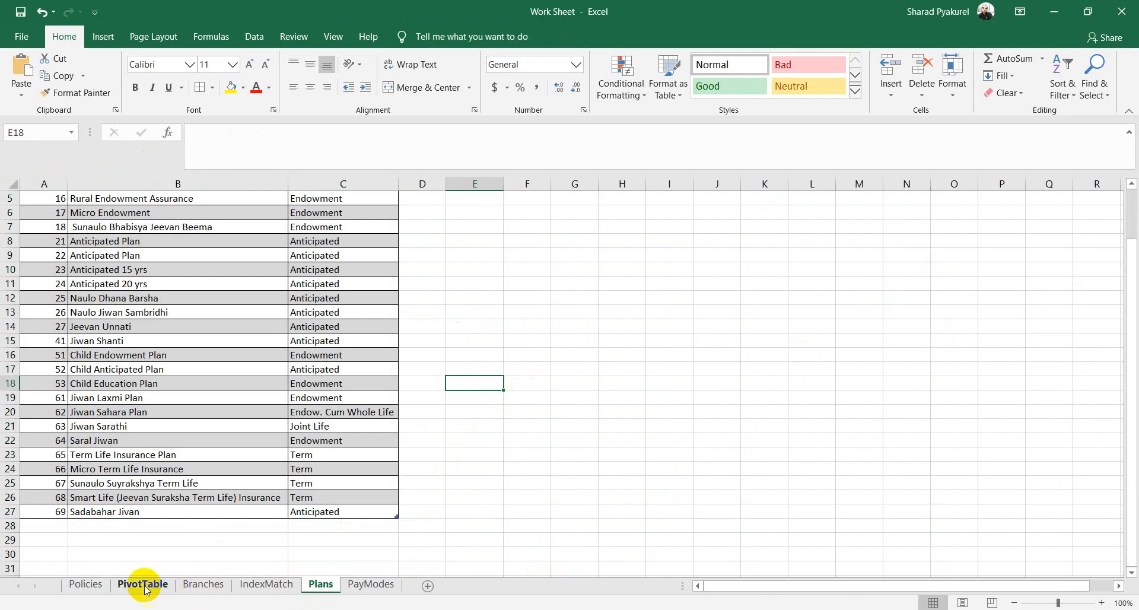
left_click(86, 584)
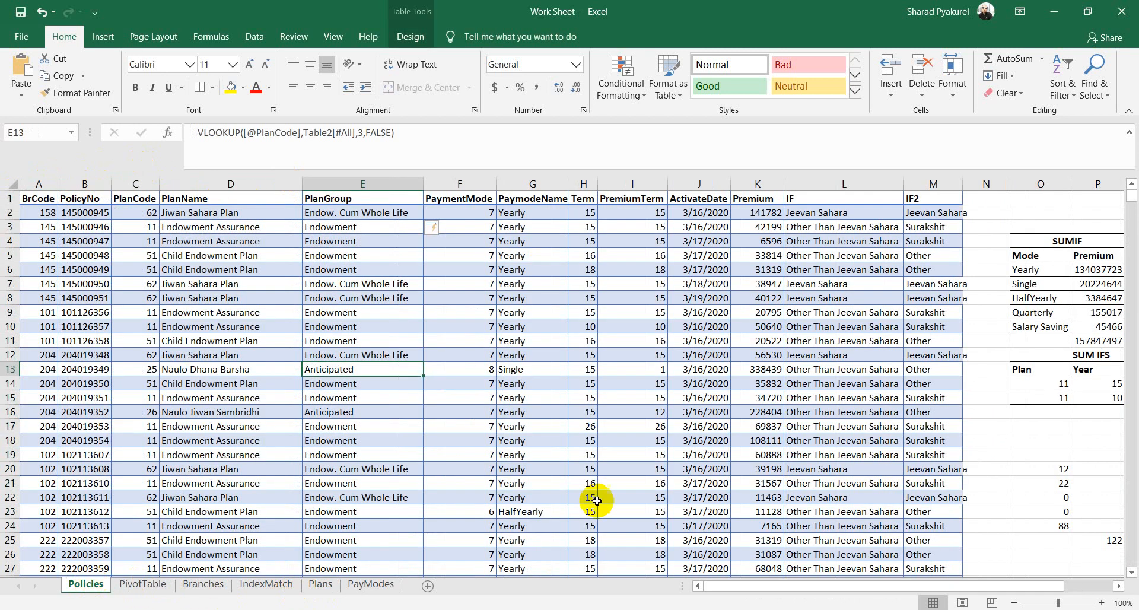
double_click(358, 132)
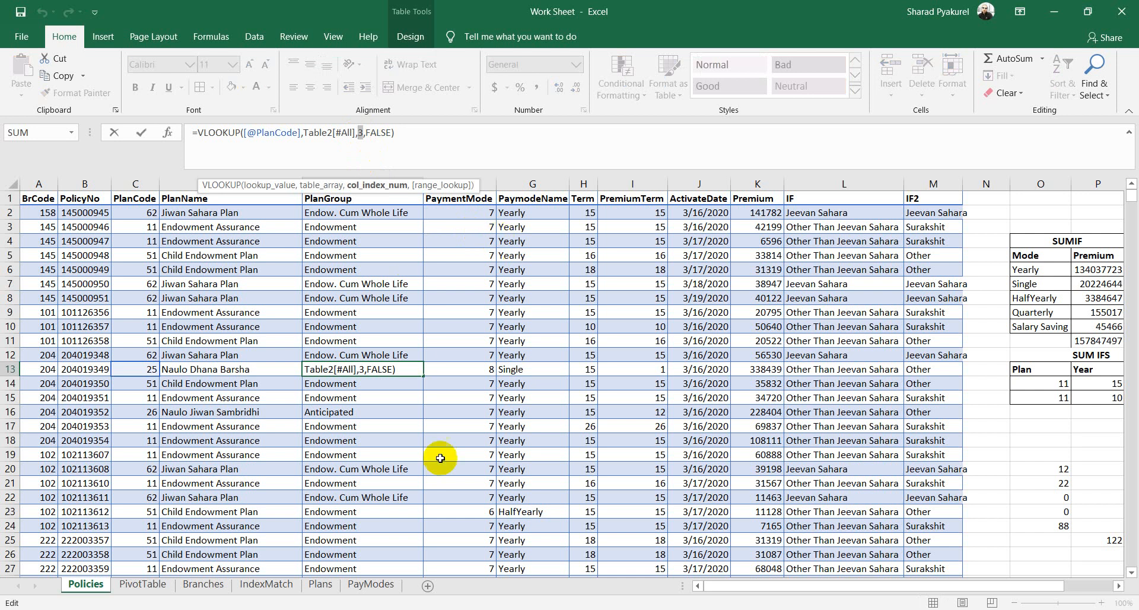
left_click(321, 584)
scroll(98, 237, "up", 2)
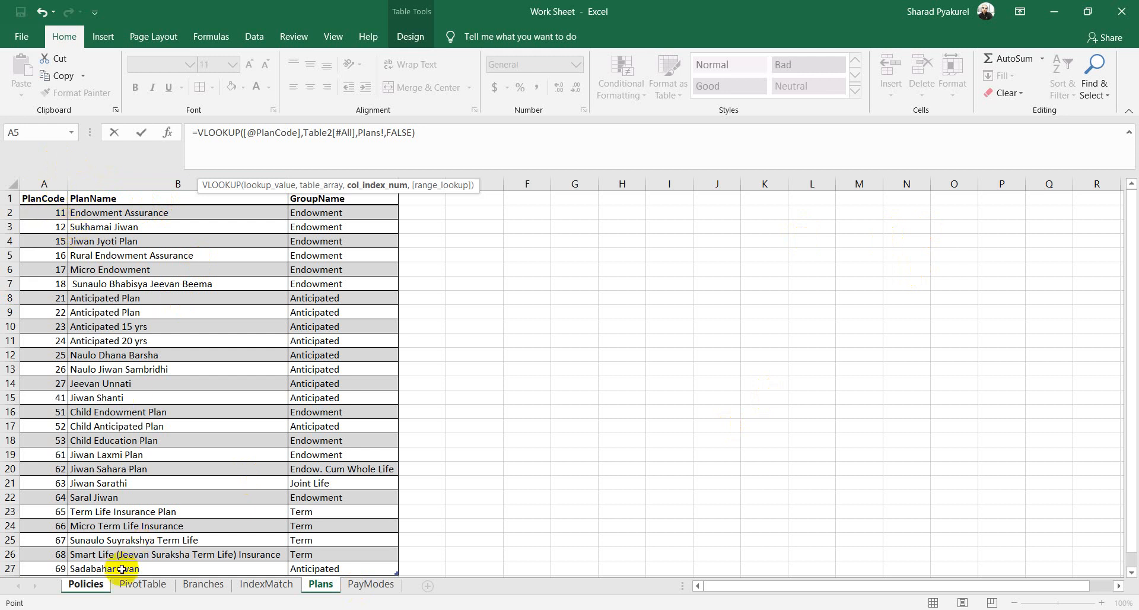
left_click(89, 584)
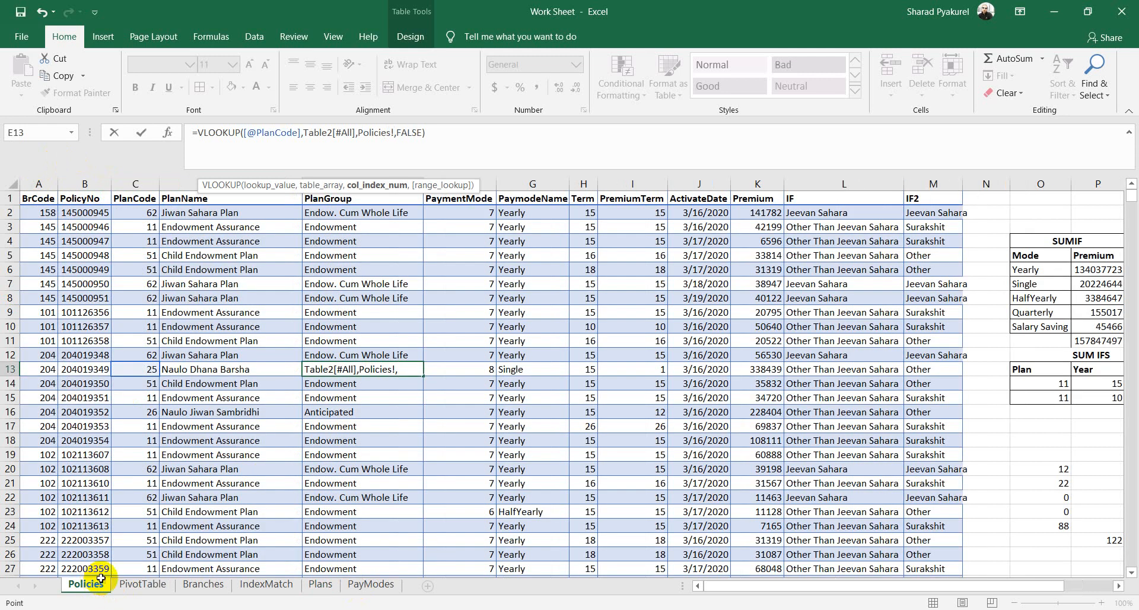
left_click(529, 313)
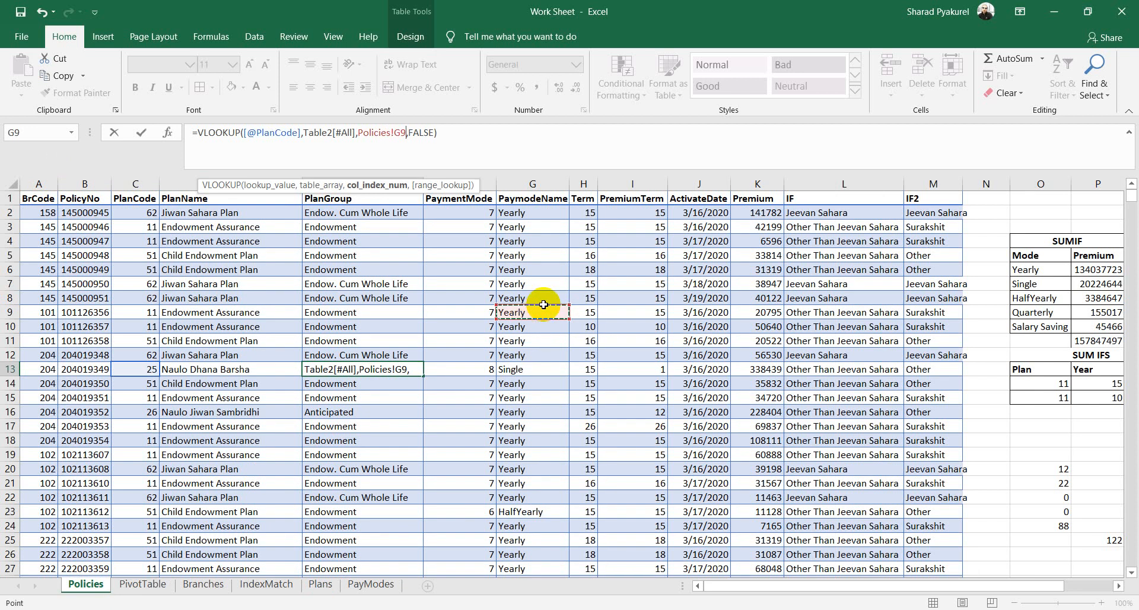
key("BackSpace")
key("BackSpace")
key("BackSpace")
key("BackSpace")
key("BackSpace")
key("BackSpace")
key("BackSpace")
key("BackSpace")
key("BackSpace")
key("BackSpace")
key("BackSpace")
type("3")
key("ctrl+Return")
left_click(567, 322)
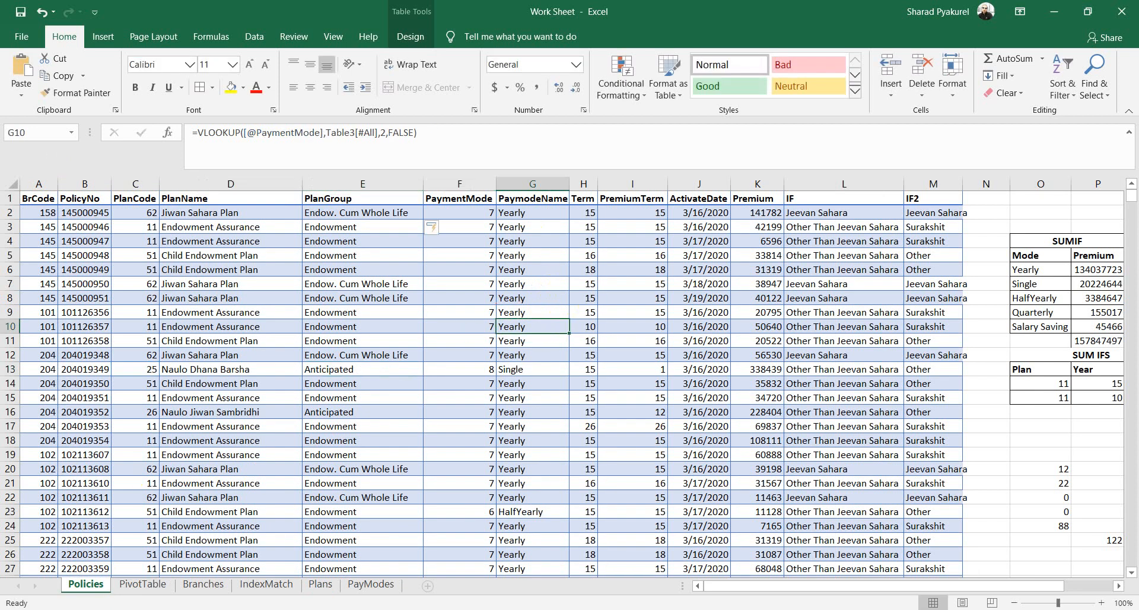
Step: Colour 'Index and Match' red on the Agenda slide, then return to Excel's payment mode cell G6
left_click(201, 608)
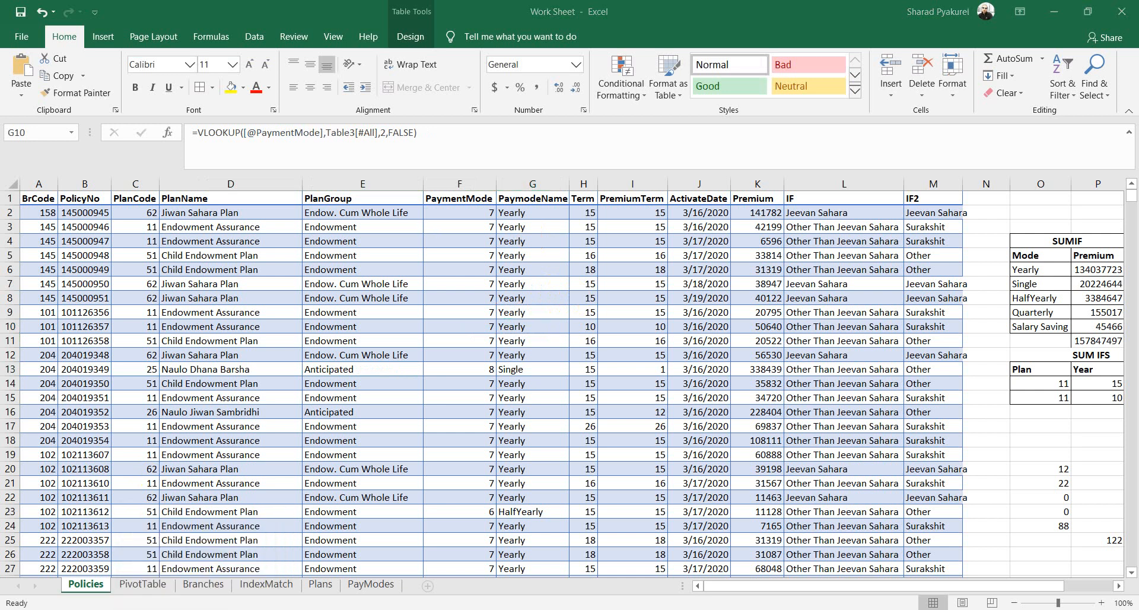
left_click(449, 418)
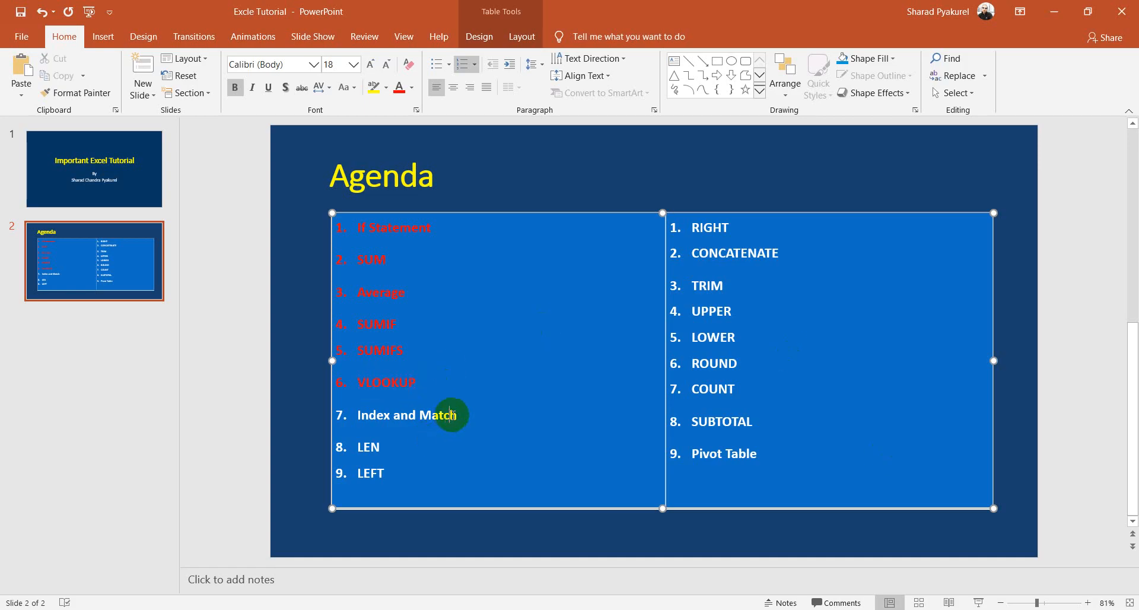
left_click_drag(468, 414, 356, 415)
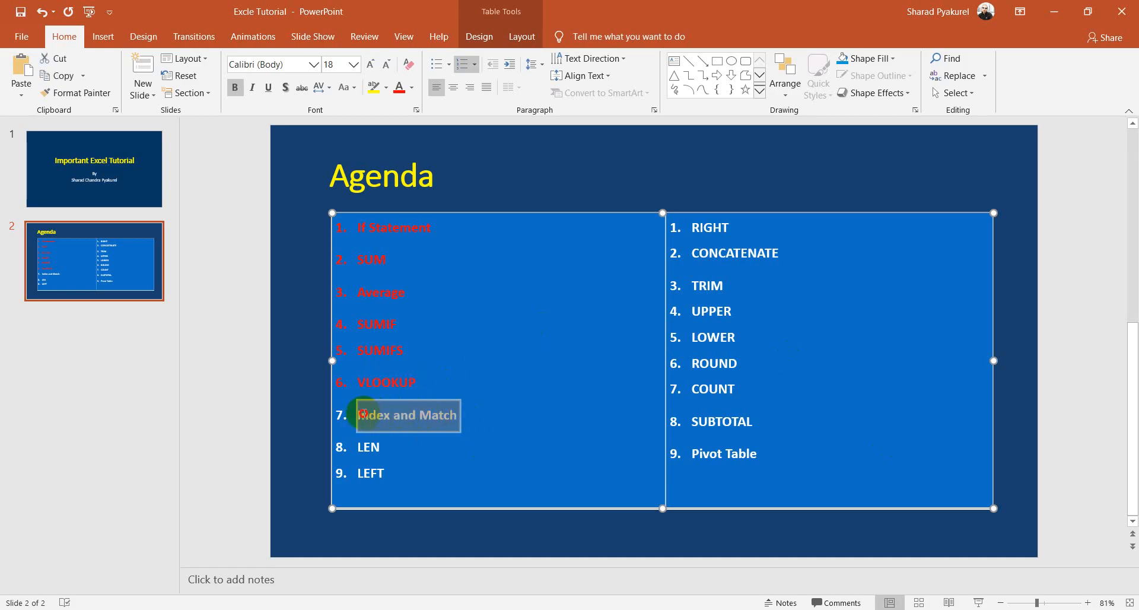
left_click(399, 95)
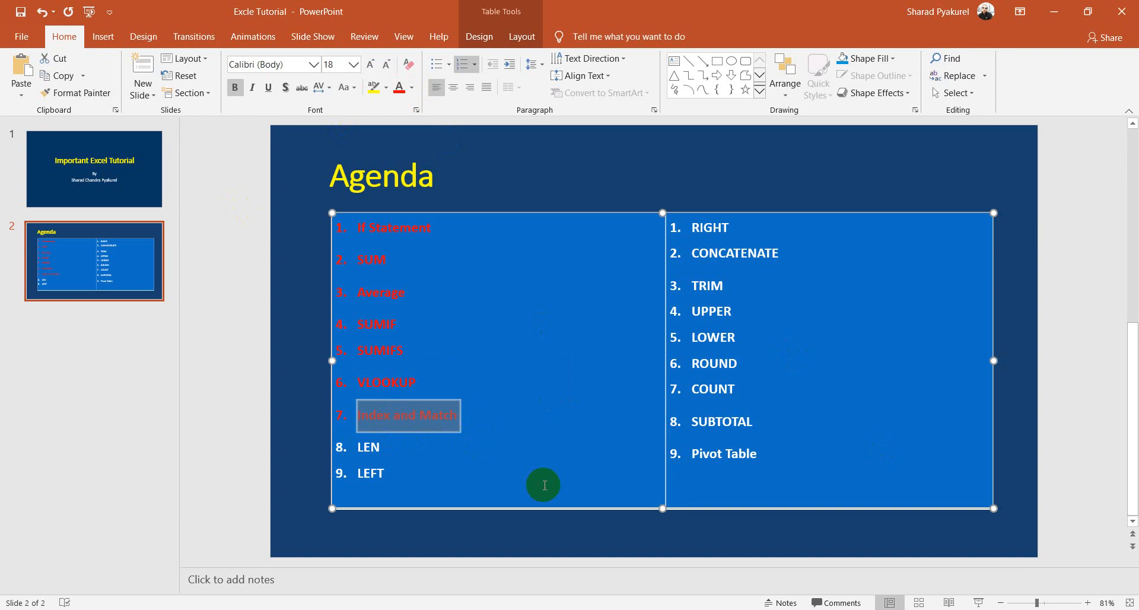
mouse_move(160, 605)
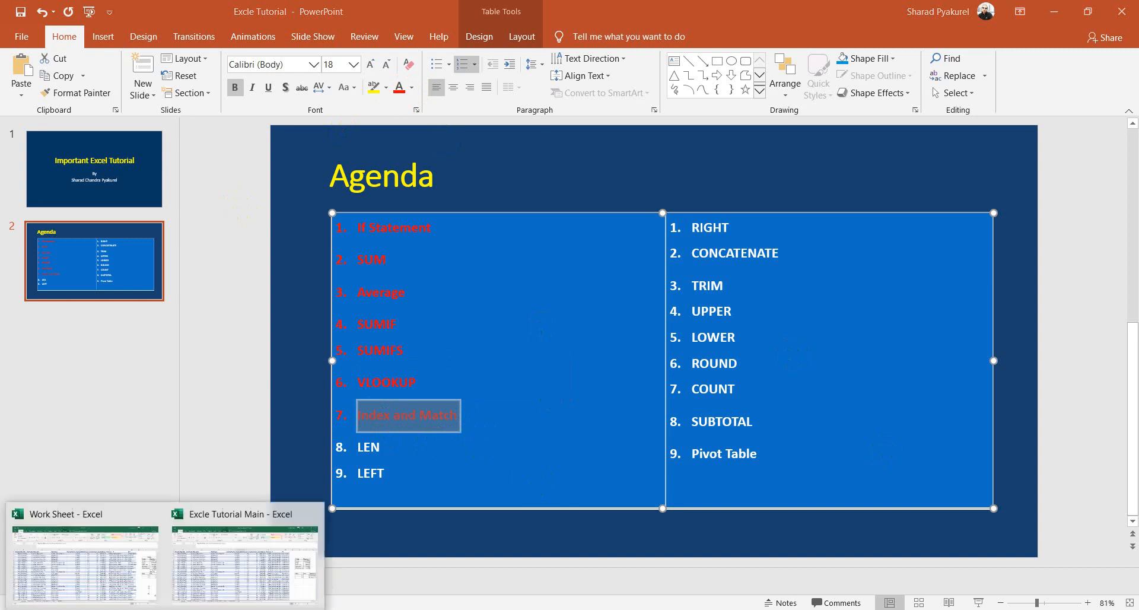
left_click(100, 552)
left_click(562, 268)
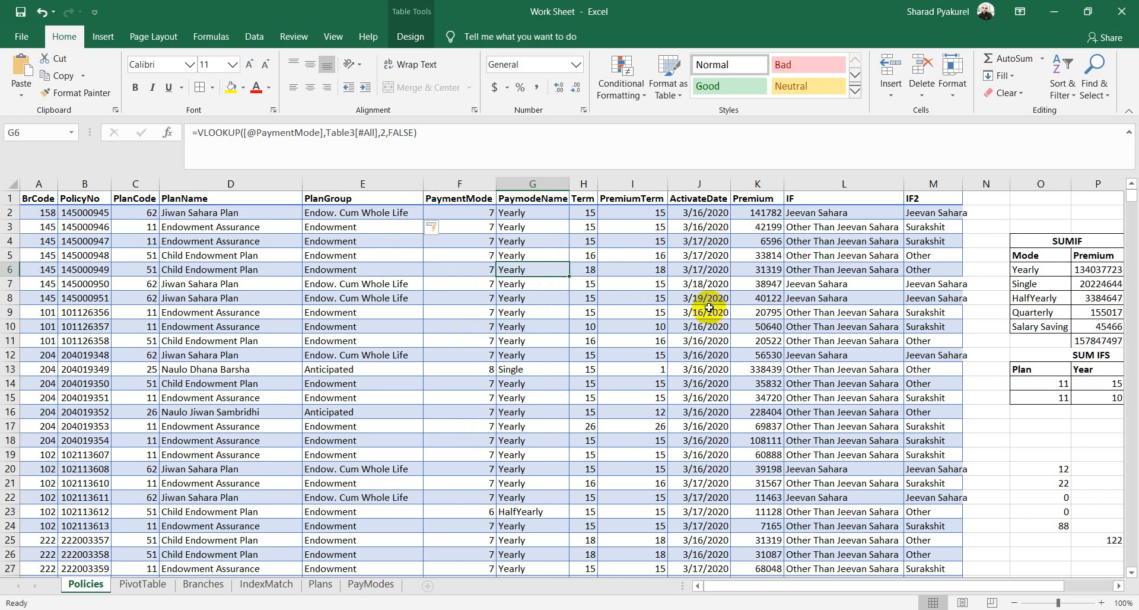
left_click(477, 268)
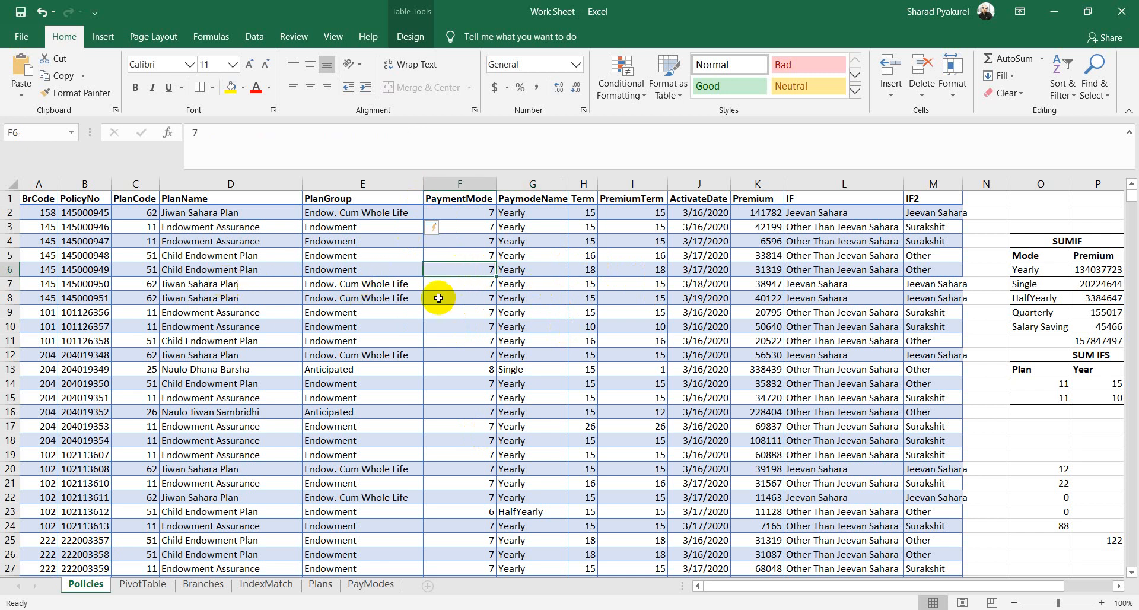
left_click(764, 312)
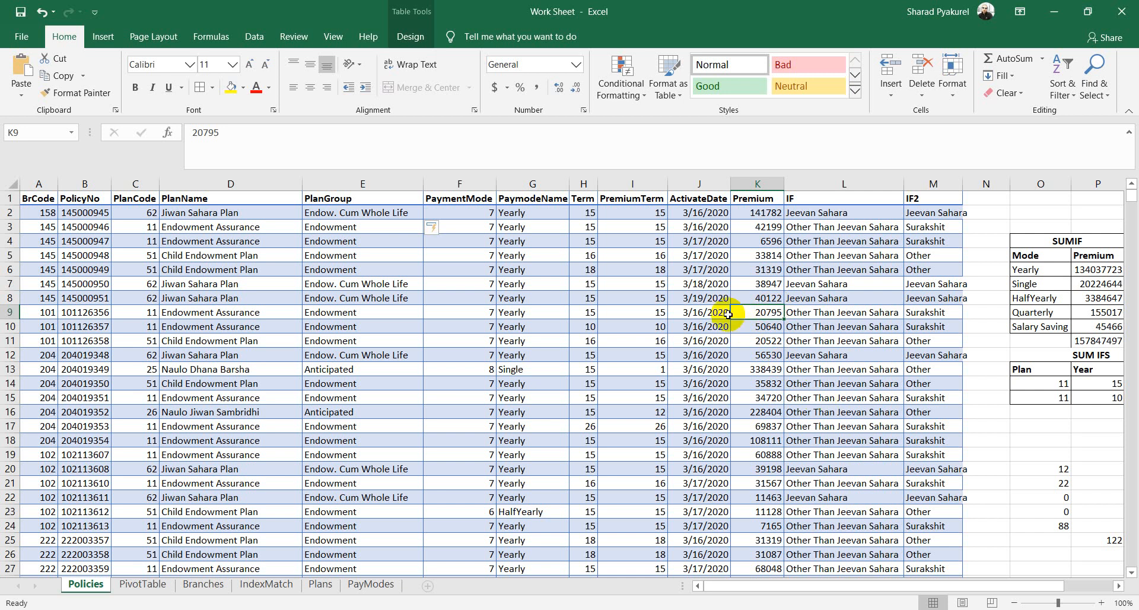
left_click(715, 300)
left_click(770, 273)
left_click(767, 282)
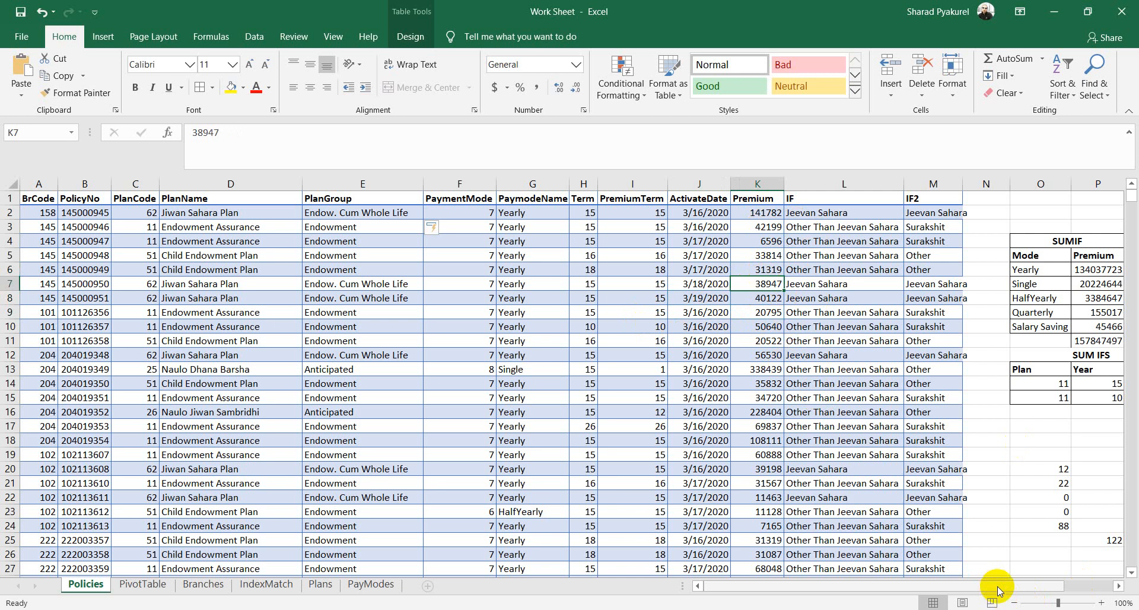
scroll(996, 587, "right", 2)
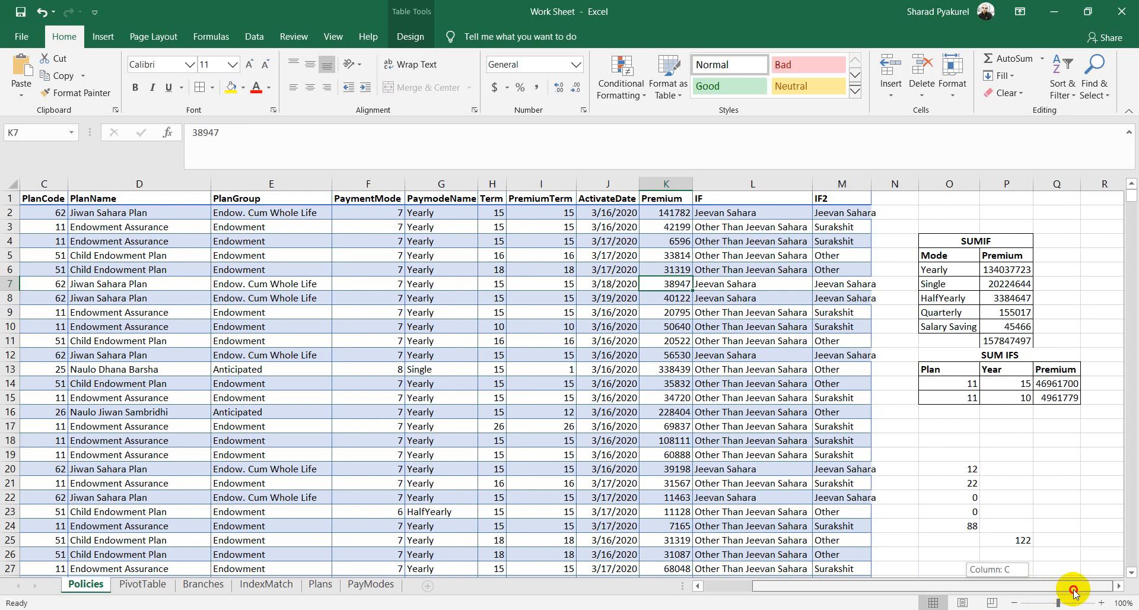
left_click(268, 584)
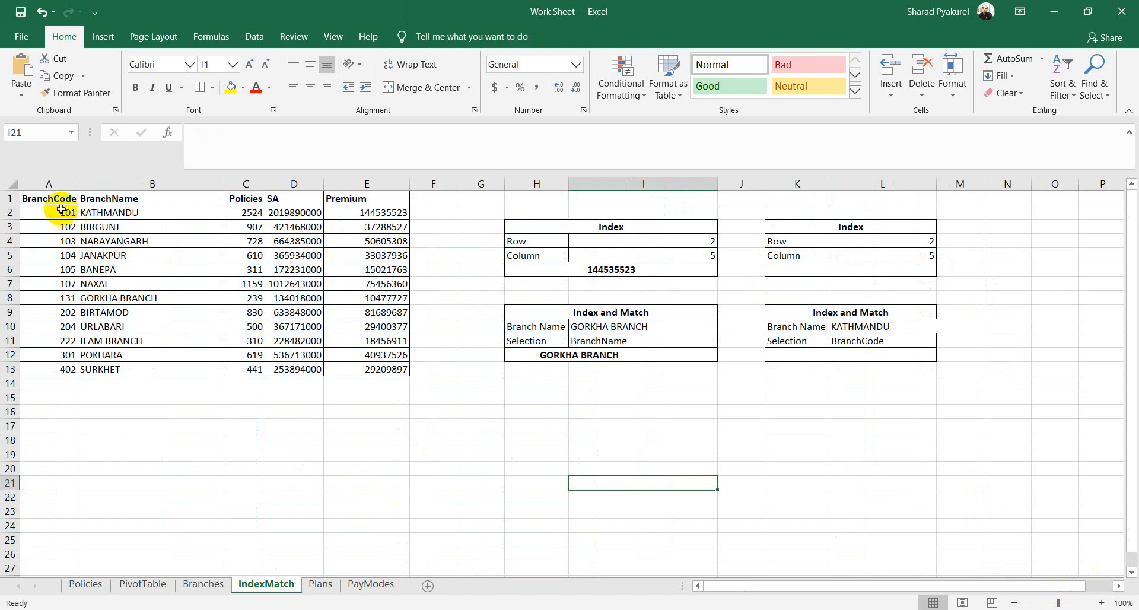
left_click_drag(61, 208, 357, 357)
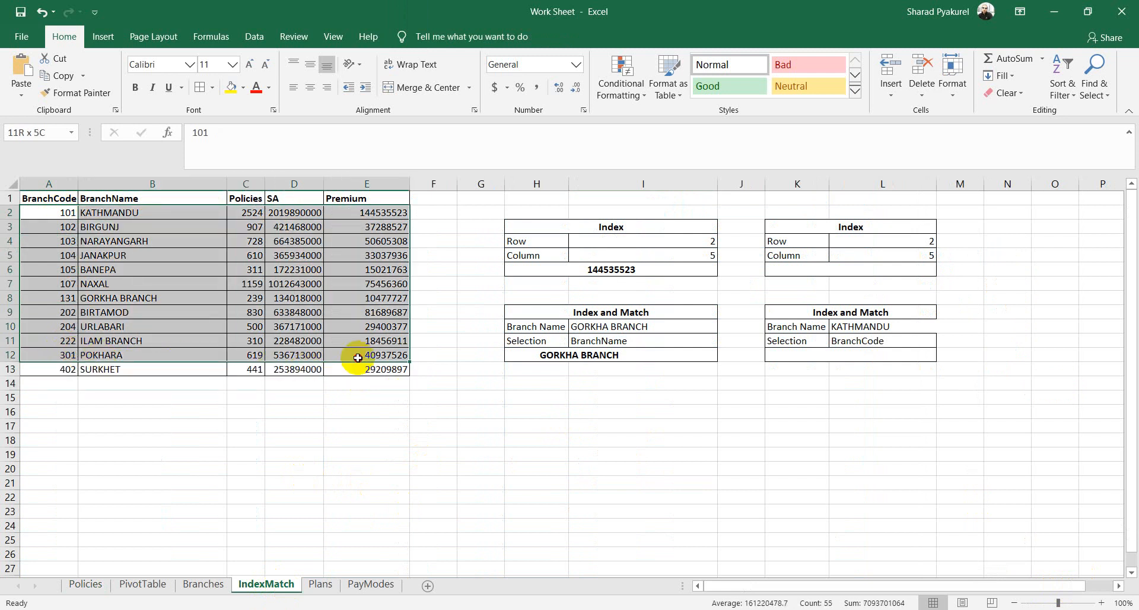
left_click(511, 396)
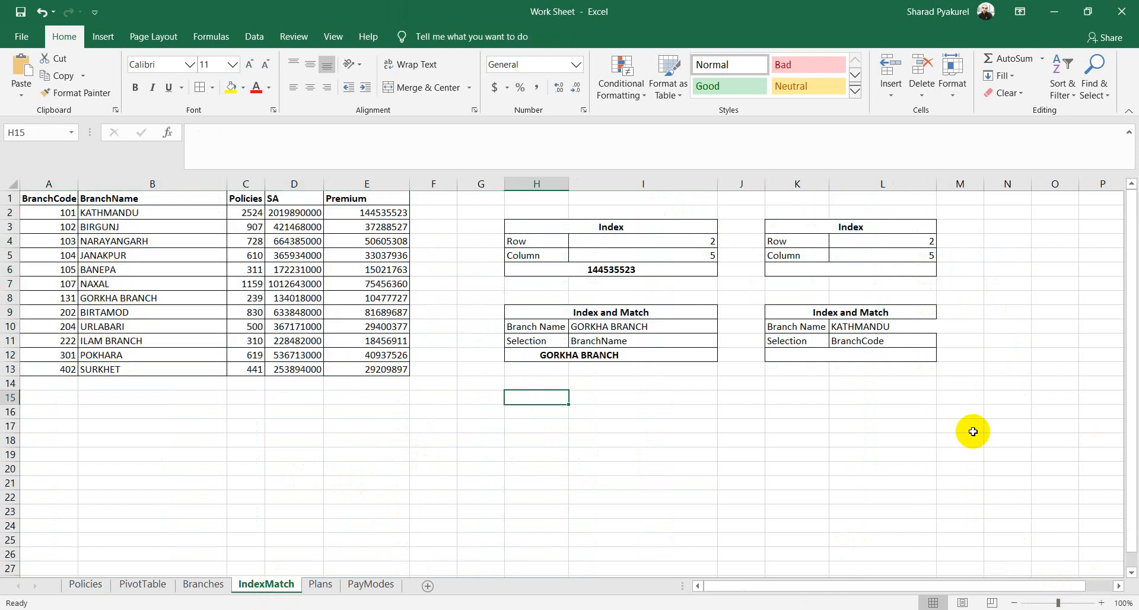
left_click(532, 242)
left_click(602, 241)
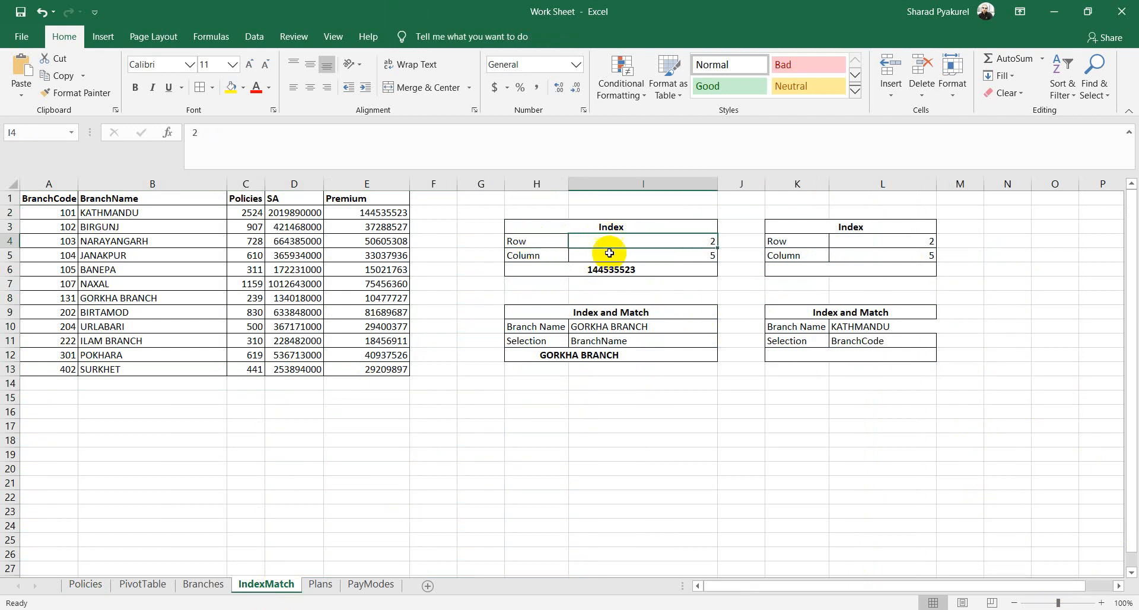
left_click(612, 261)
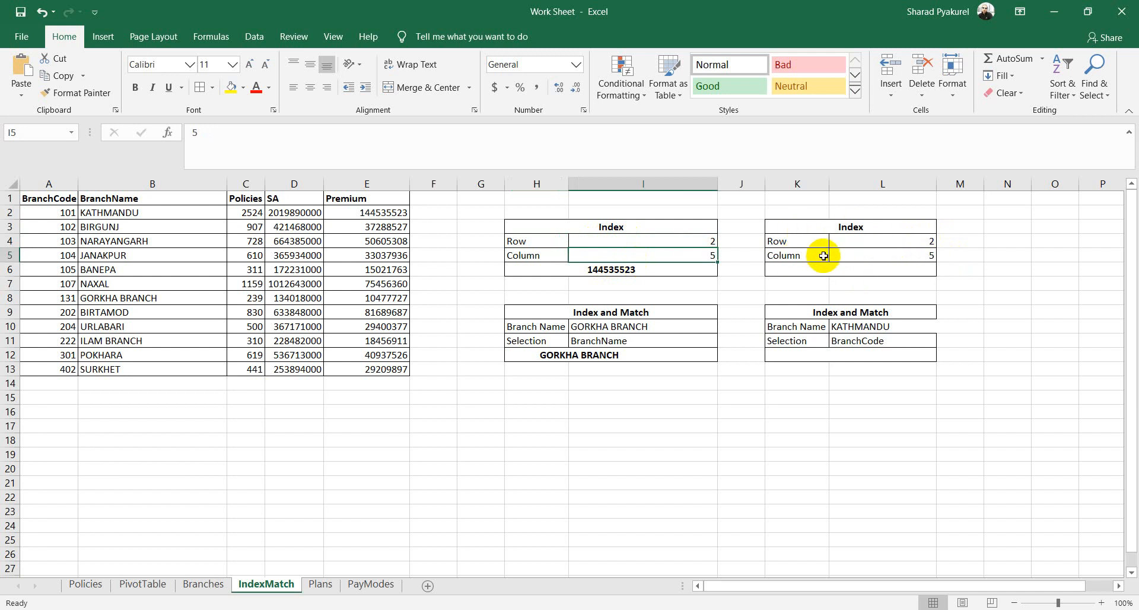
left_click(920, 240)
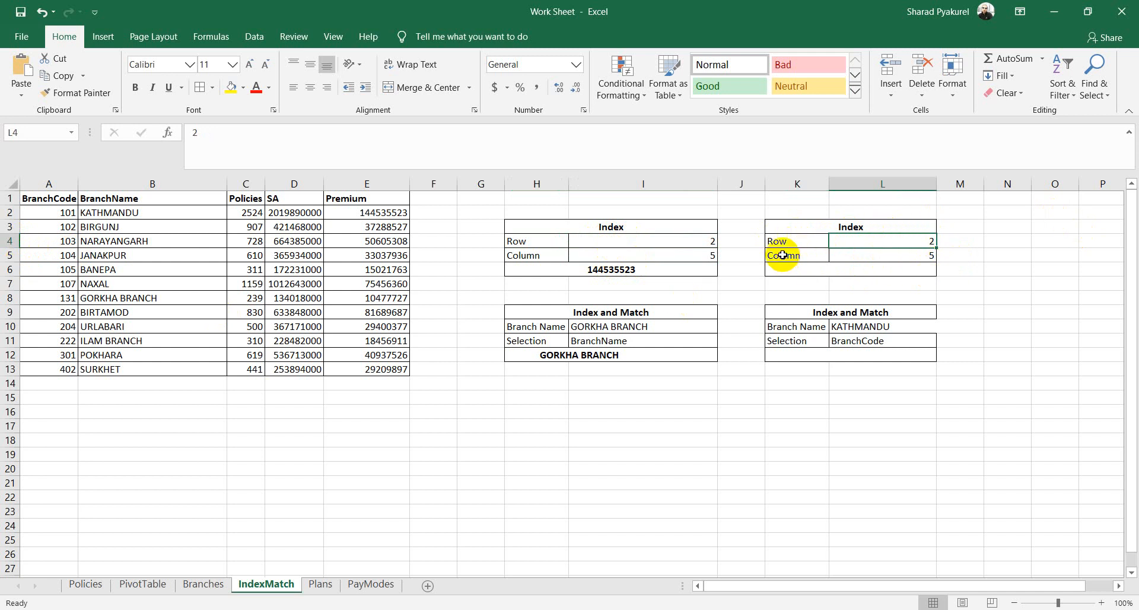
left_click(908, 254)
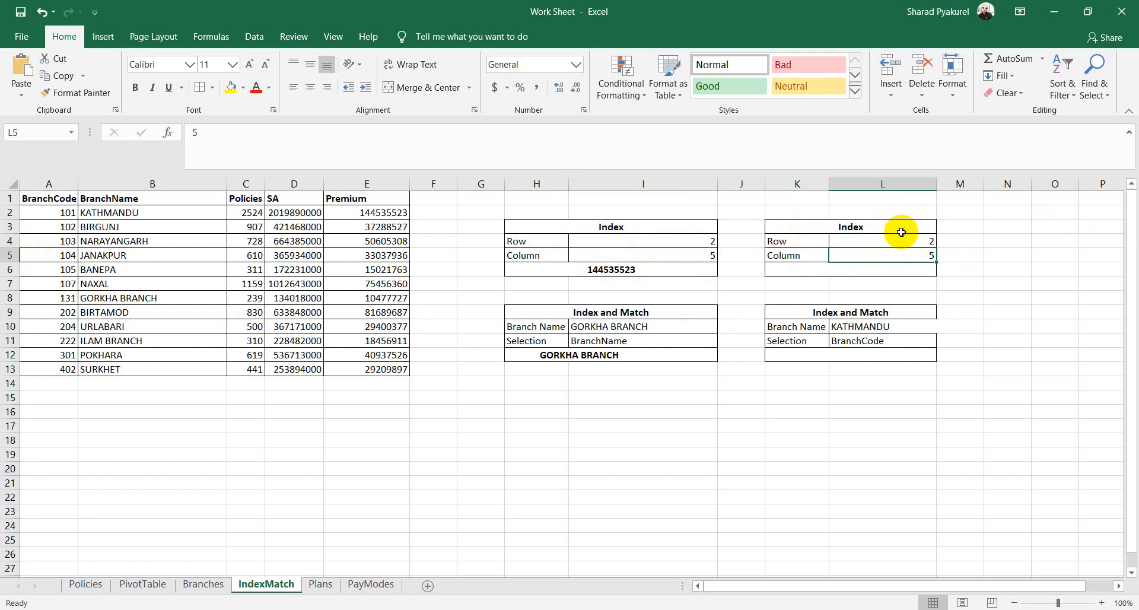
left_click(876, 239)
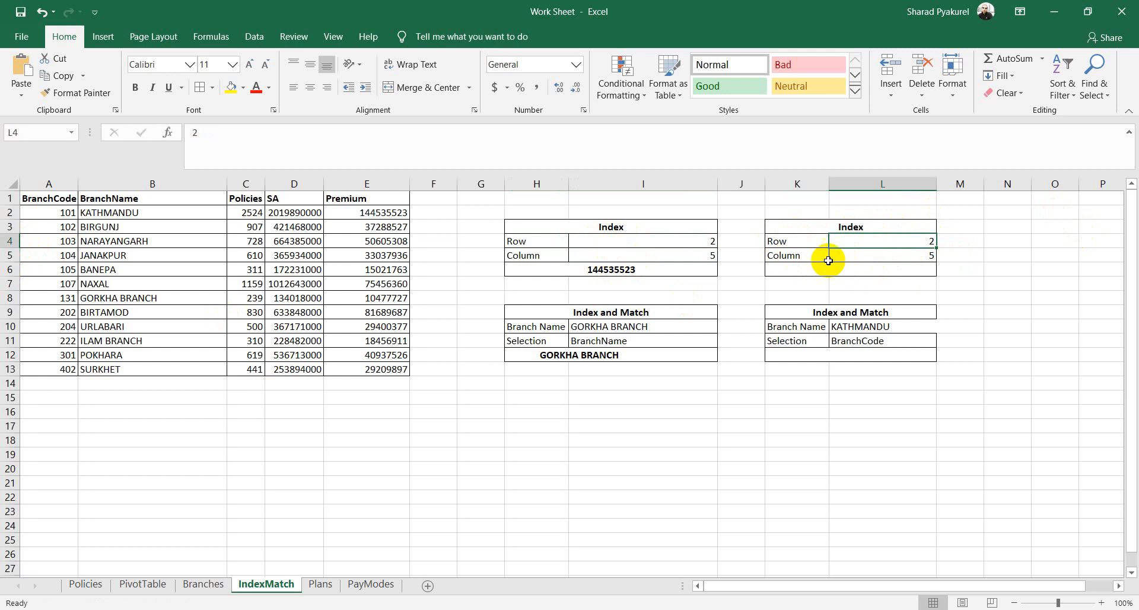
left_click(899, 263)
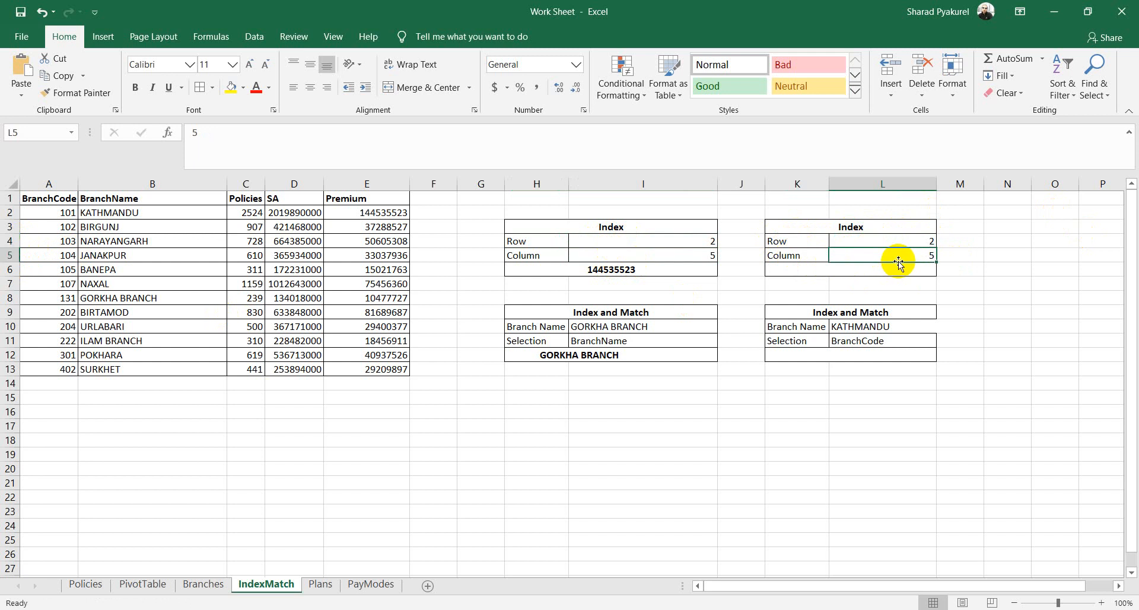
left_click(43, 199)
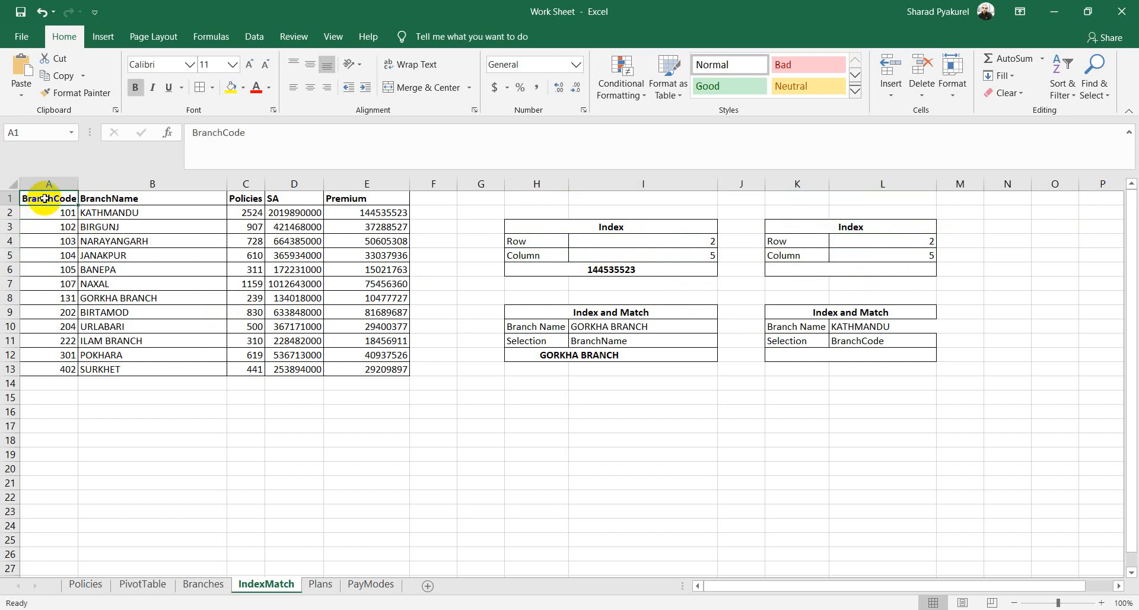
left_click(55, 214)
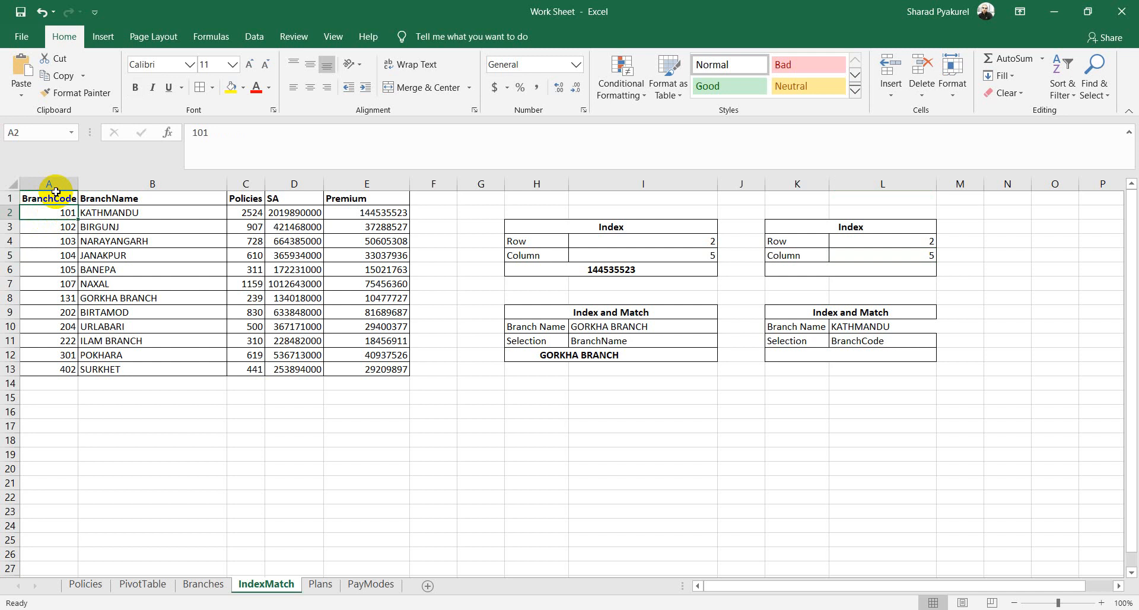
left_click(11, 198)
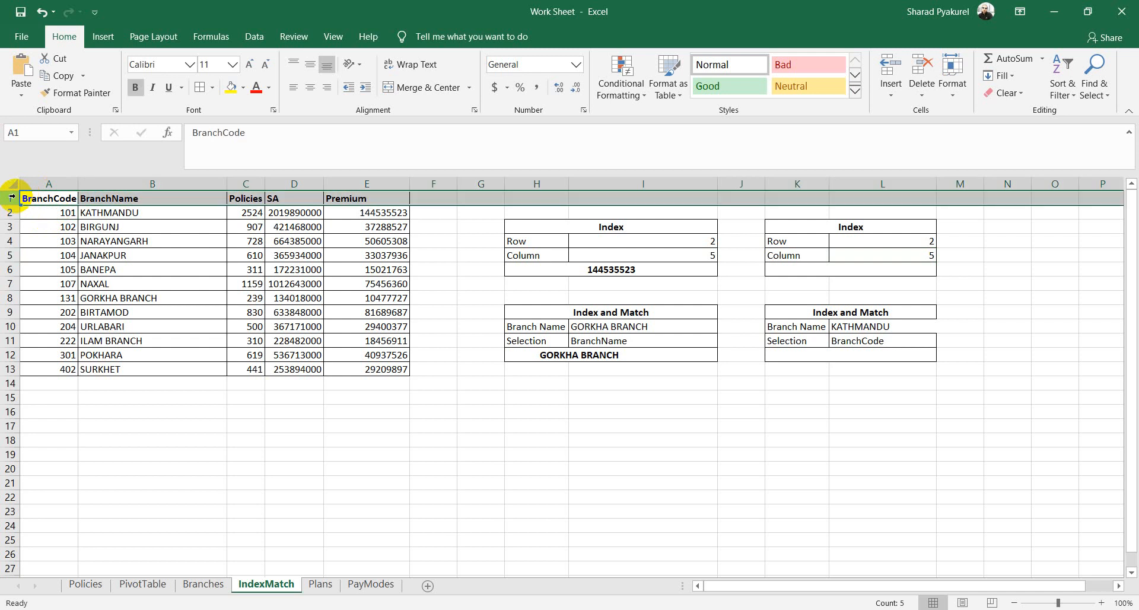
left_click(27, 197)
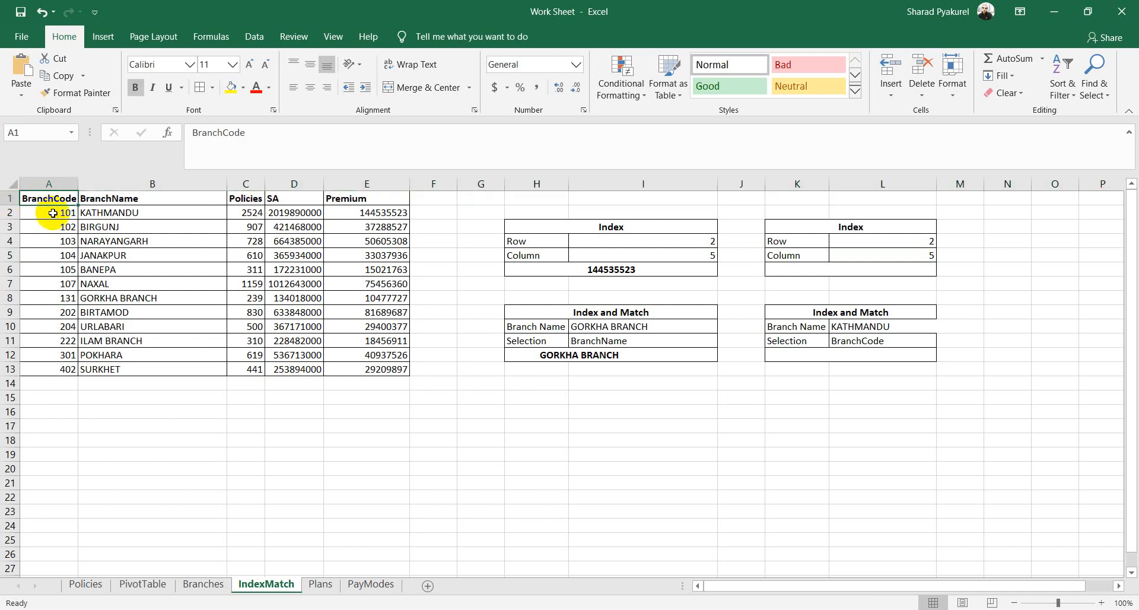
left_click(53, 213)
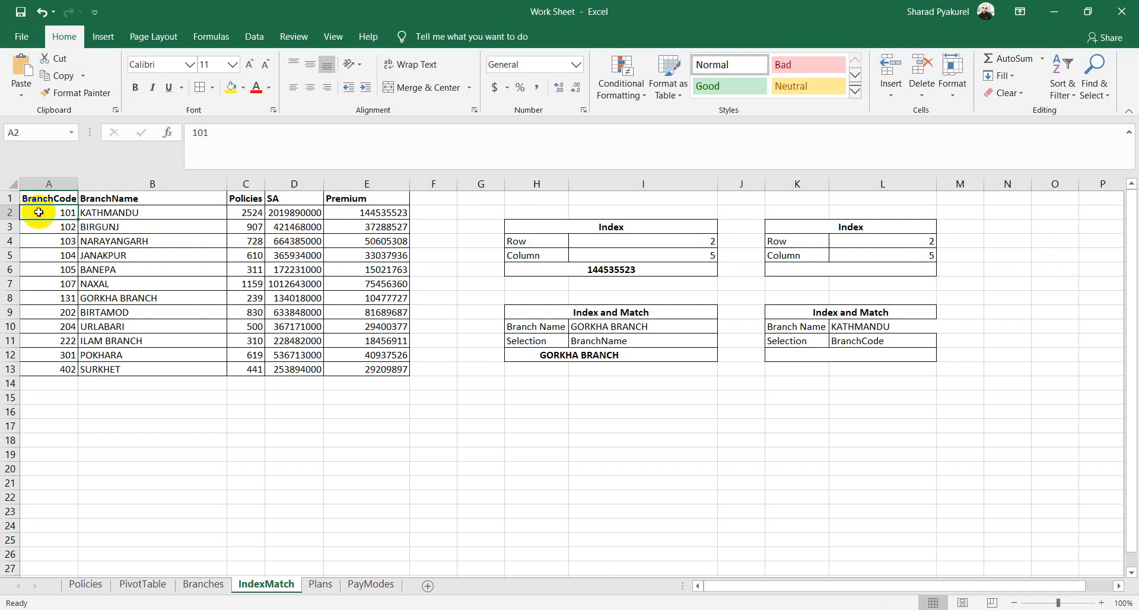
left_click(126, 214)
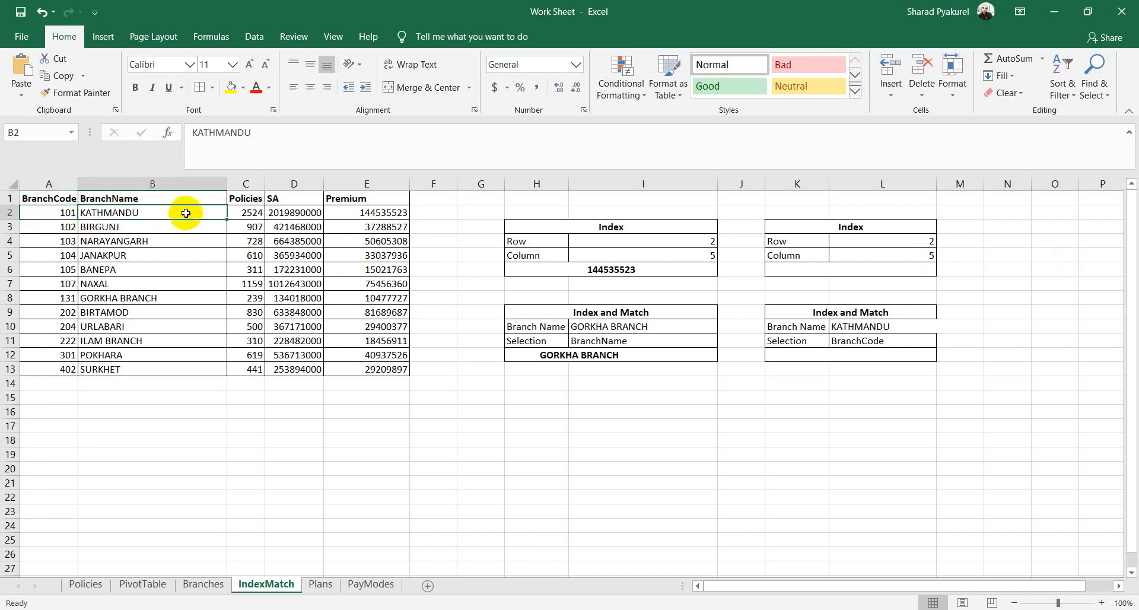
left_click(248, 213)
left_click(287, 215)
left_click(376, 212)
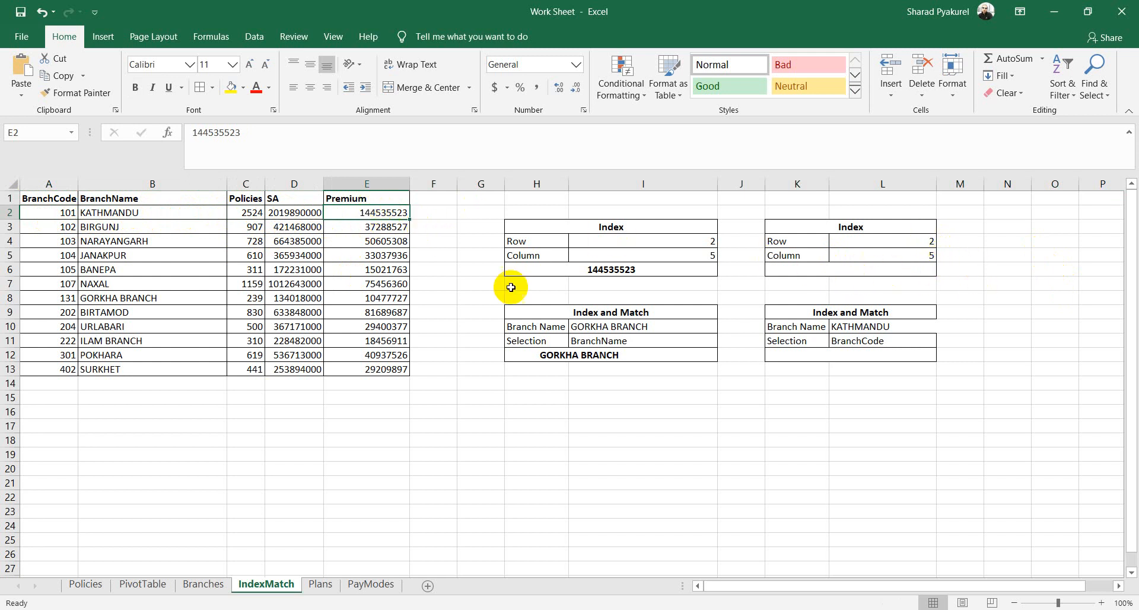
left_click(805, 268)
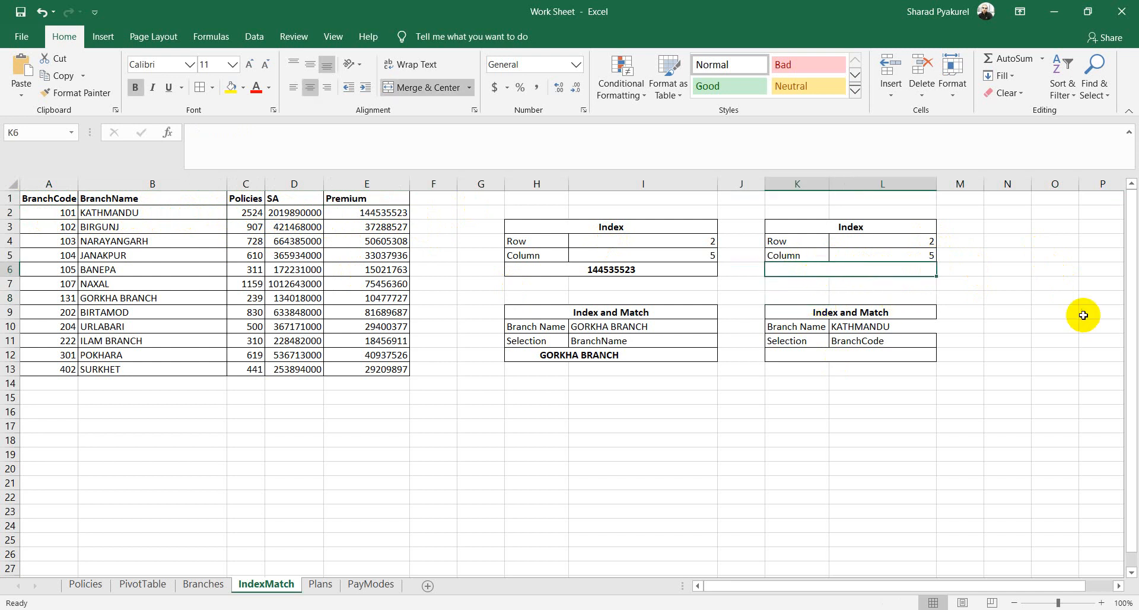
Step: Enter =INDEX(A1:E13,L4,L5) in K6 and compare the result with the Premium in E2
type("=in")
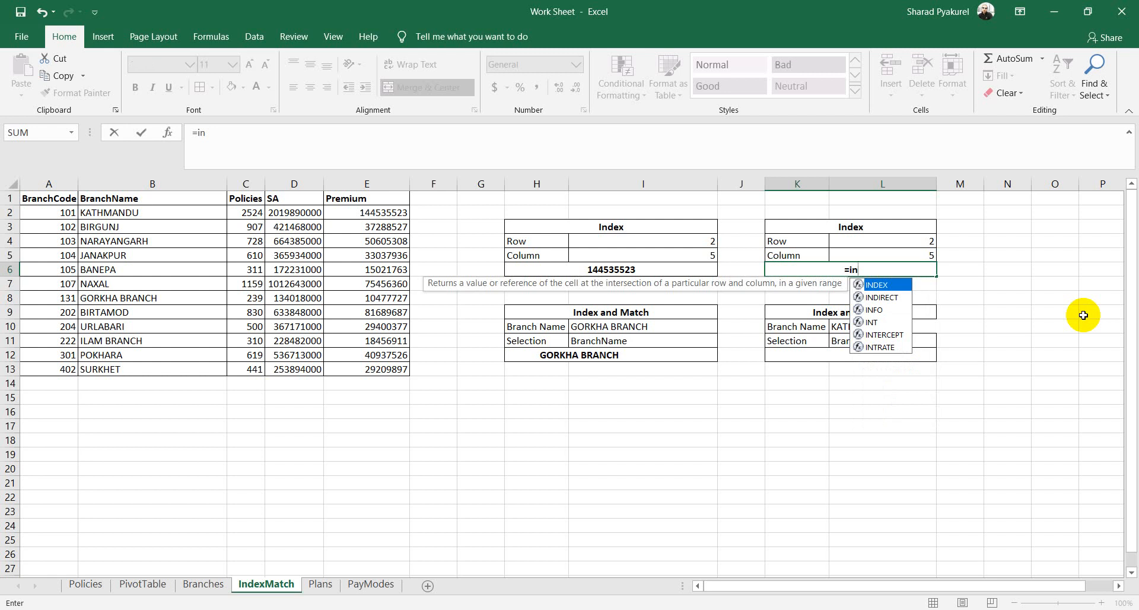
key("Tab")
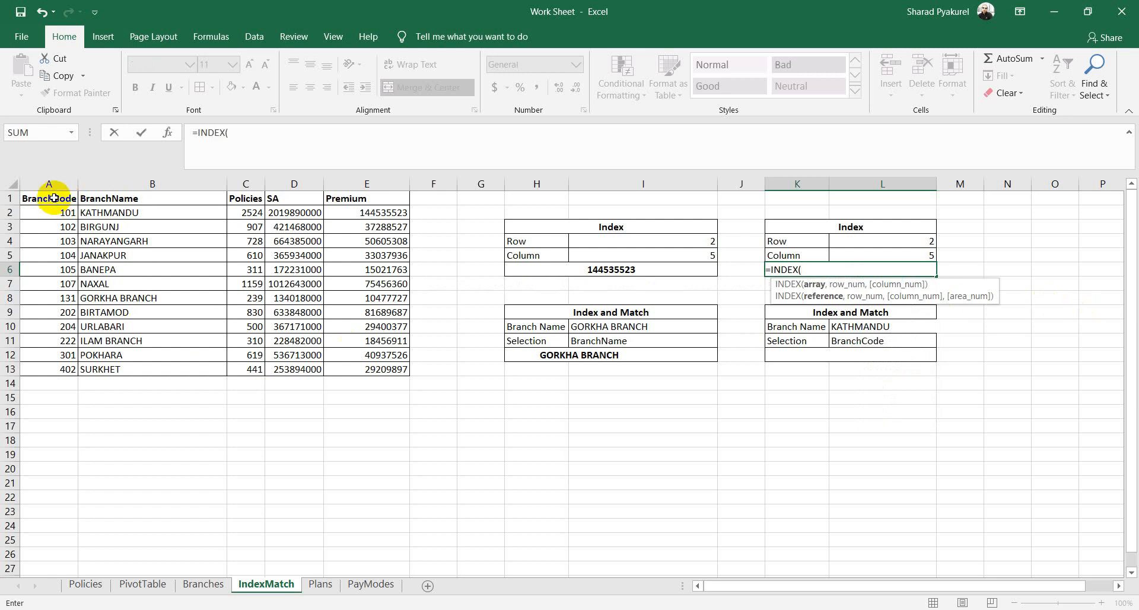
left_click_drag(53, 198, 392, 369)
type(",")
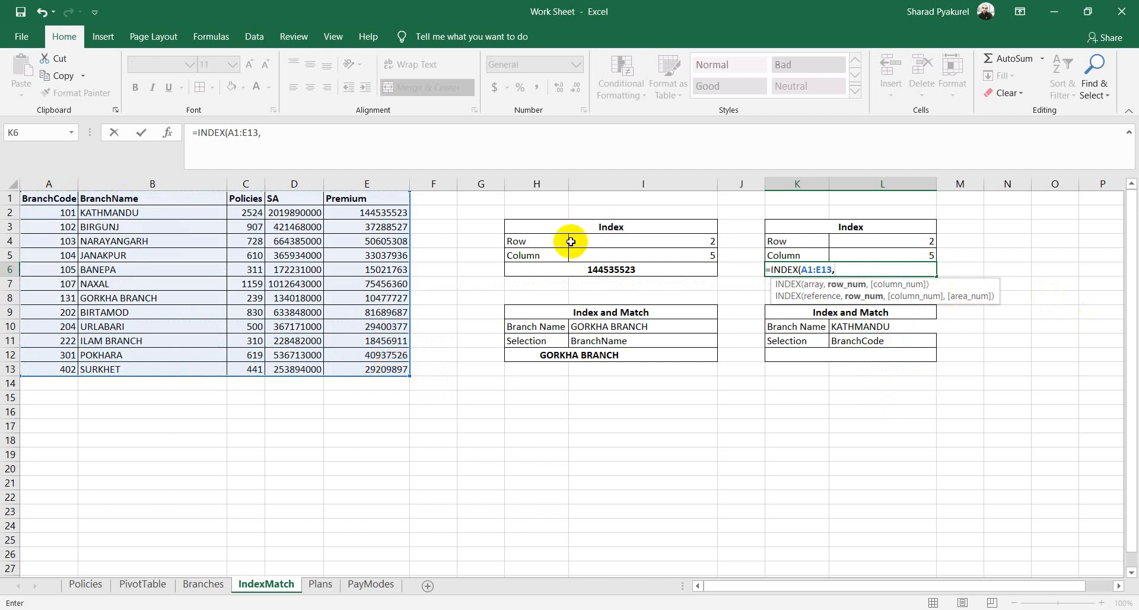
left_click(914, 243)
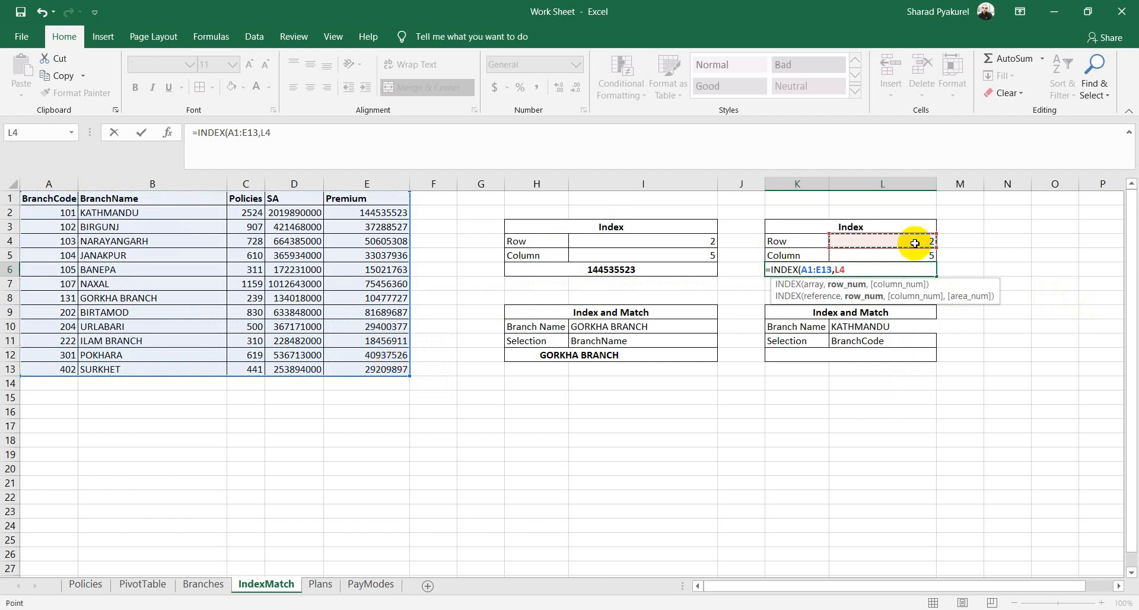
type(",")
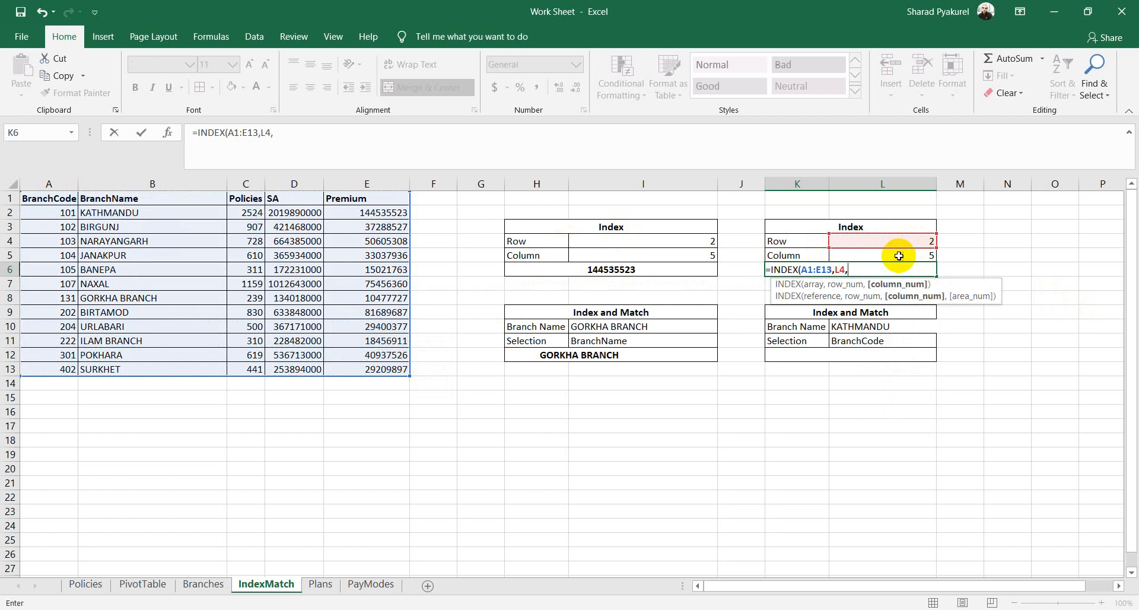
left_click(899, 256)
type(")")
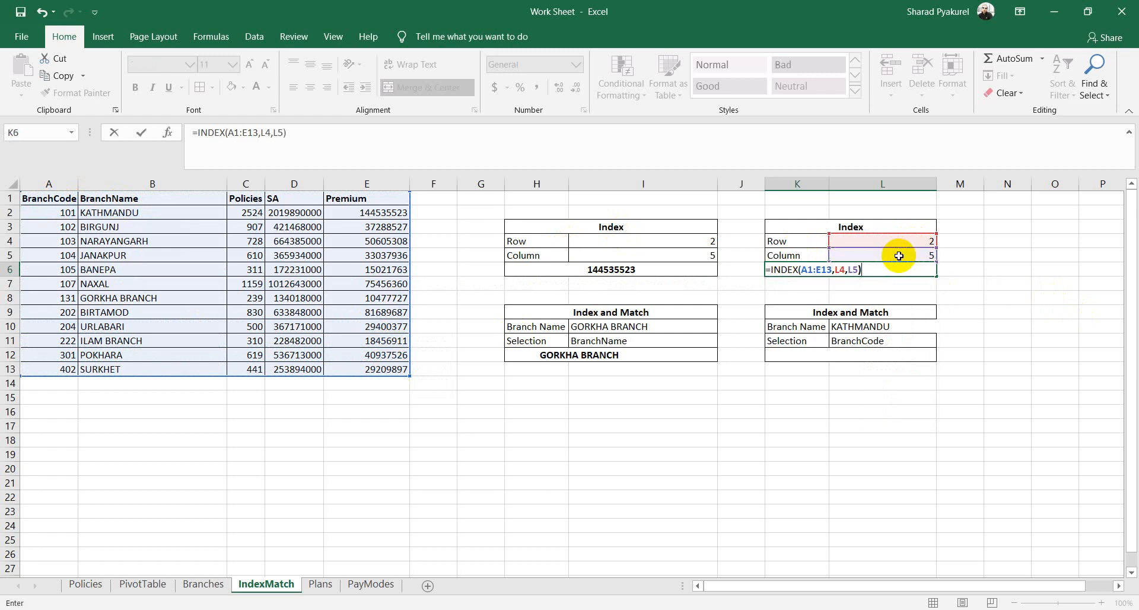
key("Return")
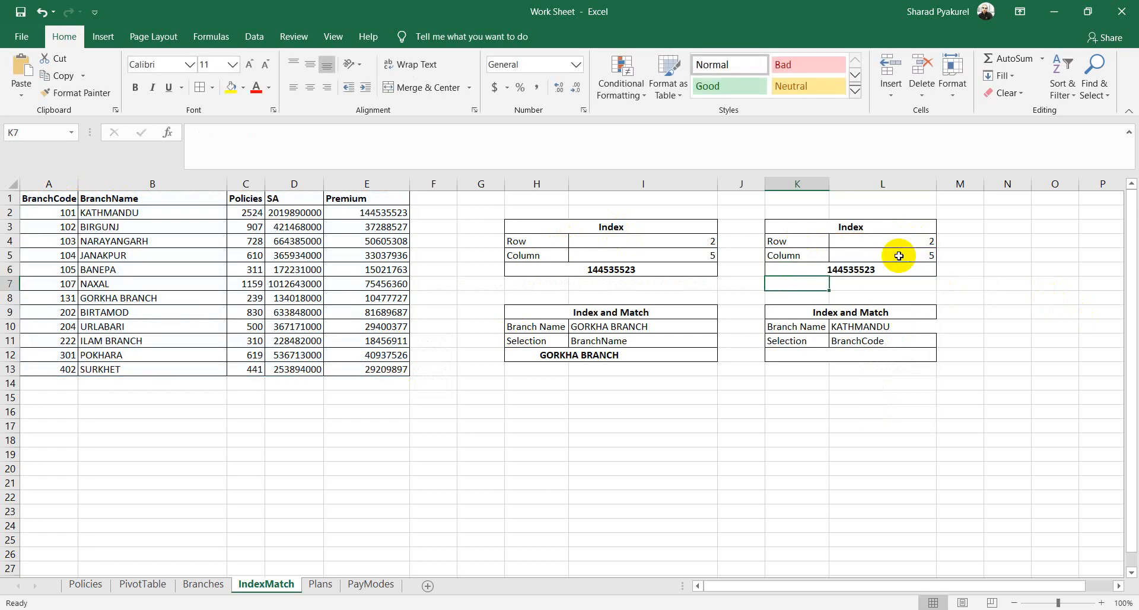
left_click(387, 212)
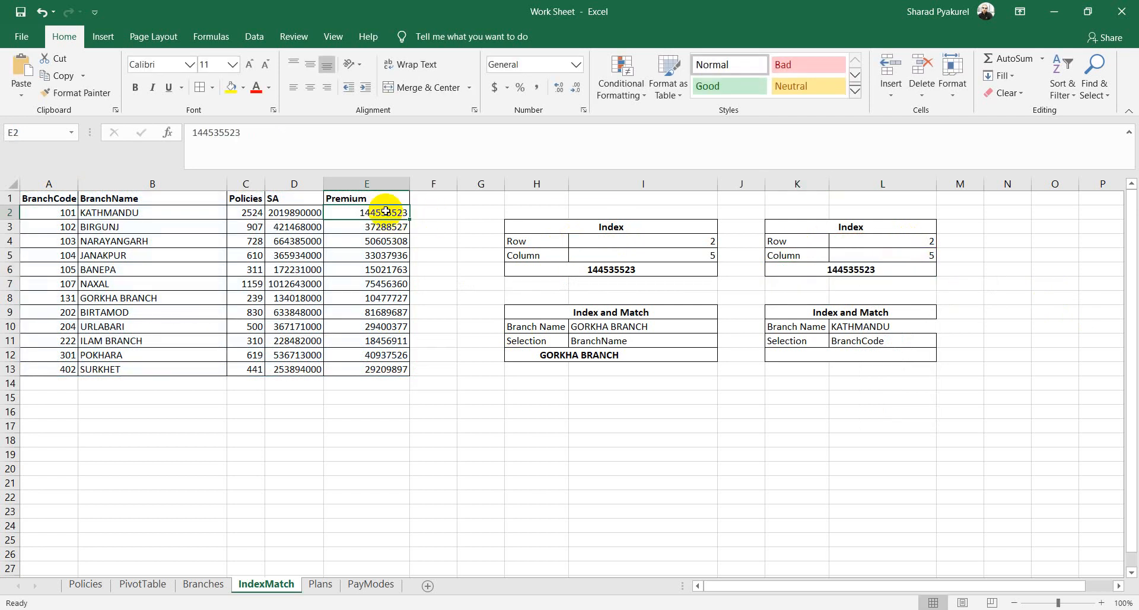
Step: Change the Row value in L4 to 4, giving 50605308 to match E4
left_click(921, 241)
type("4")
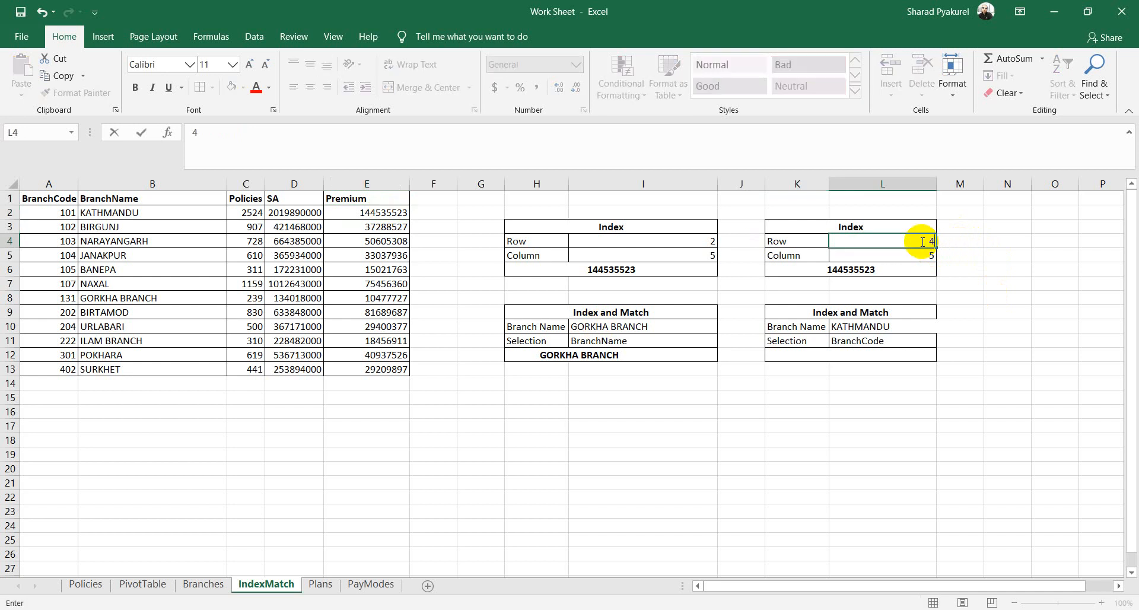
left_click(961, 267)
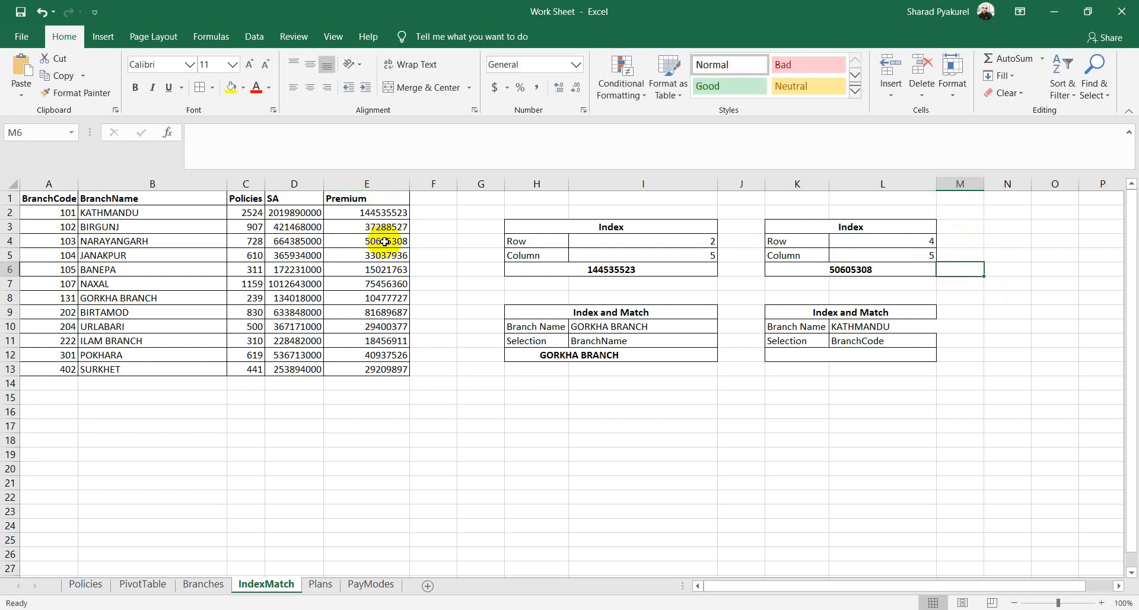
left_click(384, 242)
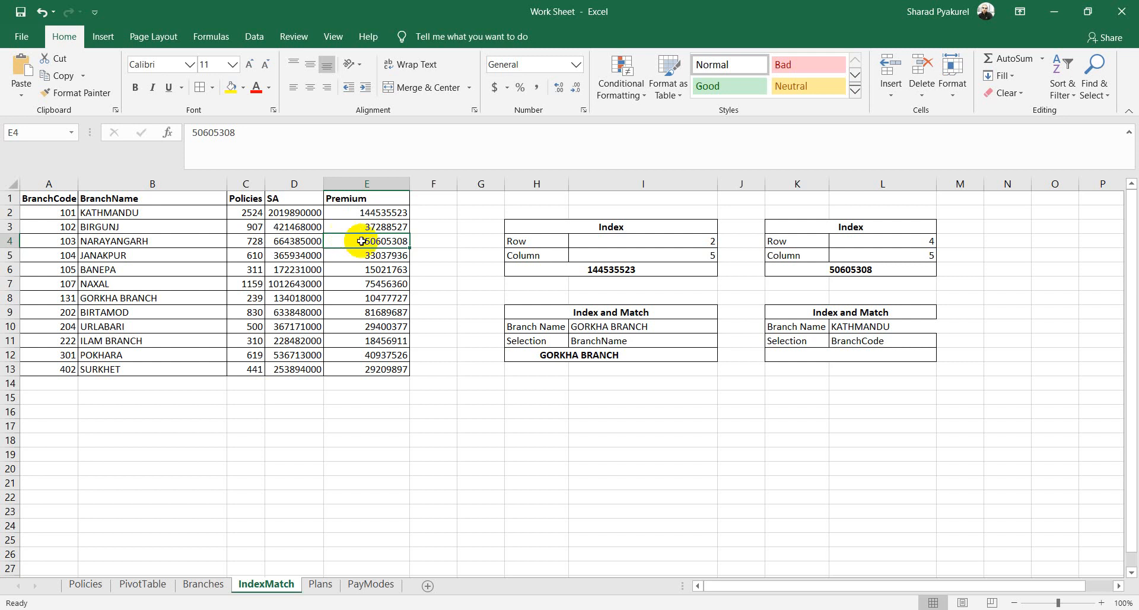
left_click(622, 396)
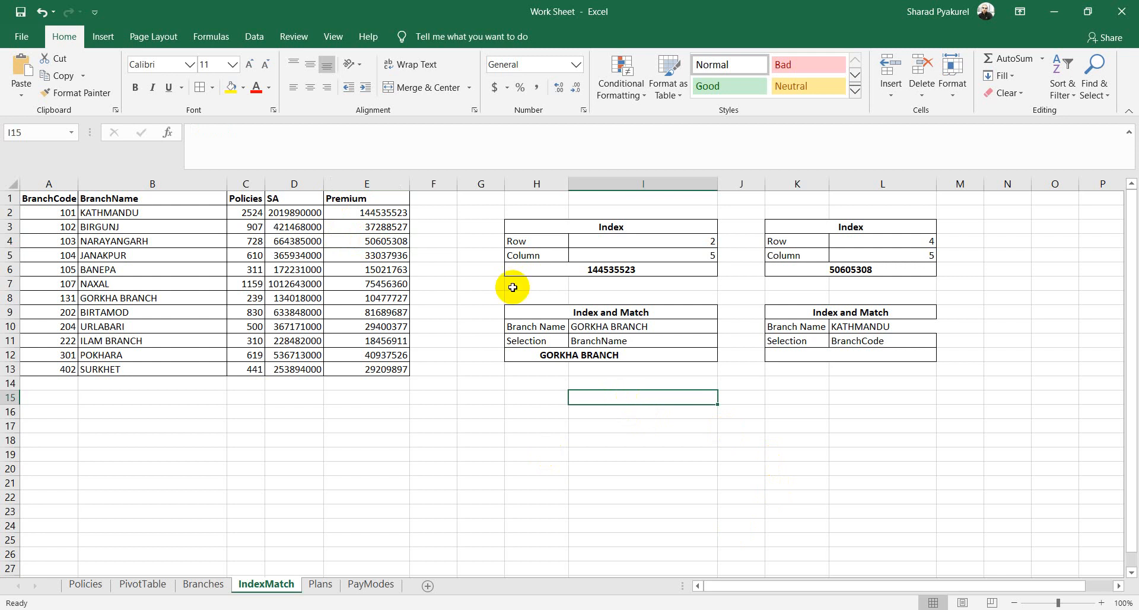
left_click(295, 255)
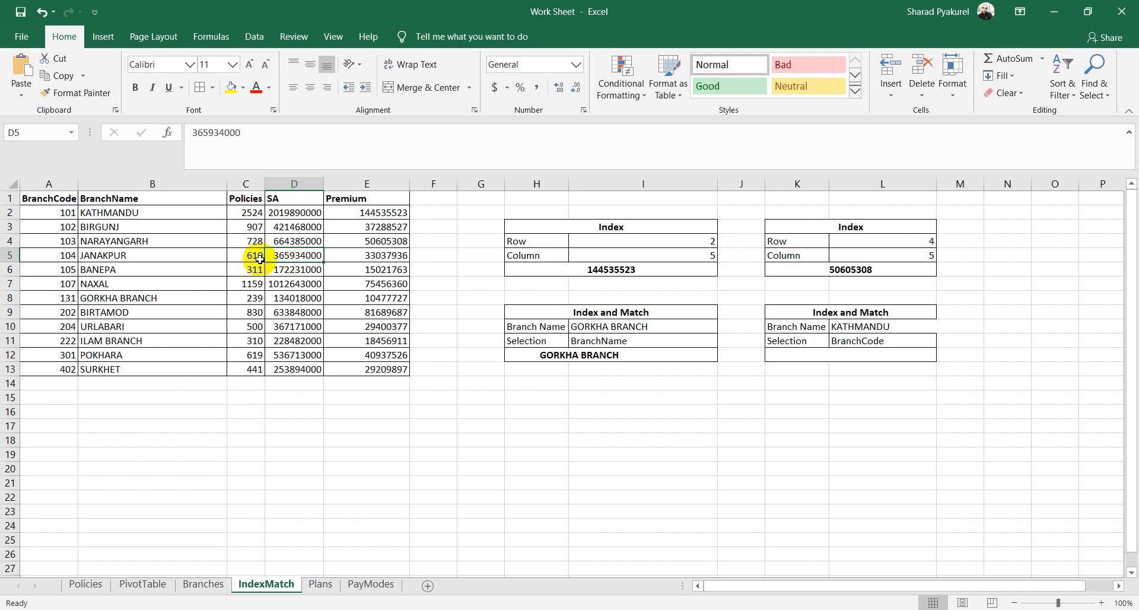
left_click(243, 240)
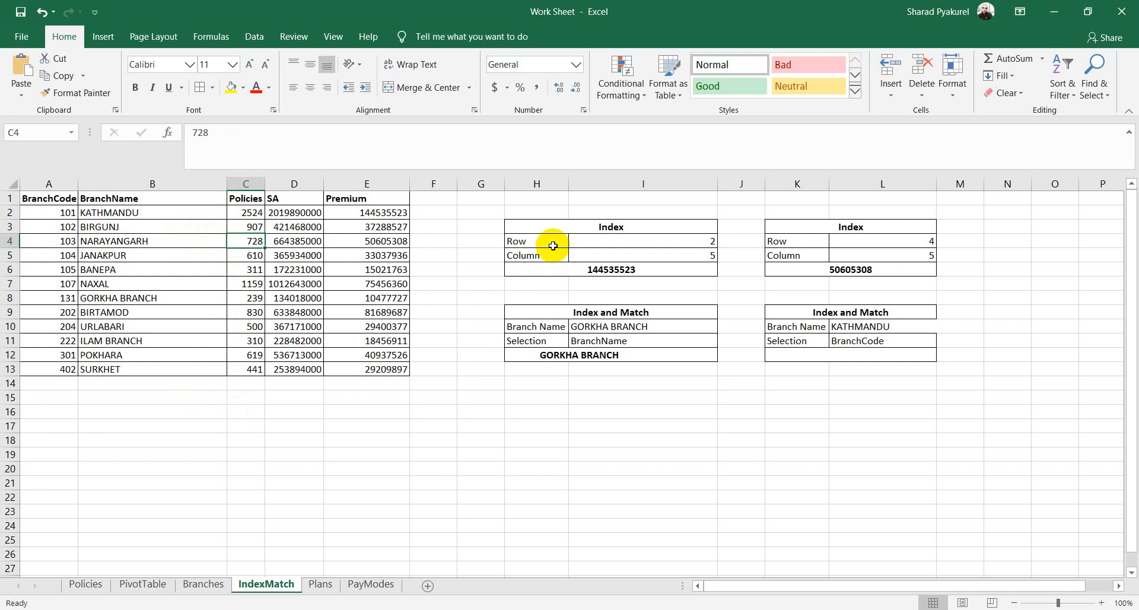
left_click_drag(248, 239, 403, 242)
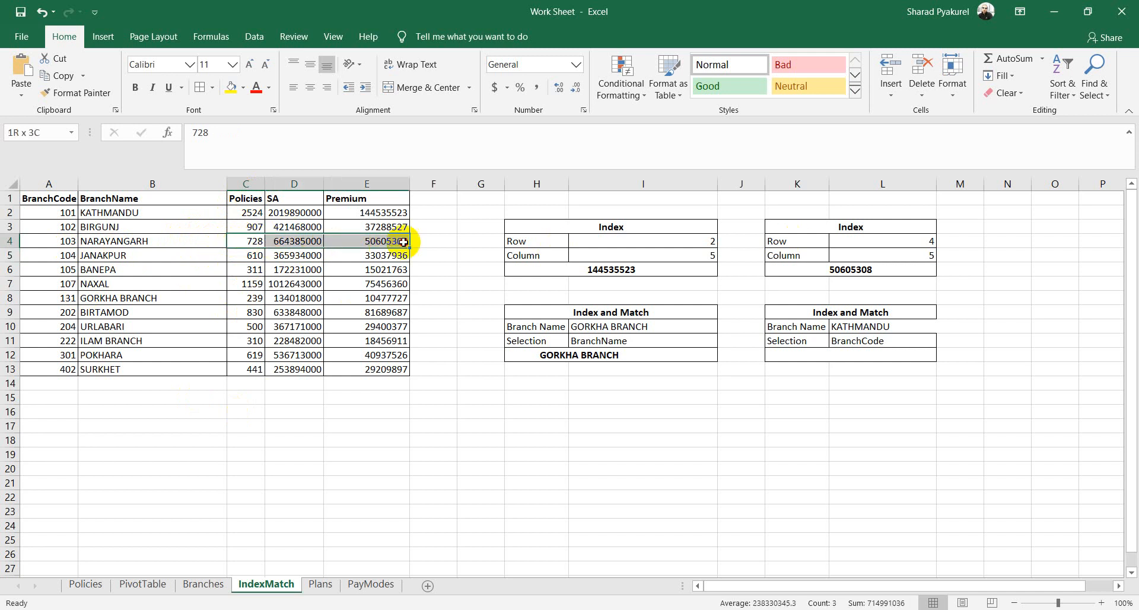
left_click(117, 239)
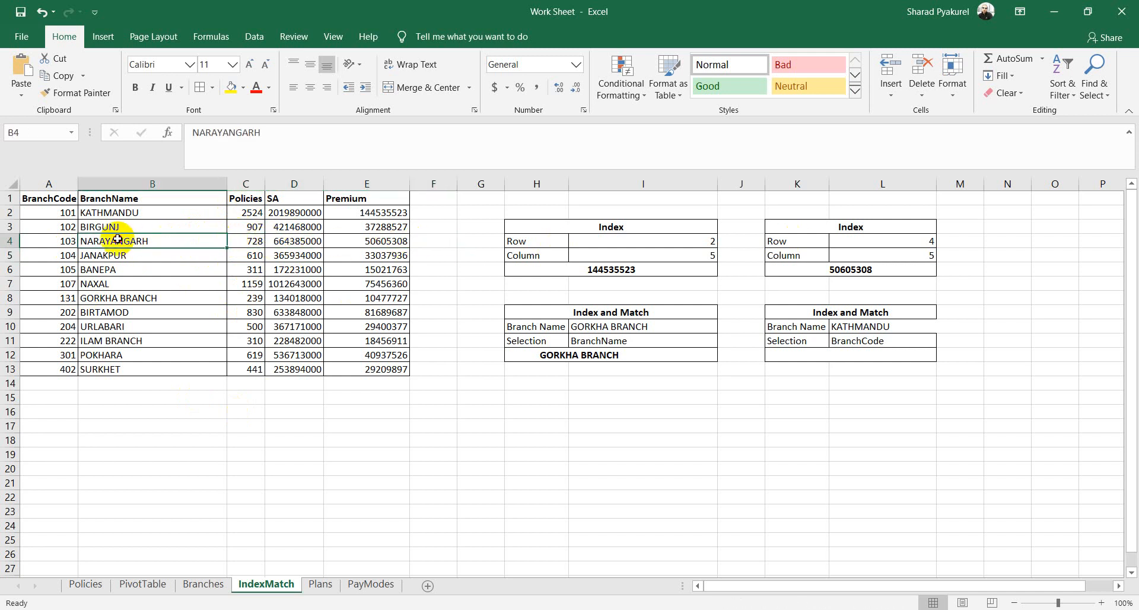
left_click_drag(117, 240, 58, 237)
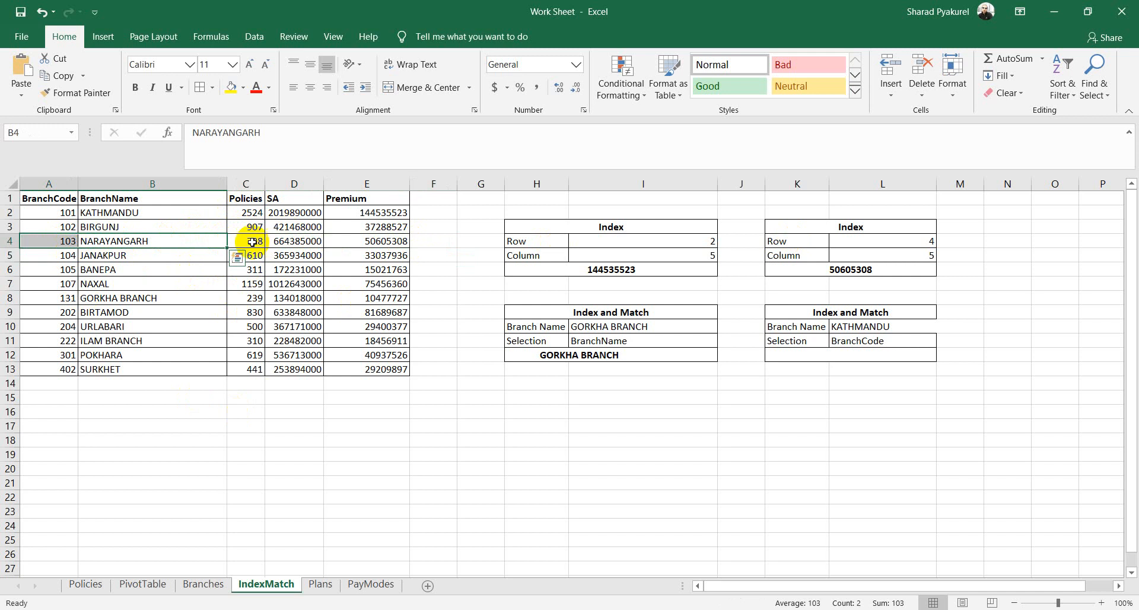
left_click(296, 240)
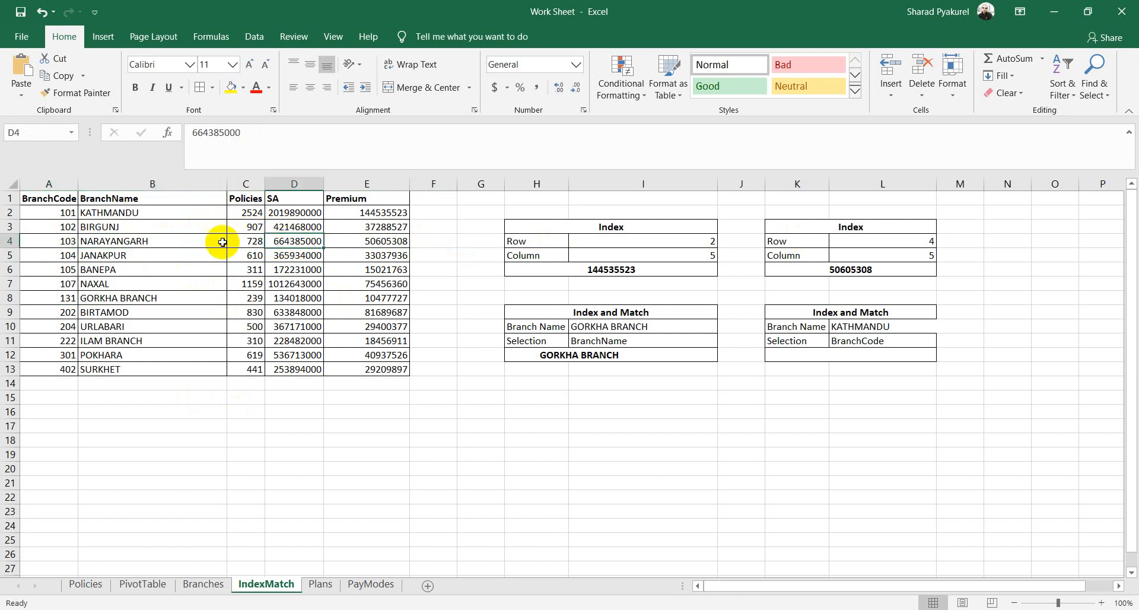
left_click(169, 238)
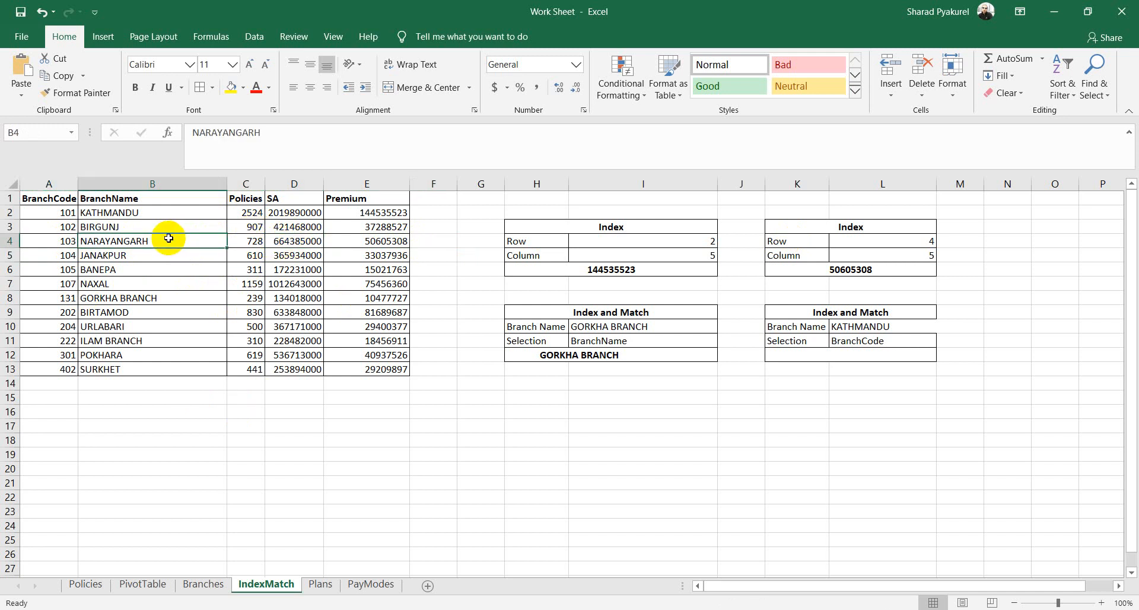
left_click(962, 397)
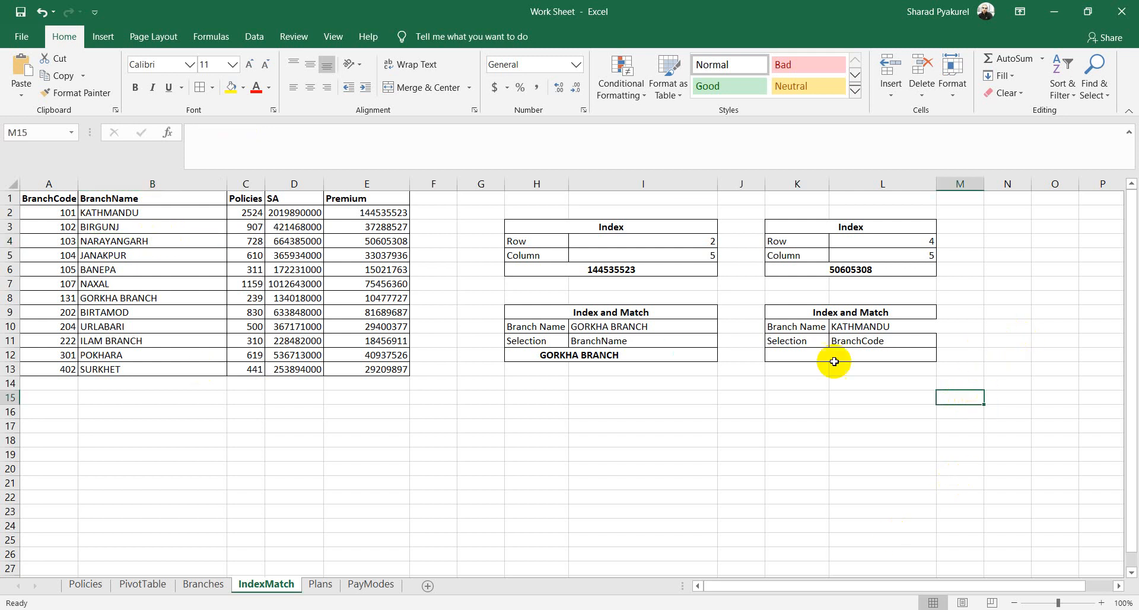
left_click(837, 399)
left_click(760, 404)
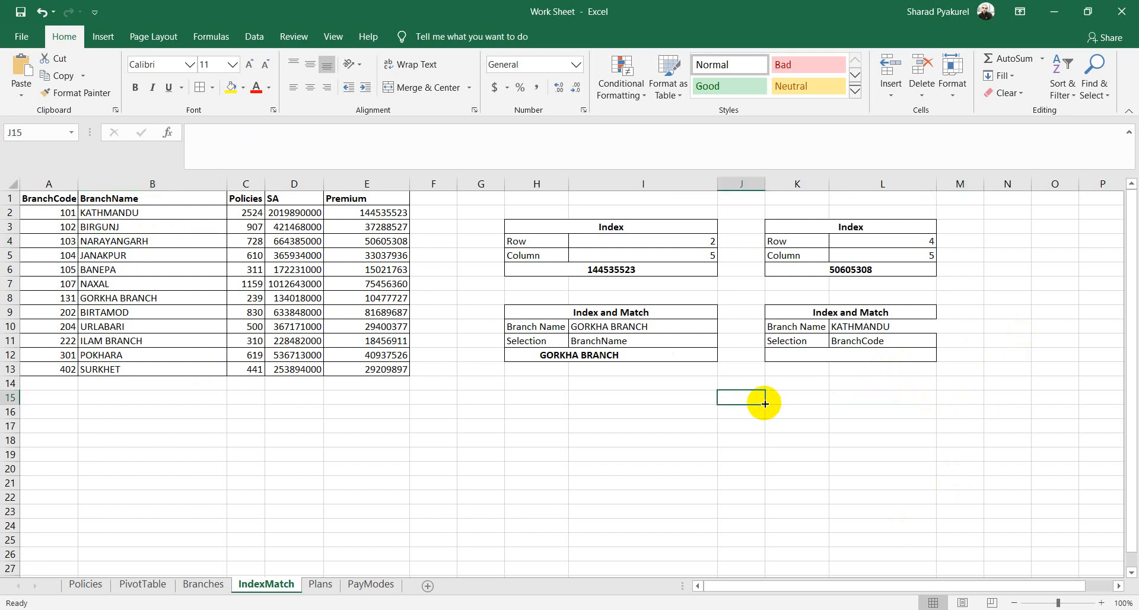
left_click(798, 397)
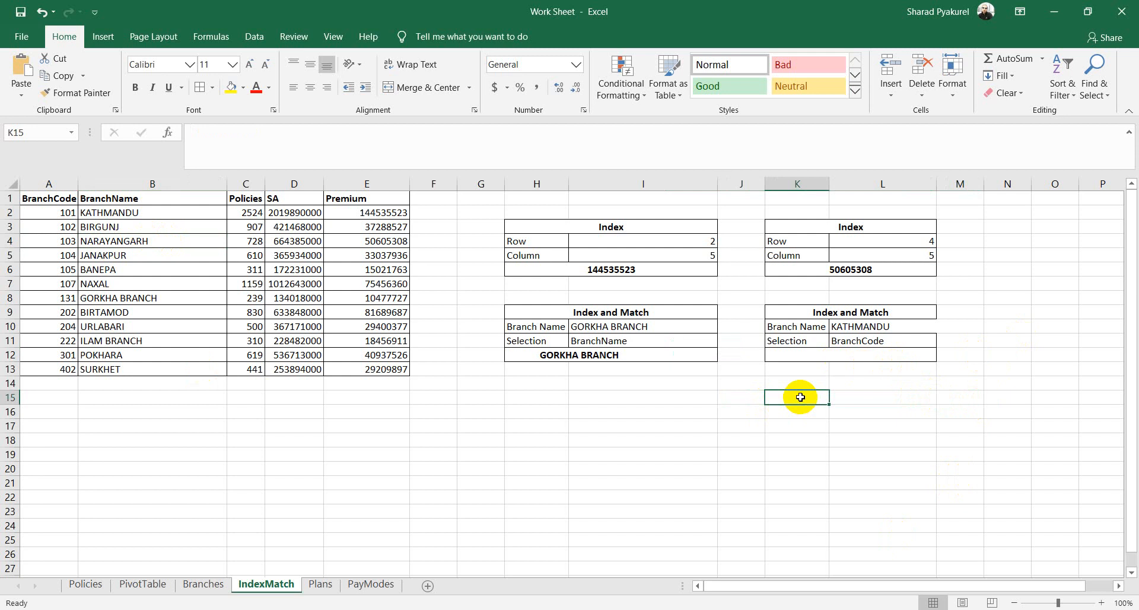
Step: Type labels Branch Name and Selection in H15:H16, with BName and Selection in I15:I16
left_click(521, 398)
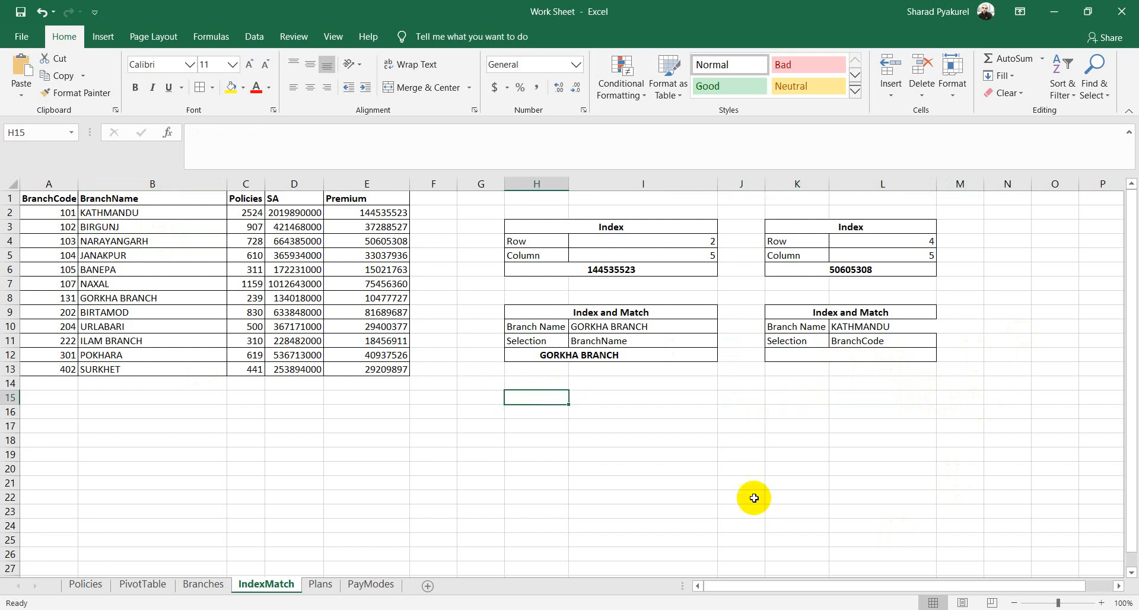
type("Branch")
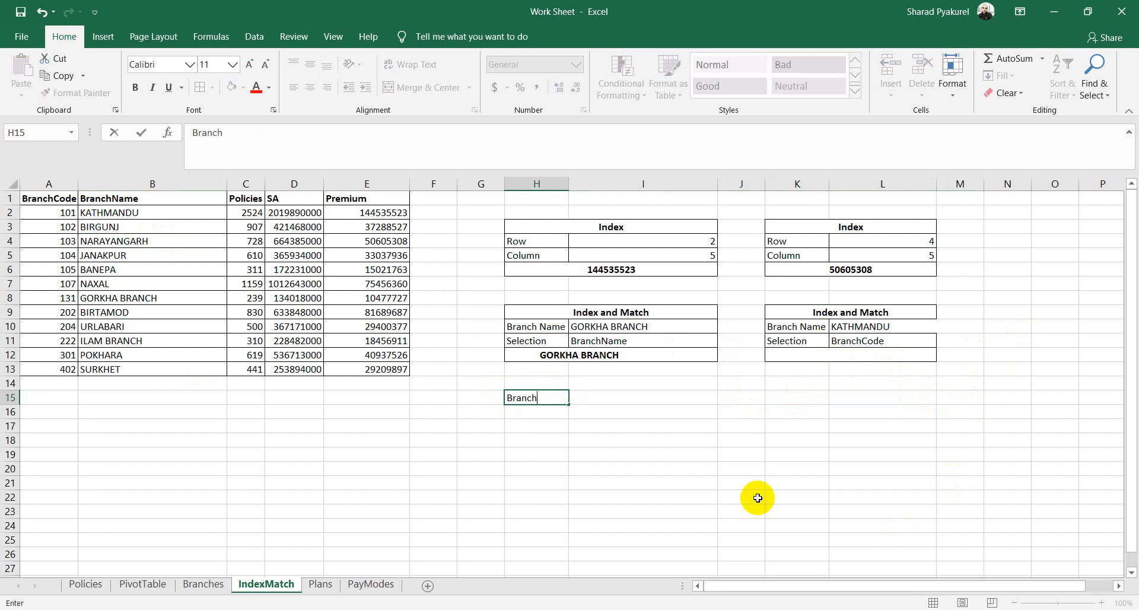
type(" Name")
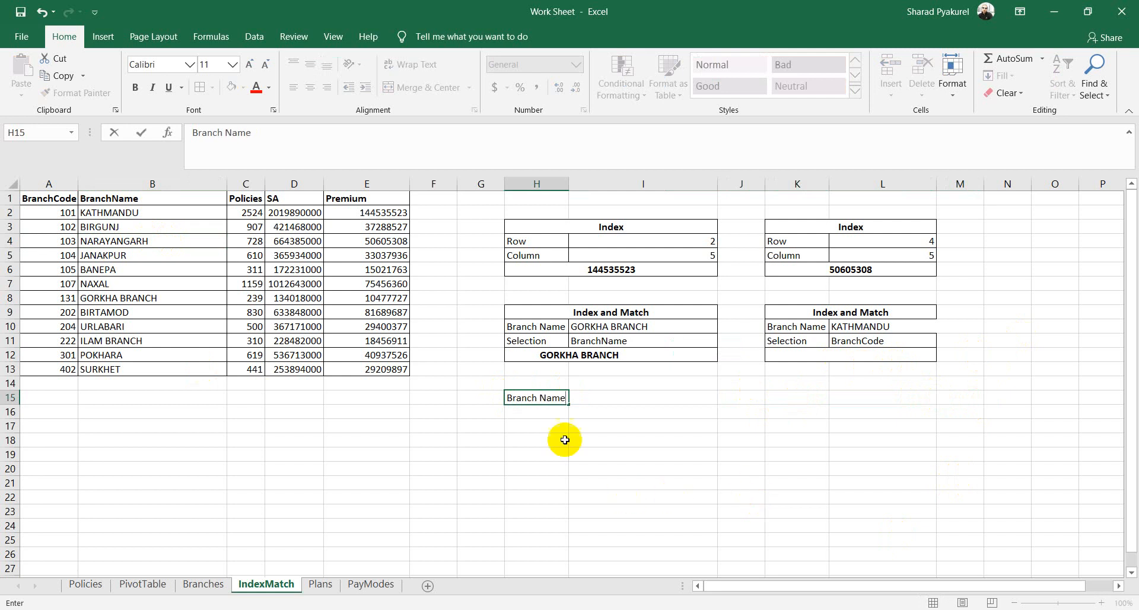
left_click(536, 413)
type("Selection")
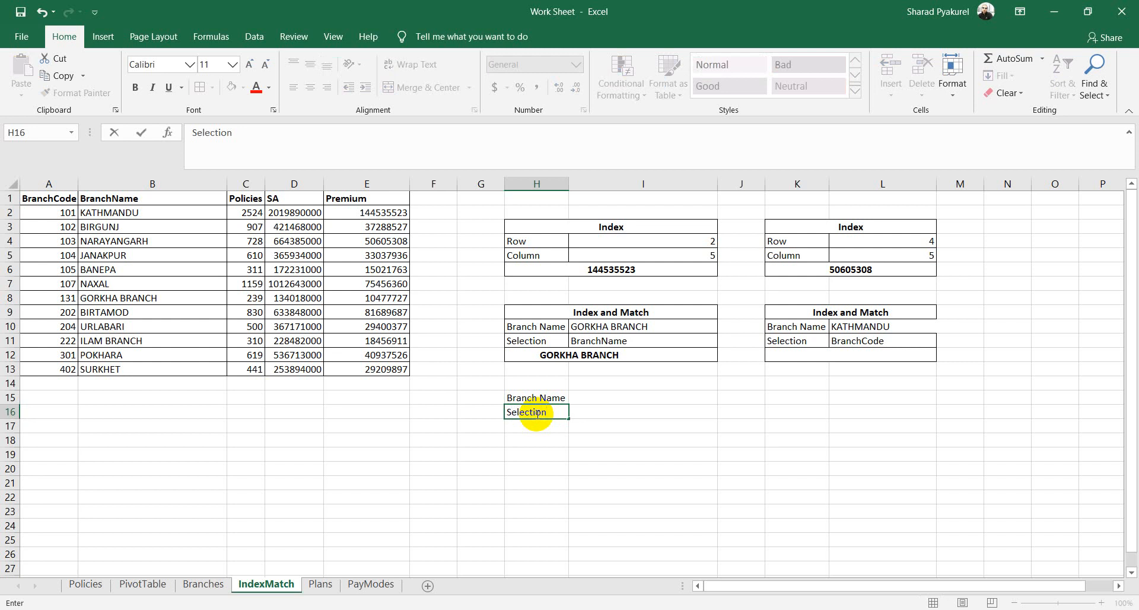
left_click(605, 397)
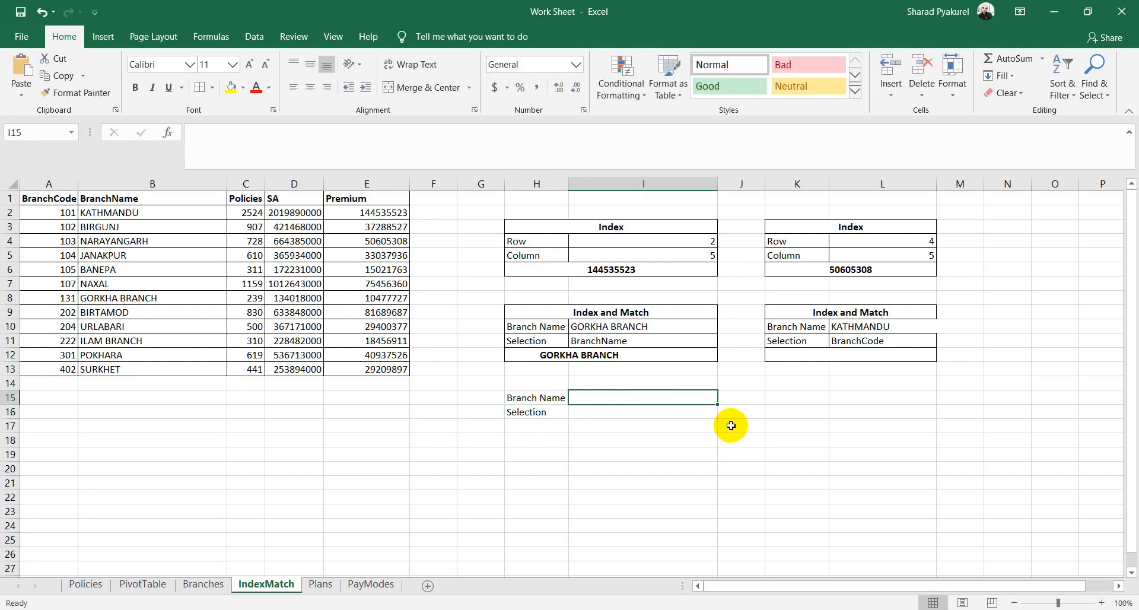
type("BName")
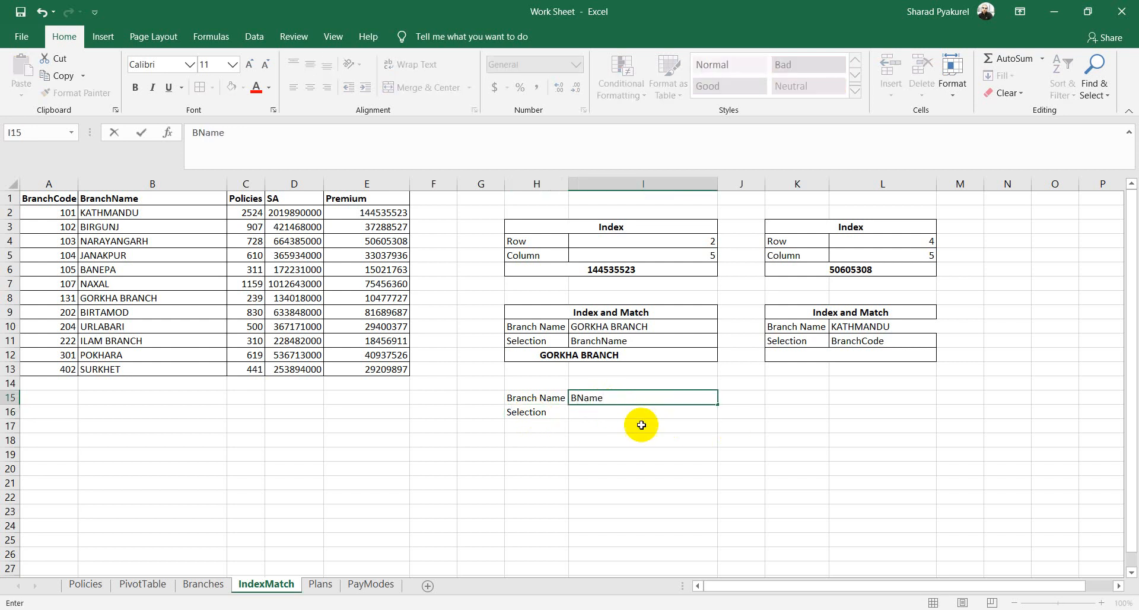
left_click(631, 416)
type("Select")
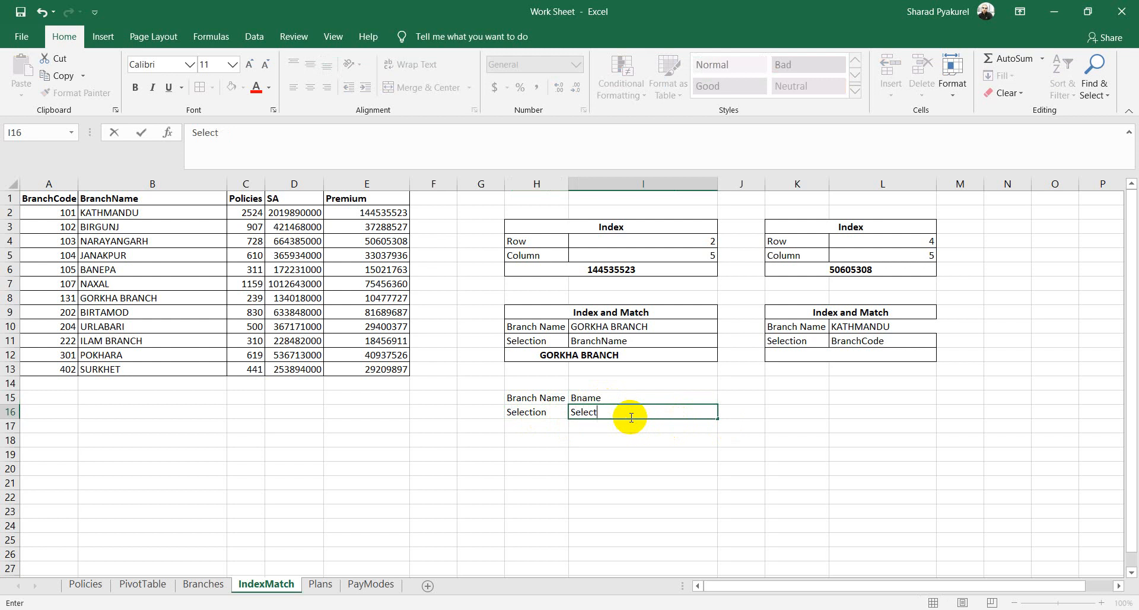
type("ion")
left_click(651, 452)
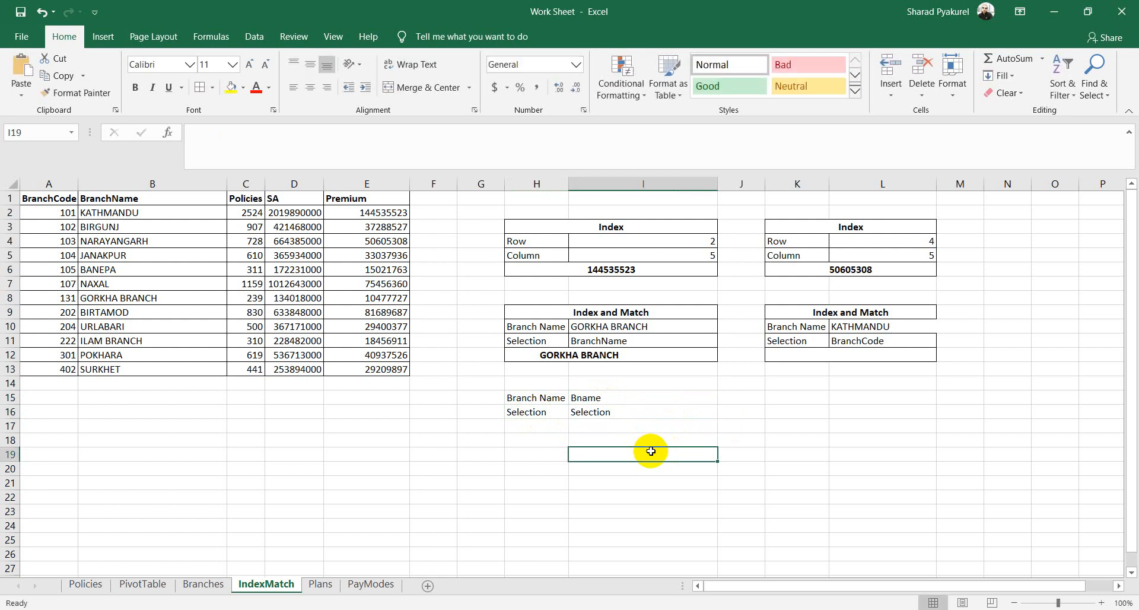
left_click(611, 397)
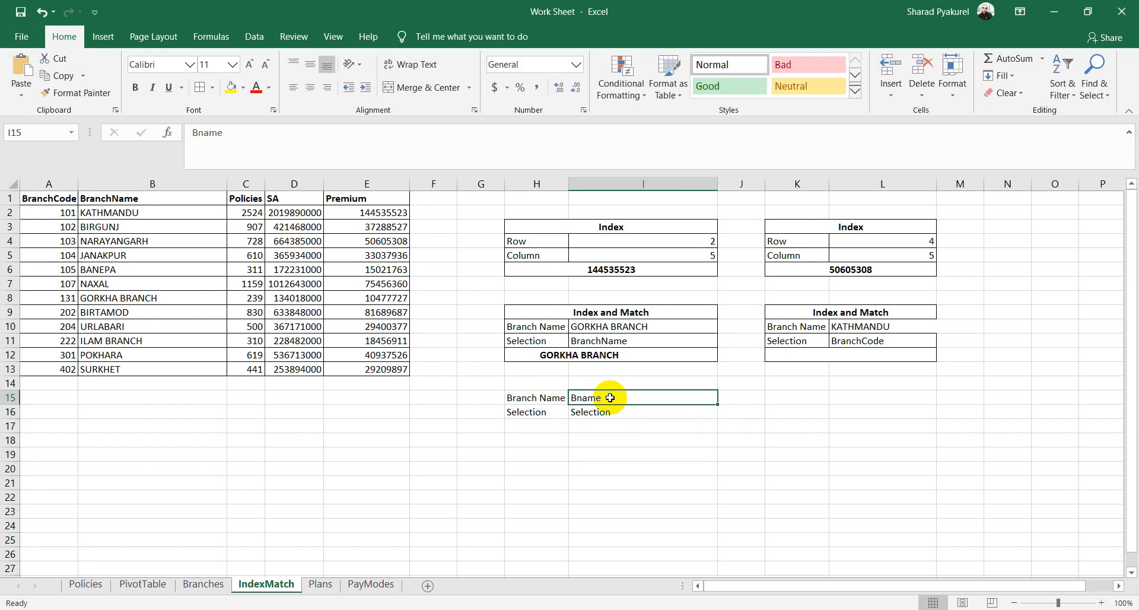
Step: Merge and centre H17:I17, then look over the existing branch list in I10
left_click(610, 439)
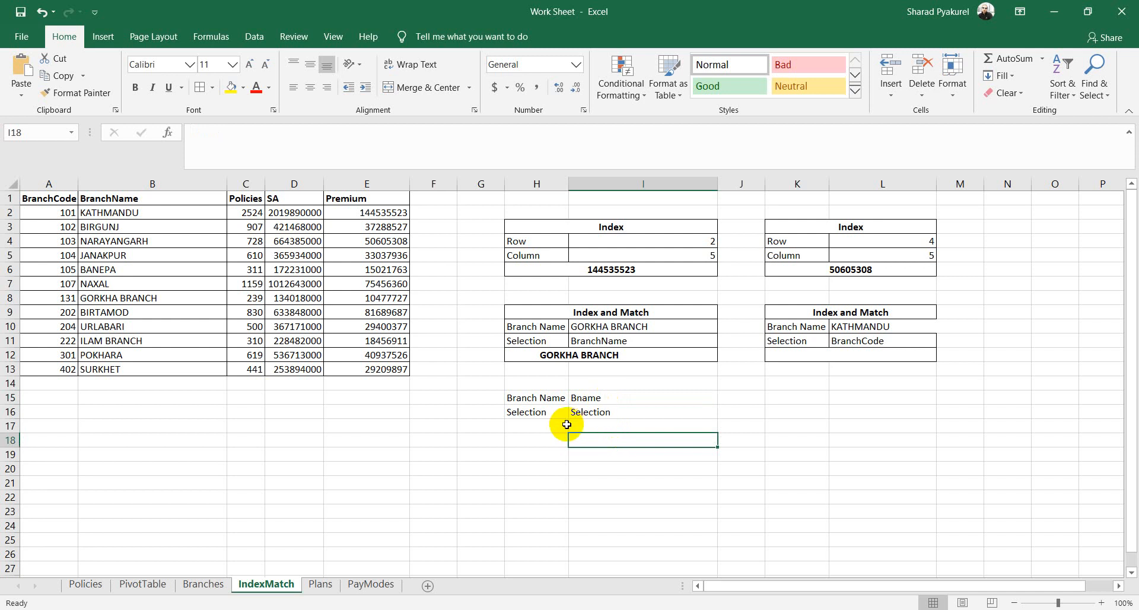
left_click_drag(541, 424, 605, 424)
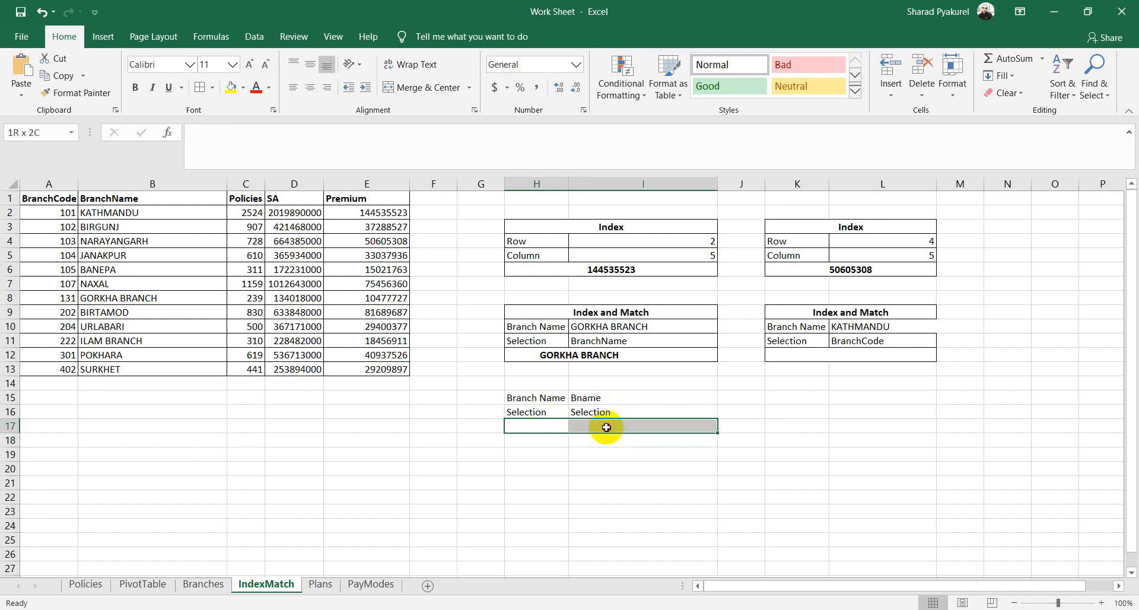
left_click(415, 89)
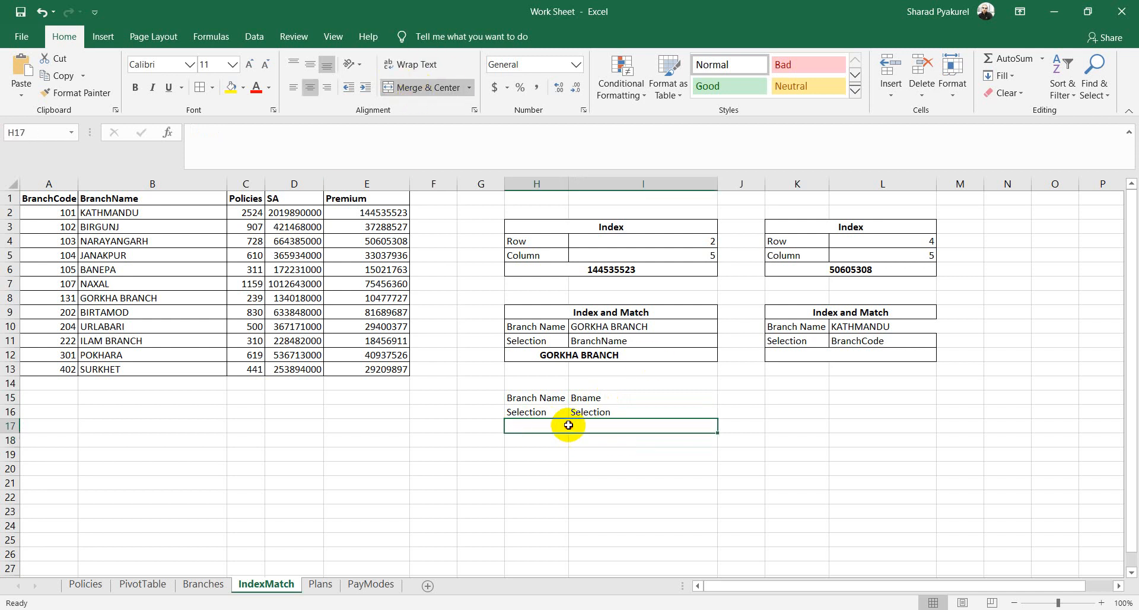
left_click(609, 399)
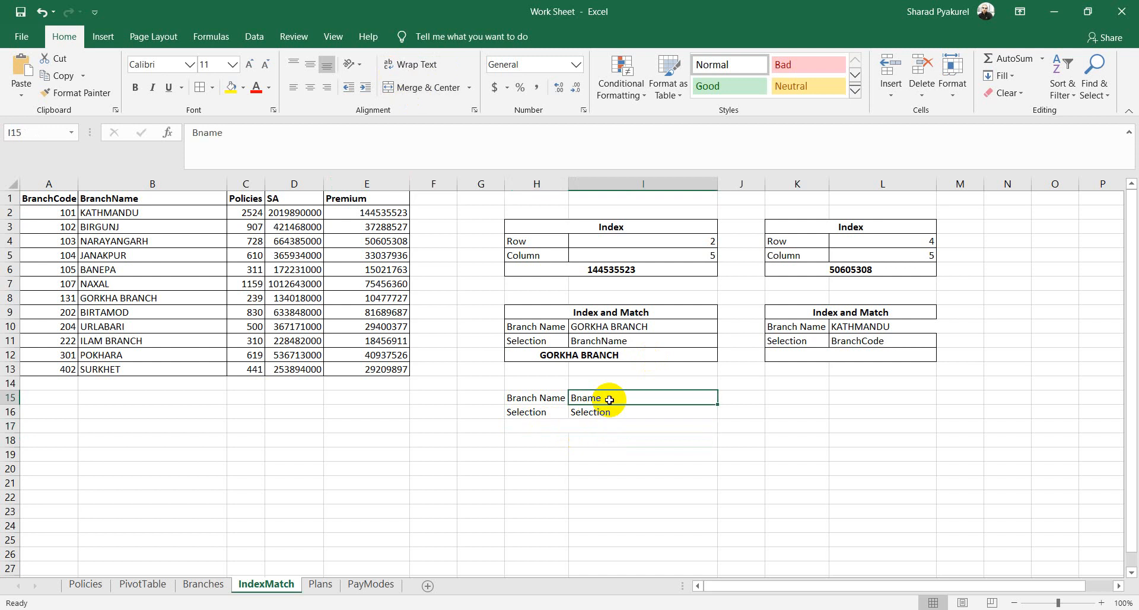
left_click(691, 326)
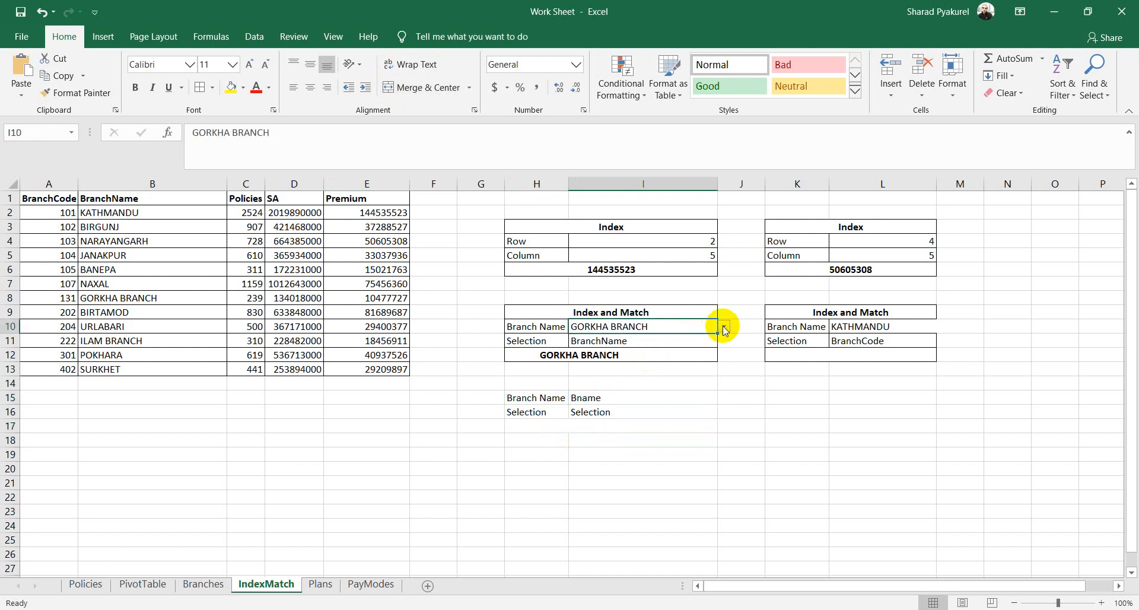
left_click(724, 328)
left_click(854, 389)
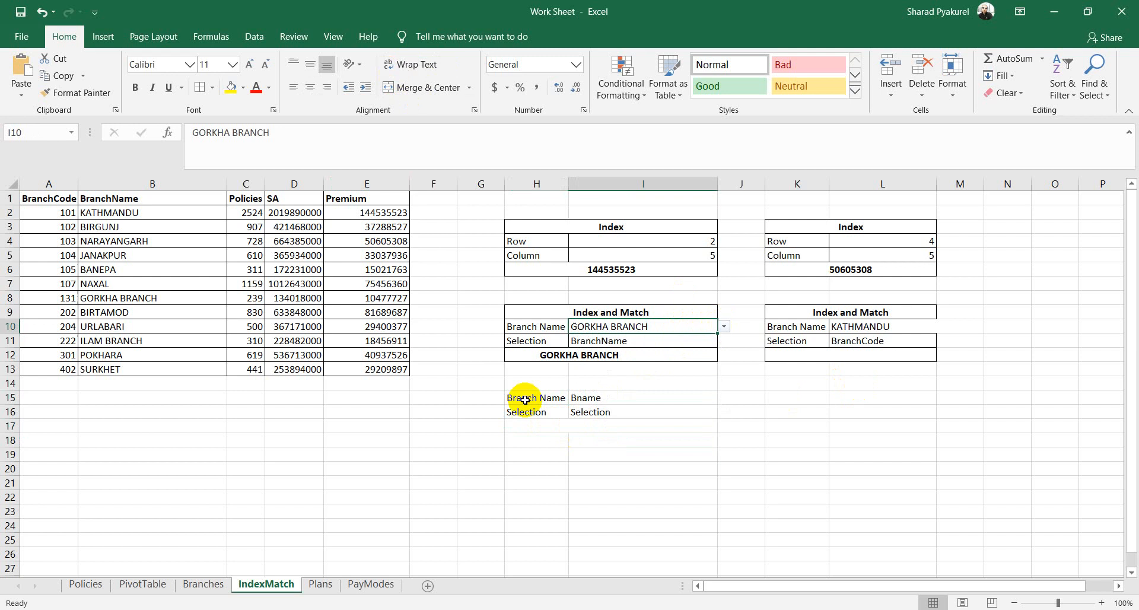
Step: Apply List data validation to I15 with the branch names in B1:B13 as source
left_click(617, 401)
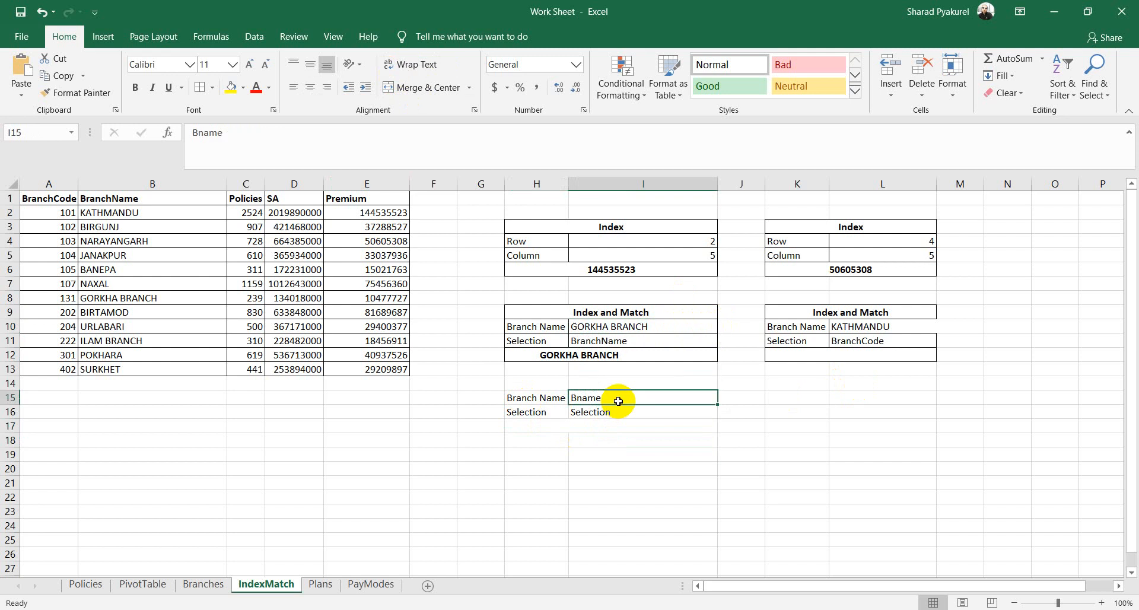
left_click(253, 37)
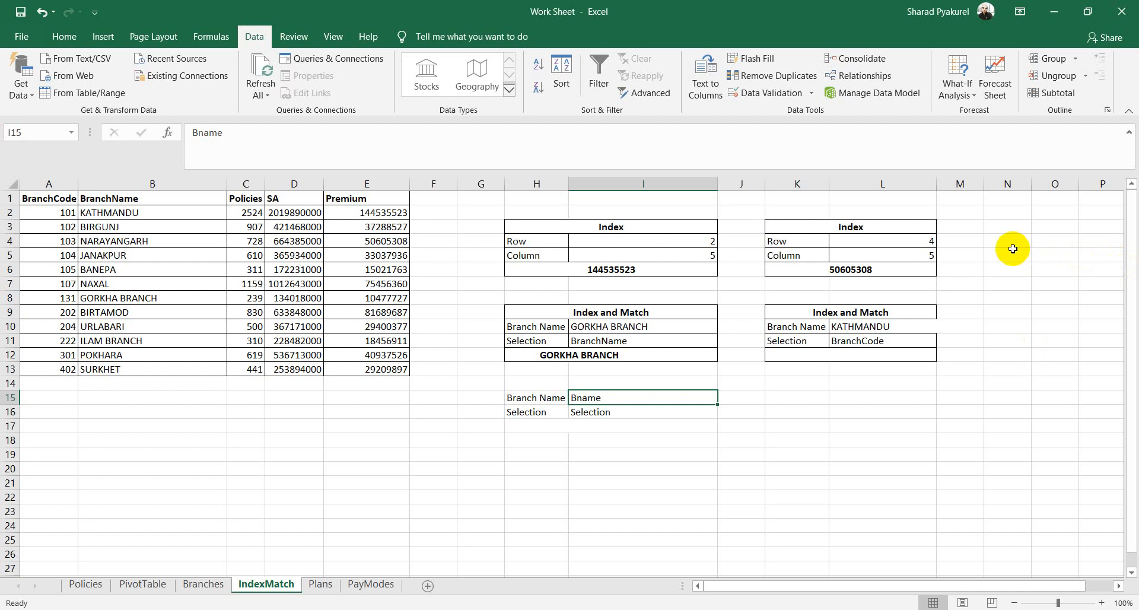
left_click(759, 94)
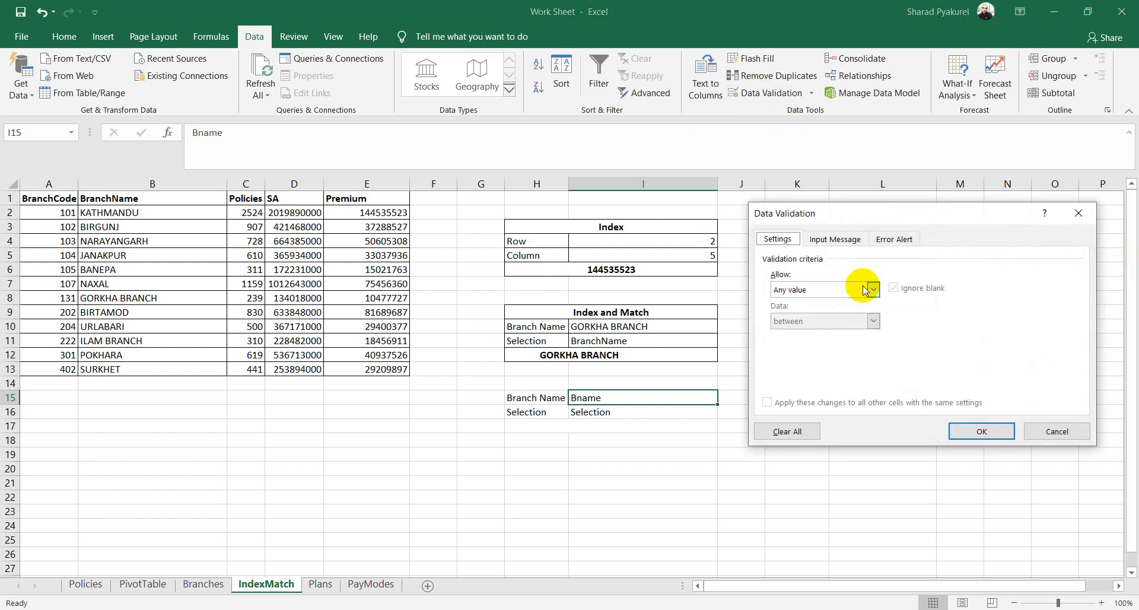
left_click(870, 289)
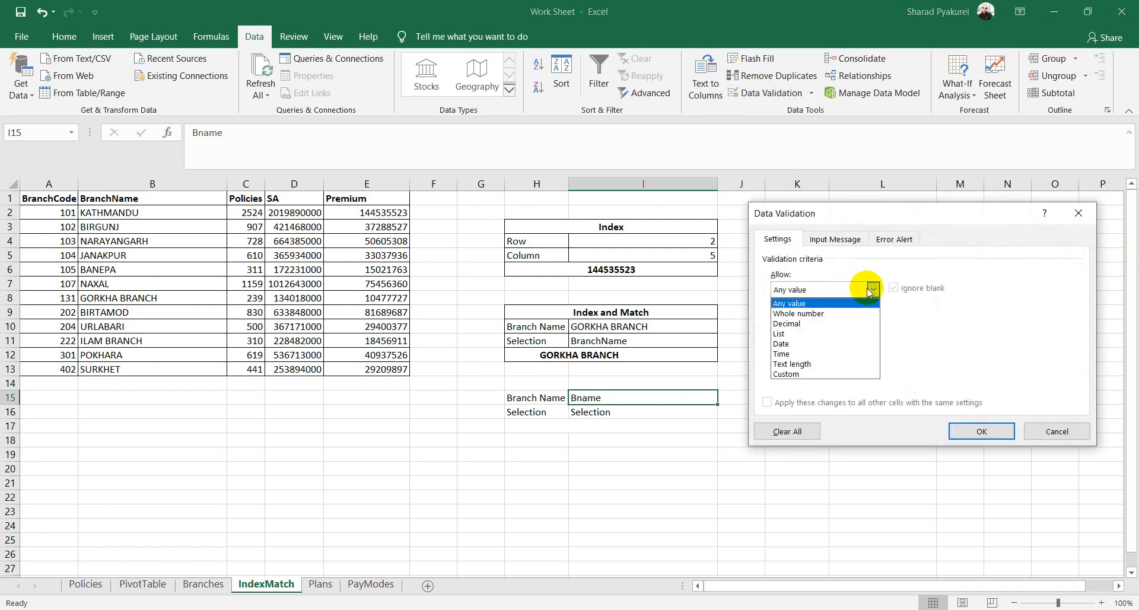
left_click(781, 334)
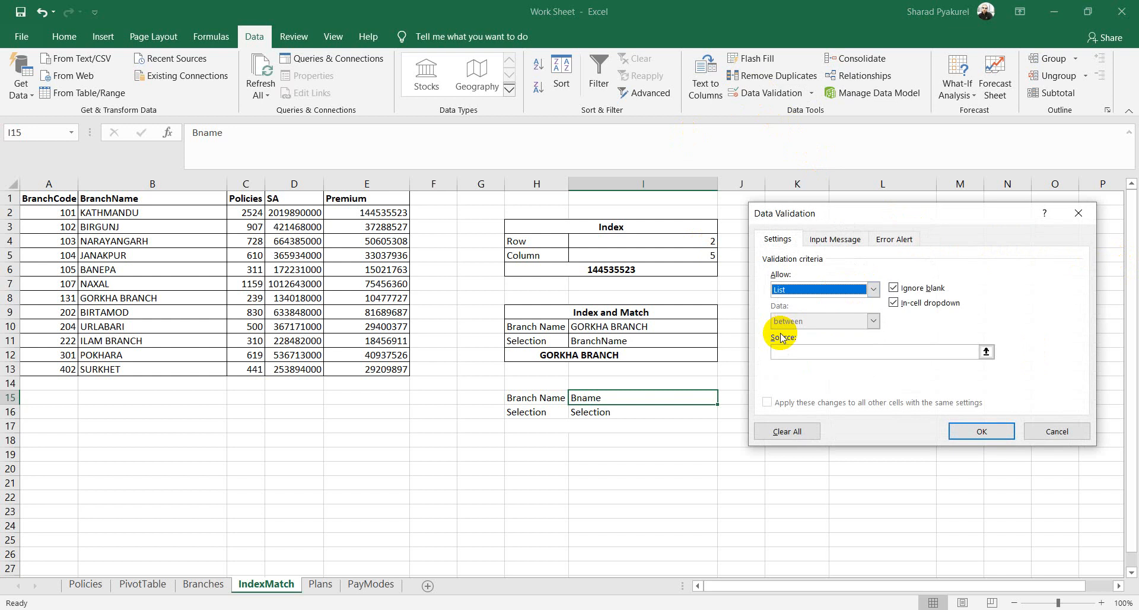
left_click(800, 352)
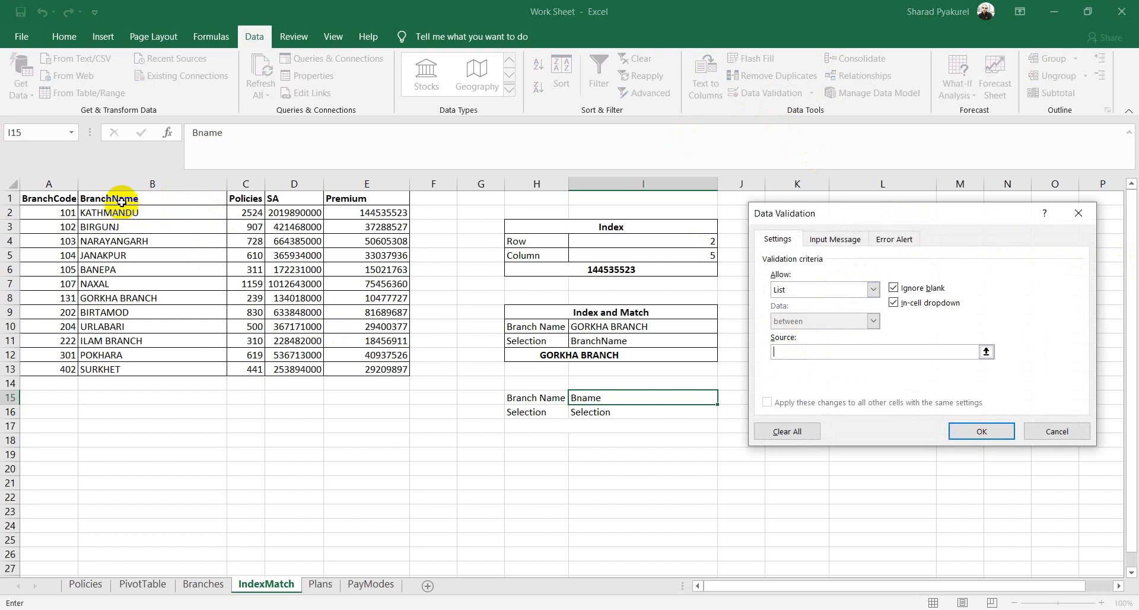
left_click_drag(119, 198, 160, 367)
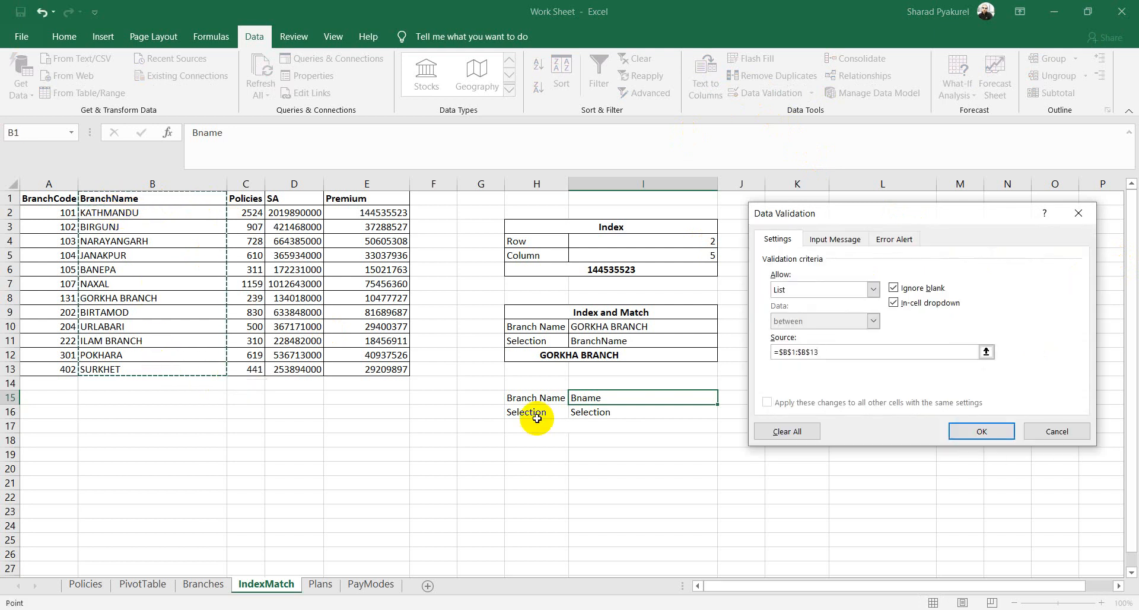
left_click(835, 239)
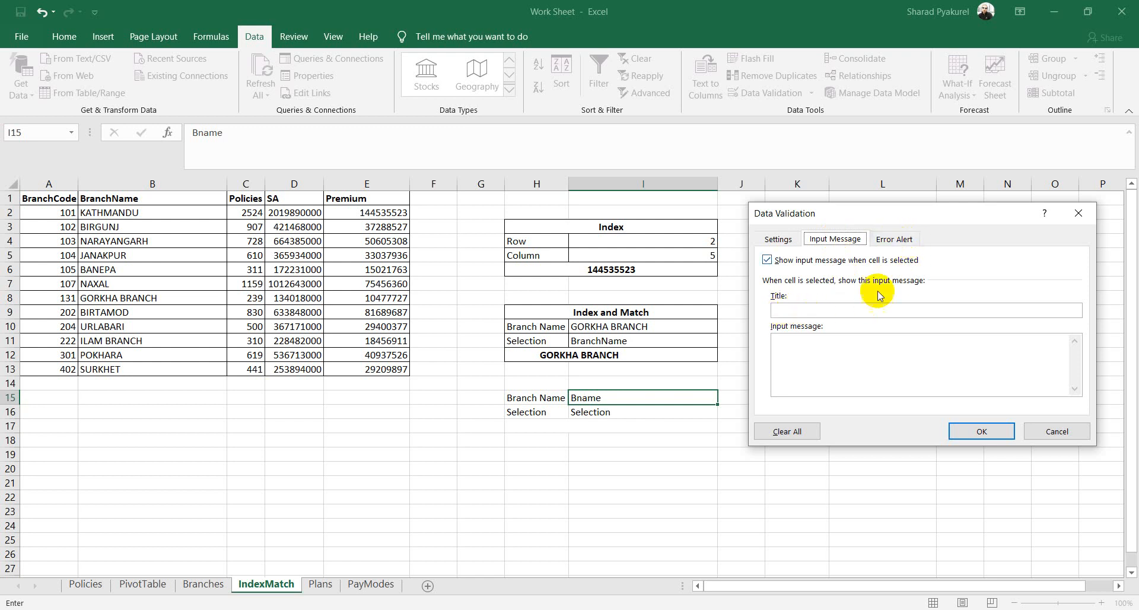
left_click(803, 310)
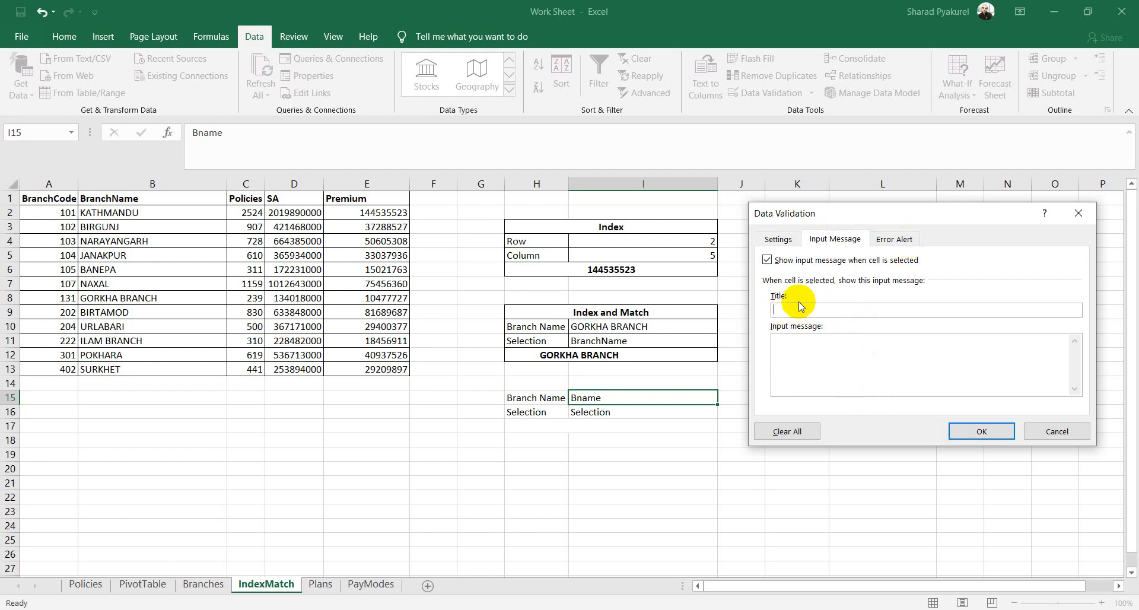
left_click(989, 432)
Step: Test I15's new branch-name dropdown, then select I16
left_click(730, 415)
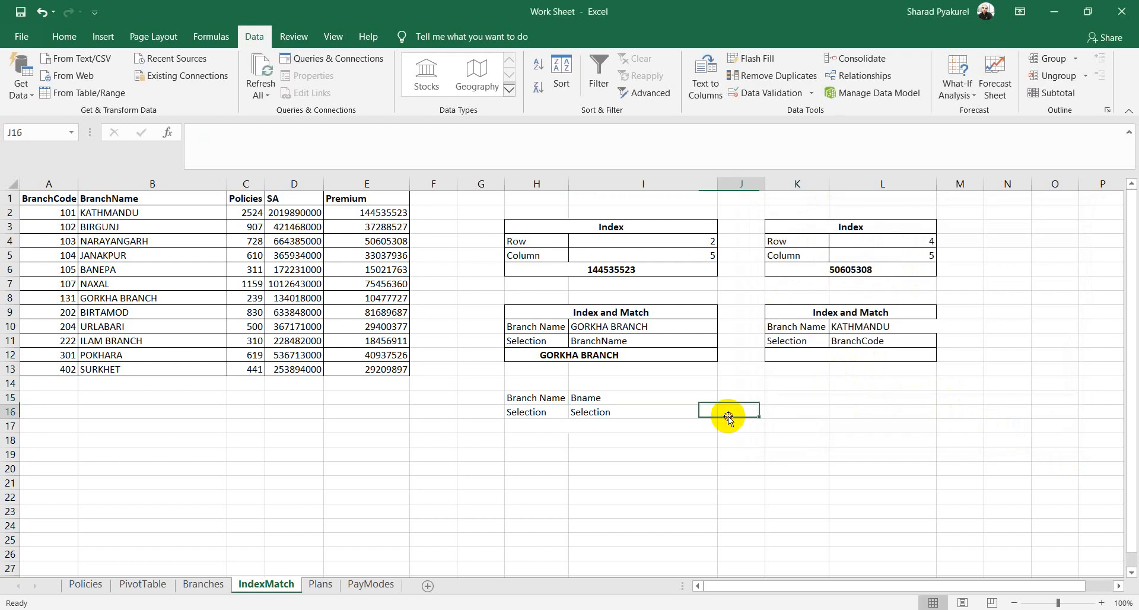
left_click(712, 397)
left_click(725, 398)
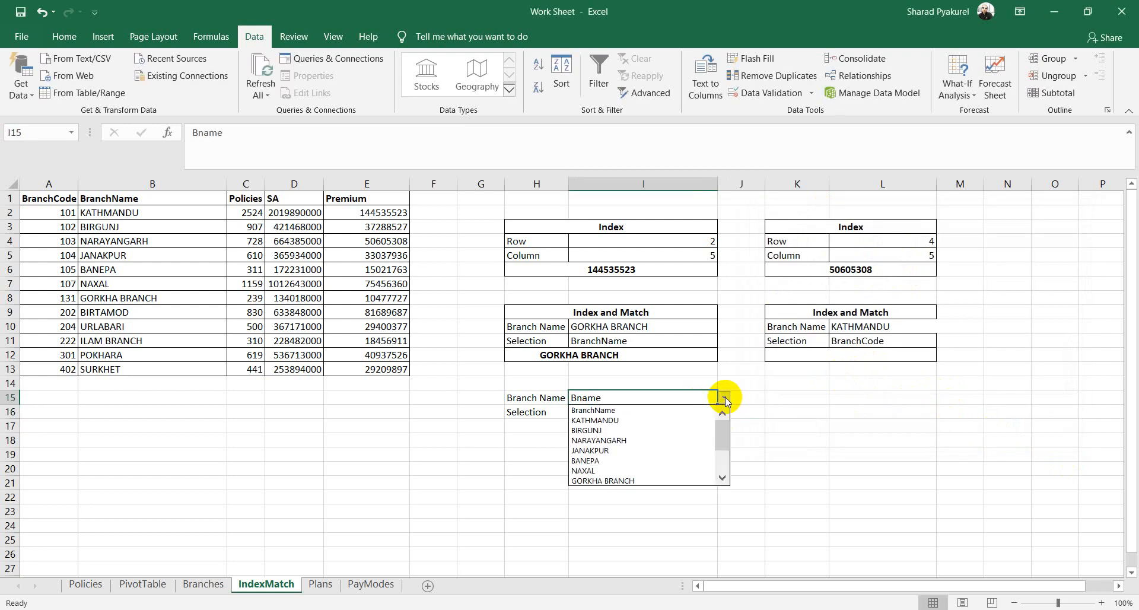
key("Escape")
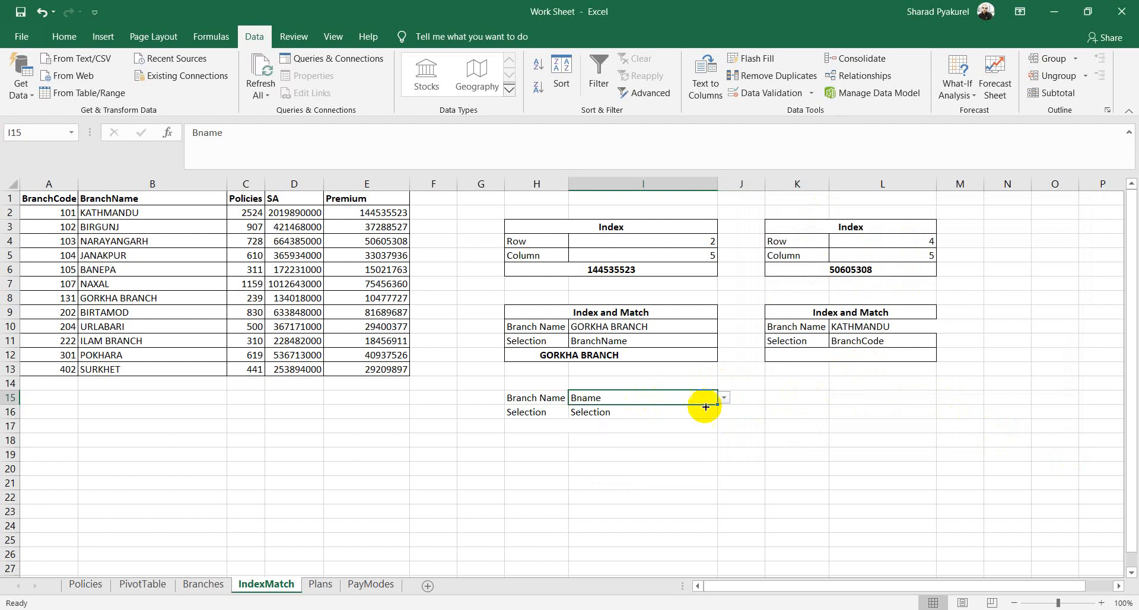
left_click(635, 411)
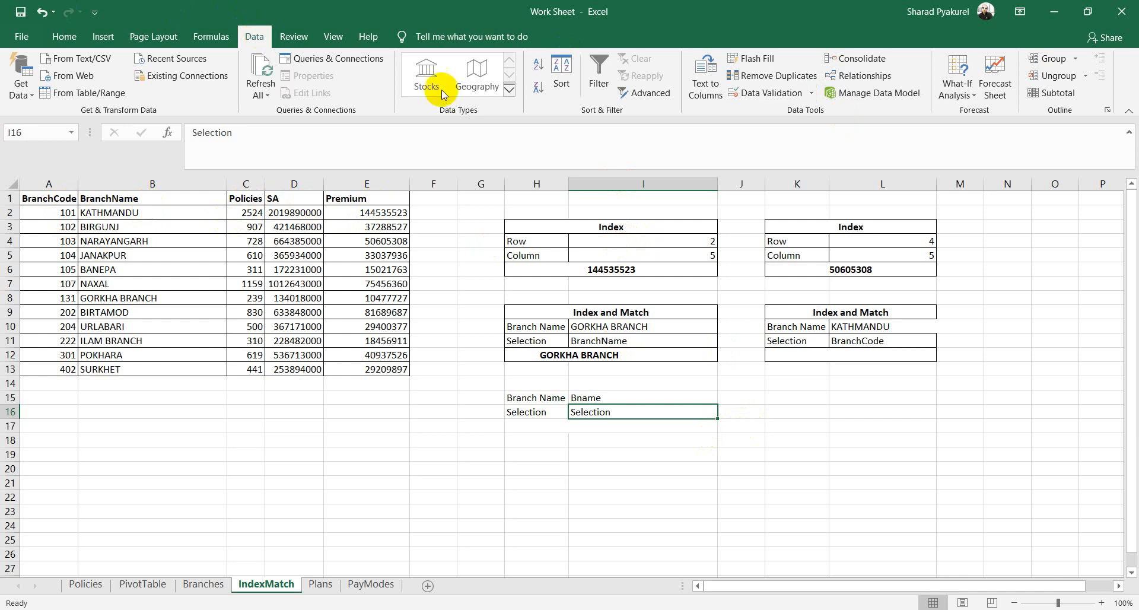
Step: Give I16 a List data validation sourced from the header row =$A$1:$E$1
left_click(774, 93)
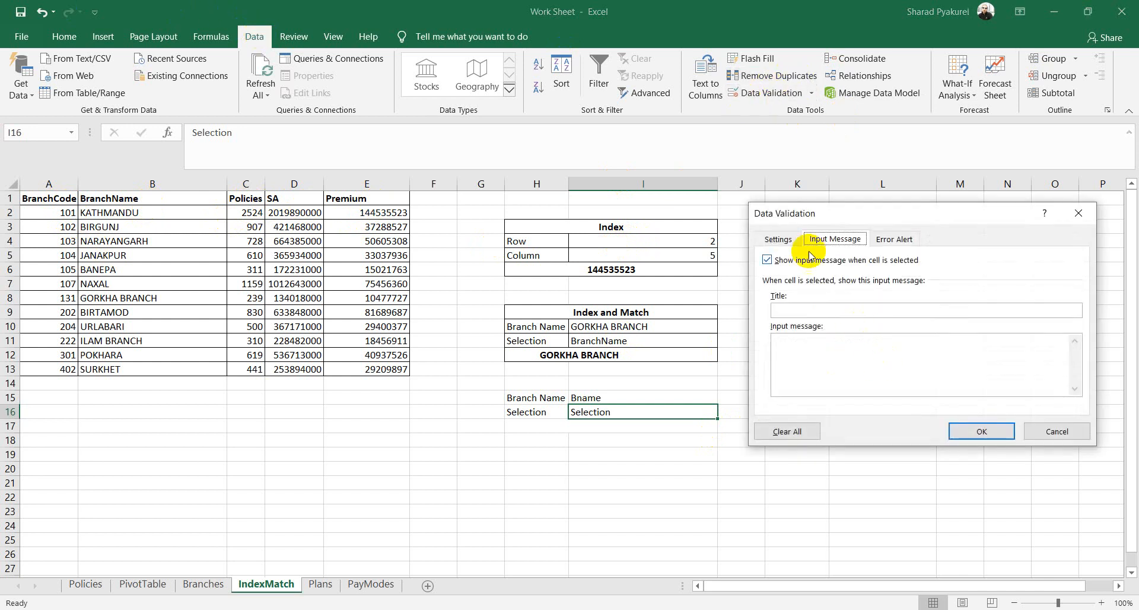
left_click(779, 239)
left_click(866, 290)
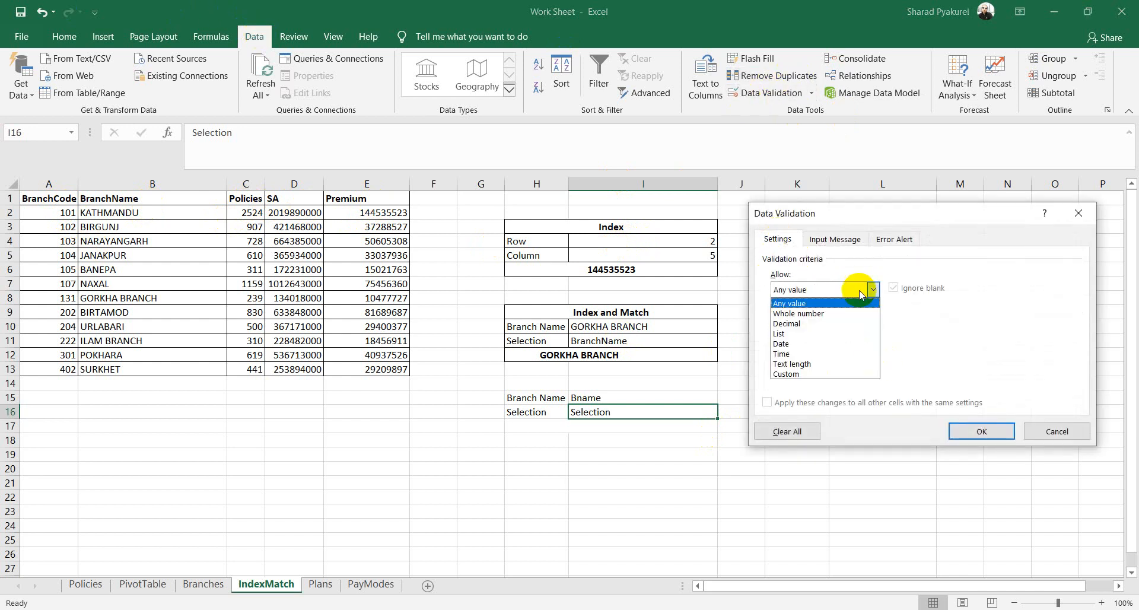
left_click(784, 333)
left_click(806, 351)
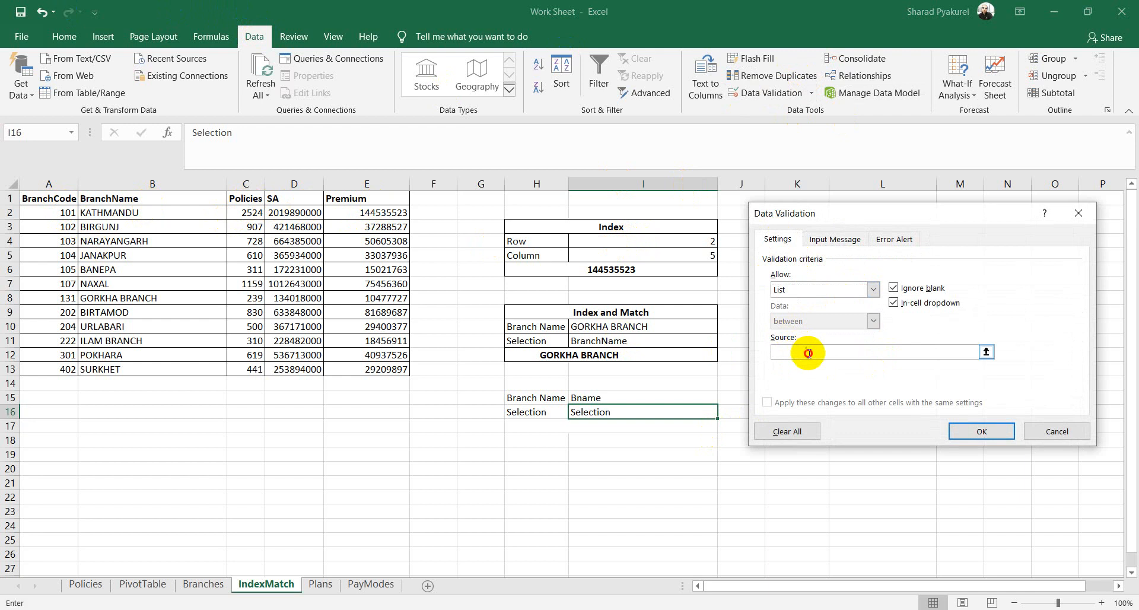
left_click_drag(59, 197, 361, 202)
left_click(962, 429)
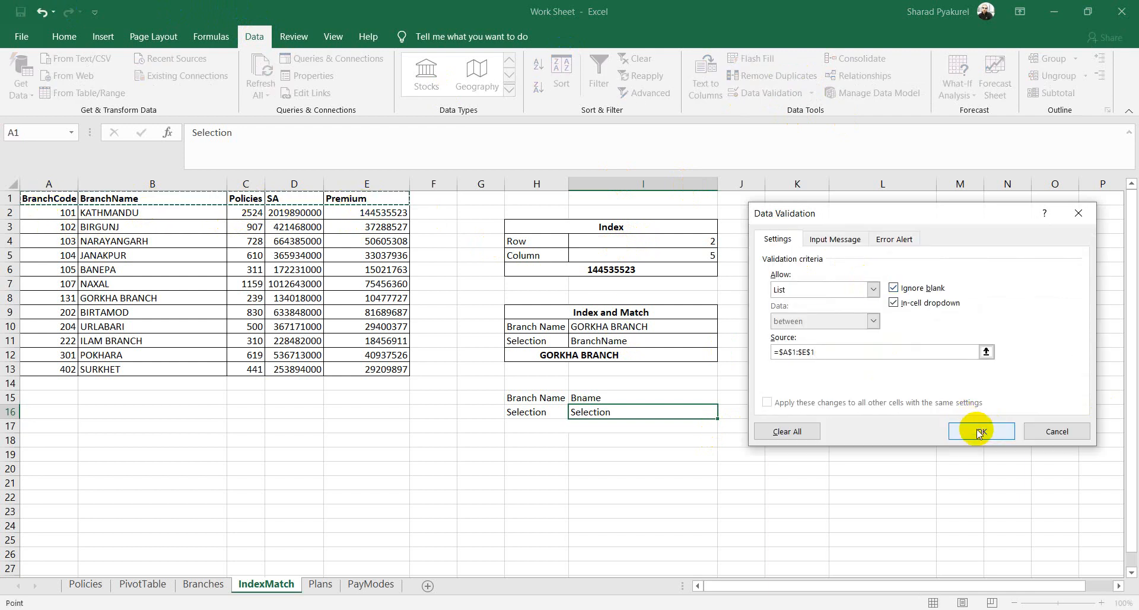
Step: Pick JANAKPUR from the Branch Name dropdown in I15
left_click(730, 439)
left_click(688, 397)
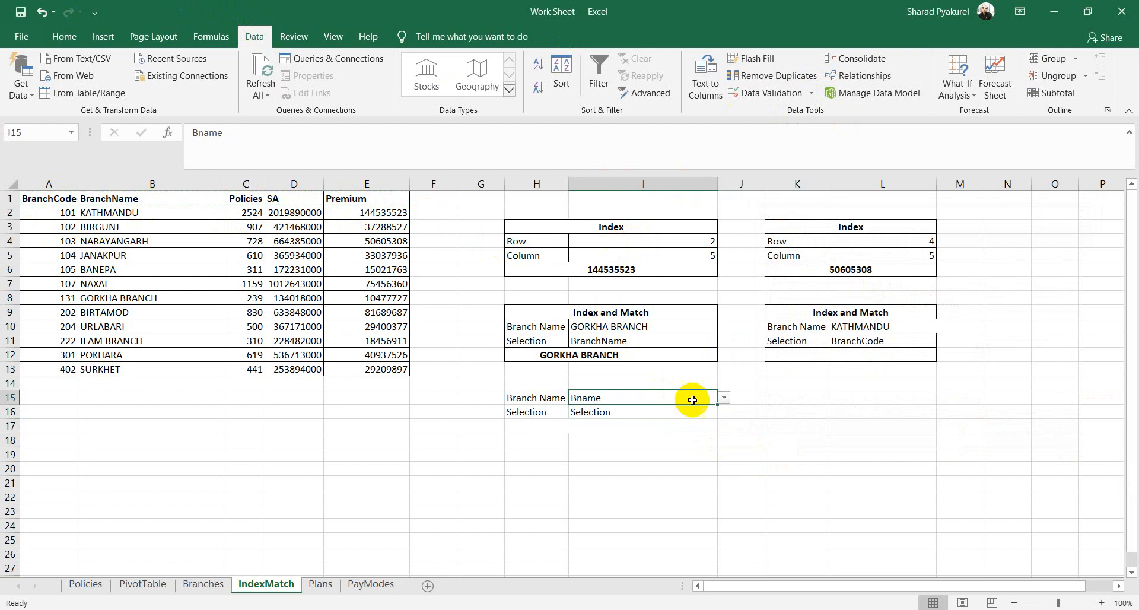
left_click(724, 398)
left_click(622, 438)
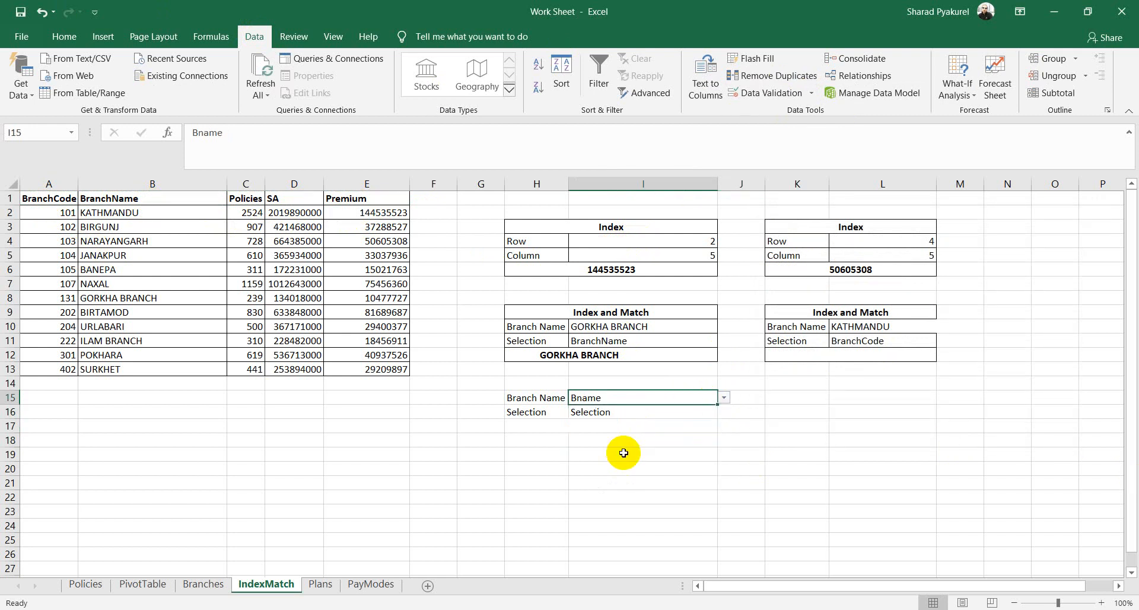
Step: Try Policies and then SA as the Selection value in I16
left_click(708, 414)
left_click(723, 412)
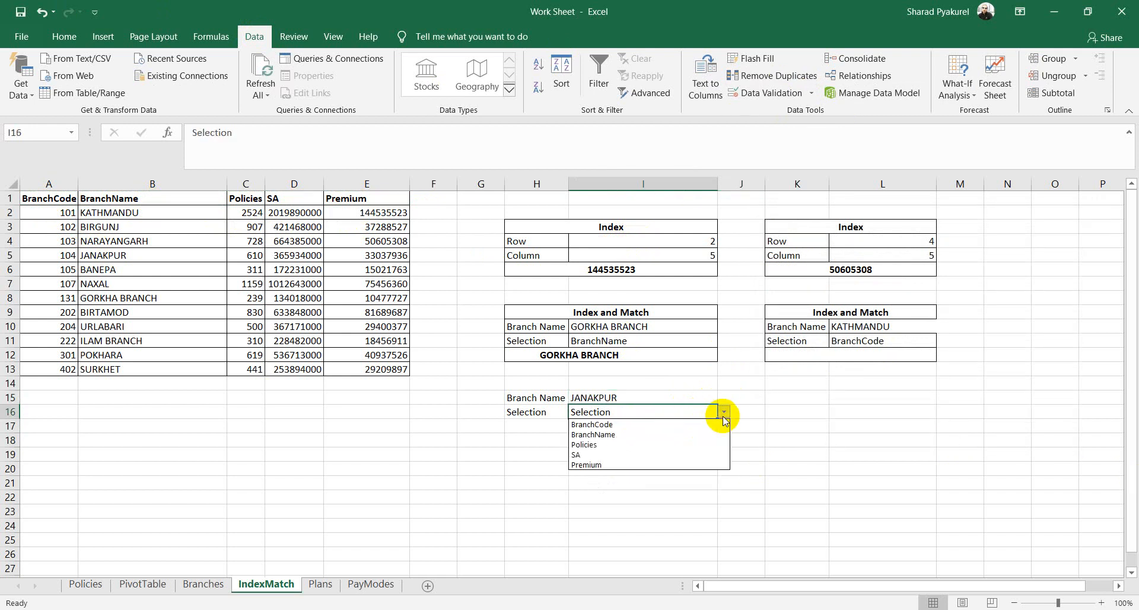
left_click(622, 444)
left_click(691, 455)
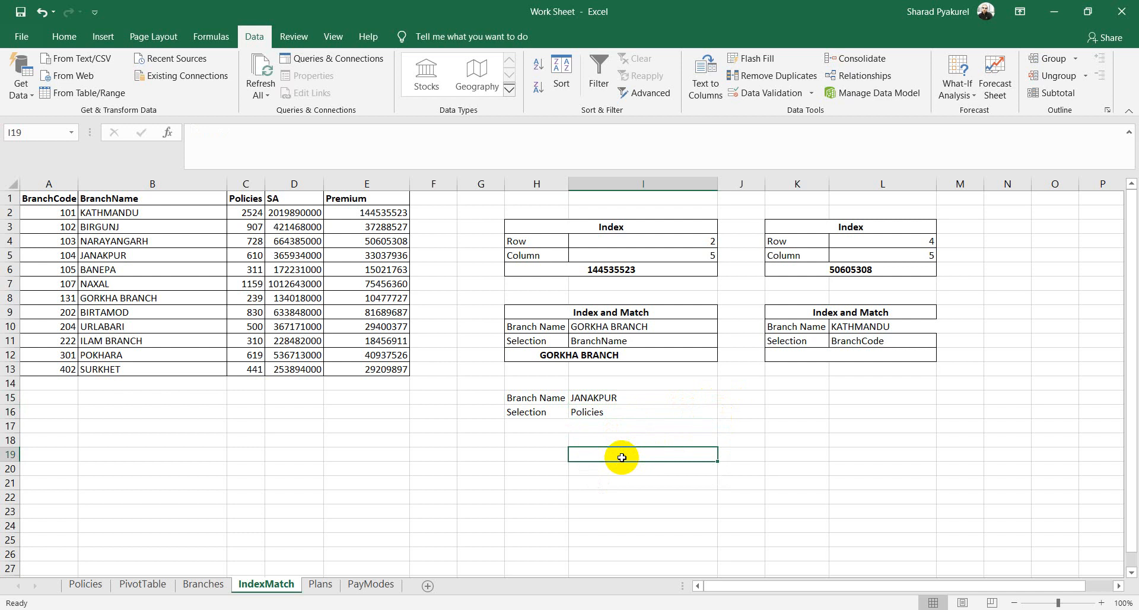
left_click(554, 426)
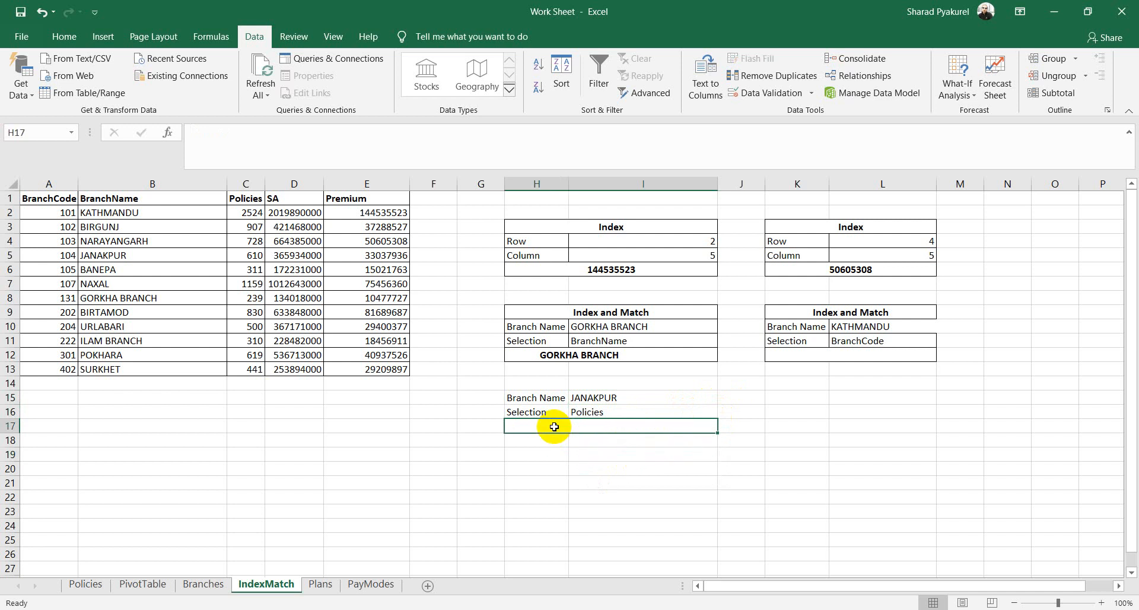
left_click(611, 399)
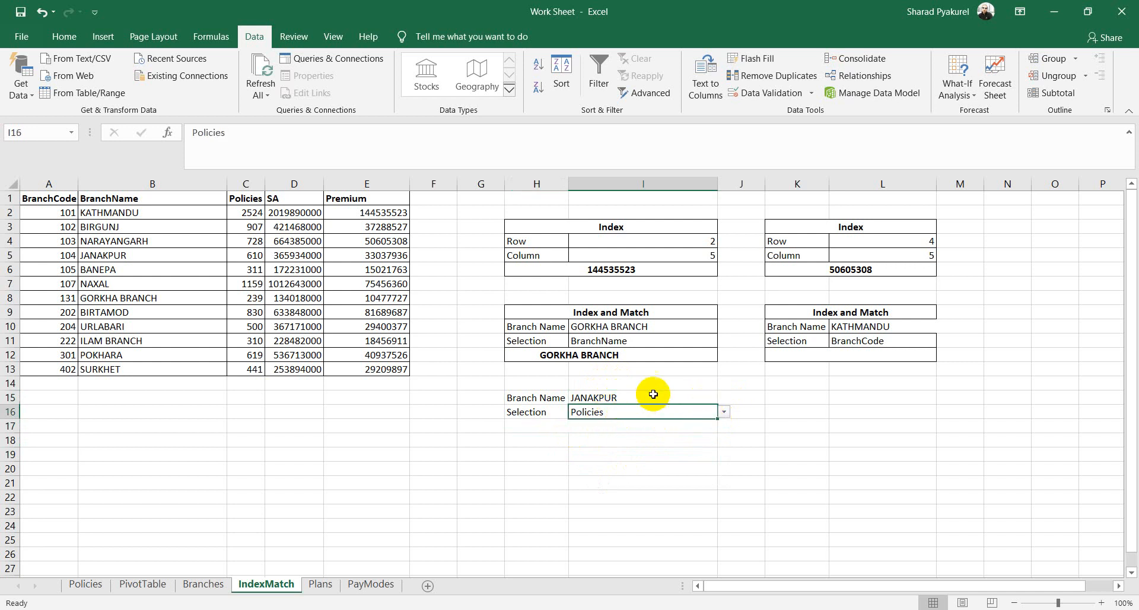
left_click(612, 427)
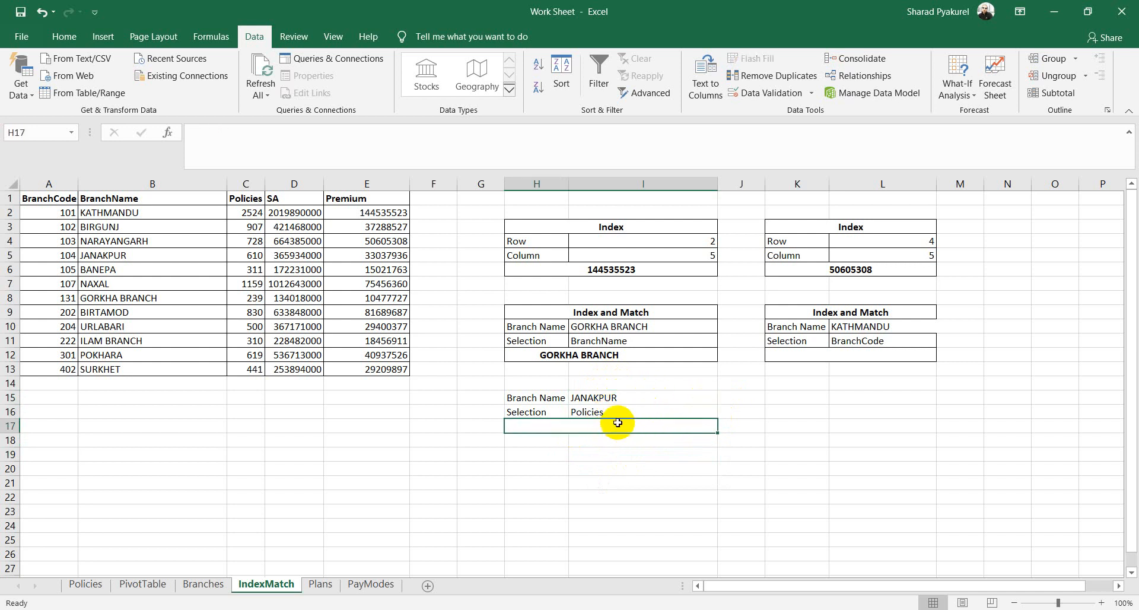
left_click(617, 411)
left_click(723, 413)
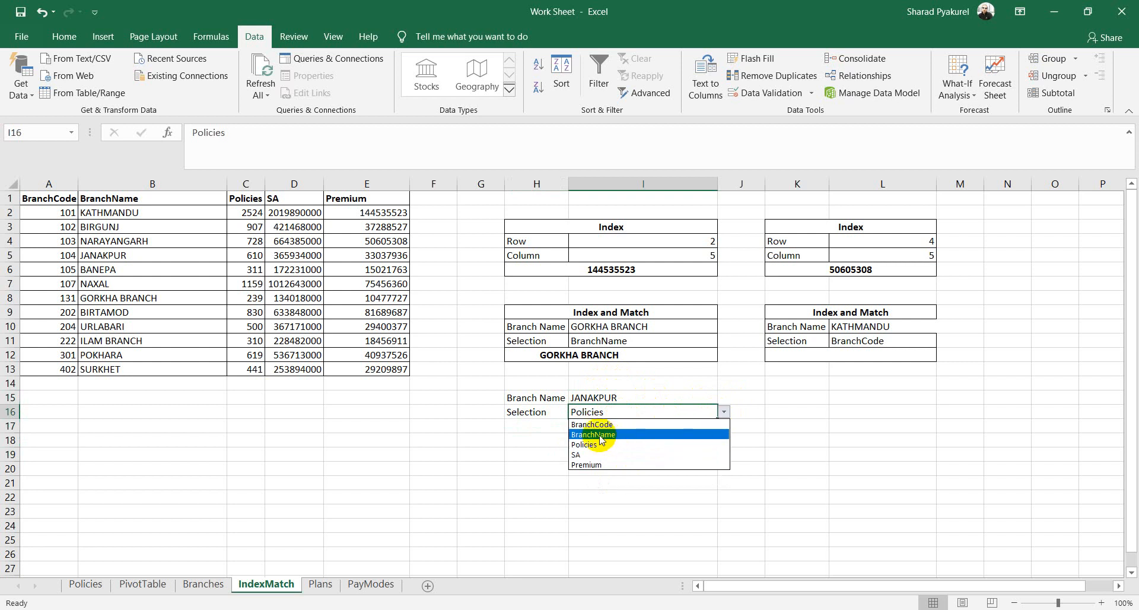
left_click(582, 454)
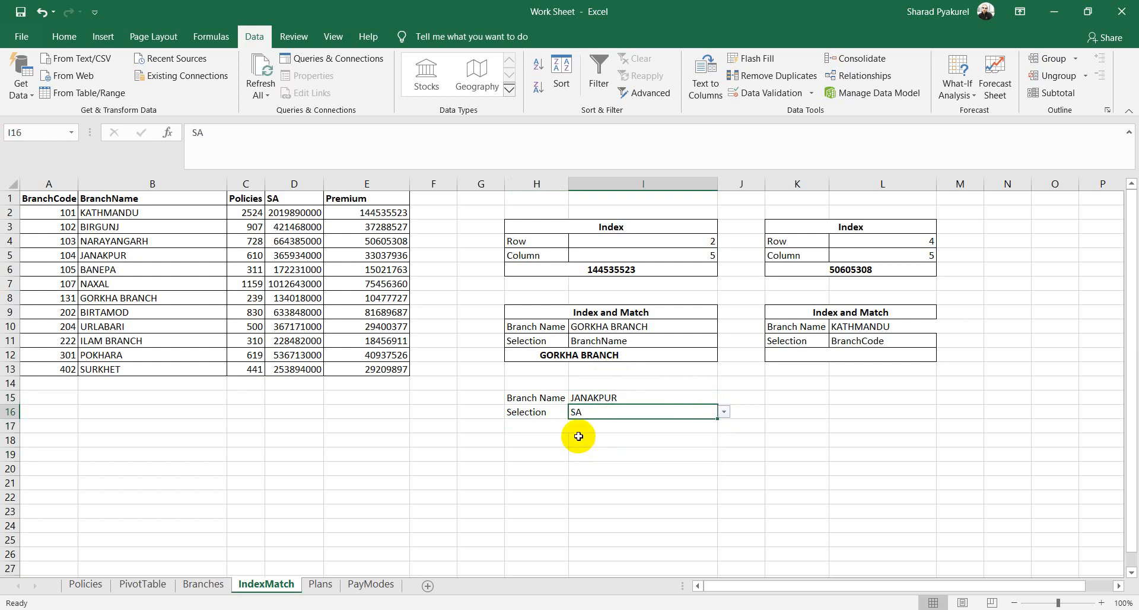
left_click(579, 427)
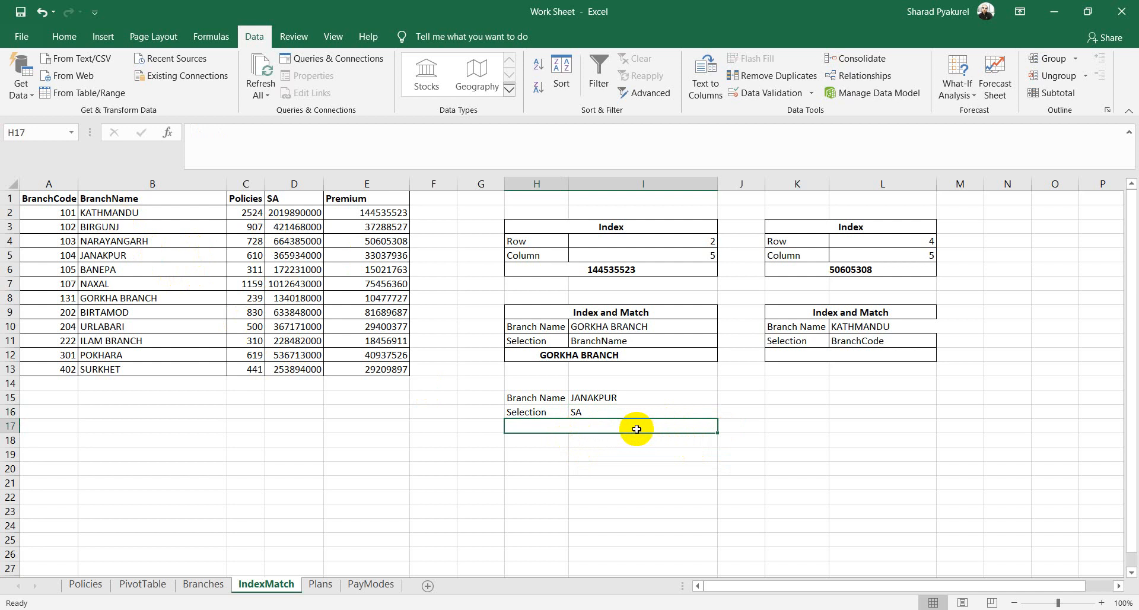
Step: Set Selection to Premium and Branch Name to GORKHA BRANCH, then go to H17
left_click(710, 413)
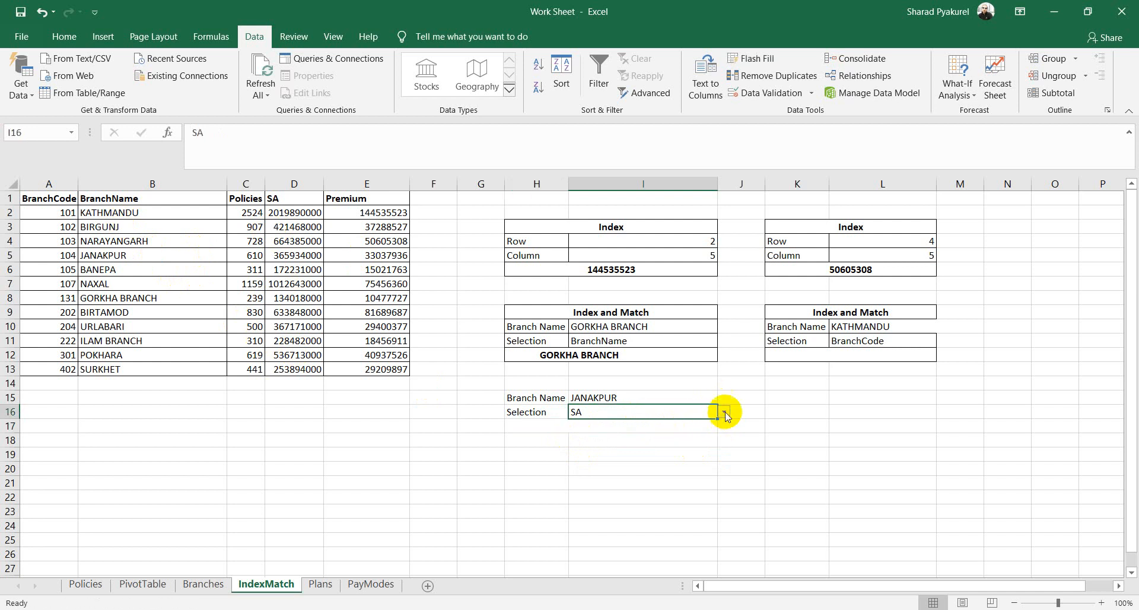
left_click(724, 415)
left_click(590, 461)
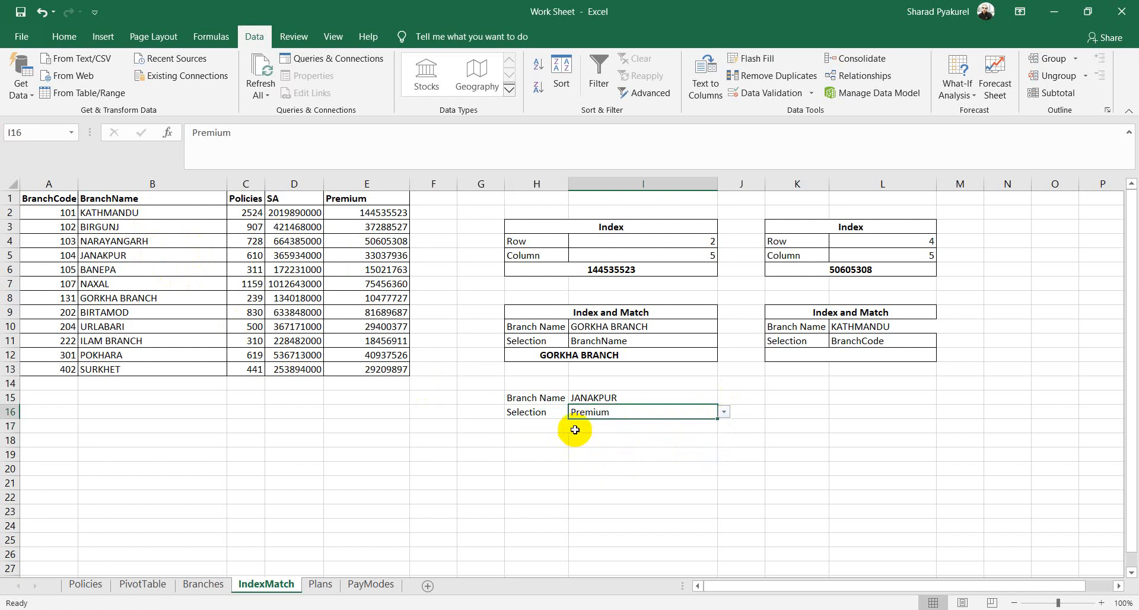
left_click(574, 429)
left_click(637, 397)
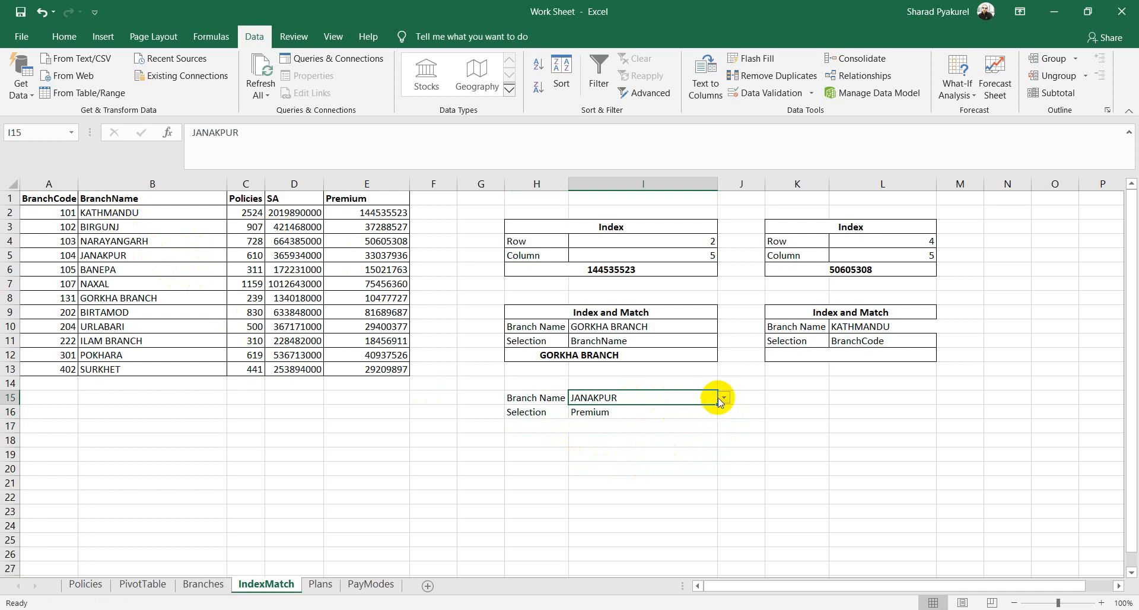
left_click(723, 397)
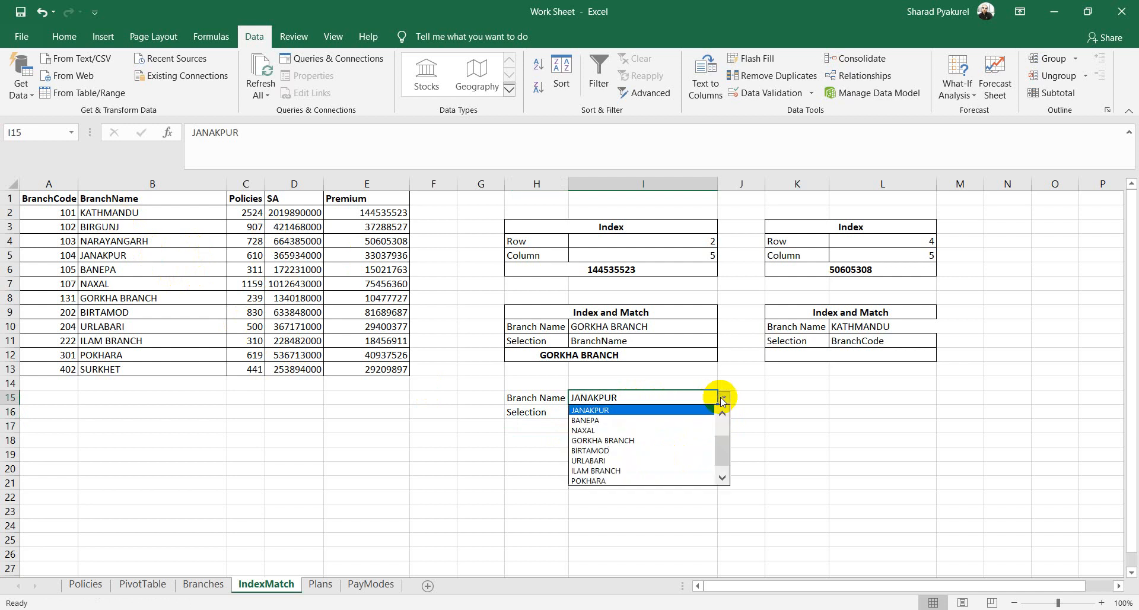
left_click(602, 441)
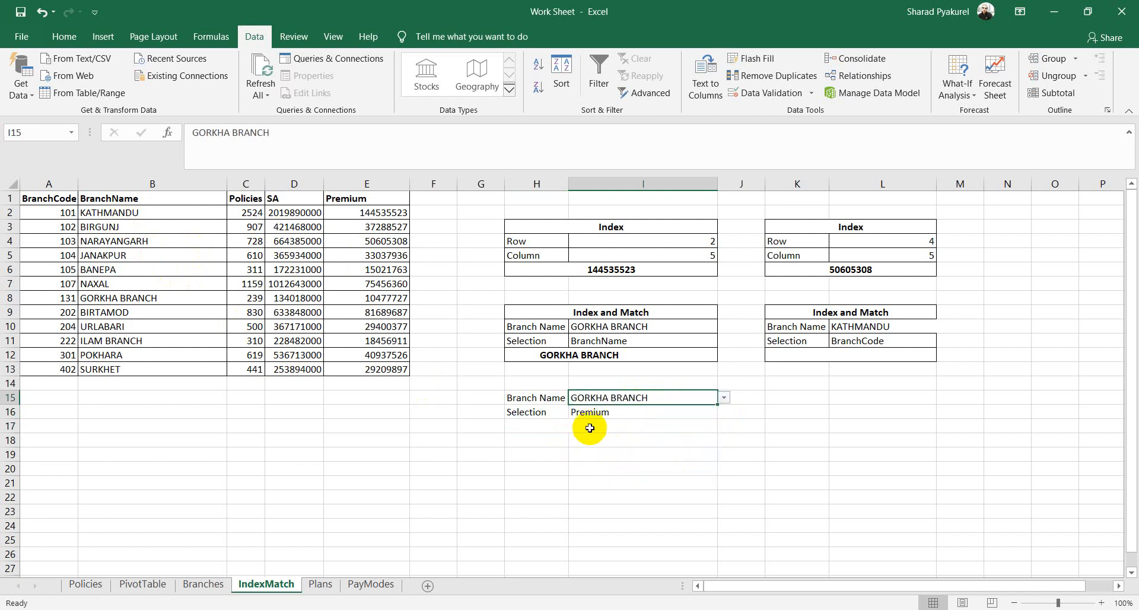
left_click(589, 426)
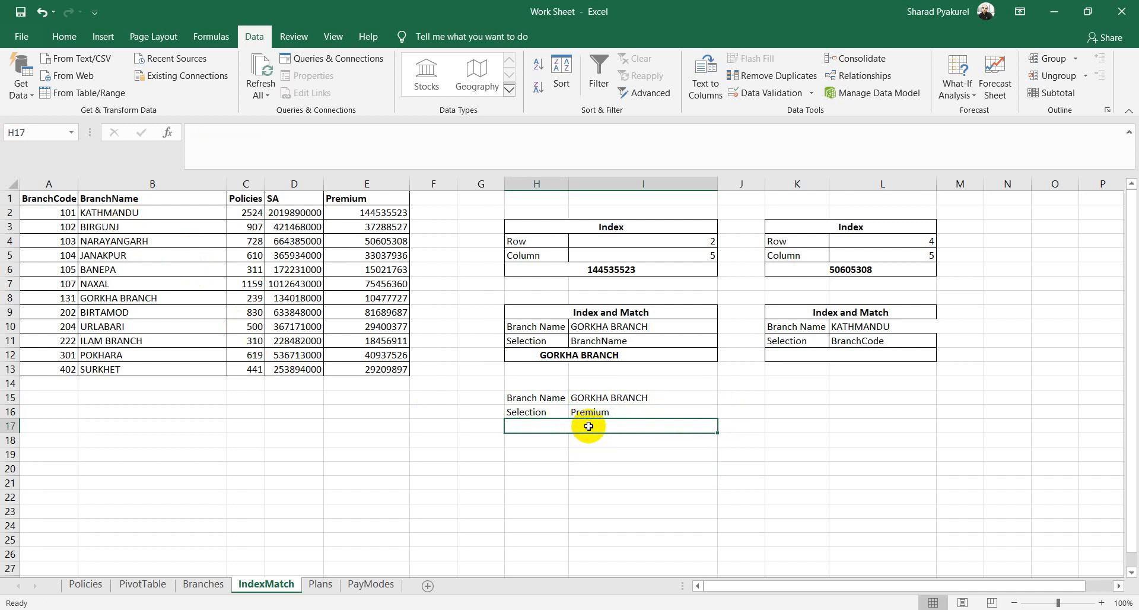
Step: In H17 start =INDEX(A1:E13 with MATCH(I15,B1:B13,0) as the row argument
type("=")
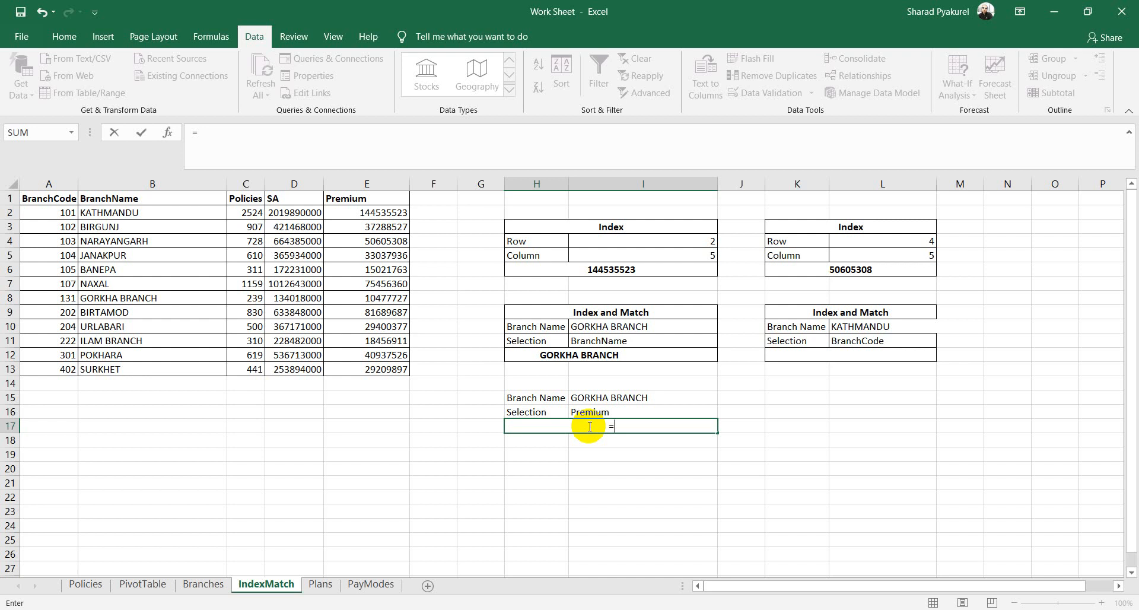
type("in")
key("Tab")
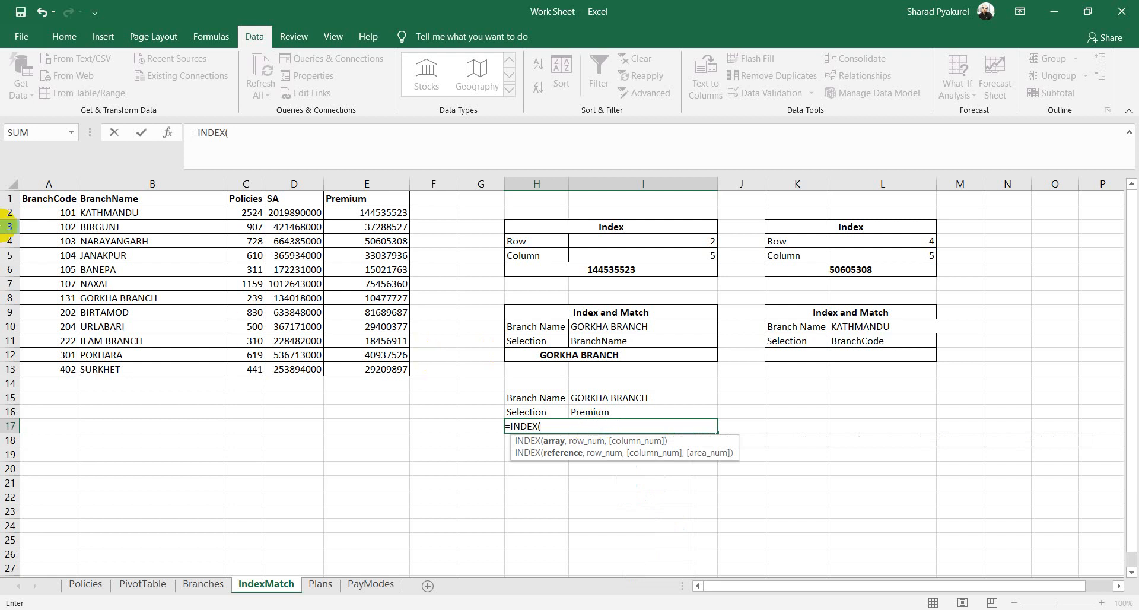
left_click_drag(46, 198, 396, 369)
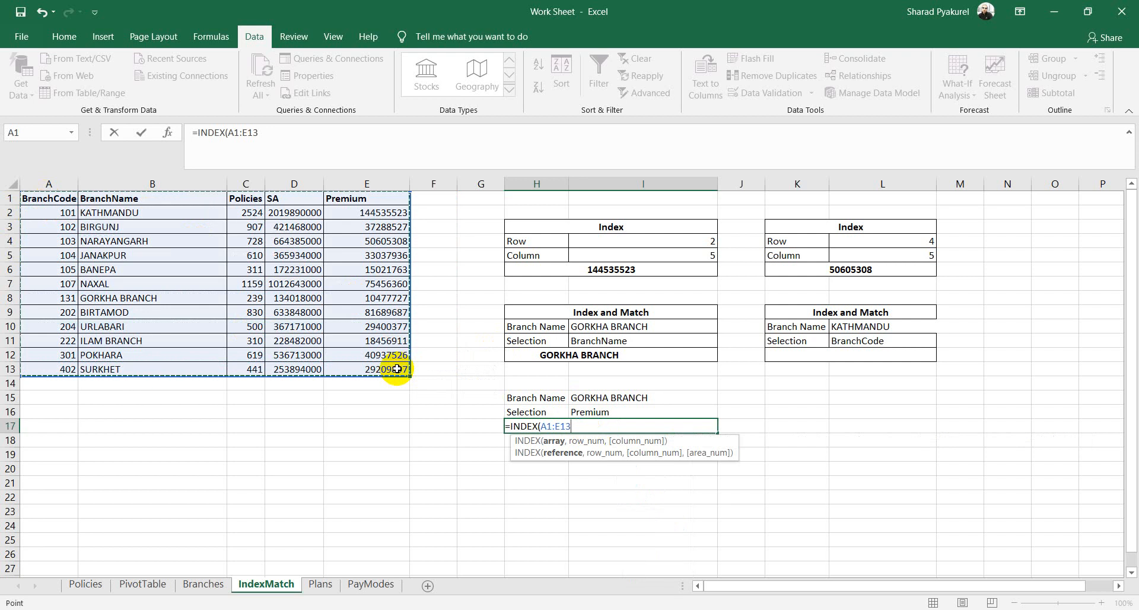
type(",")
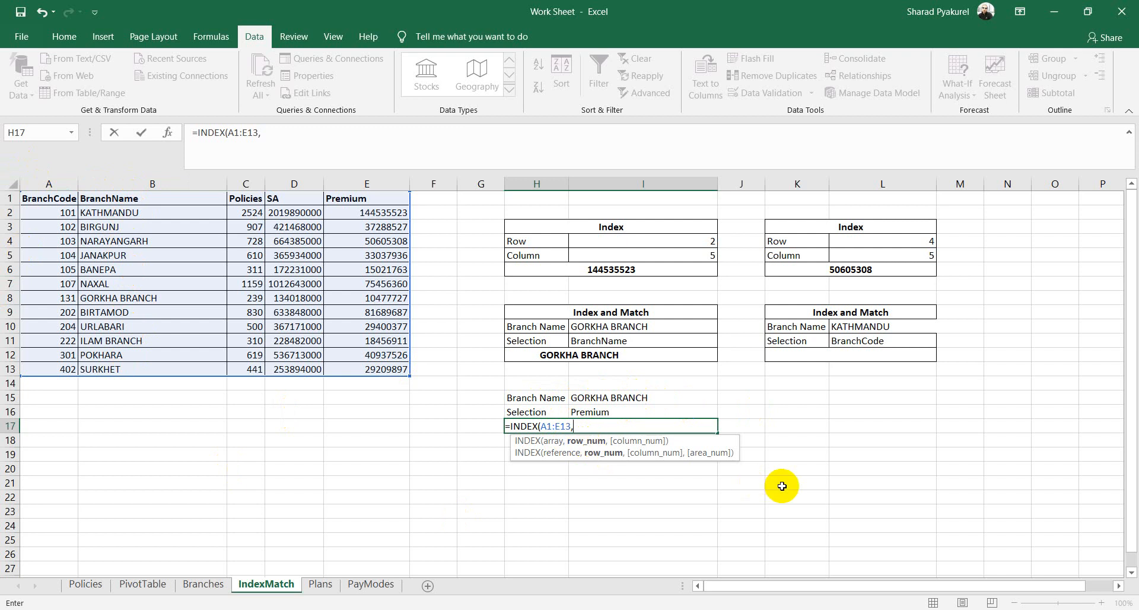
type("Mat")
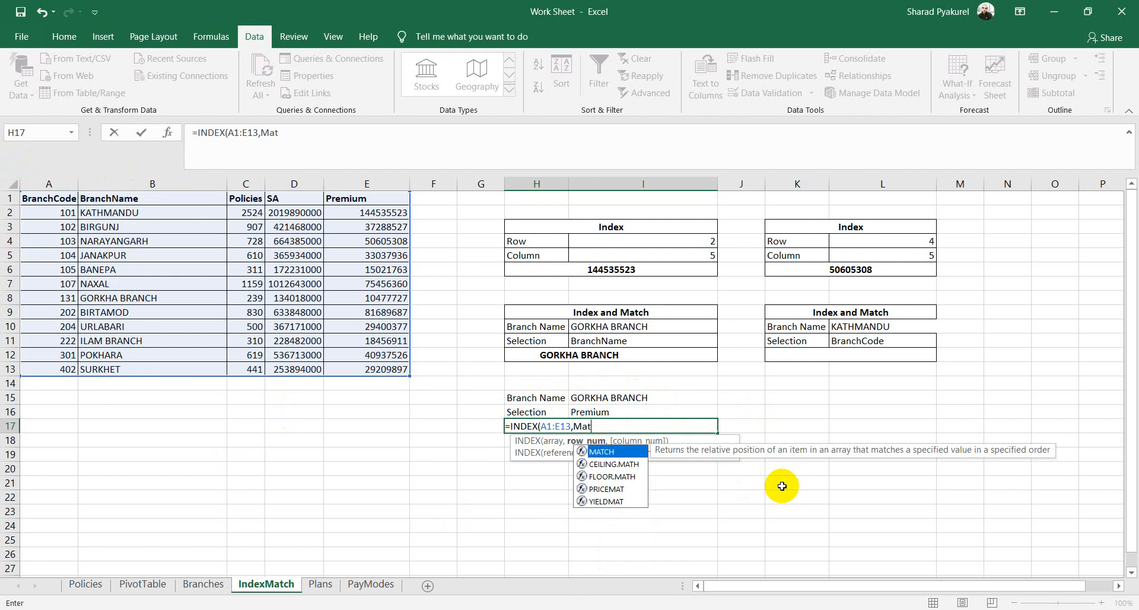
key("Tab")
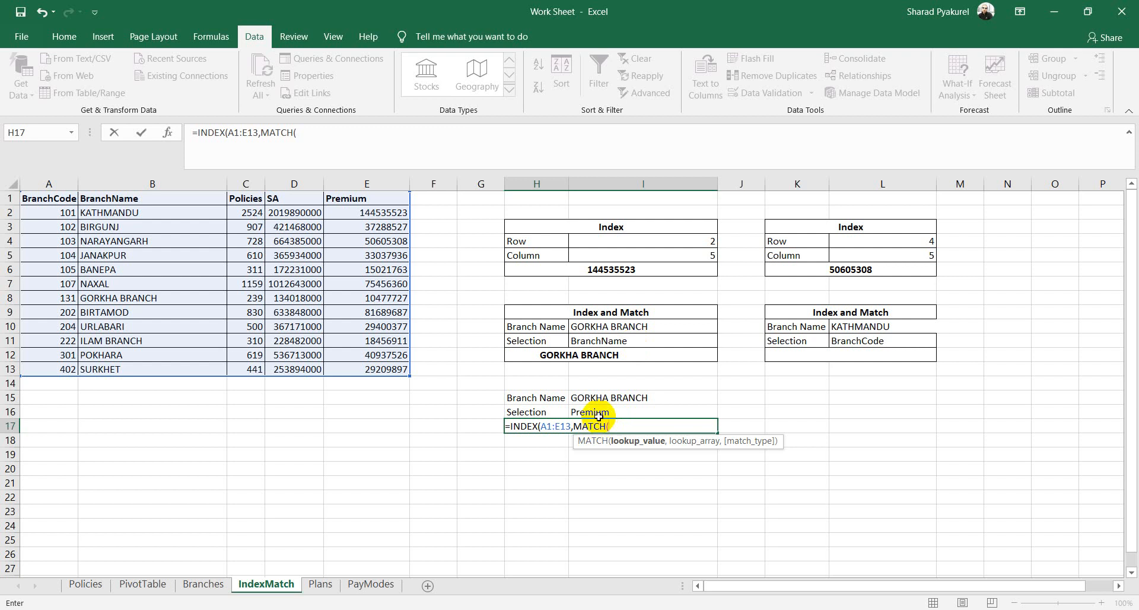
left_click(607, 398)
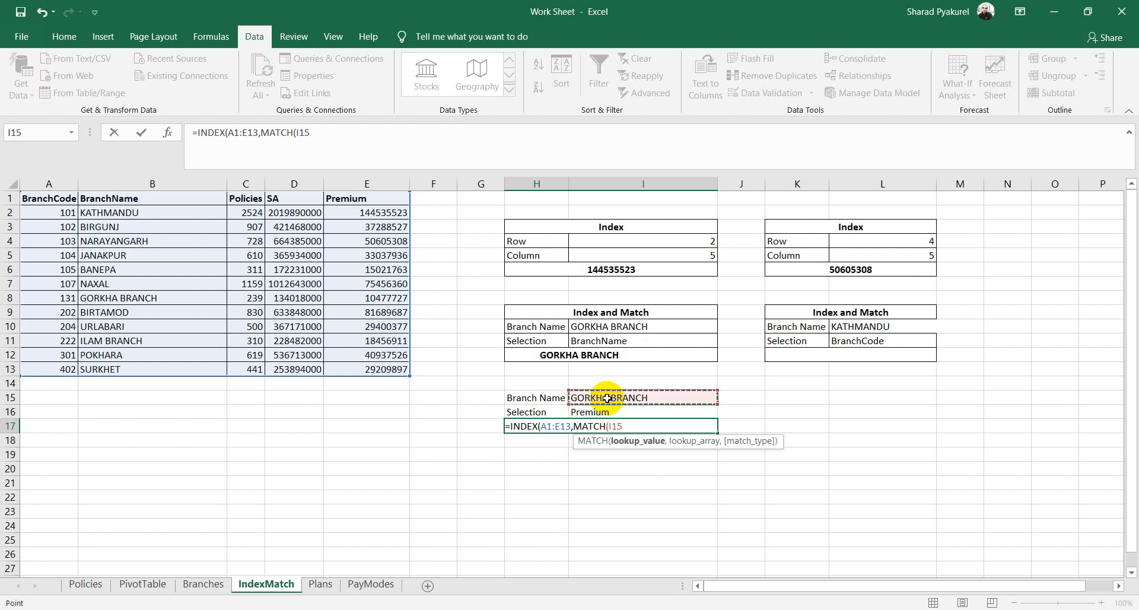
type(",")
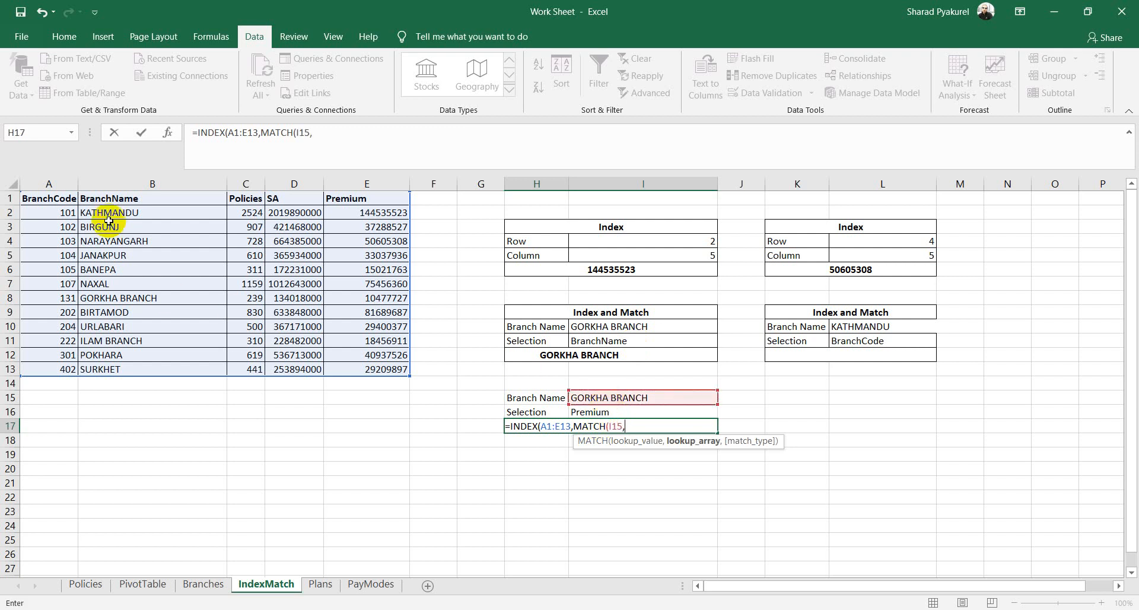
left_click_drag(145, 198, 153, 372)
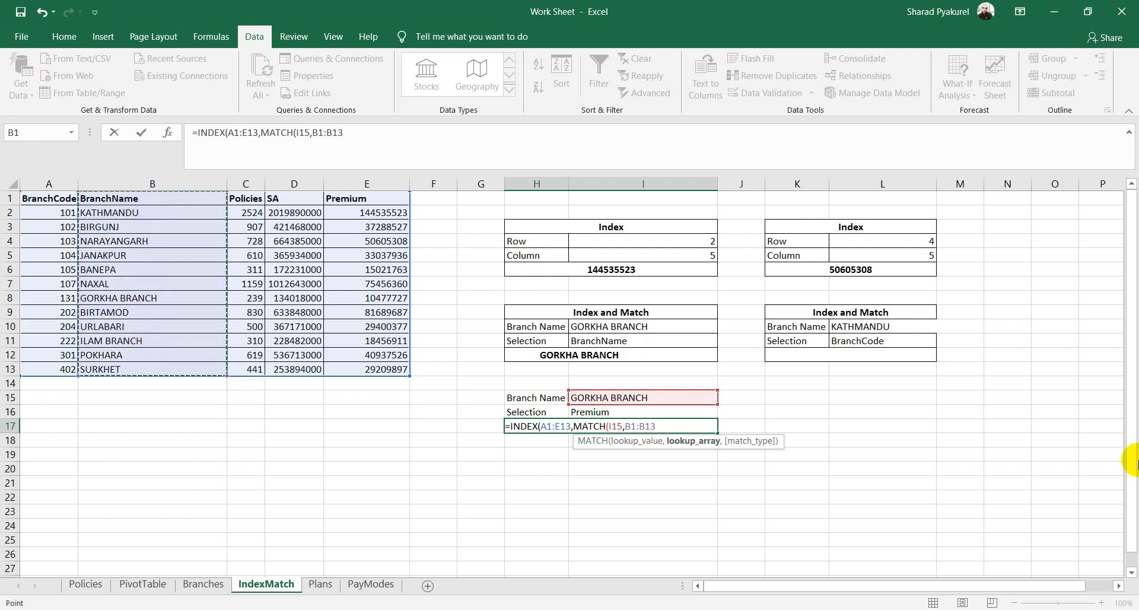
type(",")
key("Down")
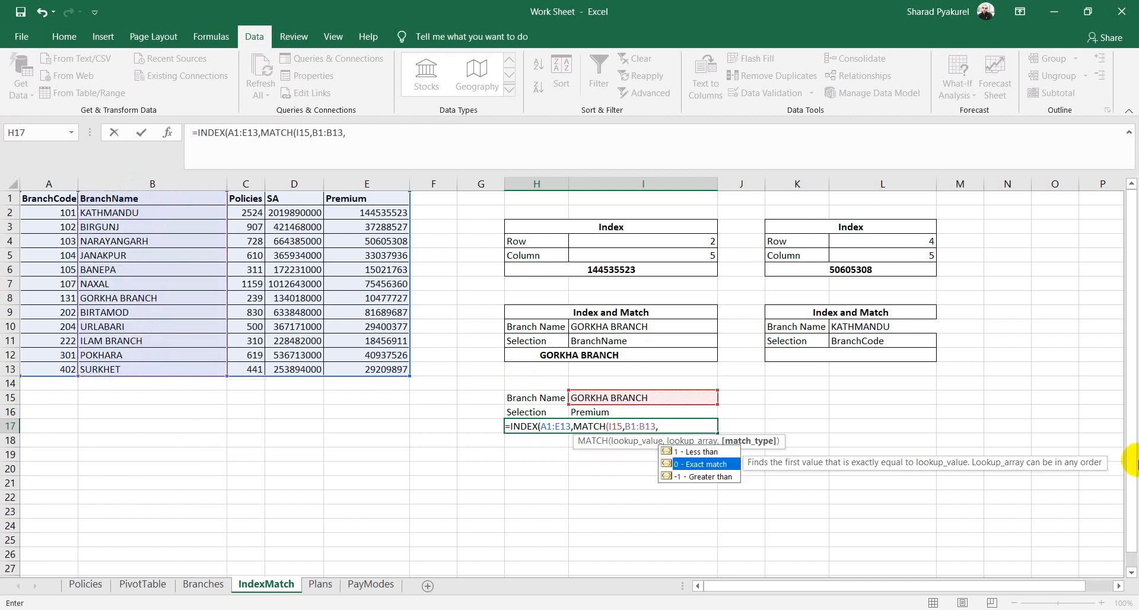
key("Tab")
type(")")
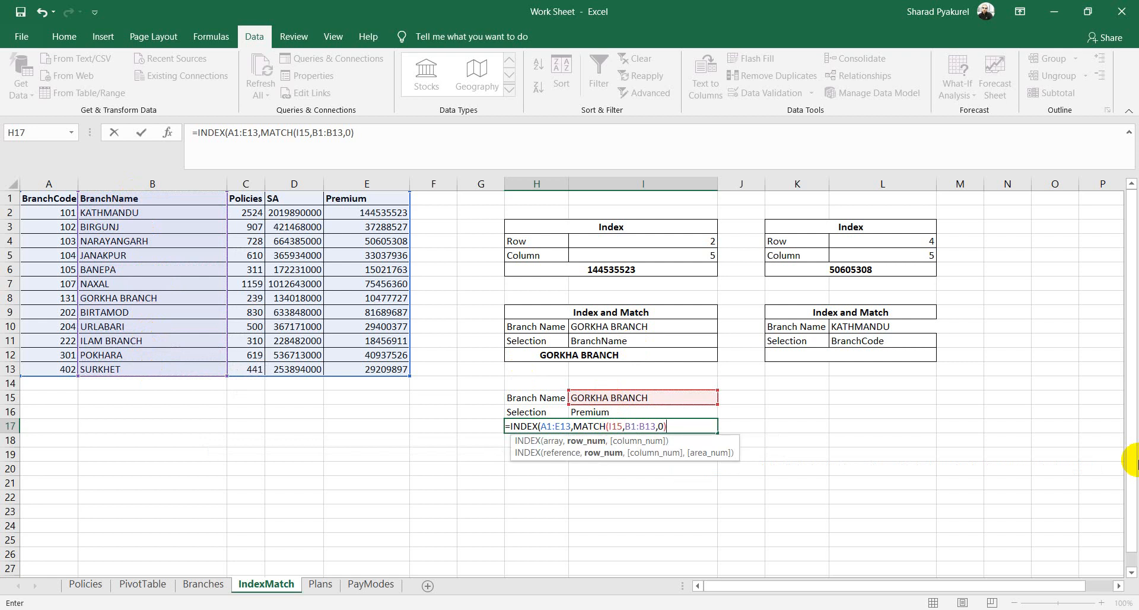
type(",")
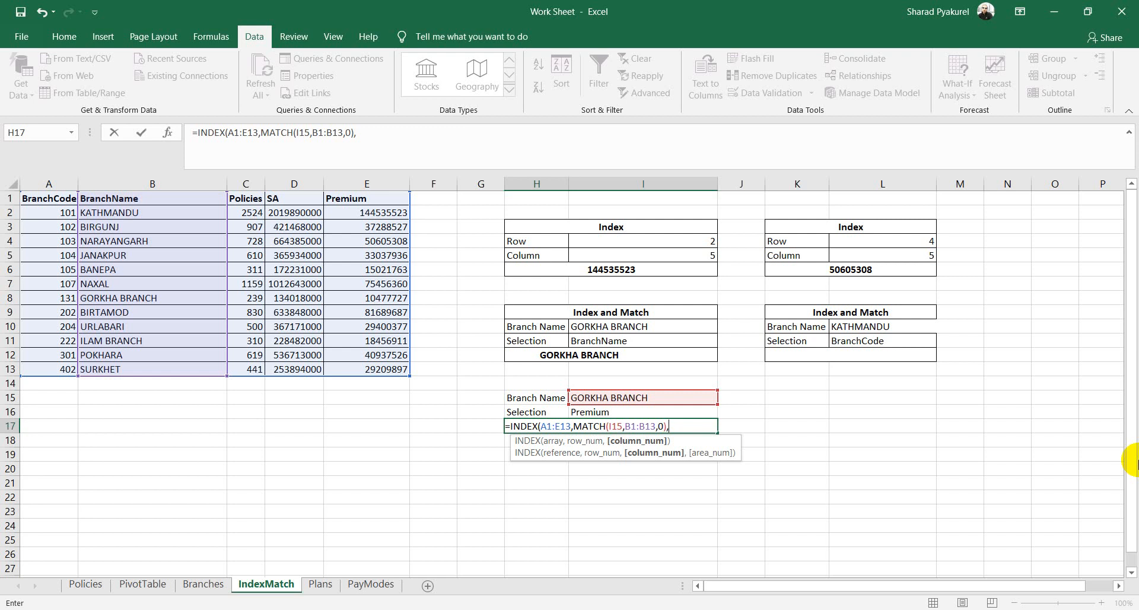
Step: Add MATCH(I16,A1:E1,0) as the column argument and commit, returning 10477727
type("MATCH(")
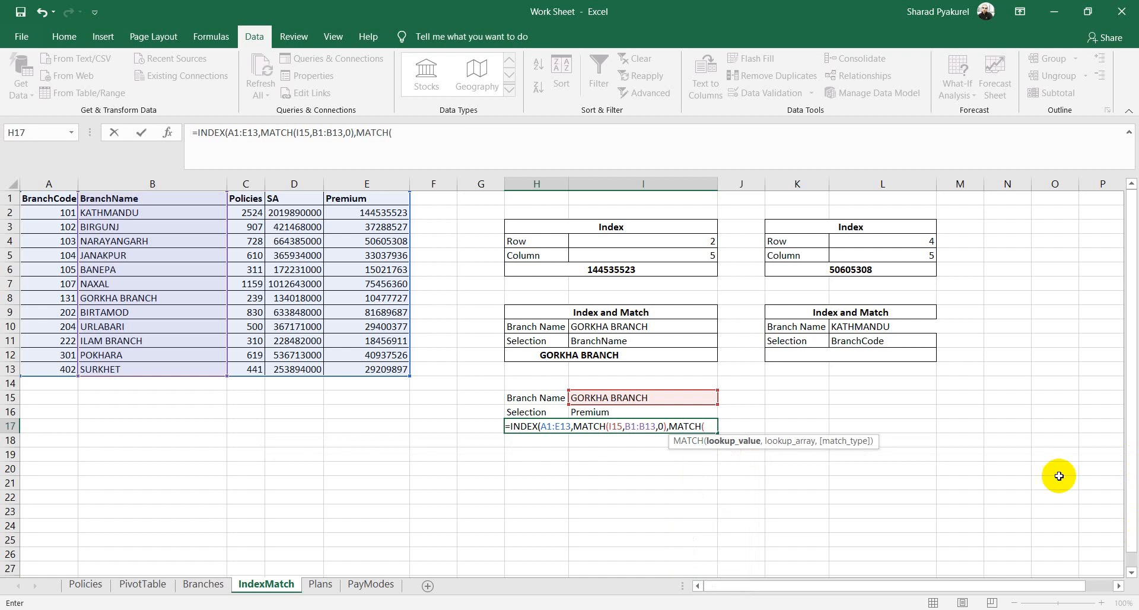
left_click(608, 412)
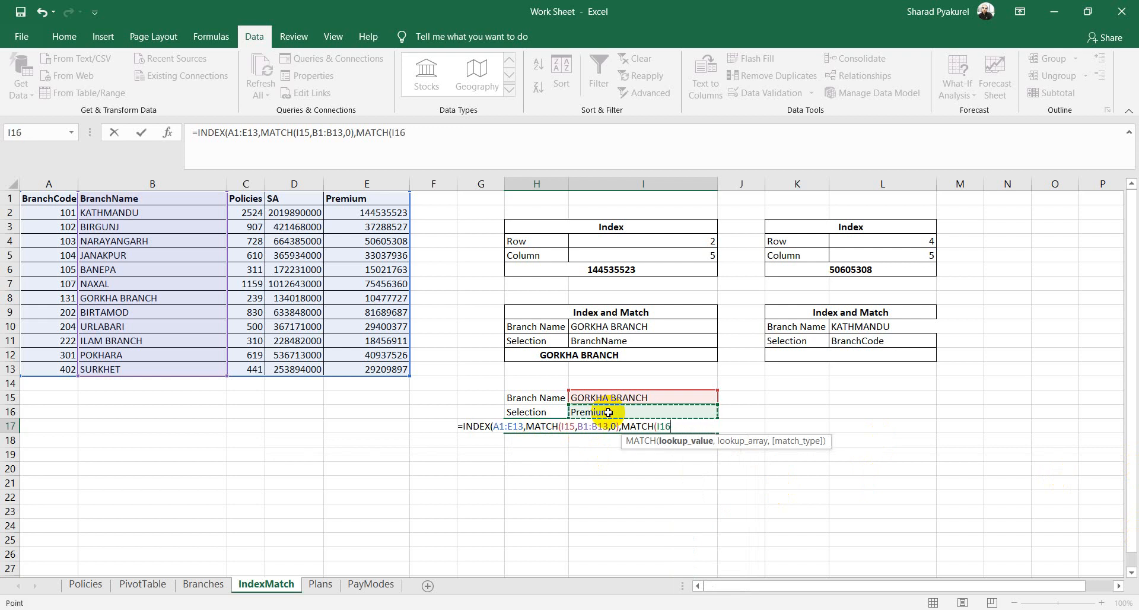
type(",")
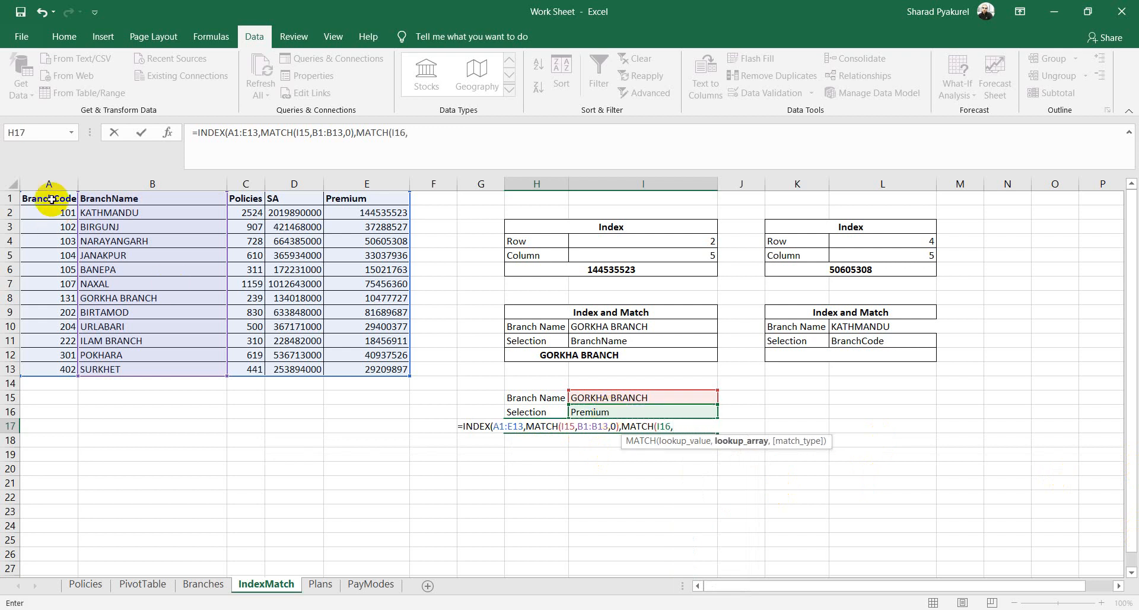
left_click_drag(52, 199, 370, 200)
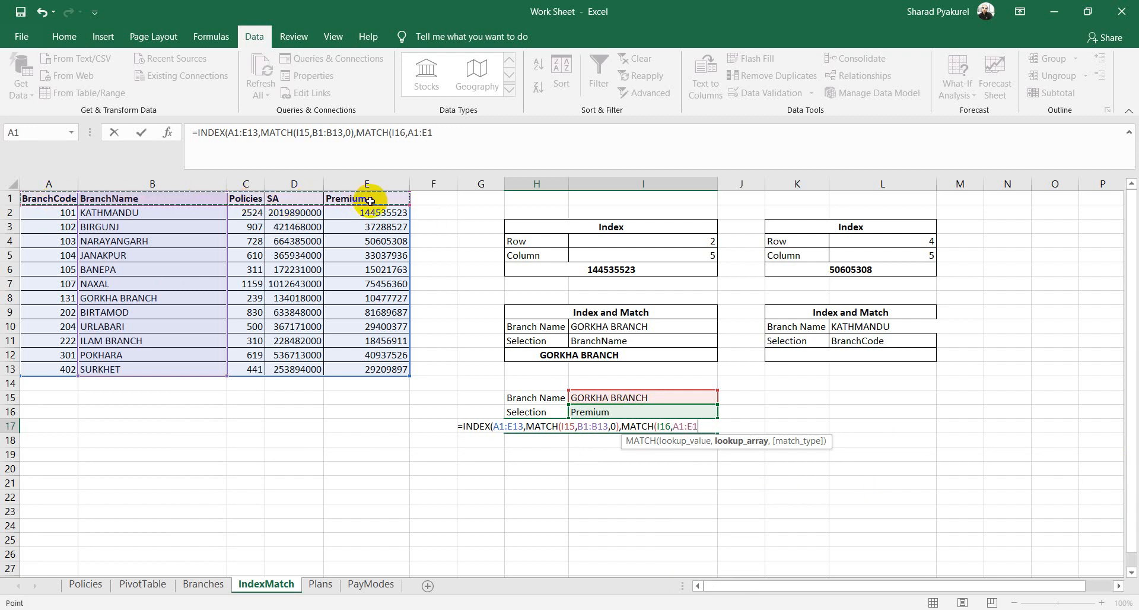
type(",")
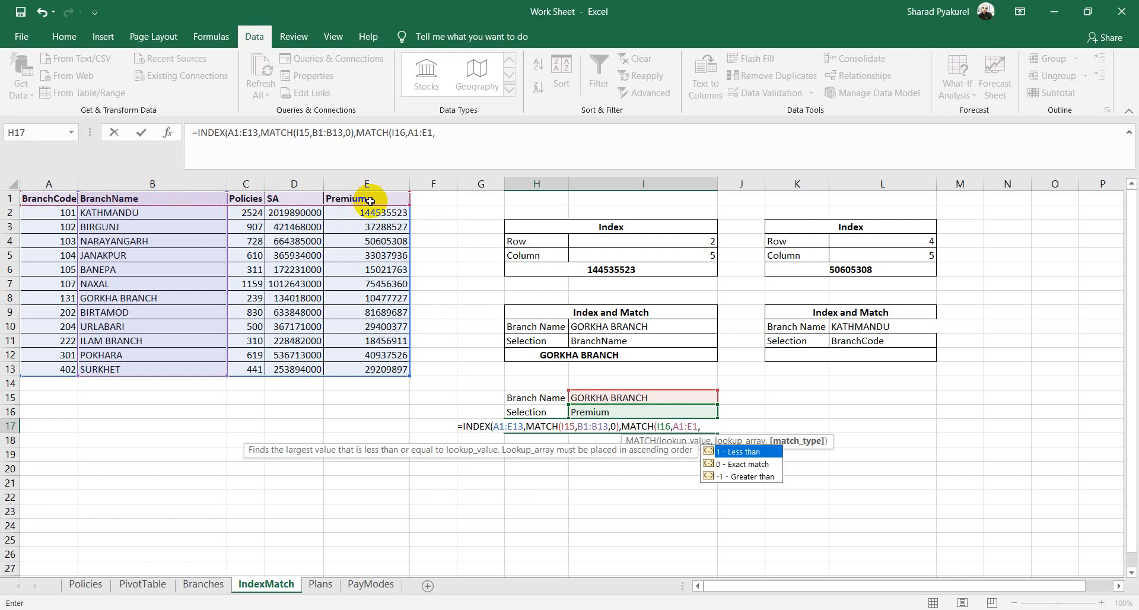
key("Down")
key("Tab")
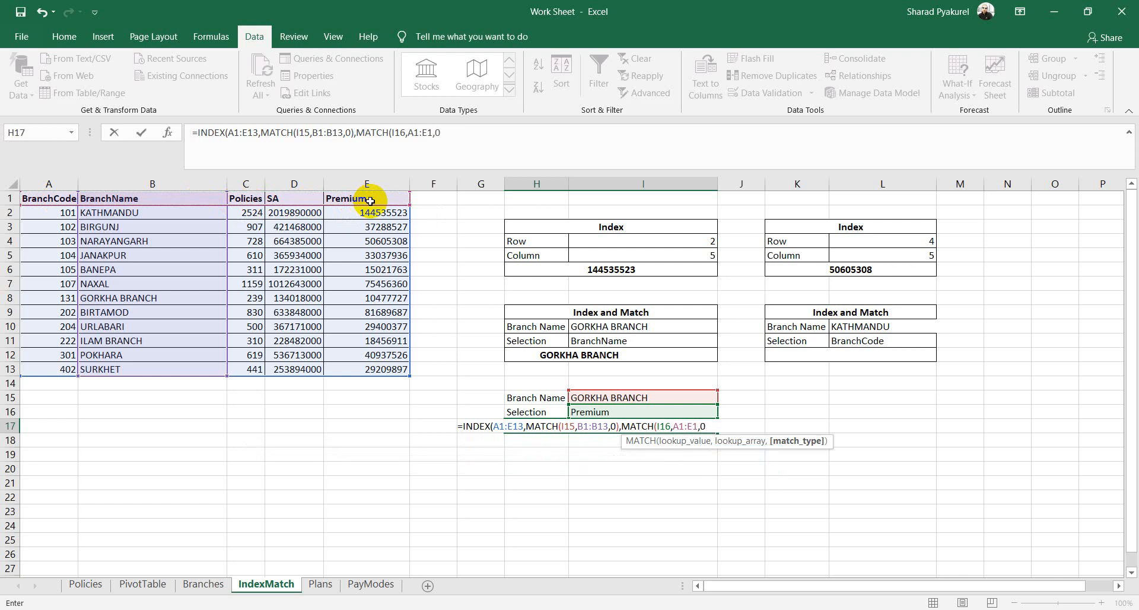
type(")")
type(")")
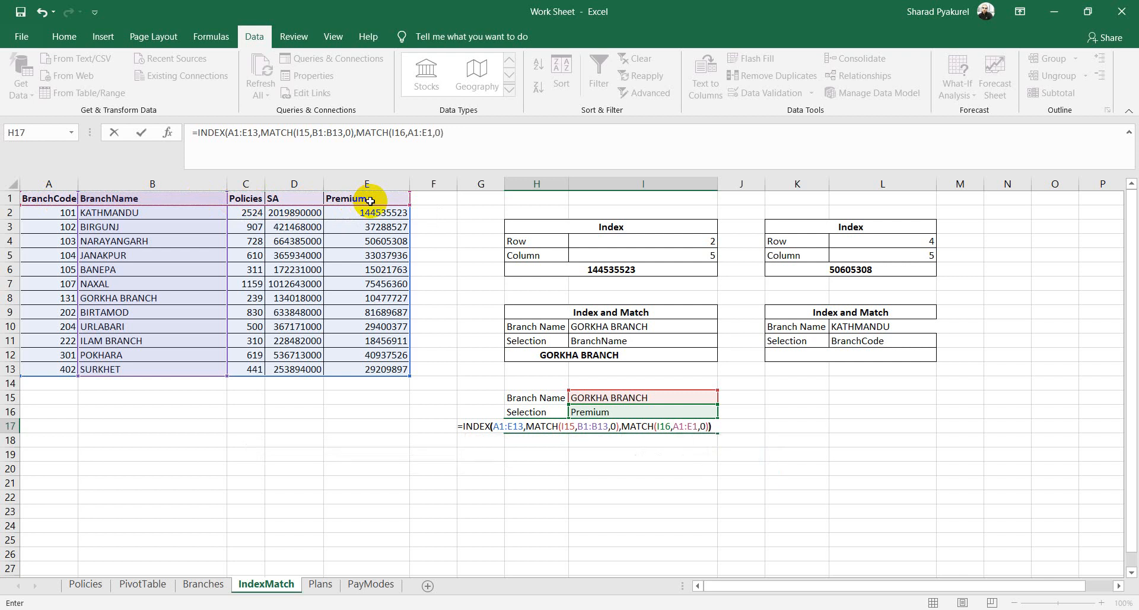
key("Return")
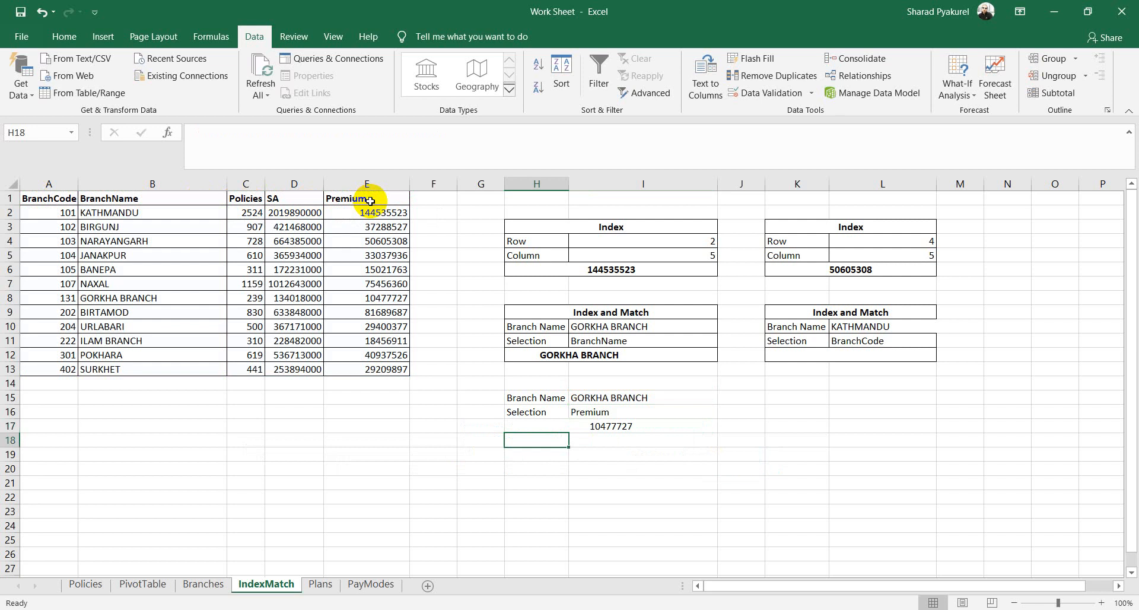
Step: Check H17's GORKHA BRANCH Premium result against E8 in the source table
left_click(645, 398)
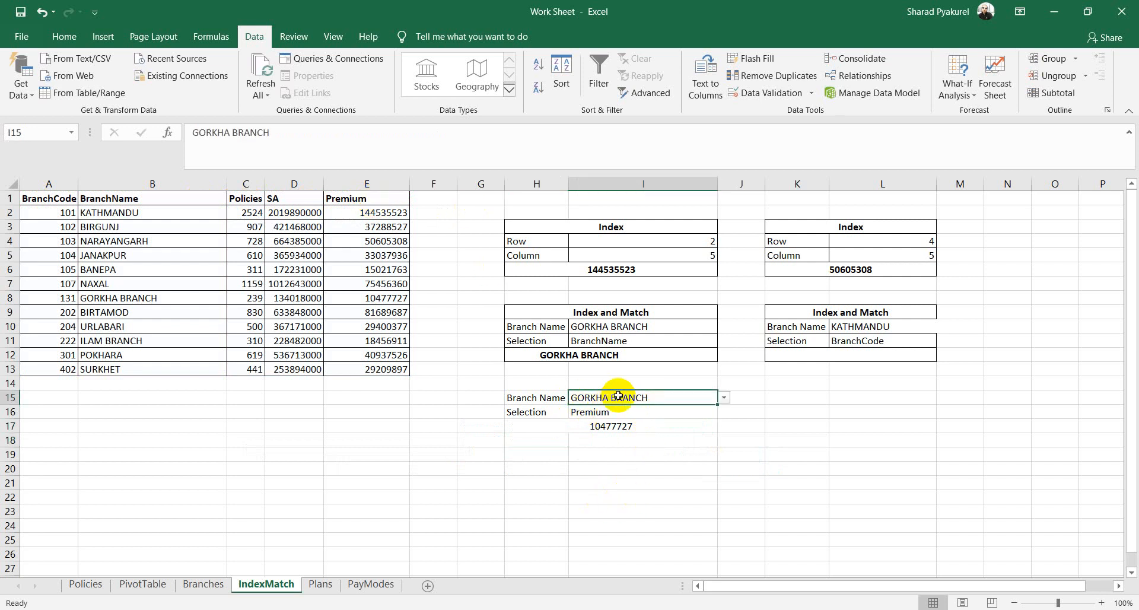
left_click(609, 410)
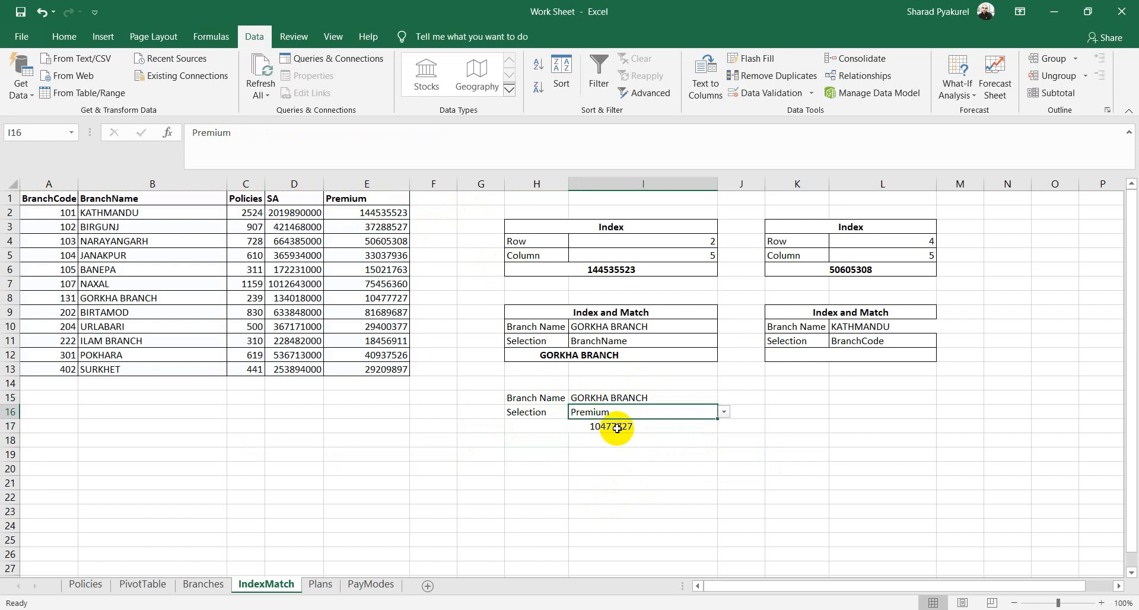
left_click(617, 427)
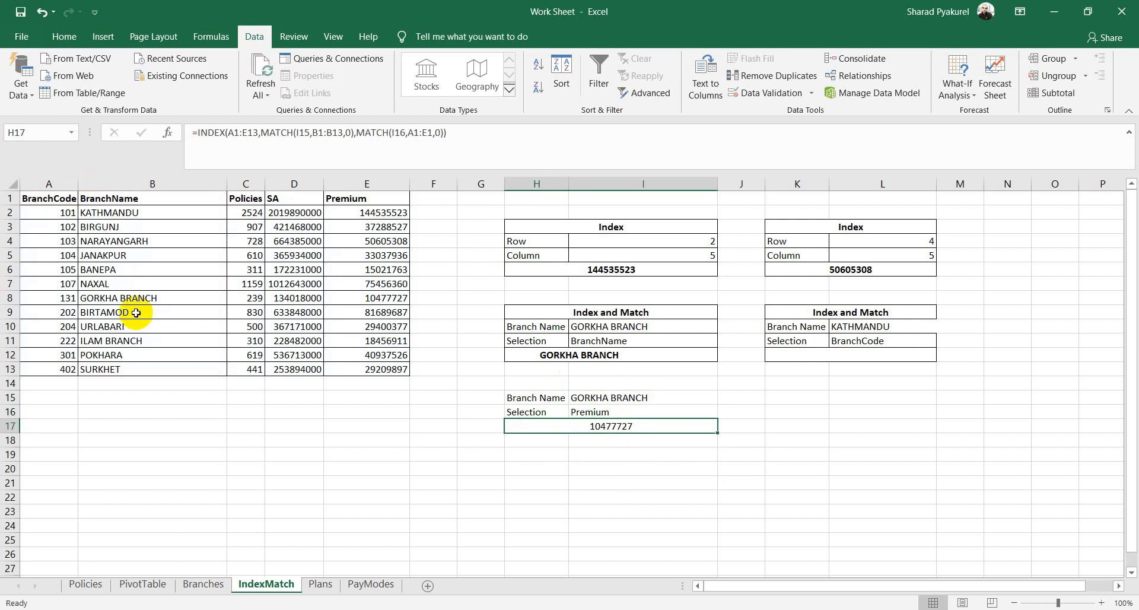
left_click(122, 297)
left_click(374, 297)
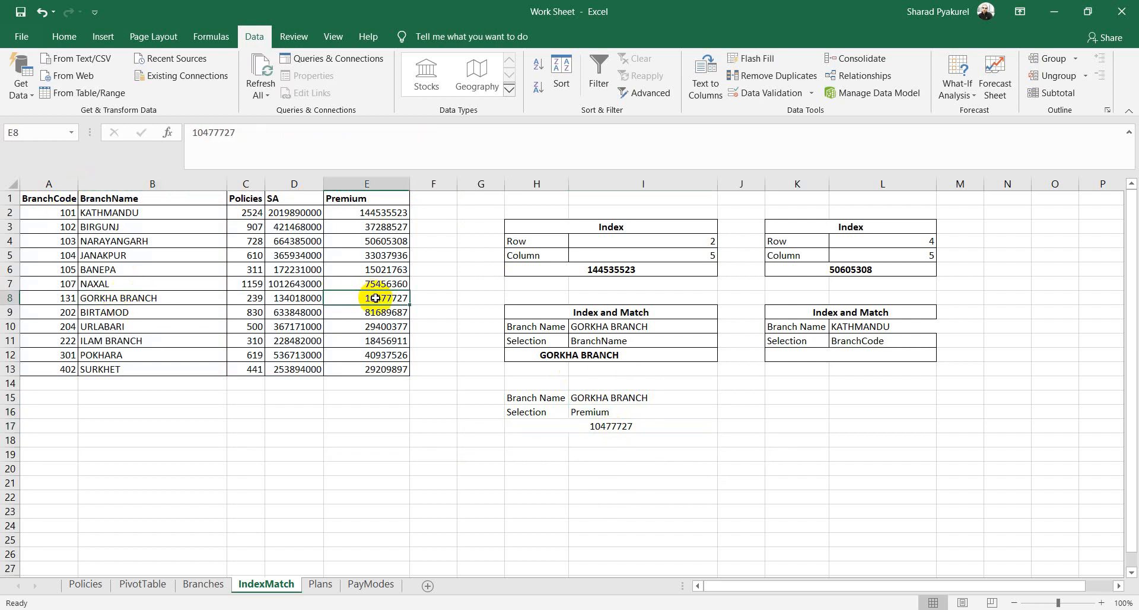
Step: Switch the Selection to Policies, then SA, checking H17 each time
left_click(675, 414)
left_click(723, 411)
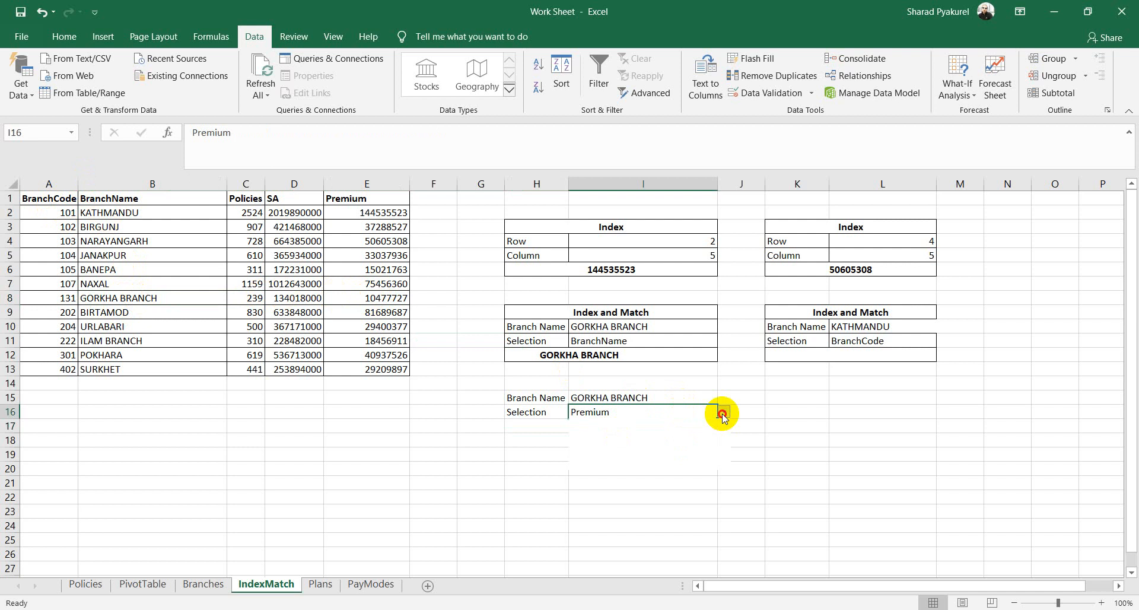
left_click(612, 446)
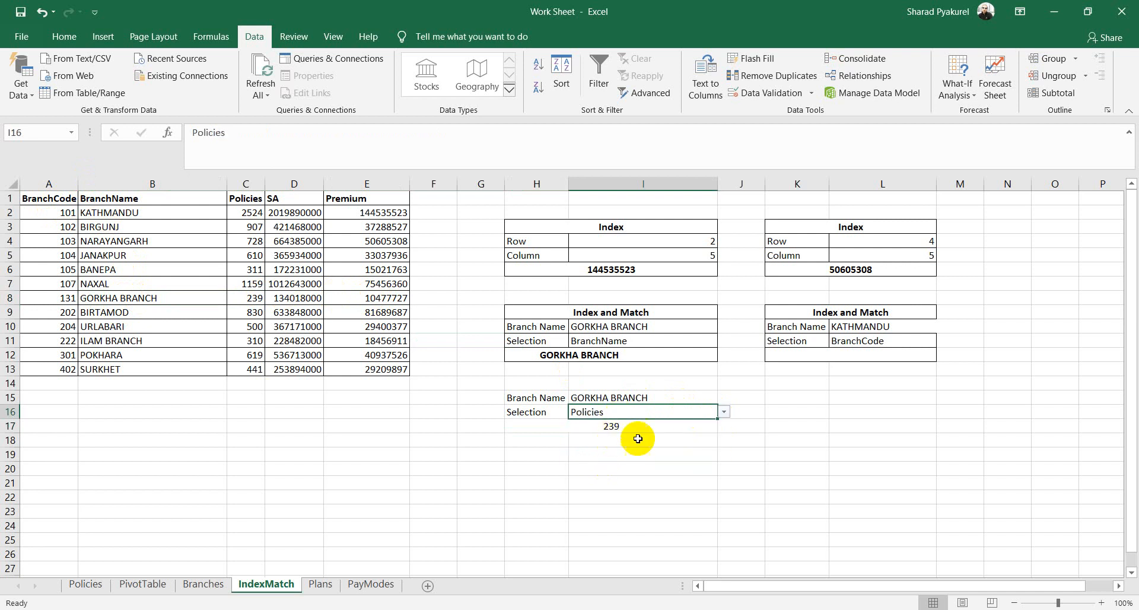
left_click(634, 428)
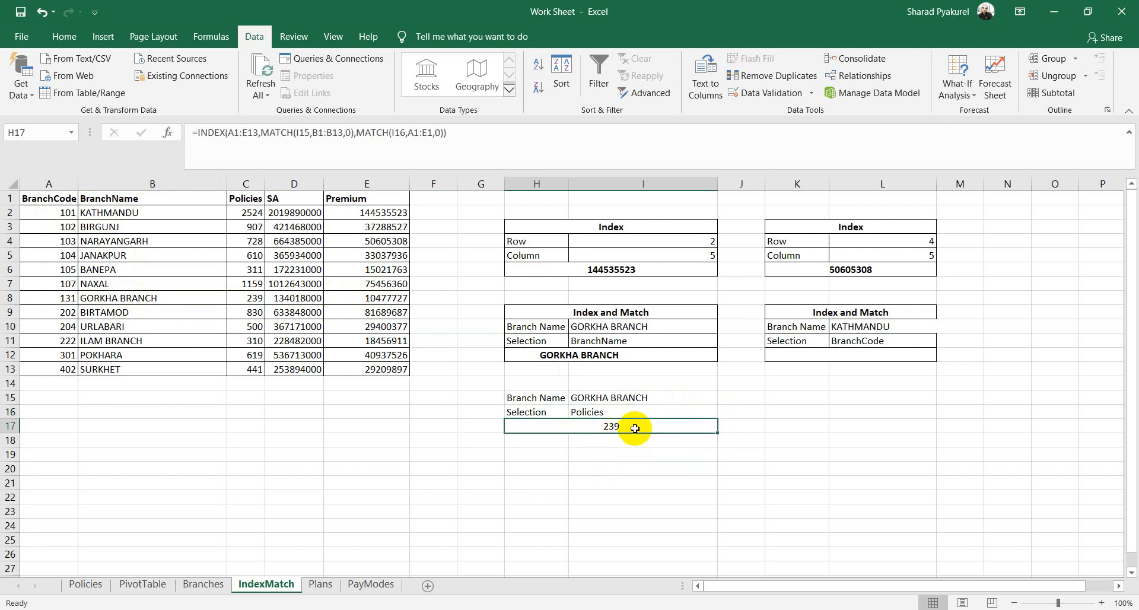
left_click(713, 415)
left_click(723, 412)
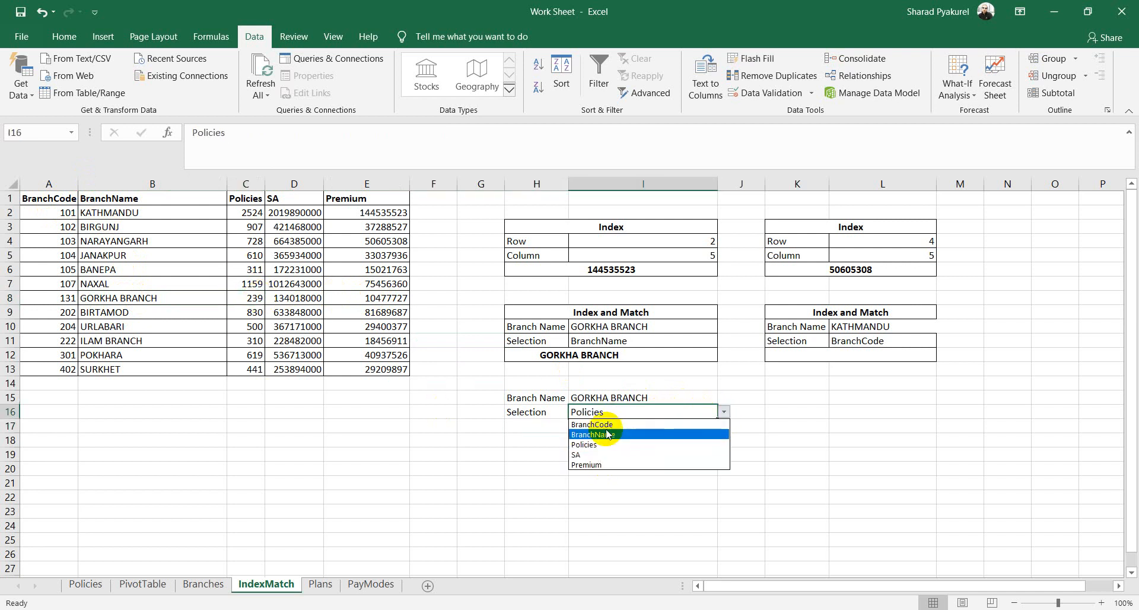
left_click(583, 453)
left_click(605, 429)
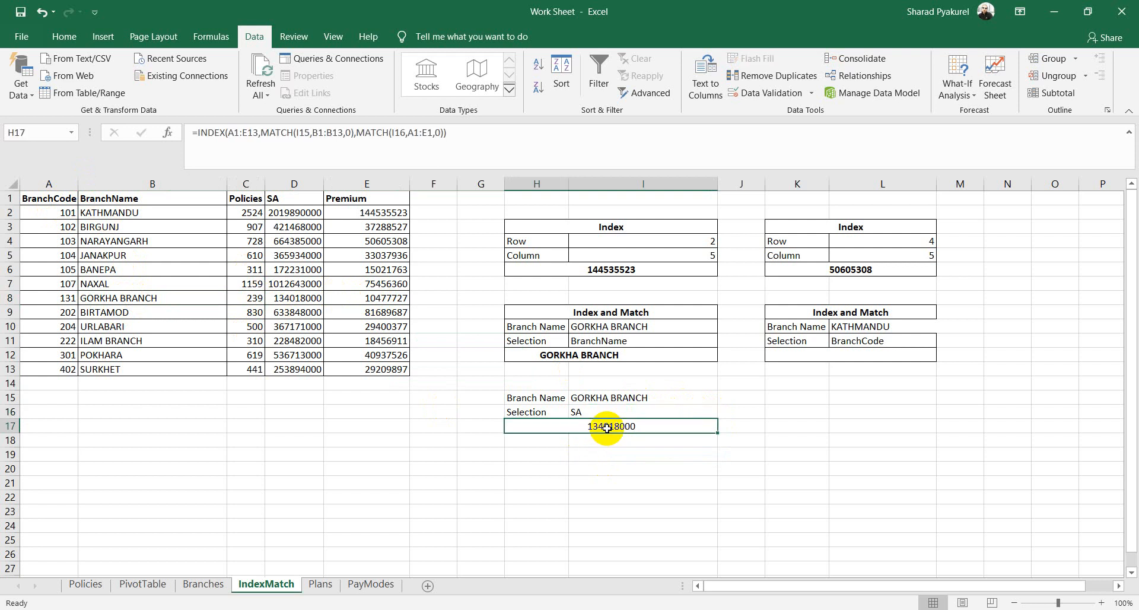
Step: Change Branch Name to NAXAL and verify its SA value against D7
left_click(698, 398)
left_click(724, 397)
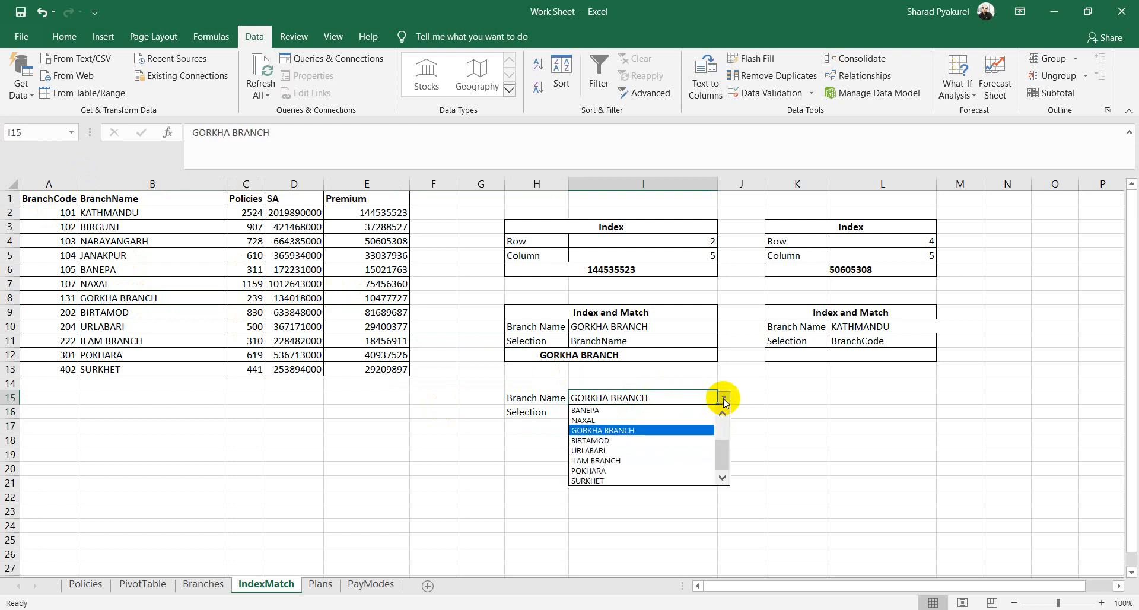
left_click(587, 421)
left_click(596, 427)
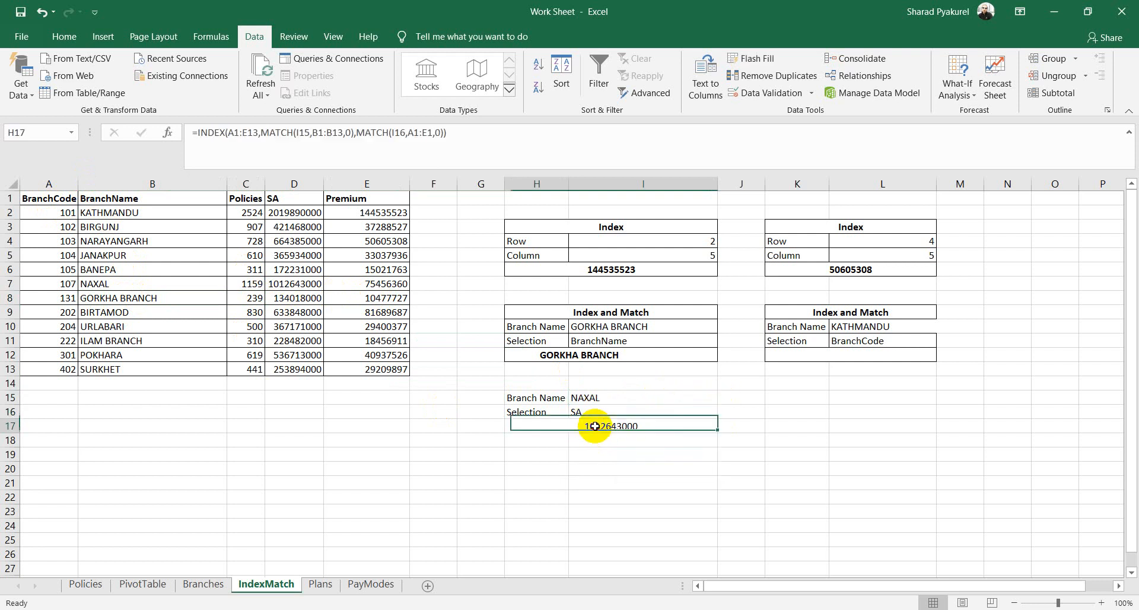
left_click(303, 285)
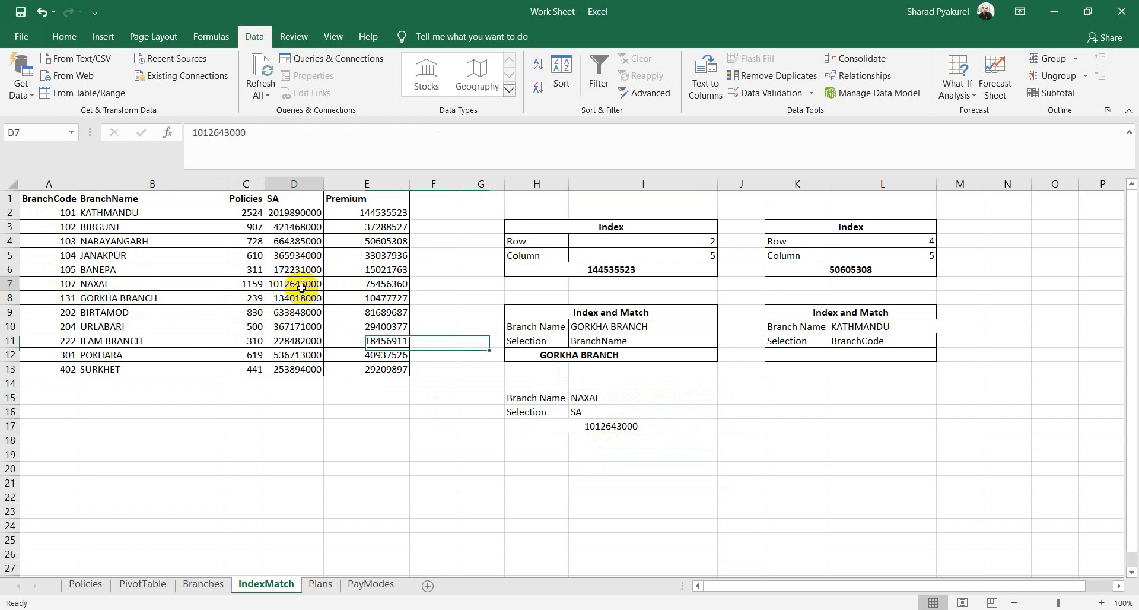
Step: Set Selection to Premium and confirm H17's 75456360 matches E7
left_click(700, 398)
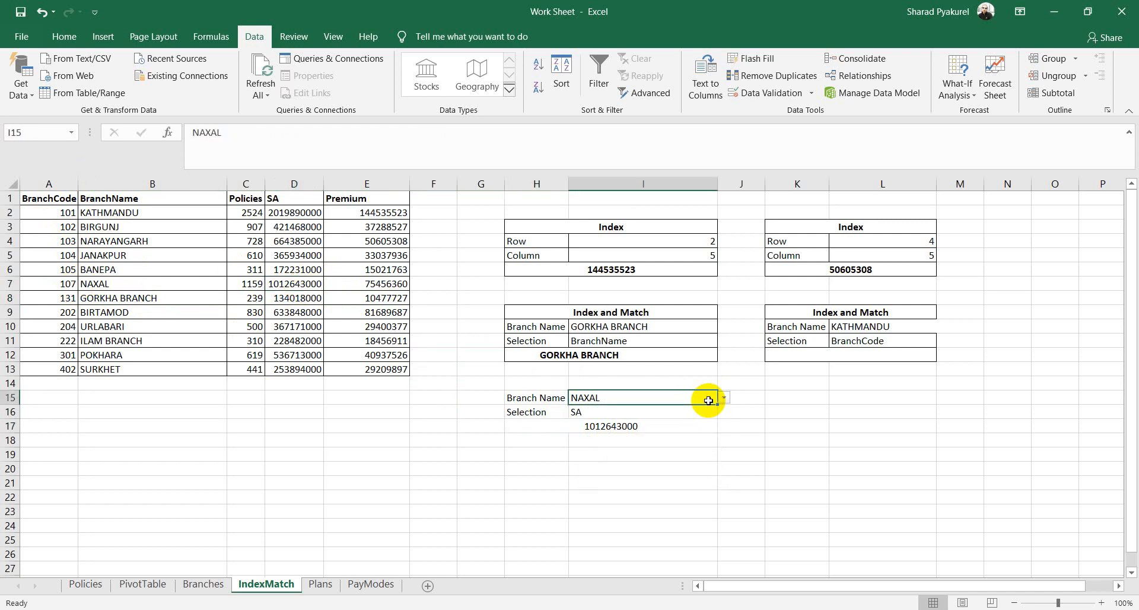
left_click(697, 411)
left_click(720, 413)
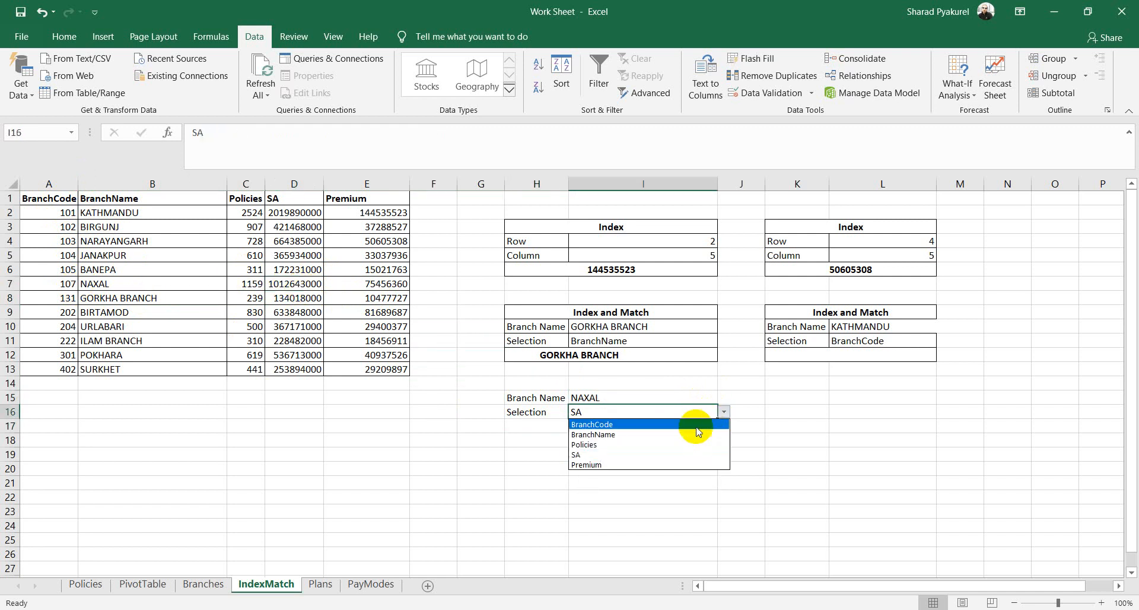
left_click(585, 465)
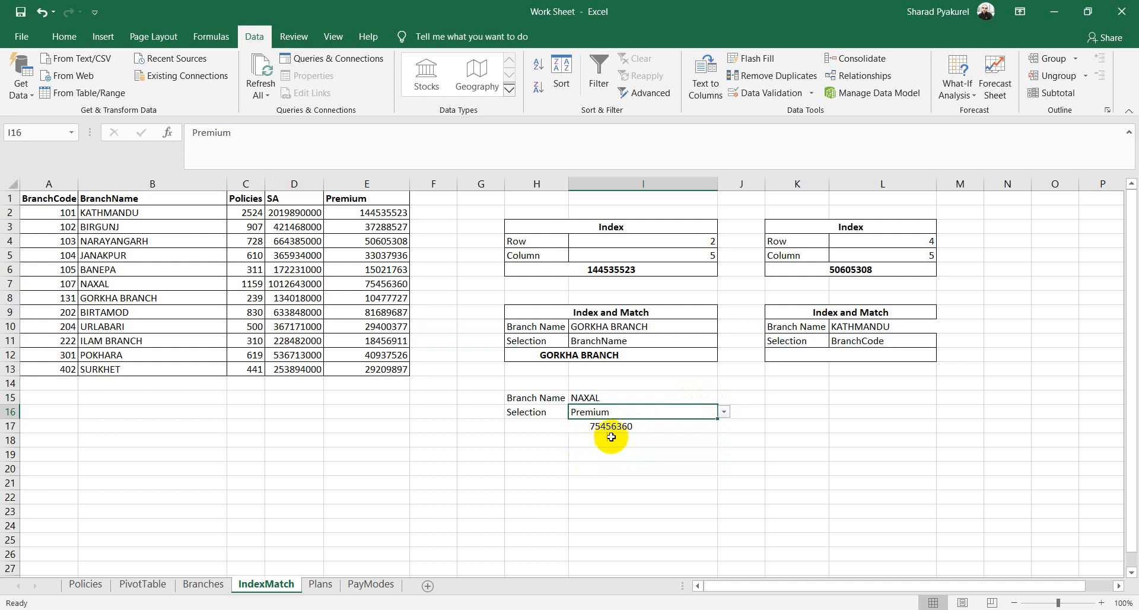
left_click(611, 426)
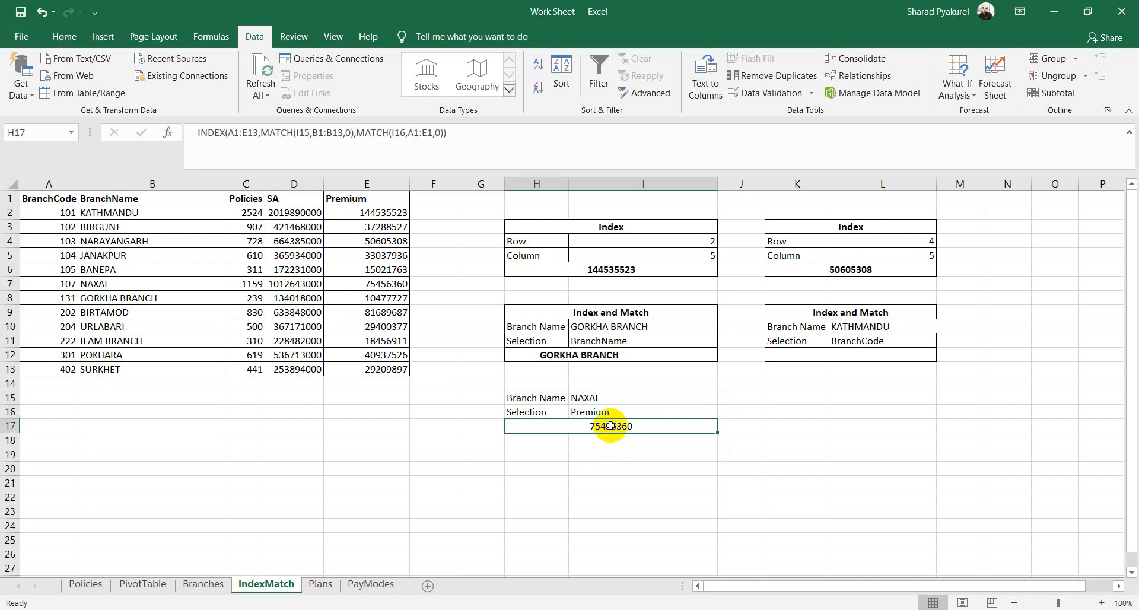
left_click(389, 285)
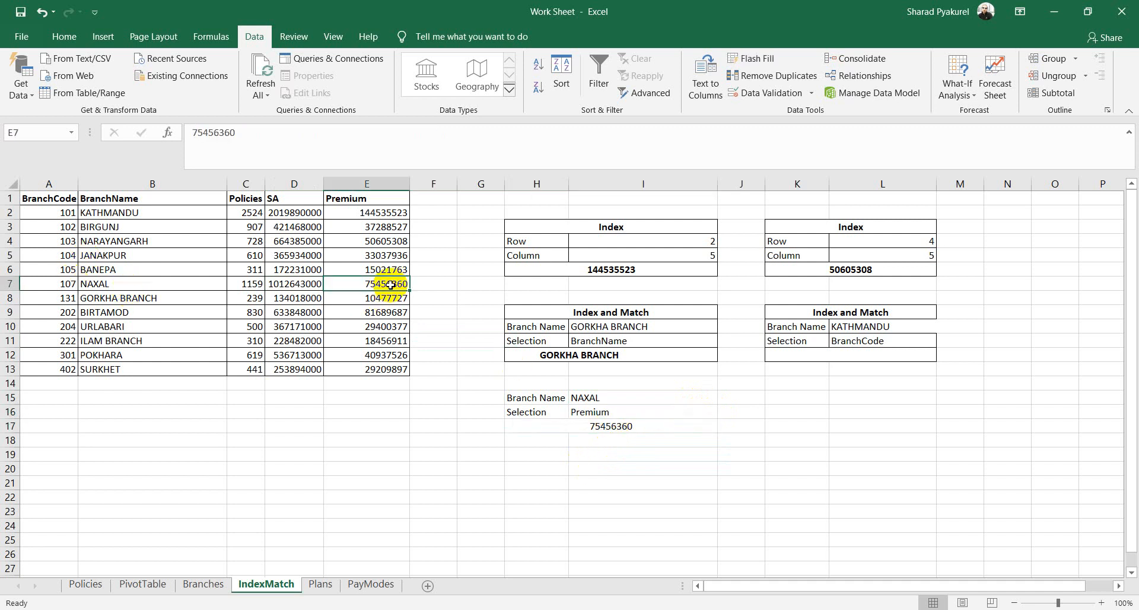
left_click(688, 398)
Step: Keep NAXAL, try BranchName as the Selection, then switch back to Premium
left_click(724, 398)
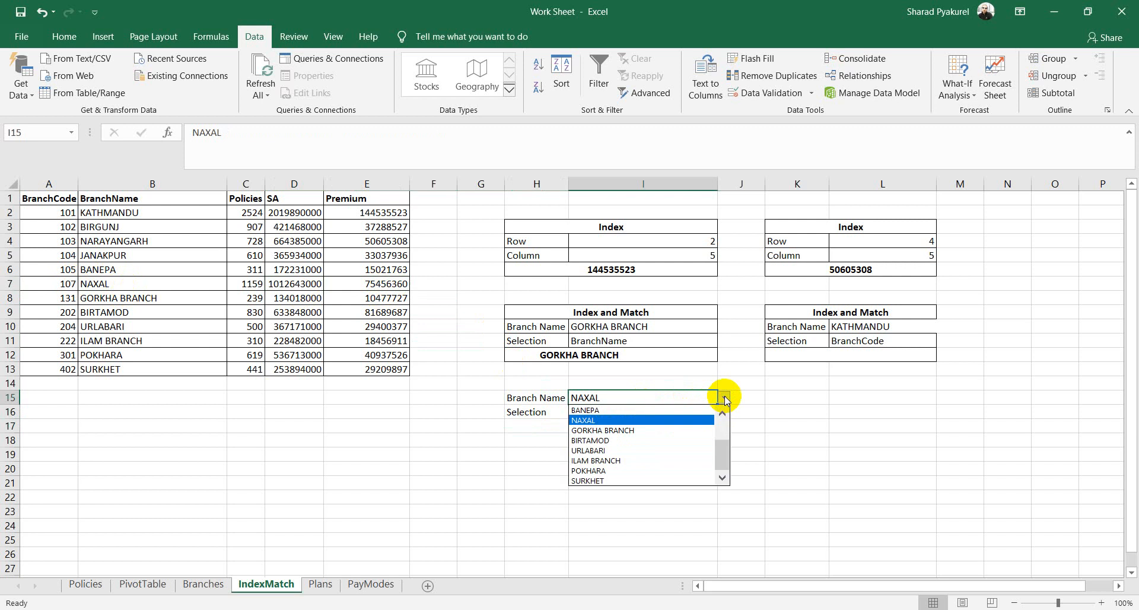
left_click(614, 422)
left_click(693, 412)
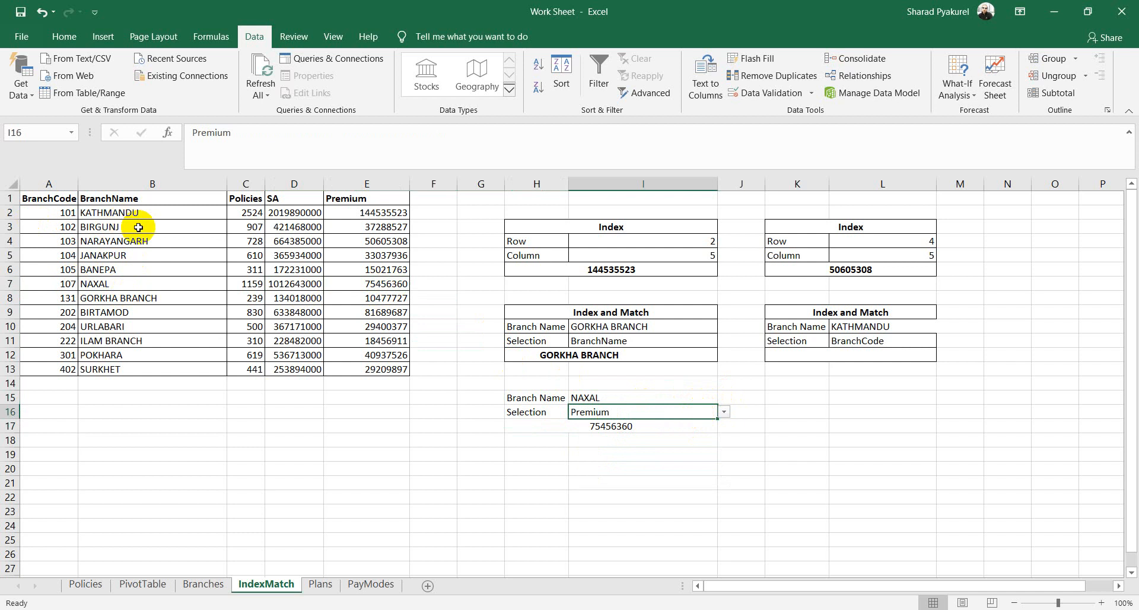
left_click(724, 411)
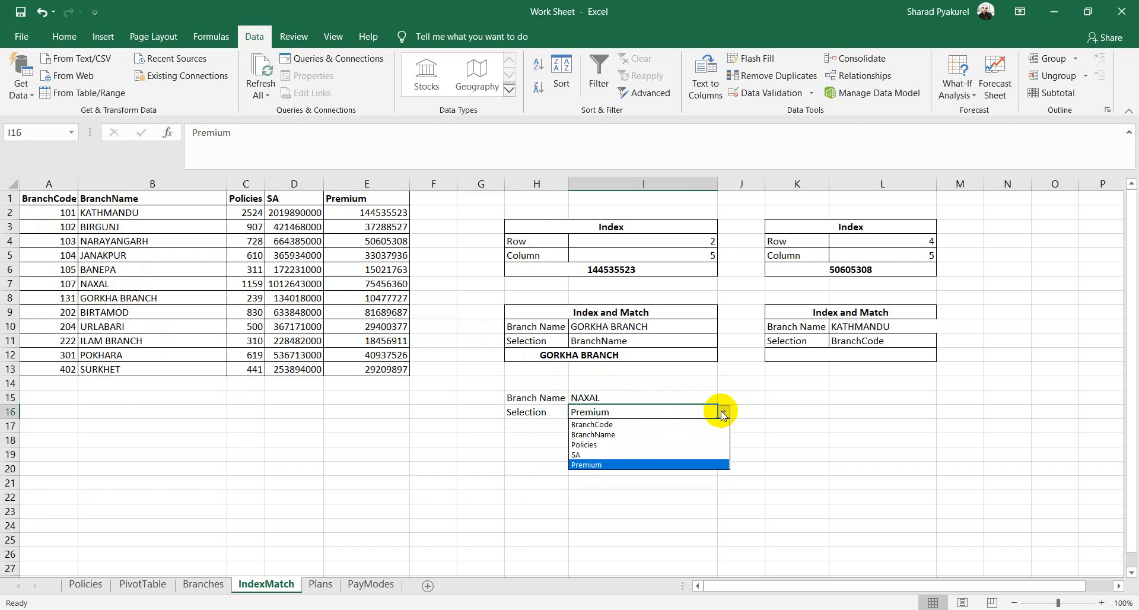
left_click(627, 436)
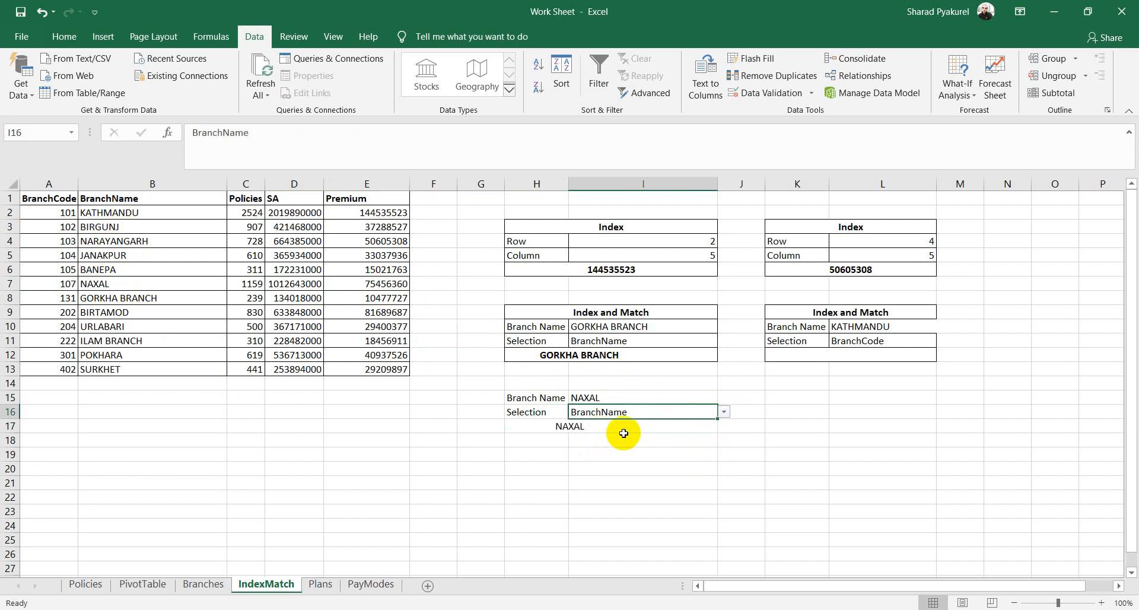
left_click(725, 414)
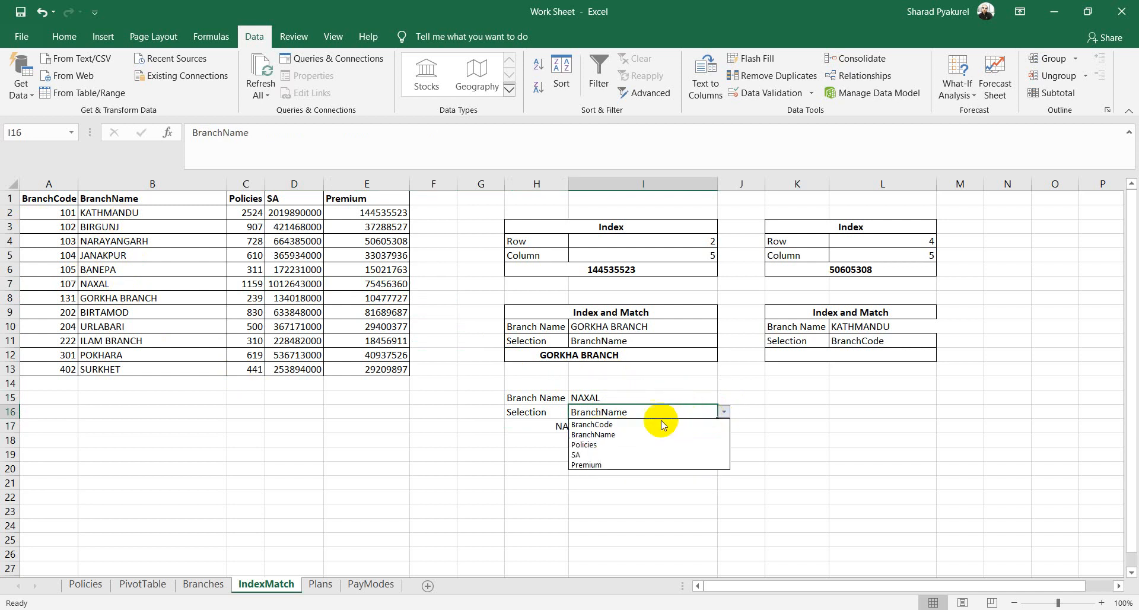
left_click(586, 464)
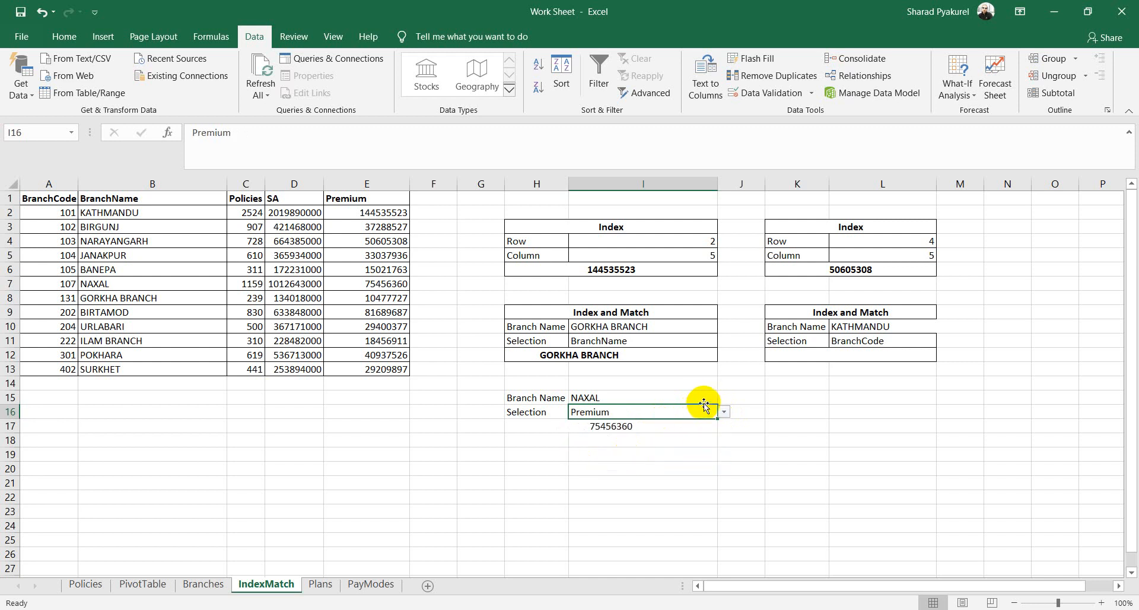
Step: Choose BIRTAMOD as Branch Name and compare H17's 81689687 with A9 and E9
left_click(706, 396)
left_click(722, 399)
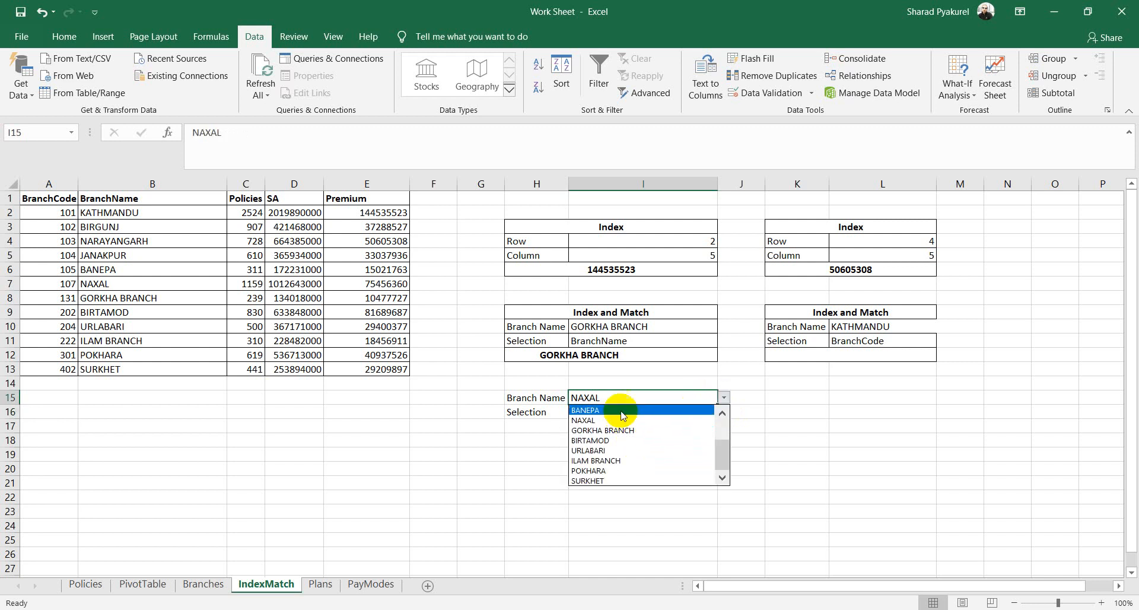
left_click(604, 442)
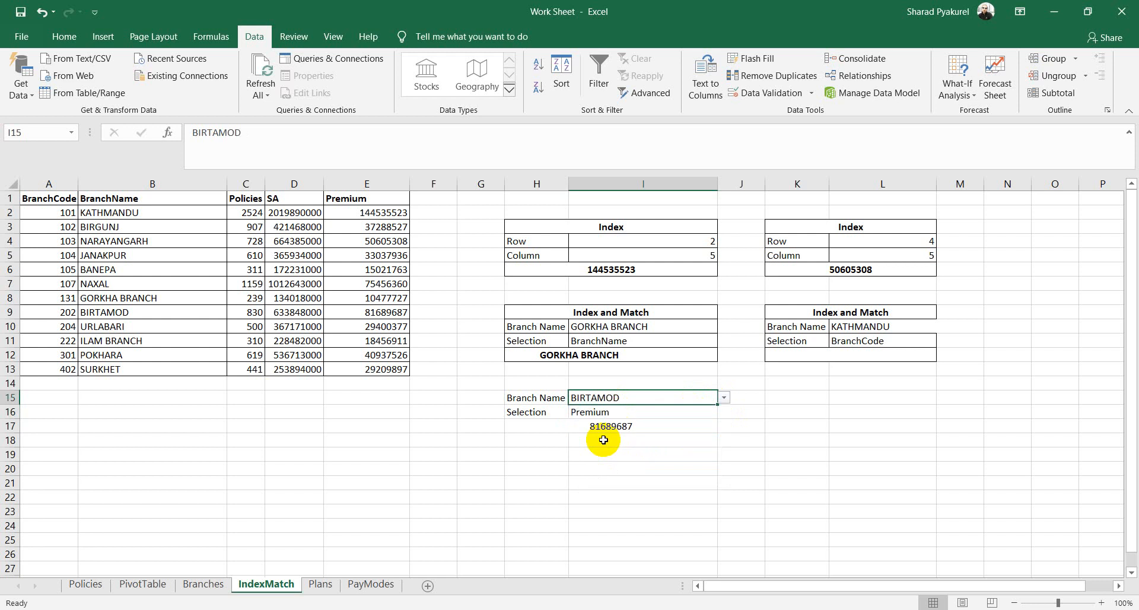
left_click(605, 426)
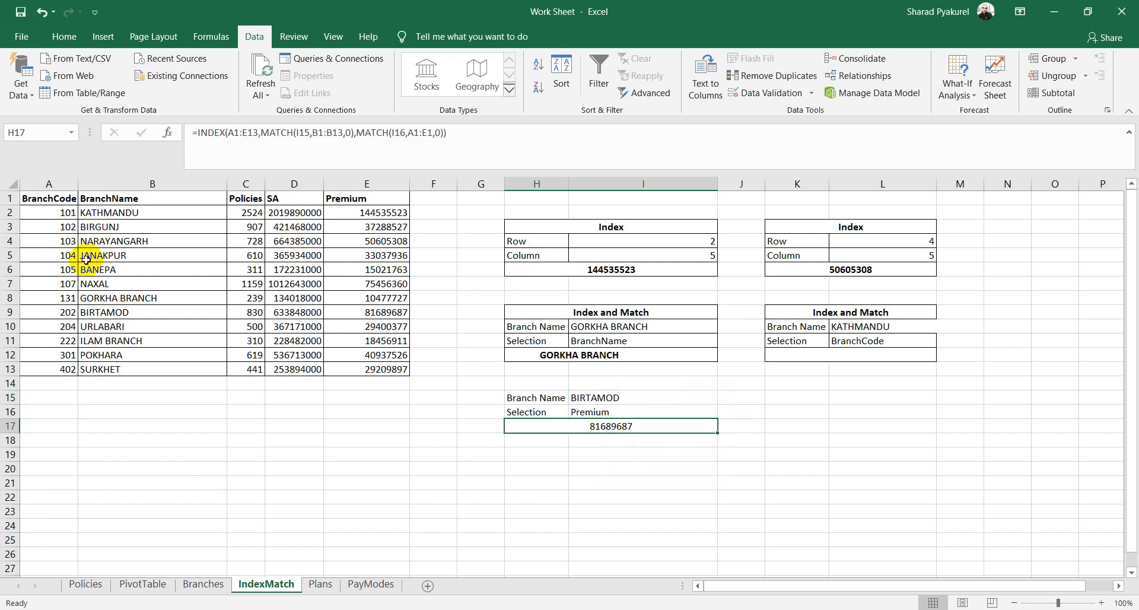
left_click(58, 311)
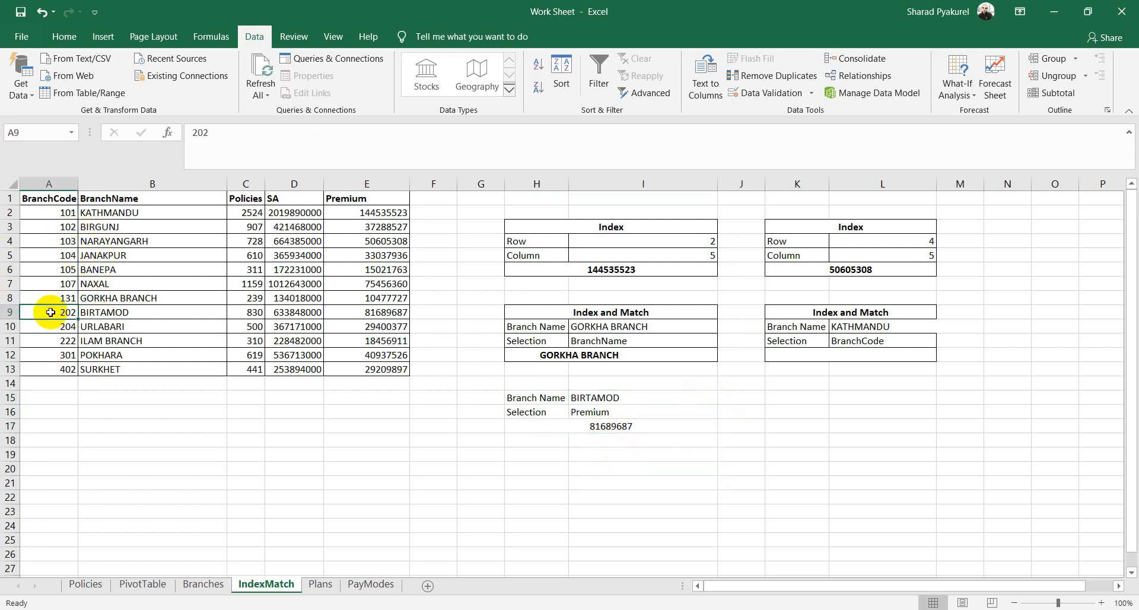
left_click(394, 314)
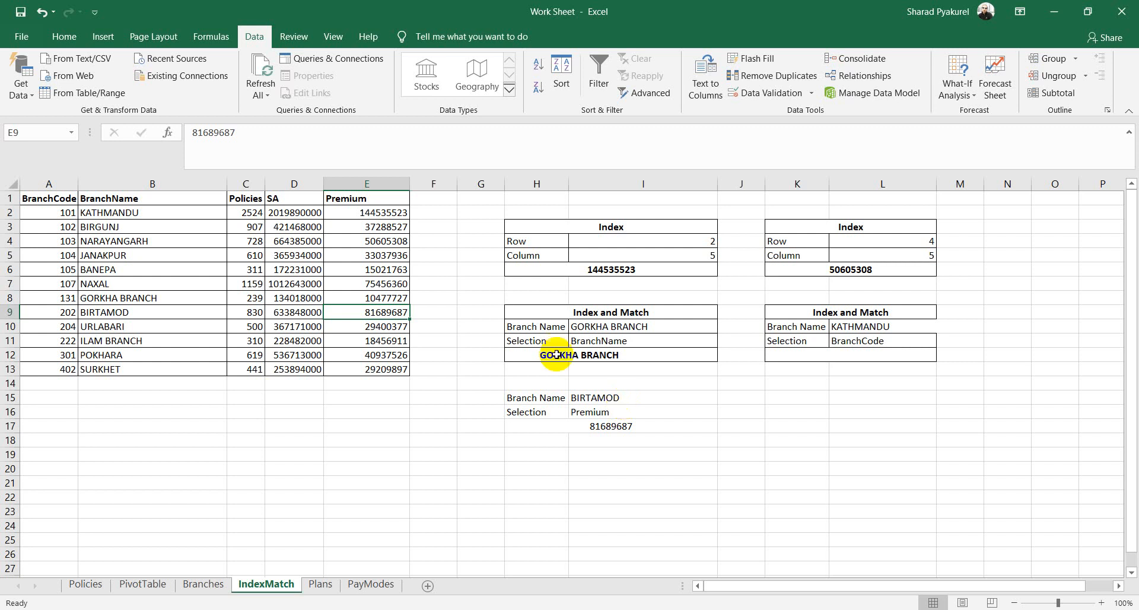
mouse_move(165, 608)
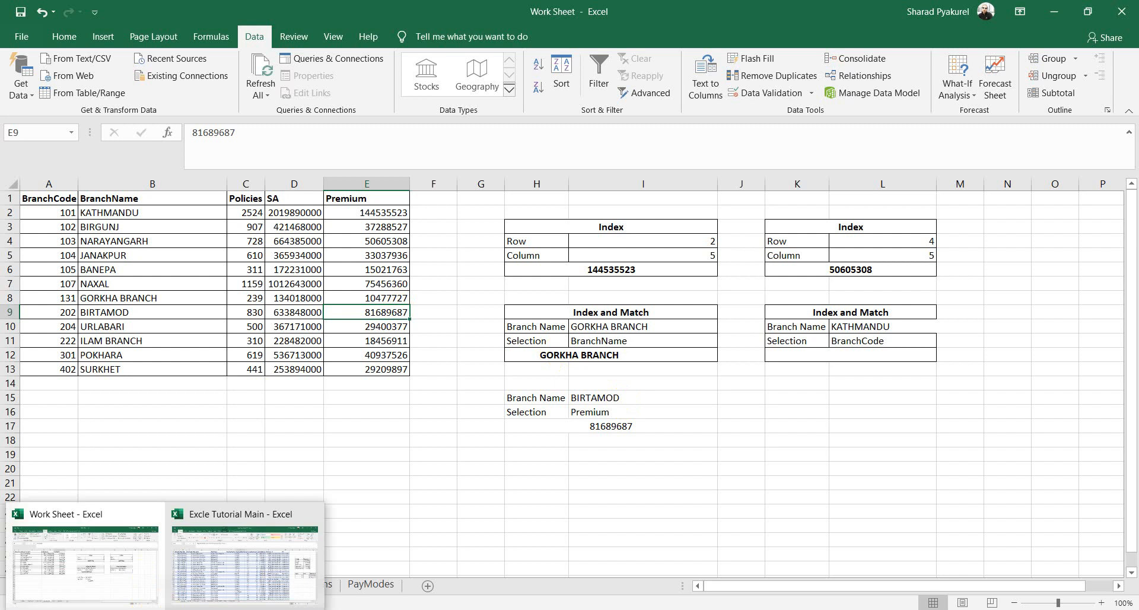
Step: Make SUBTOTAL red on the PowerPoint agenda slide, then go back to the Work Sheet workbook
left_click(239, 609)
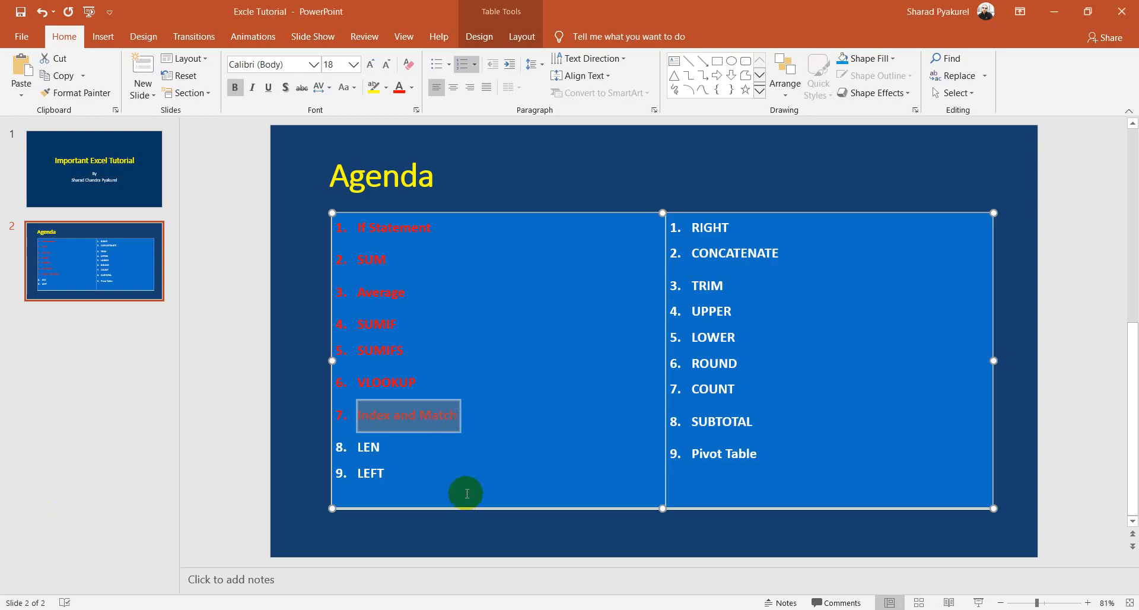
left_click(400, 448)
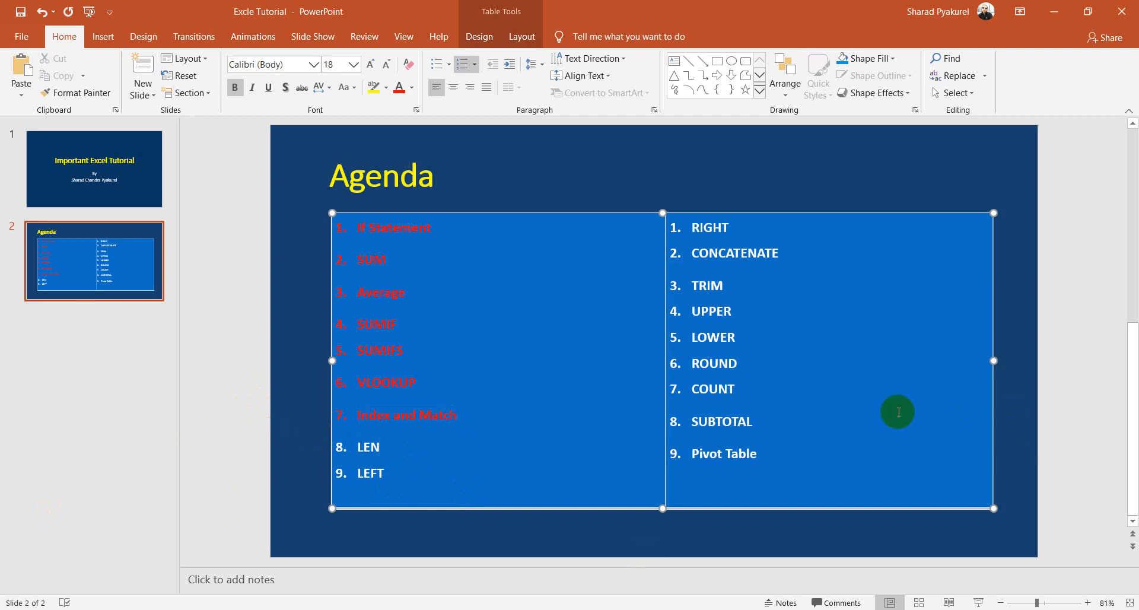
double_click(750, 421)
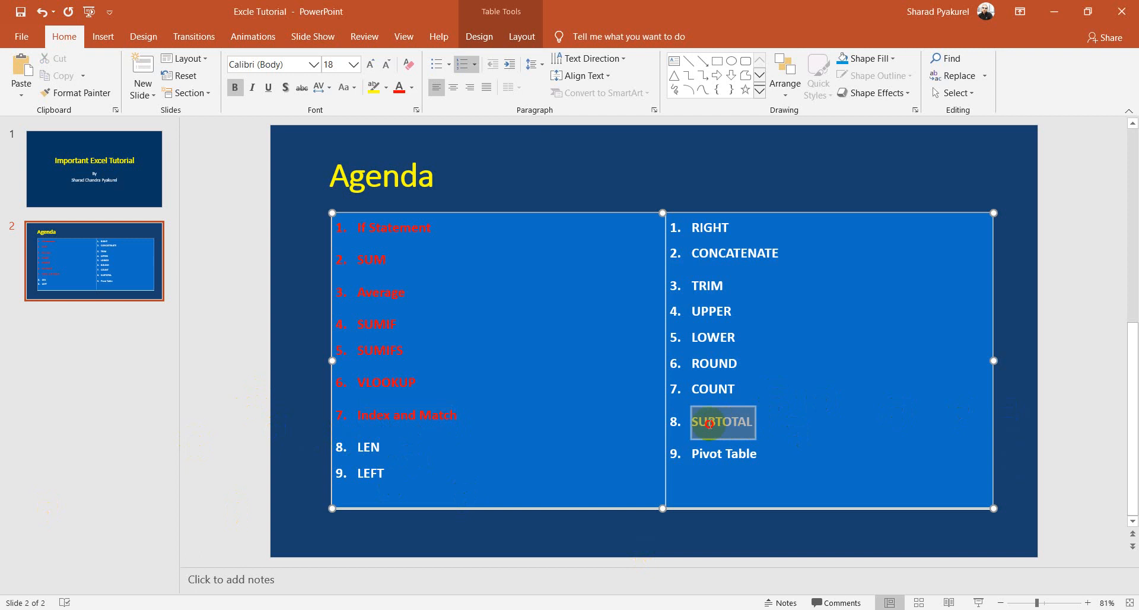
left_click(401, 89)
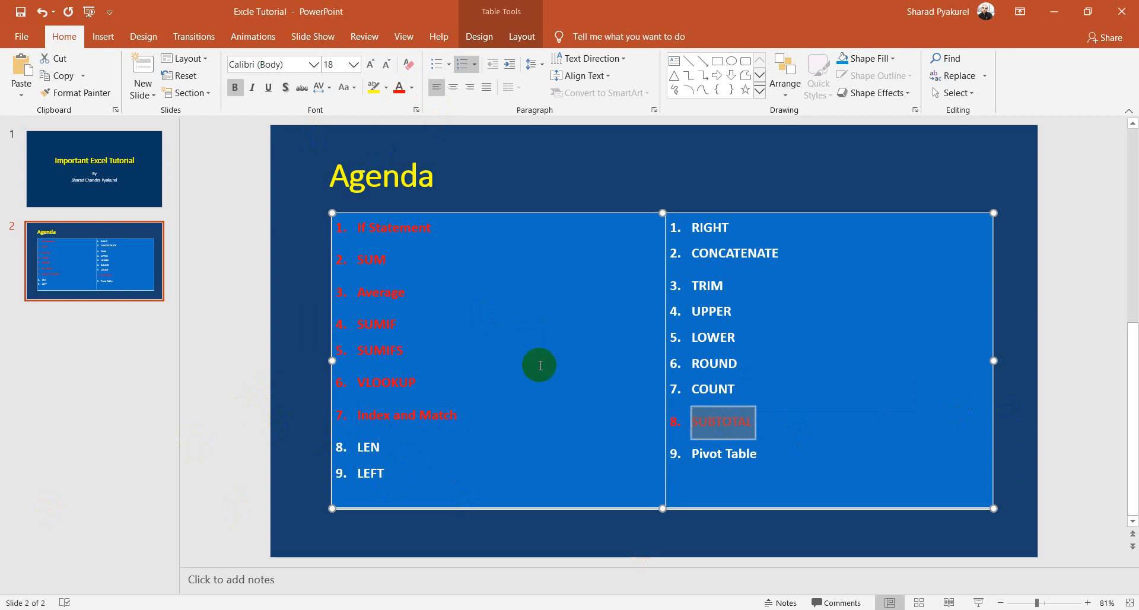
mouse_move(165, 609)
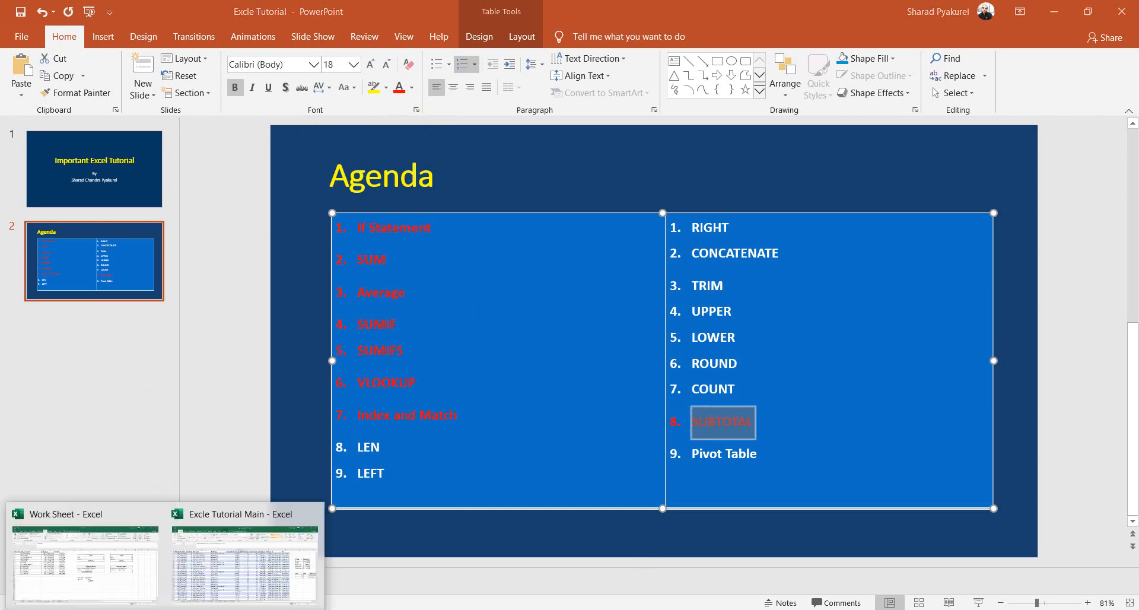
left_click(96, 566)
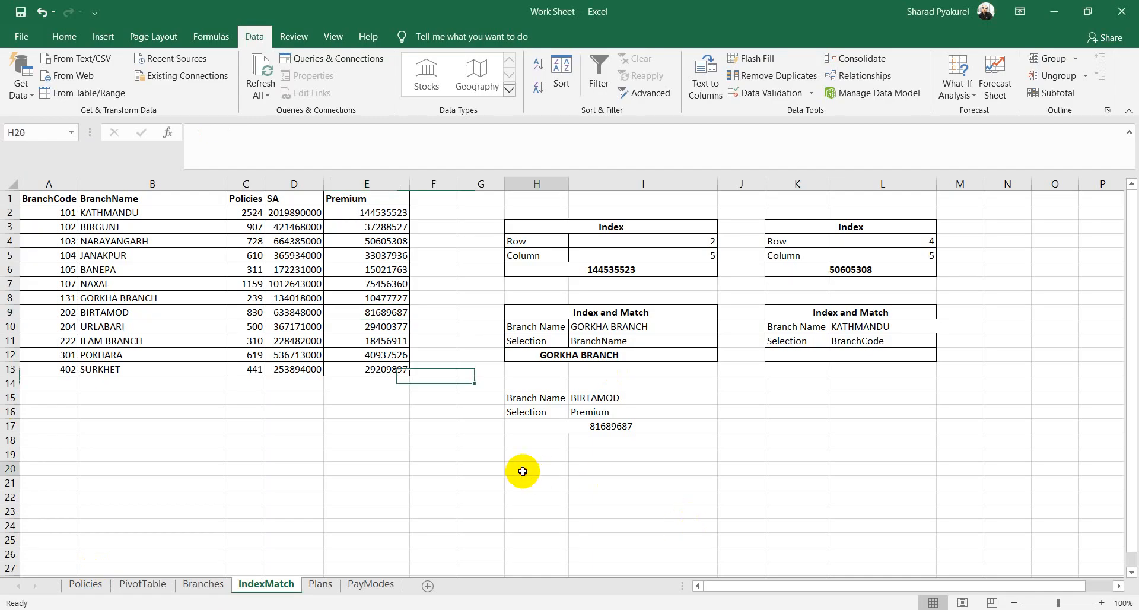
left_click(299, 466)
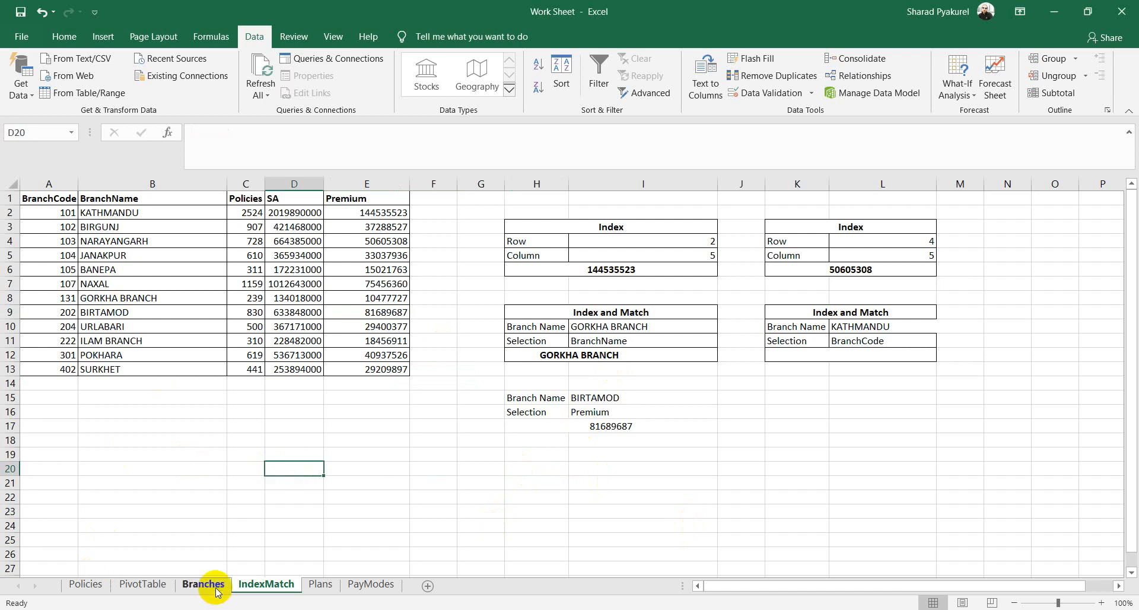
left_click(320, 584)
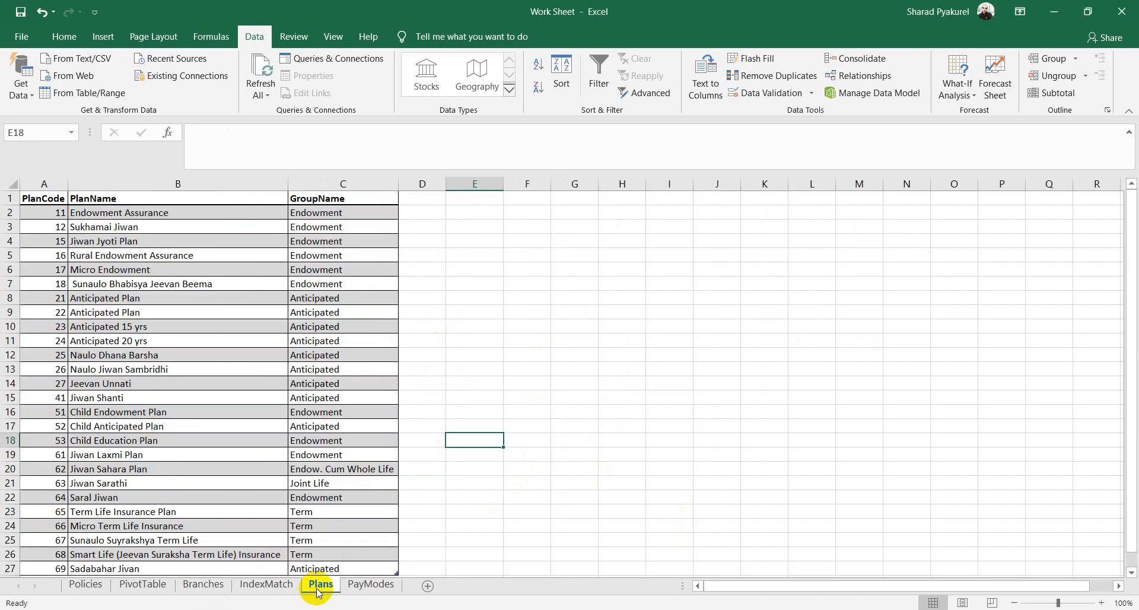
left_click(369, 584)
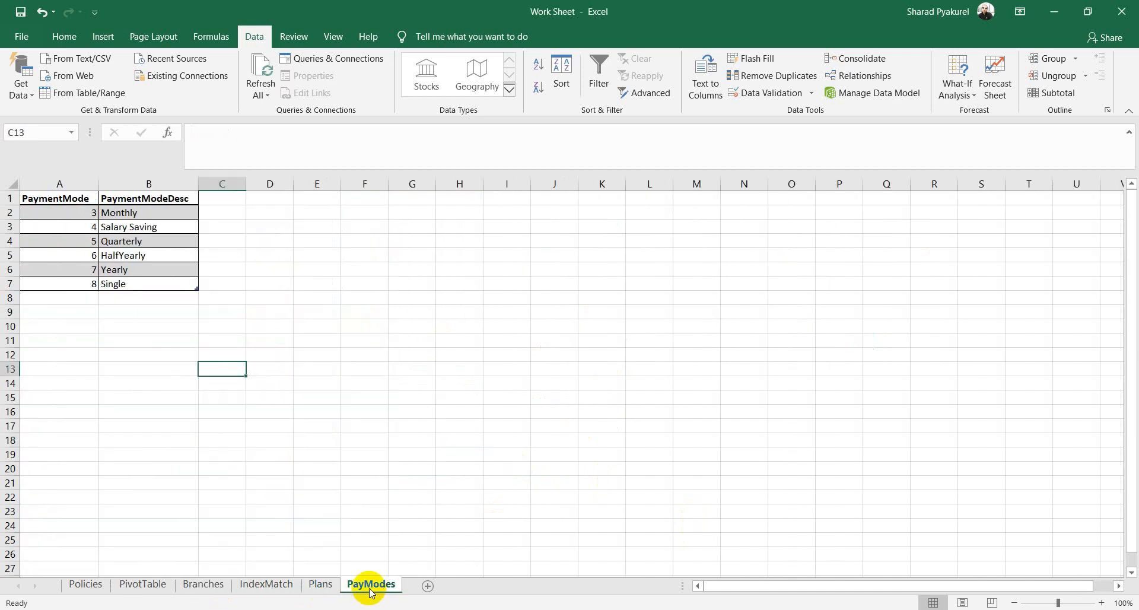
left_click(268, 586)
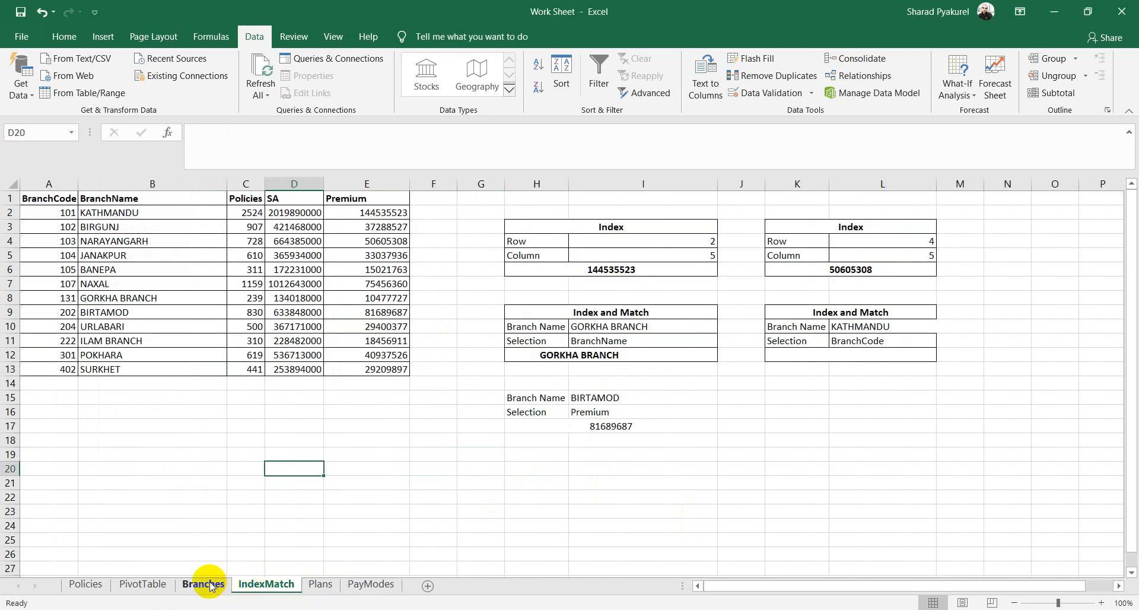
left_click(89, 585)
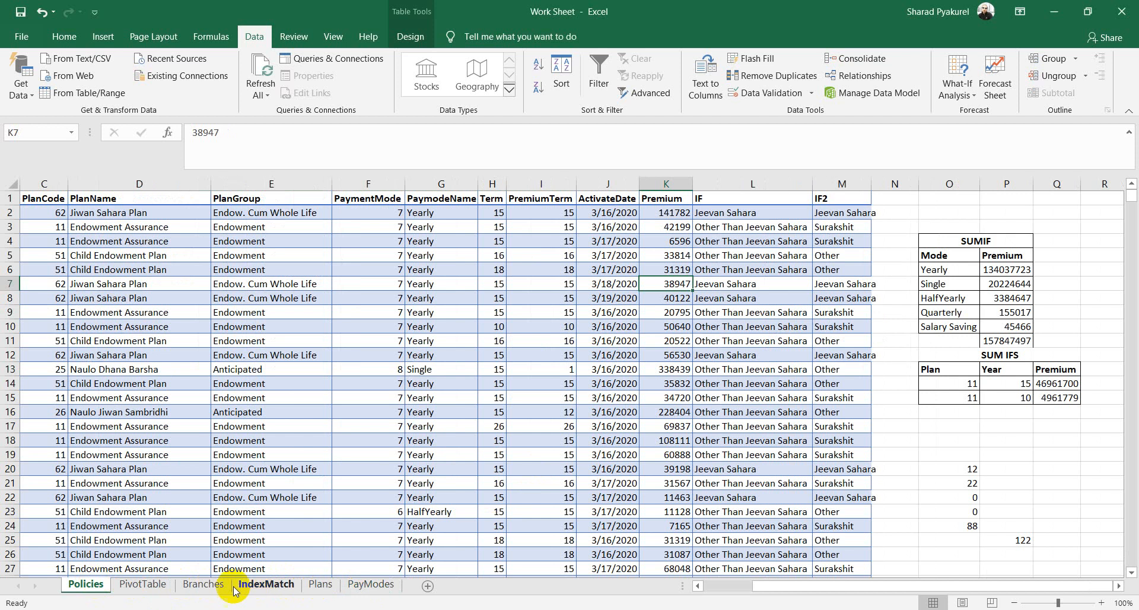
left_click(261, 586)
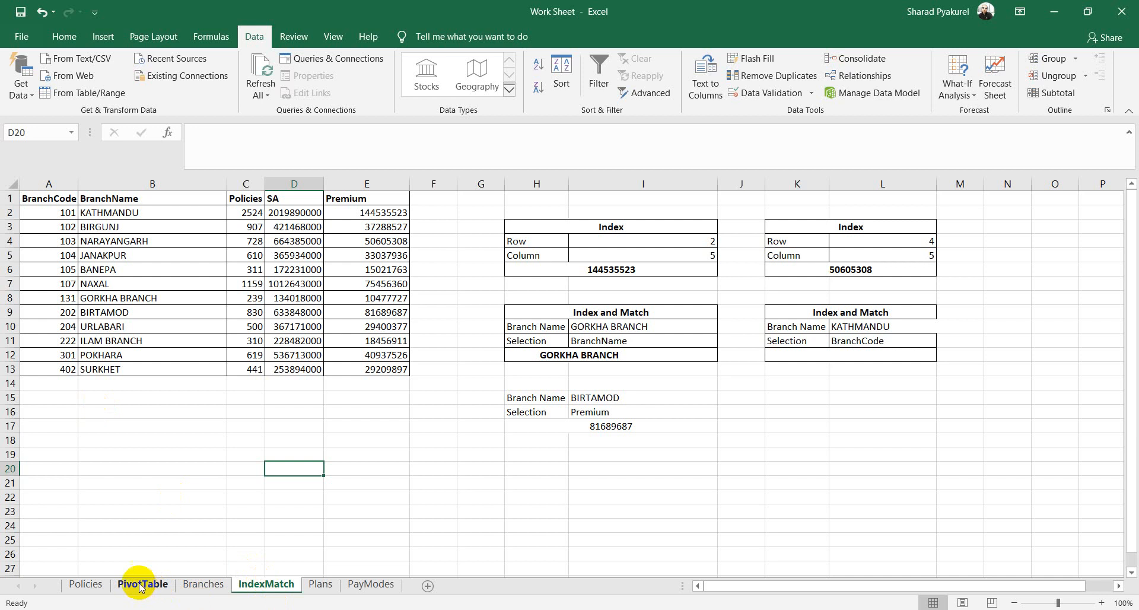
left_click(87, 584)
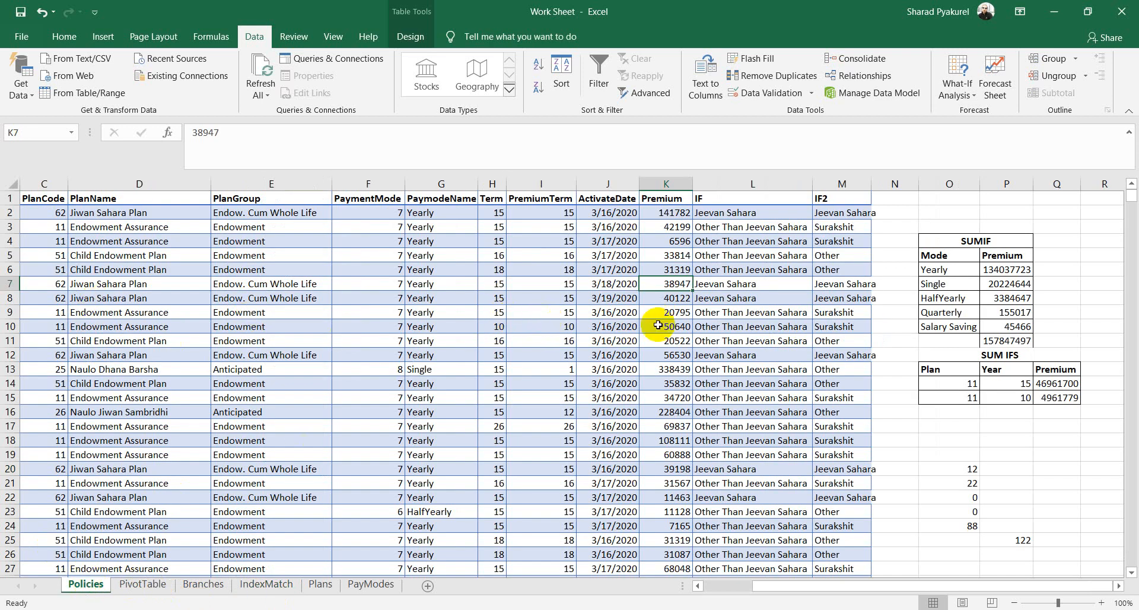
left_click(543, 283)
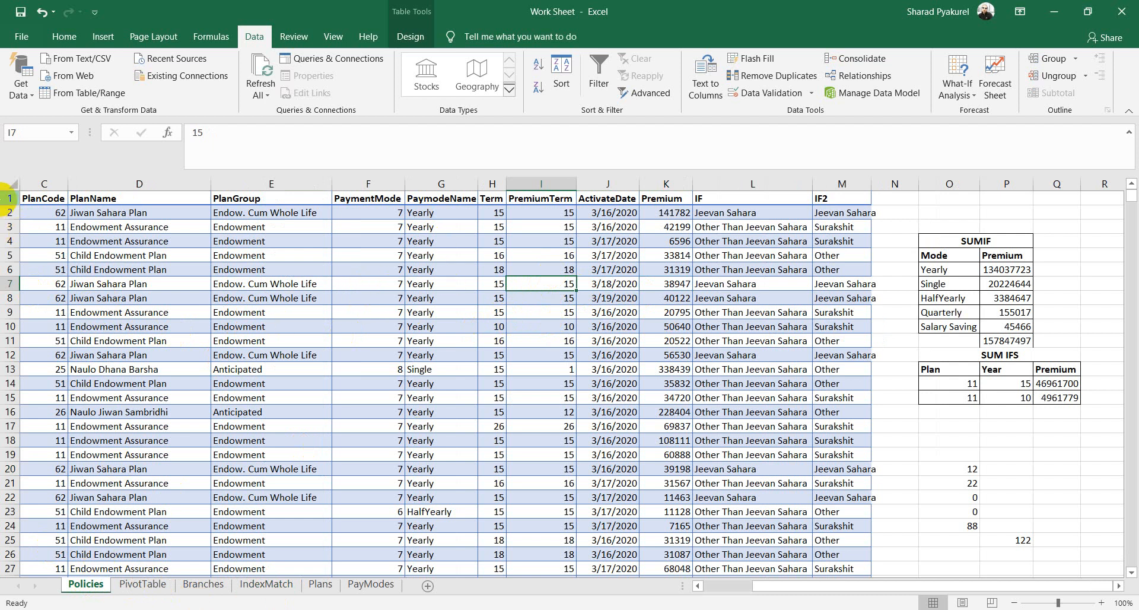
left_click(412, 323)
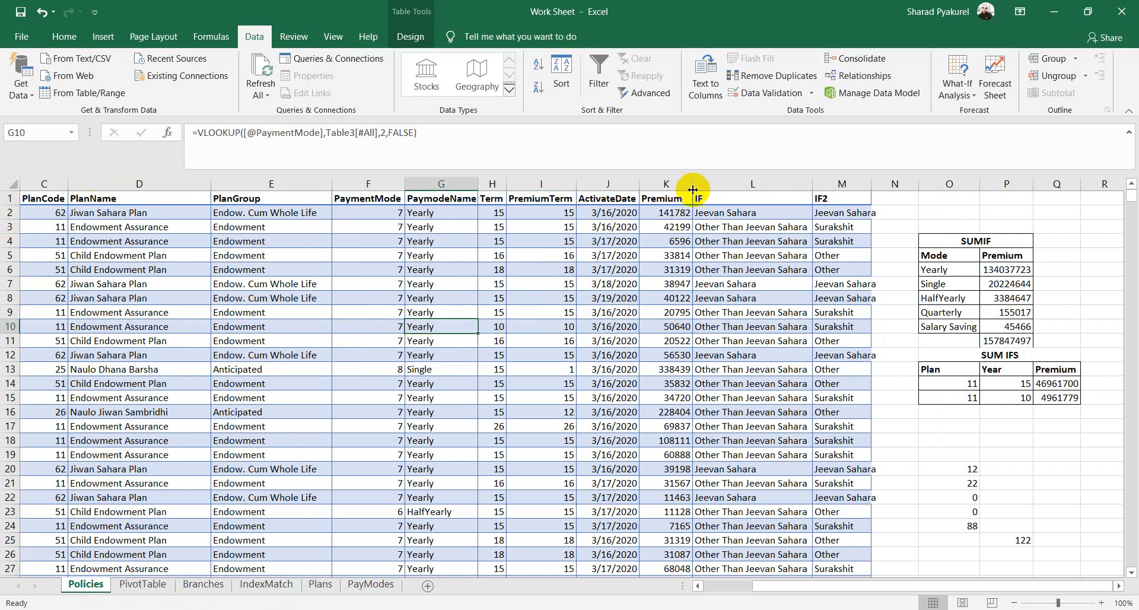
left_click(675, 183)
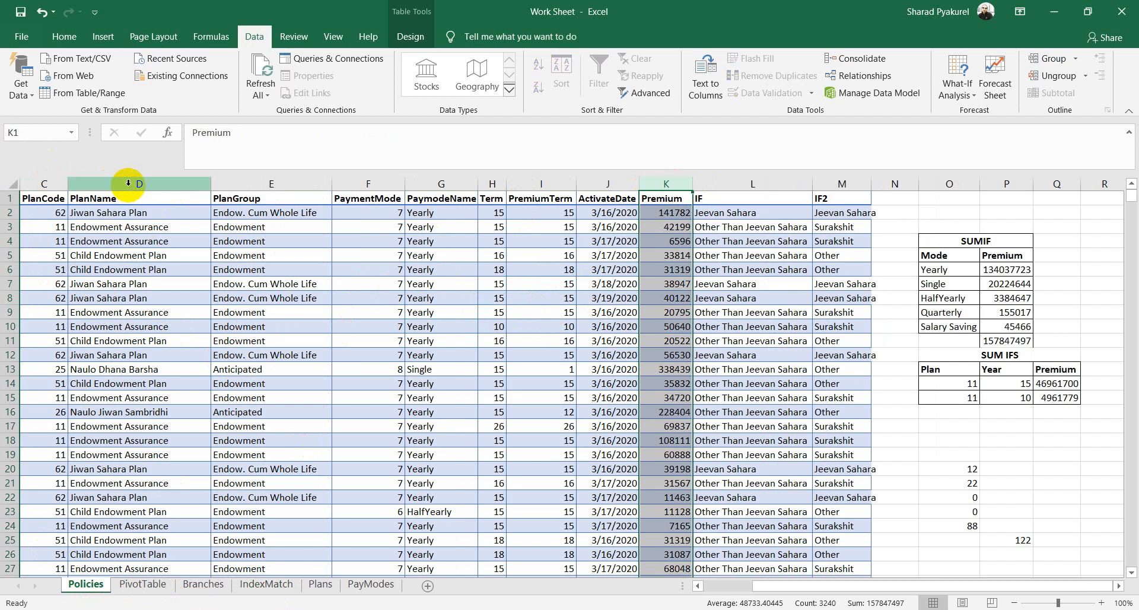
left_click(59, 181, "ctrl")
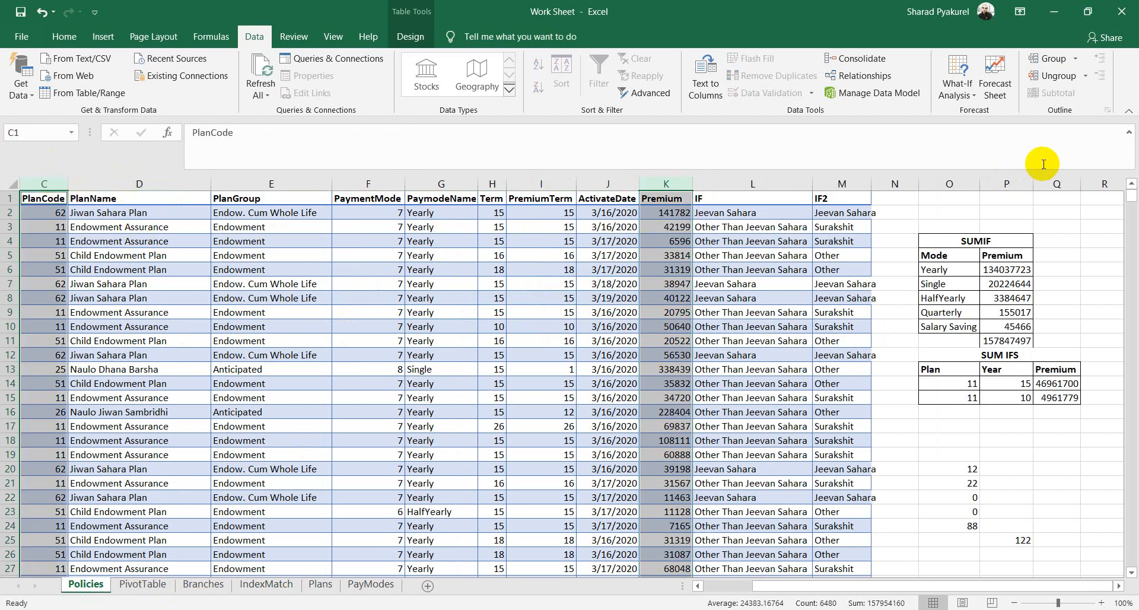
left_click(380, 393)
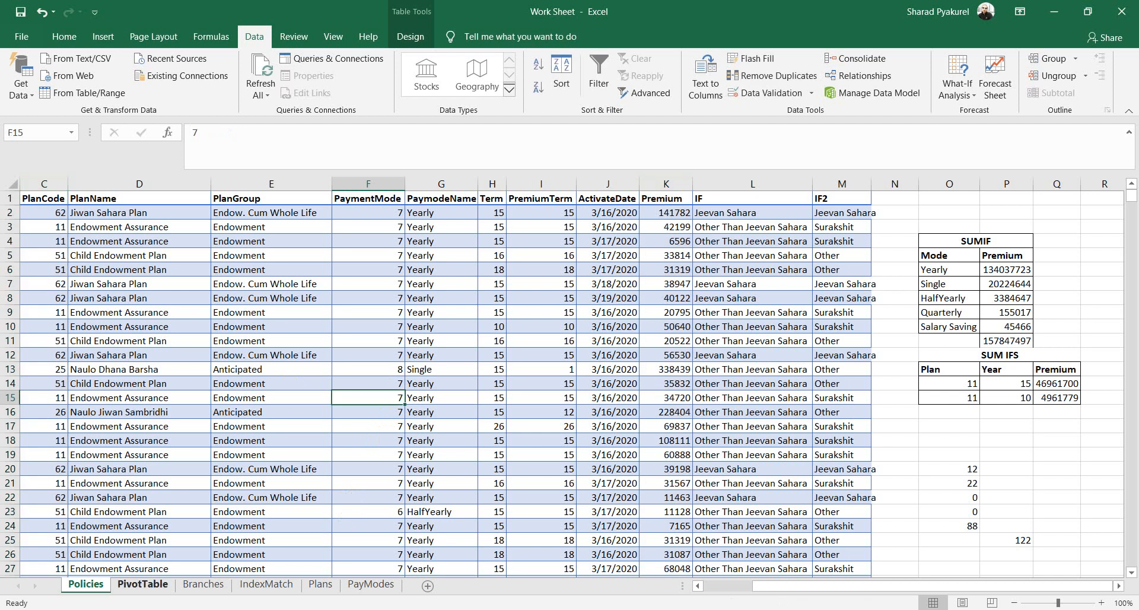
left_click(160, 586)
left_click(202, 584)
left_click(266, 584)
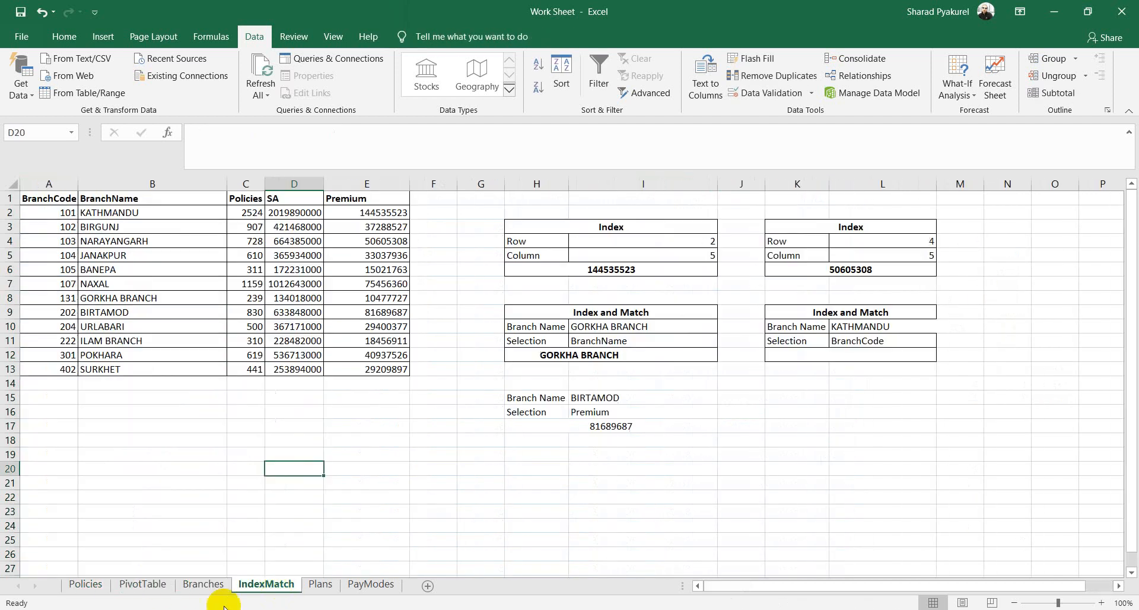
mouse_move(165, 609)
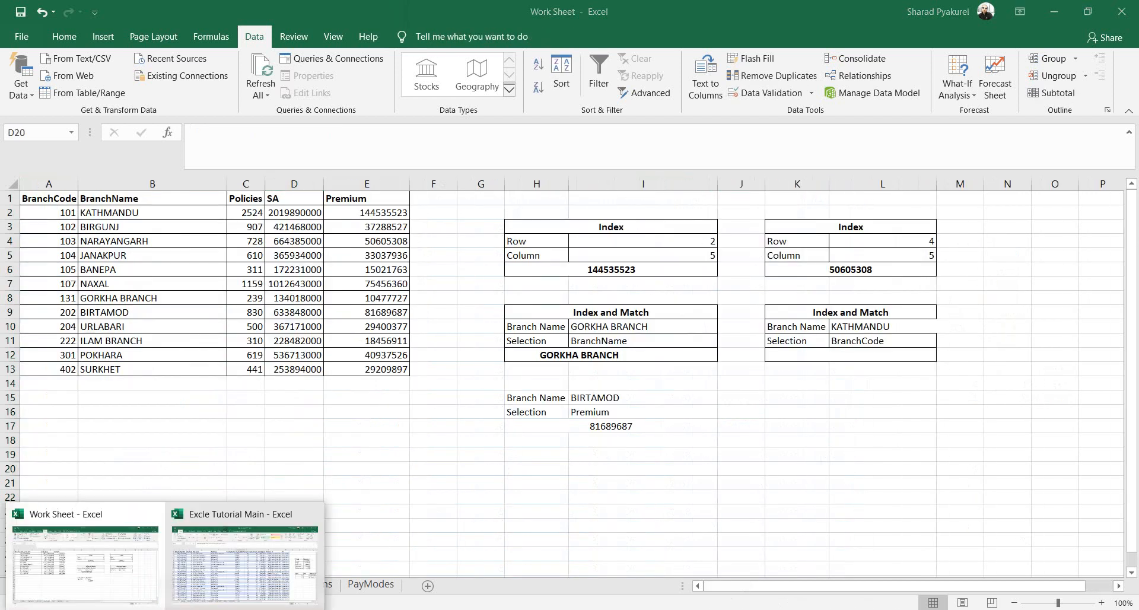
Step: Switch to the Excle Tutorial Main workbook and browse Sheet4, Sheet6, Branches and IndexMatch
left_click(263, 571)
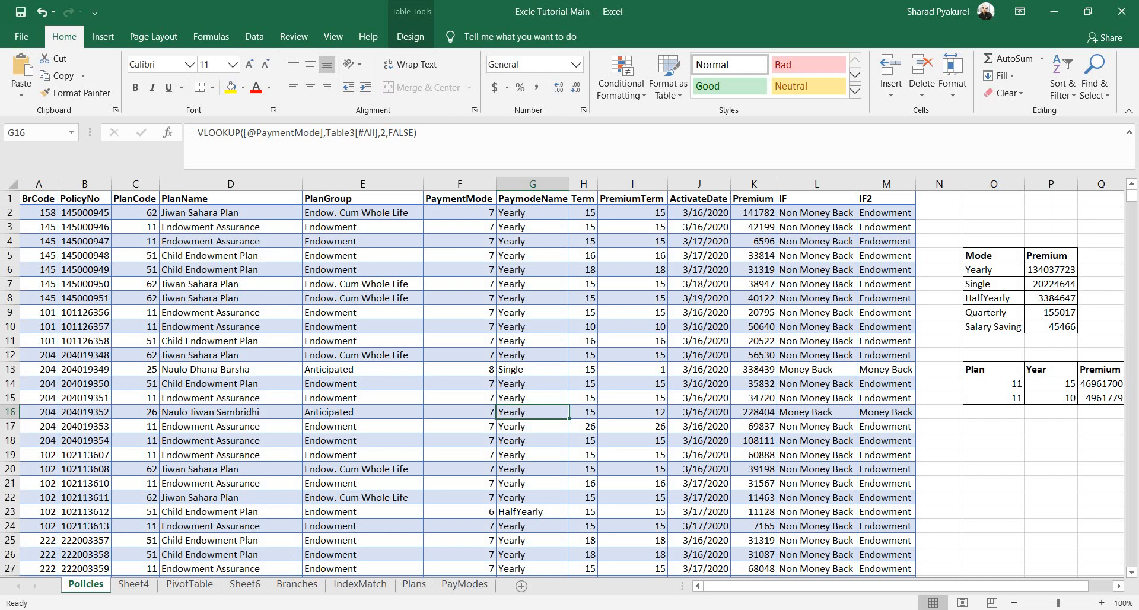
left_click(134, 584)
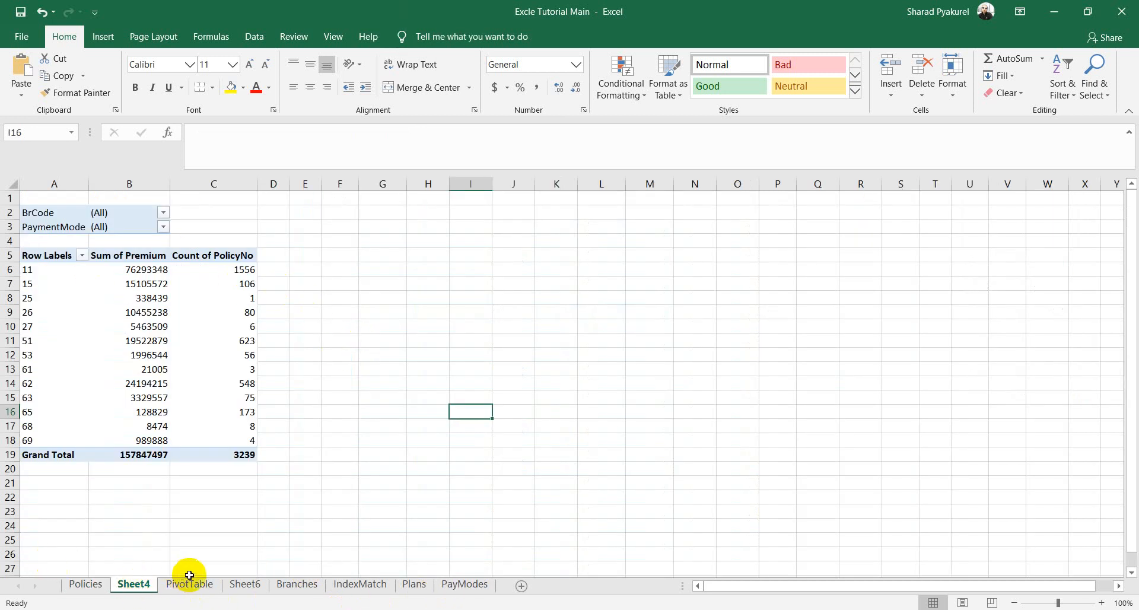
left_click(246, 584)
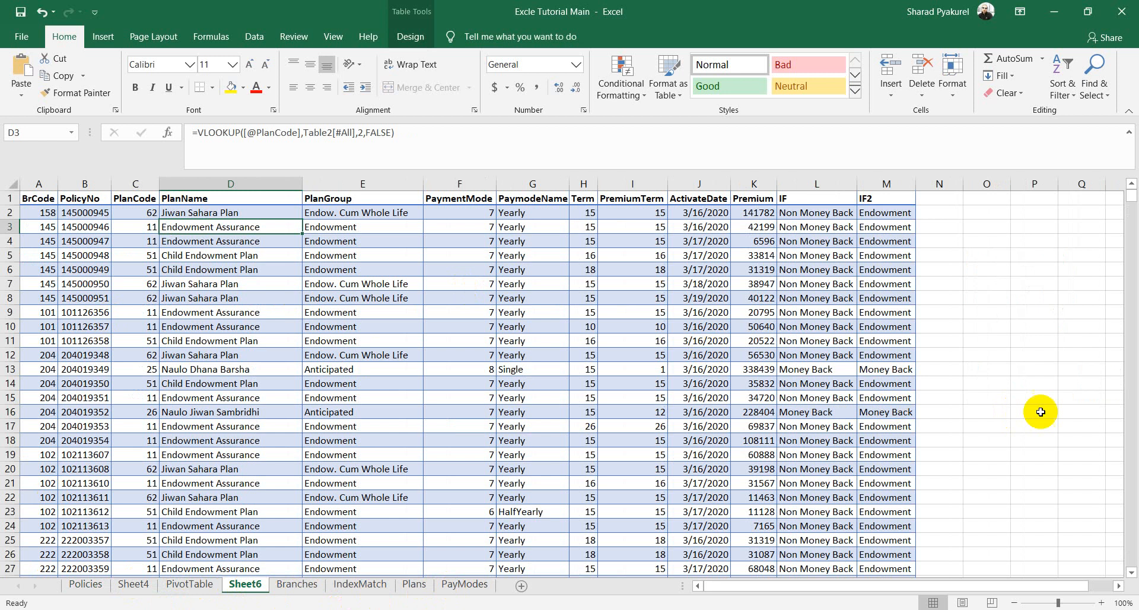
left_click(297, 584)
left_click(359, 584)
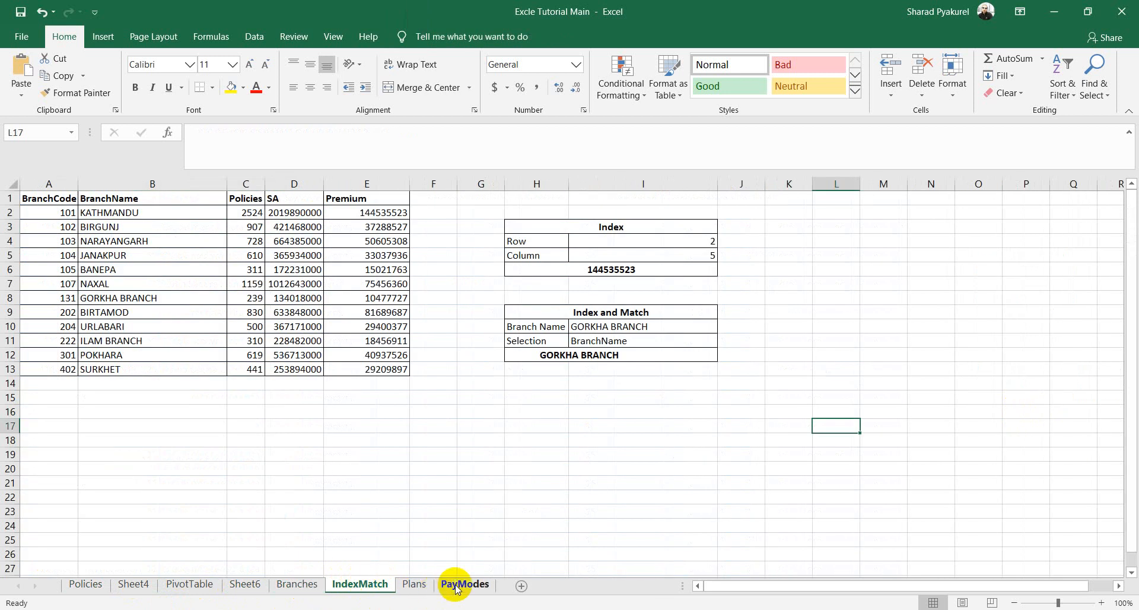
left_click(234, 399)
left_click(113, 282)
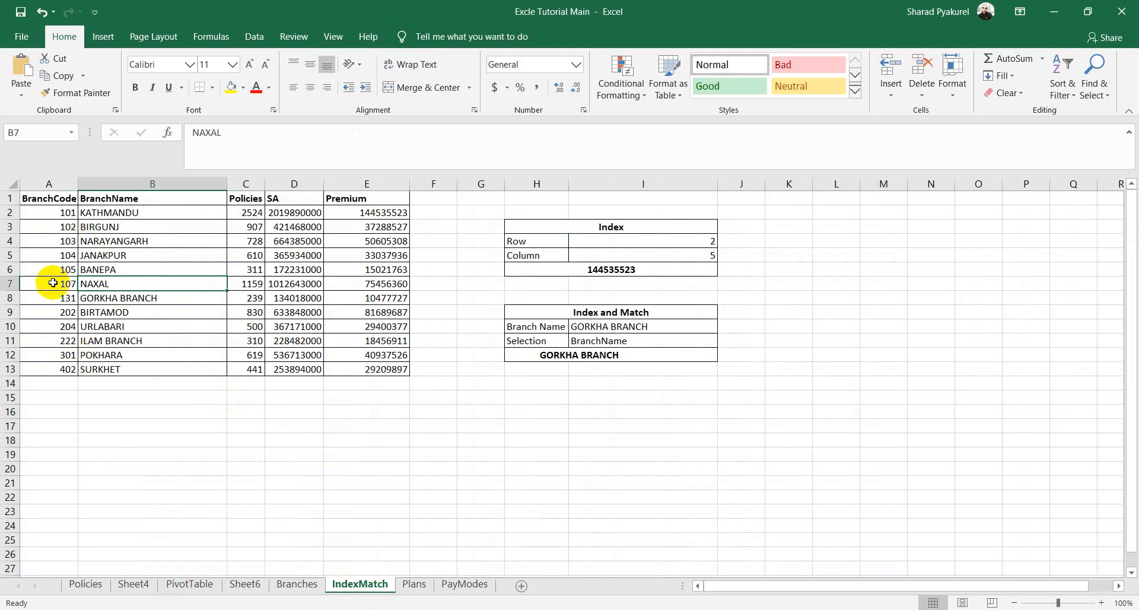
Step: Copy the PlanCode and Premium columns from the Policies sheet
left_click(85, 584)
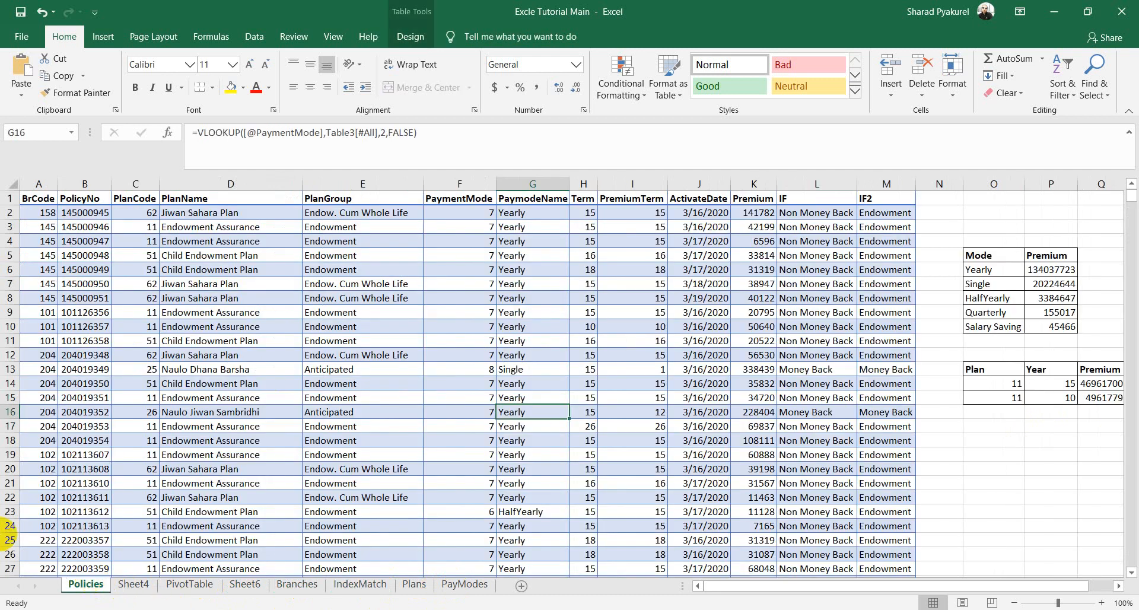
left_click(148, 183)
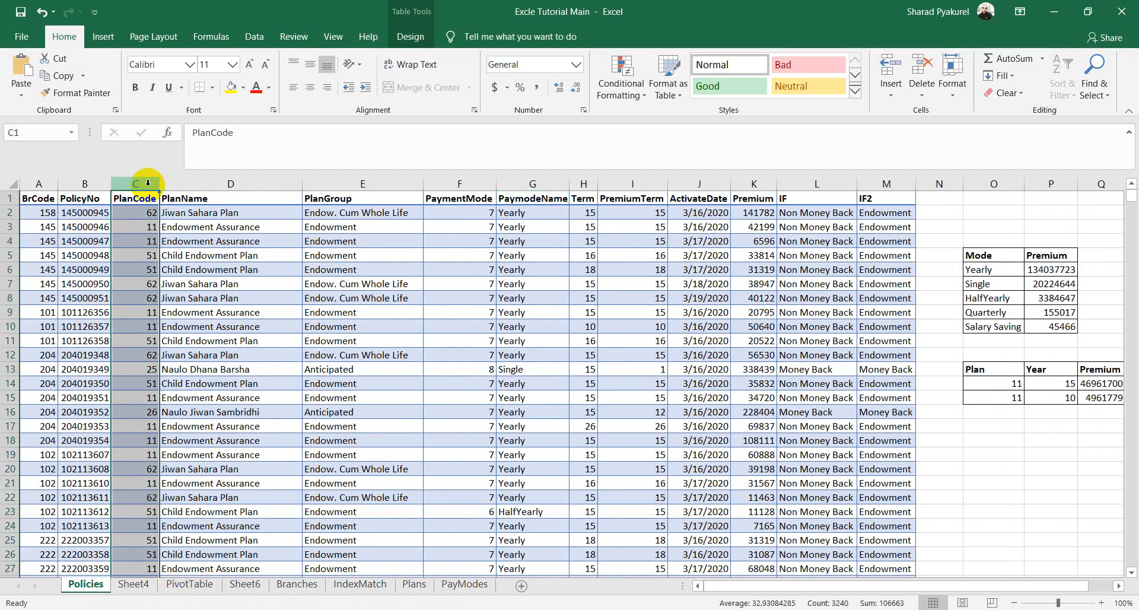
left_click(763, 183, "ctrl")
right_click(762, 183)
left_click(807, 206)
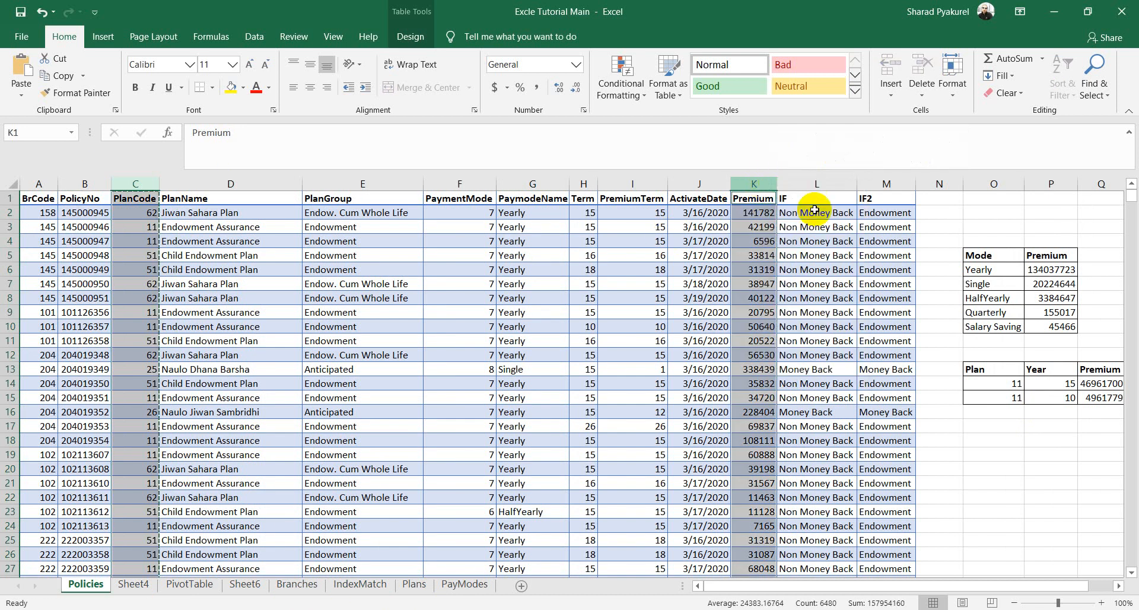
Step: Paste the columns into a new Sheet1 and autofit columns A and B
left_click(521, 586)
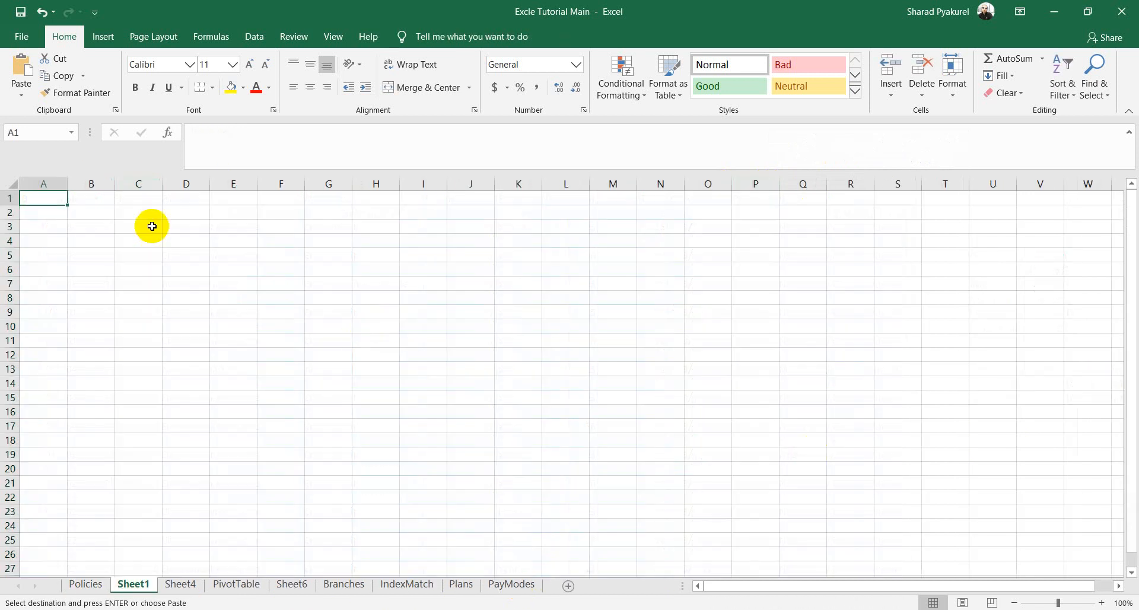
key("ctrl+v")
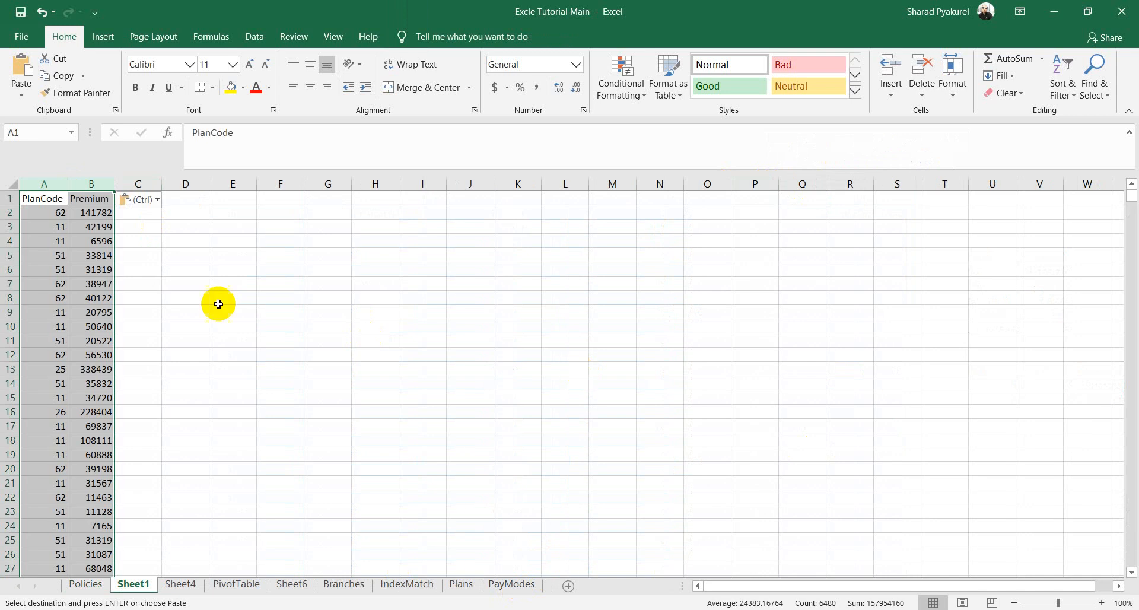
left_click(221, 299)
double_click(114, 183)
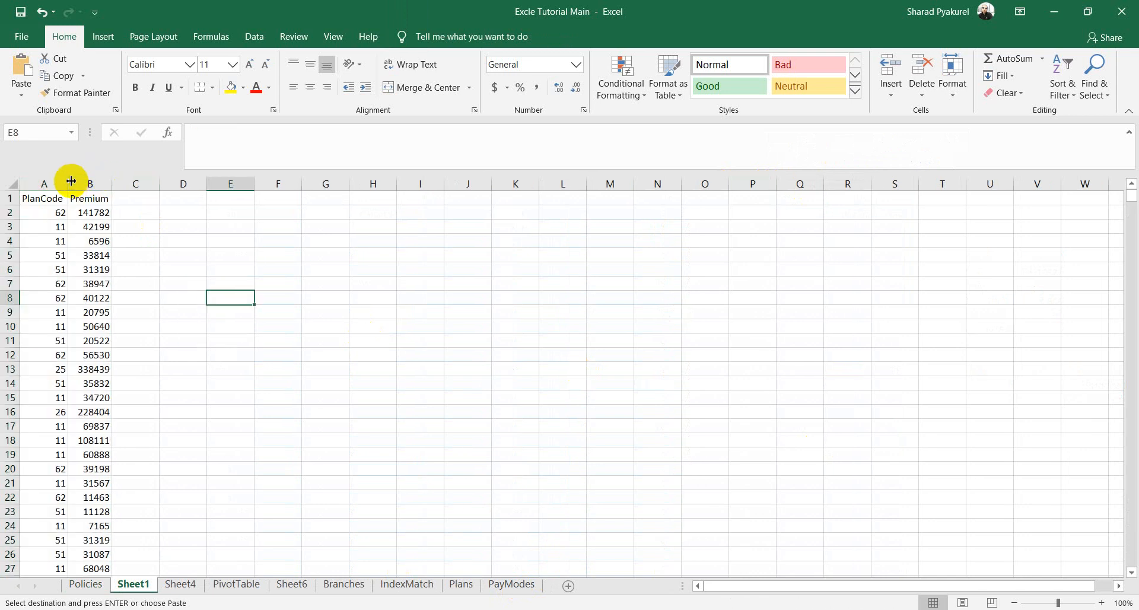
double_click(68, 183)
Step: Subtotal the data with Sum of Premium at each change in PlanCode
left_click(79, 283)
key("ctrl+a")
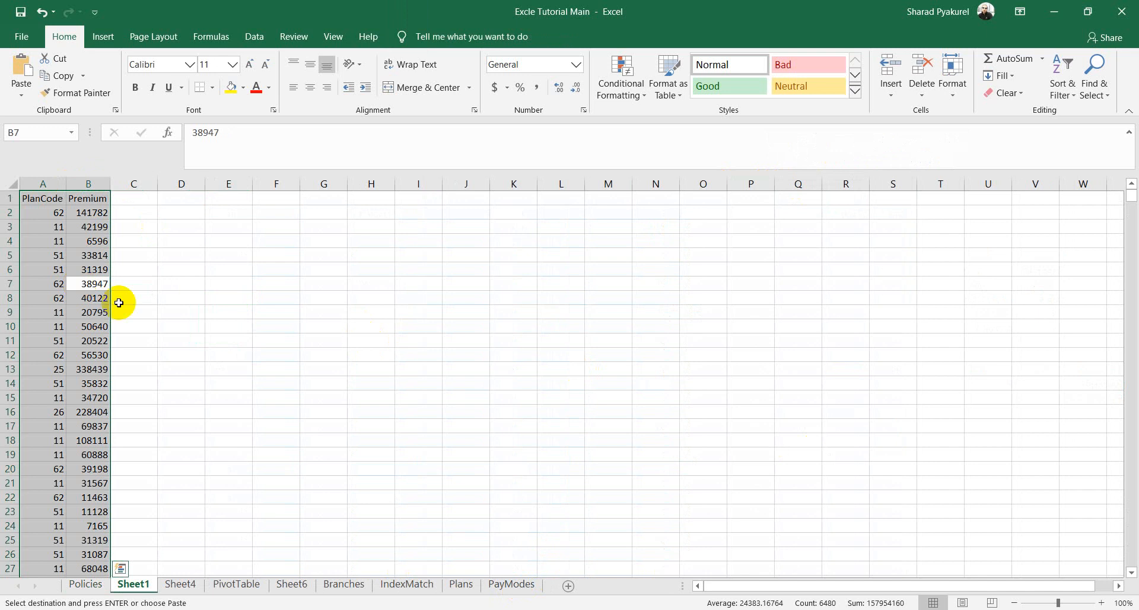
left_click(251, 37)
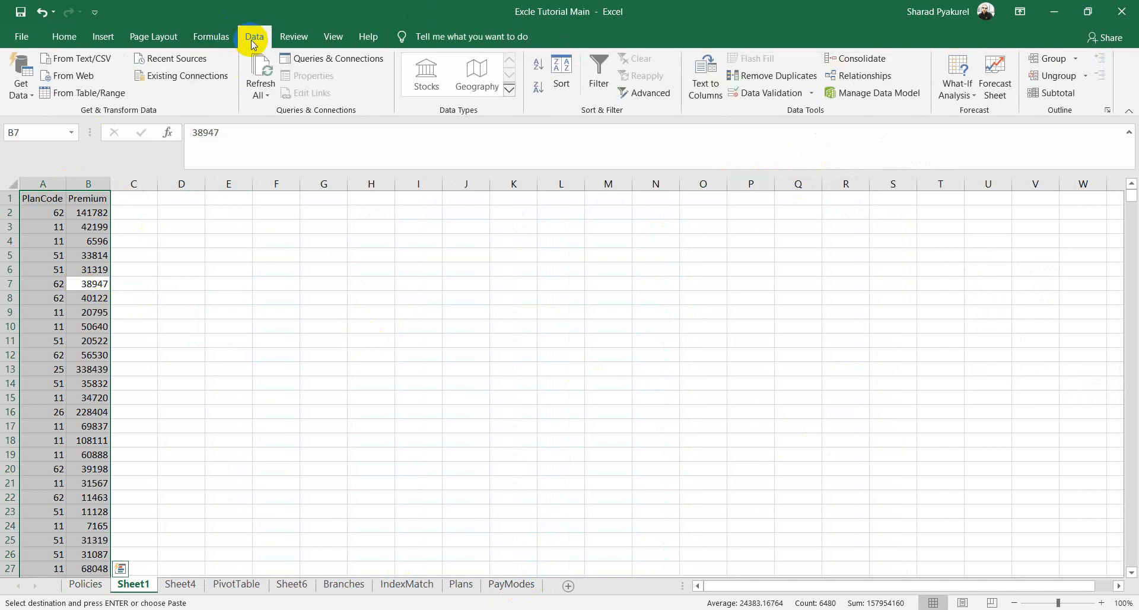
left_click(1058, 94)
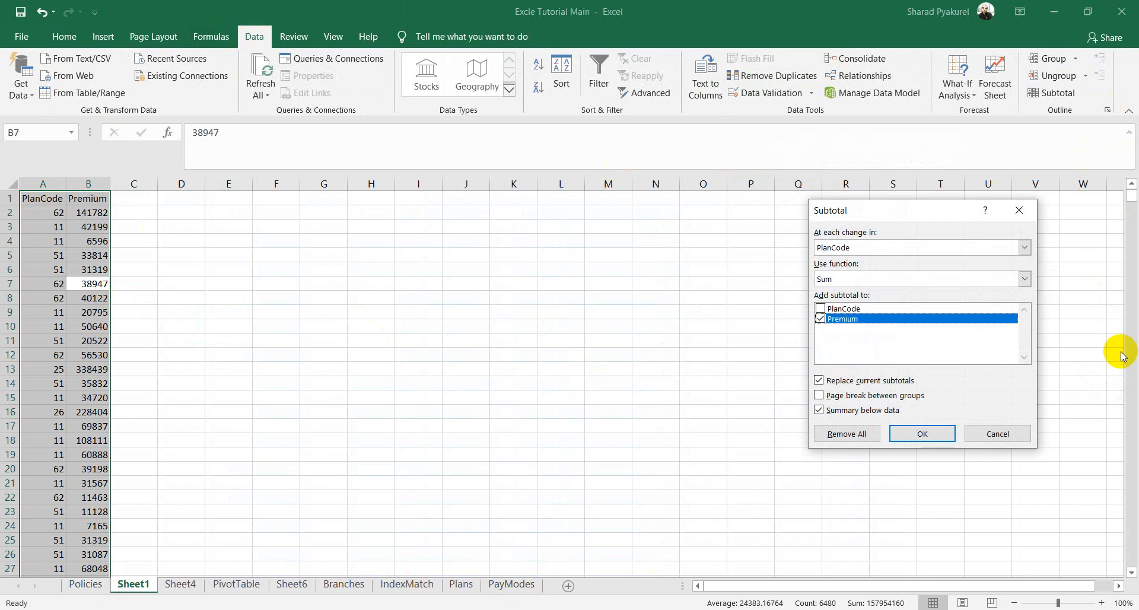
left_click(1023, 278)
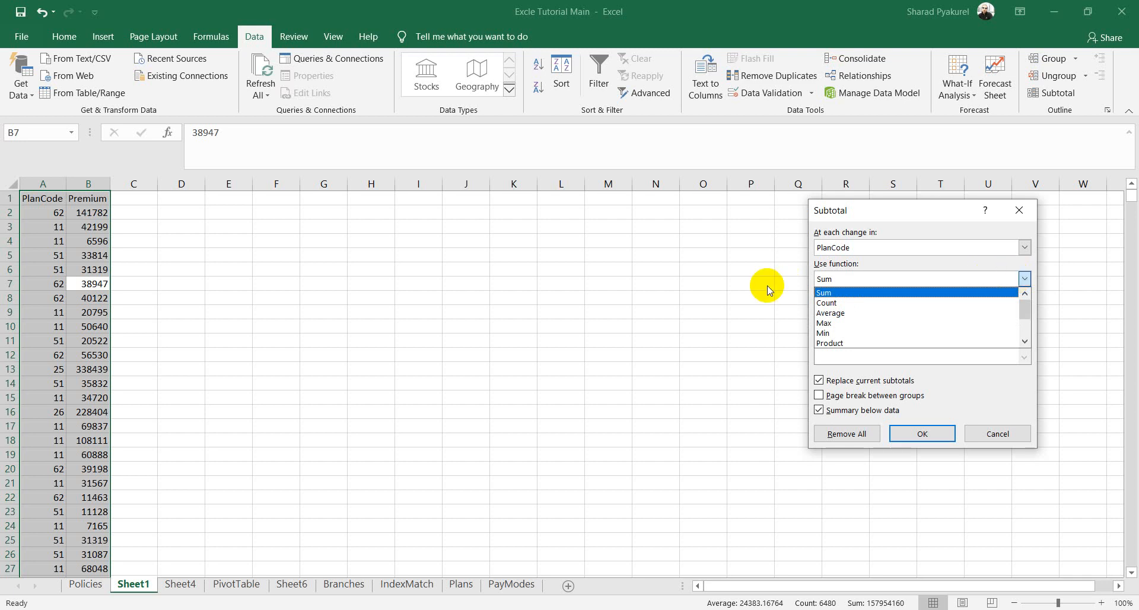
left_click(834, 293)
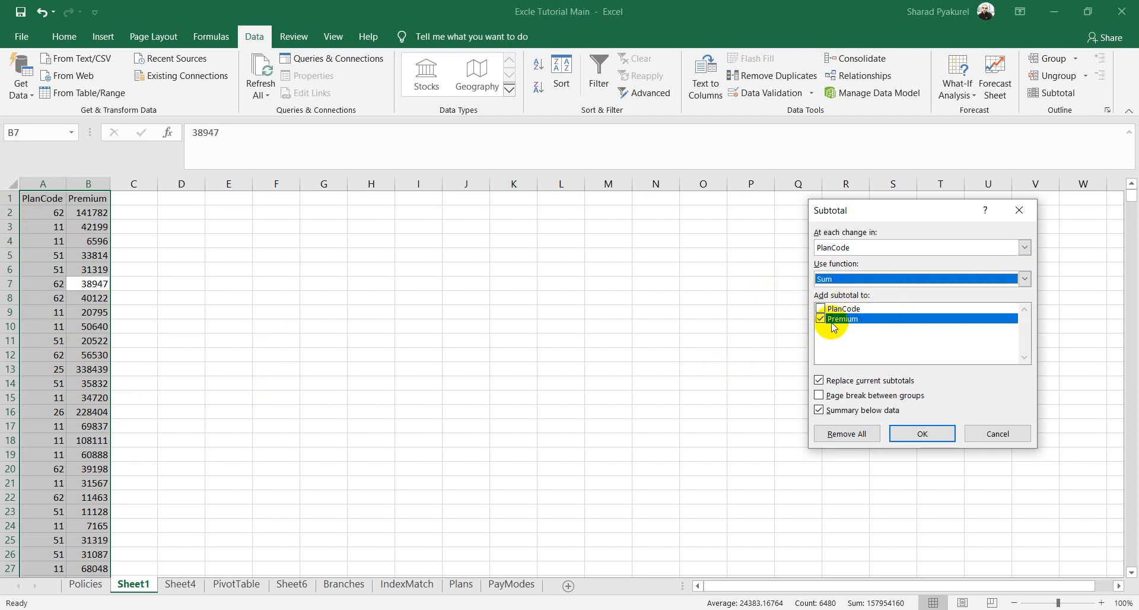
left_click(1024, 247)
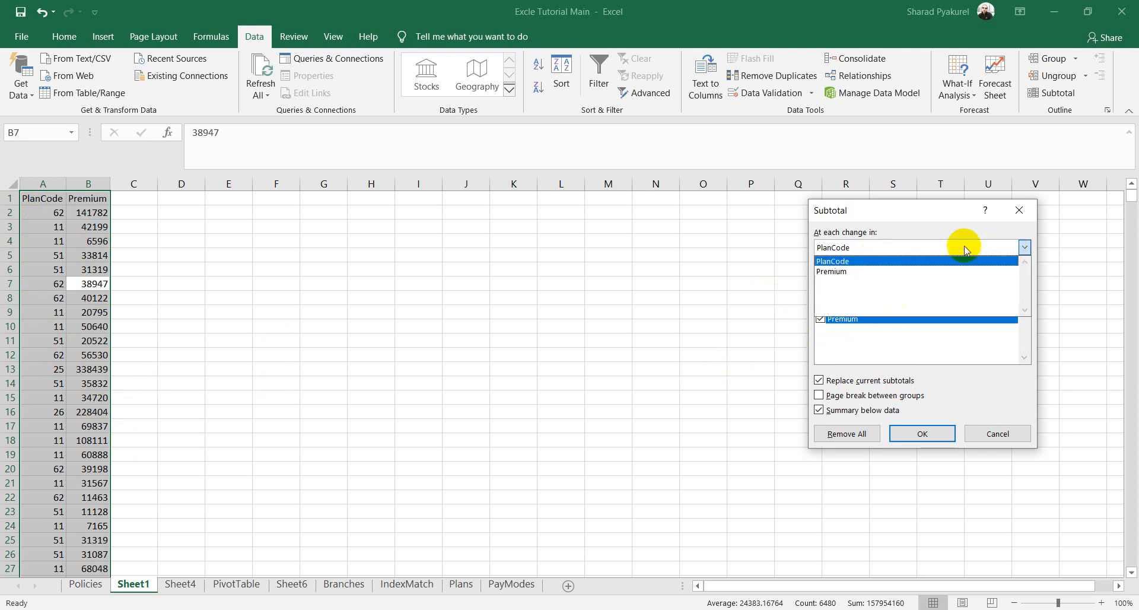
left_click(837, 263)
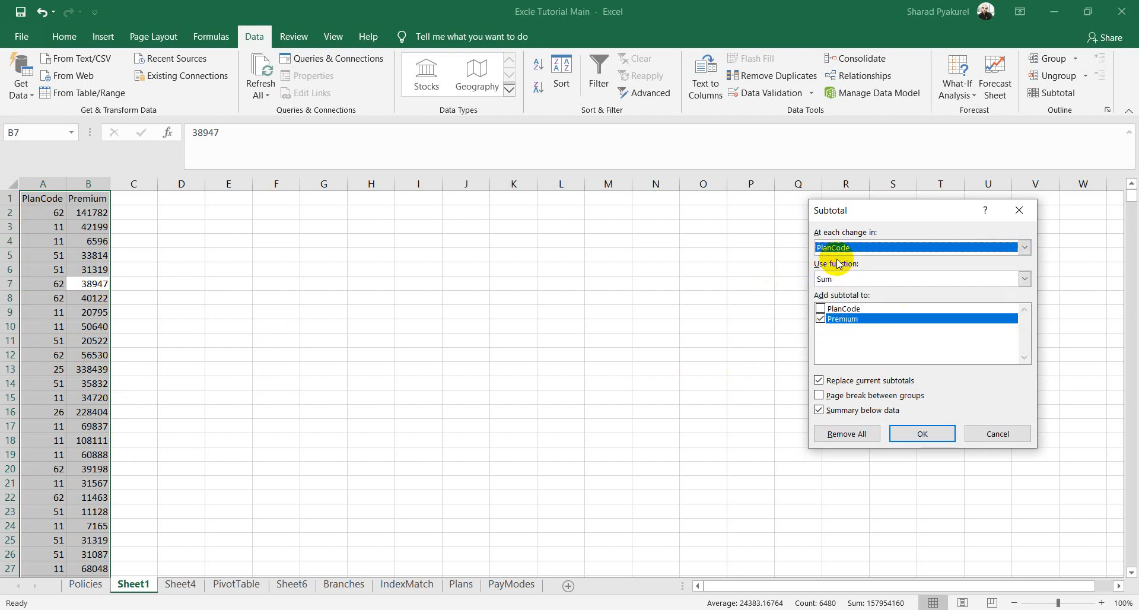
left_click(915, 435)
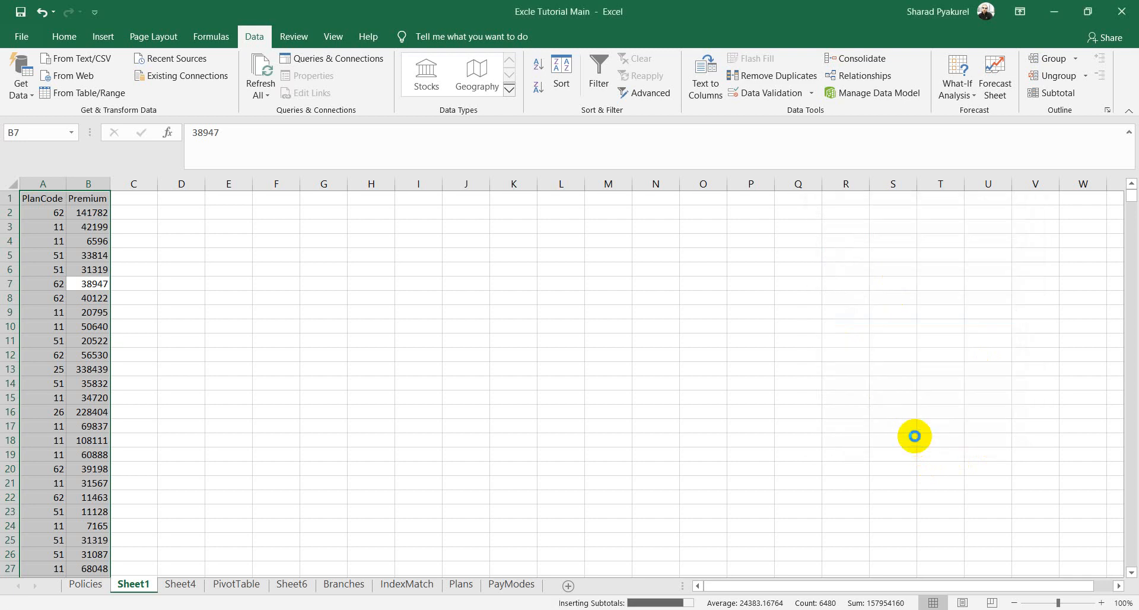
Step: Check the SUBTOTAL formulas for the 62, 11, 51 and second 62 Total rows
left_click(448, 343)
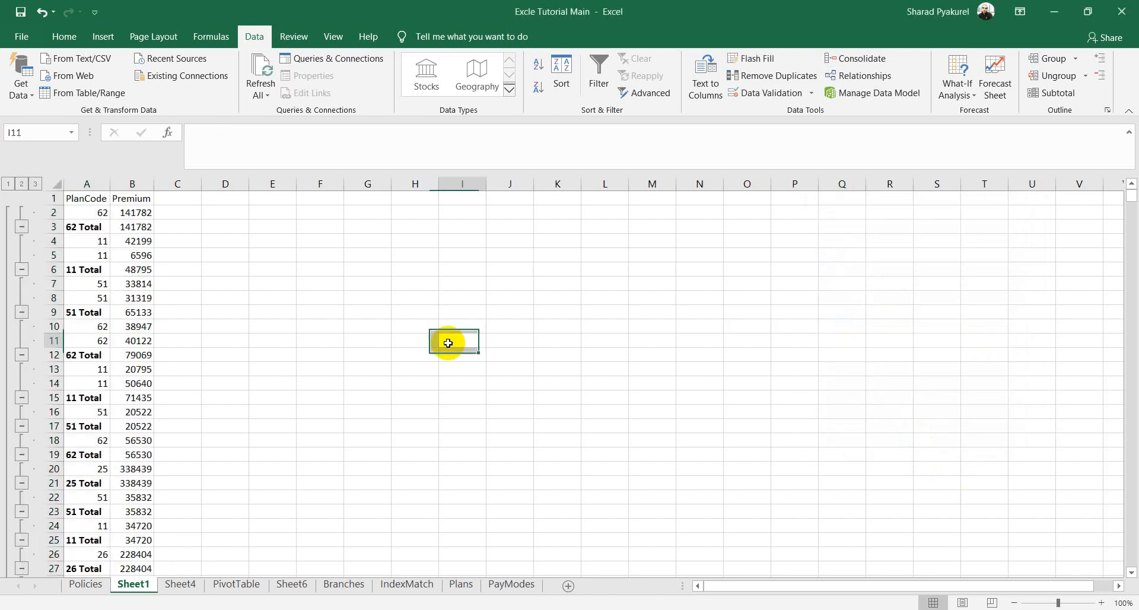
left_click(91, 212)
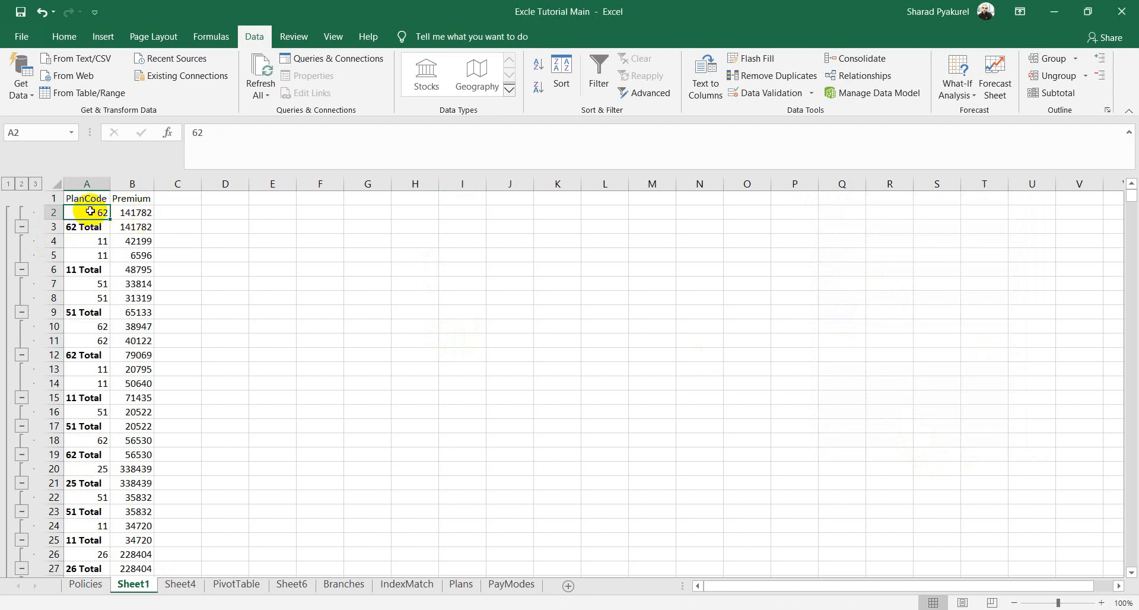
left_click(140, 215)
left_click(138, 227)
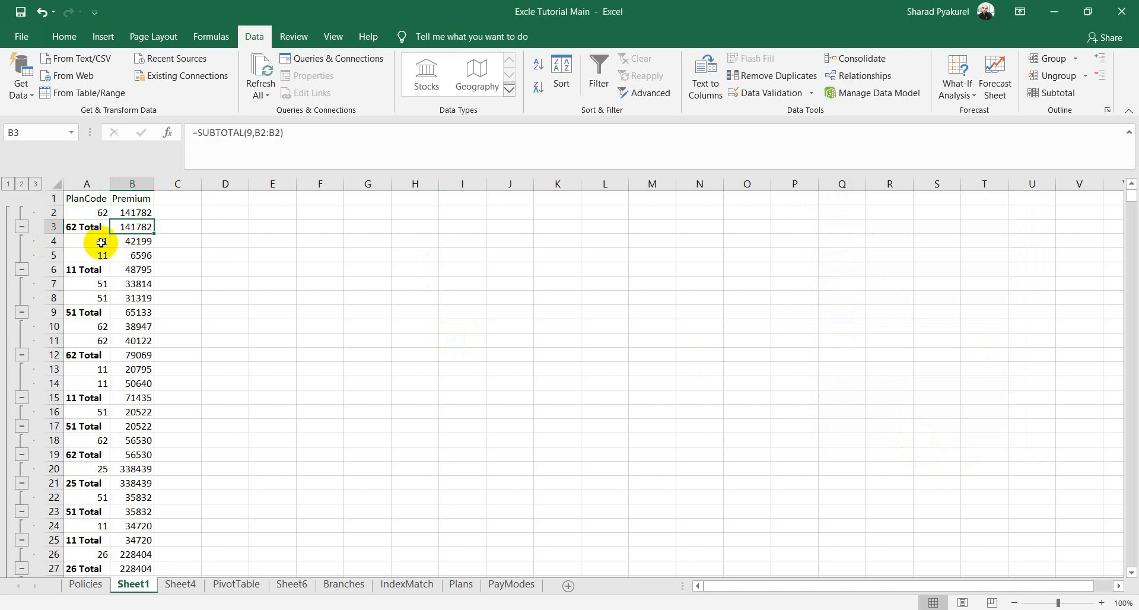
left_click_drag(102, 242, 159, 254)
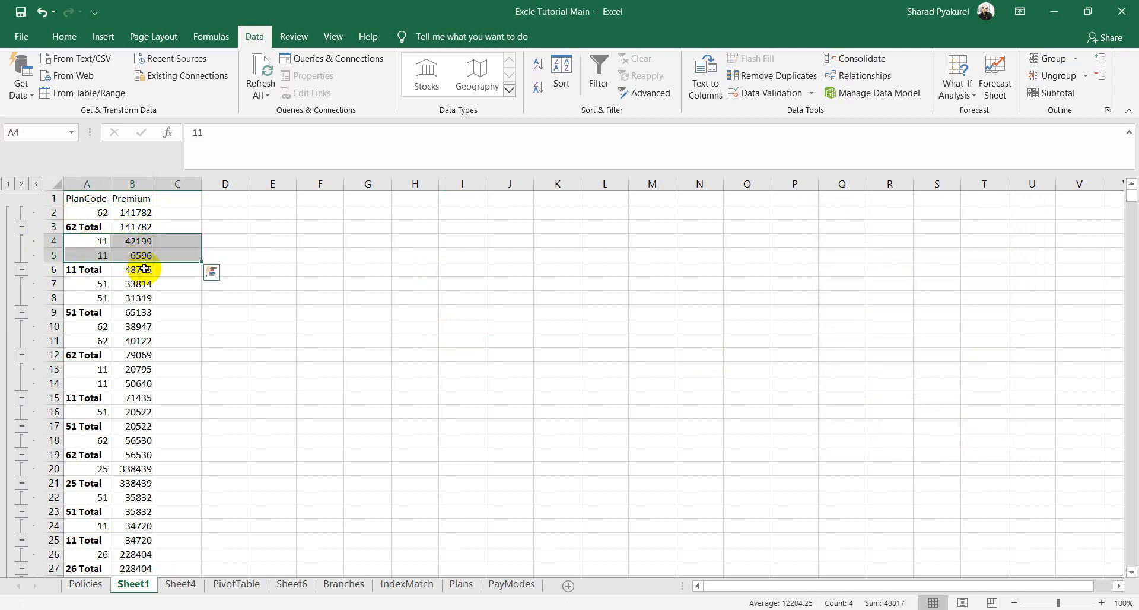
left_click(145, 268)
left_click_drag(94, 285, 135, 339)
left_click(137, 312)
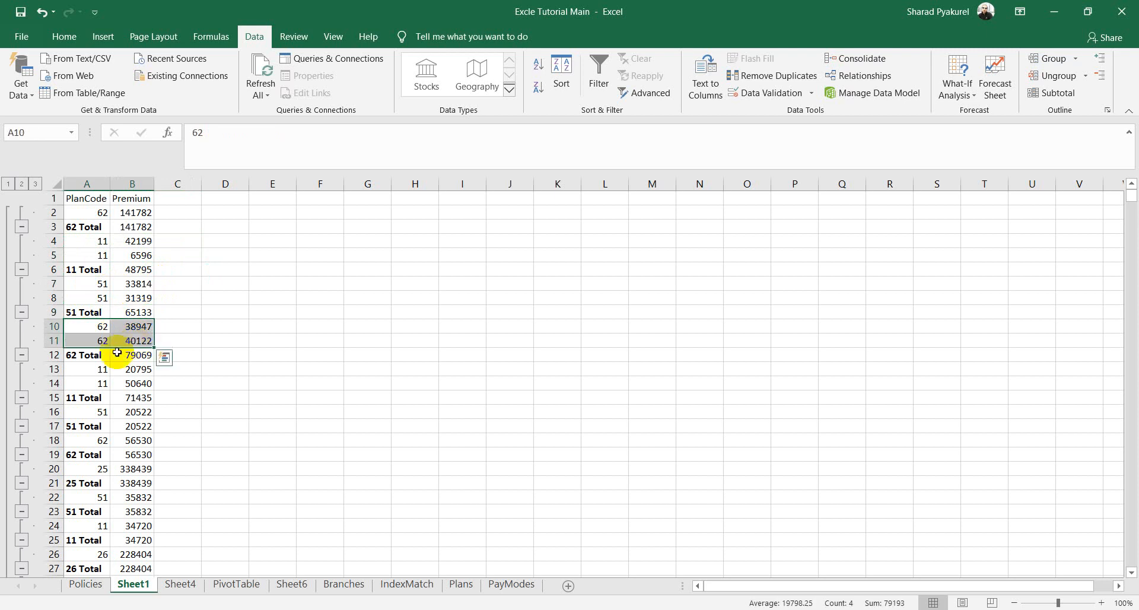
left_click(119, 354)
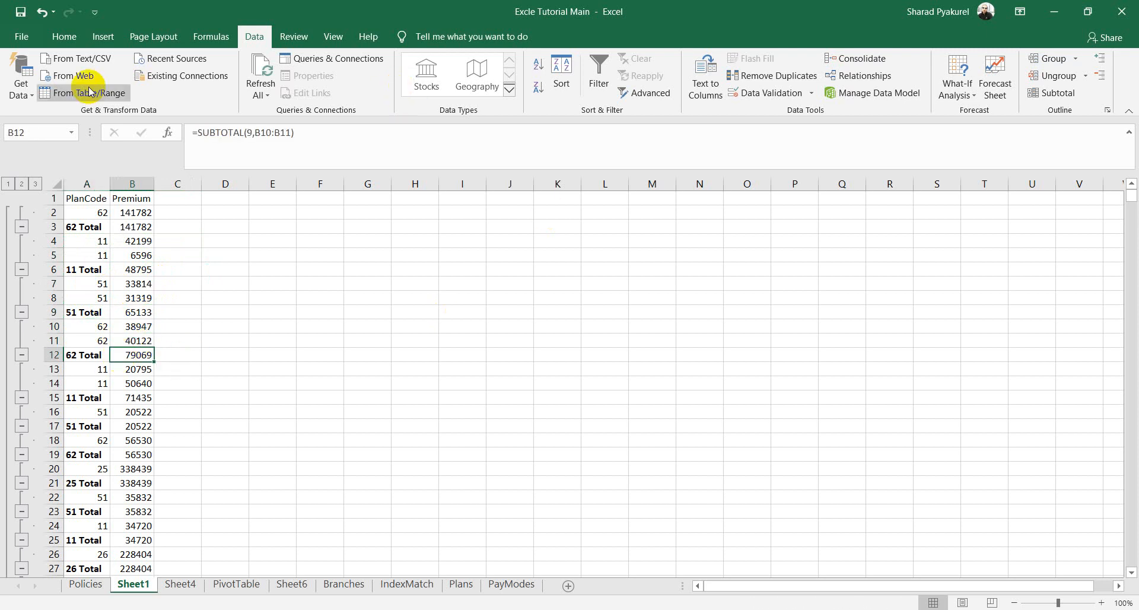
Step: Collapse the first 62 group with the outline button and expand it again
left_click(22, 226)
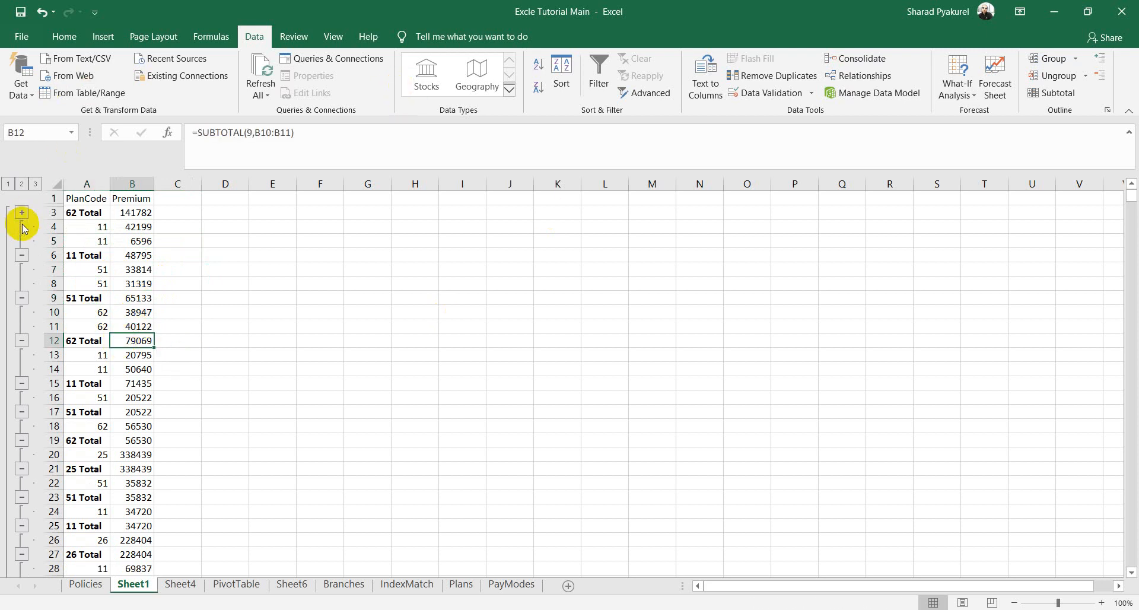
left_click(21, 213)
left_click(586, 286)
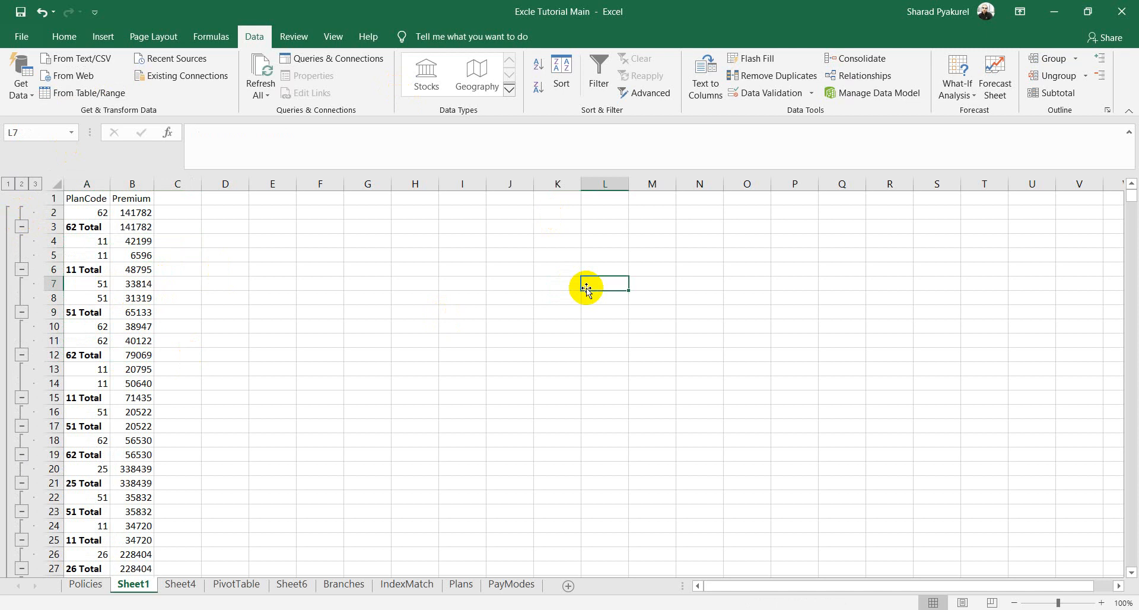
left_click(418, 283)
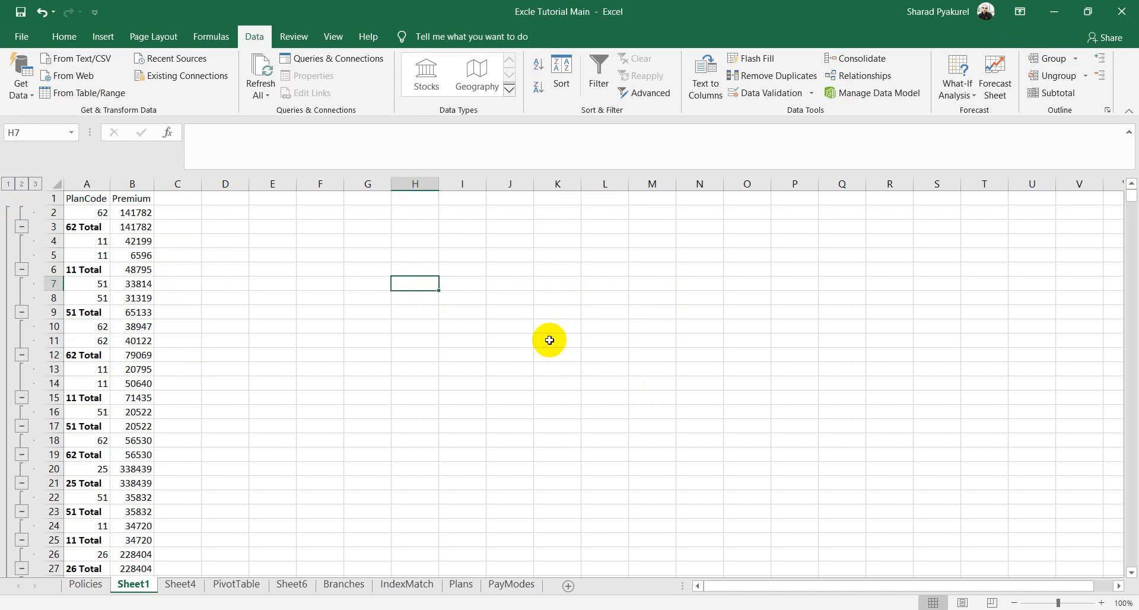
left_click(586, 325)
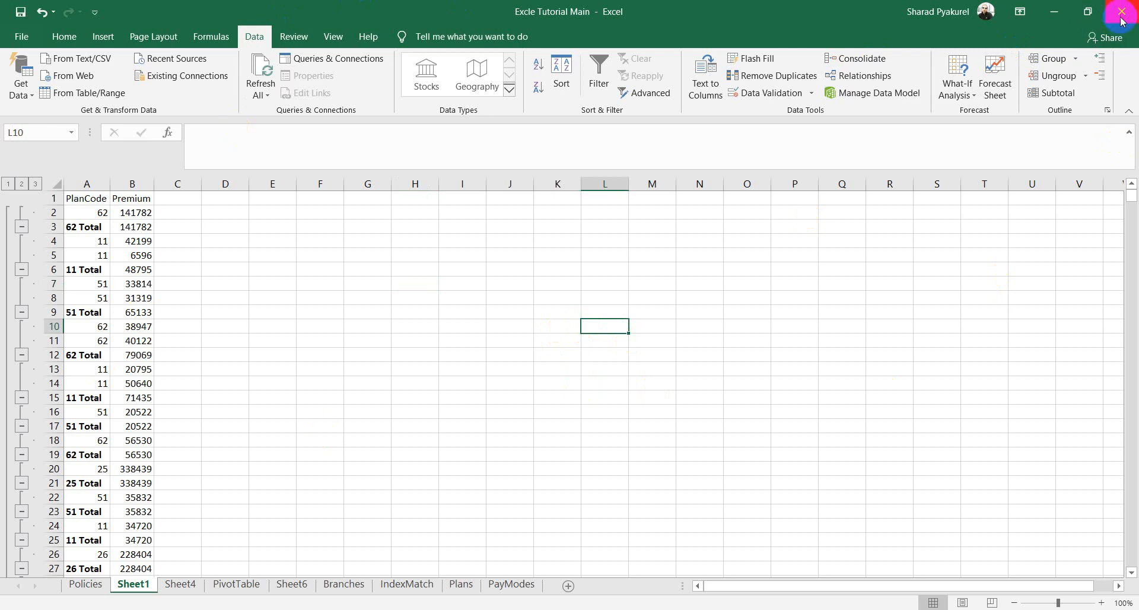
Step: Colour the 'Pivot Table' item on the PowerPoint Agenda slide red
left_click(203, 609)
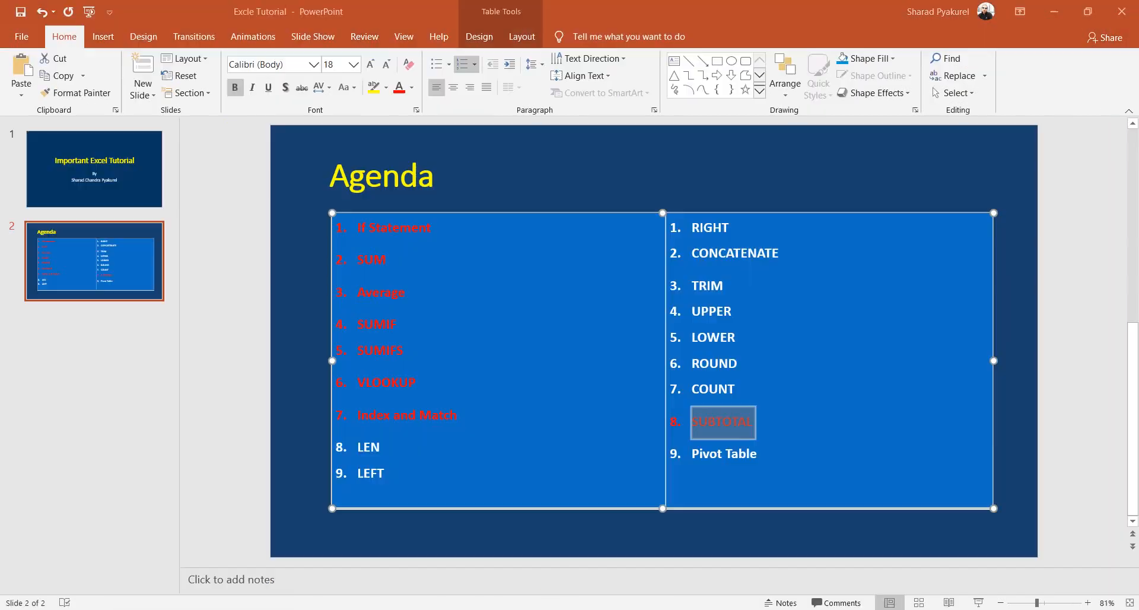
left_click(799, 383)
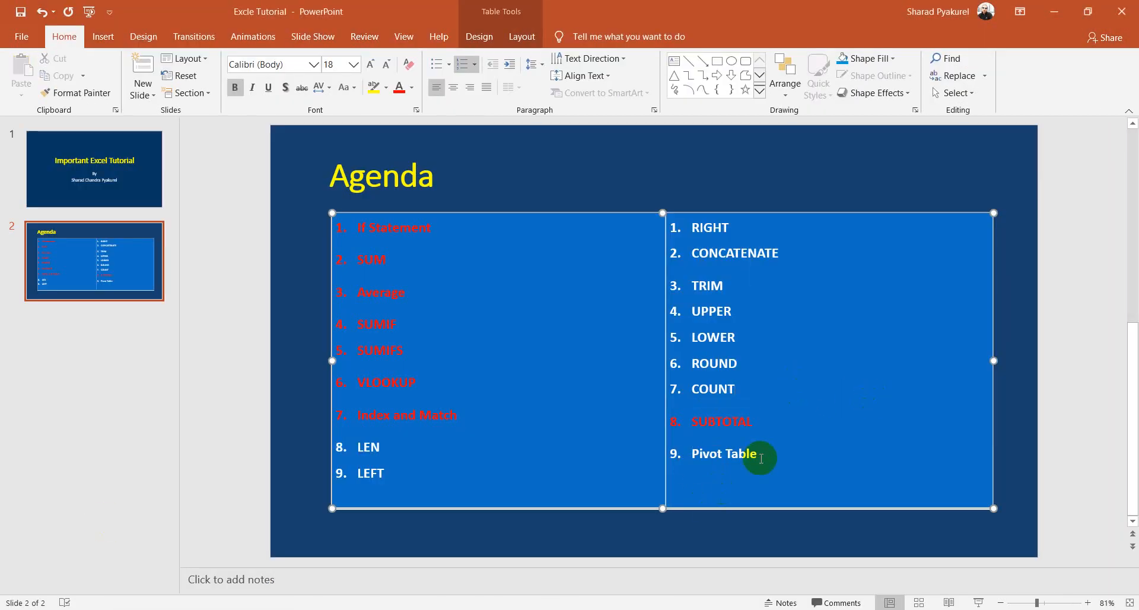
left_click_drag(764, 456, 688, 454)
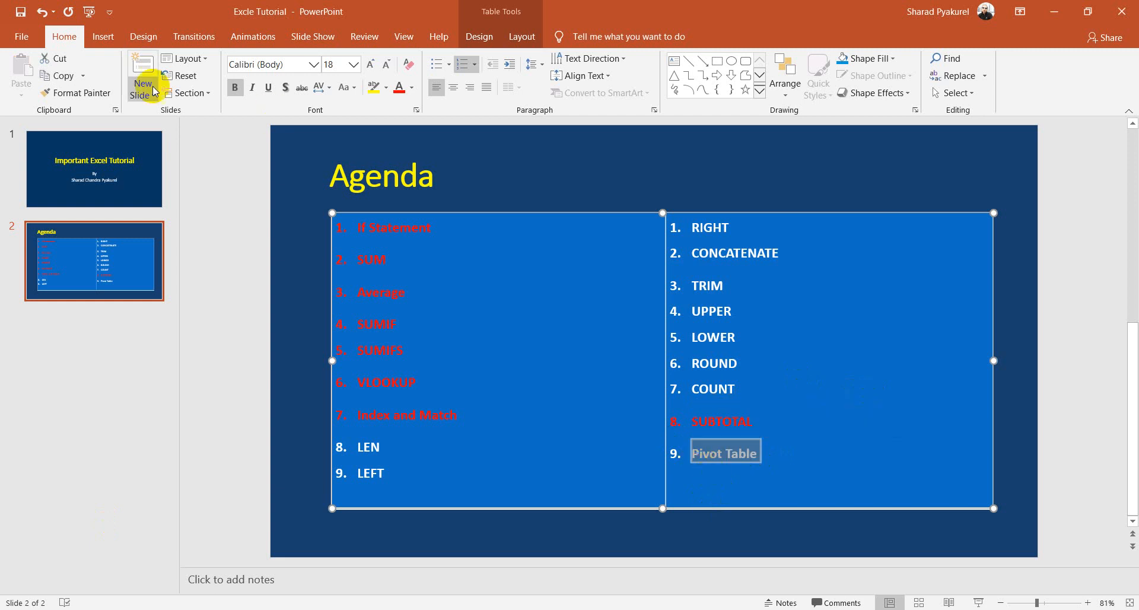
left_click(398, 88)
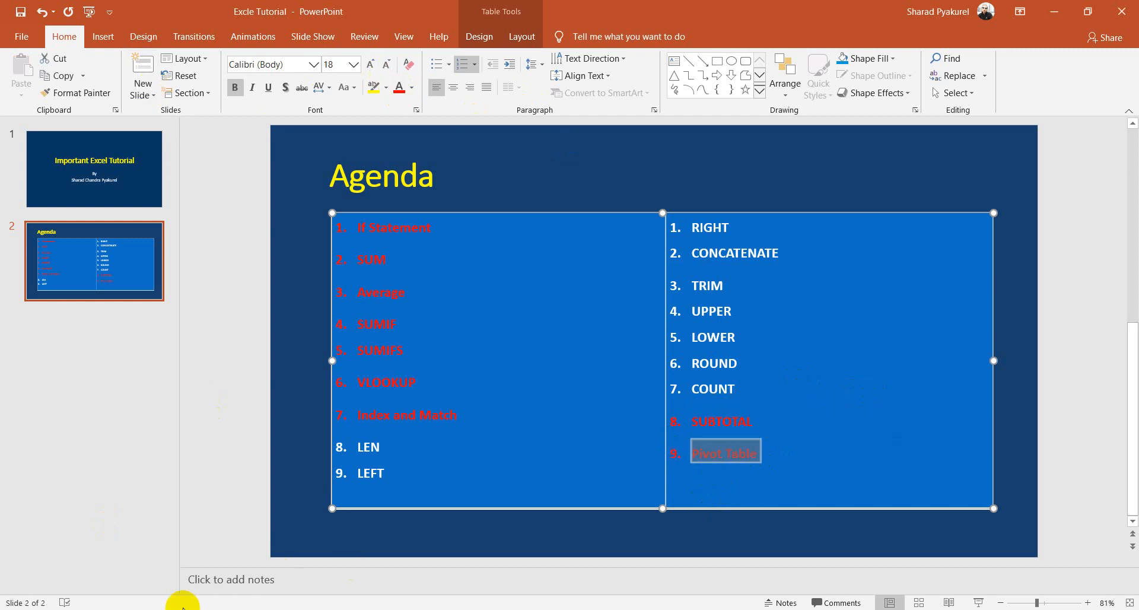
Step: Go back to the Work Sheet workbook in Excel and show its PivotTable sheet
mouse_move(166, 609)
left_click(84, 574)
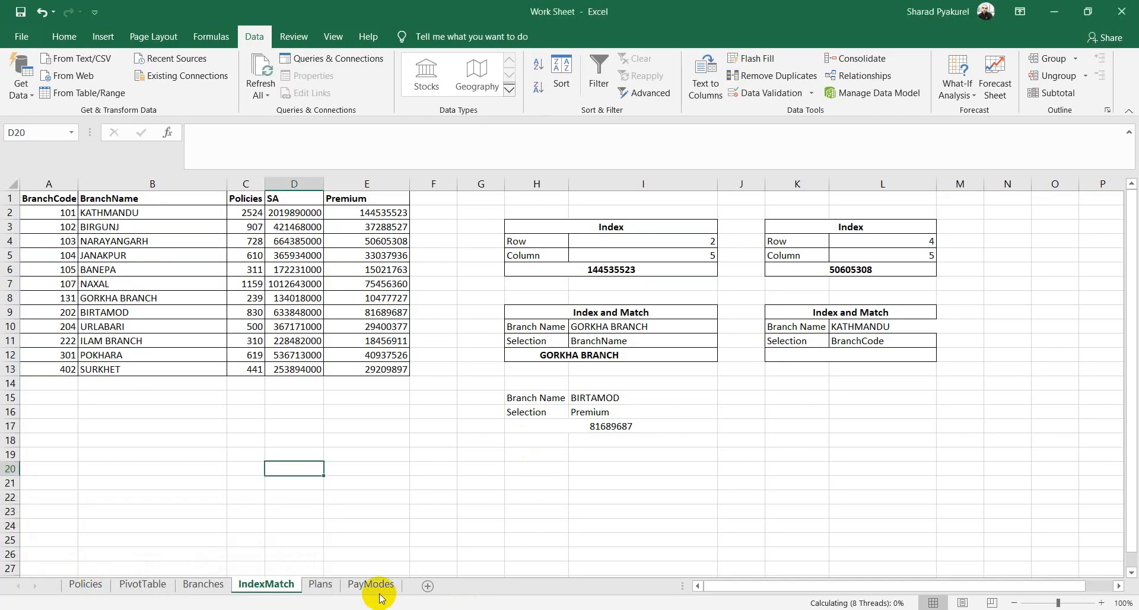
left_click(151, 584)
left_click(638, 323)
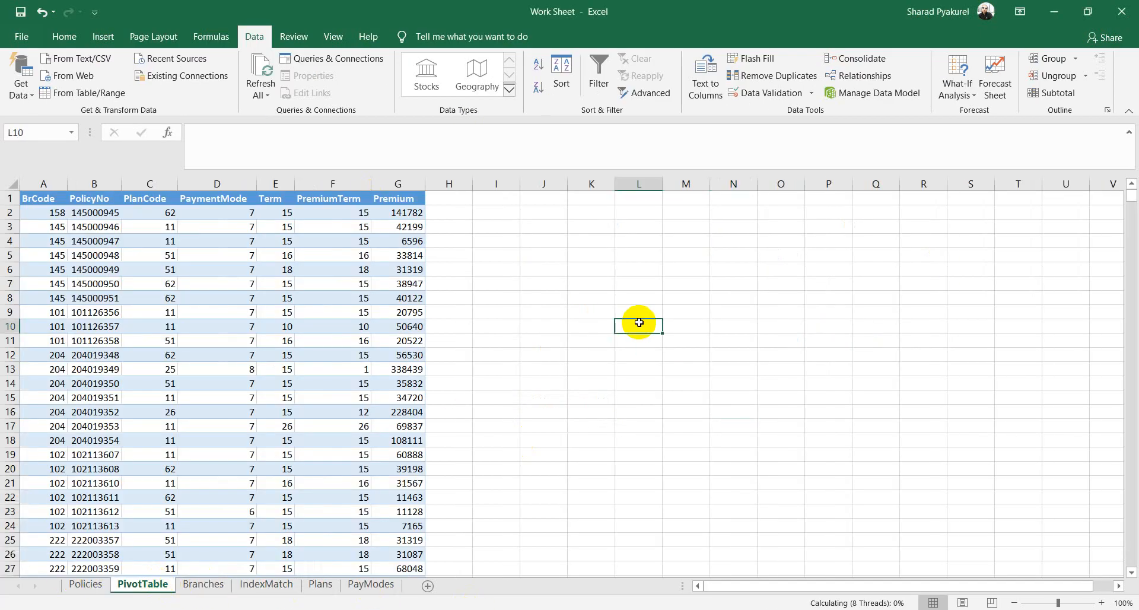
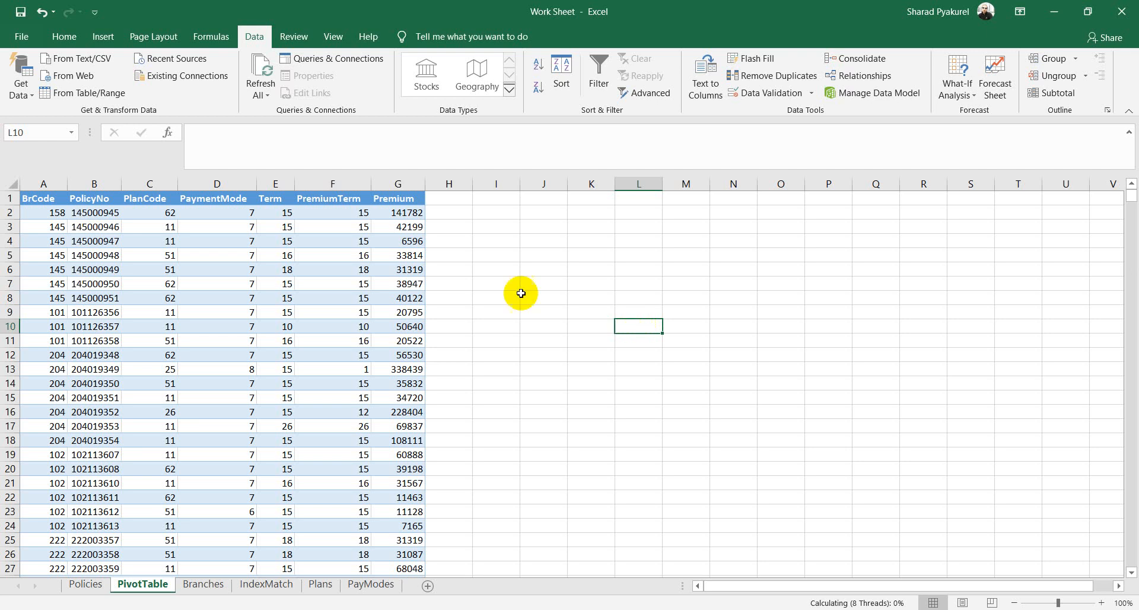
Step: Scroll to the bottom of the policy table to show it ends at row 3240
left_click(528, 424)
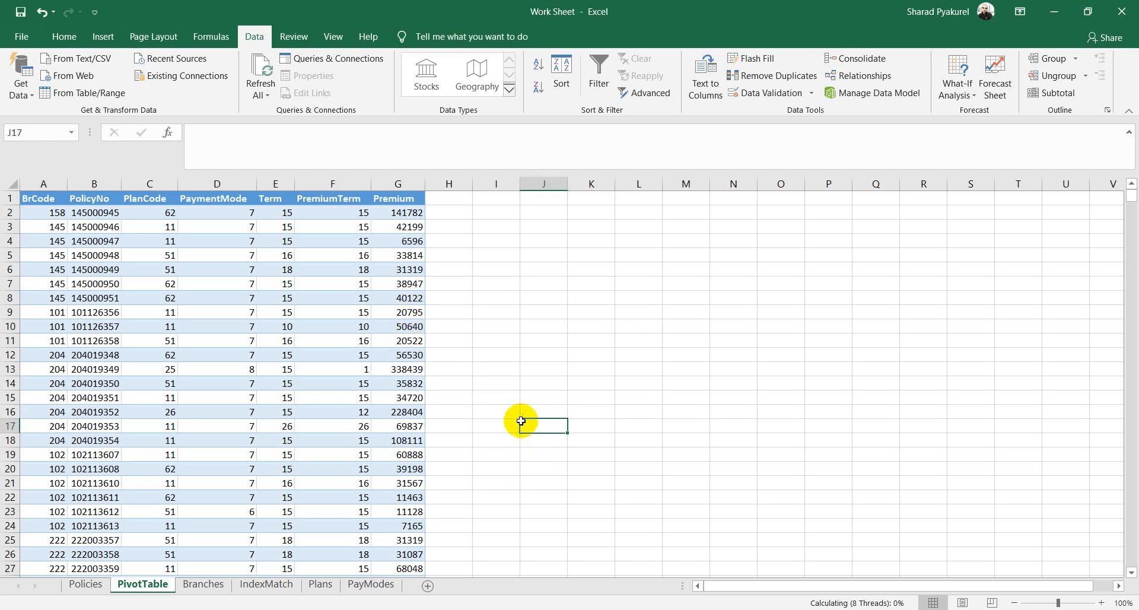
left_click(287, 398)
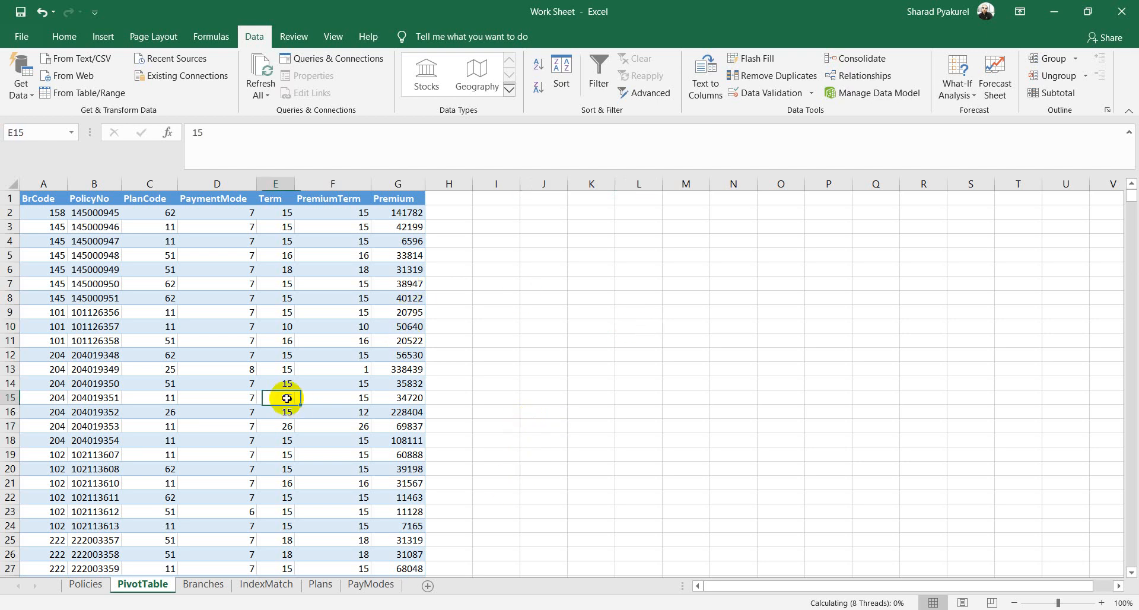
left_click(209, 339)
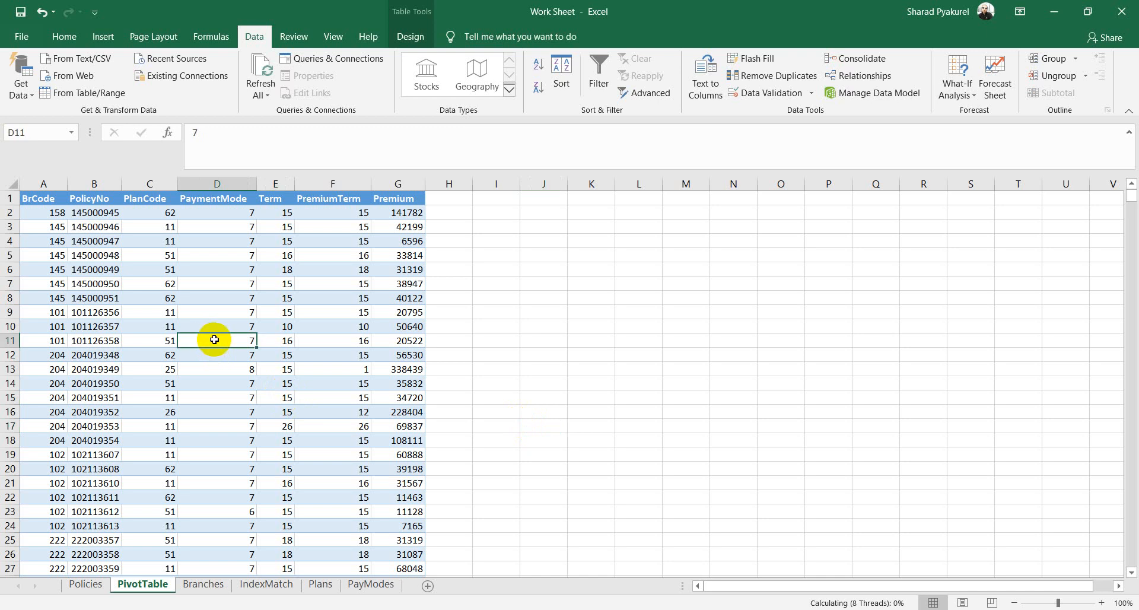
left_click(166, 283)
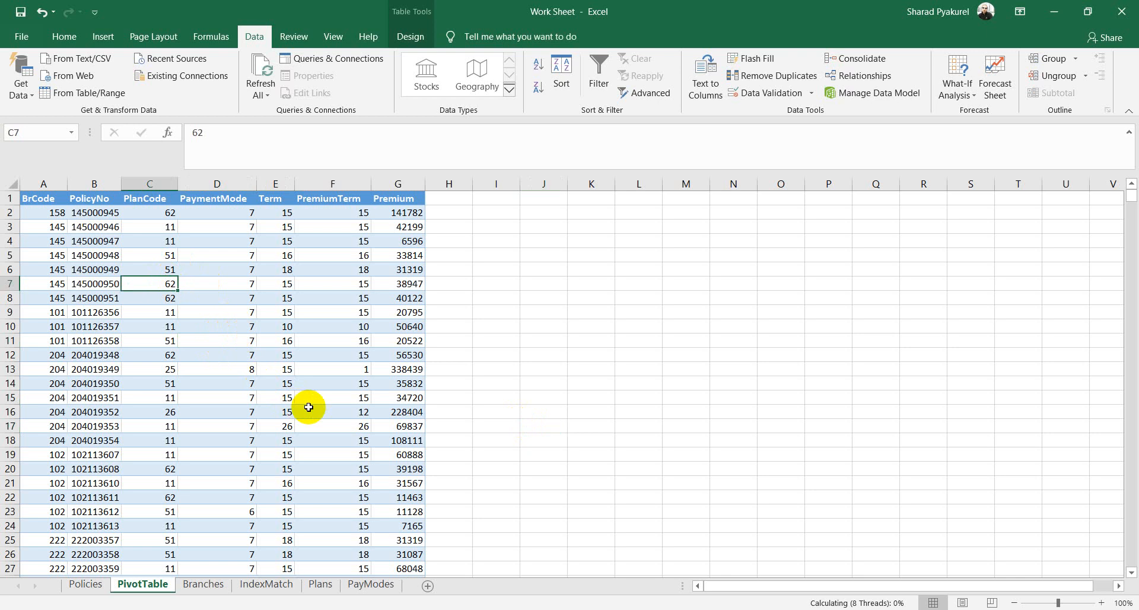
scroll(215, 430, "down", 5)
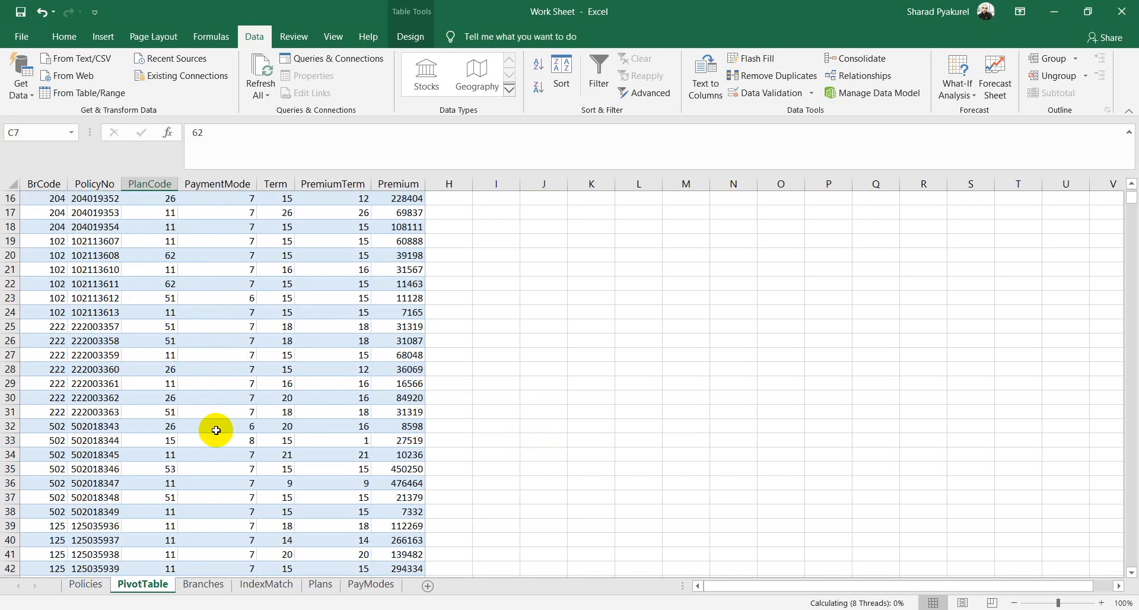
scroll(216, 431, "down", 3)
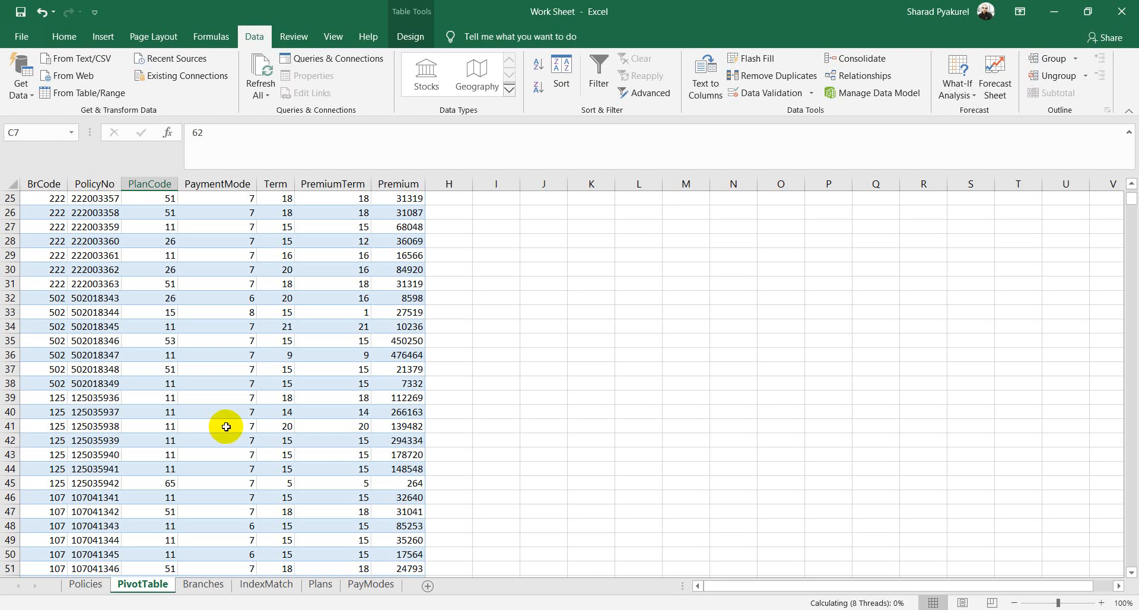
left_click_drag(1128, 204, 1127, 561)
scroll(645, 379, "down", 5)
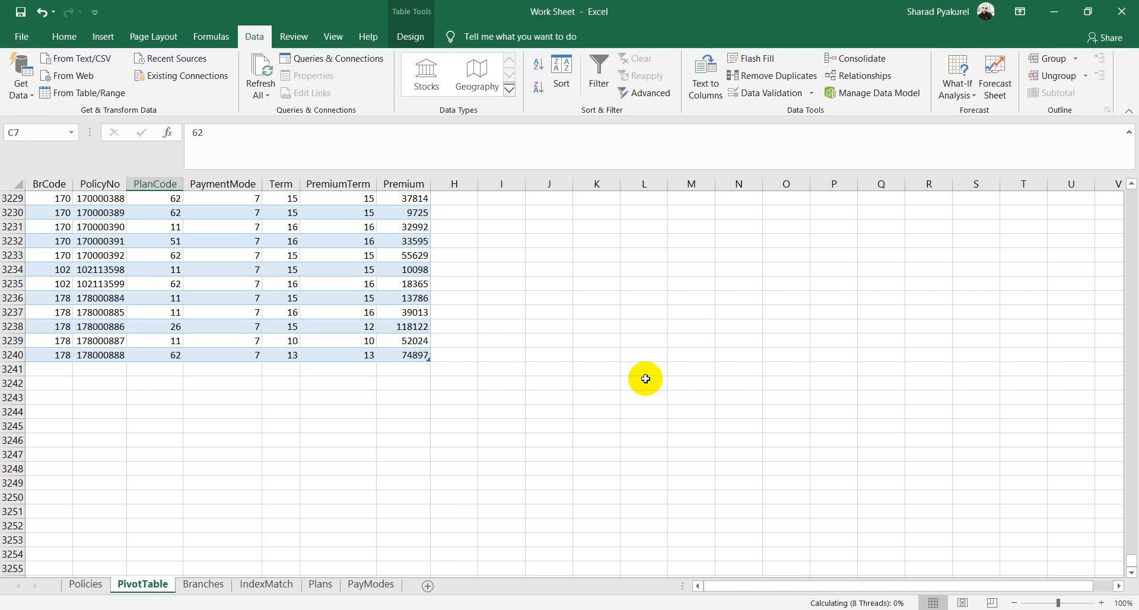
Step: Enter a test value 'f' in A3241 to extend the table, then clear it
left_click(61, 371)
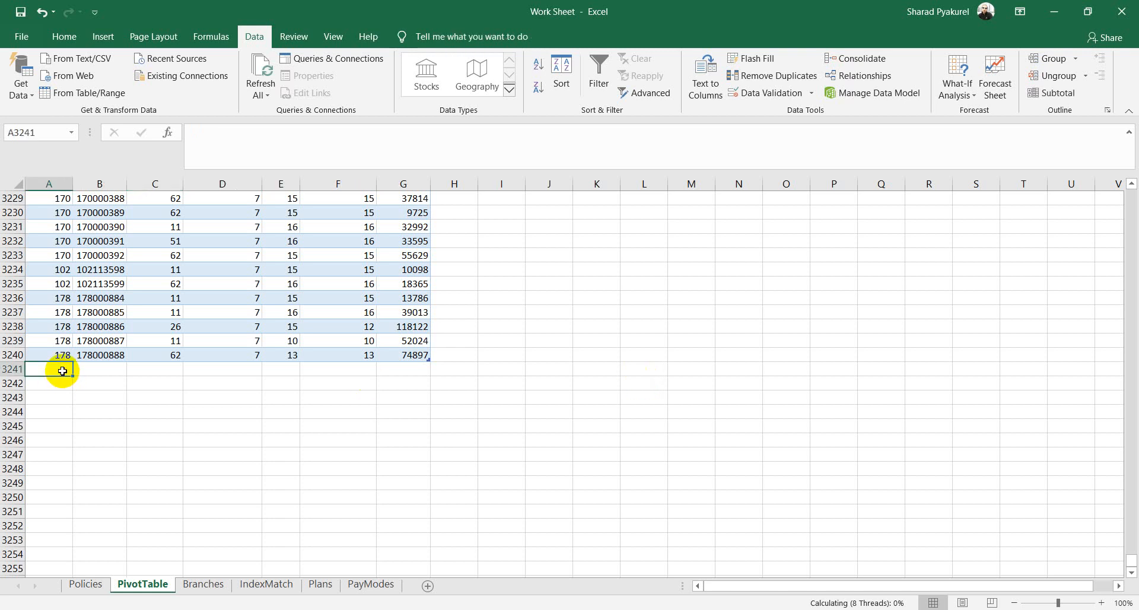
type("f")
left_click(148, 379)
left_click(100, 370)
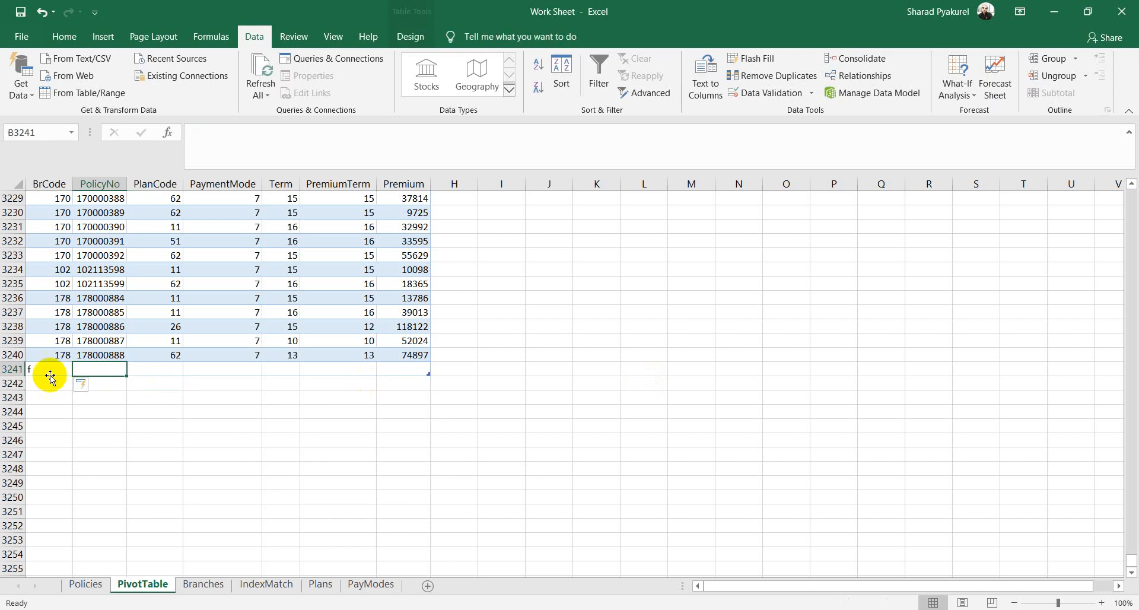
left_click(42, 369)
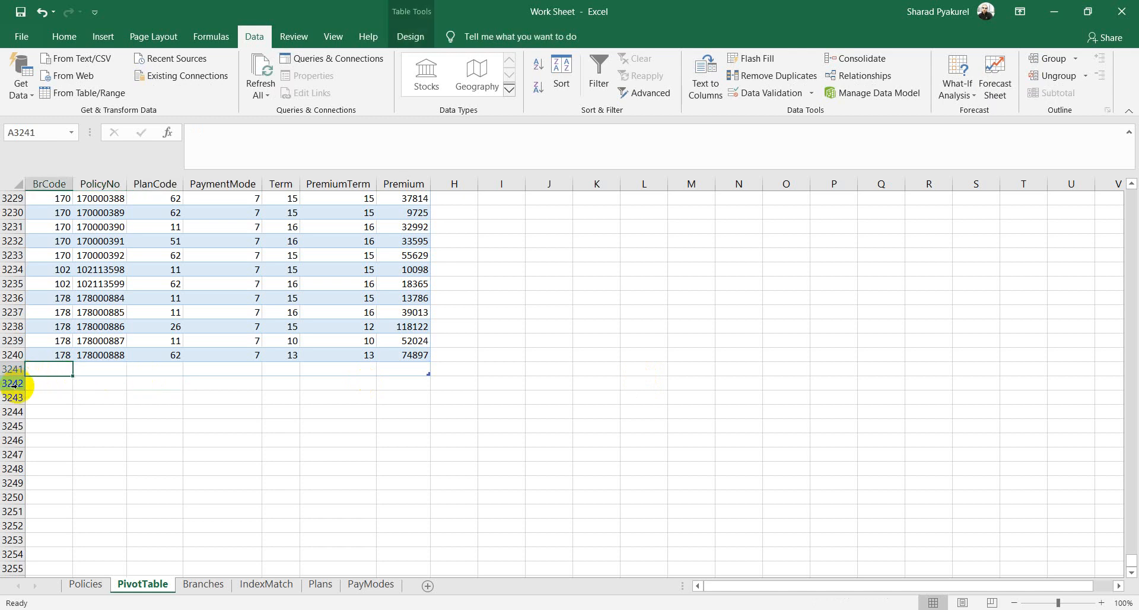
key("Delete")
Step: Delete the empty row 3241 so the table ends at row 3240
left_click(132, 425)
left_click(113, 373)
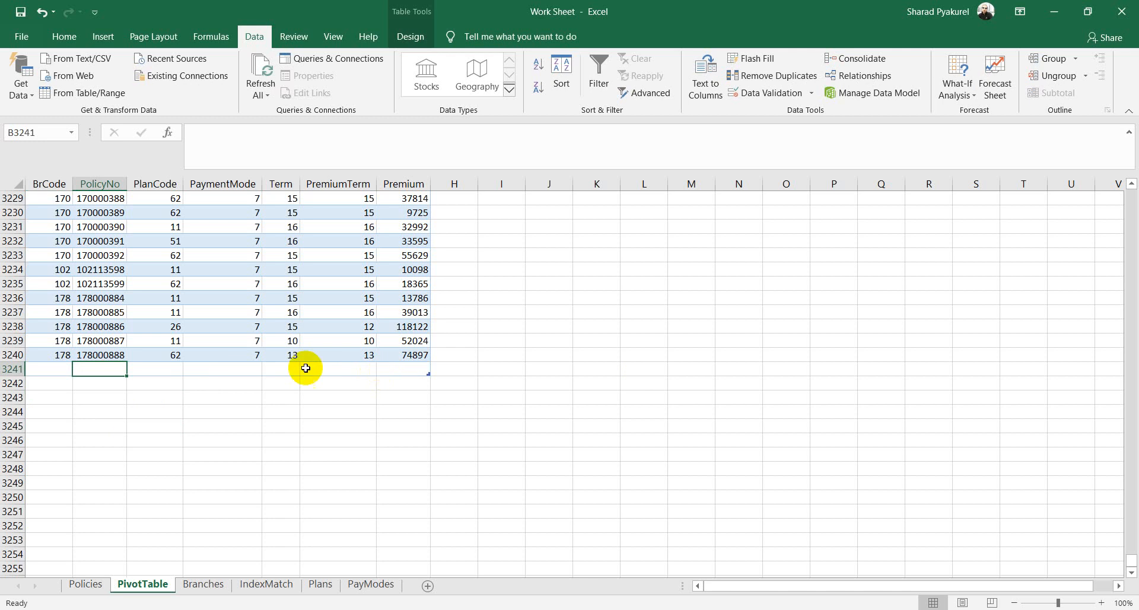
right_click(11, 369)
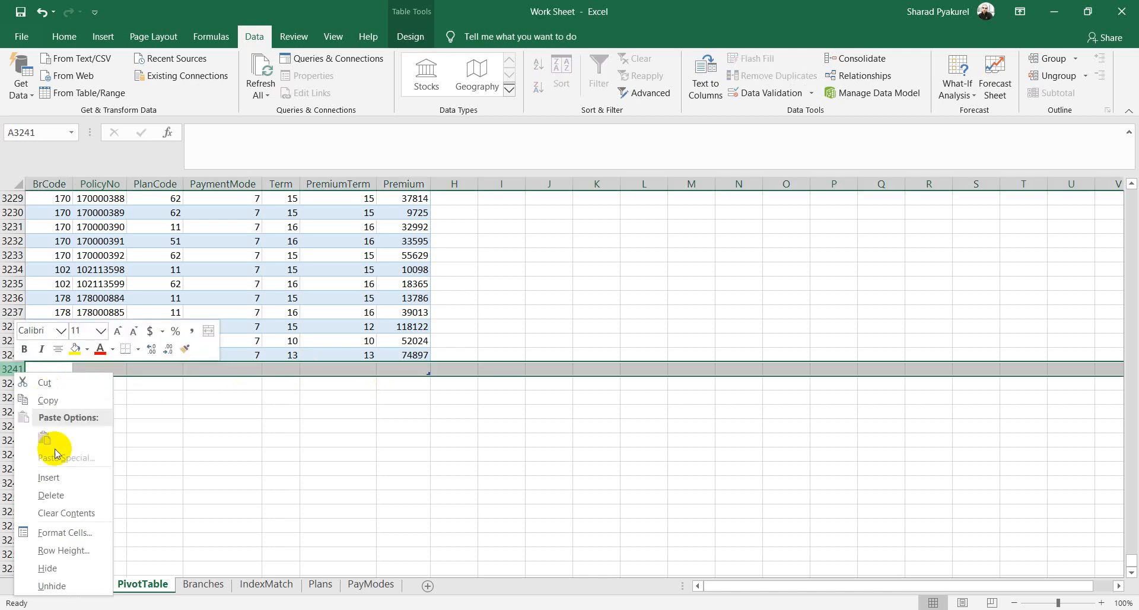
left_click(50, 494)
left_click(396, 432)
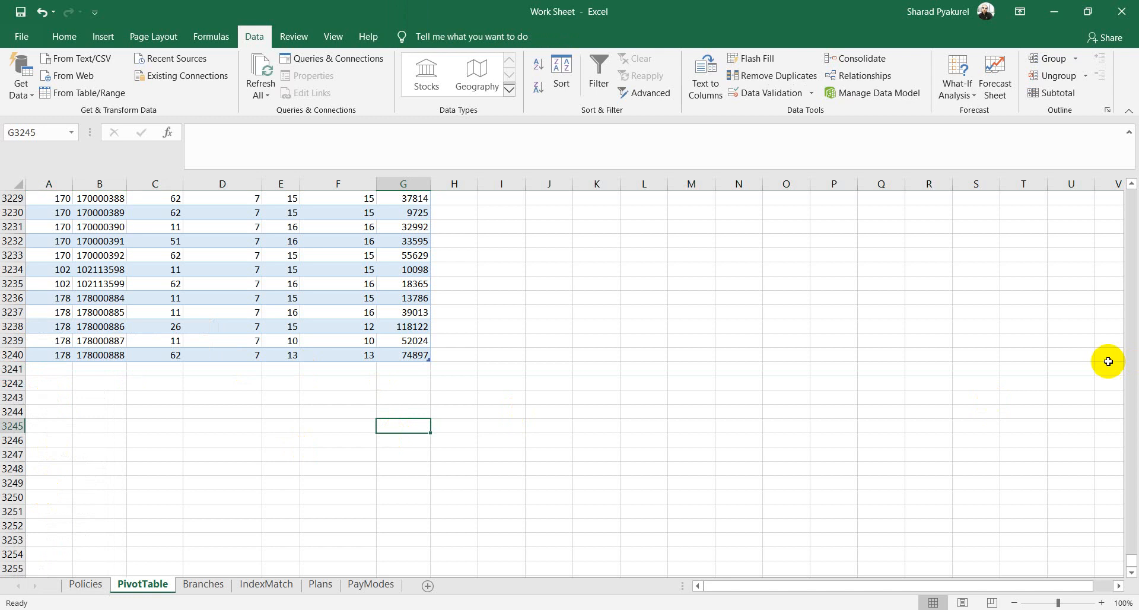
Step: Return to the top and select all of the table's data with Ctrl+A
left_click_drag(1133, 565, 1127, 157)
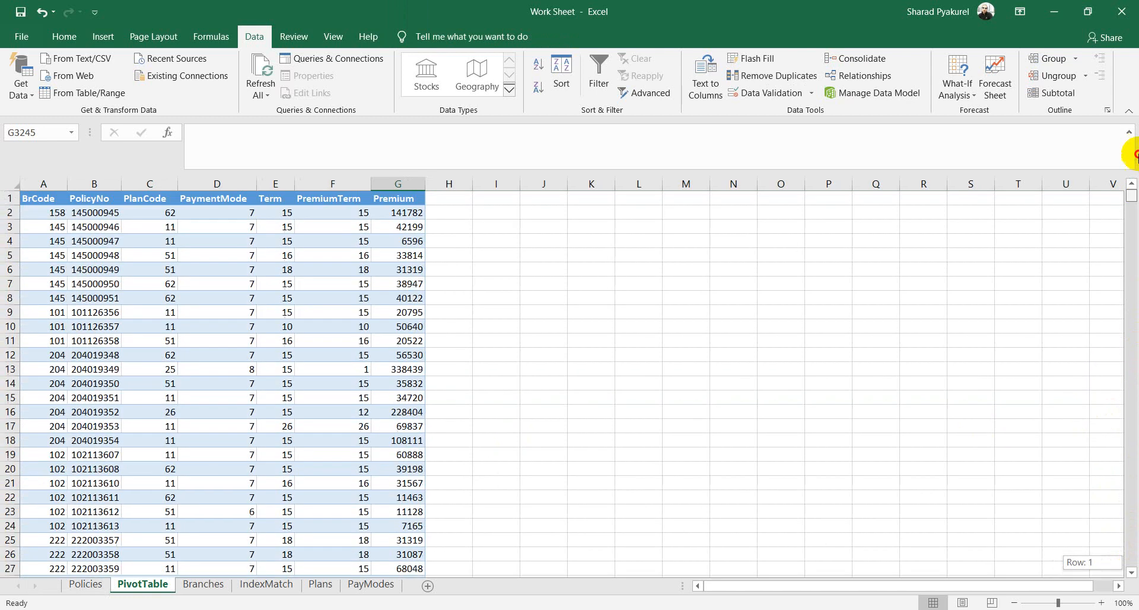
left_click(153, 336)
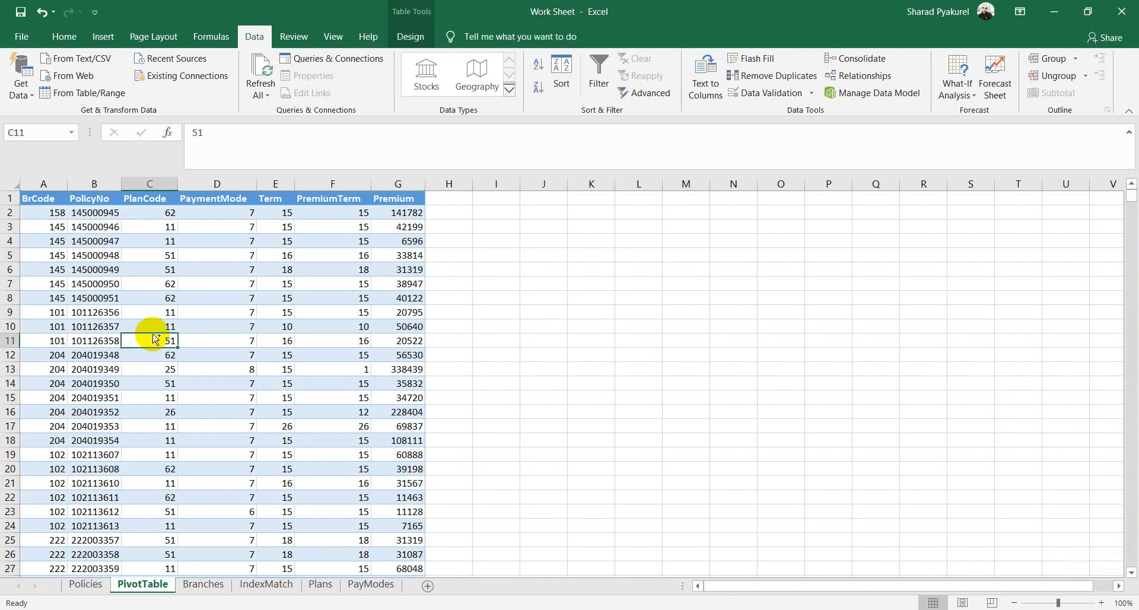
key("ctrl+a")
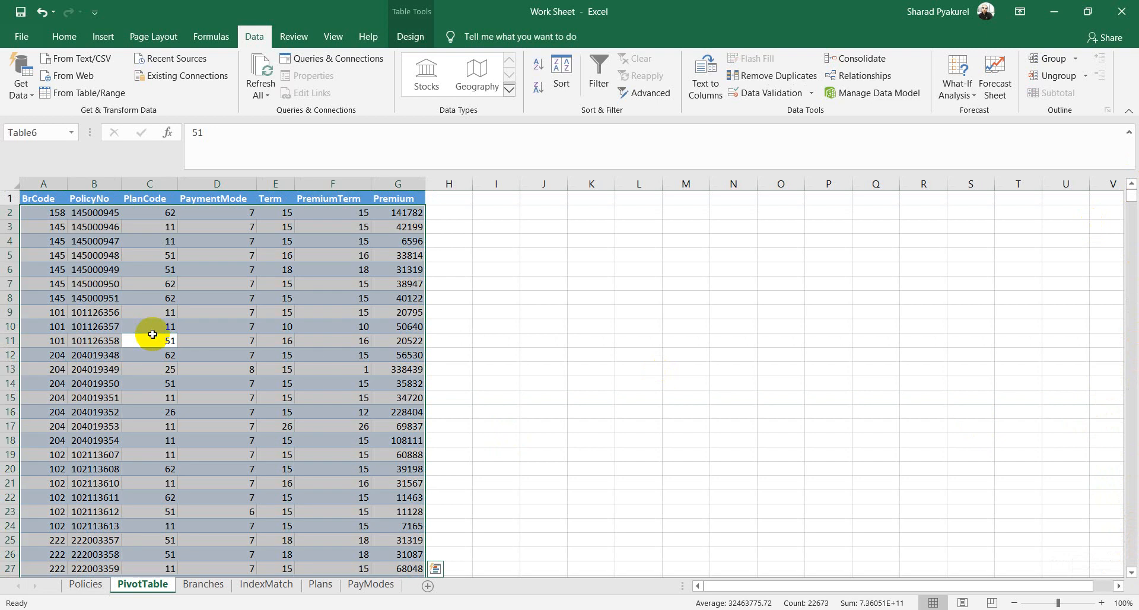
left_click(550, 287)
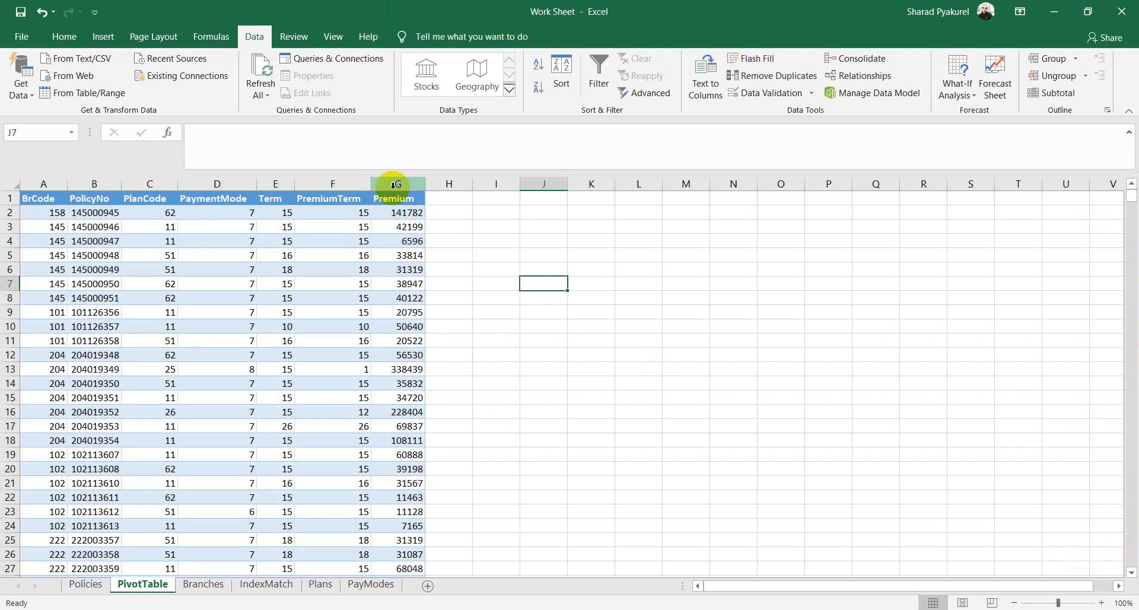
left_click(405, 183)
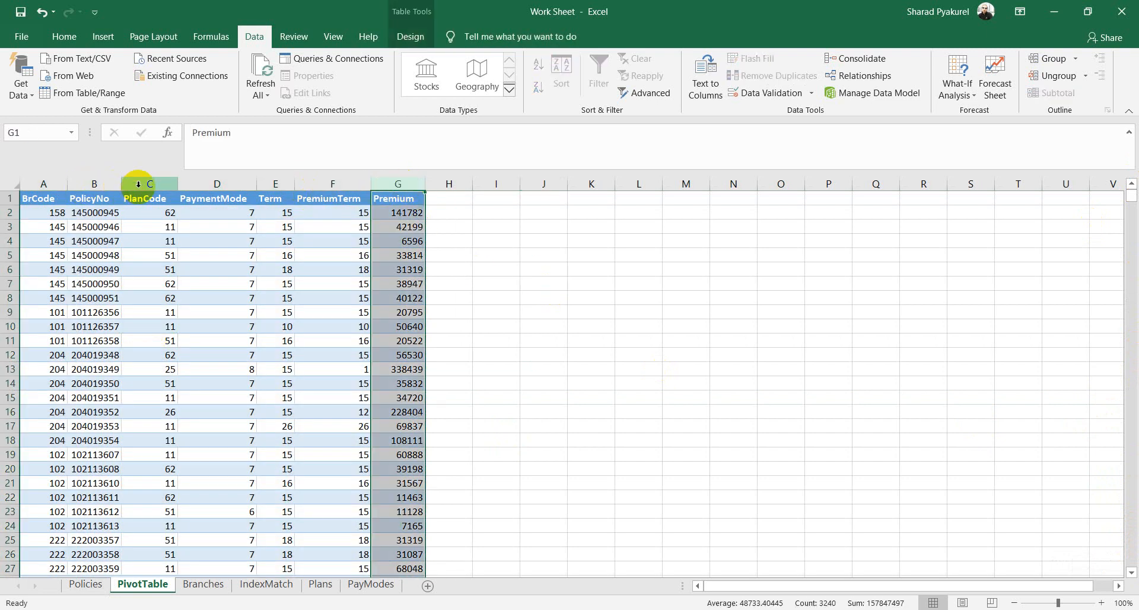
left_click(139, 183, "ctrl")
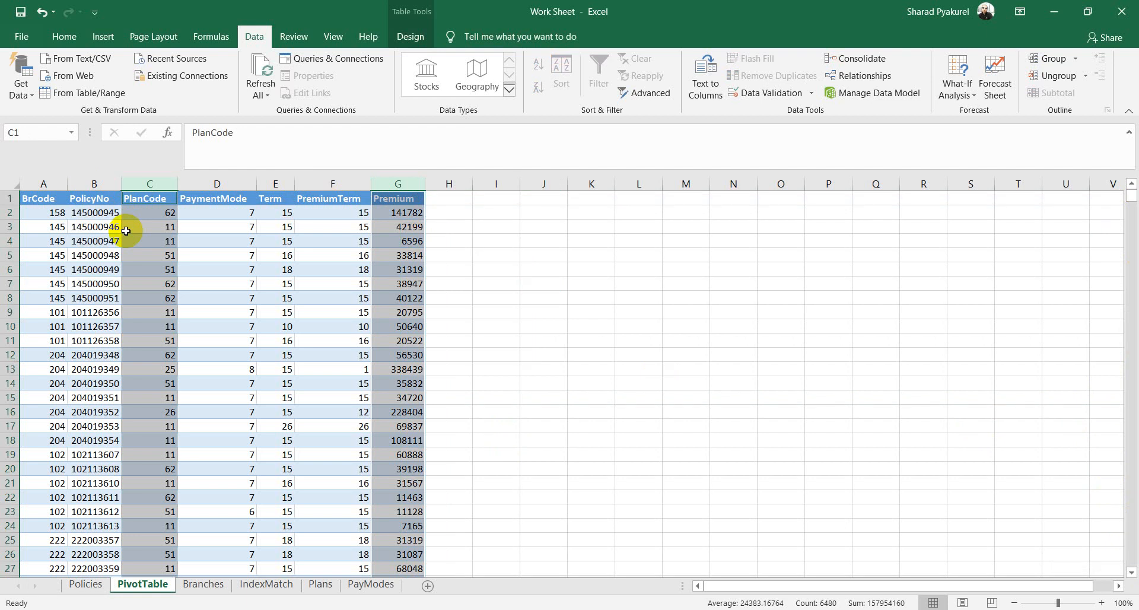
left_click(652, 428)
left_click(207, 292)
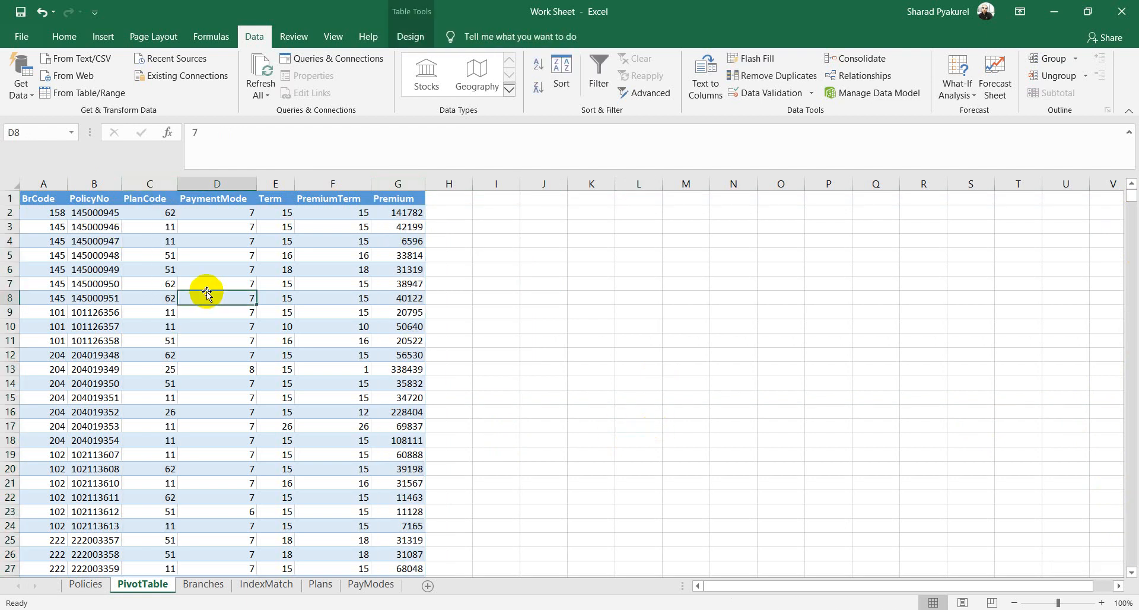
key("ctrl+a")
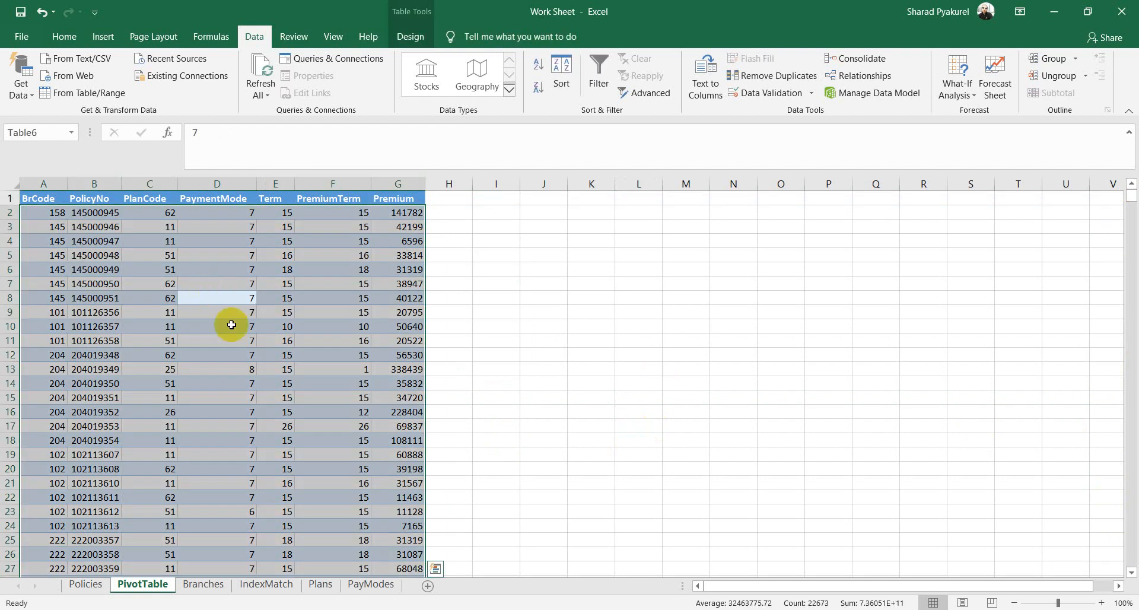
left_click(100, 38)
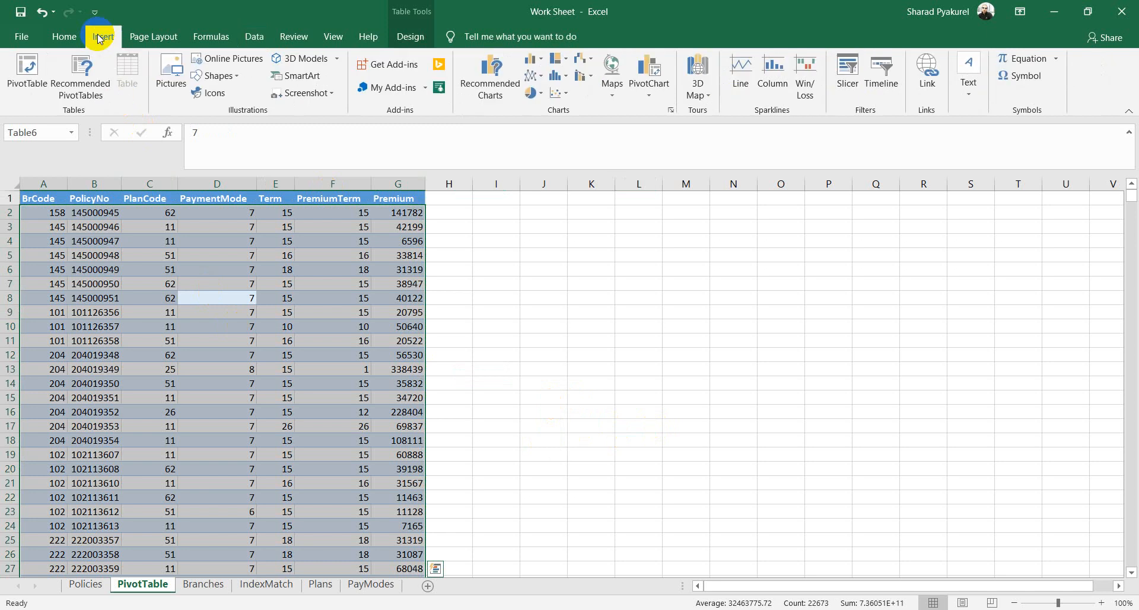
Step: Insert a PivotTable from Table6 placed on a New Worksheet
left_click(26, 80)
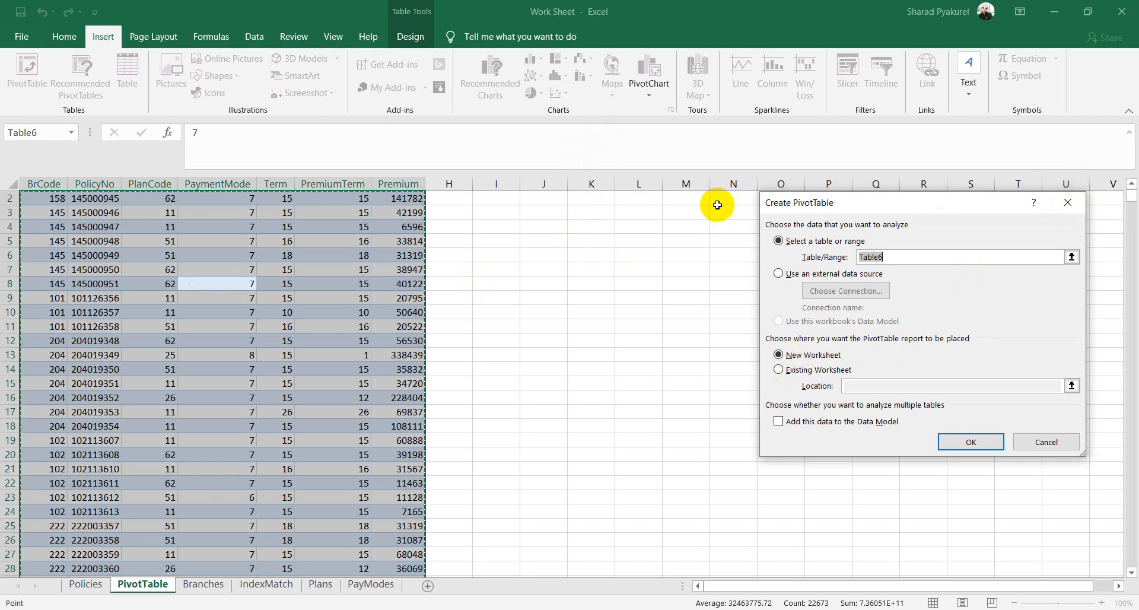
left_click(778, 355)
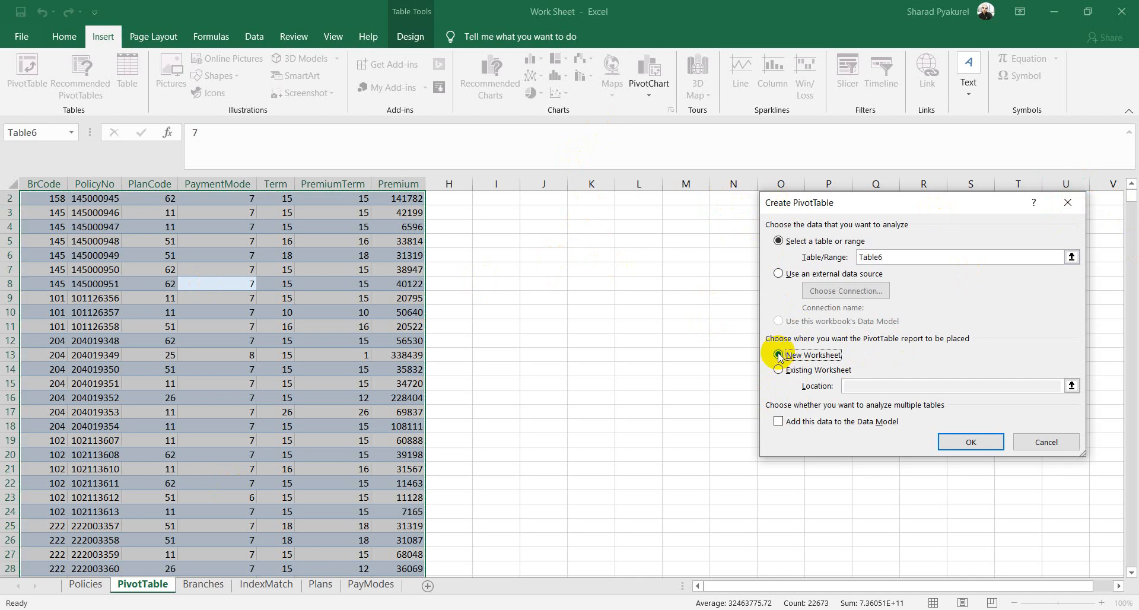
left_click(967, 442)
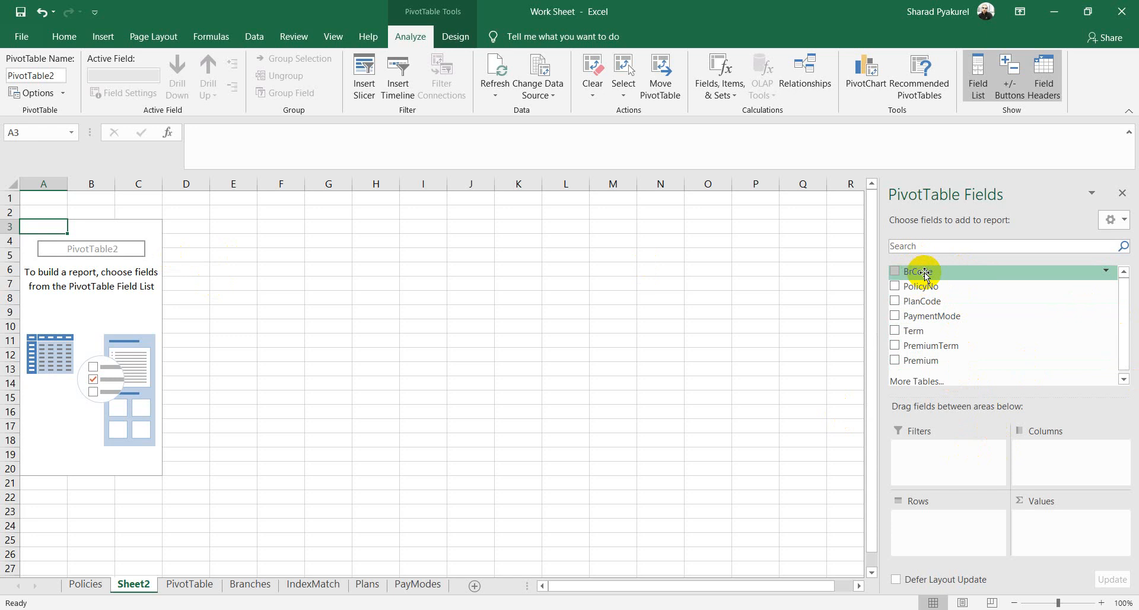
Step: Lay out the pivot with BrCode as filter, PlanCode as rows and PolicyNo as values
left_click_drag(925, 274, 922, 456)
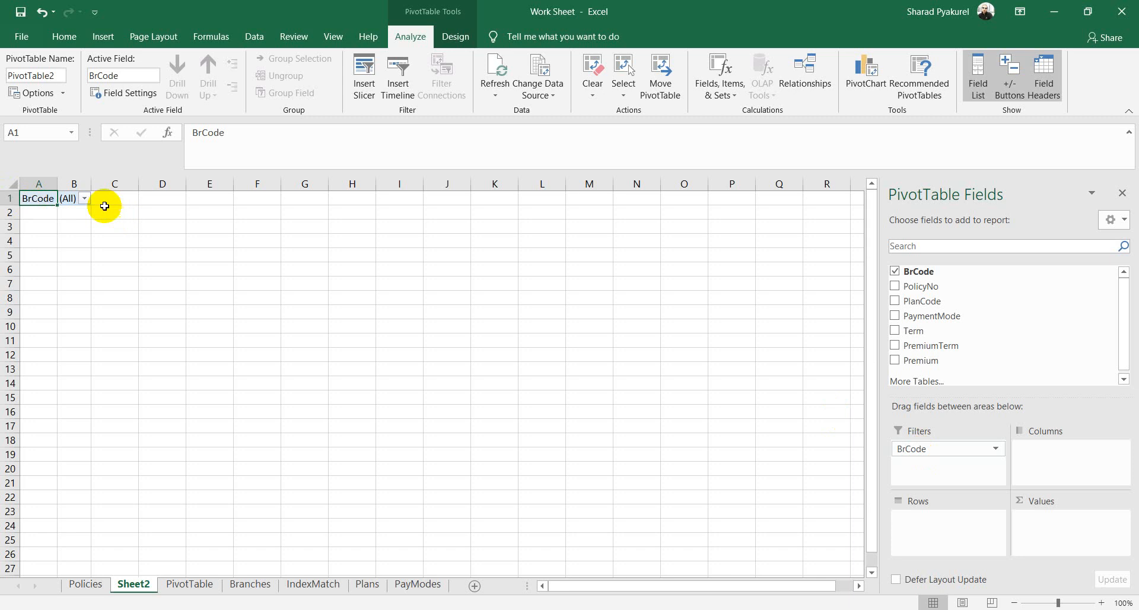
left_click(84, 200)
left_click(84, 200)
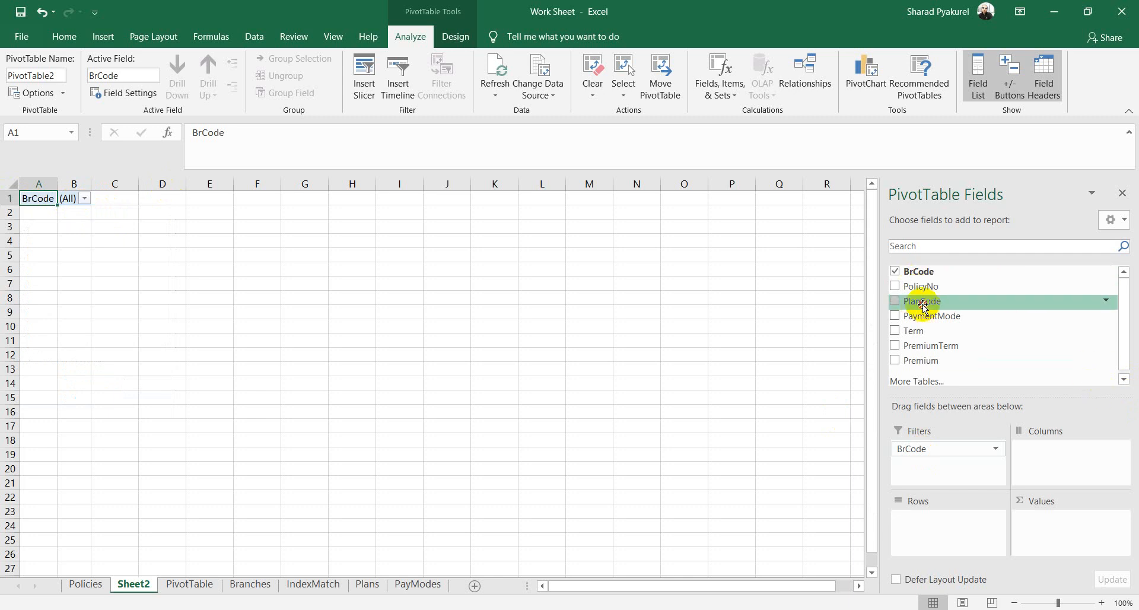
left_click_drag(923, 306, 927, 519)
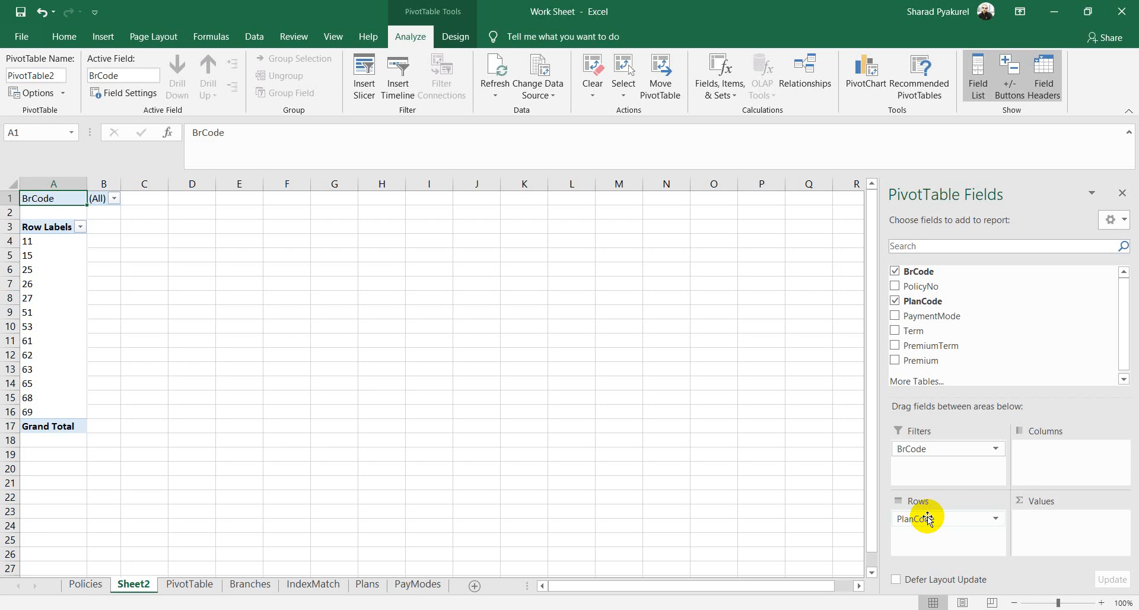
left_click_drag(940, 286, 1059, 526)
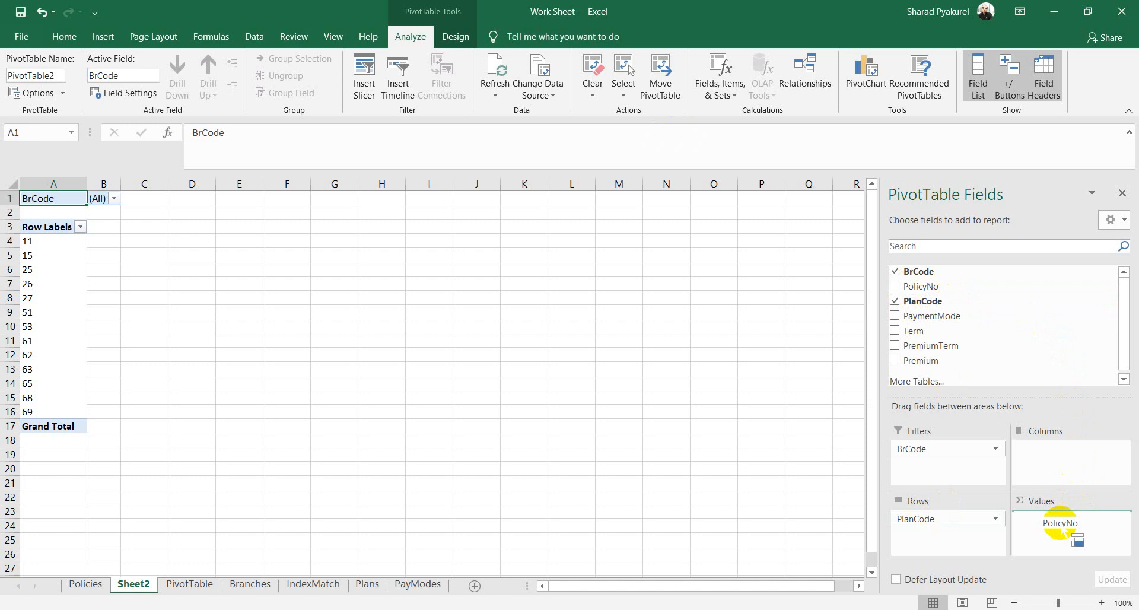
left_click_drag(1060, 526, 1060, 526)
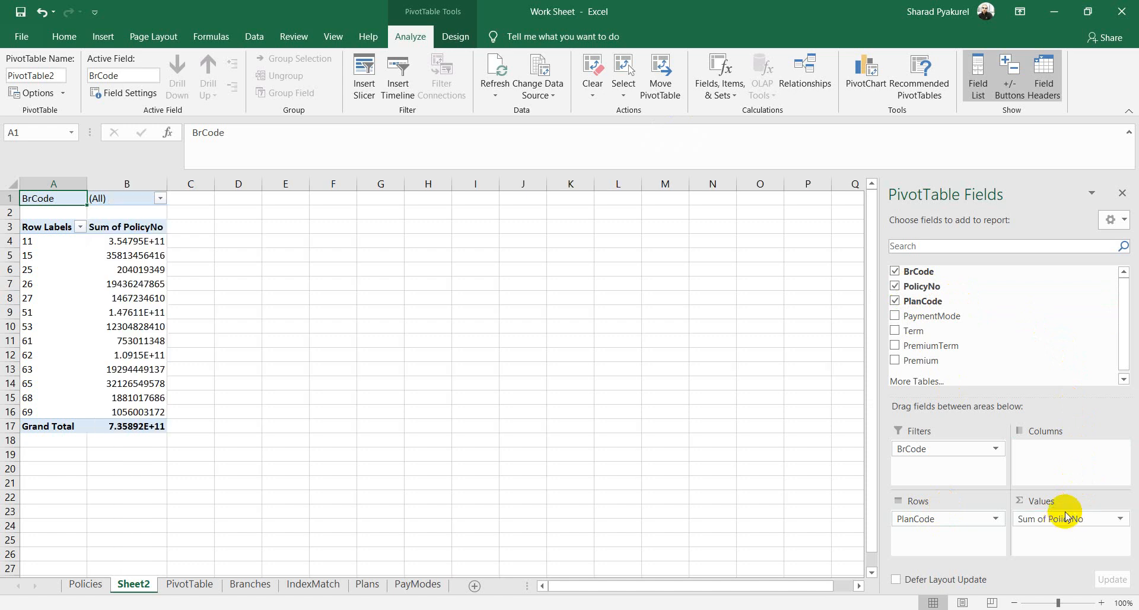
Step: Change the PolicyNo value field to summarize by Count instead of Sum
left_click(1120, 521)
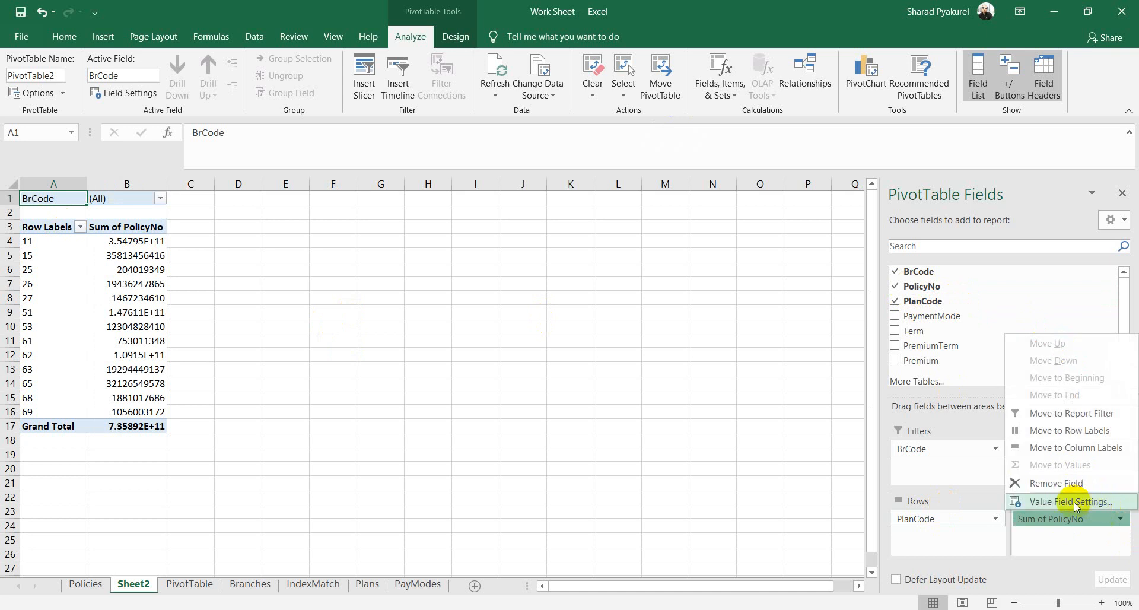
left_click(1098, 539)
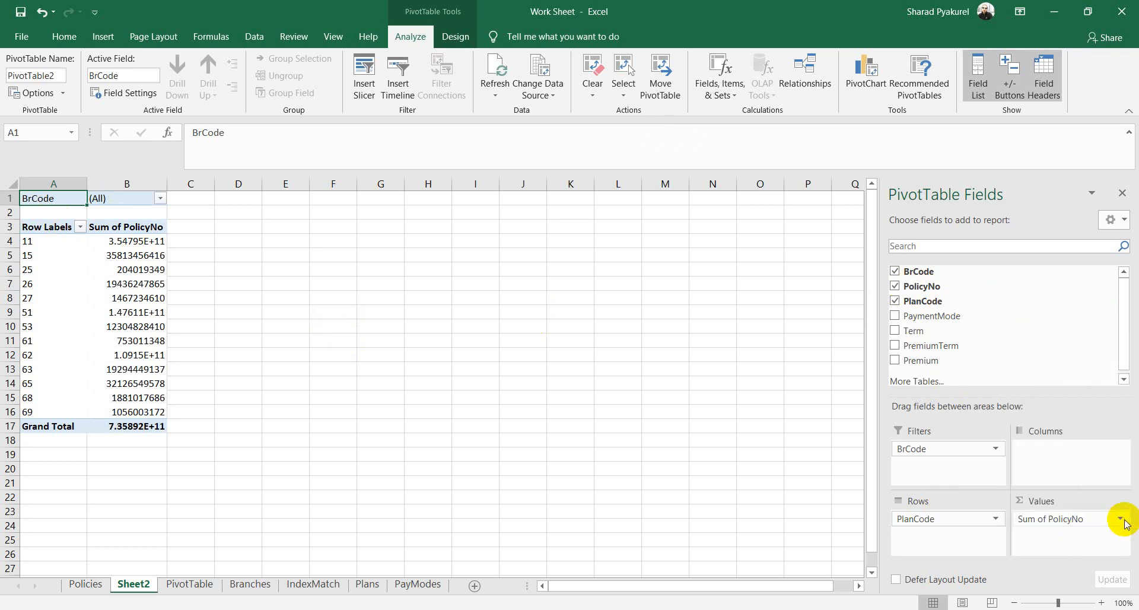
left_click(1123, 520)
left_click(1074, 502)
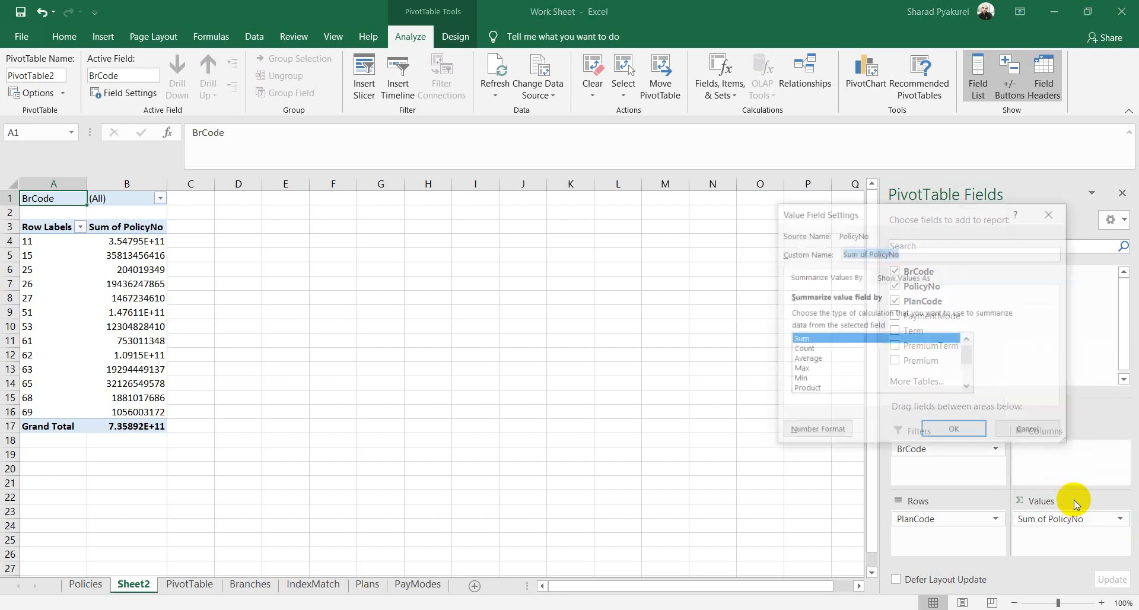
left_click(803, 350)
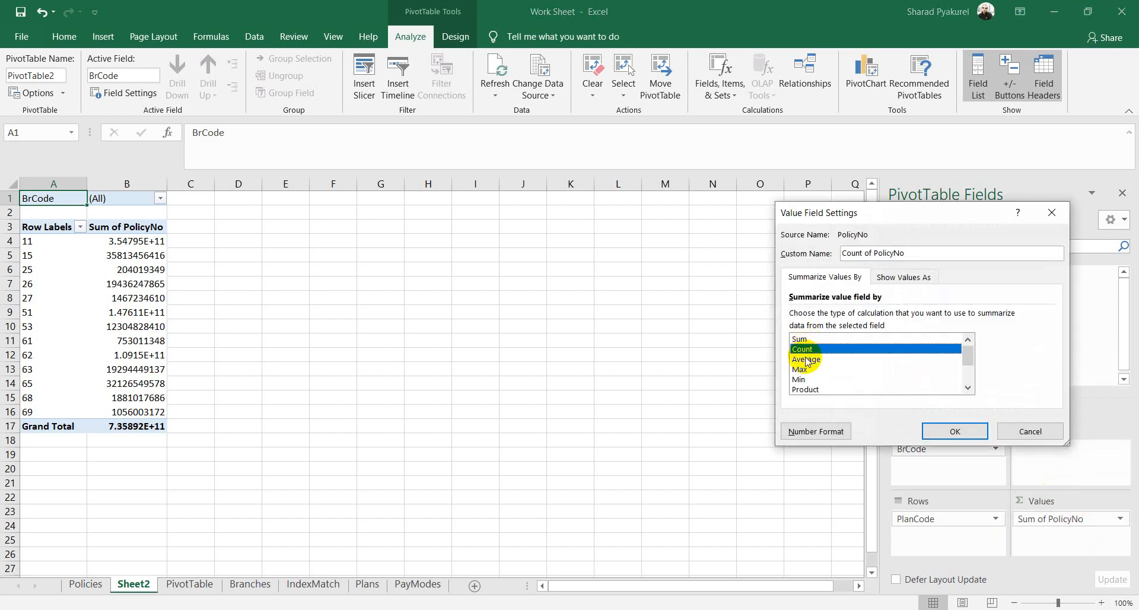
left_click(805, 360)
left_click(806, 370)
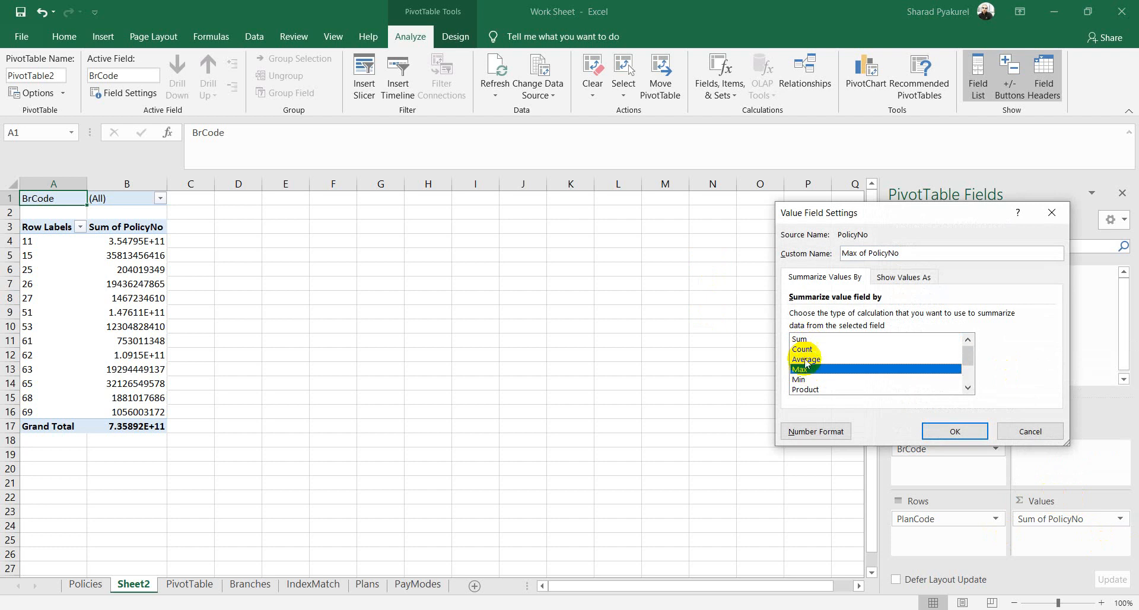
left_click(804, 349)
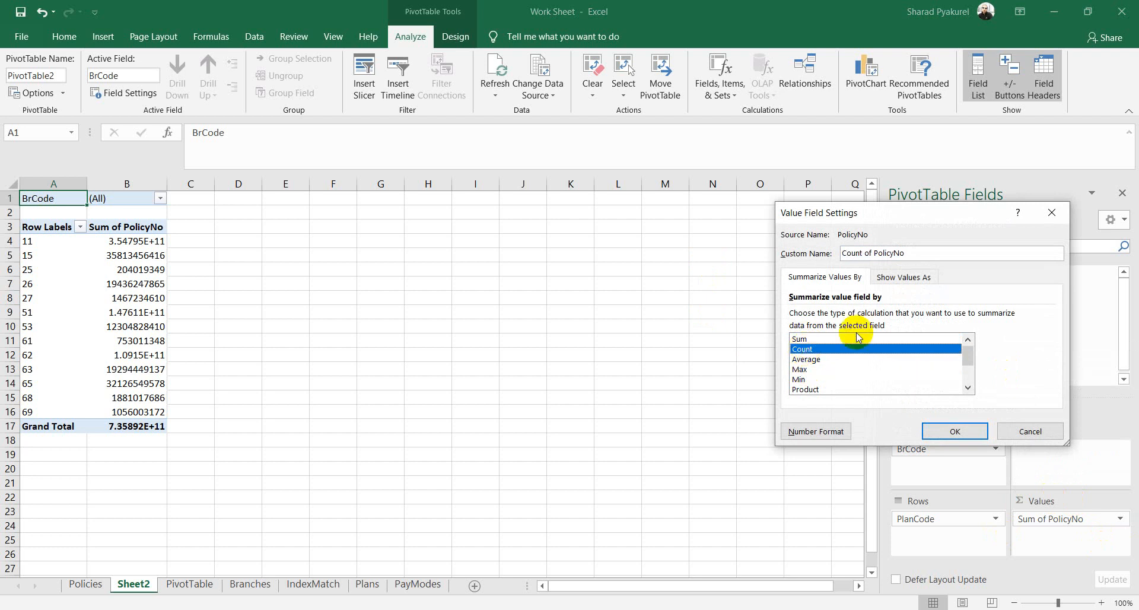
left_click(957, 431)
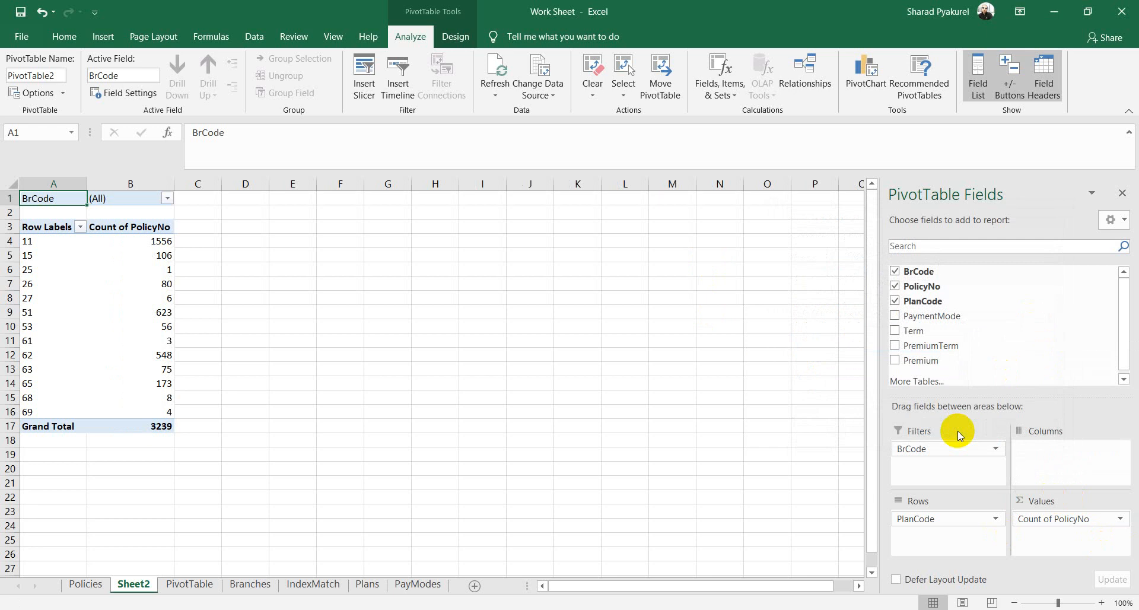
Step: Add Premium to the pivot's Values as Sum of Premium
left_click_drag(920, 360, 1039, 536)
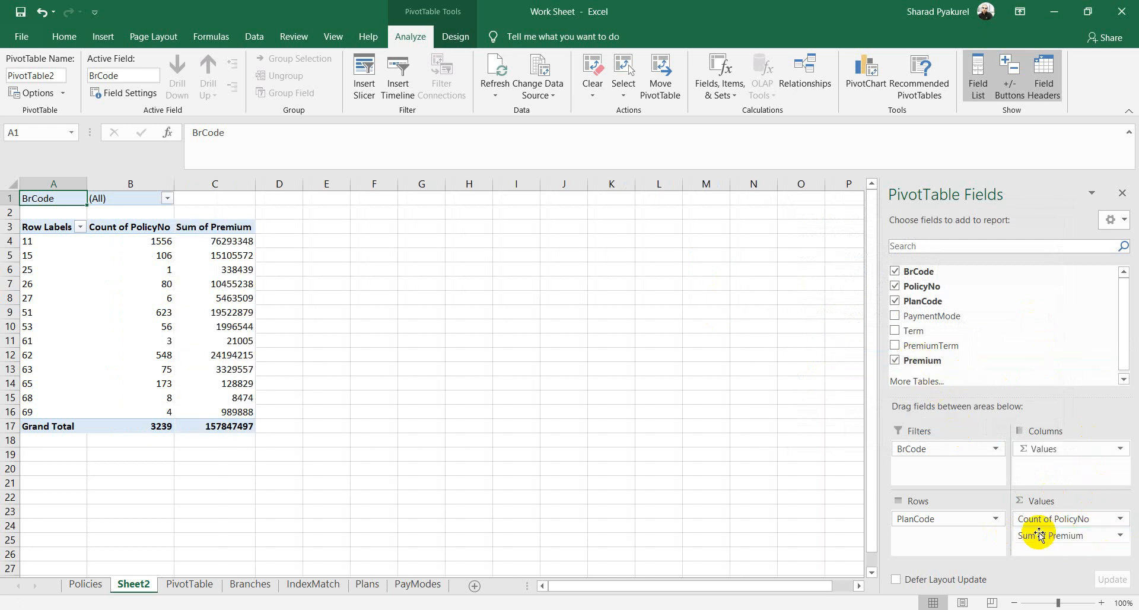
left_click(1121, 536)
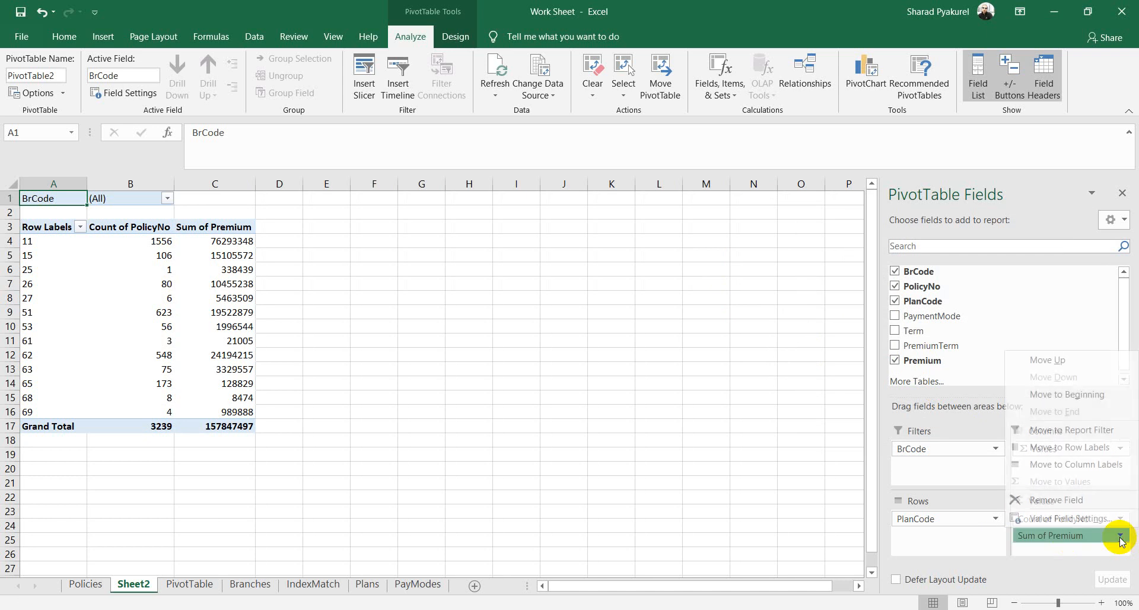
left_click(1121, 538)
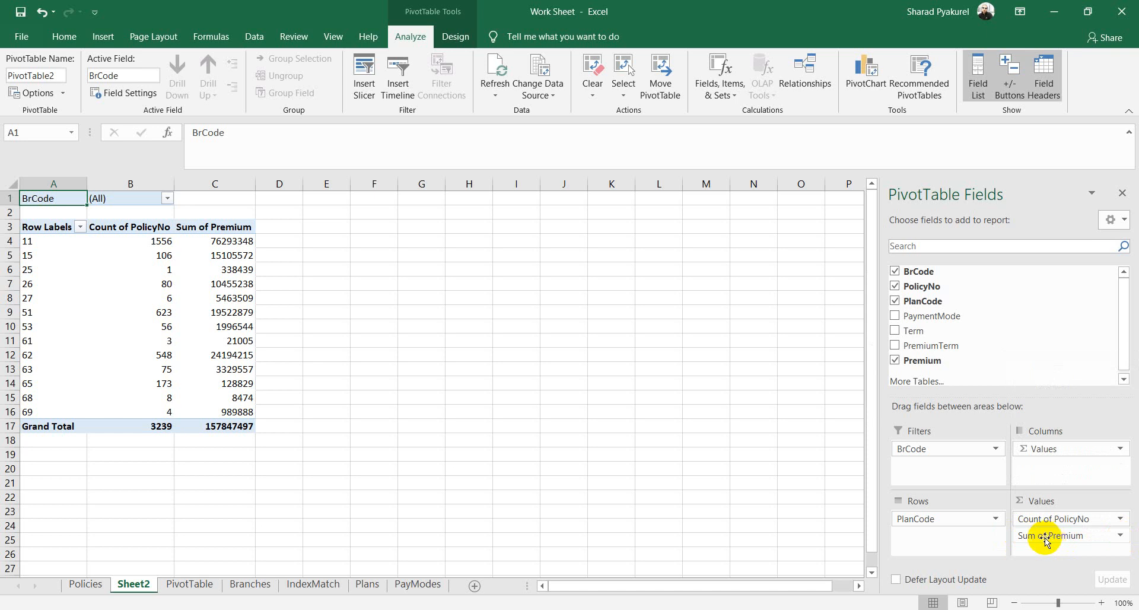
Step: Review the counts and premium totals for plans 11, 15 and the Grand Total
left_click(403, 309)
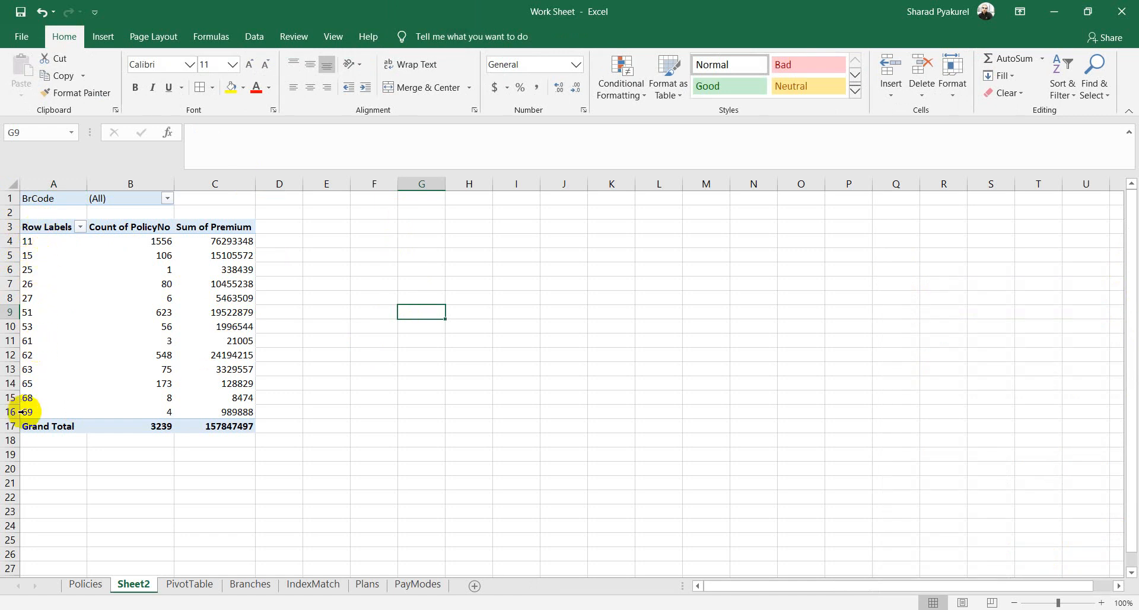
left_click(158, 242)
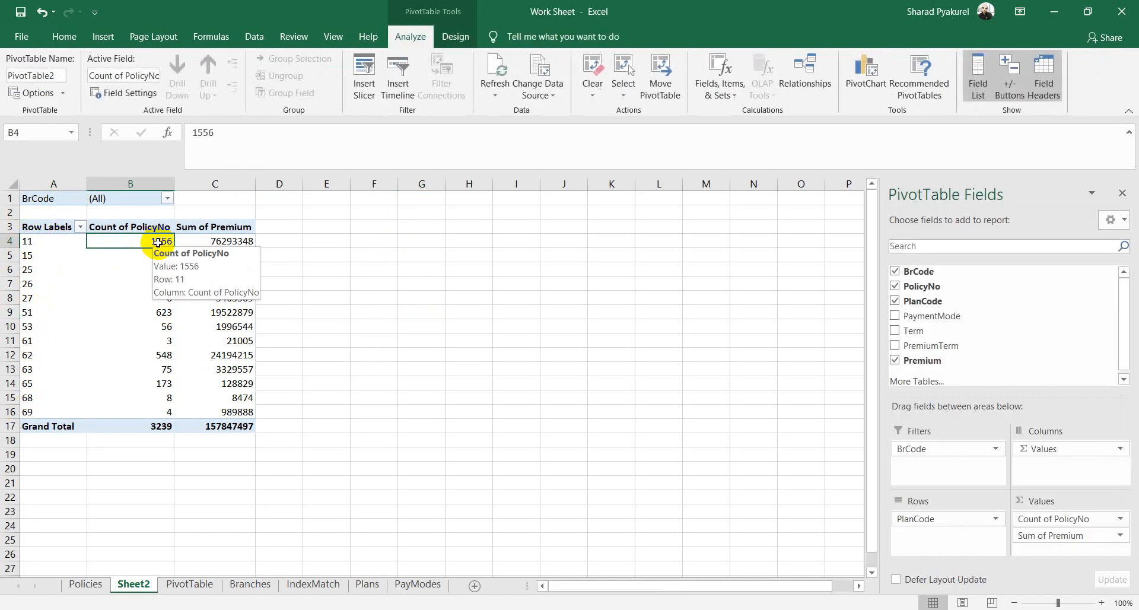
left_click(231, 242)
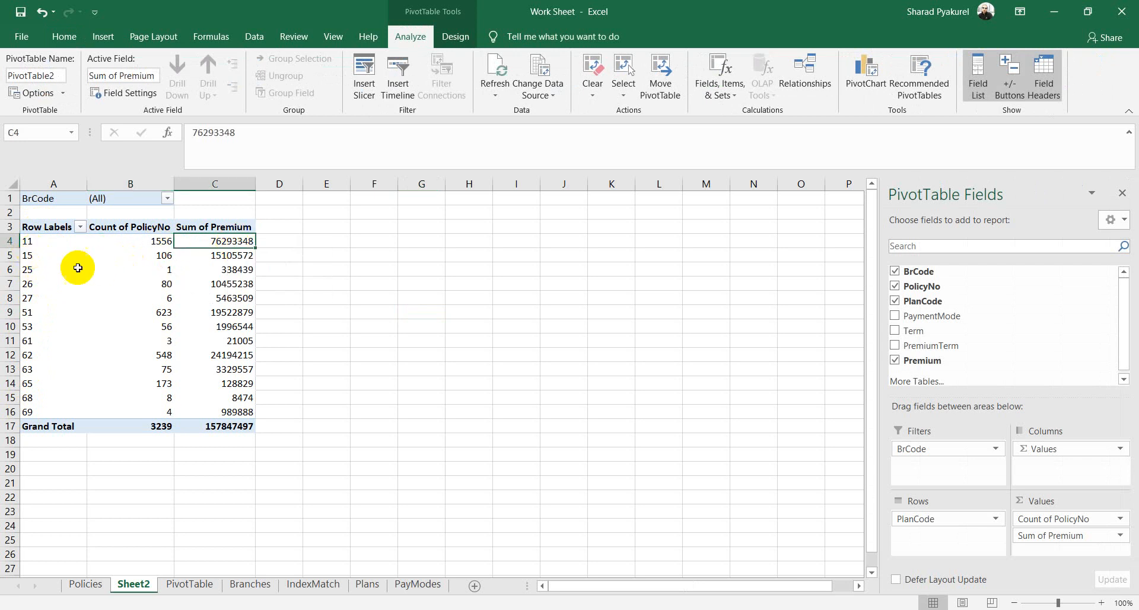
left_click(161, 255)
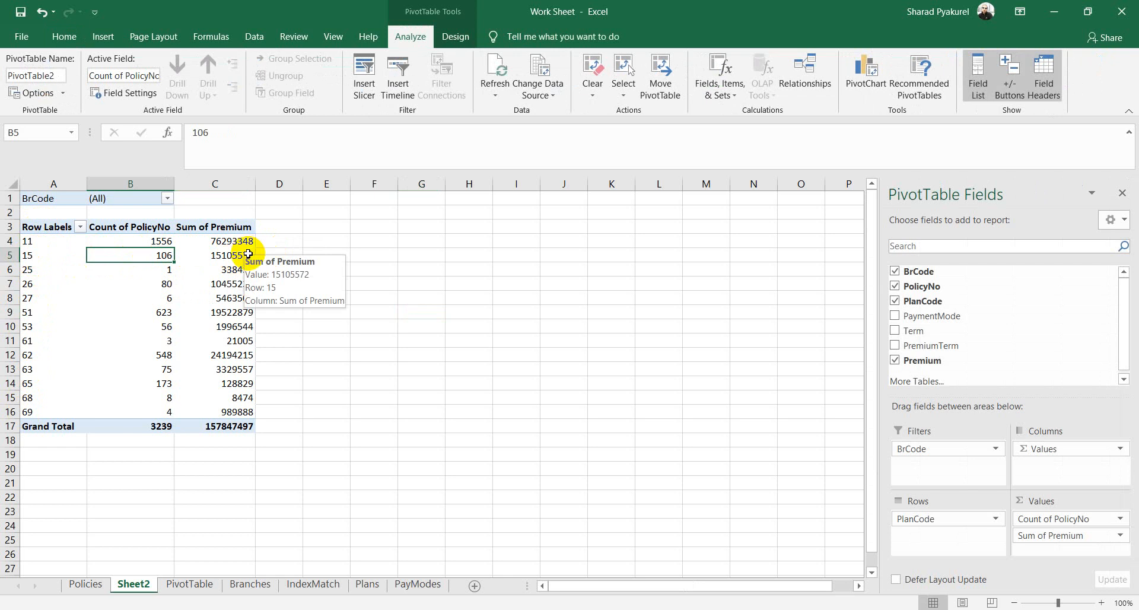
left_click(247, 255)
left_click(49, 426)
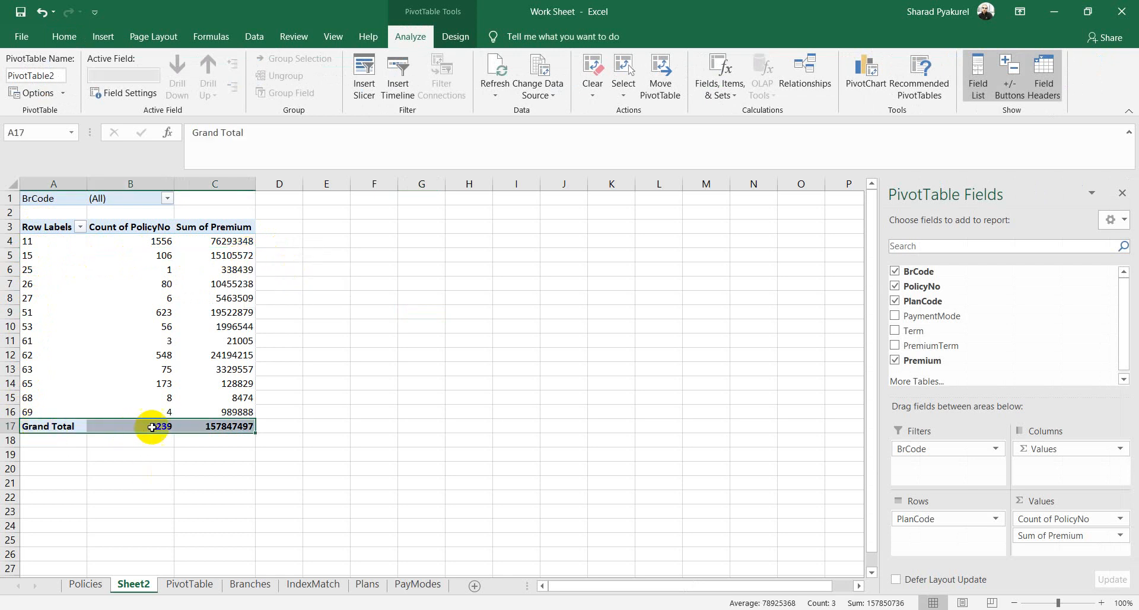
left_click(158, 426)
left_click(222, 426)
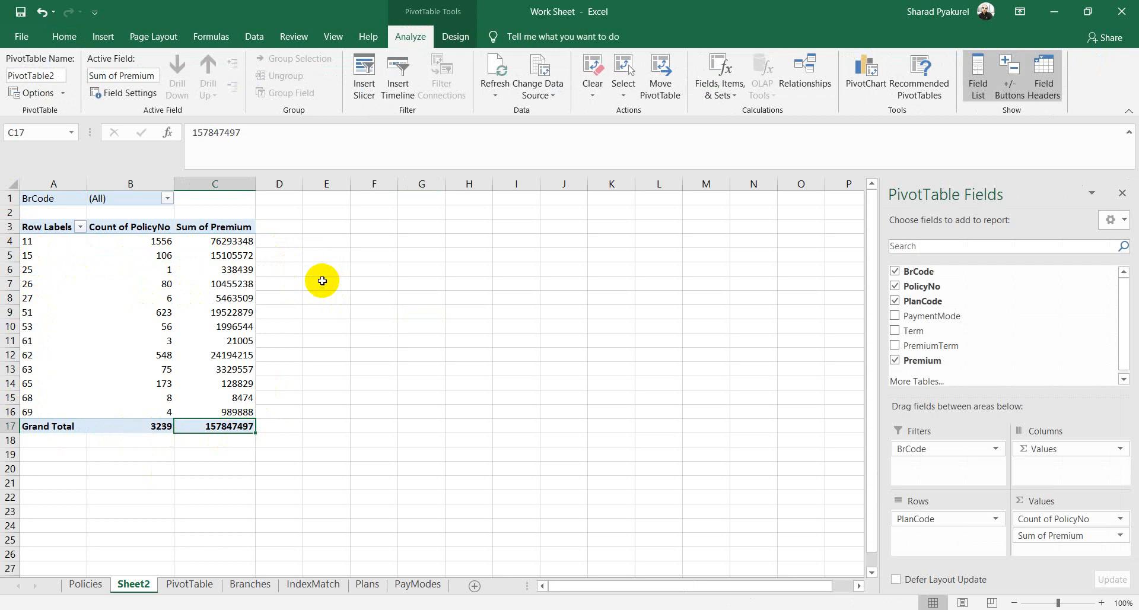
left_click(374, 326)
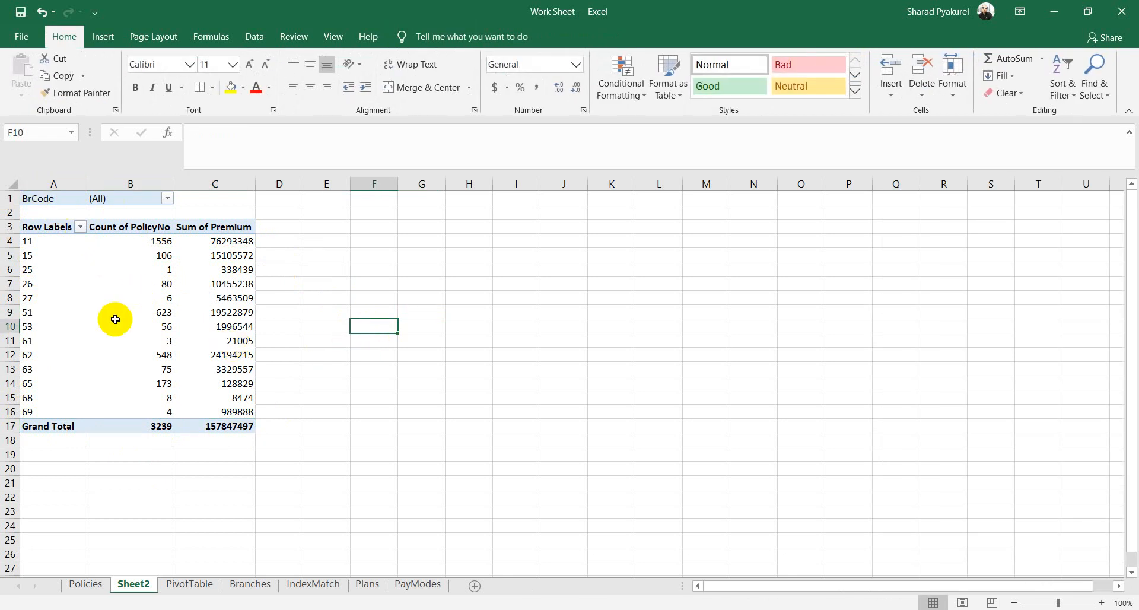
Step: Filter the pivot to branch code 101
left_click(168, 199)
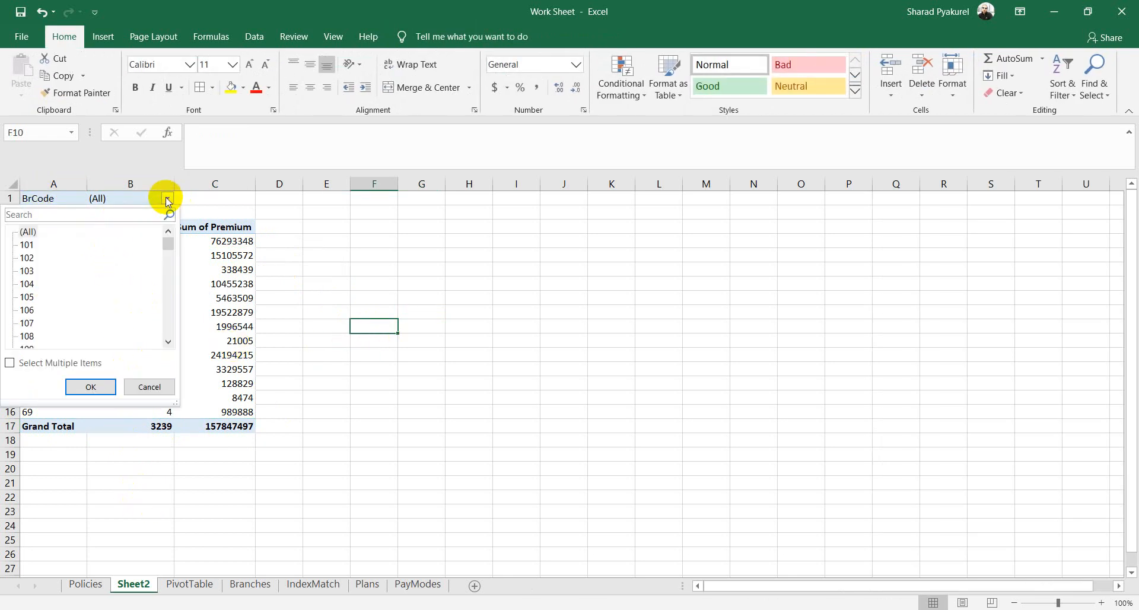
left_click(167, 199)
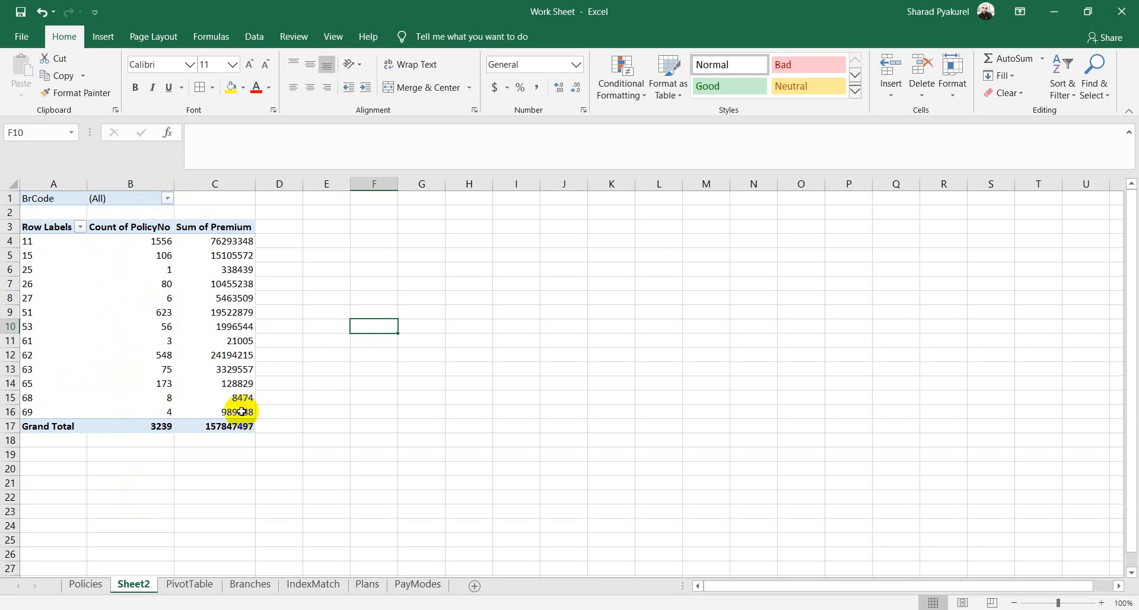
left_click(168, 200)
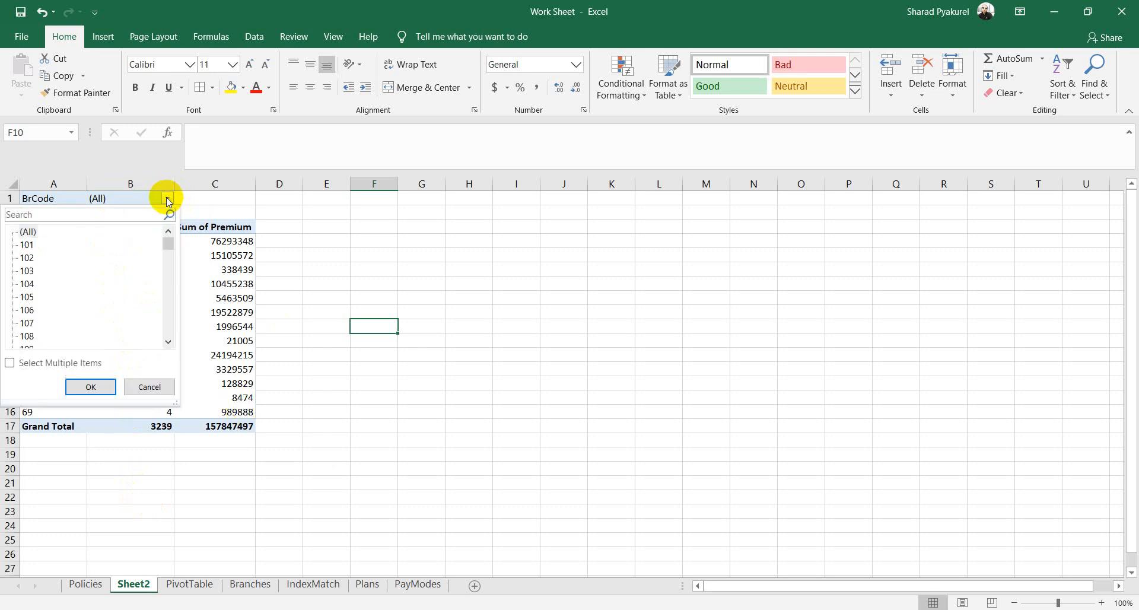
left_click(26, 245)
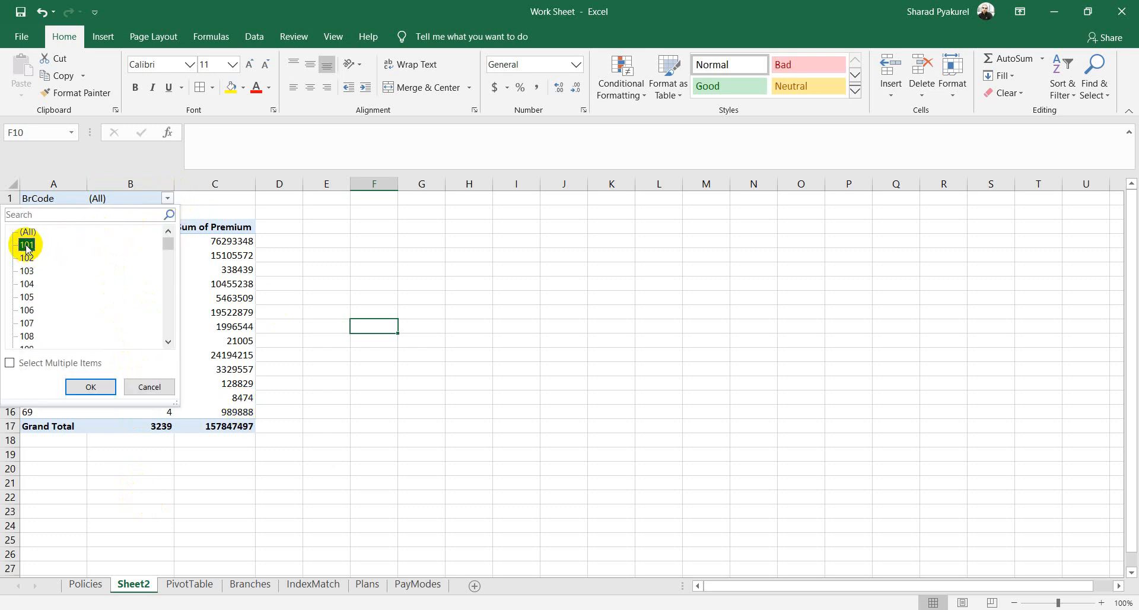
left_click(89, 387)
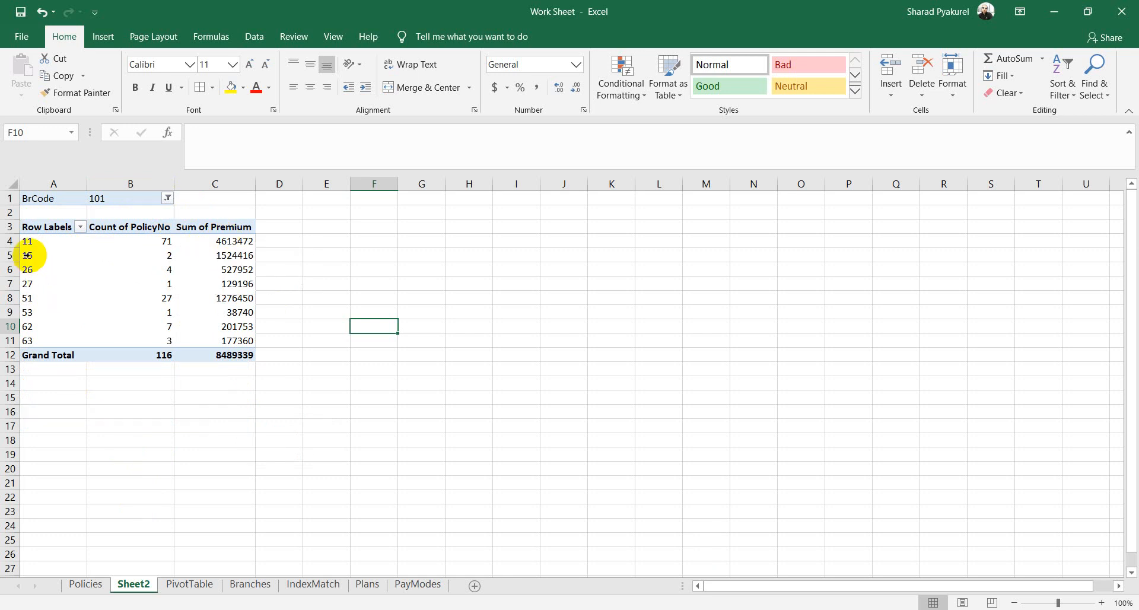
Step: Check plan 15's figures, then switch the BrCode filter to 108
left_click(163, 255)
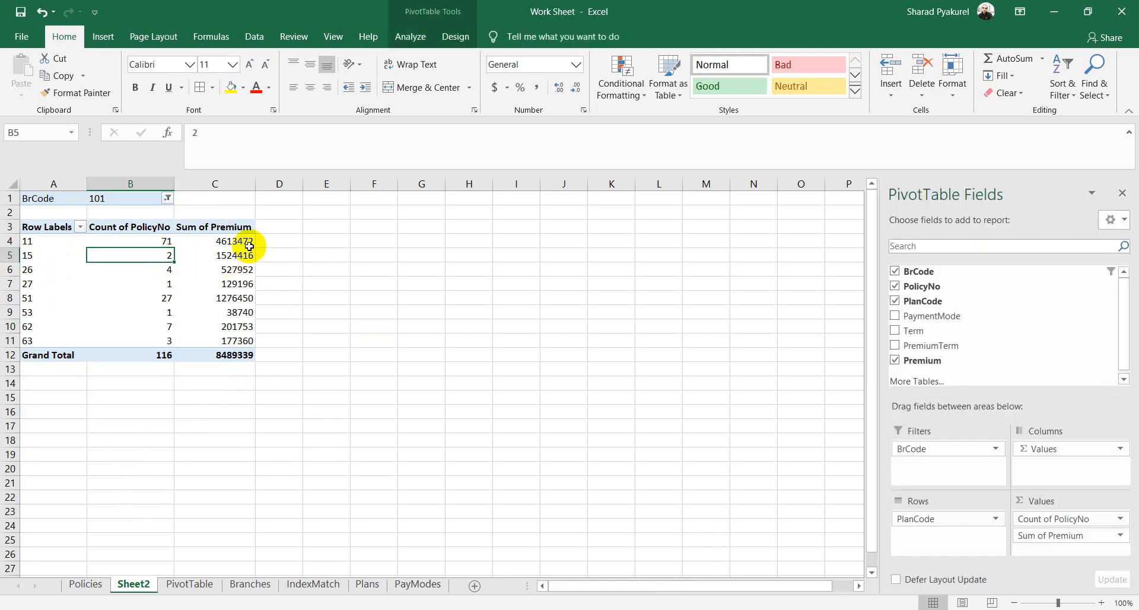
left_click(228, 255)
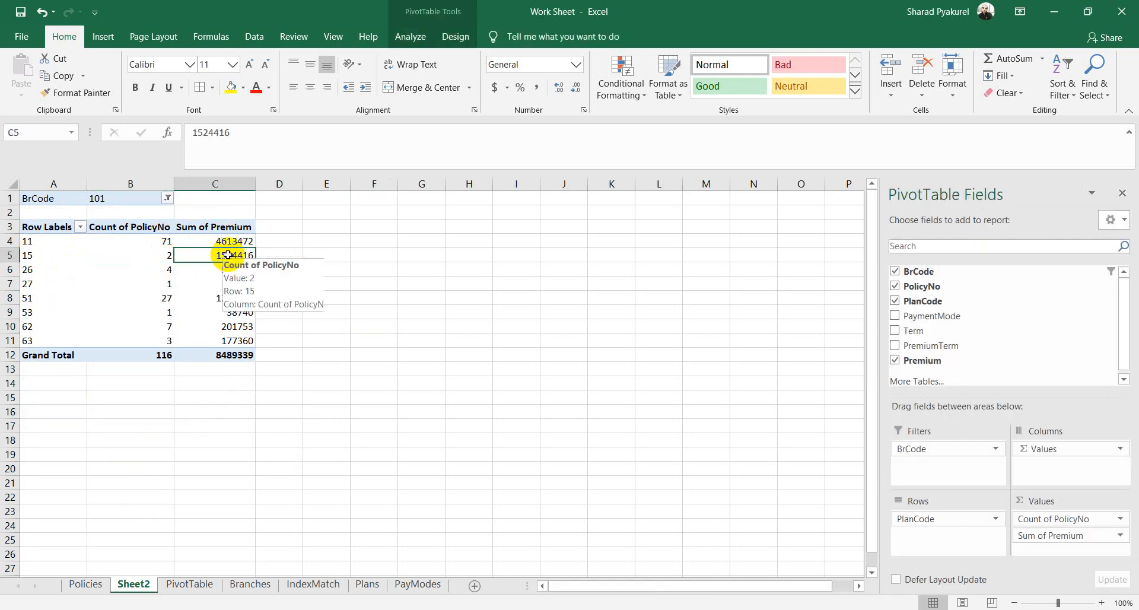
left_click(168, 198)
left_click(28, 336)
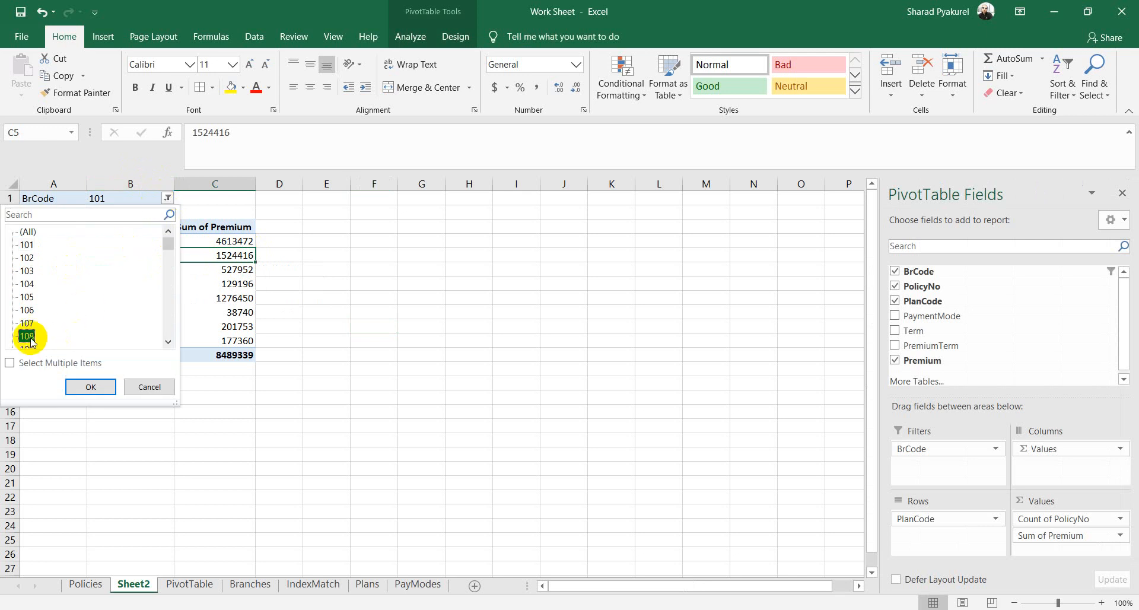
left_click(92, 386)
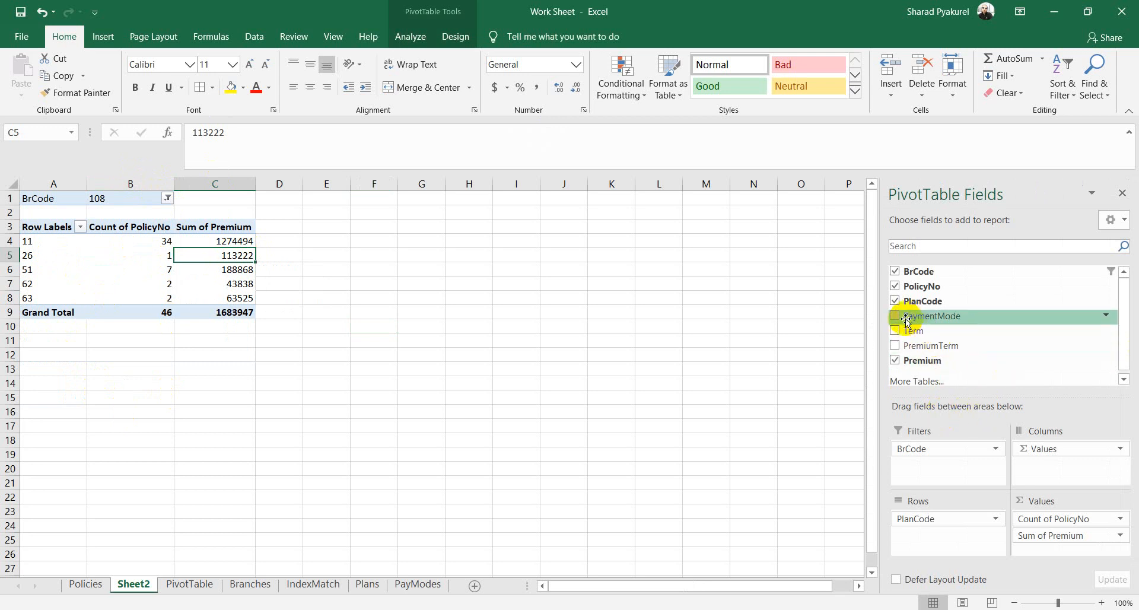
Step: Add PaymentMode as a second row field and reset the BrCode filter to (All)
left_click_drag(913, 323, 926, 537)
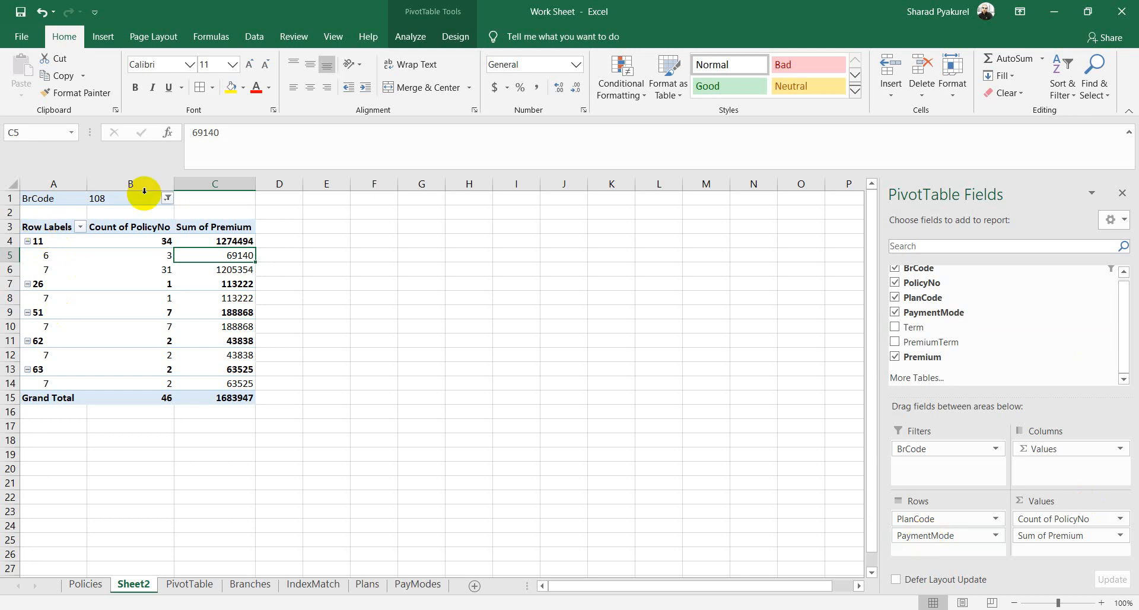
left_click(168, 199)
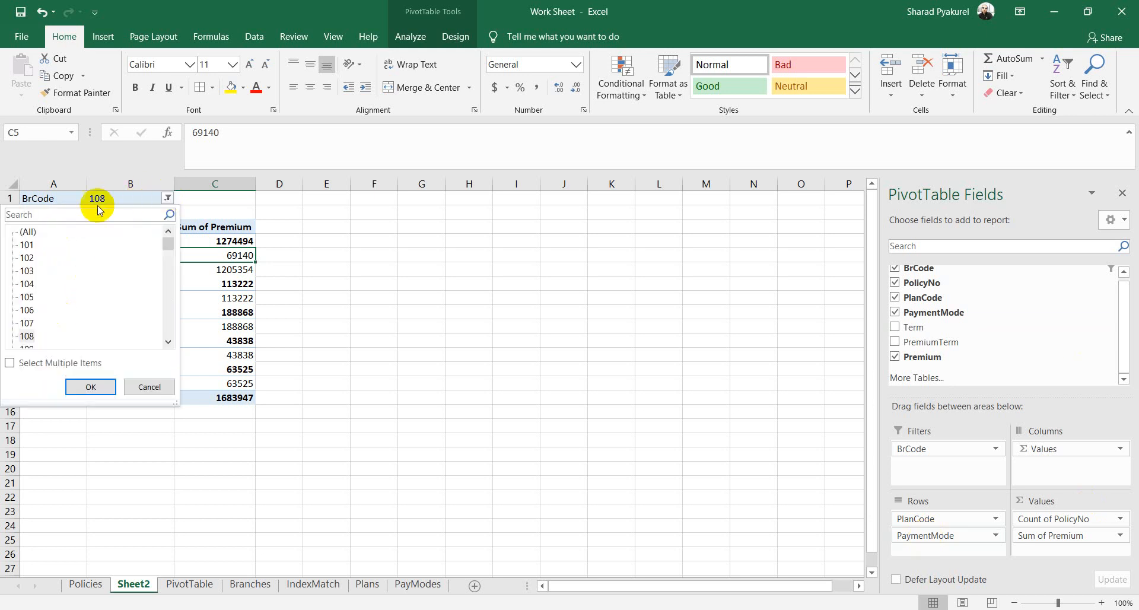
left_click(28, 232)
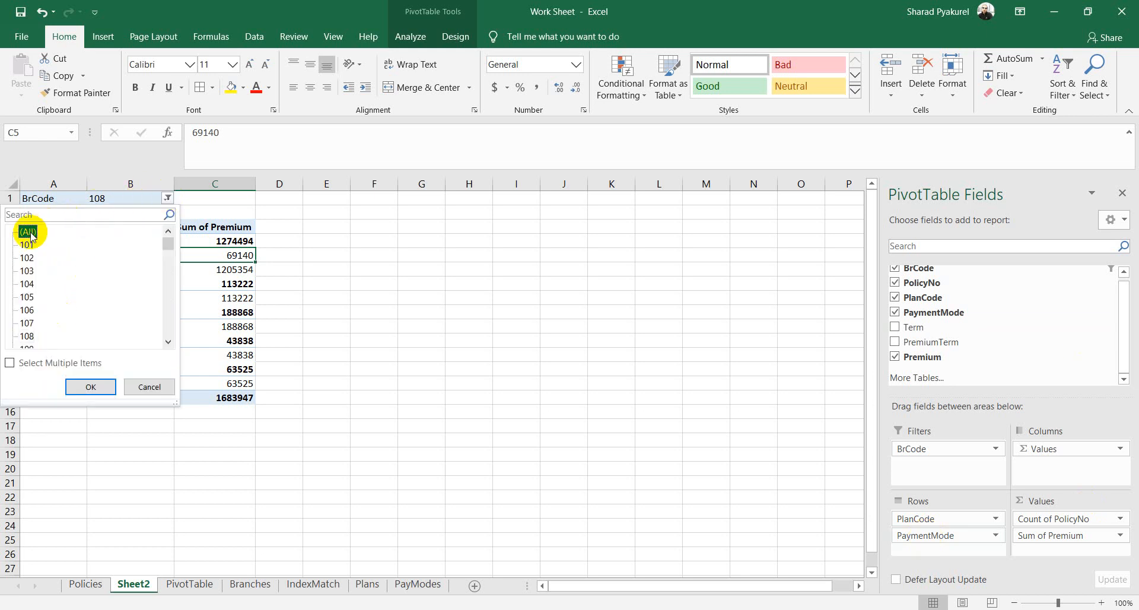
left_click(91, 386)
scroll(438, 428, "down", 1)
scroll(401, 420, "up", 1)
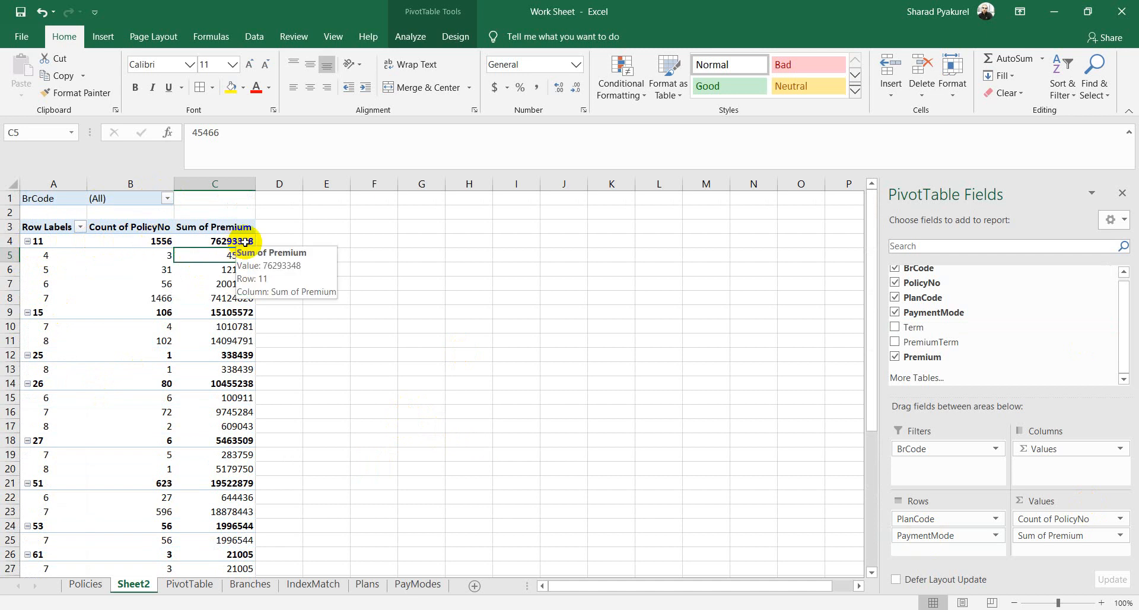
Step: Review plan 11's payment mode rows 4, 5, 6 and 7 with their counts and premiums
left_click(45, 257)
left_click(152, 255)
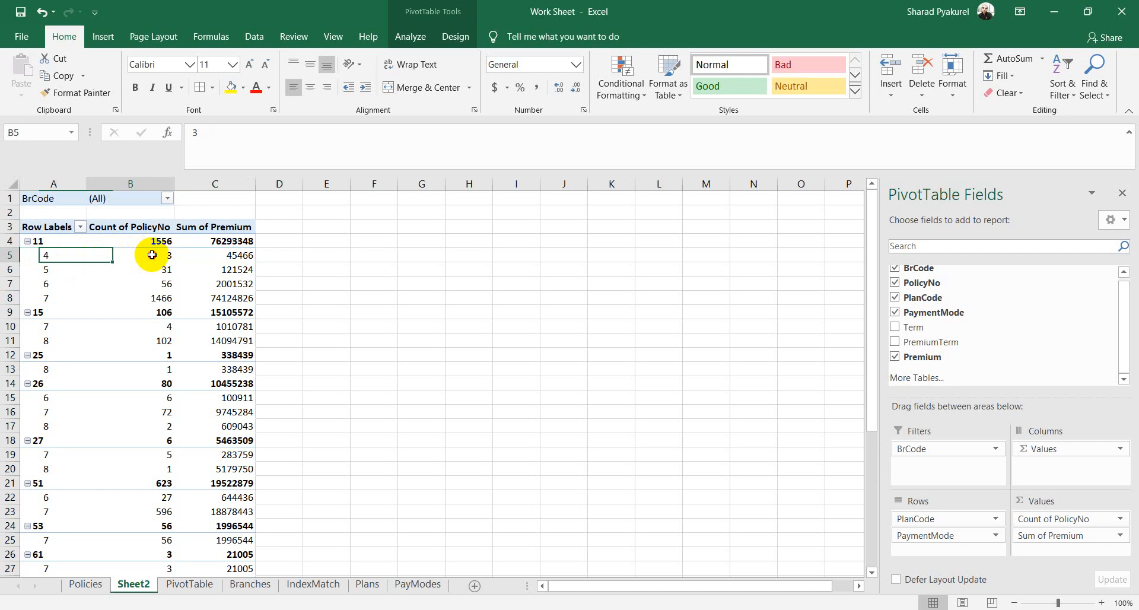
left_click(236, 255)
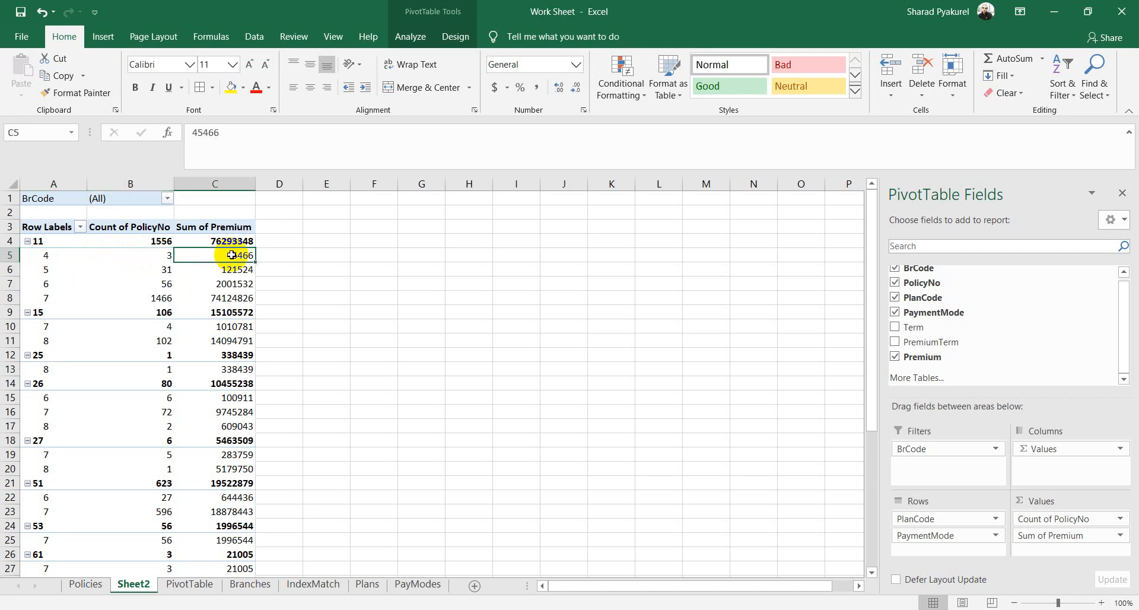
left_click(40, 271)
left_click(163, 270)
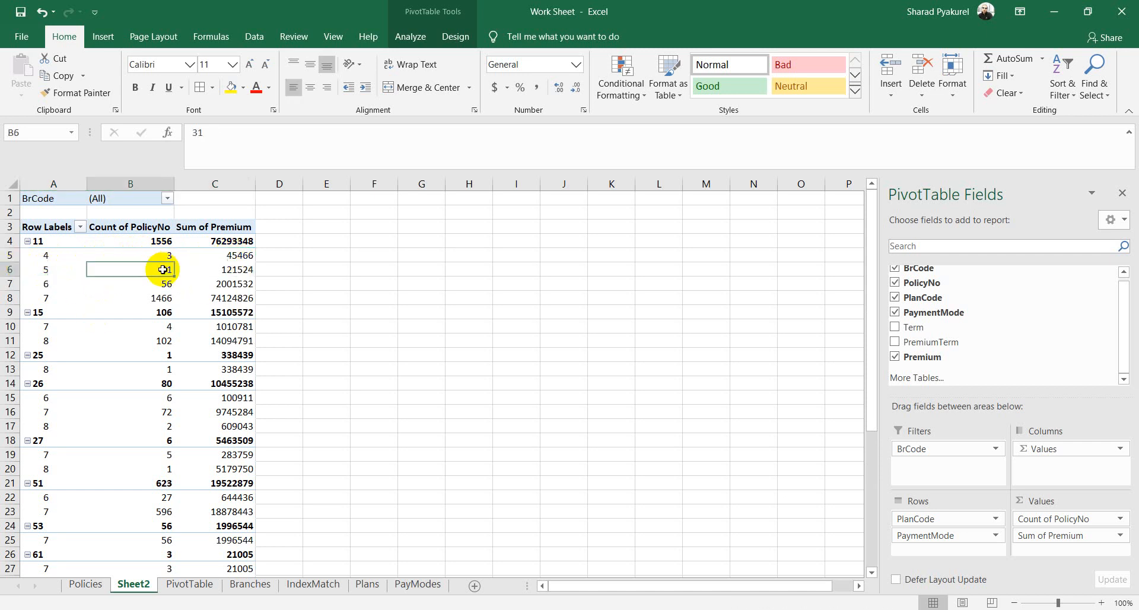
left_click(44, 284)
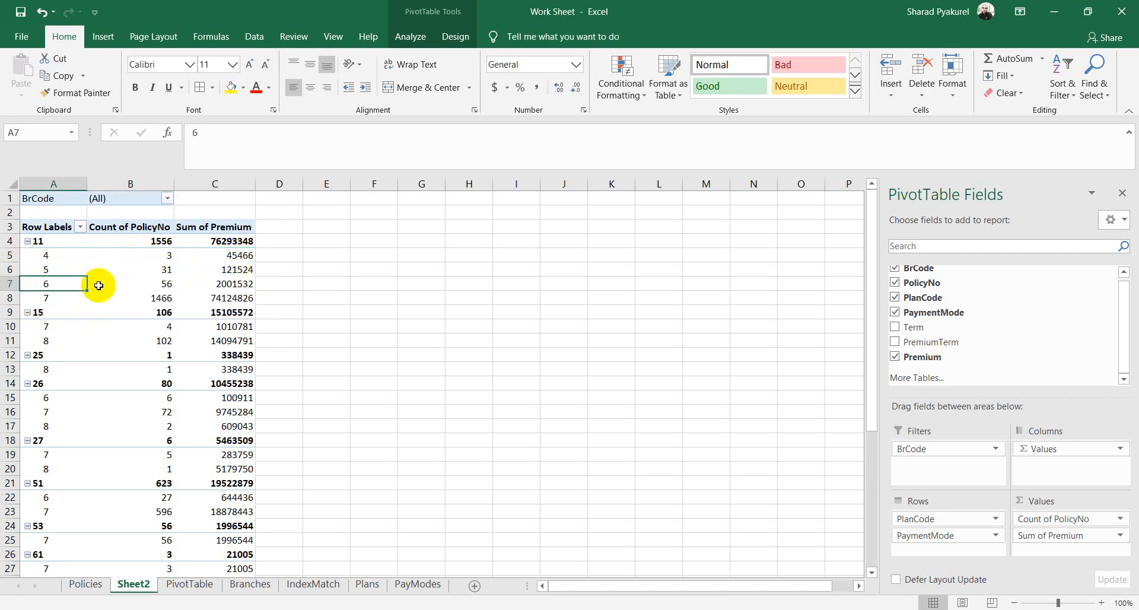
left_click(147, 283)
left_click(237, 284)
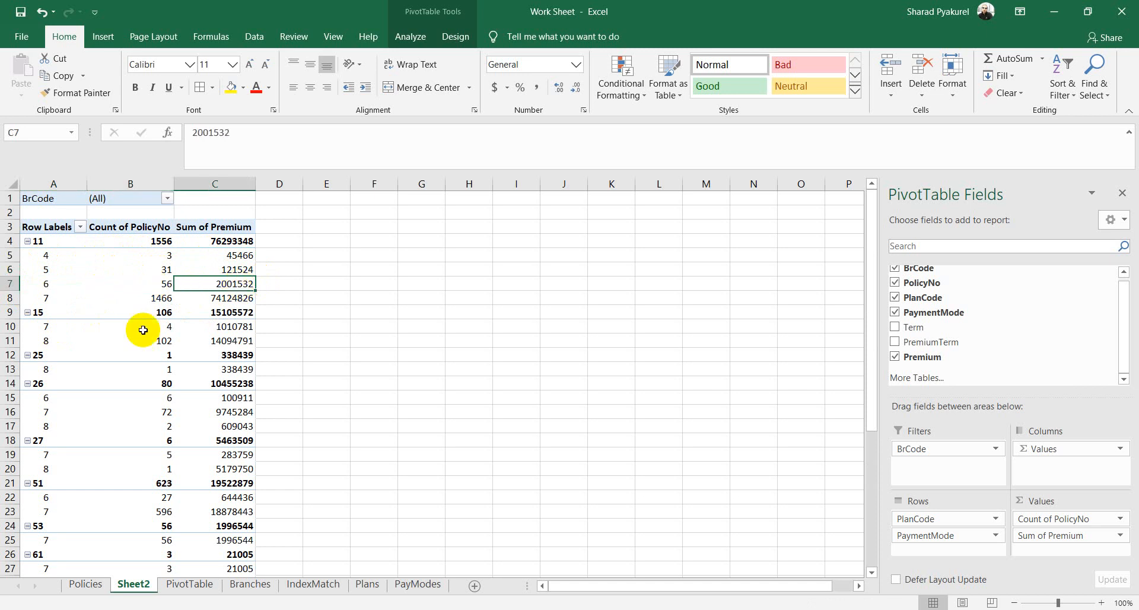
left_click(39, 301)
left_click(49, 290)
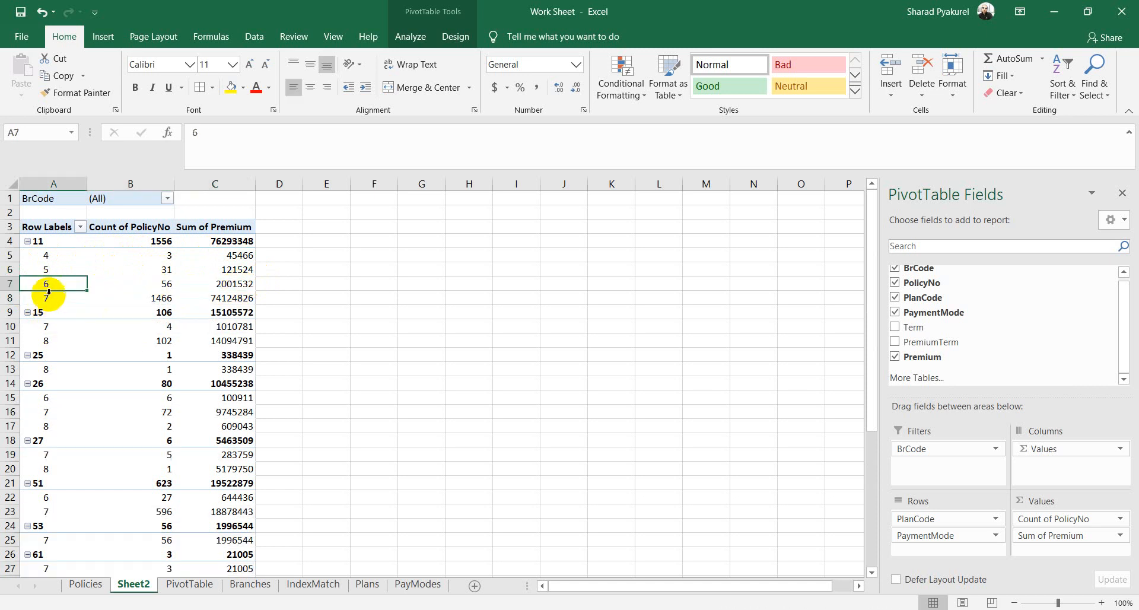
left_click(46, 300)
left_click(159, 296)
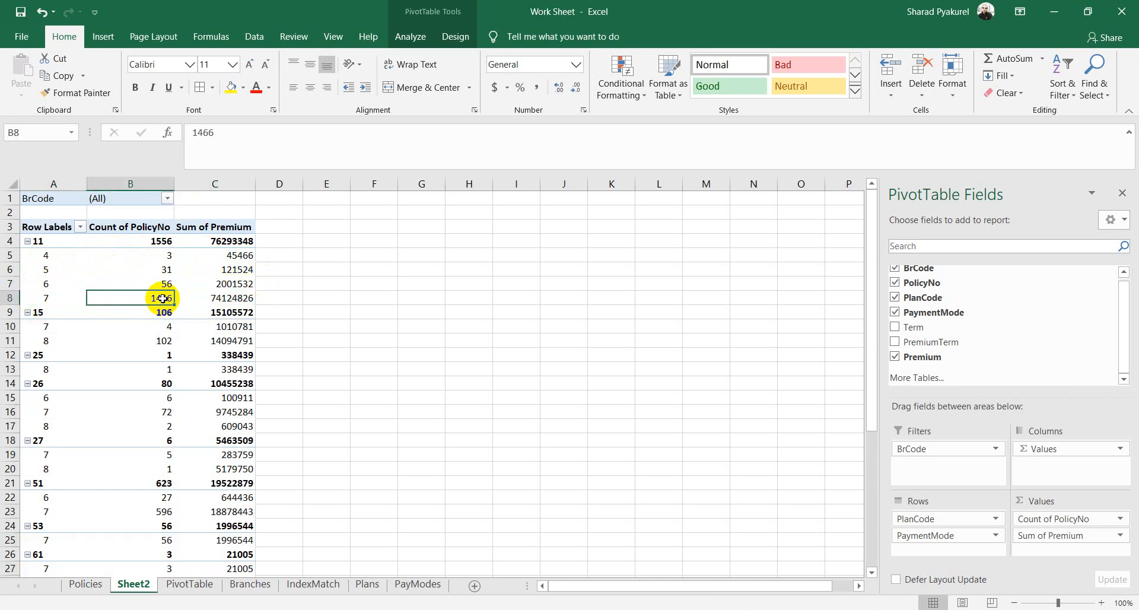
left_click(237, 298)
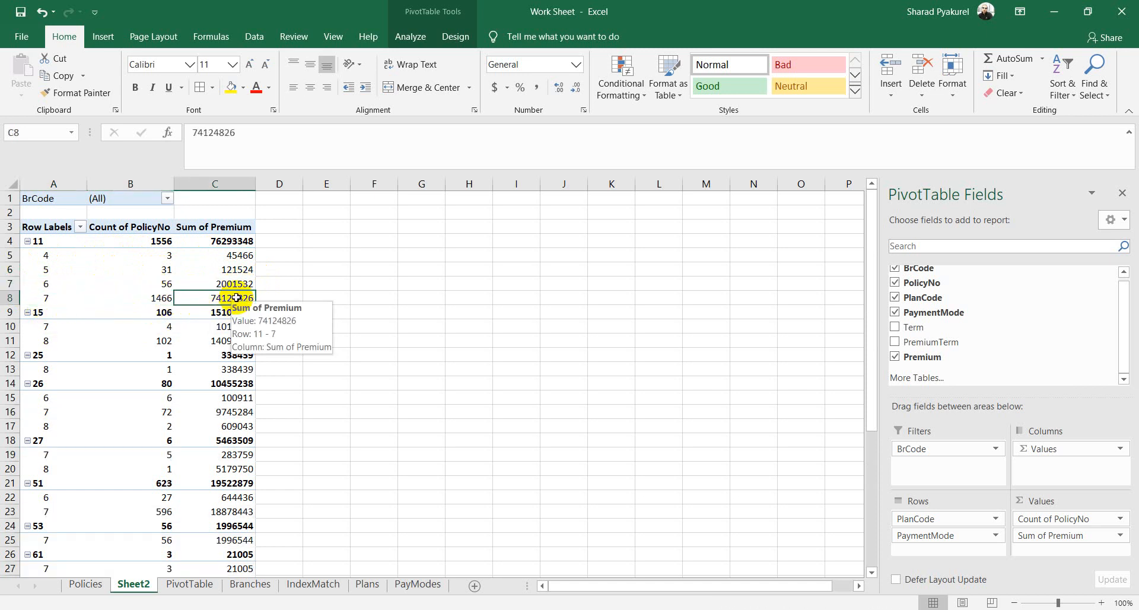
Step: Collapse plans 11, 15 and 25 down to their summary rows
left_click(27, 242)
left_click(31, 256)
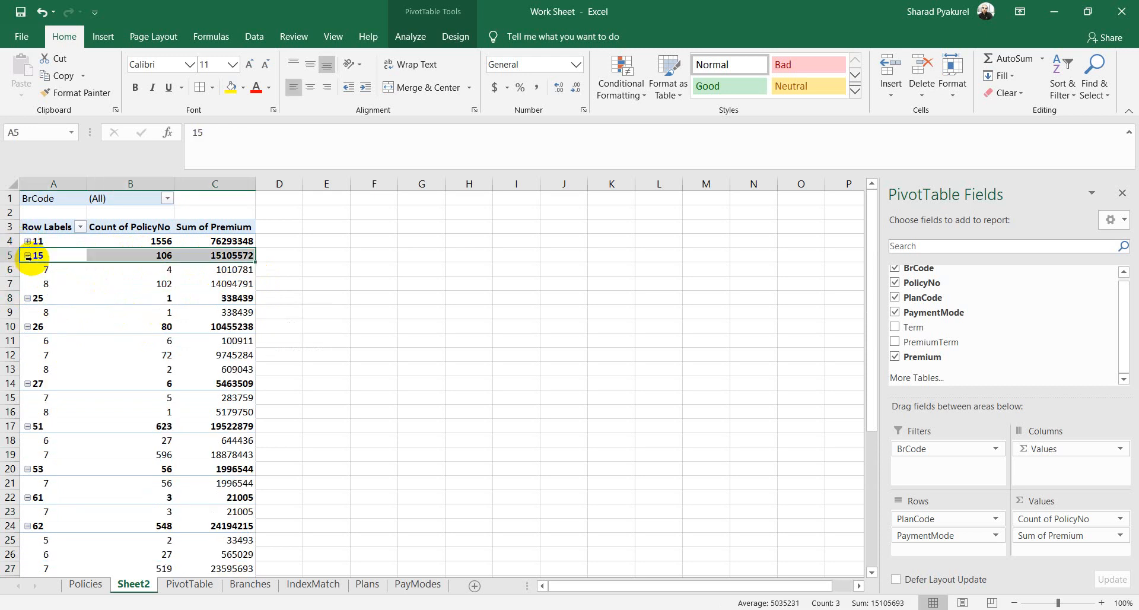
left_click(28, 256)
left_click(28, 270)
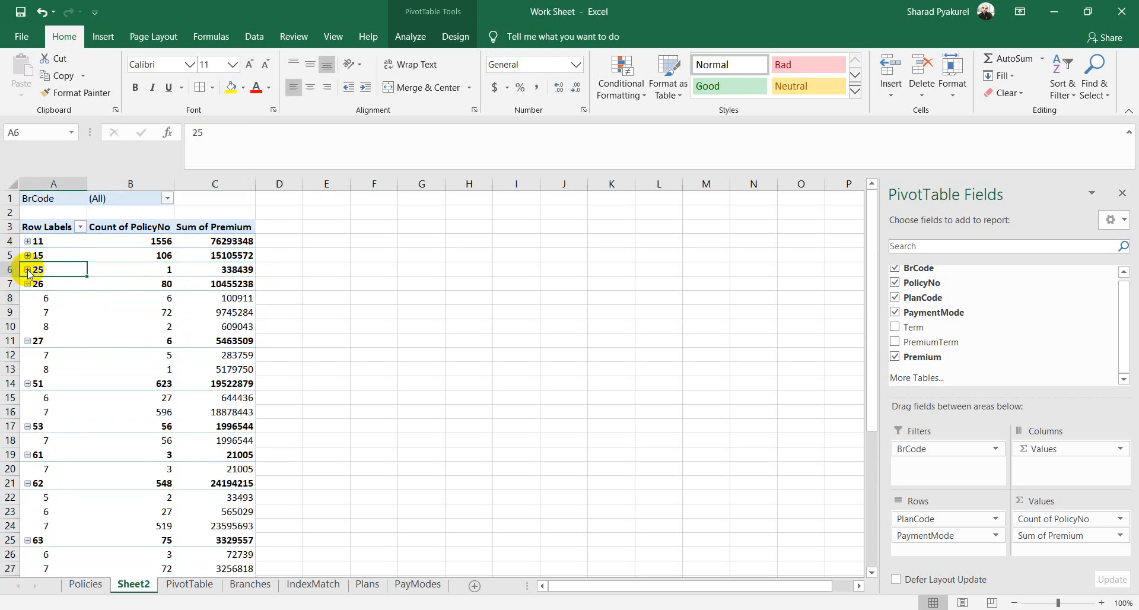
Step: Move PaymentMode to Filters and place BrCode above PlanCode in Rows
left_click(895, 312)
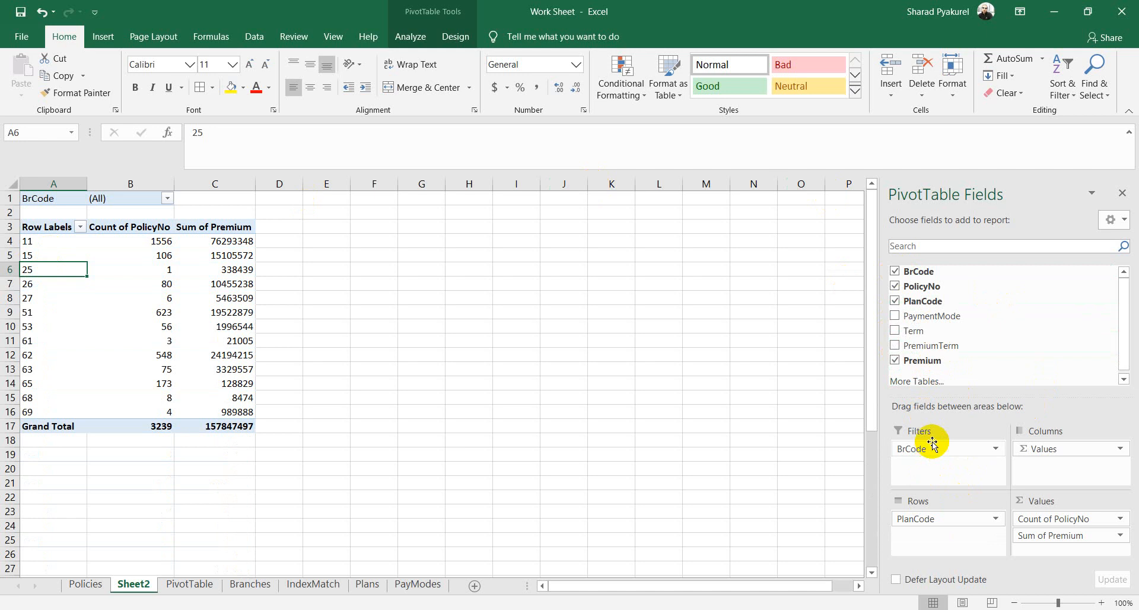
left_click_drag(930, 449, 911, 516)
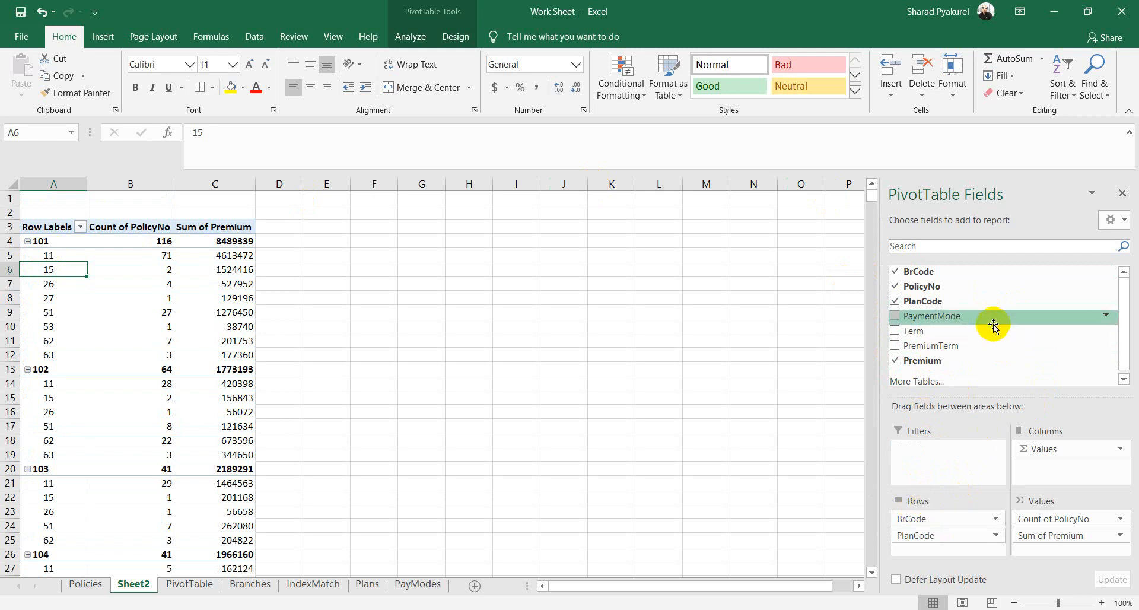
left_click_drag(935, 315, 932, 451)
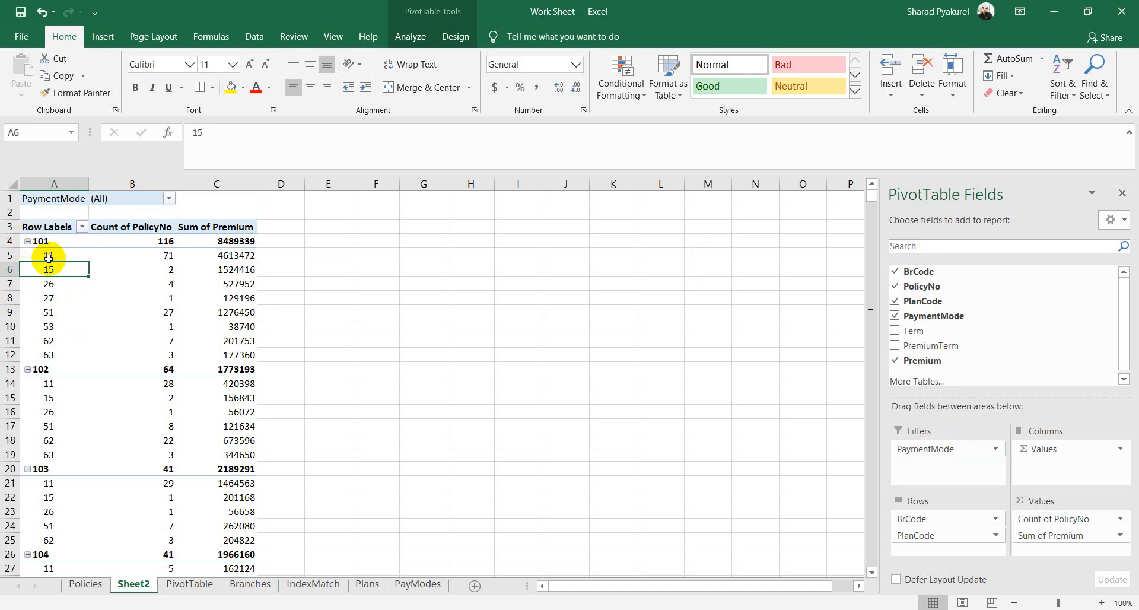
Step: Review branch 101's plans 11 and 15, then collapse branches 101 and 102
left_click(49, 258)
left_click(159, 255)
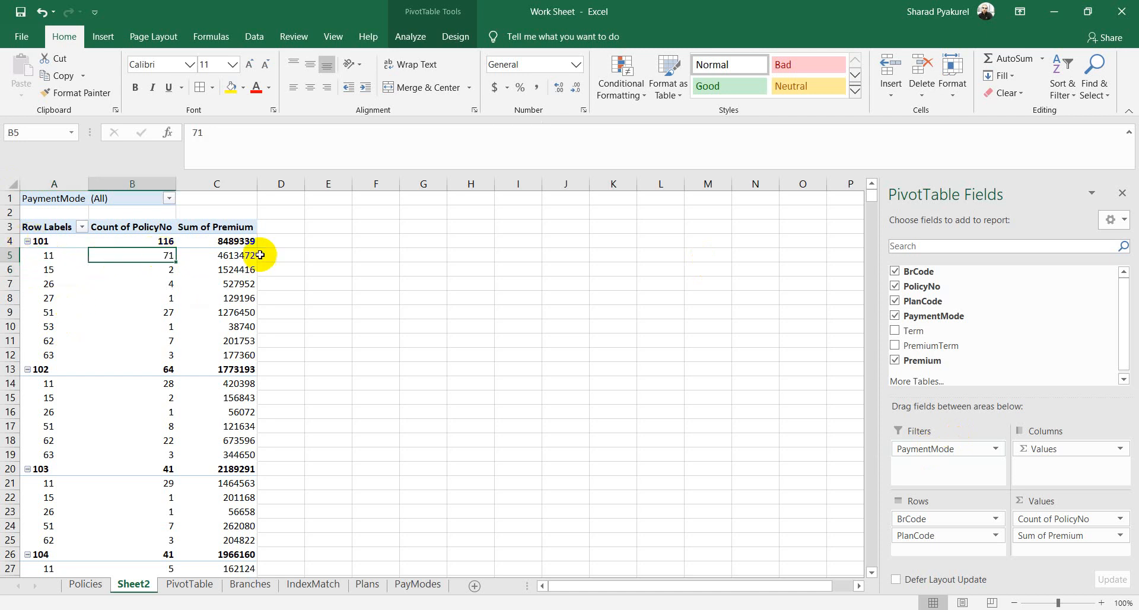
left_click(248, 255)
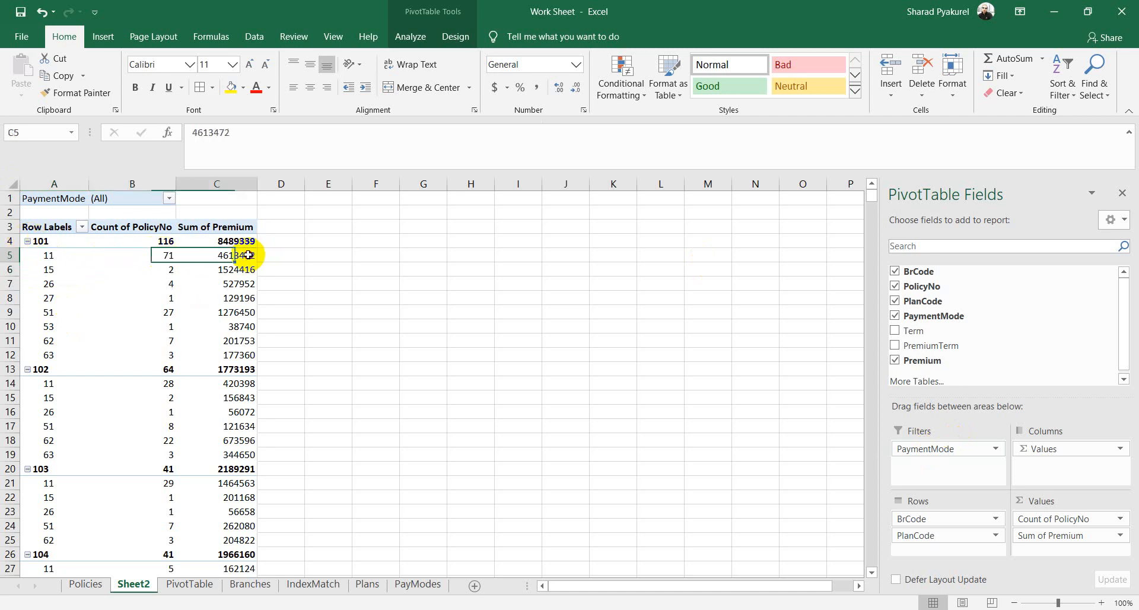
left_click(51, 271)
left_click(160, 269)
left_click(250, 269)
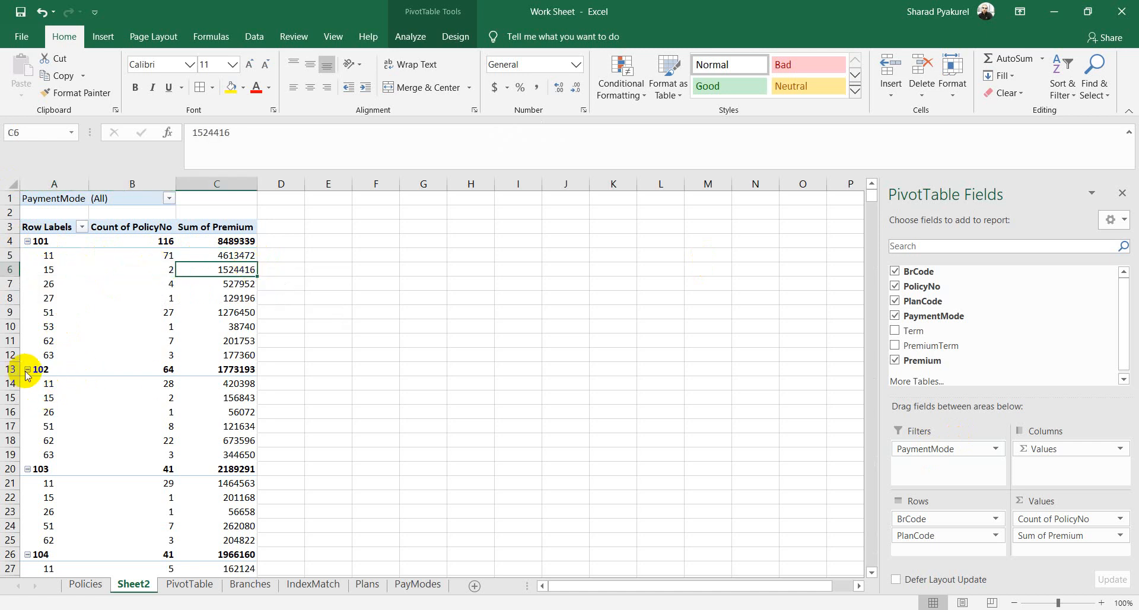
left_click(28, 241)
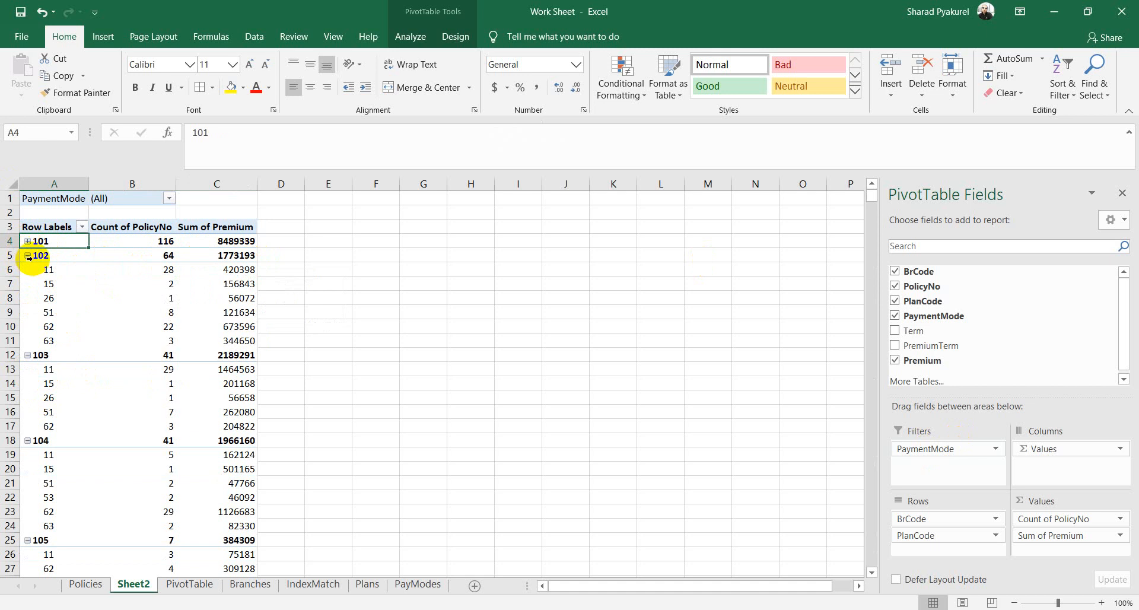
left_click(29, 255)
left_click(27, 255)
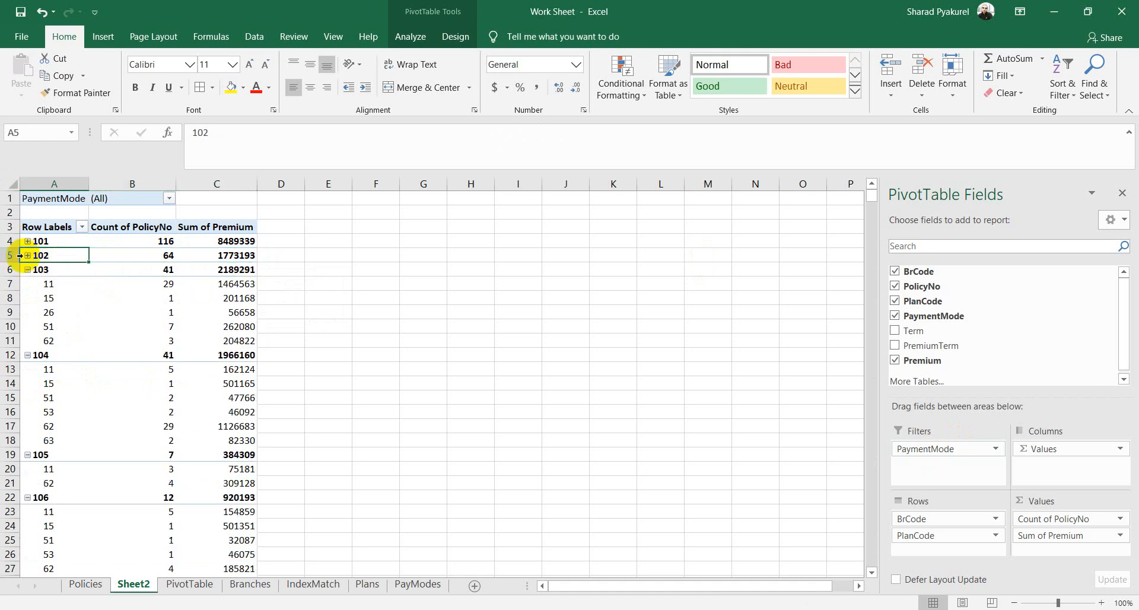
Step: Filter PaymentMode to 7, expand branch 101, then switch the filter to 4
left_click(168, 199)
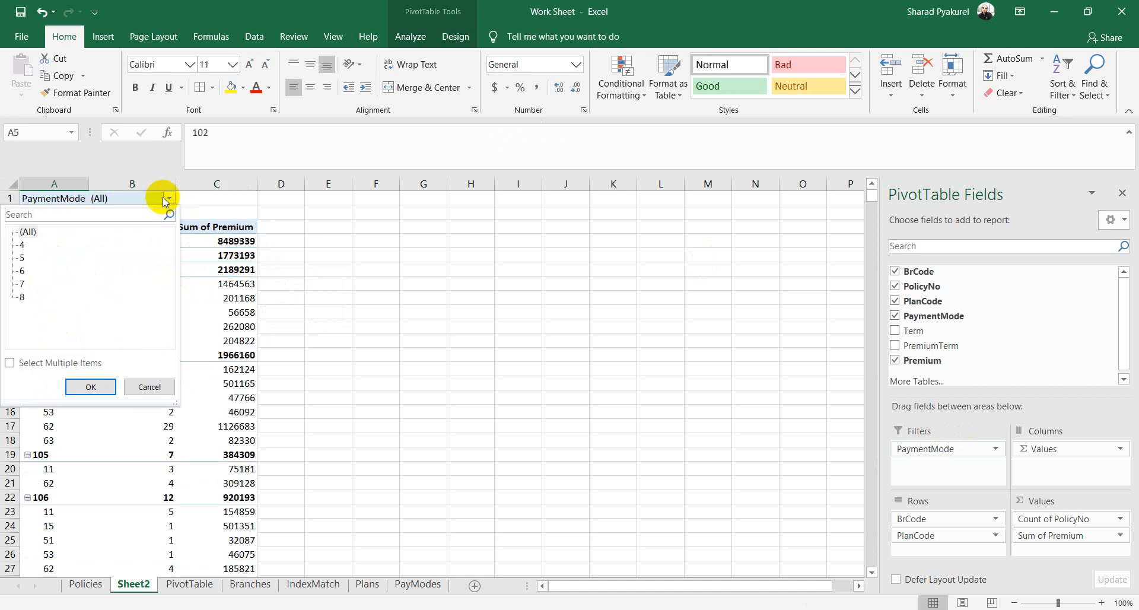
left_click(21, 284)
left_click(91, 386)
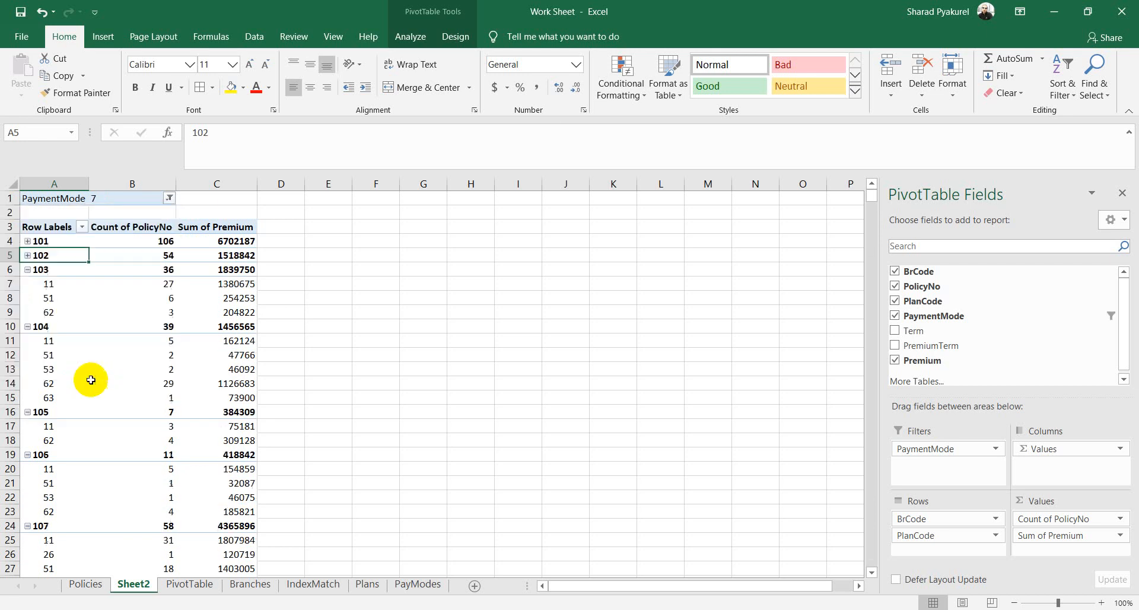
left_click(28, 241)
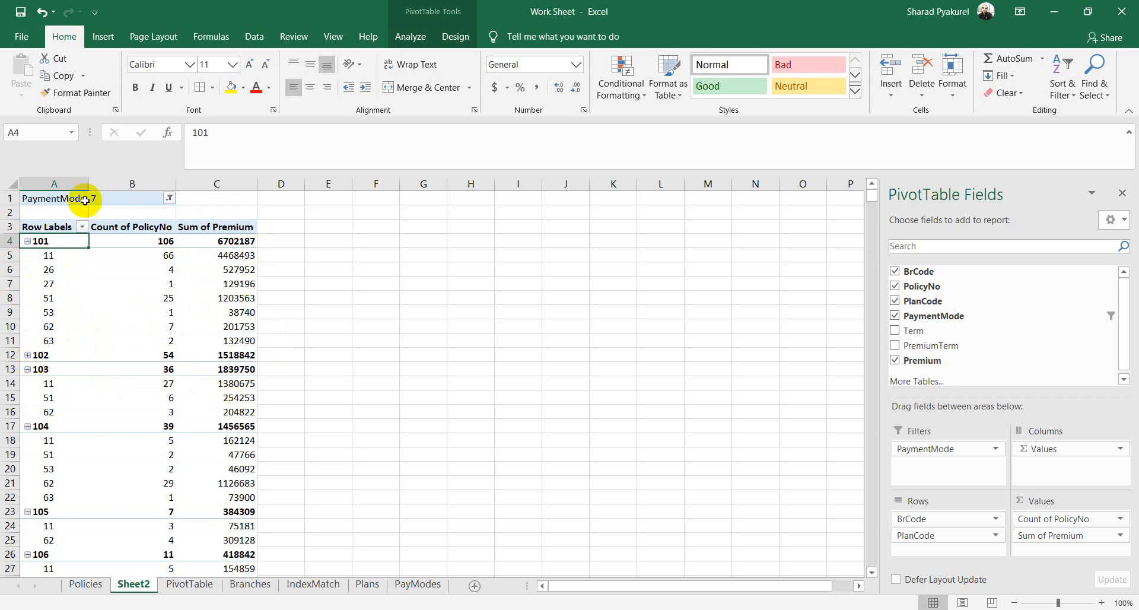
left_click(169, 198)
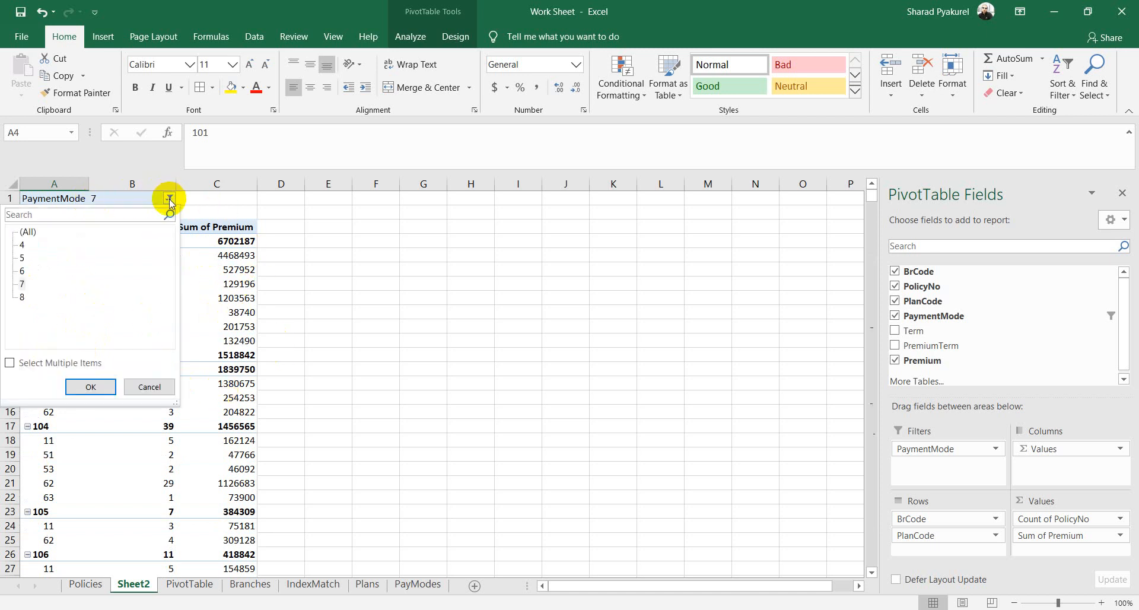
left_click(23, 245)
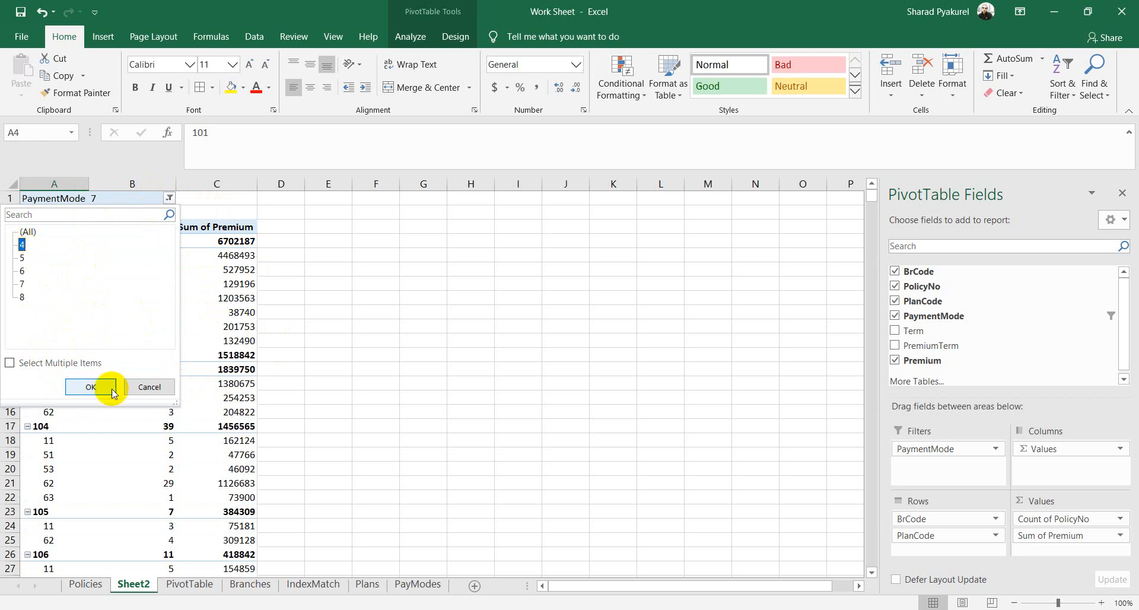
left_click(91, 387)
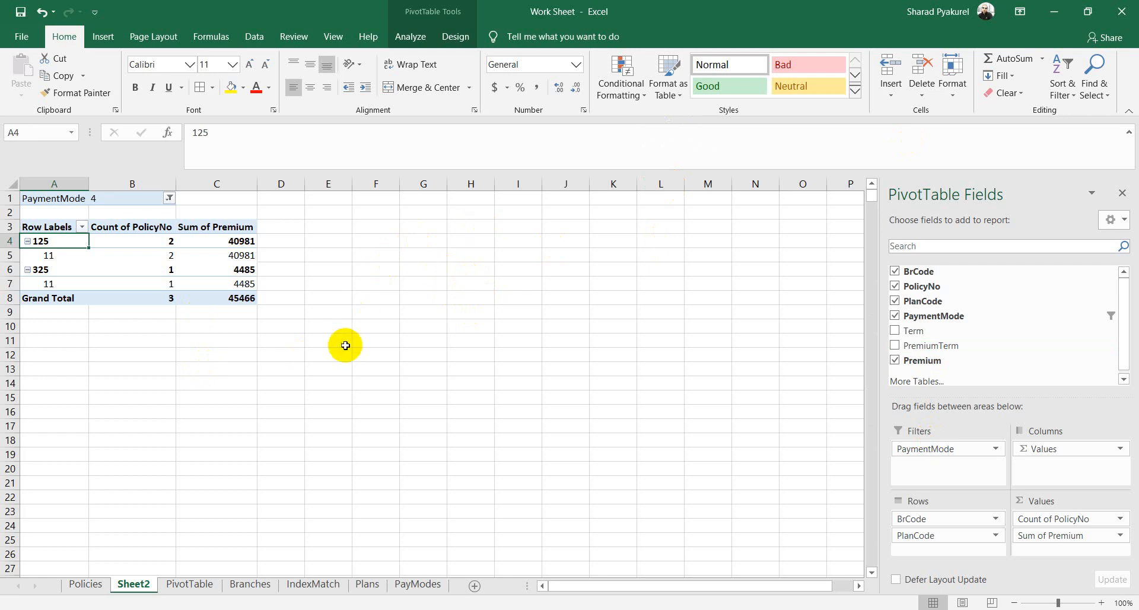
left_click(364, 340)
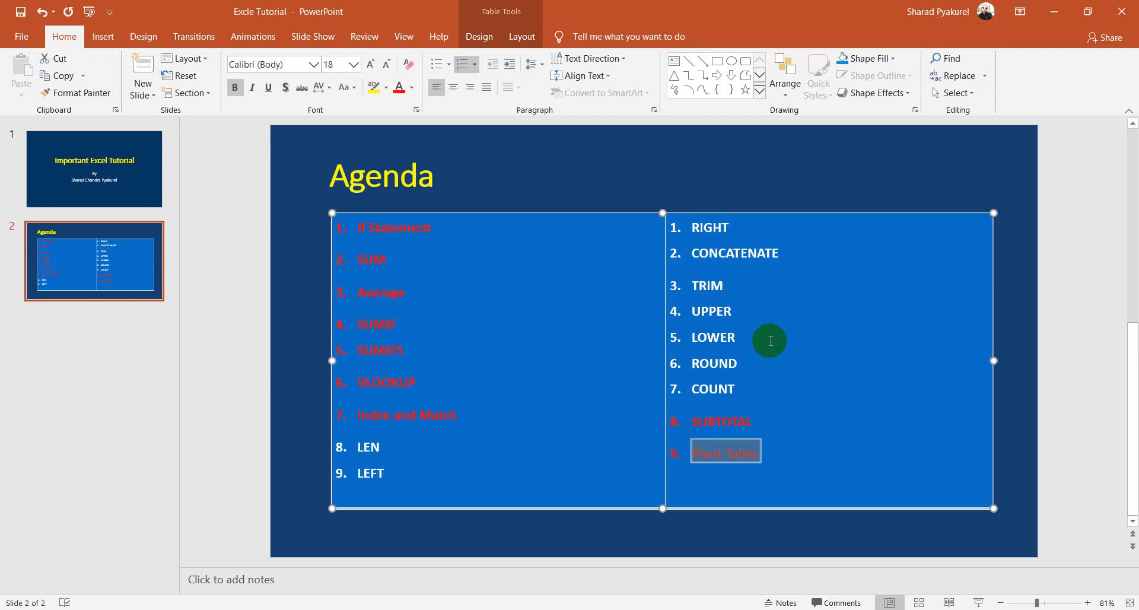
Step: Make 'LEN' in the agenda table red, then switch back to the Work Sheet workbook
left_click(770, 341)
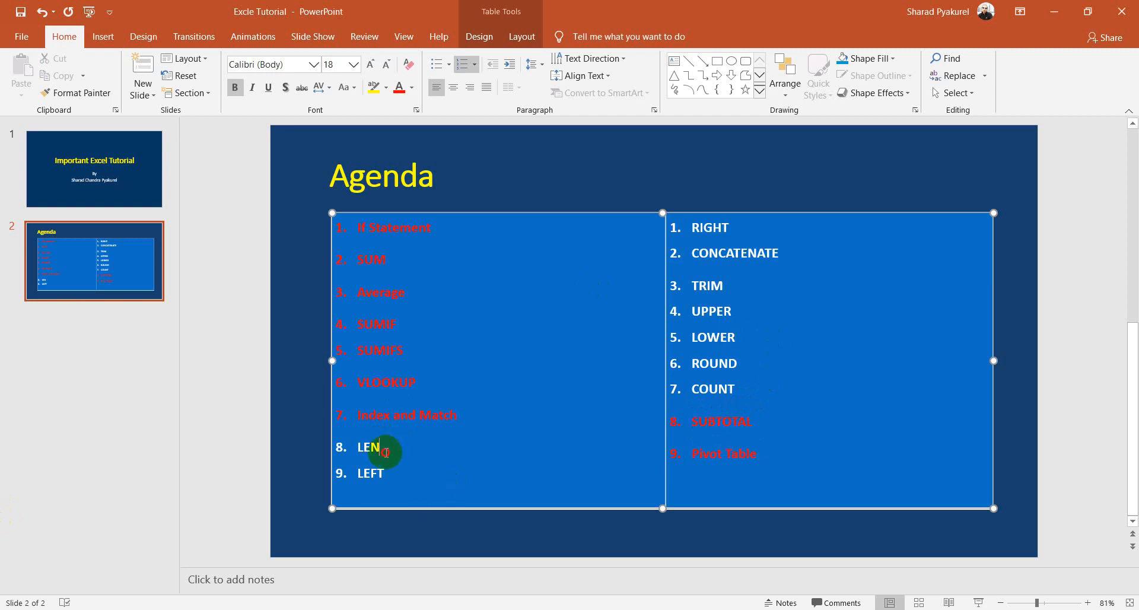
left_click_drag(385, 446, 356, 452)
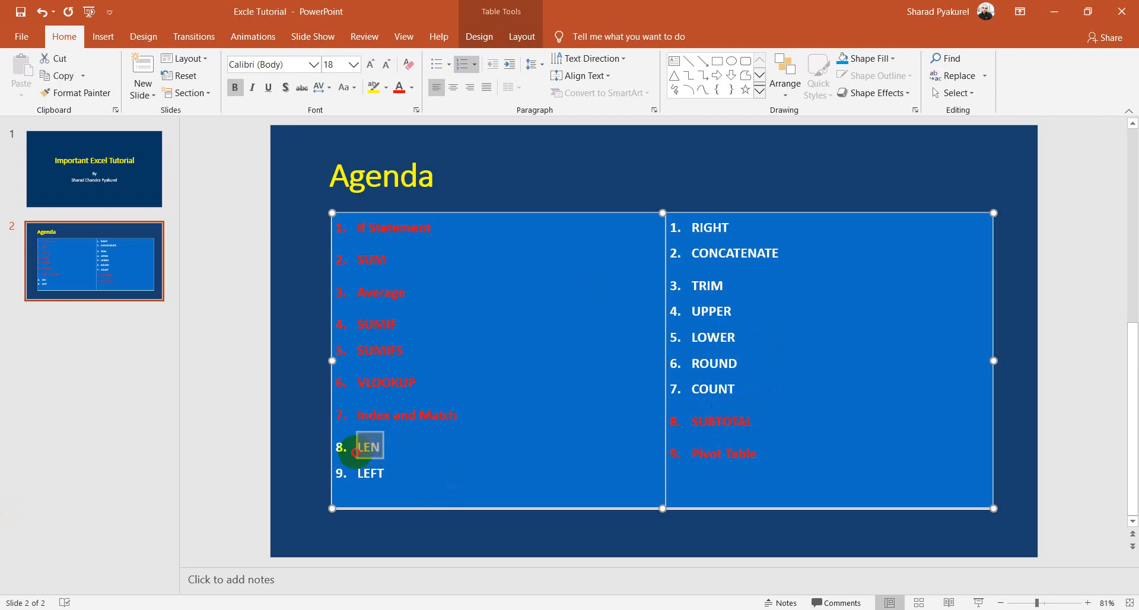
left_click(398, 89)
mouse_move(34, 608)
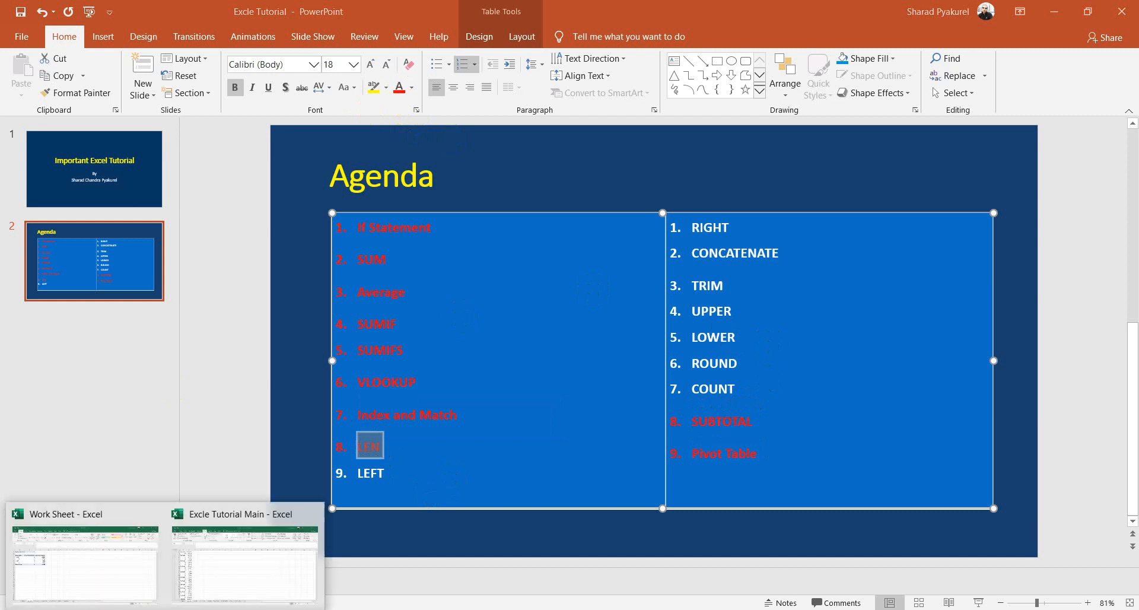
left_click(97, 547)
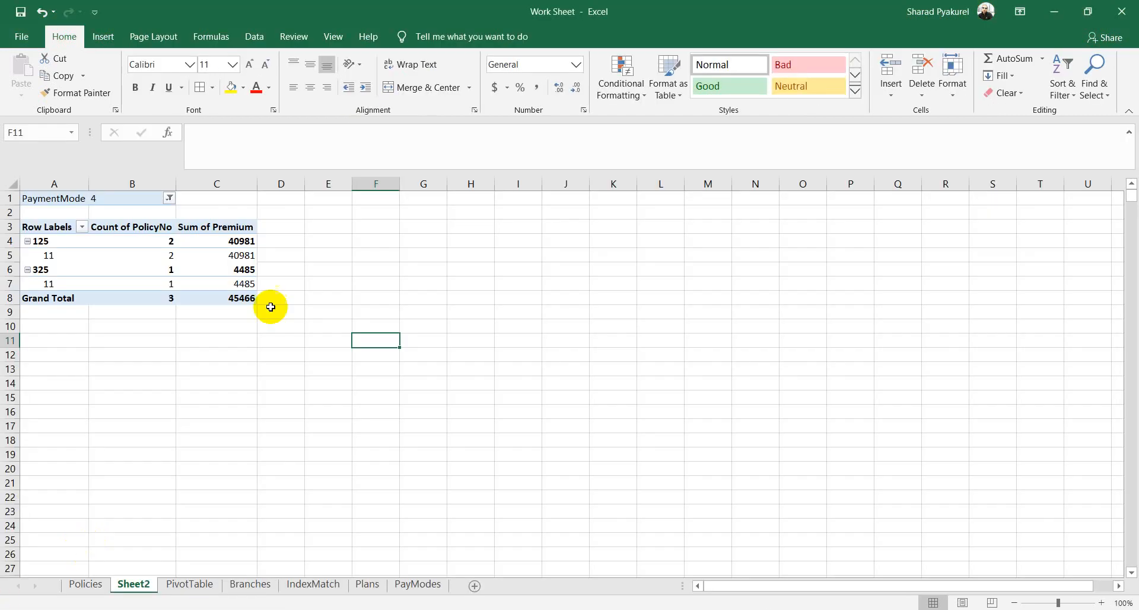
Step: On the Policies sheet, insert a new blank column at N
left_click(519, 326)
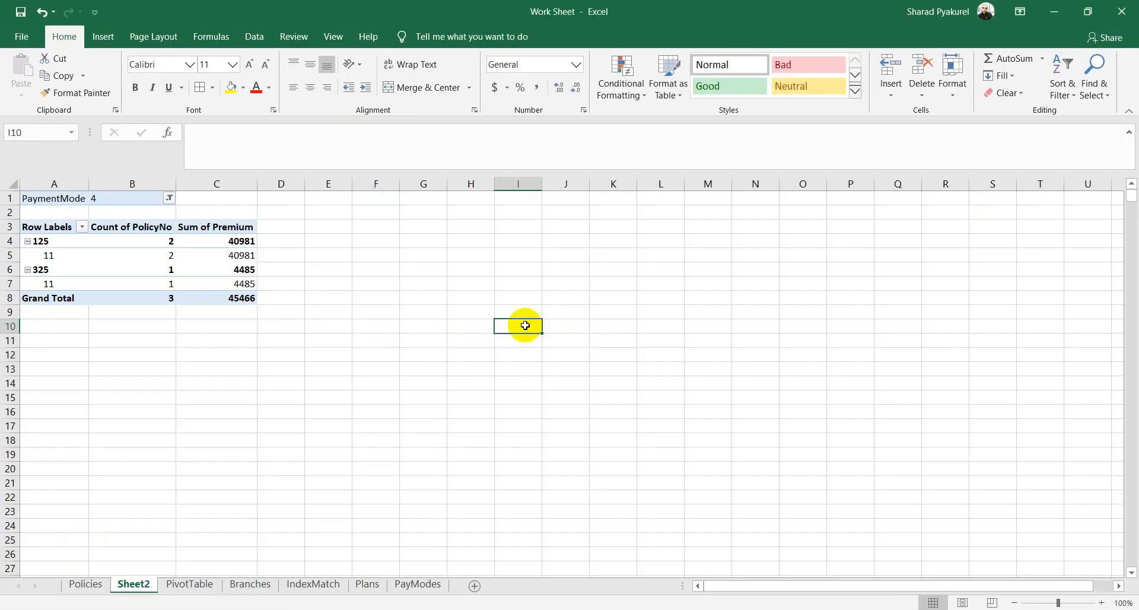
left_click(86, 583)
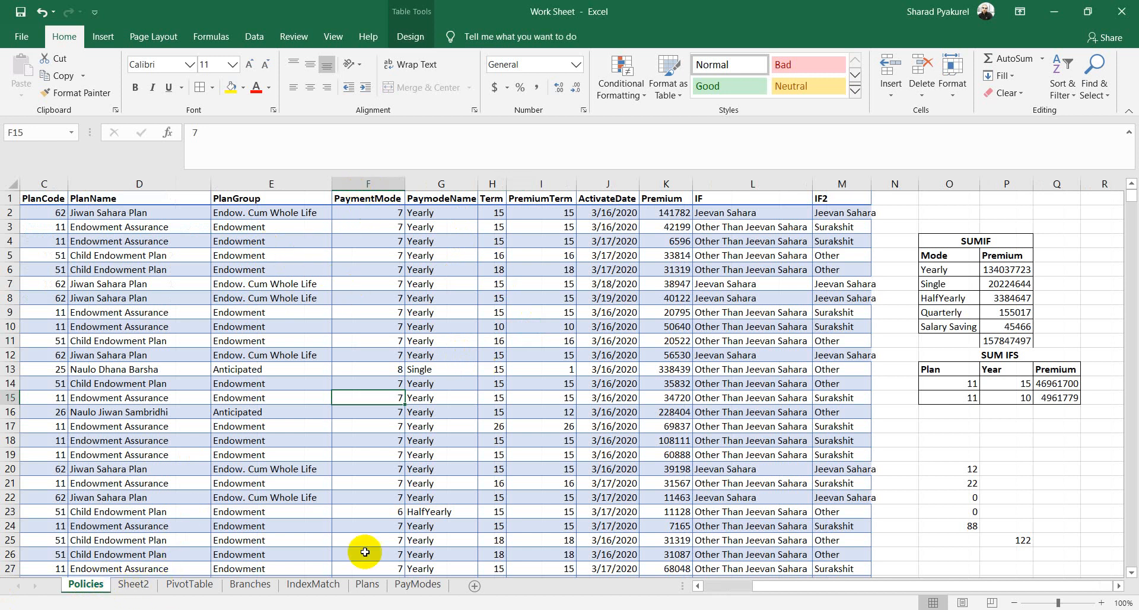
left_click(895, 181)
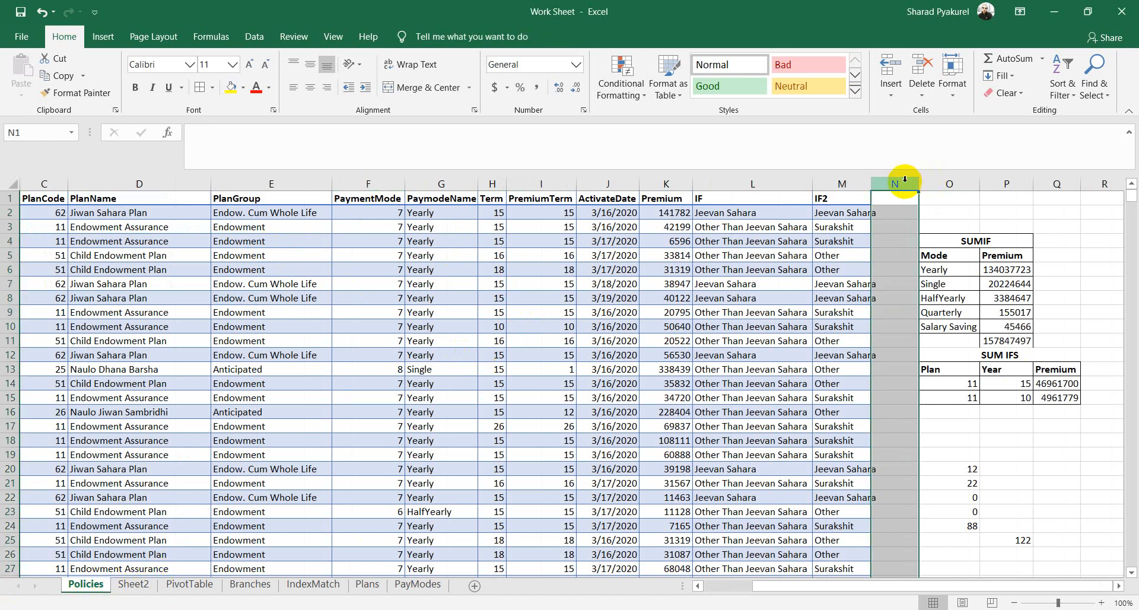
right_click(896, 183)
left_click(949, 287)
left_click(1002, 411)
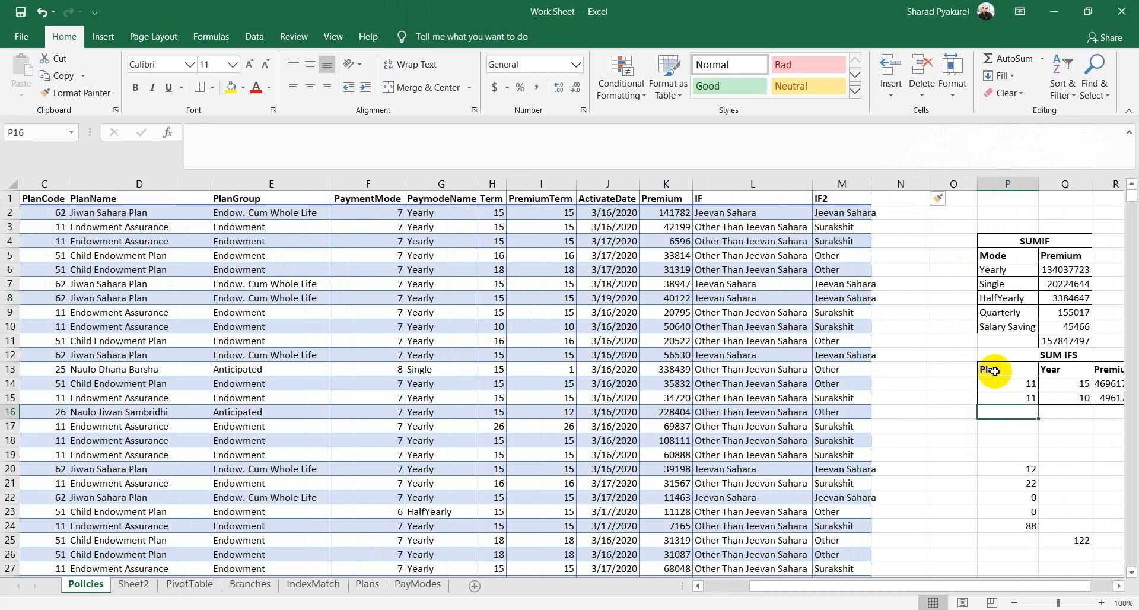
Step: Autofit column M and enter the header 'as' in N1
double_click(871, 178)
left_click(908, 198)
type("as")
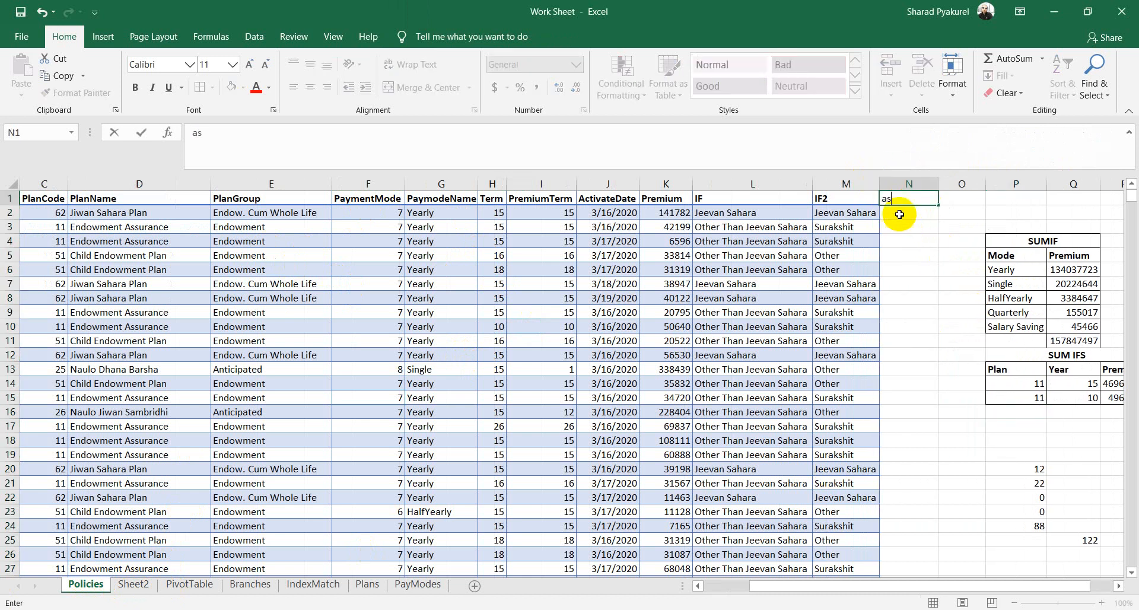
key("Return")
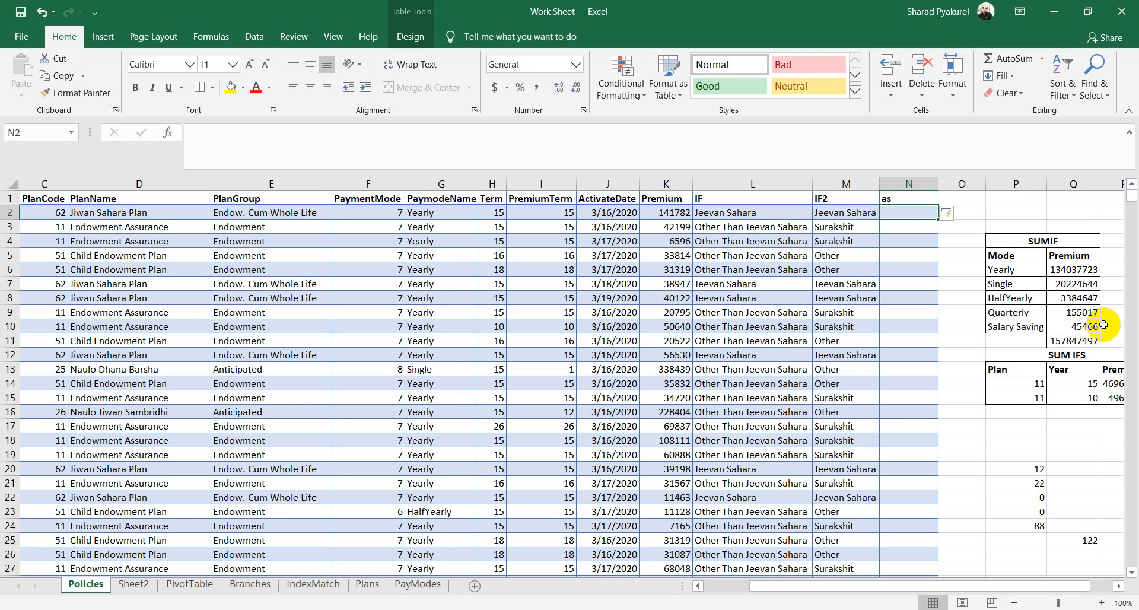
type("=")
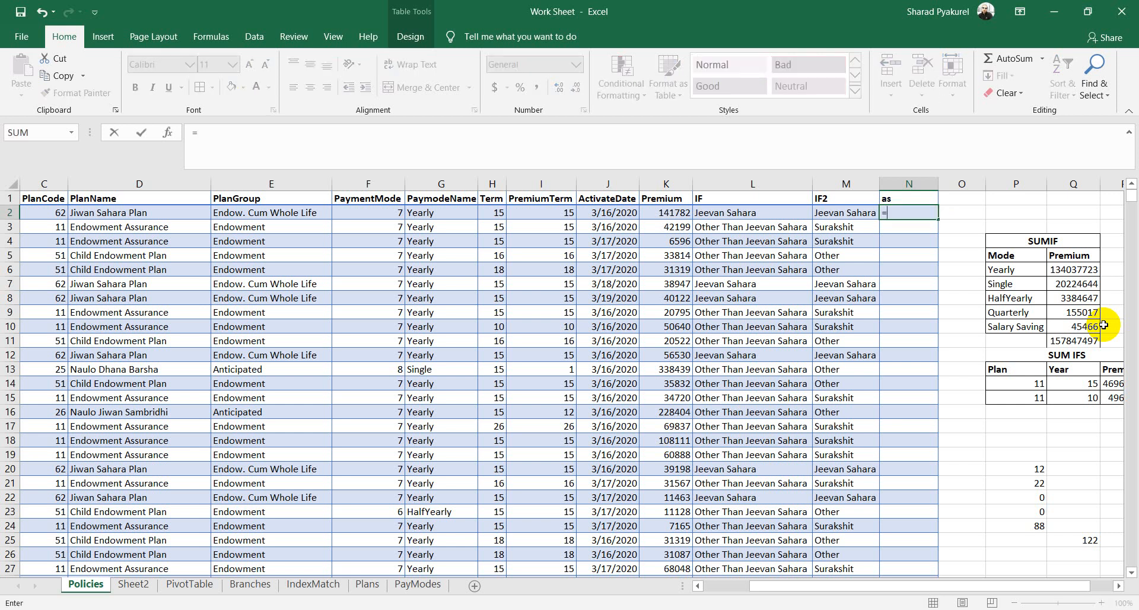
type("LEN(")
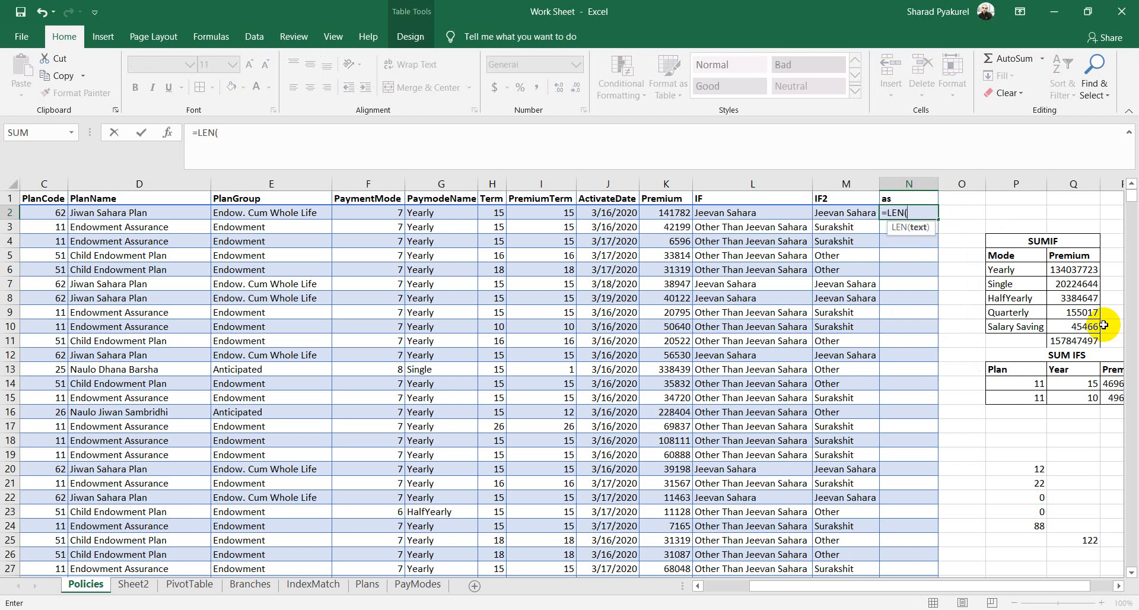
left_click(444, 212)
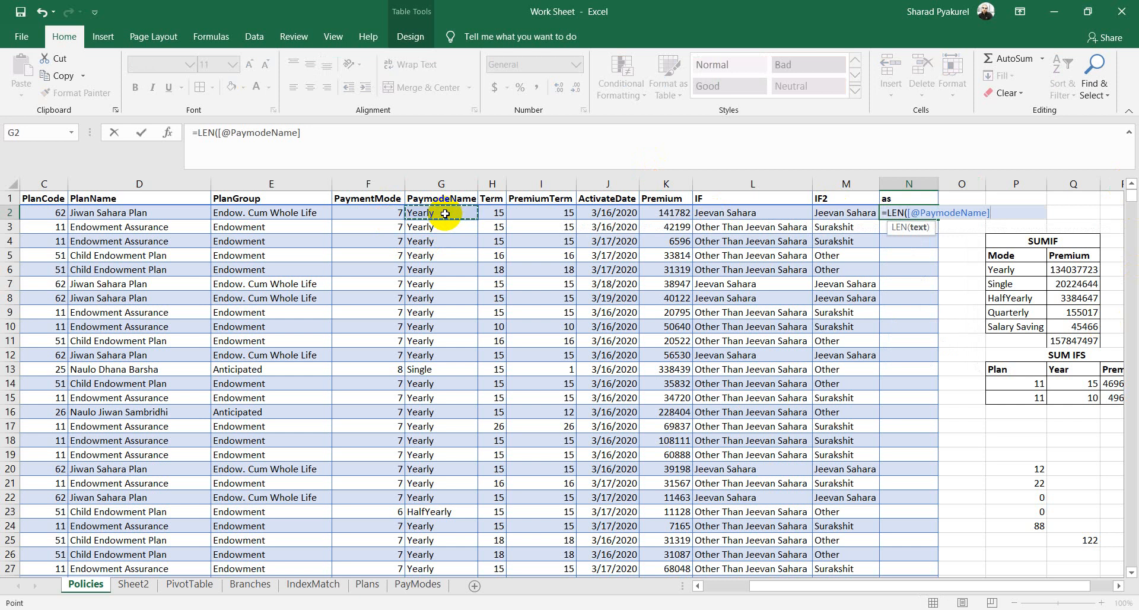
type(")")
key("Return")
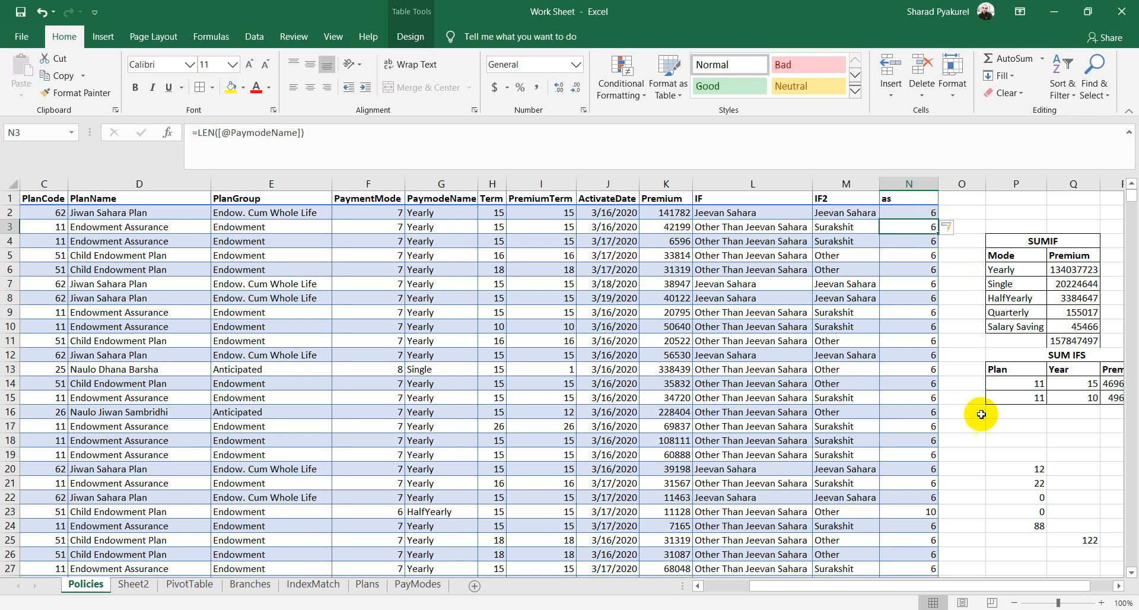
left_click_drag(923, 511, 412, 512)
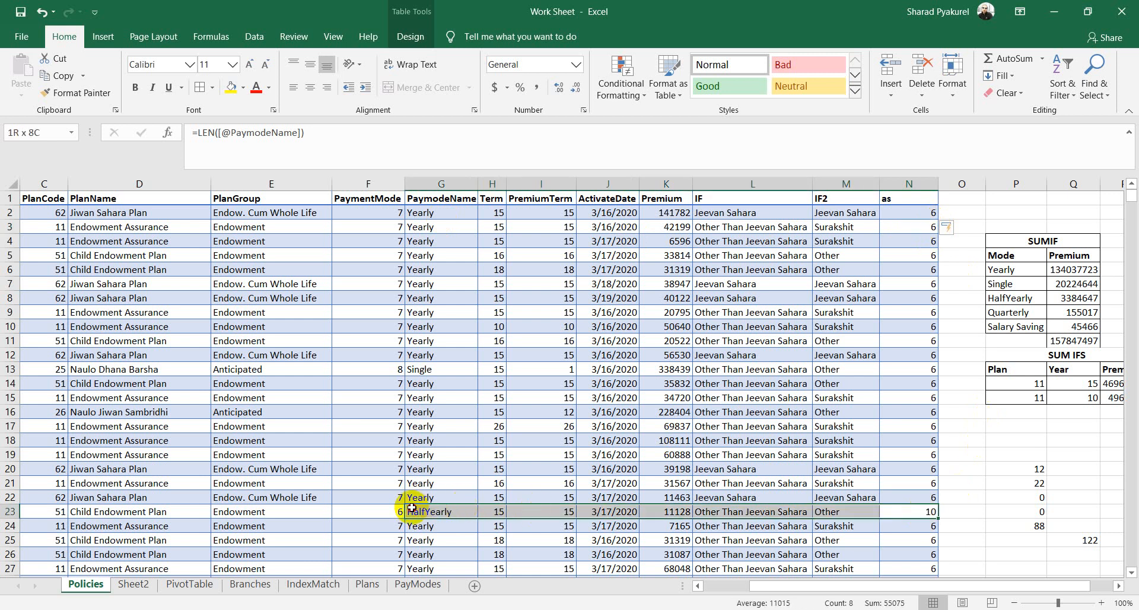
left_click(948, 189)
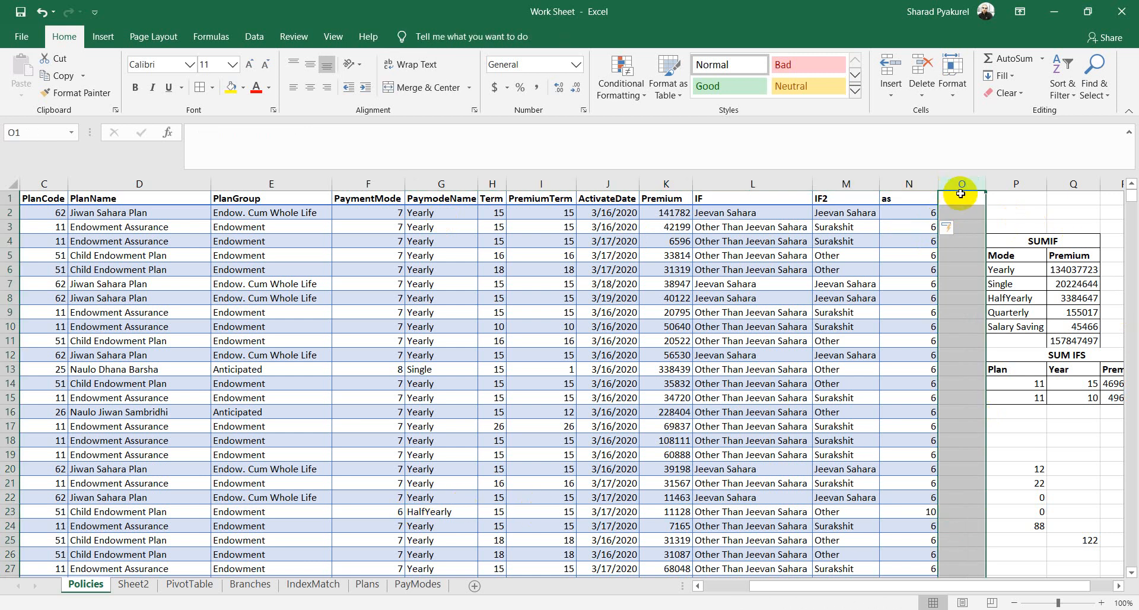
Step: Add the header 'sad' in cell O1
left_click(961, 194)
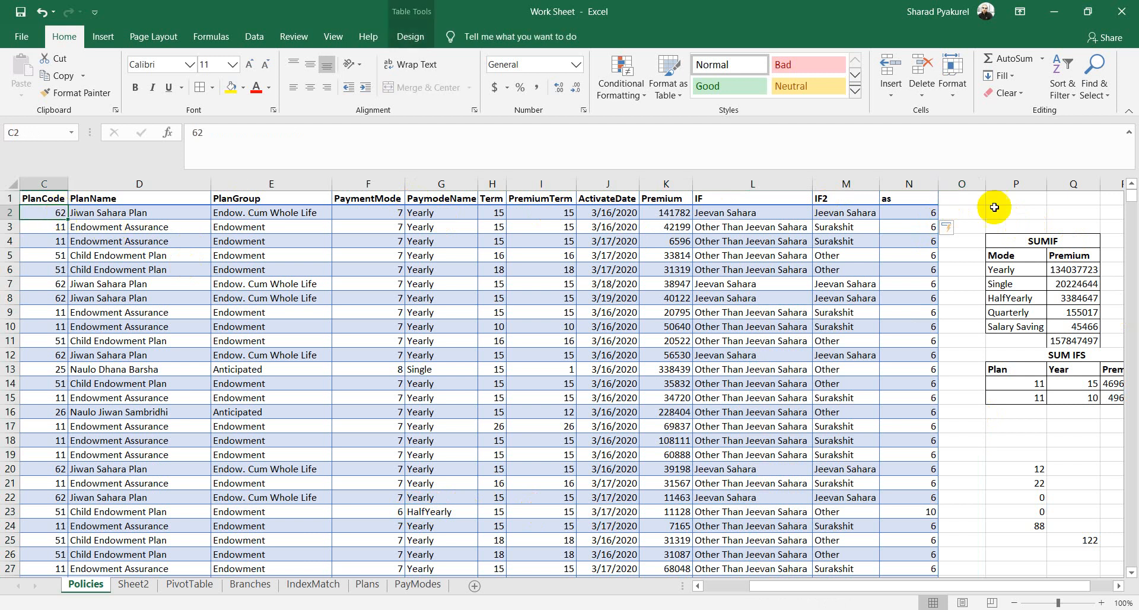
type("sad")
key("Return")
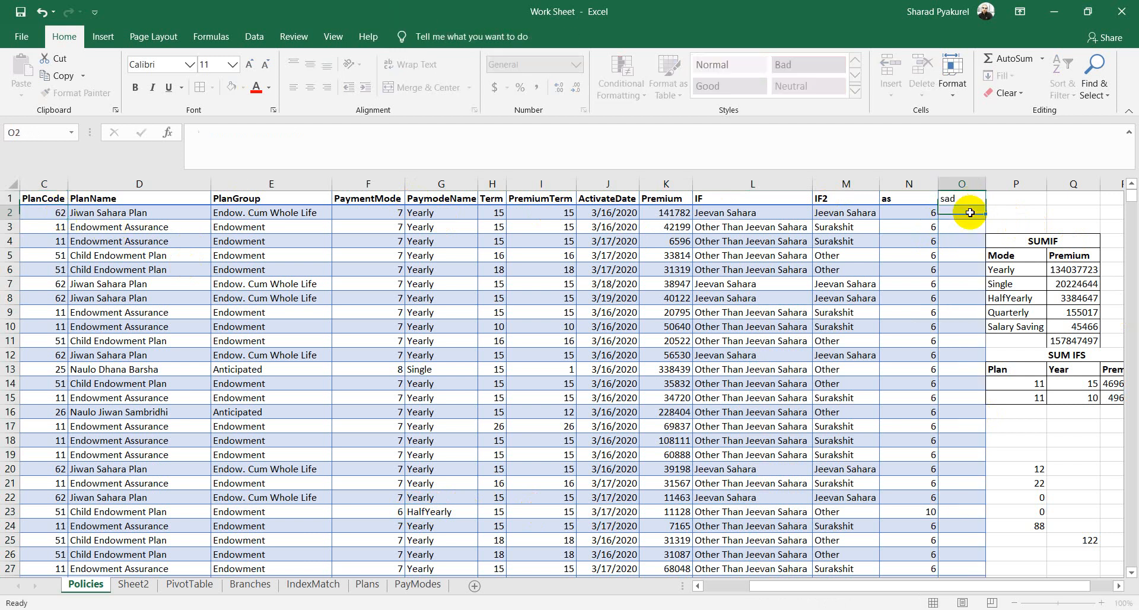
type("=LEN(")
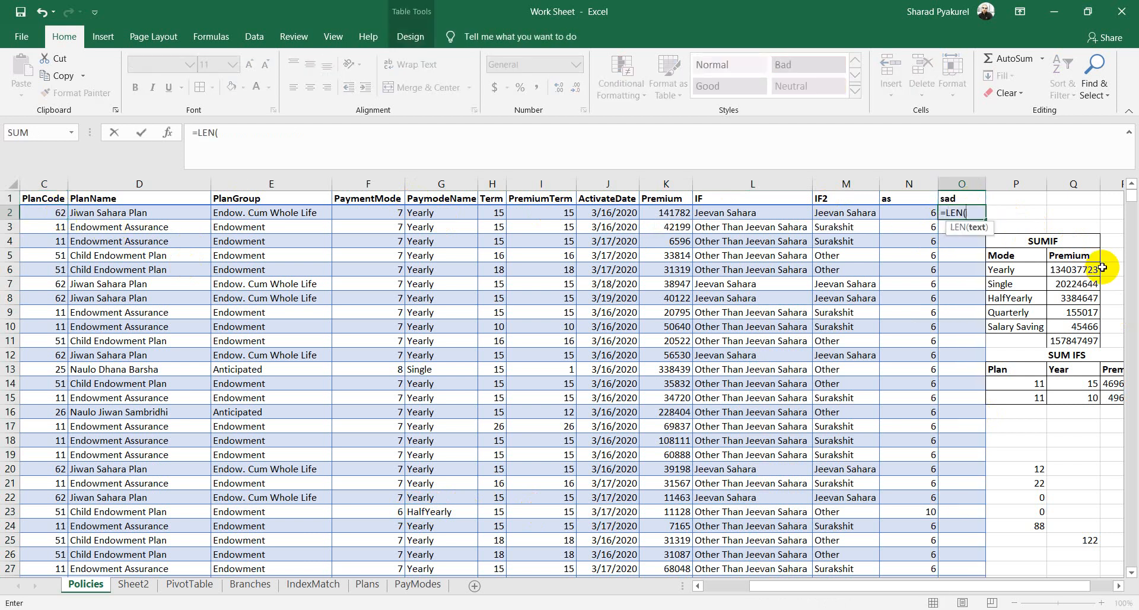
left_click(48, 213)
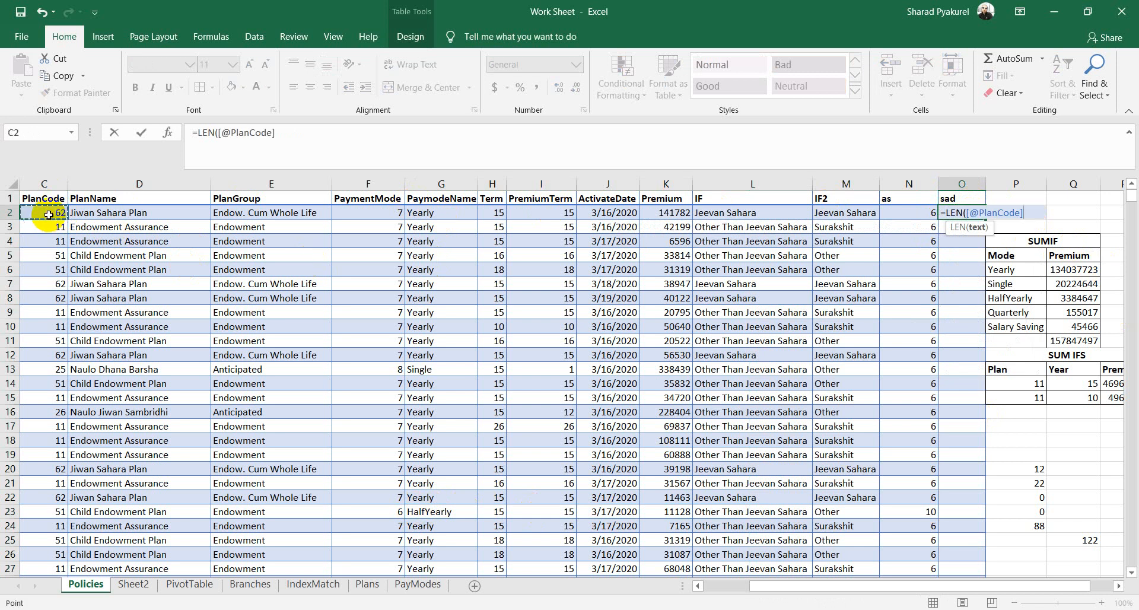
type(")")
key("Return")
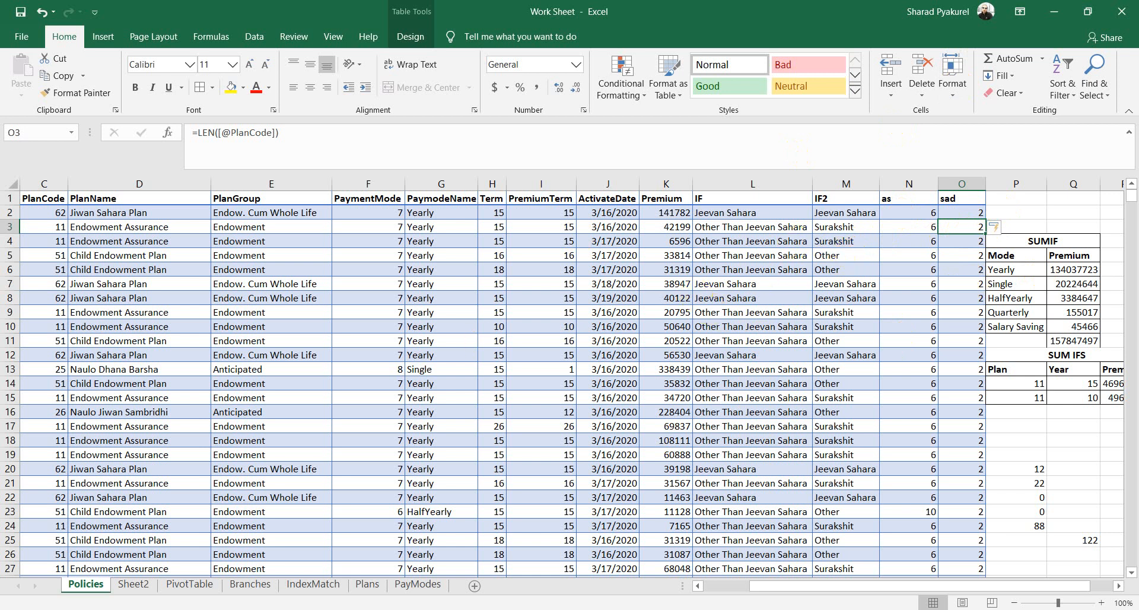
key("alt+Tab")
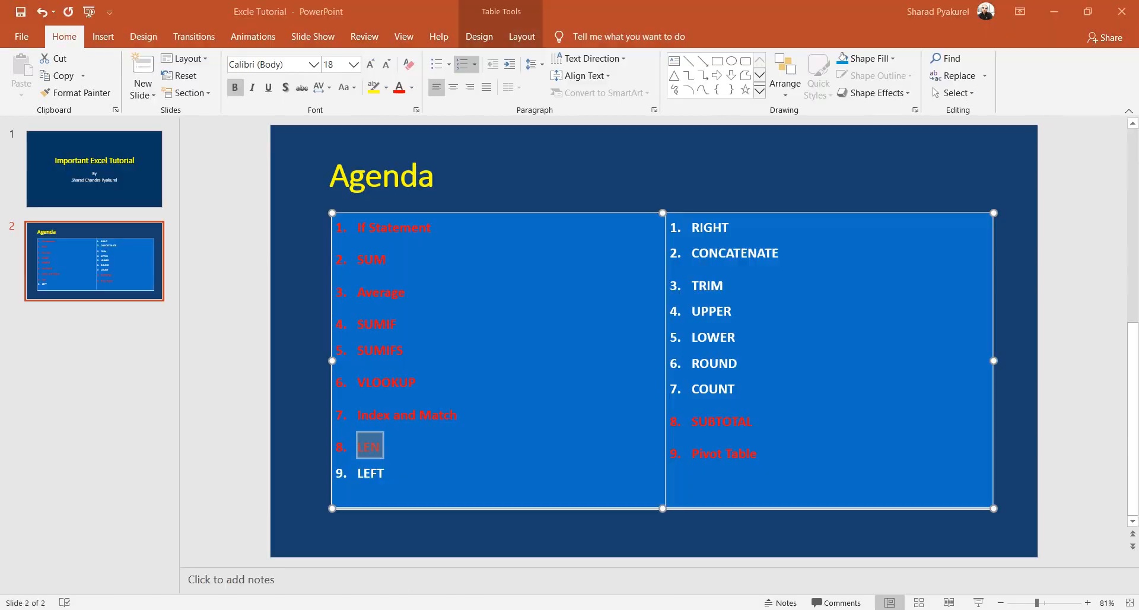
Step: Colour the agenda item COUNT red, then return to the Excel workbook
left_click(395, 479)
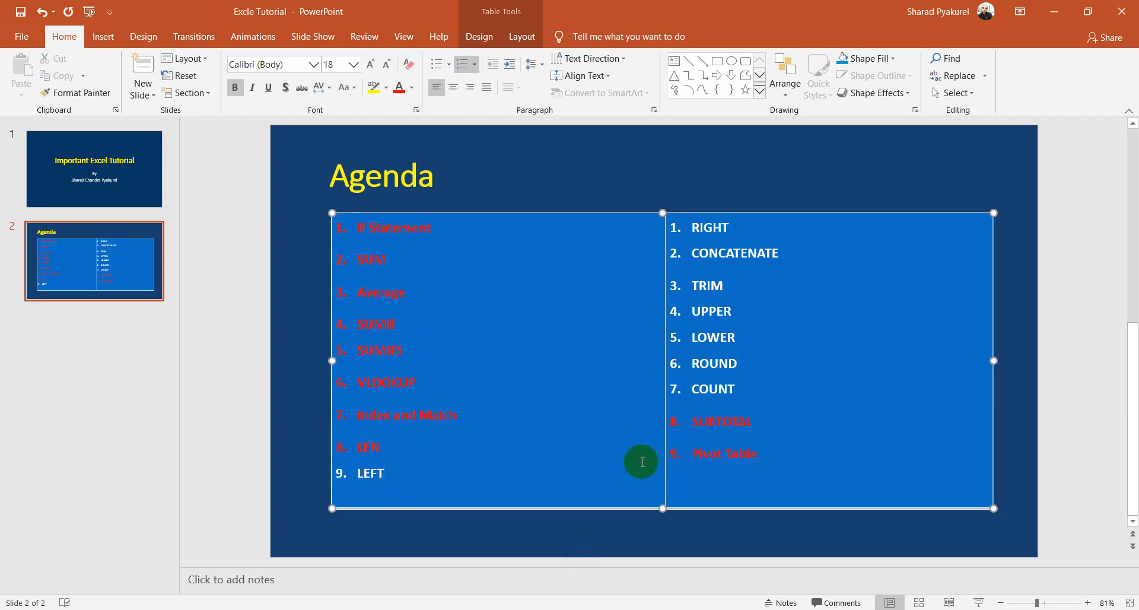
double_click(735, 389)
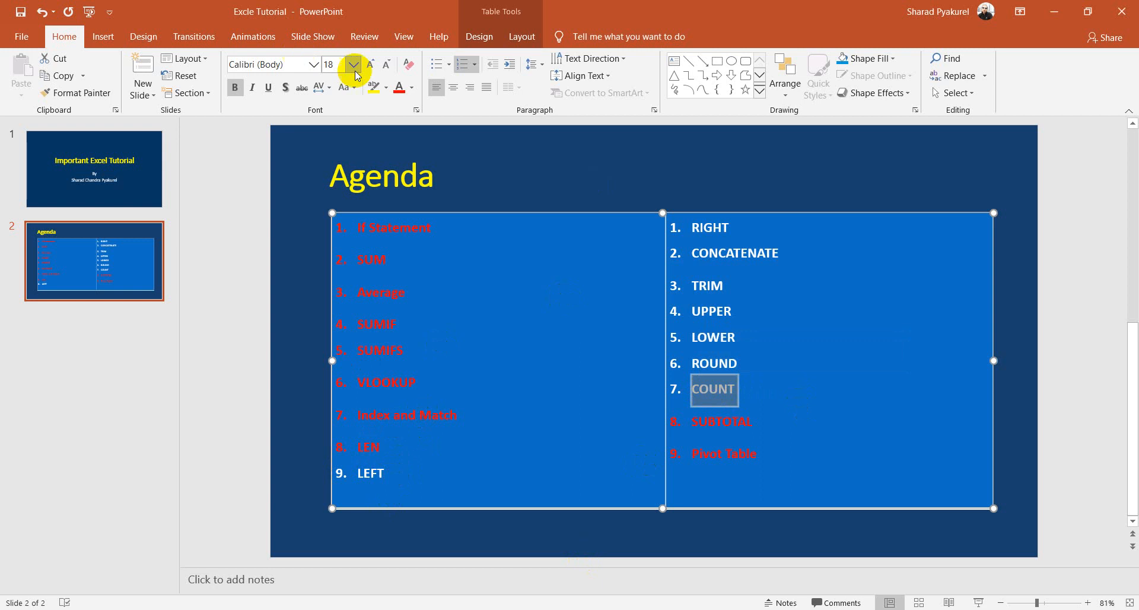
left_click(396, 93)
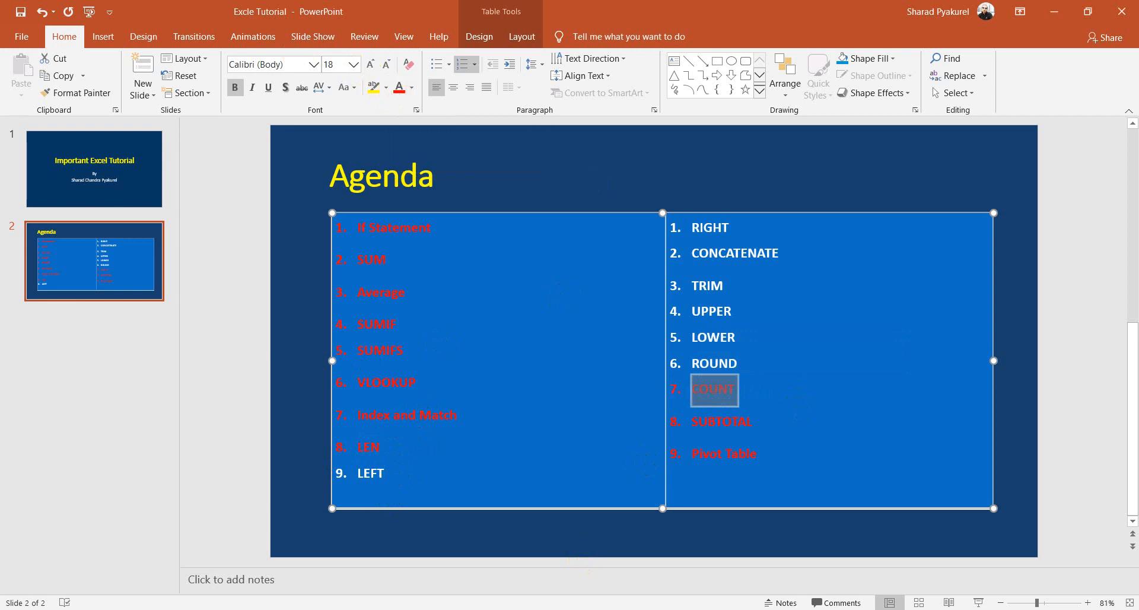
mouse_move(202, 609)
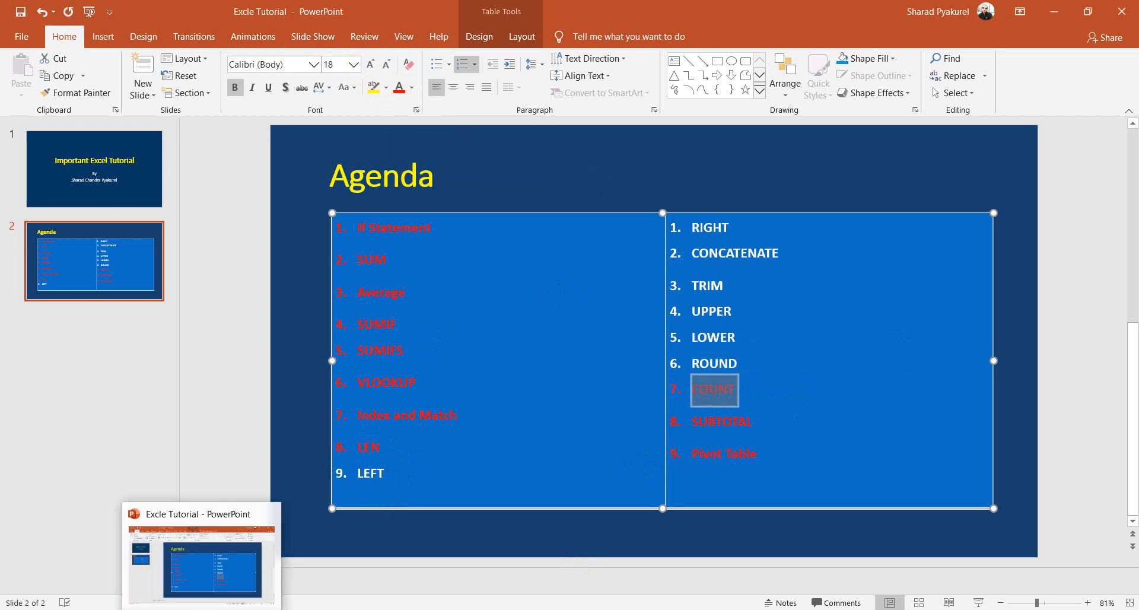
left_click(167, 609)
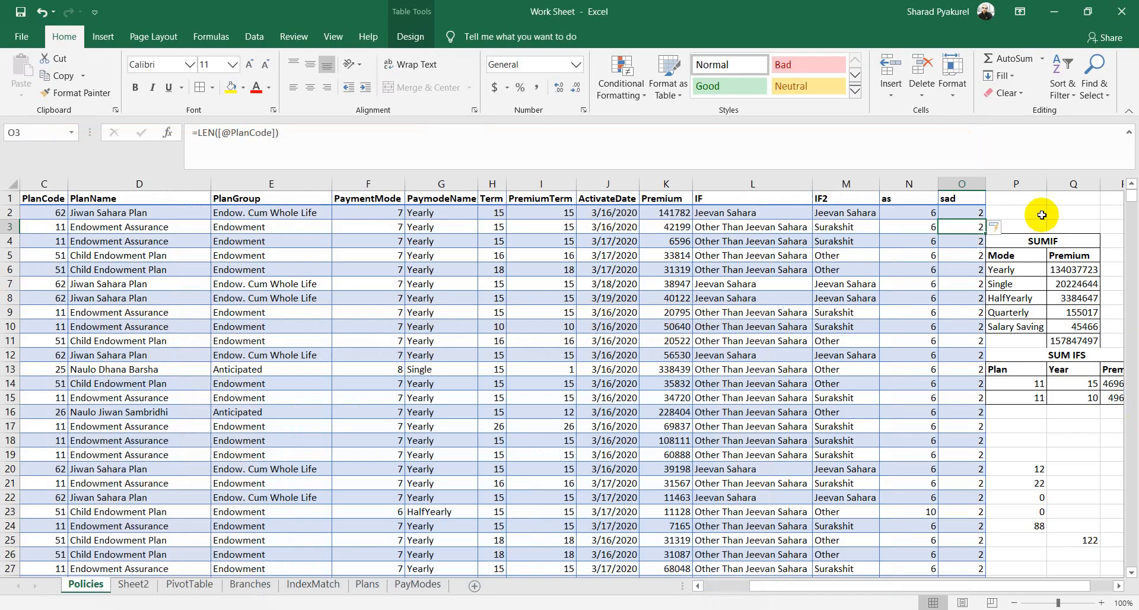
Step: Insert a new column at P with the header 'eww'
left_click(1016, 198)
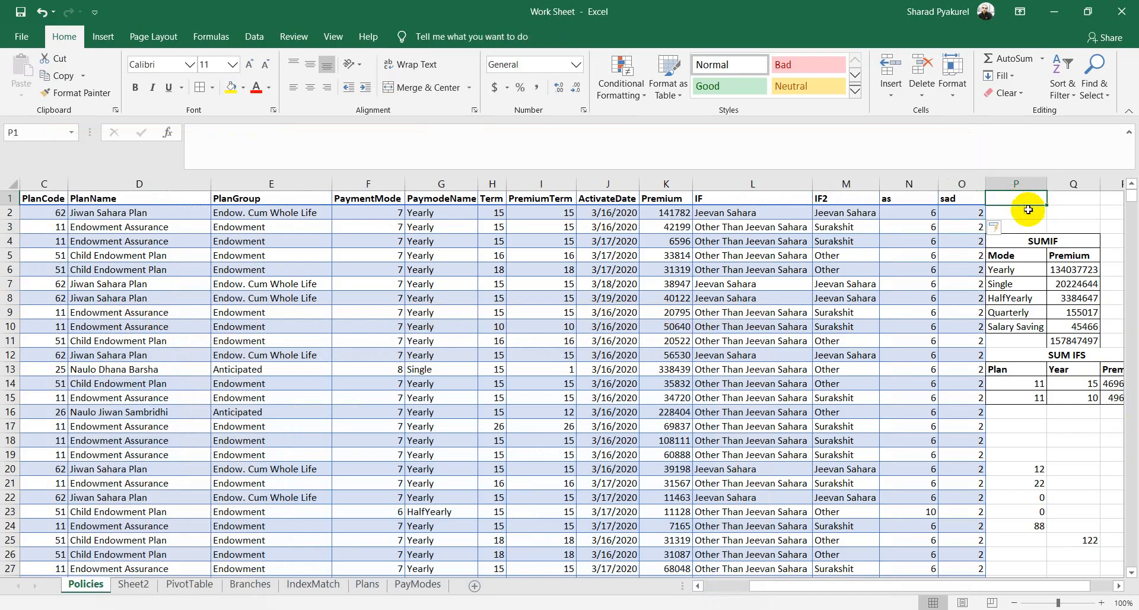
type("ew")
right_click(1009, 179)
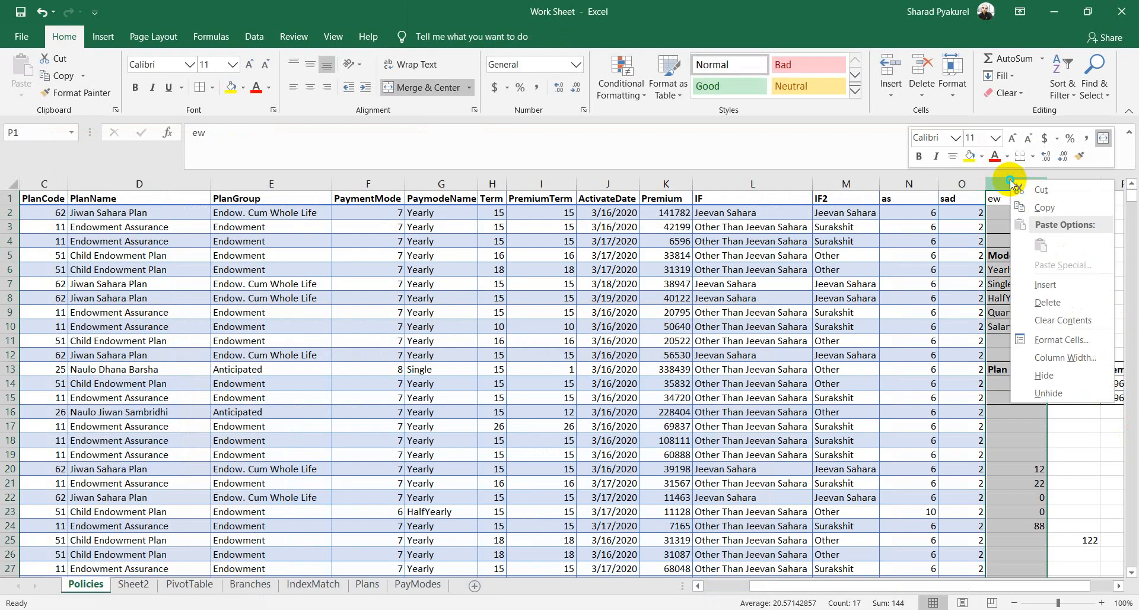
left_click(1064, 284)
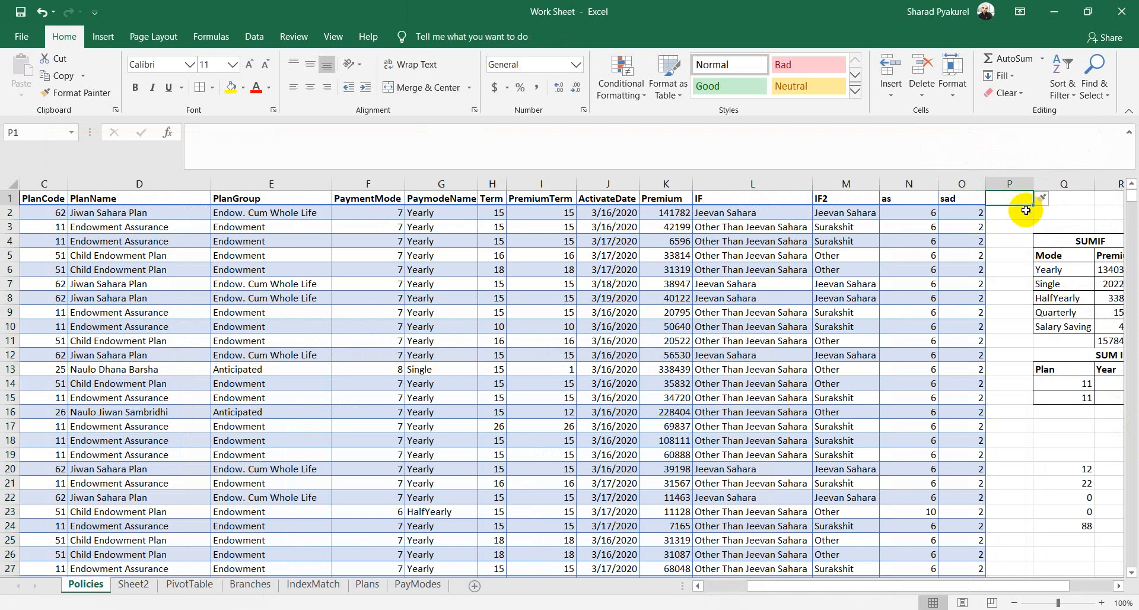
type("eww")
key("Return")
type("=cou")
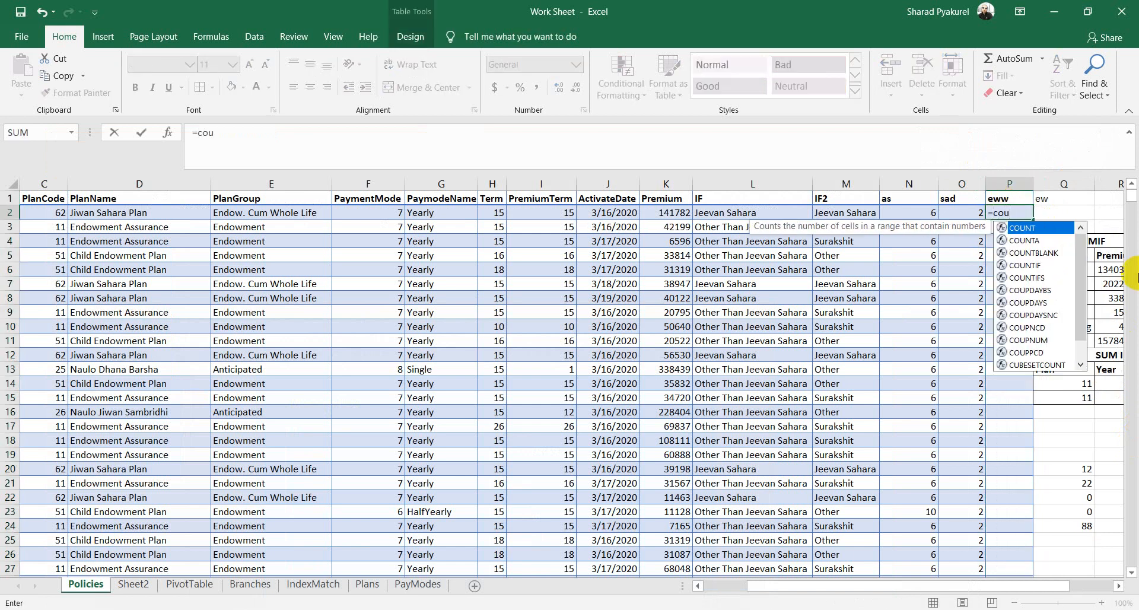
key("Tab")
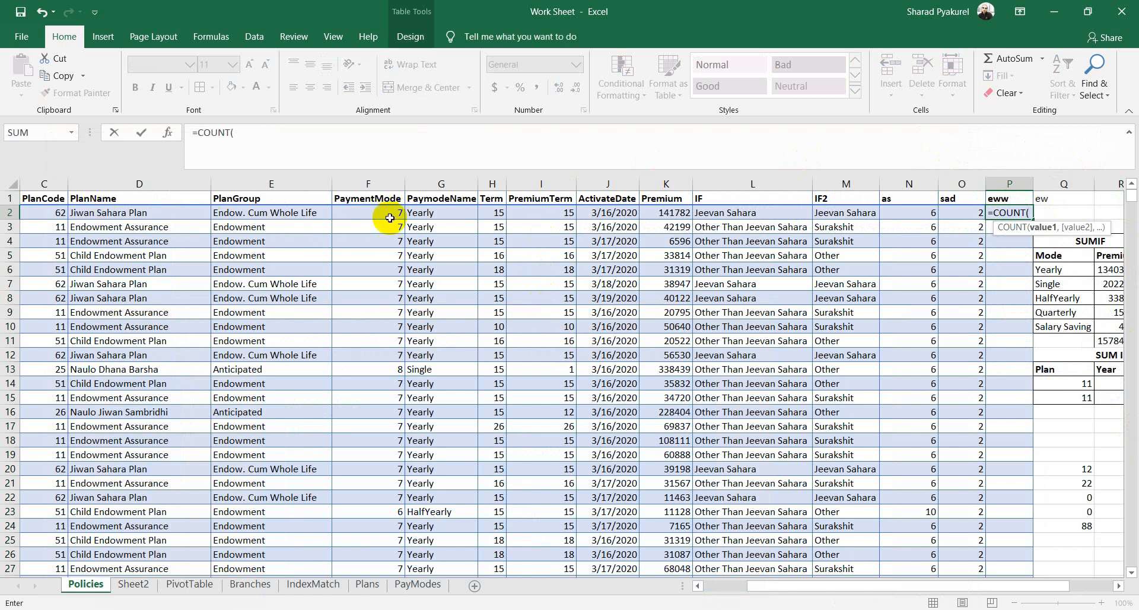
left_click(439, 215)
type(")")
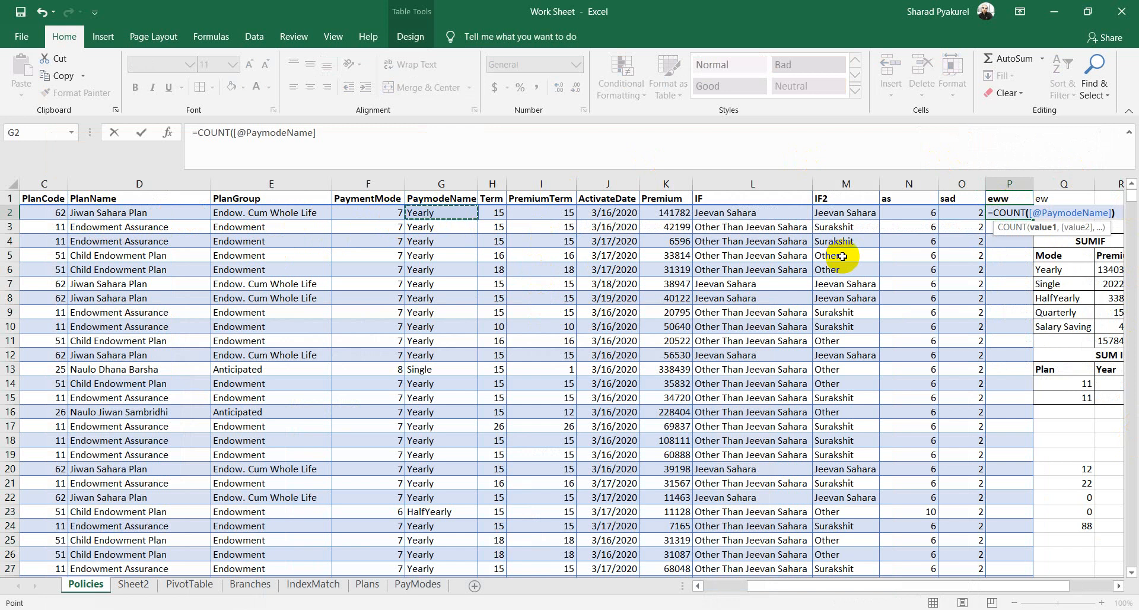
key("Return")
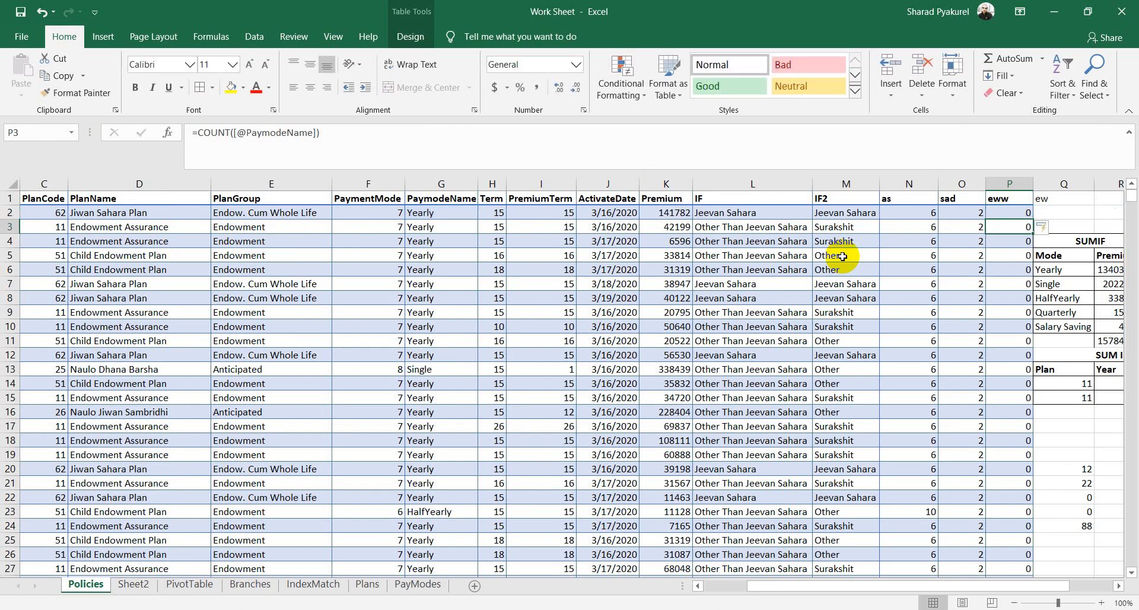
Step: Delete the COUNT formula from cell P2
left_click(1016, 214)
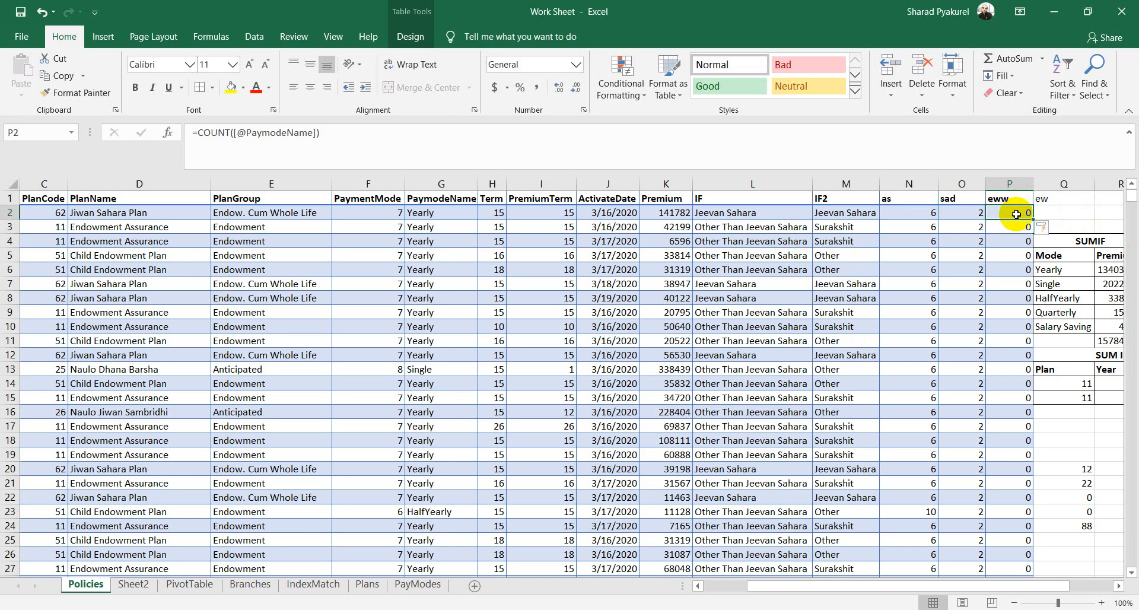
key("Delete")
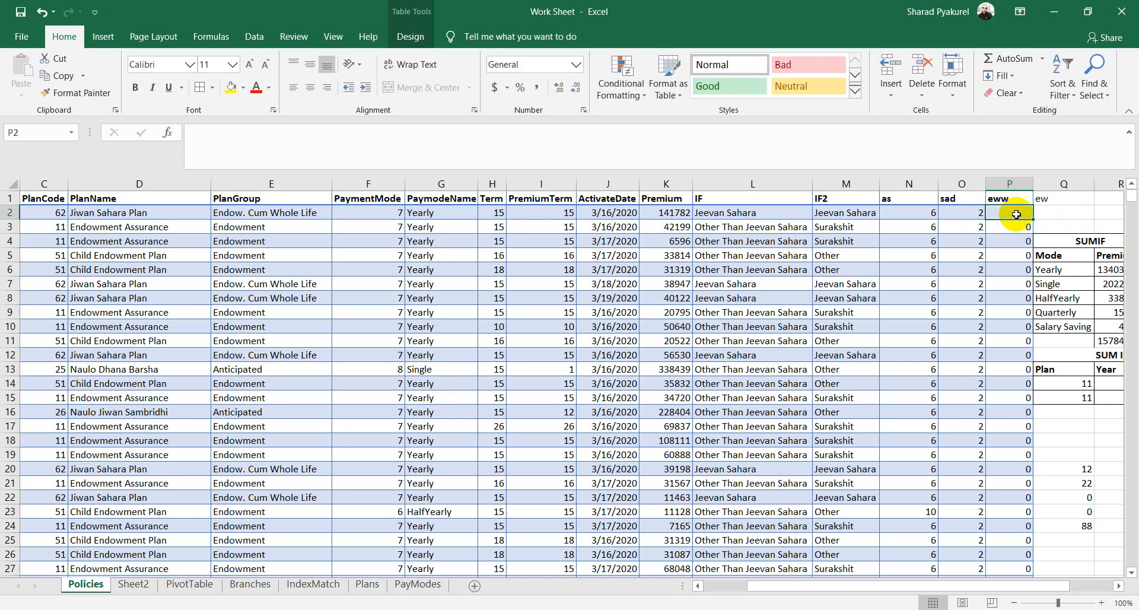
left_click(1015, 227)
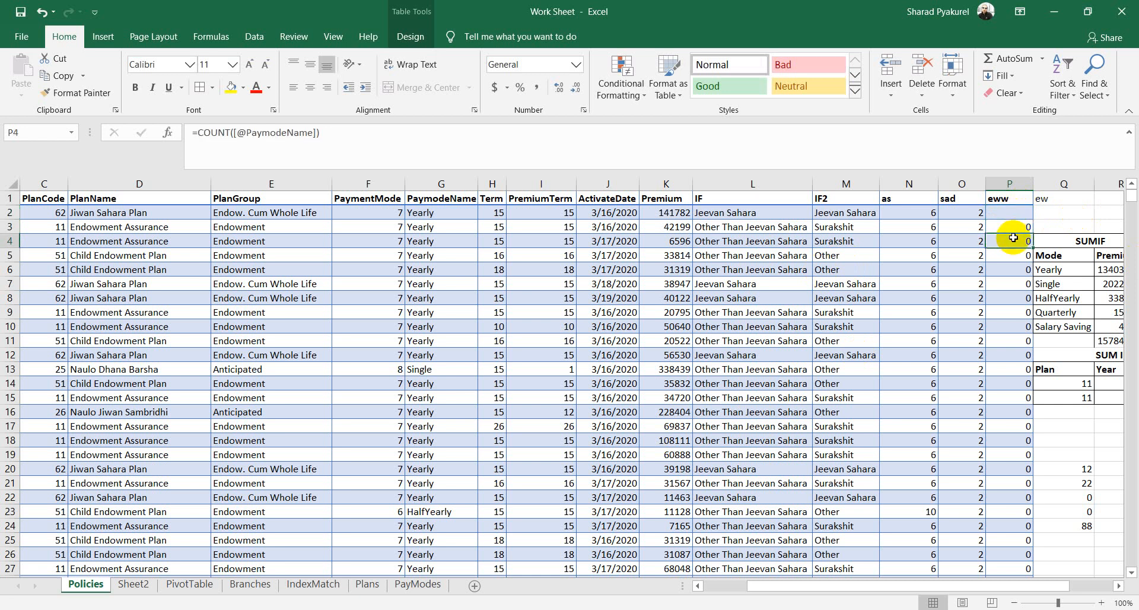
Step: Delete the eww column of COUNT results from column P
left_click(1016, 184)
right_click(1018, 184)
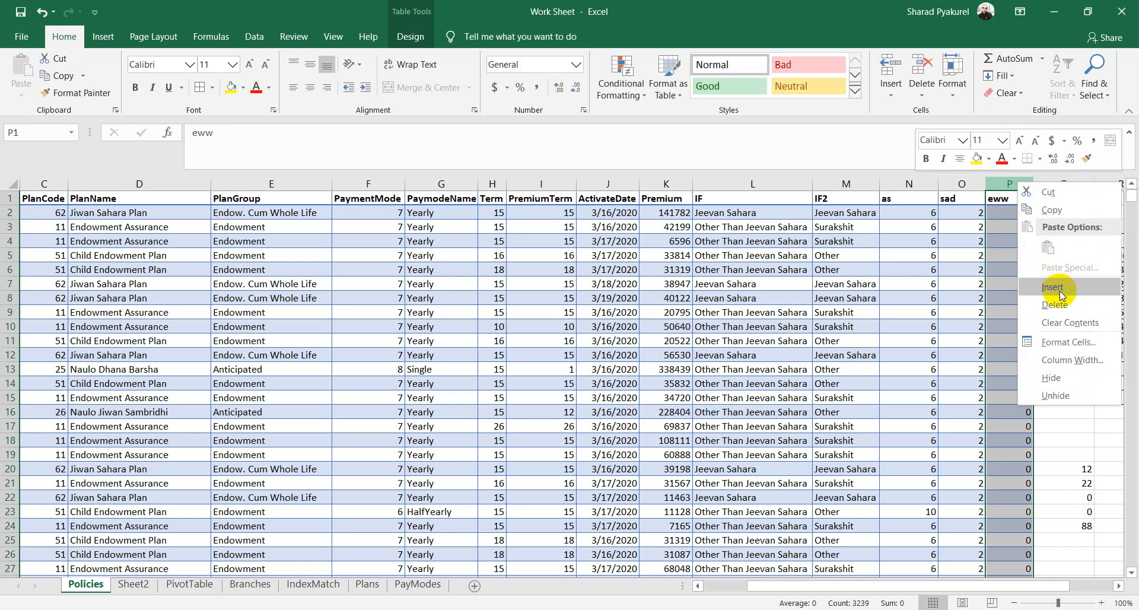
left_click(1054, 304)
left_click(1053, 440)
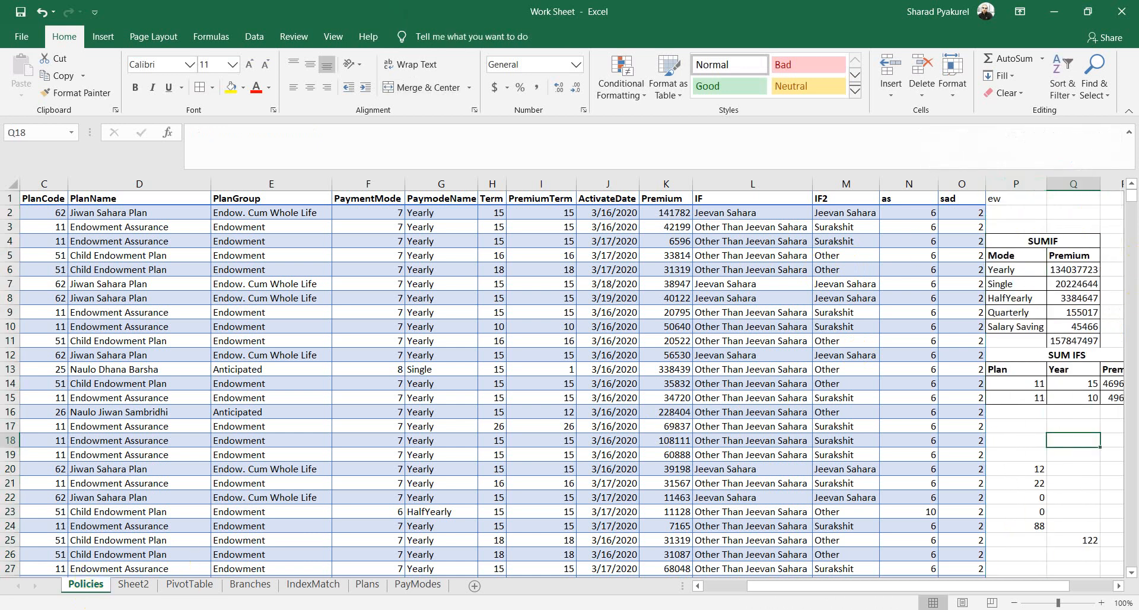
mouse_move(201, 609)
key("Left")
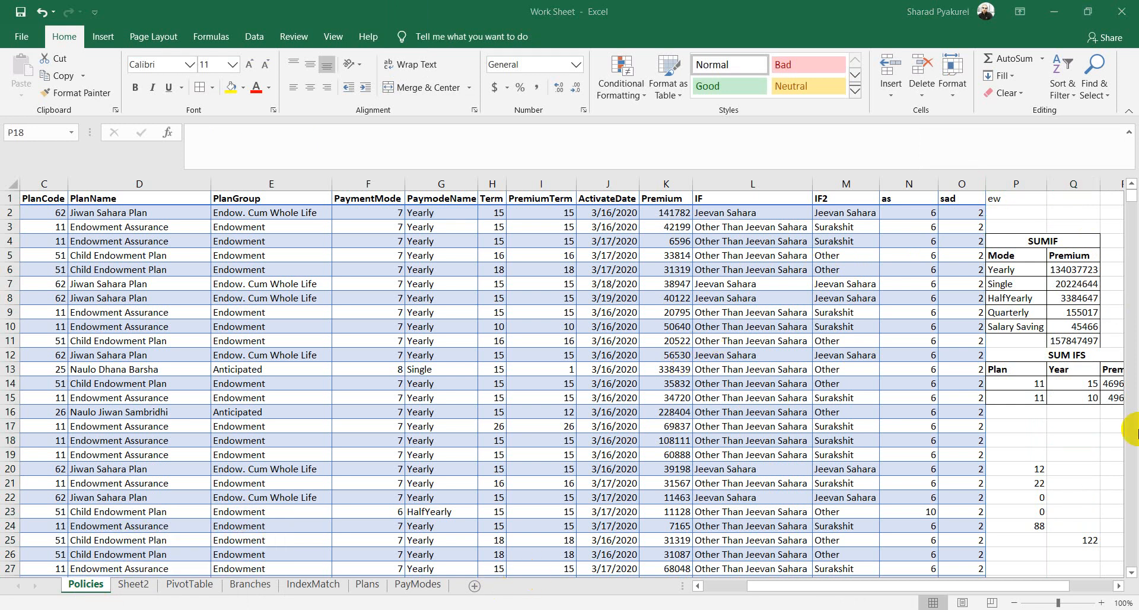
left_click(1023, 424)
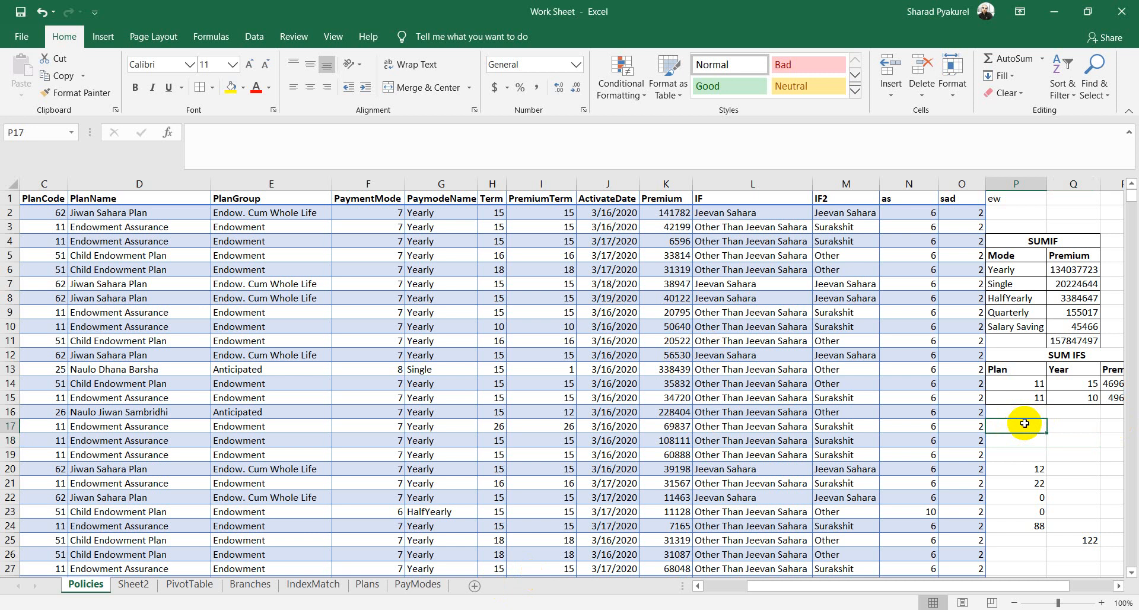
Step: Enter =COUNT(J2:J14) in P17, accepting Excel's correction, to count 13 ActivateDate entries
type("=COUNT((")
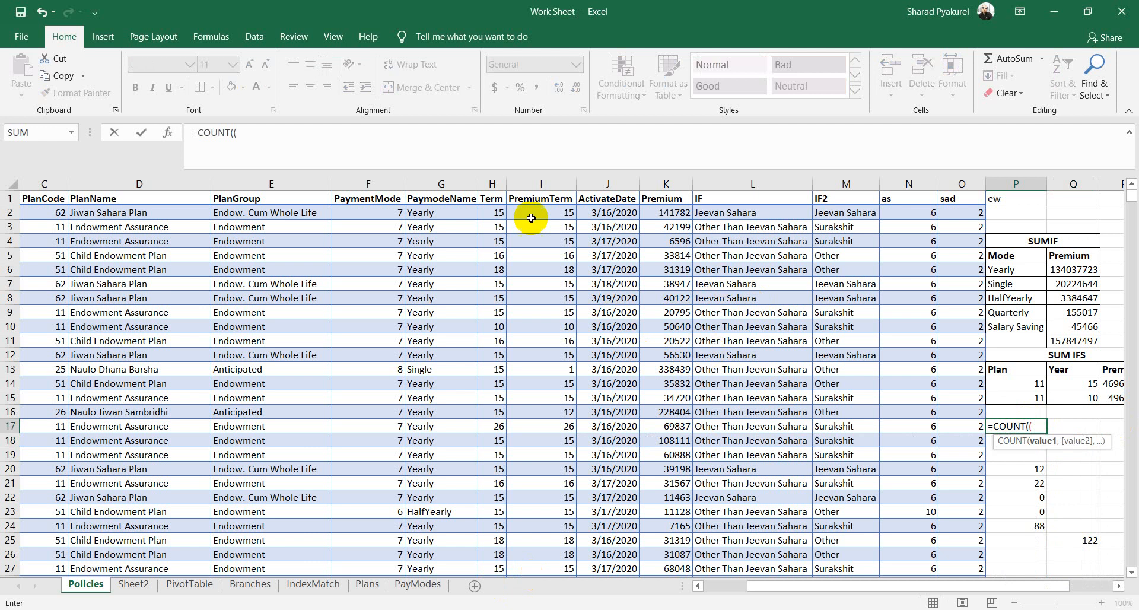
left_click(600, 212)
key("F8")
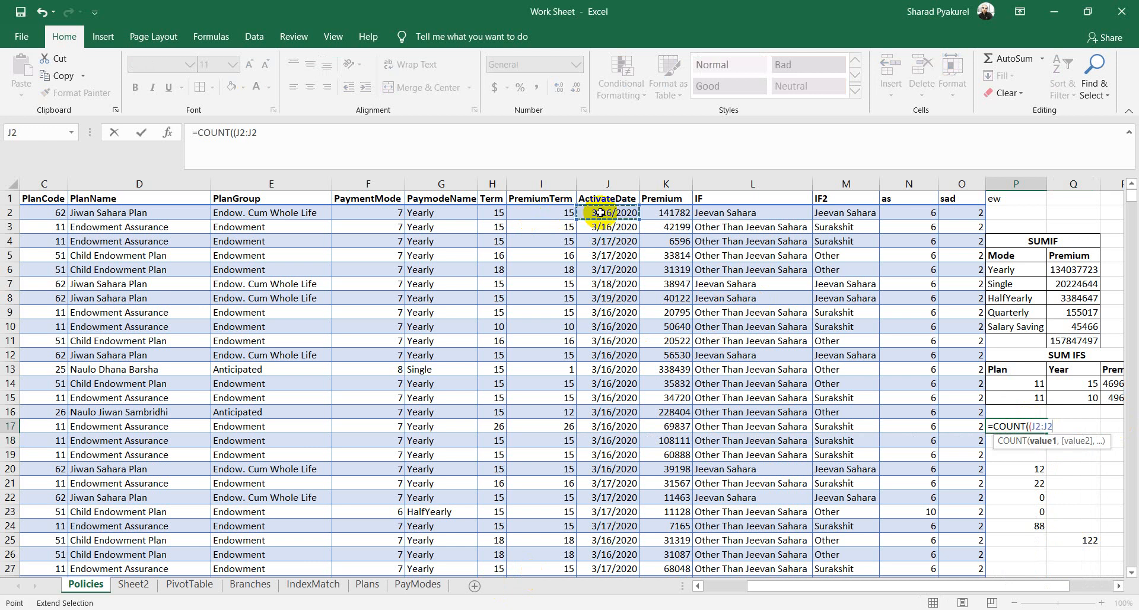
left_click(614, 380)
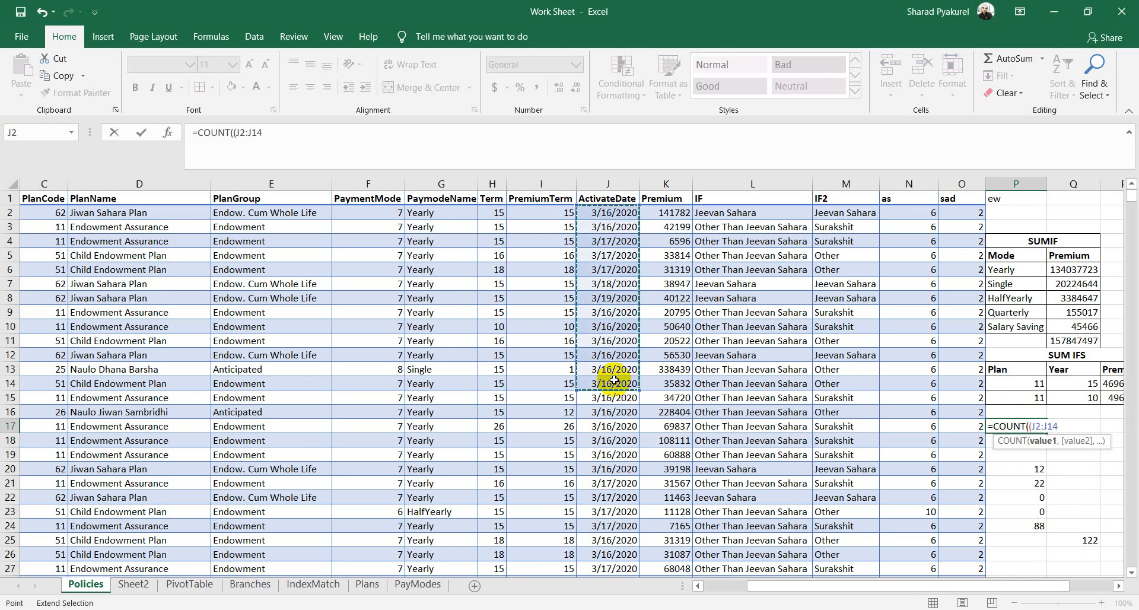
type(")")
key("Return")
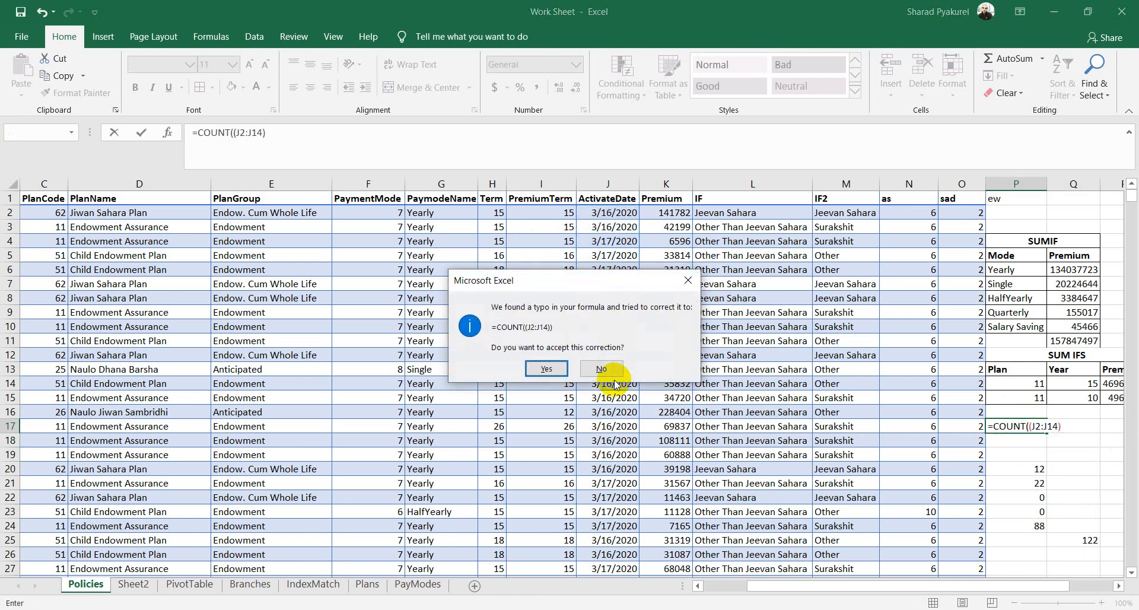
left_click(545, 370)
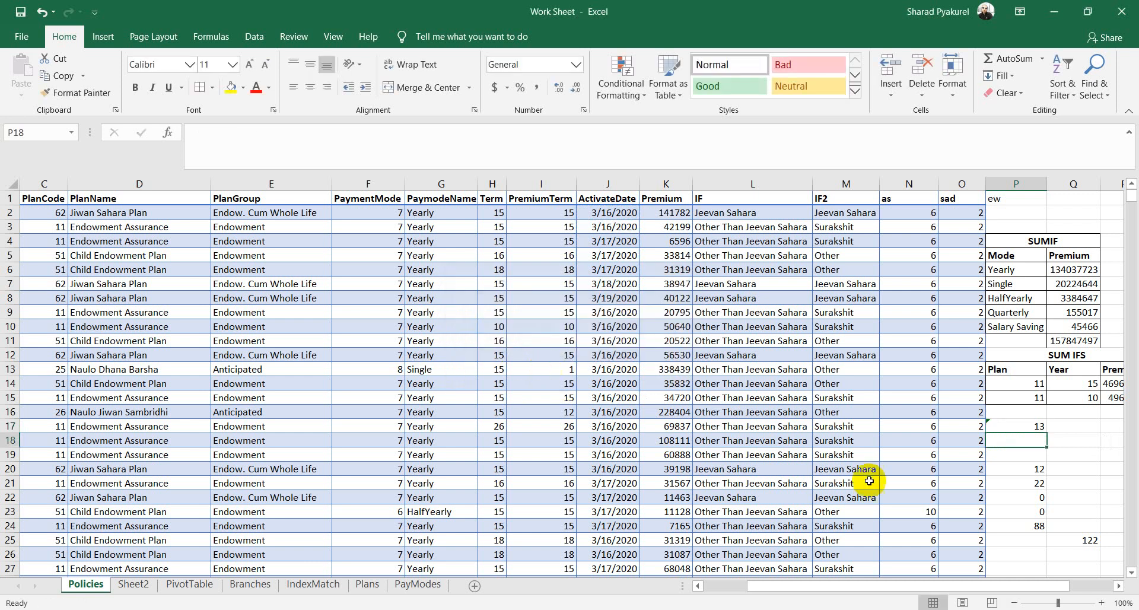
double_click(1031, 426)
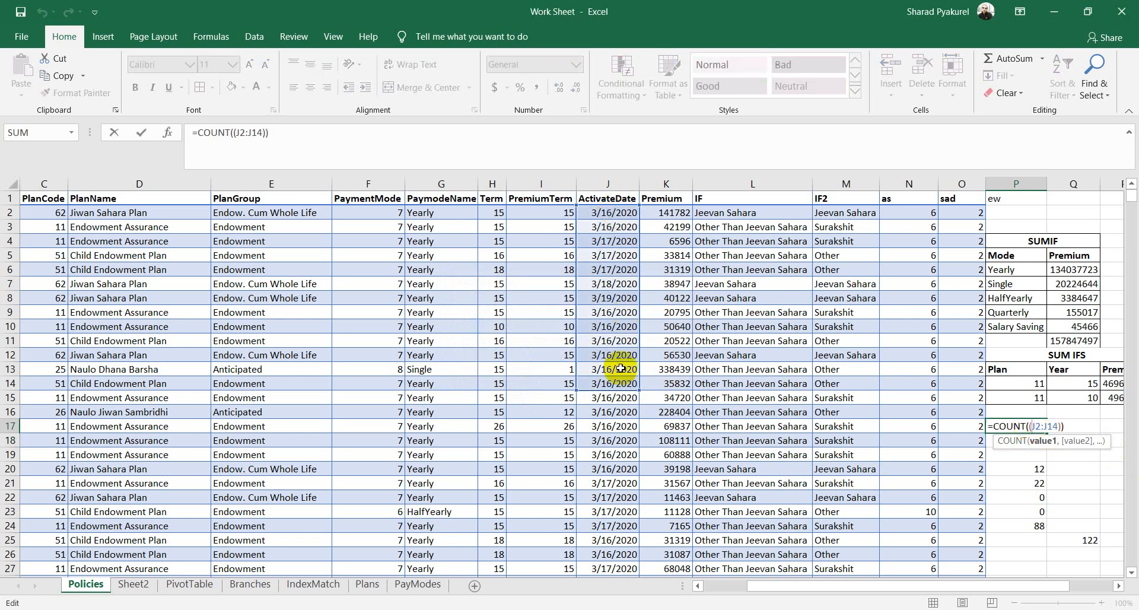
Step: Enter =COUNT(C4:I4) in P19, returning 4 numeric cells in row 4
left_click(1068, 465)
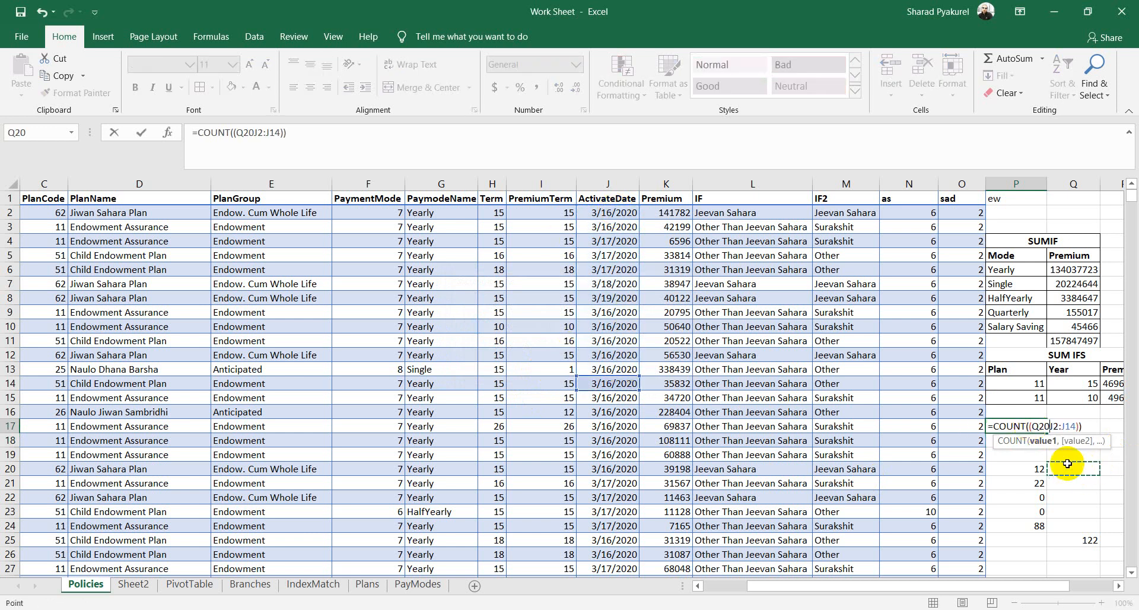
key("Escape")
left_click(1039, 453)
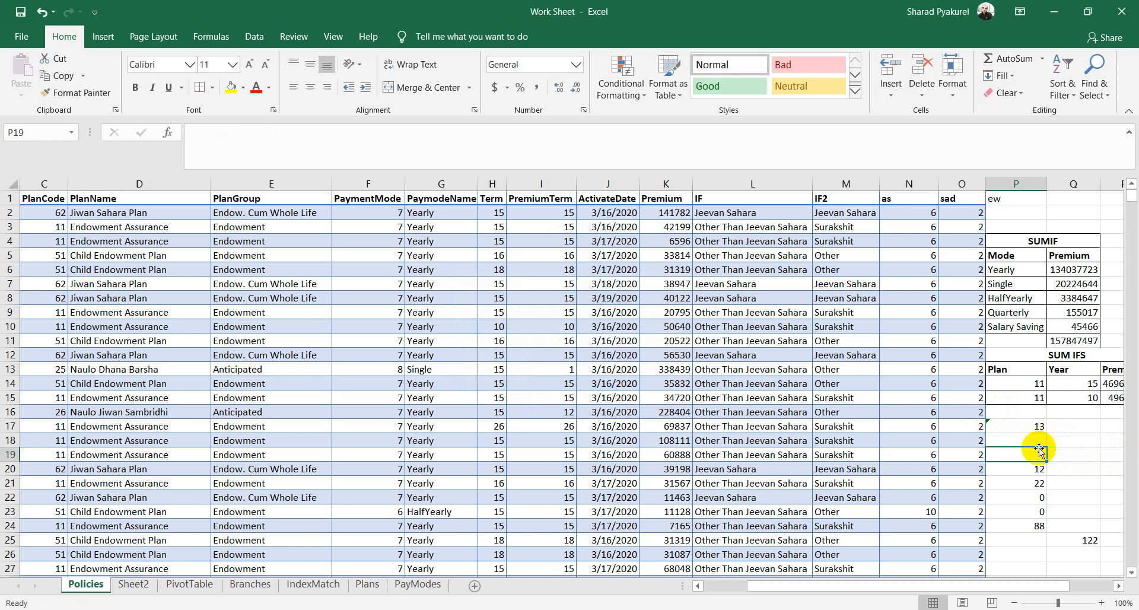
type("=COu")
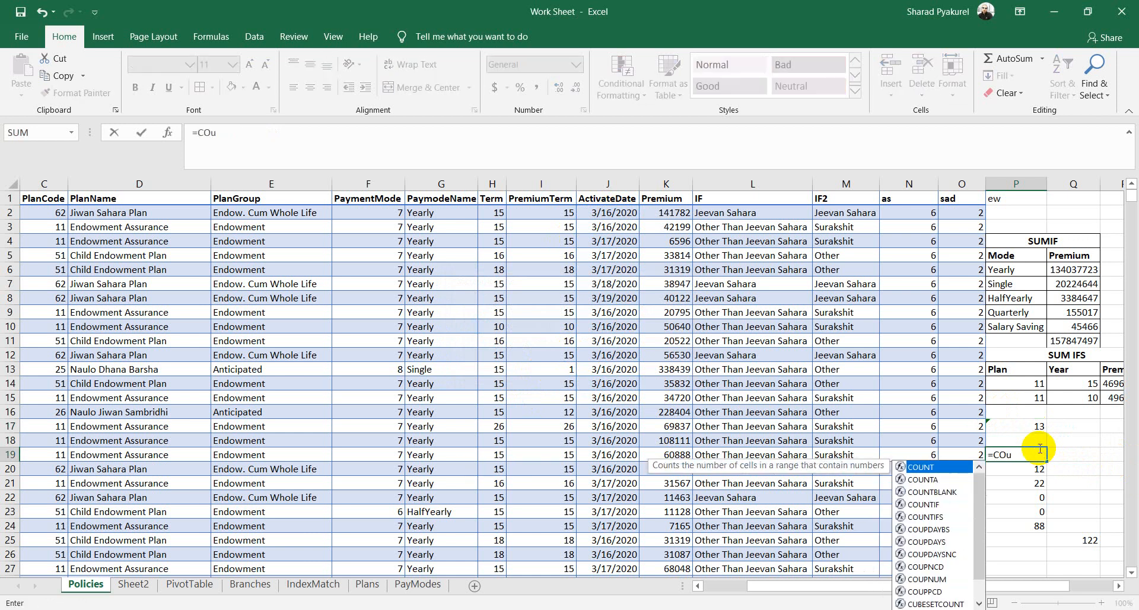
key("Tab")
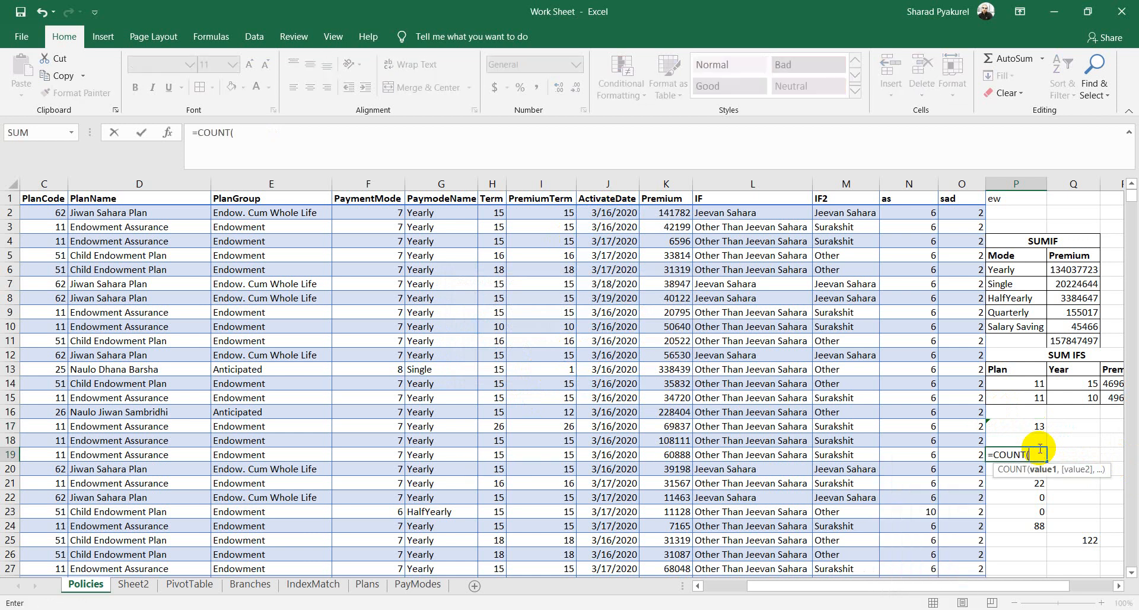
left_click(54, 243)
key("F8")
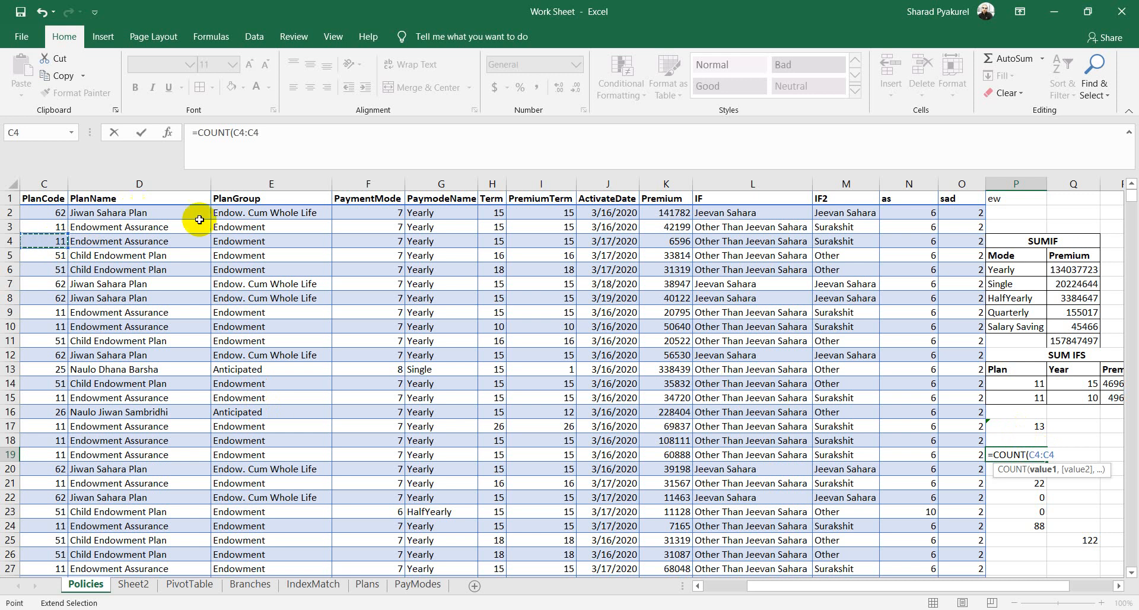
left_click(564, 242)
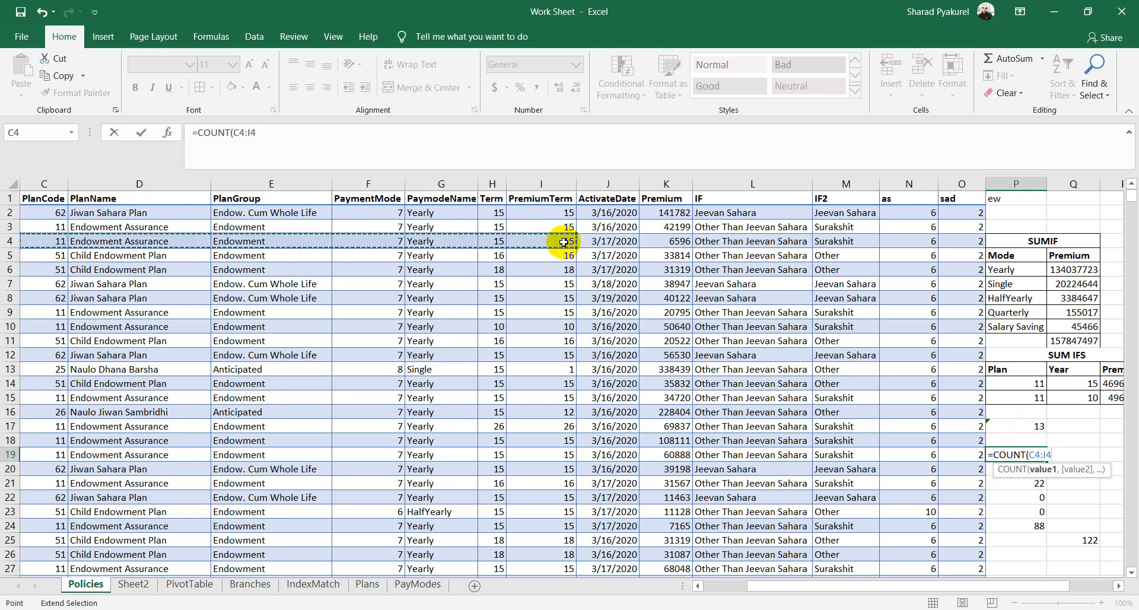
key("Return")
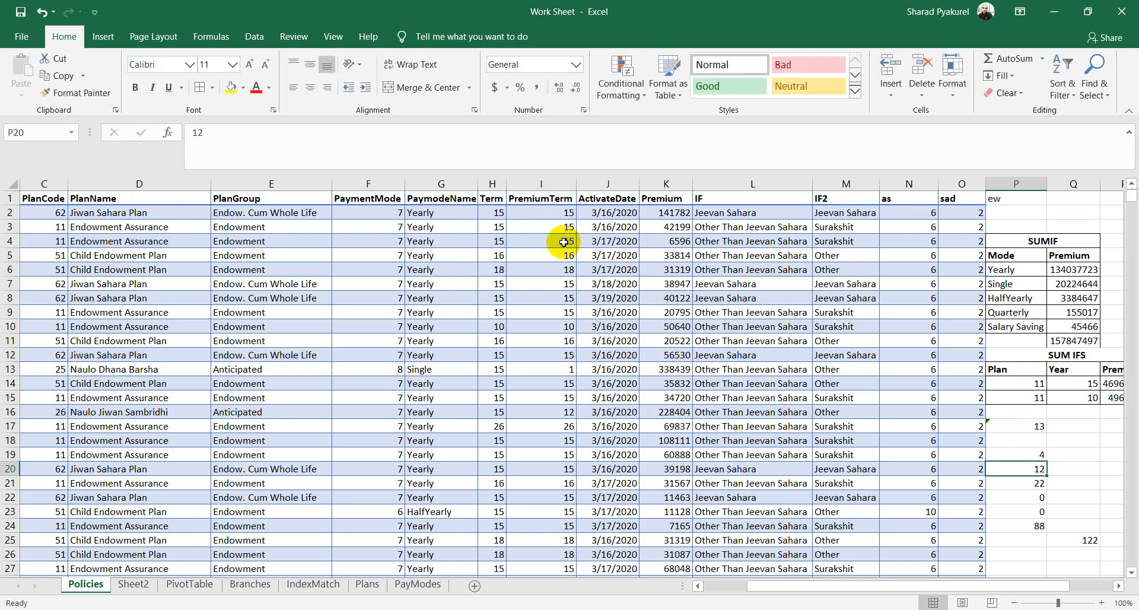
double_click(1028, 454)
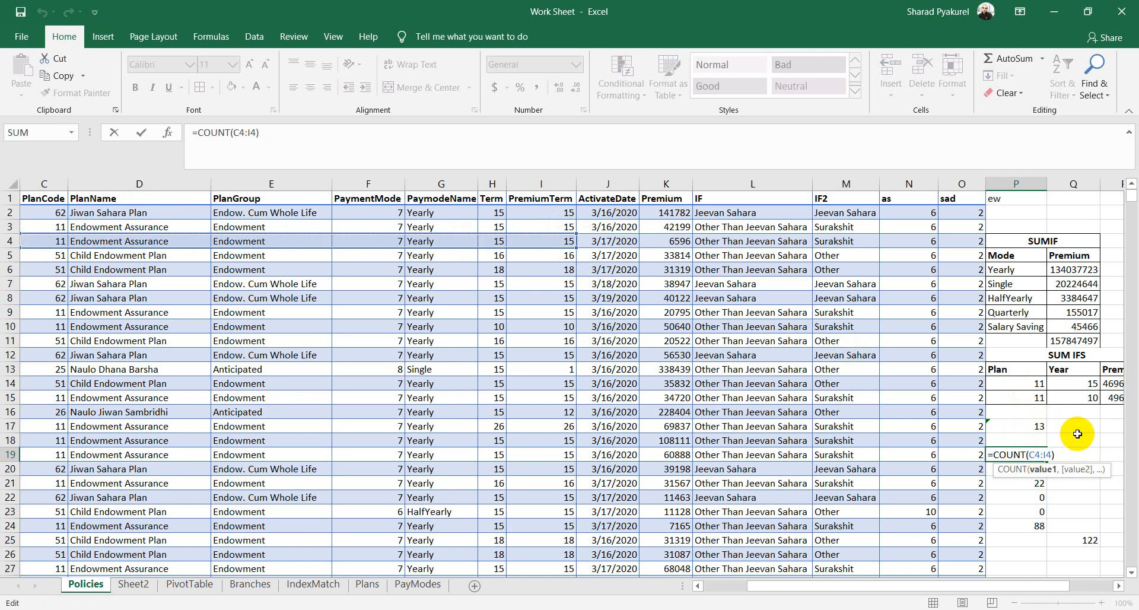
key("Return")
left_click(231, 326)
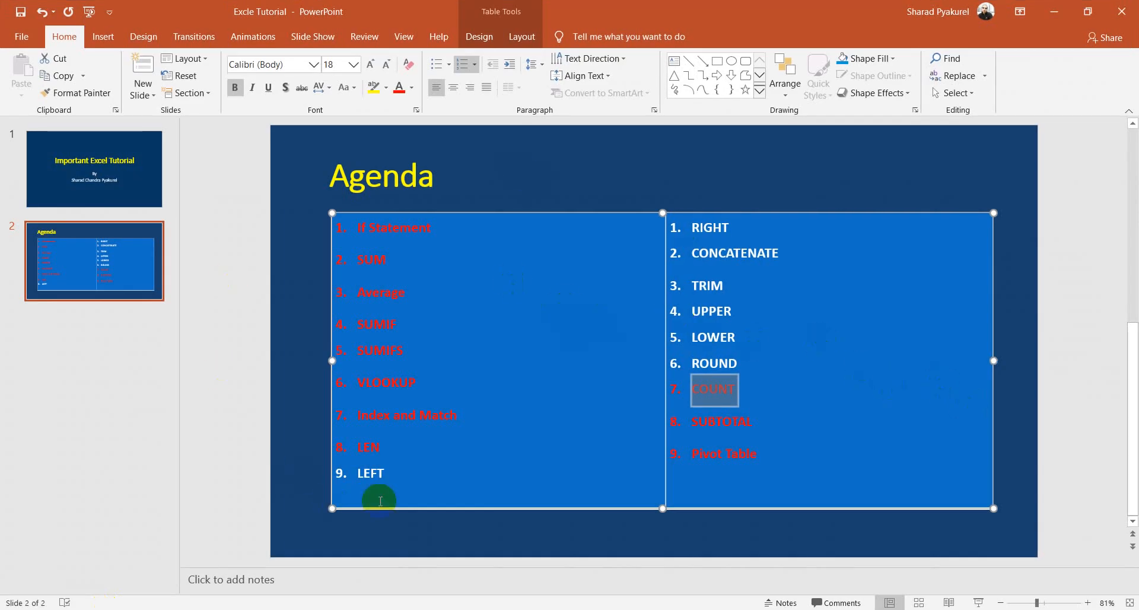
Step: Select the next agenda topic LEFT, then return to the Work Sheet workbook
left_click(386, 472)
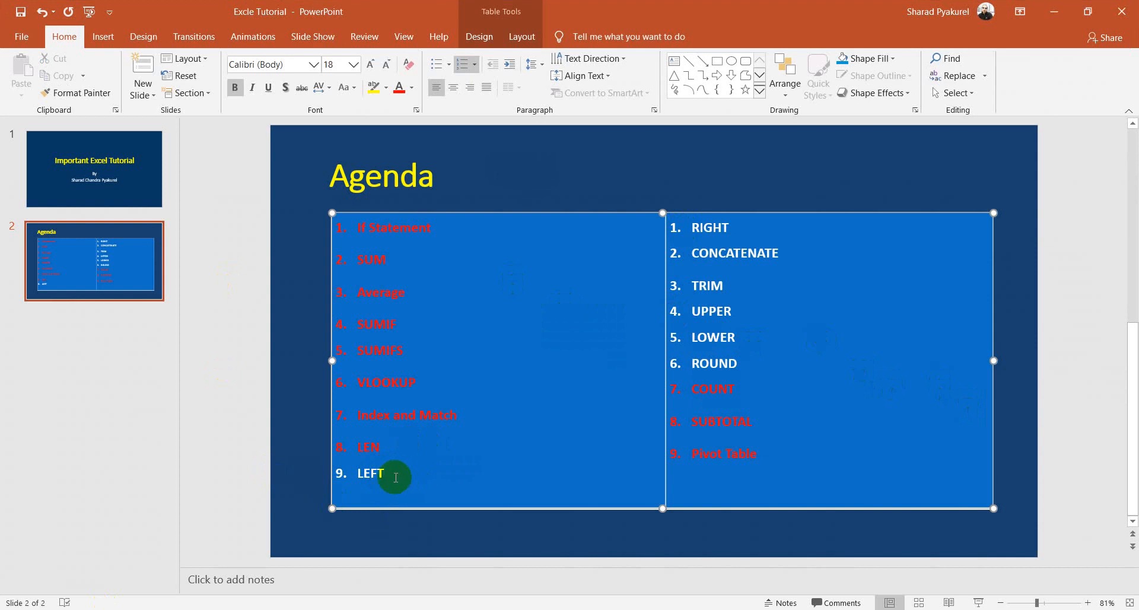
double_click(373, 473)
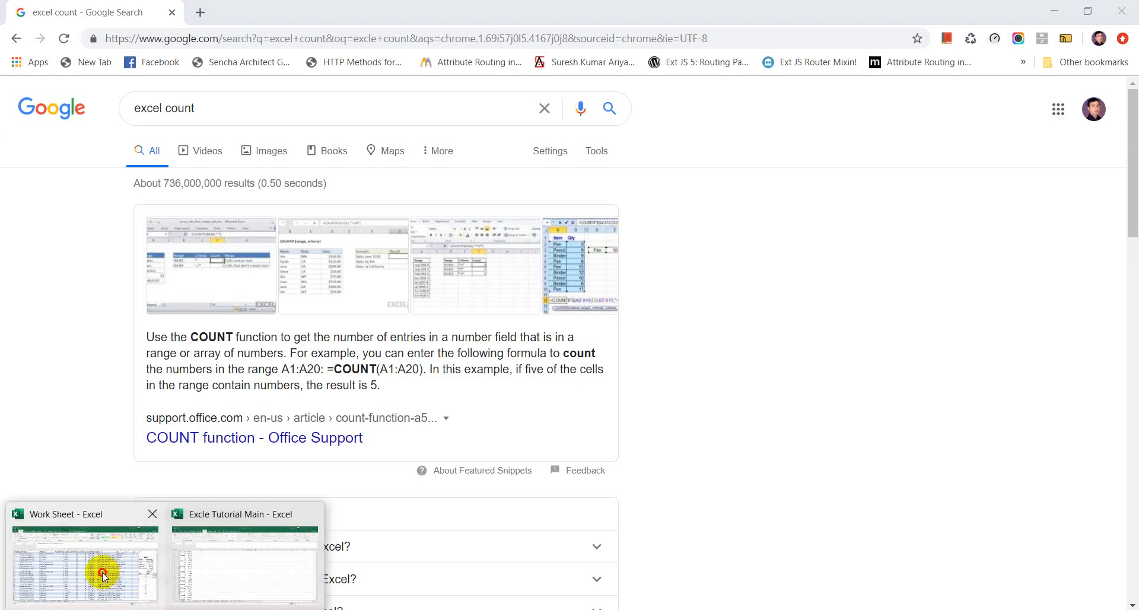
left_click(102, 572)
Step: Add a new blank worksheet, then return to the Policies sheet
left_click(474, 585)
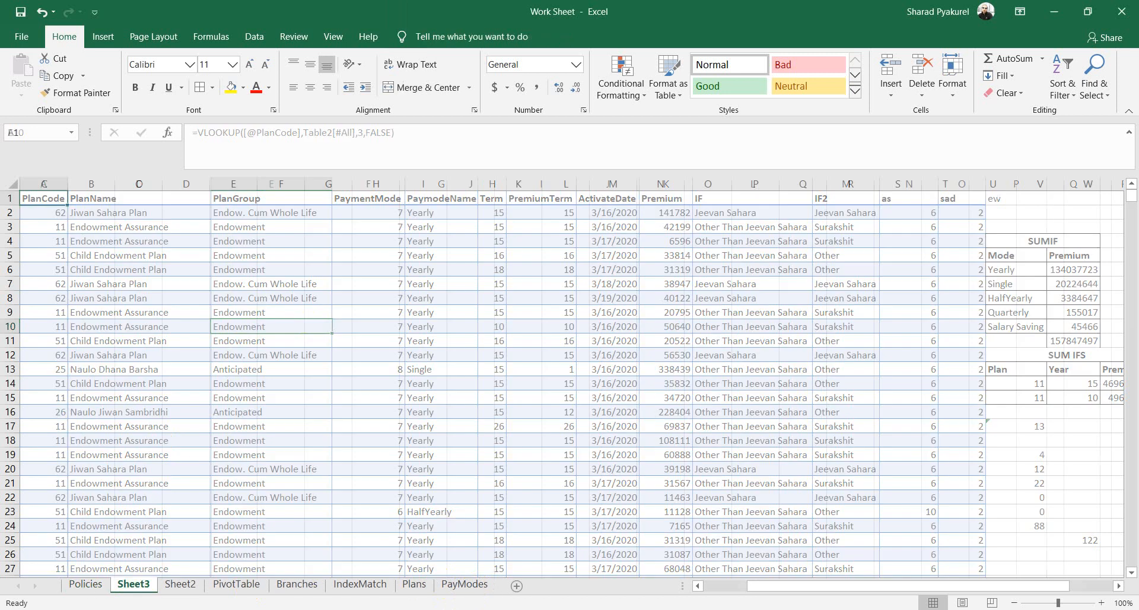
left_click(182, 244)
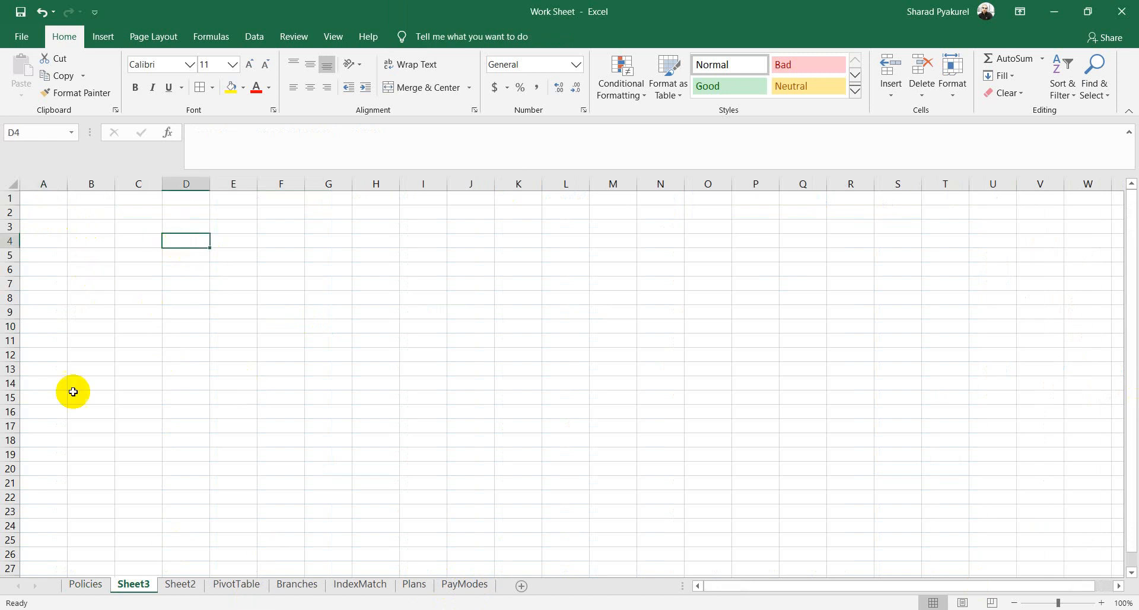
left_click(82, 584)
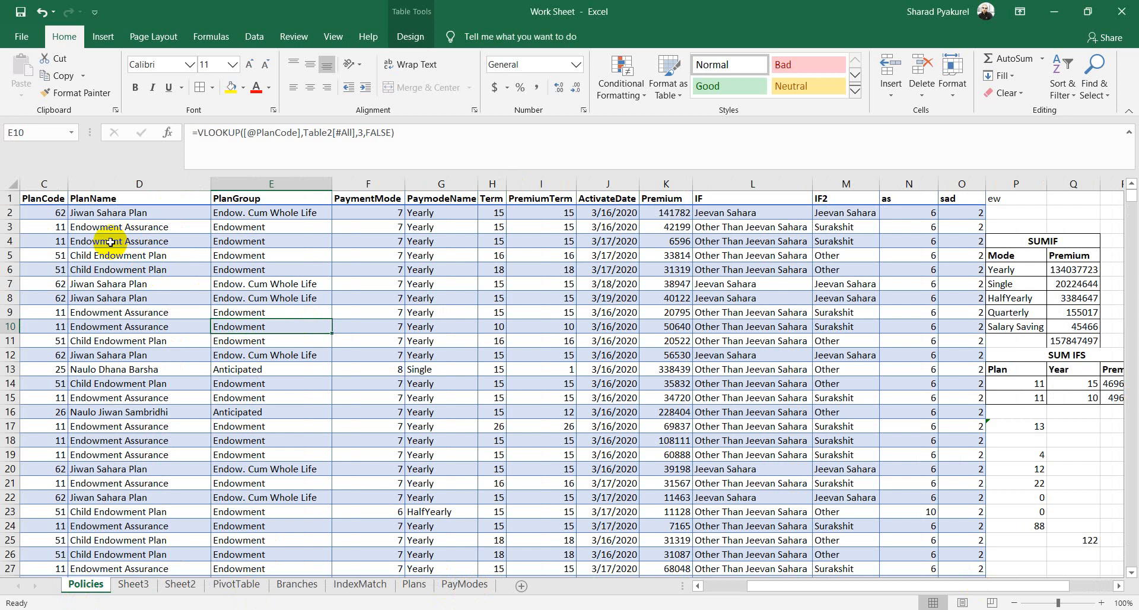
left_click_drag(778, 584, 722, 585)
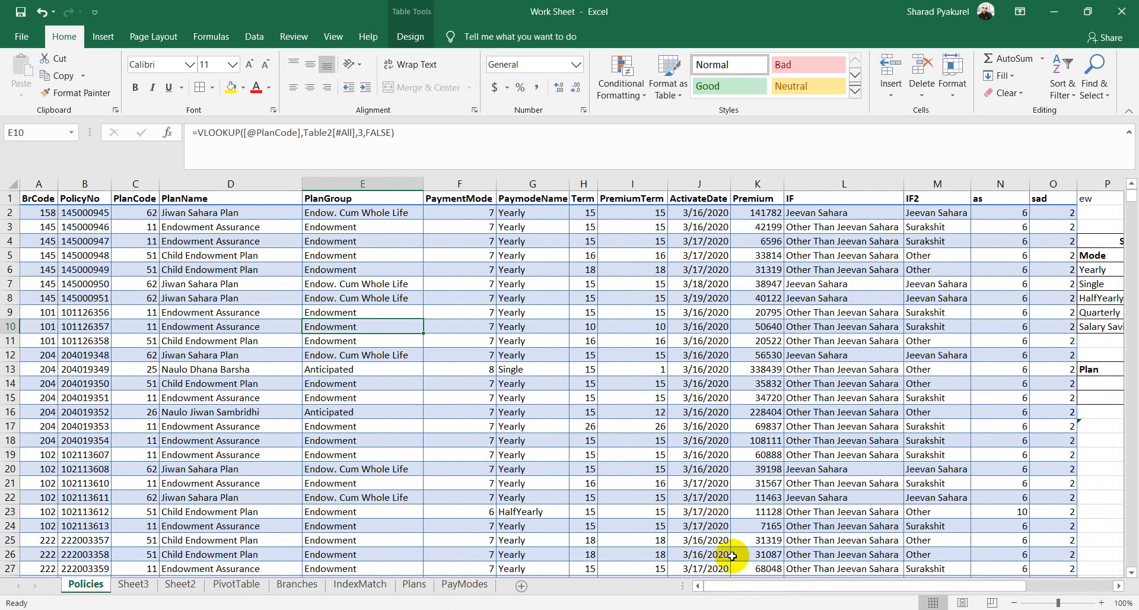
Step: Insert a blank Column1 before PlanCode in the Policies table
right_click(136, 186)
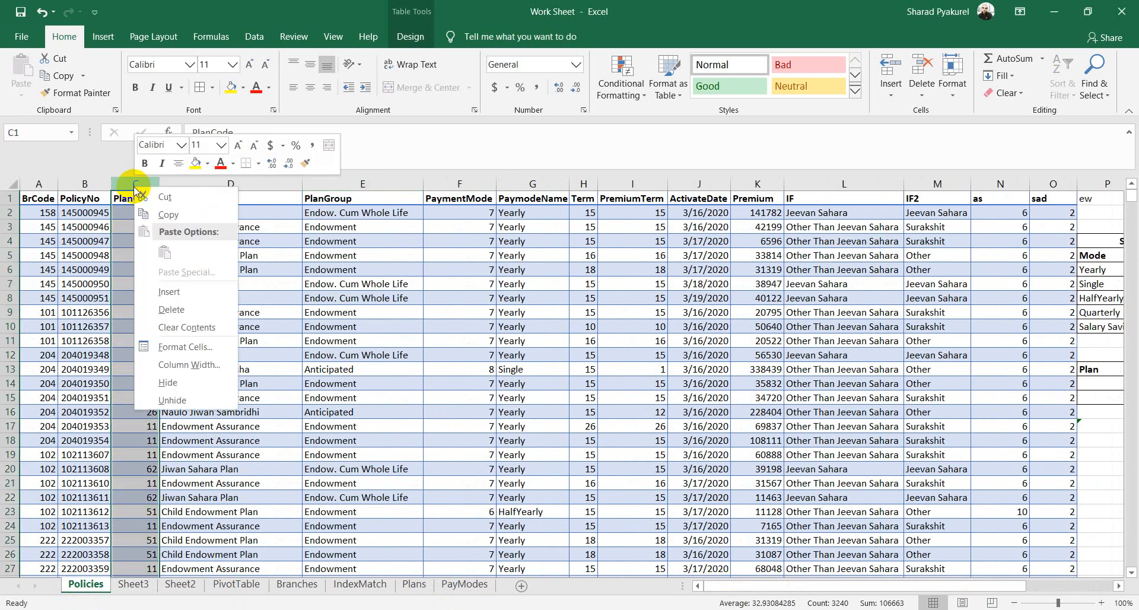
left_click(188, 292)
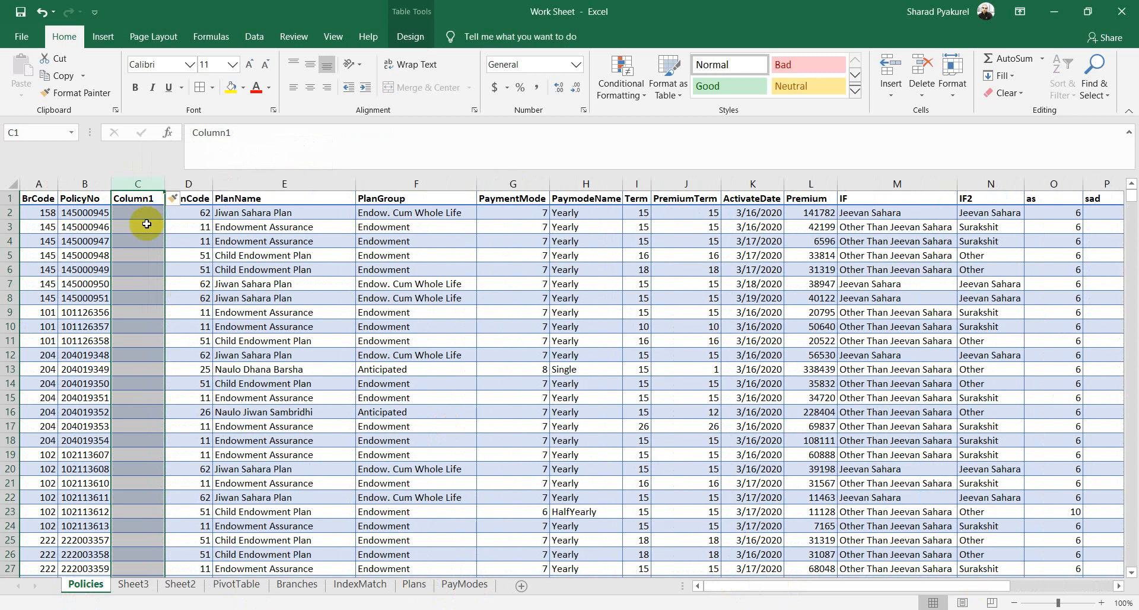
left_click(144, 202)
left_click(128, 211)
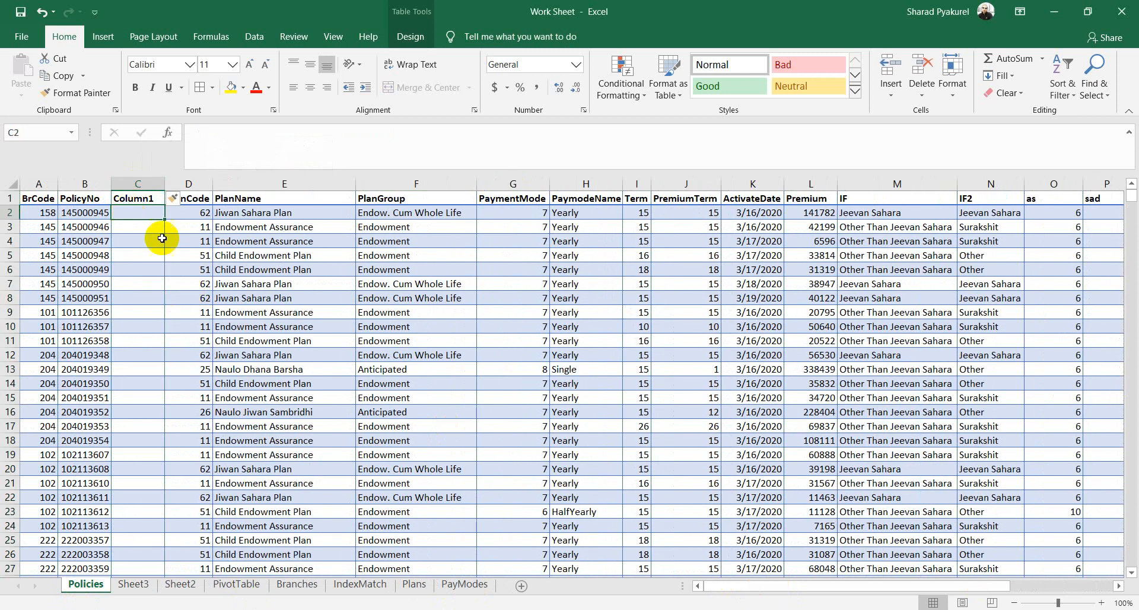
left_click_drag(91, 213, 98, 386)
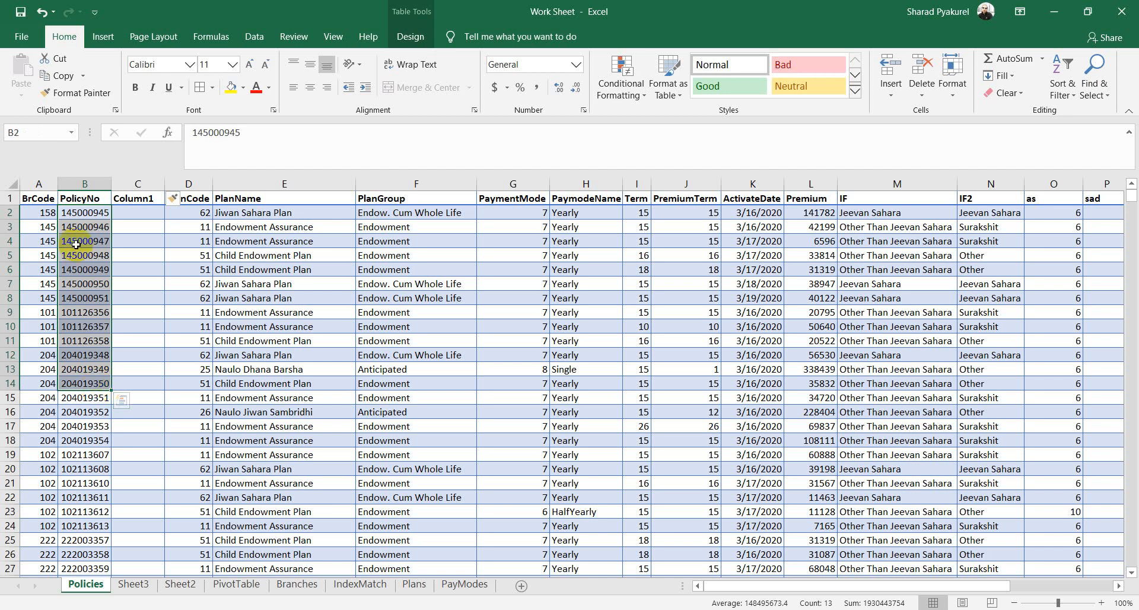
left_click(130, 213)
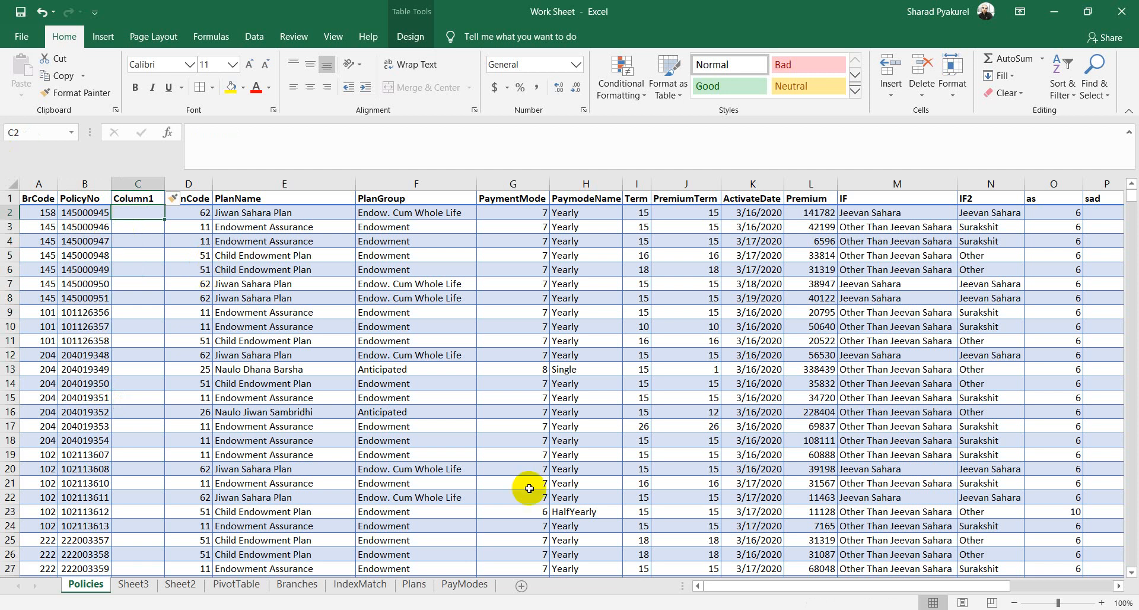
type("=LEFT(")
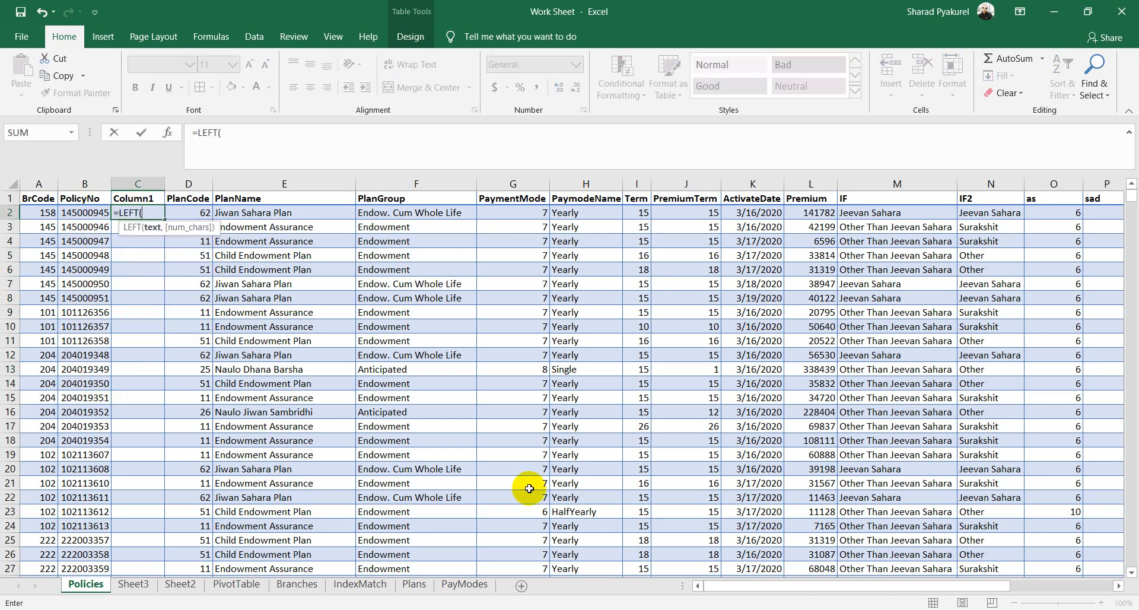
left_click(94, 212)
type(",")
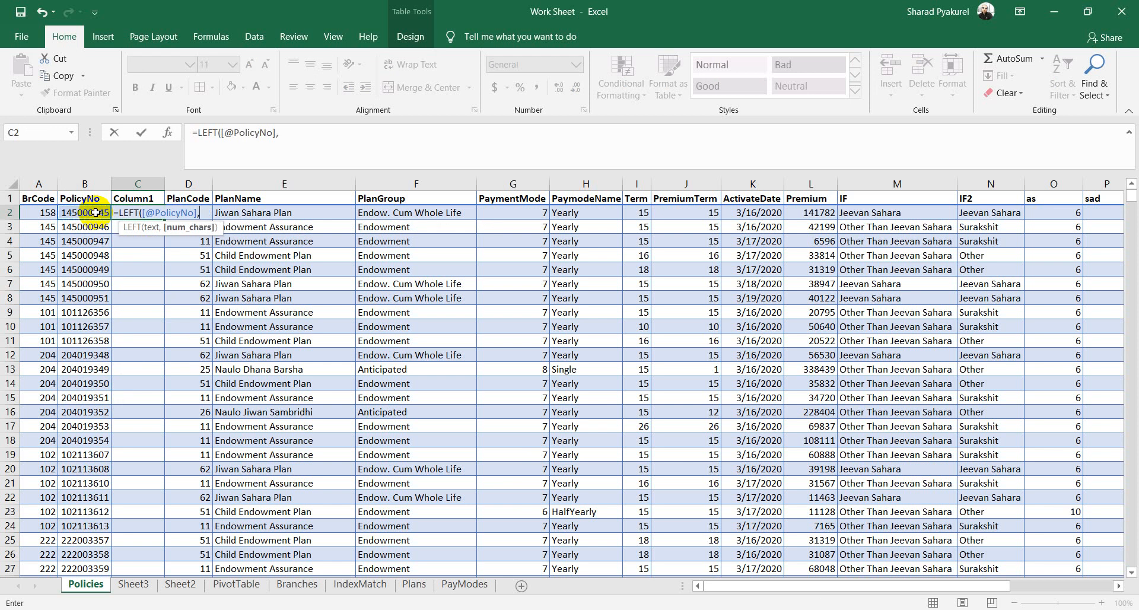
type("3")
key("Return")
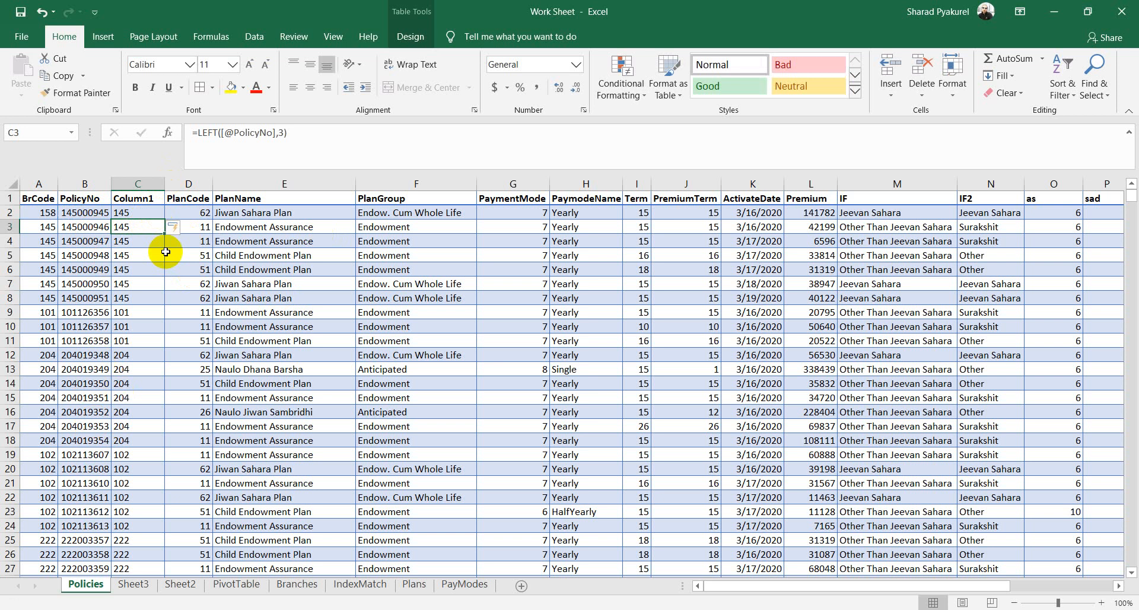
right_click(182, 178)
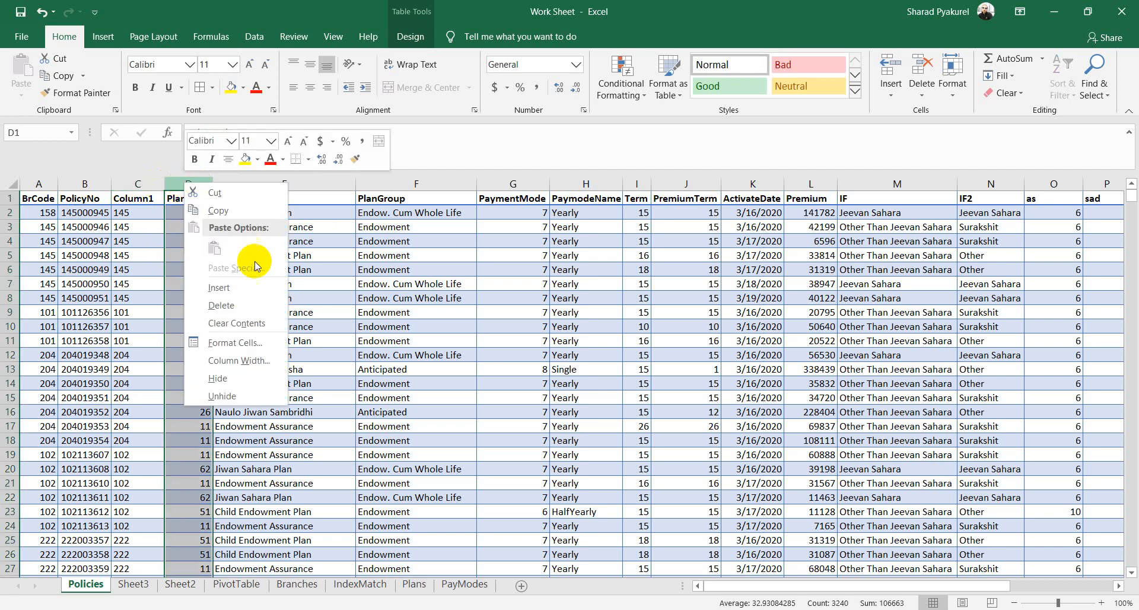
left_click(236, 287)
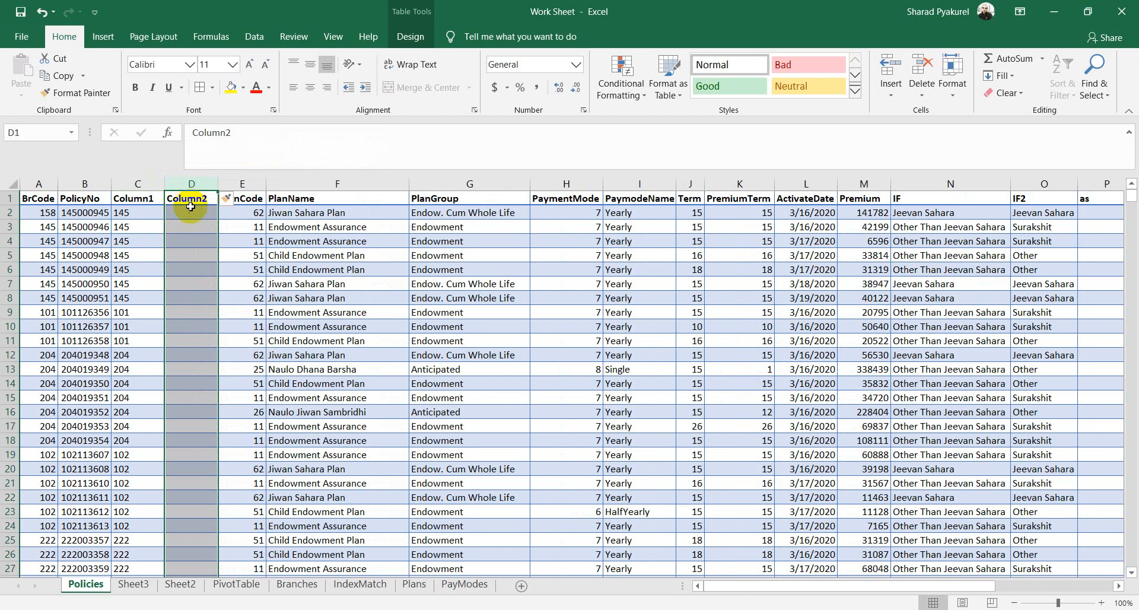
left_click(197, 212)
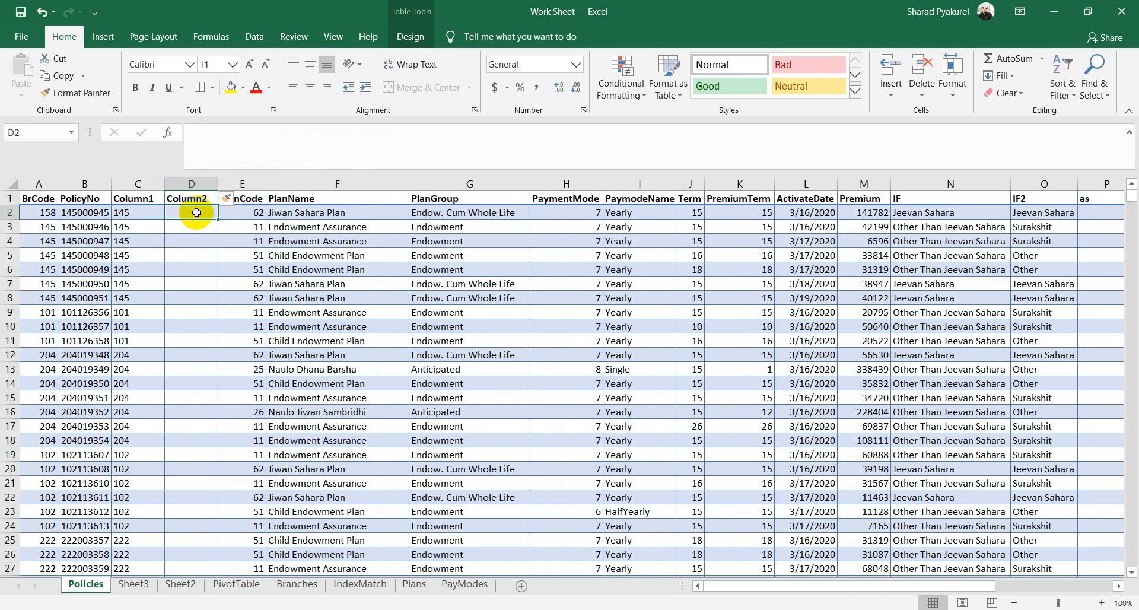
type("=")
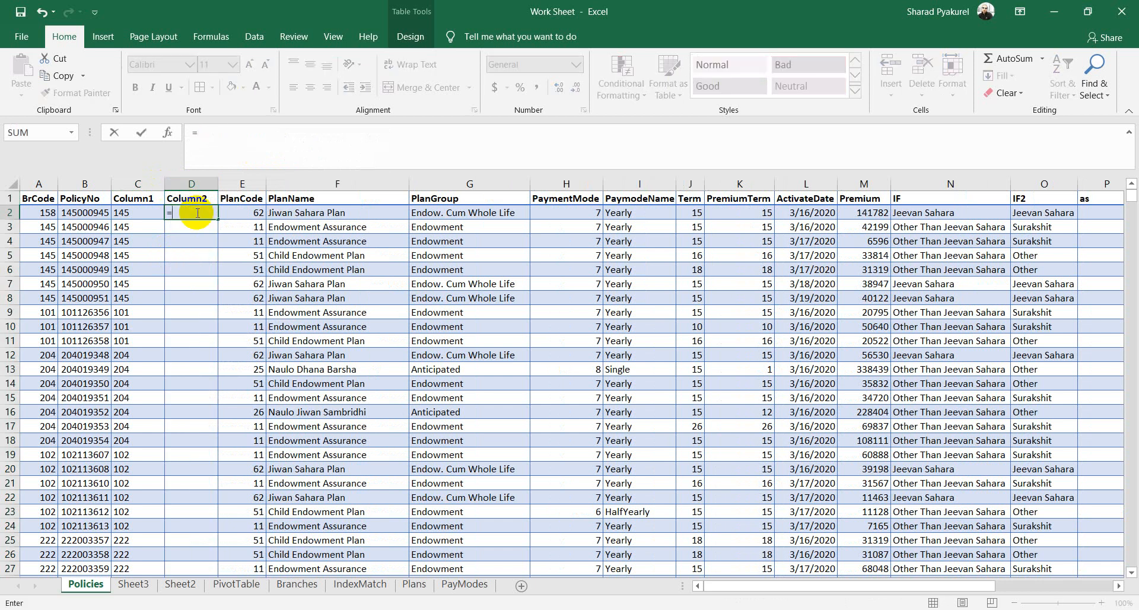
type("RIGHT(")
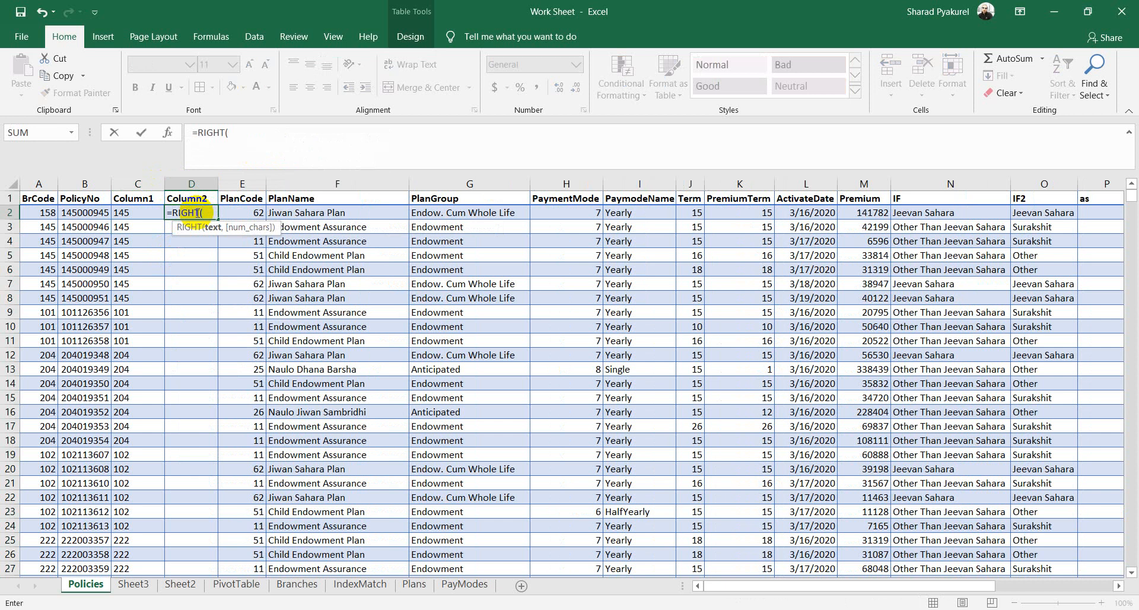
left_click(84, 216)
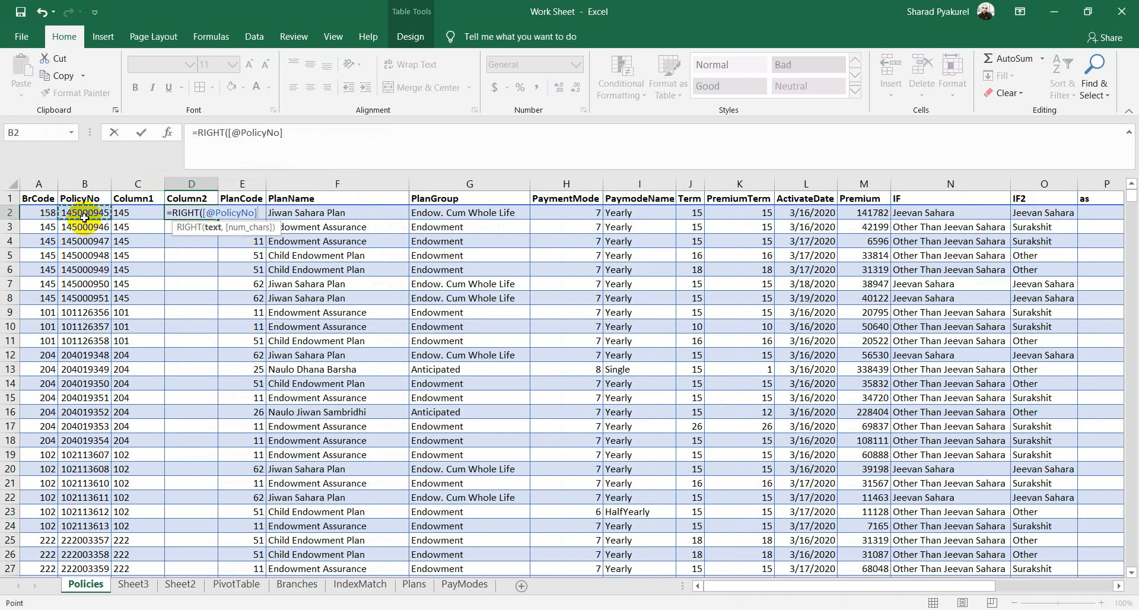
type(",")
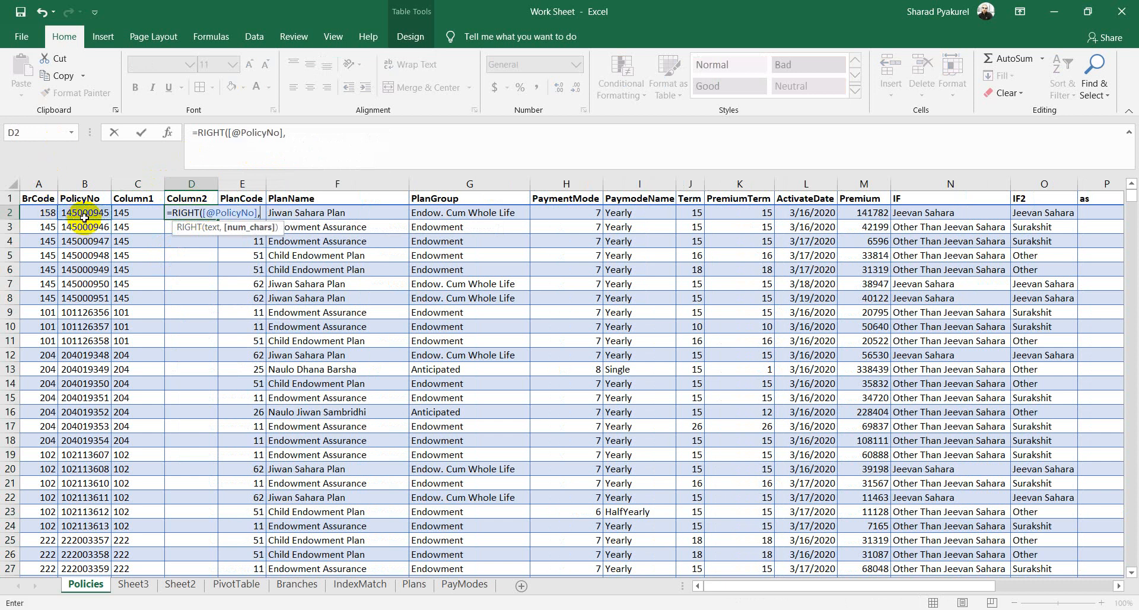
type("6)")
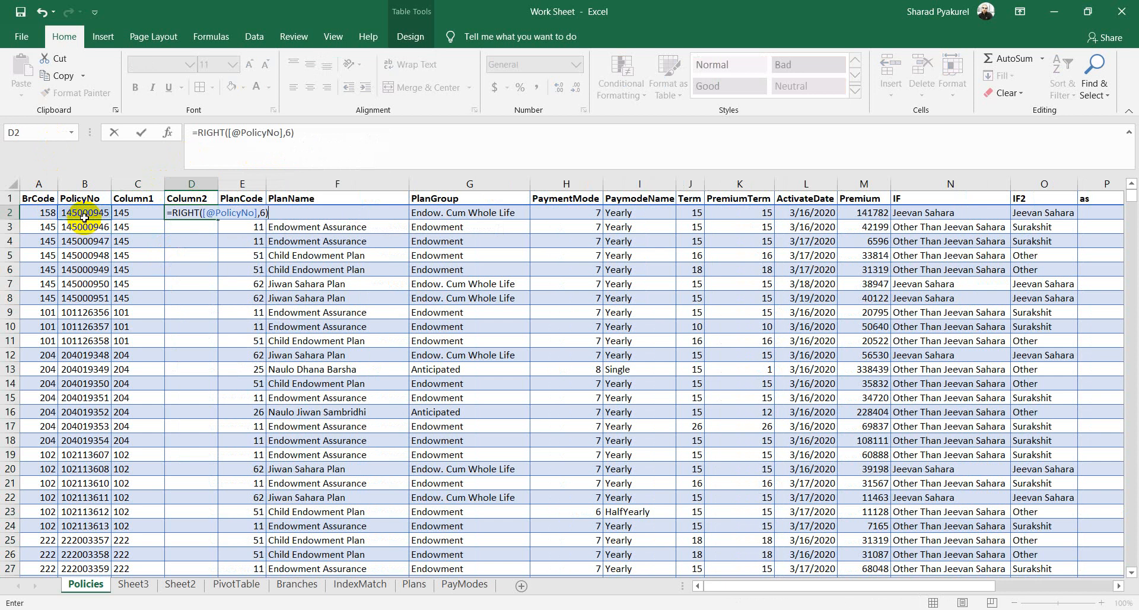
key("Return")
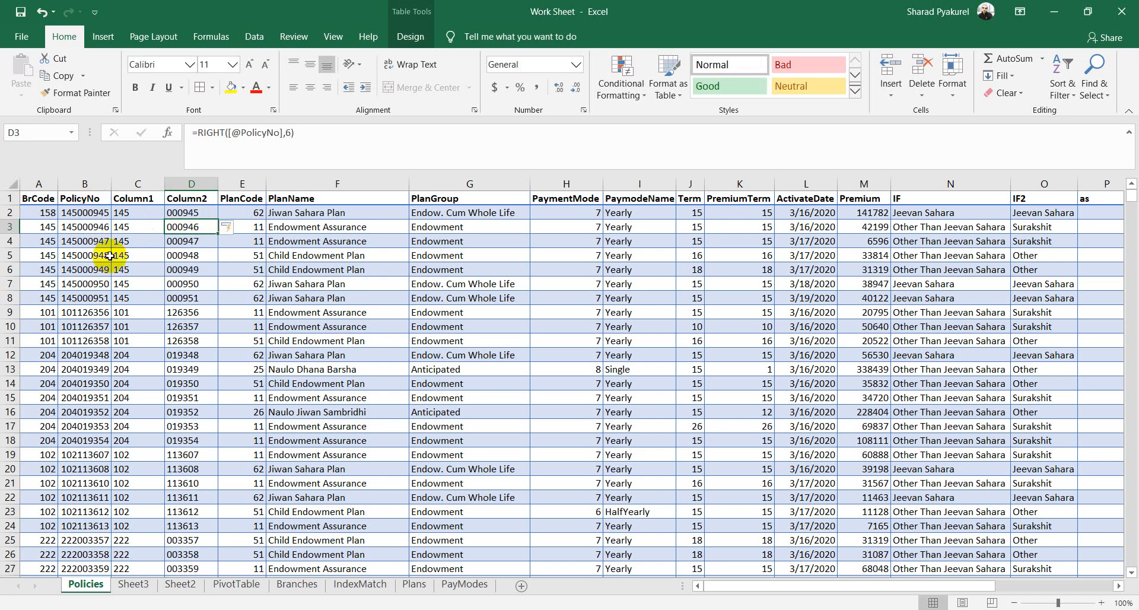
Step: Recheck the RIGHT formula in D2, then switch to the PayModes sheet
double_click(196, 212)
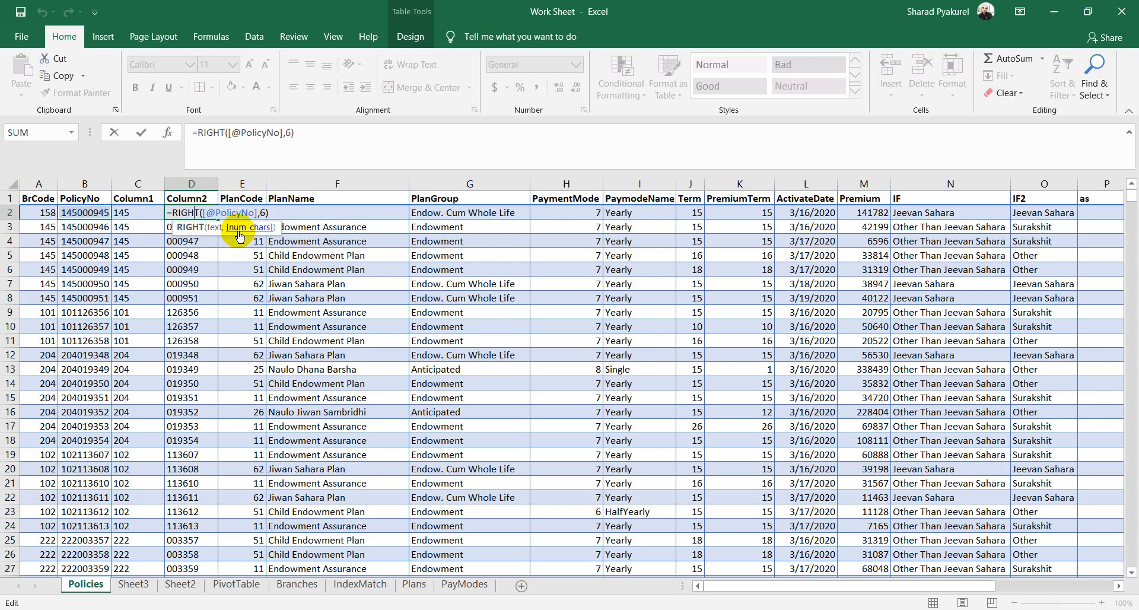
key("Return")
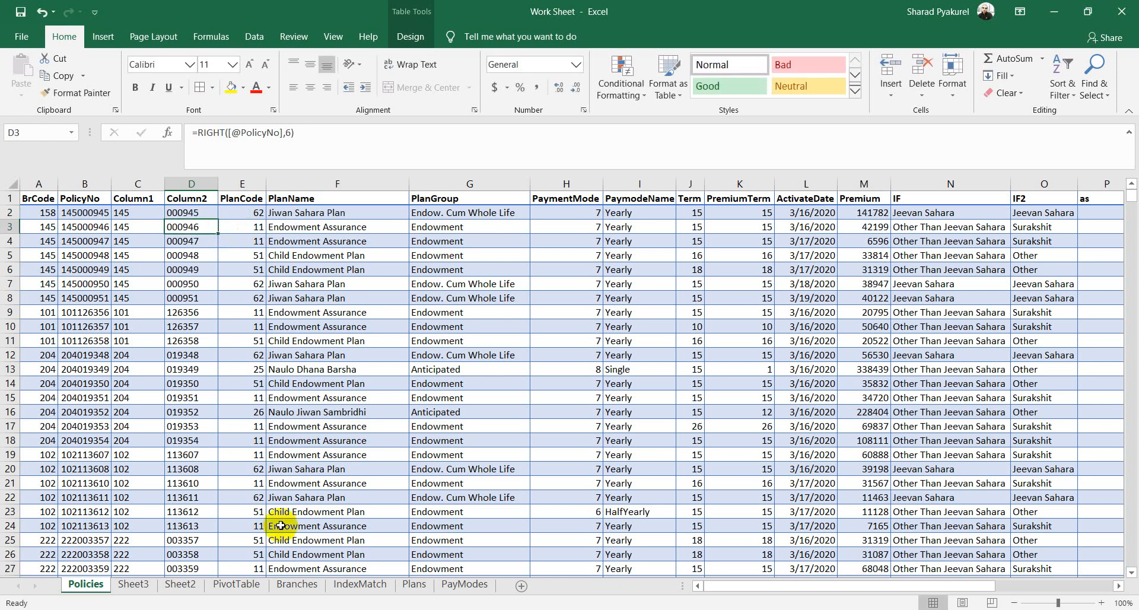
left_click(465, 584)
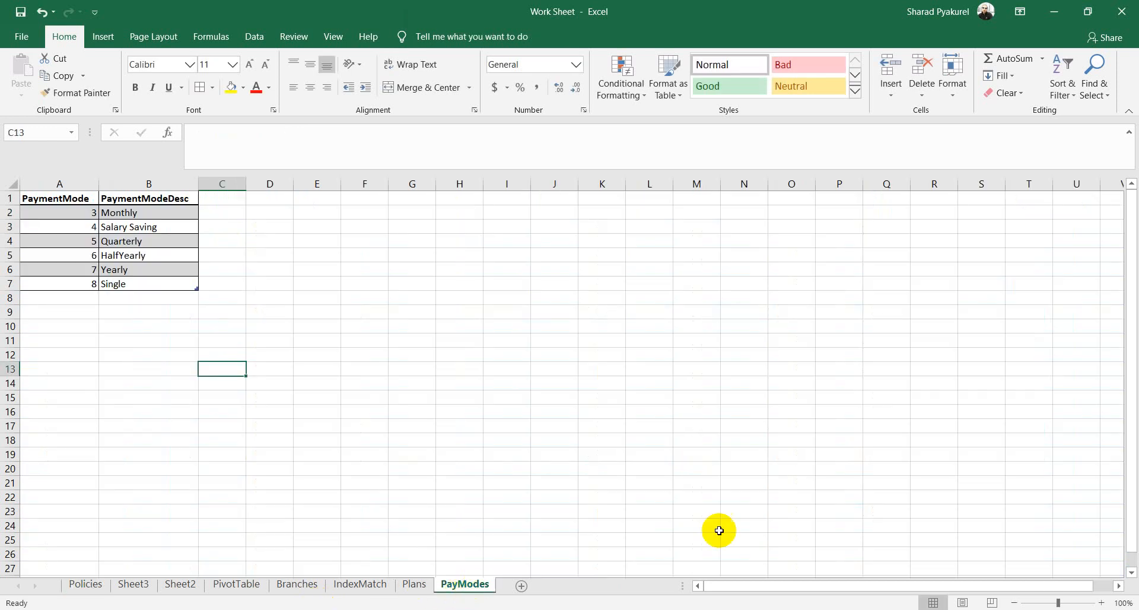
Step: Enter the sample code 710115697 in cell E2 of the PayModes sheet
left_click(325, 213)
type("710")
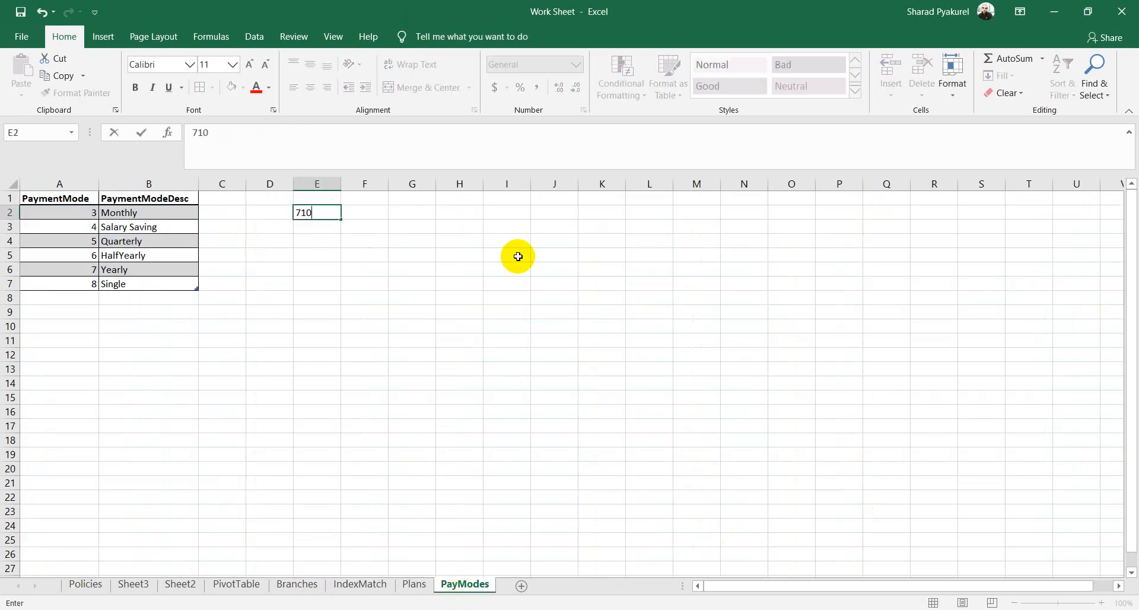
type("115697")
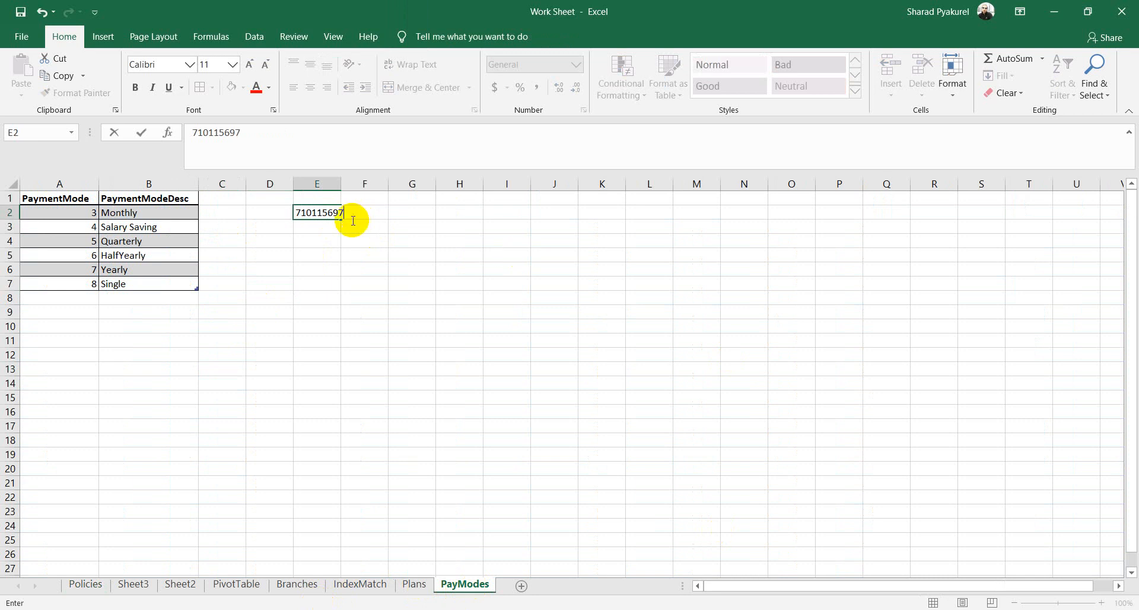
left_click_drag(241, 132, 198, 133)
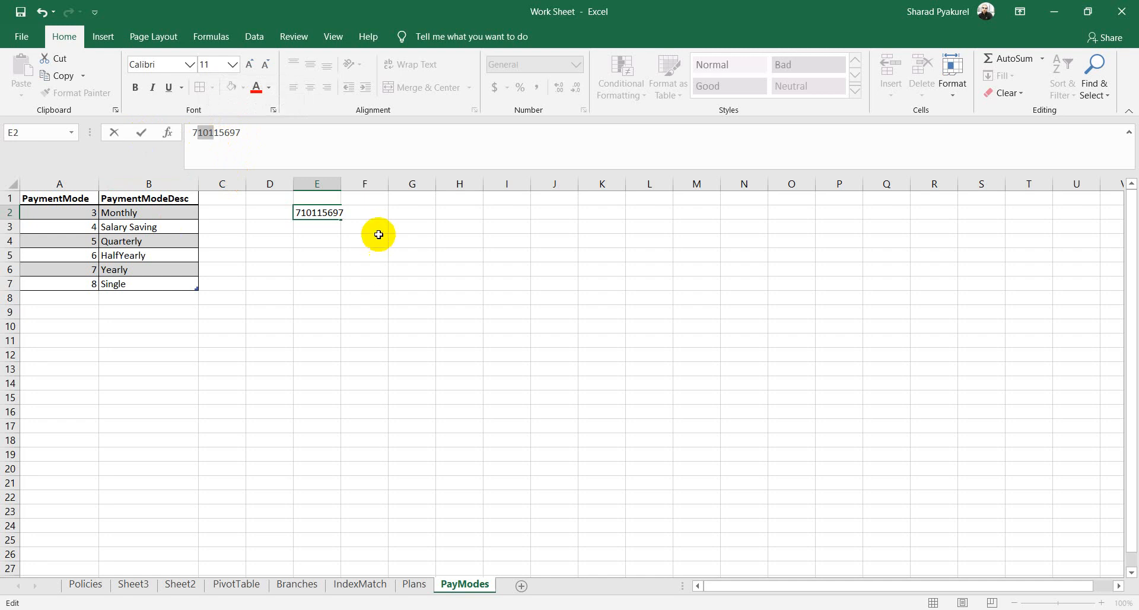
left_click(372, 215)
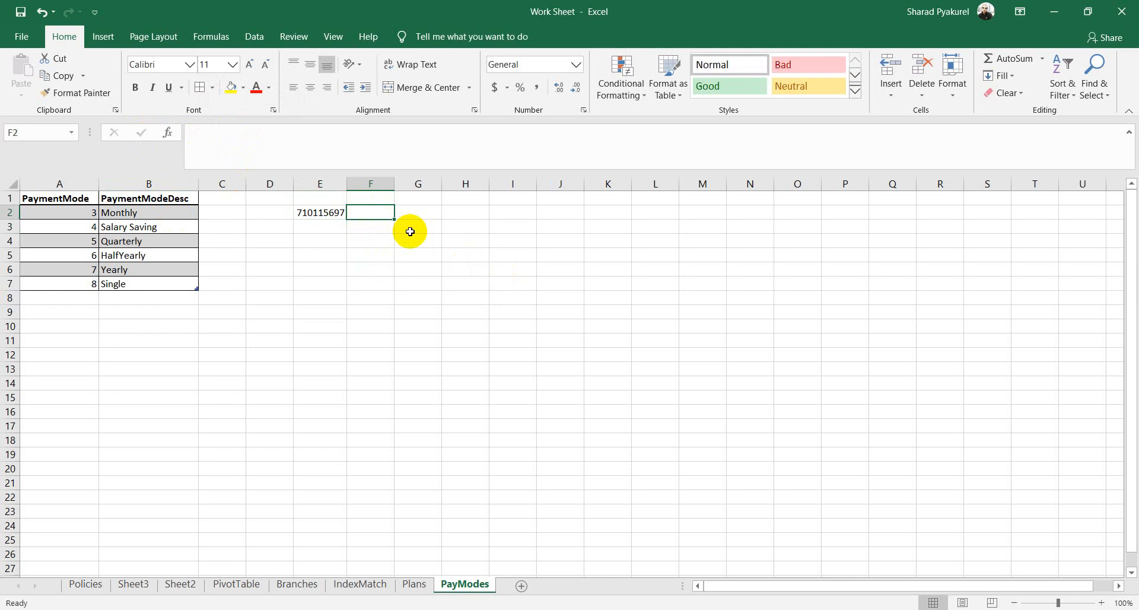
Step: Check the E2 code in the formula bar and in-cell edit mode, ending on F2
left_click(319, 211)
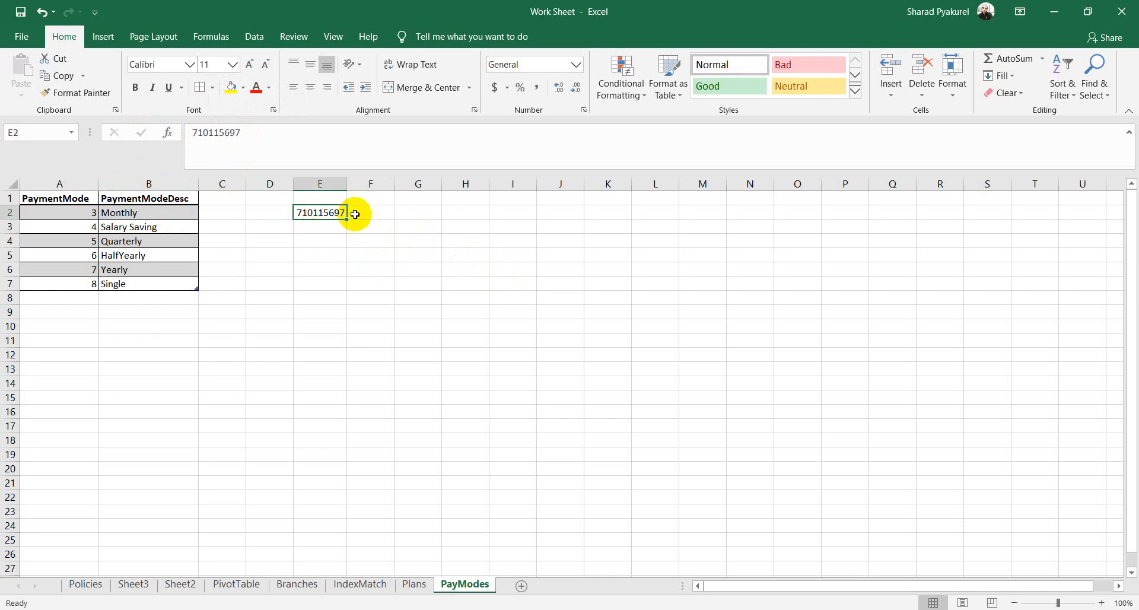
left_click(383, 214)
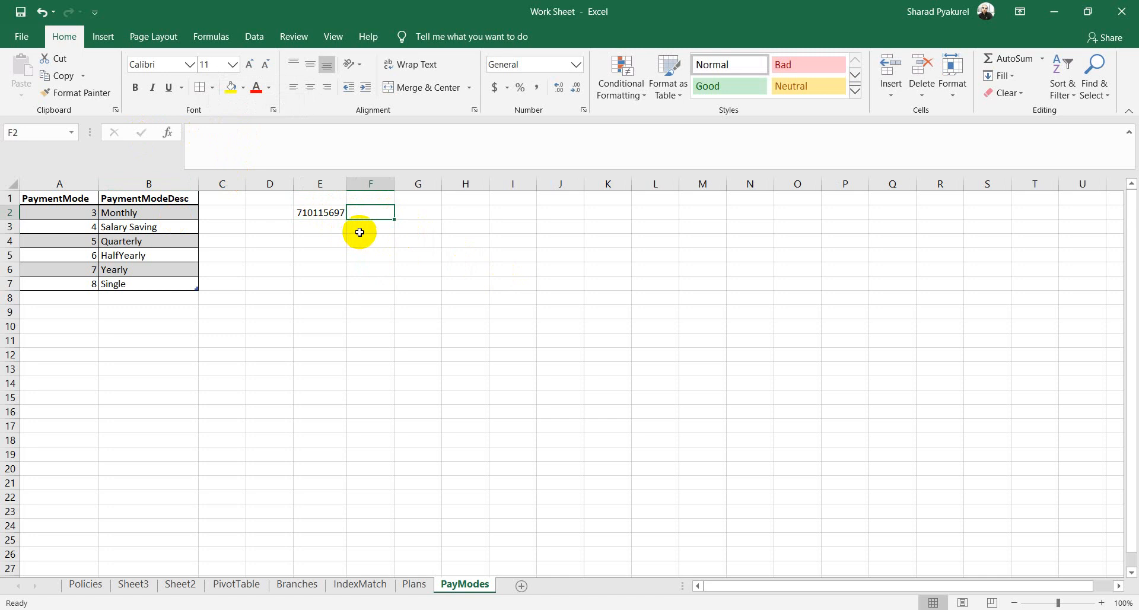
left_click(308, 213)
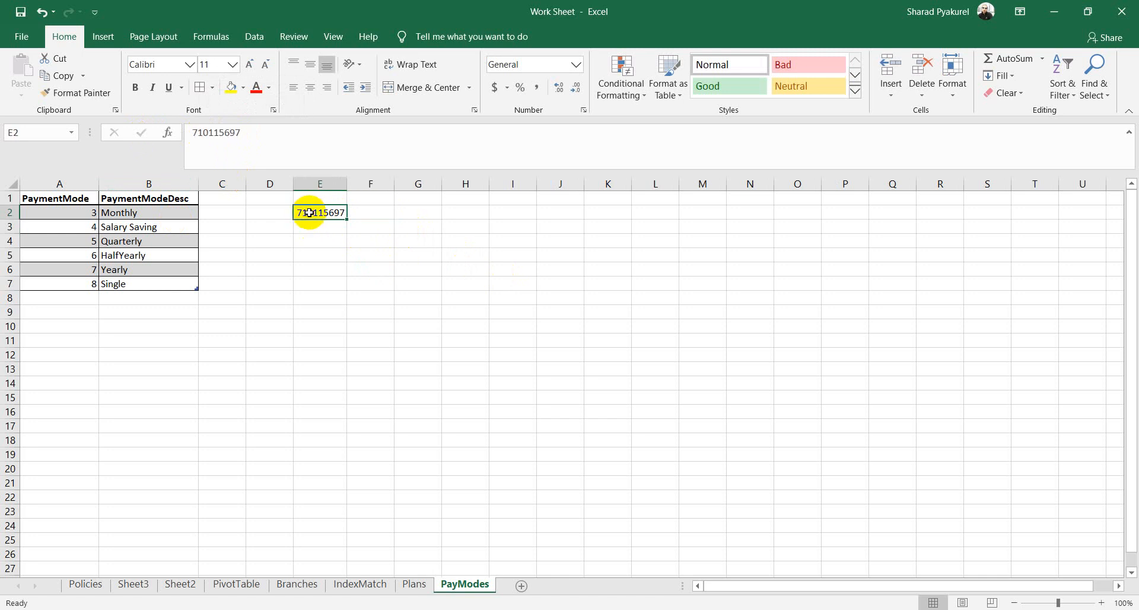
double_click(308, 212)
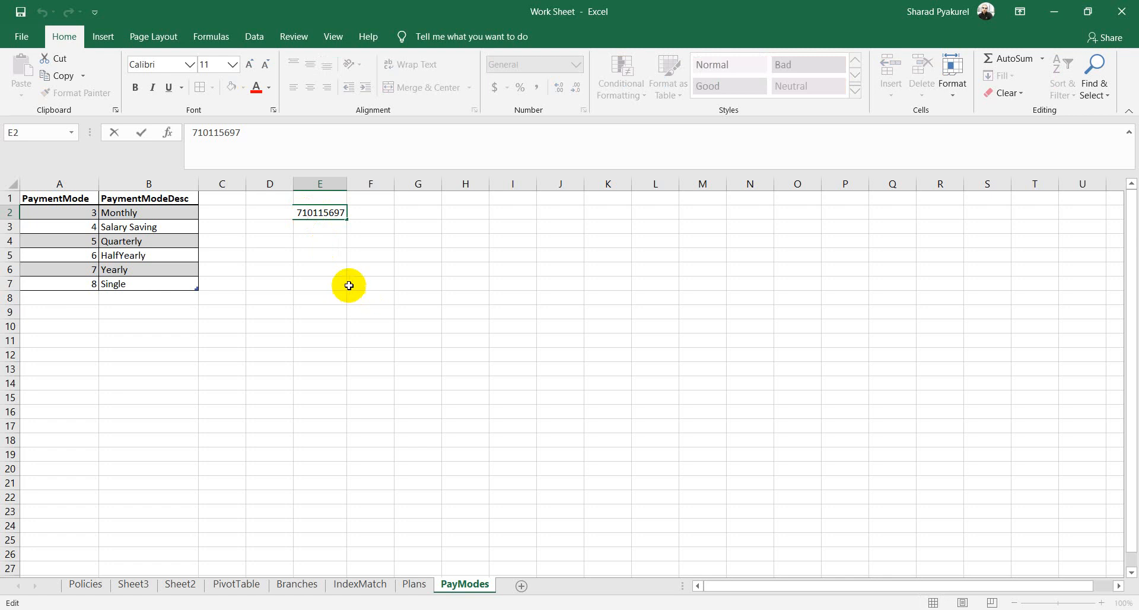
left_click(368, 214)
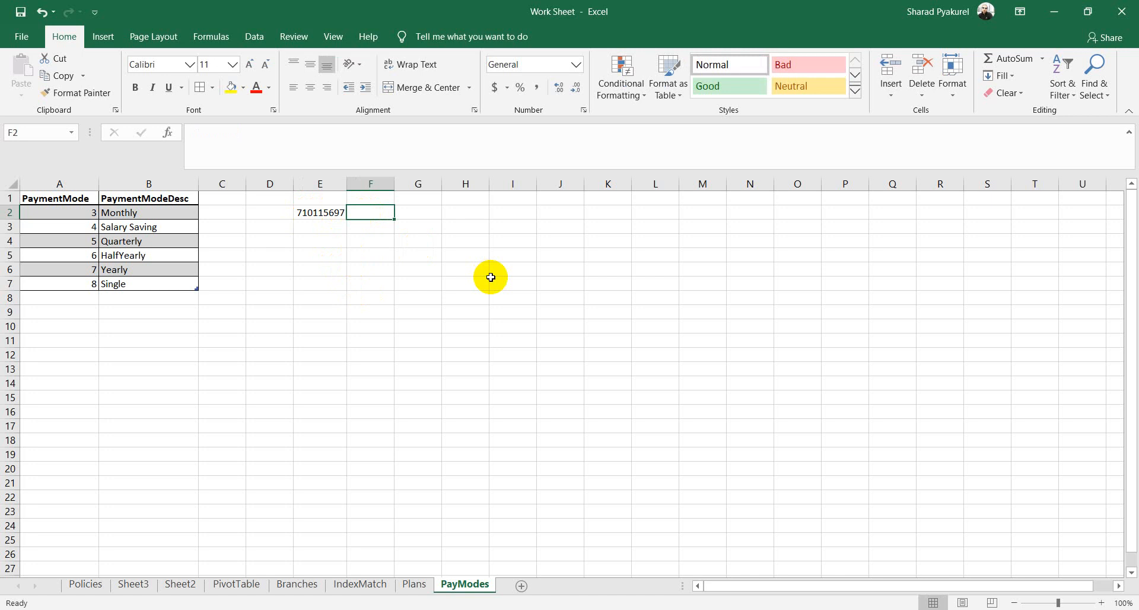
Step: Enter =LEFT(E2,2) in F2 to extract the first two digits
type("=leg")
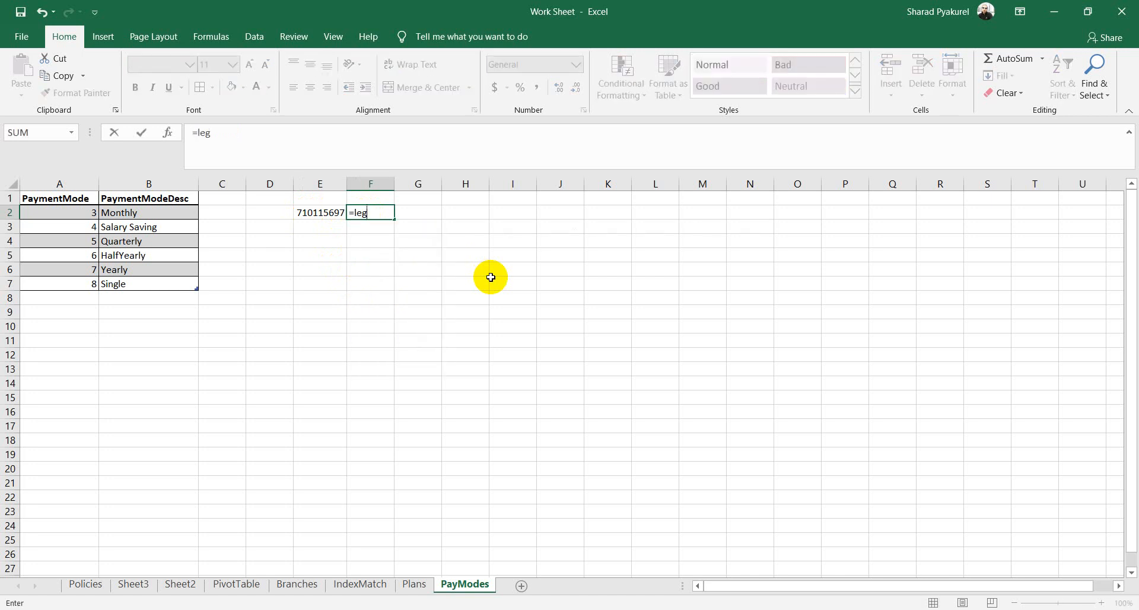
key("BackSpace")
key("Tab")
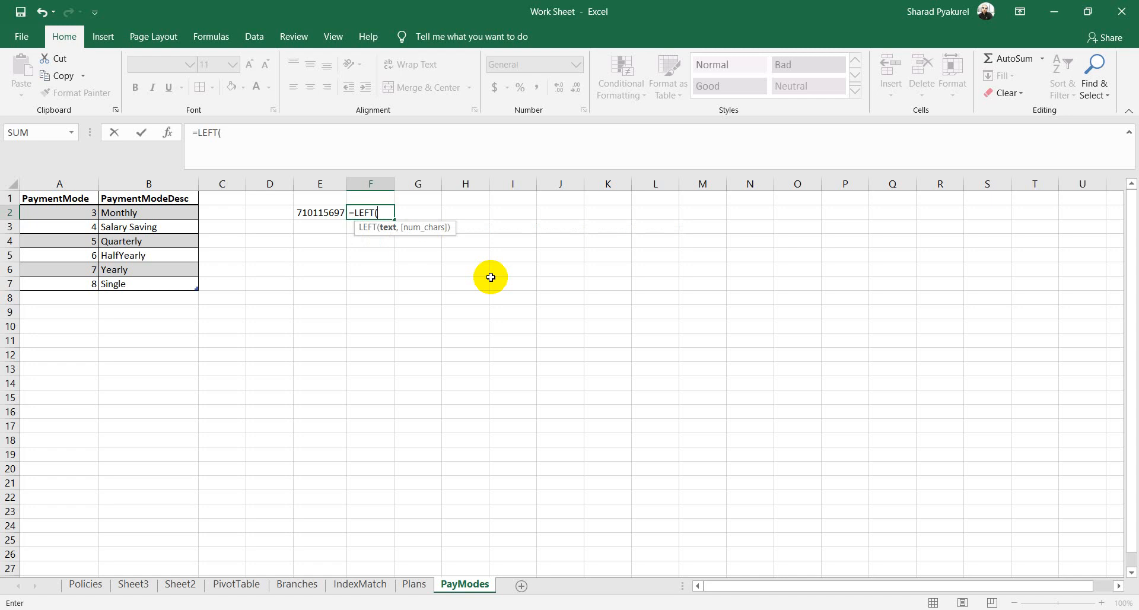
left_click(323, 214)
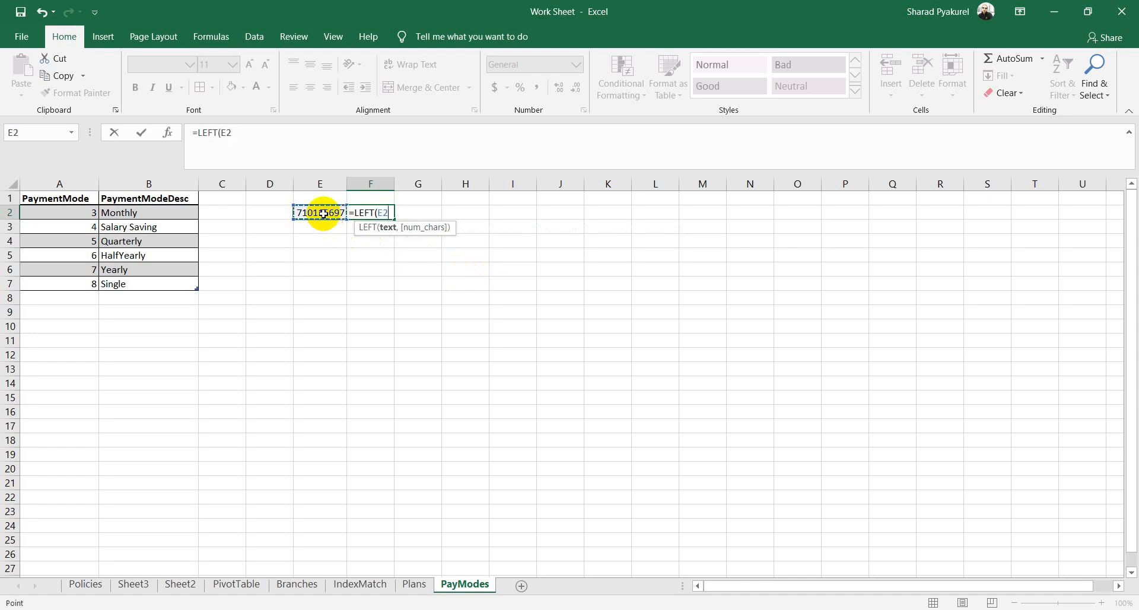
type(",2)")
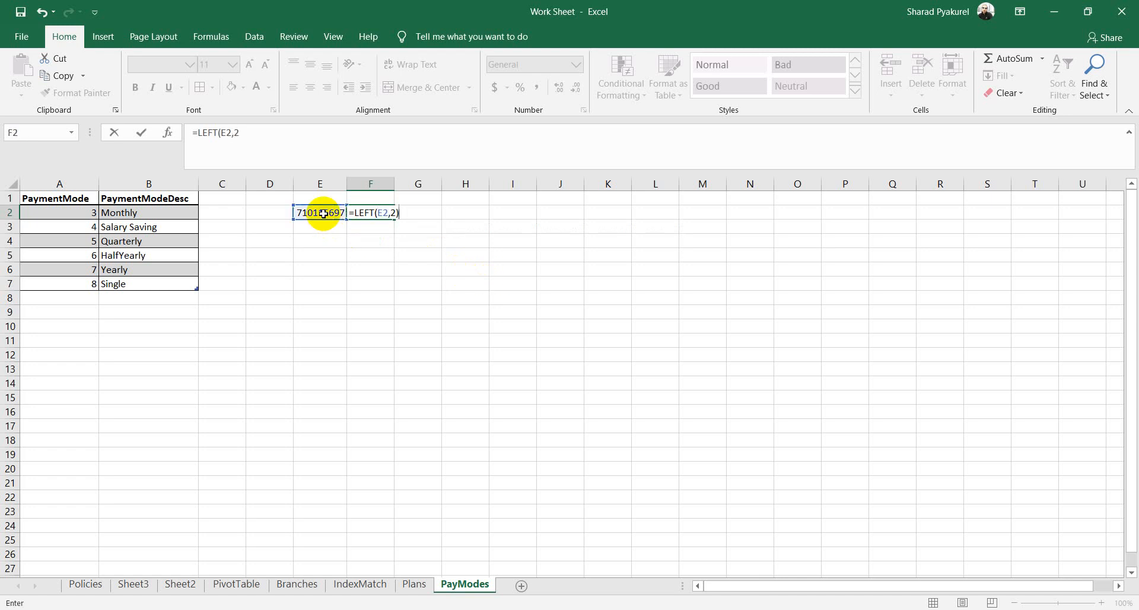
key("Return")
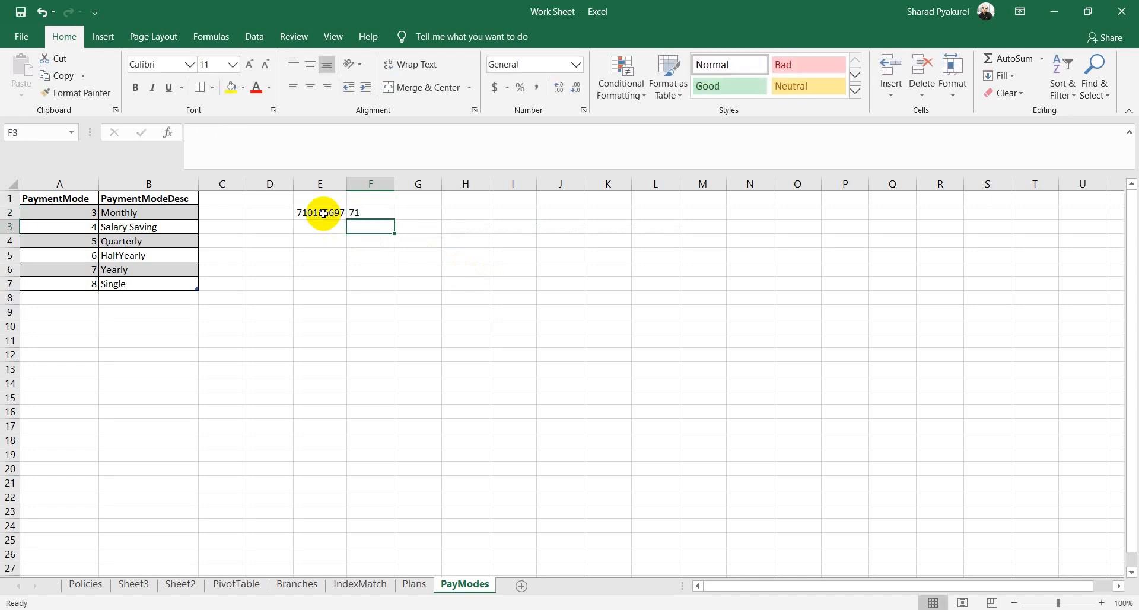
Step: Enter =RIGHT(E2,8) in G2 to extract the last eight digits
left_click(405, 213)
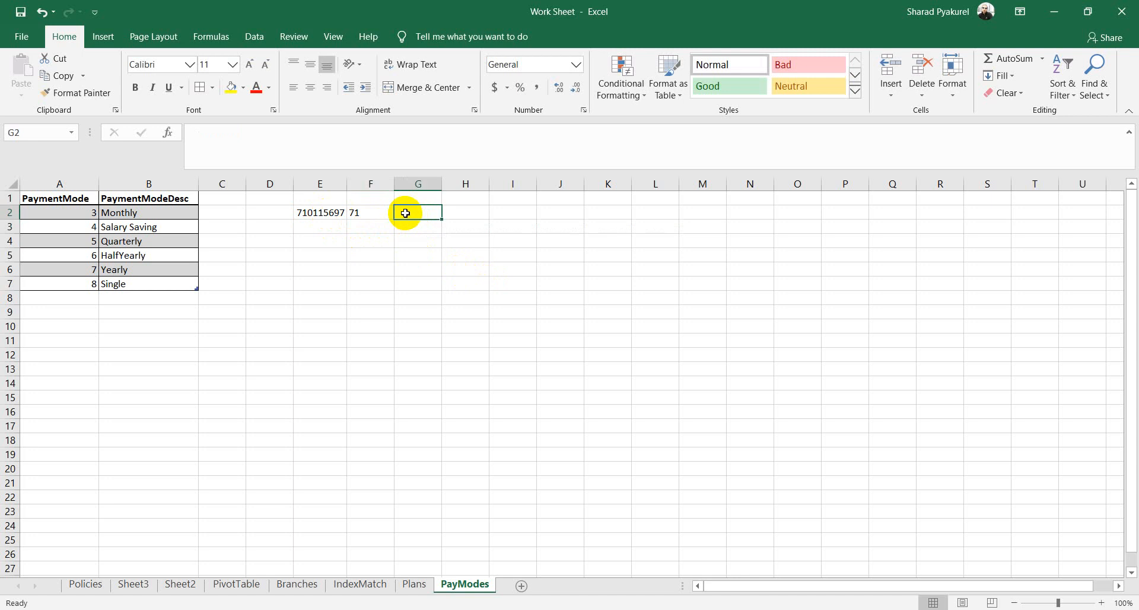
type("=RIGHT(")
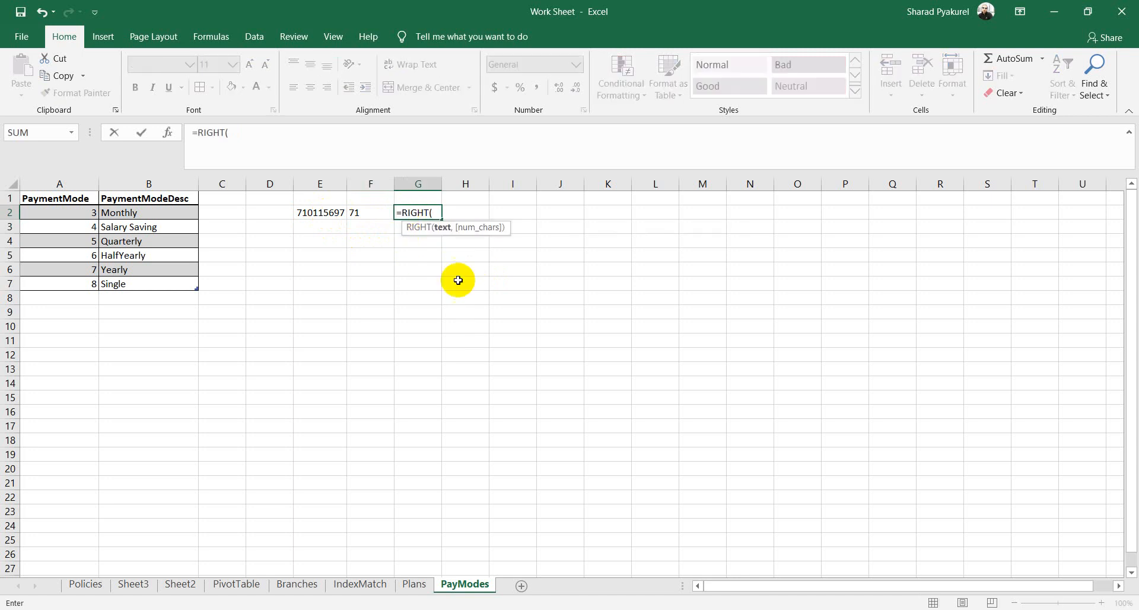
left_click(320, 212)
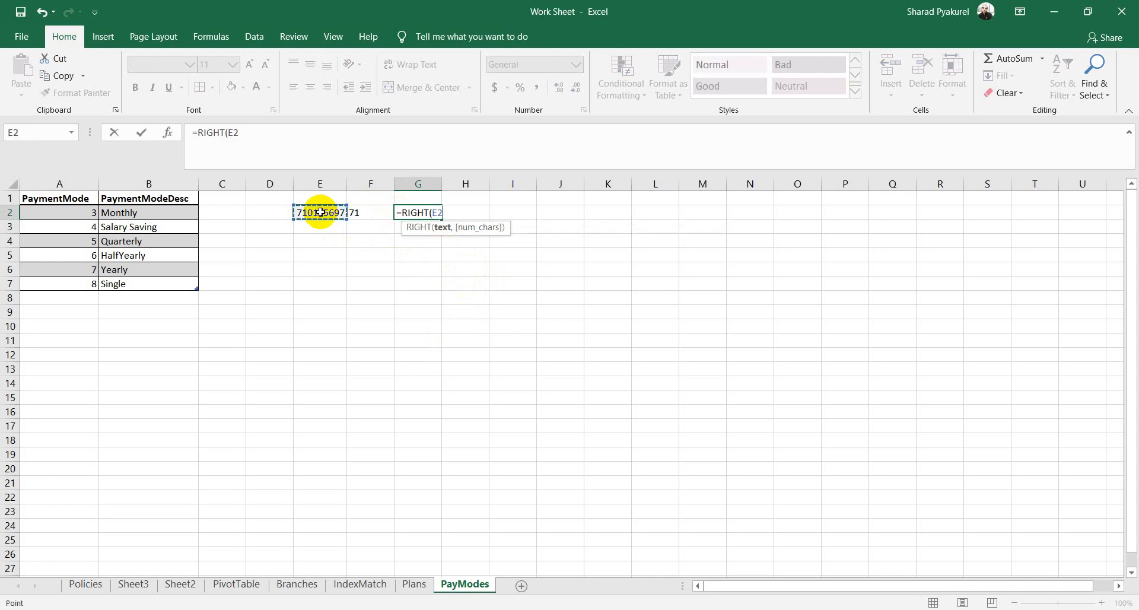
type(",")
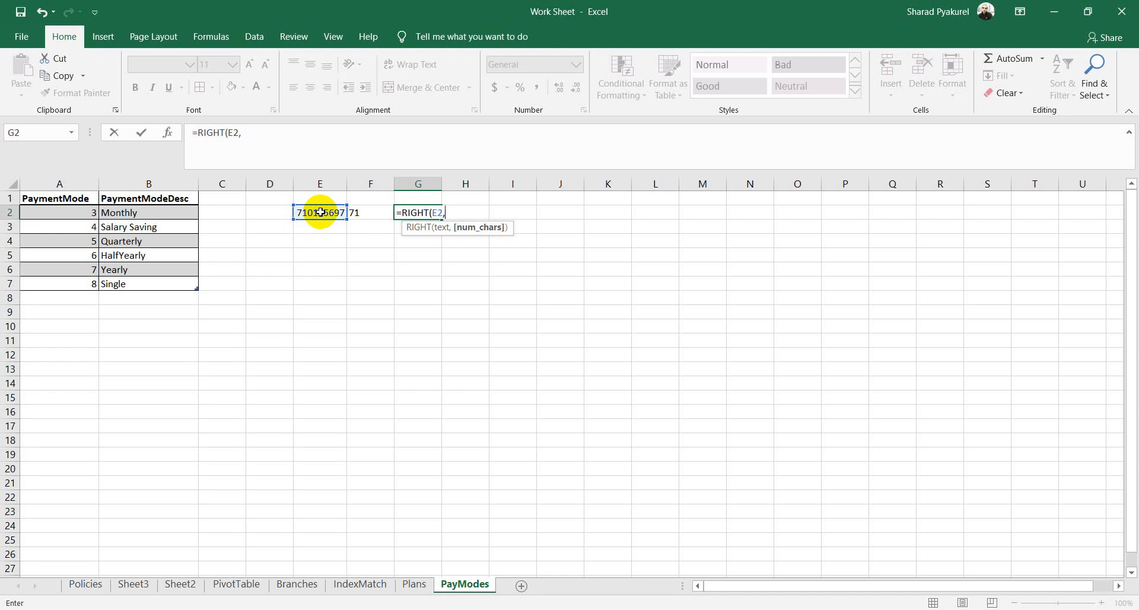
type("8)")
key("Return")
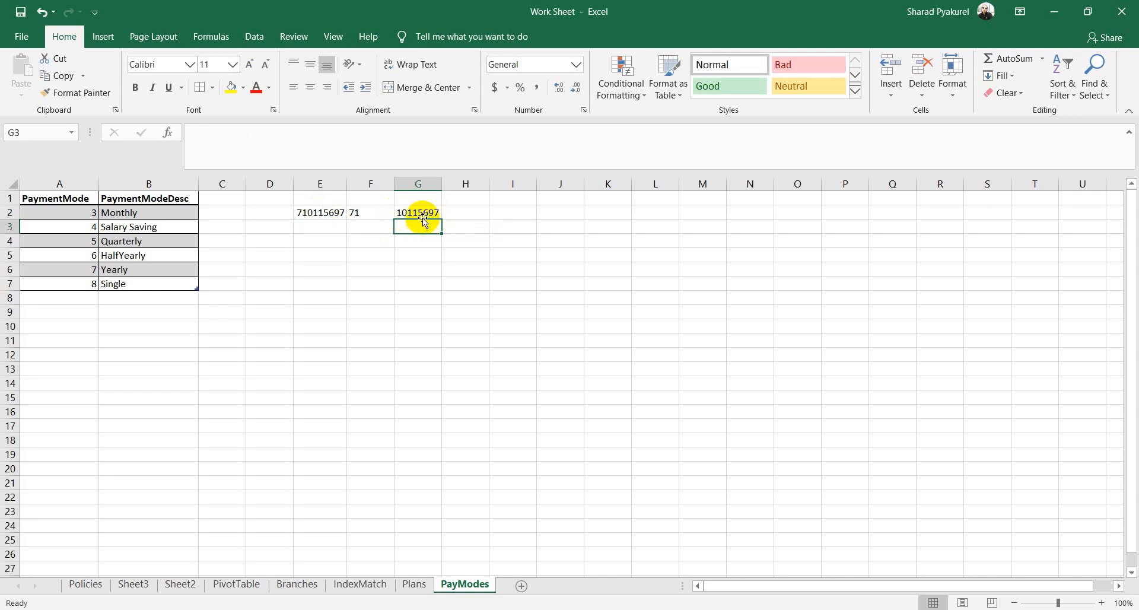
left_click(324, 215)
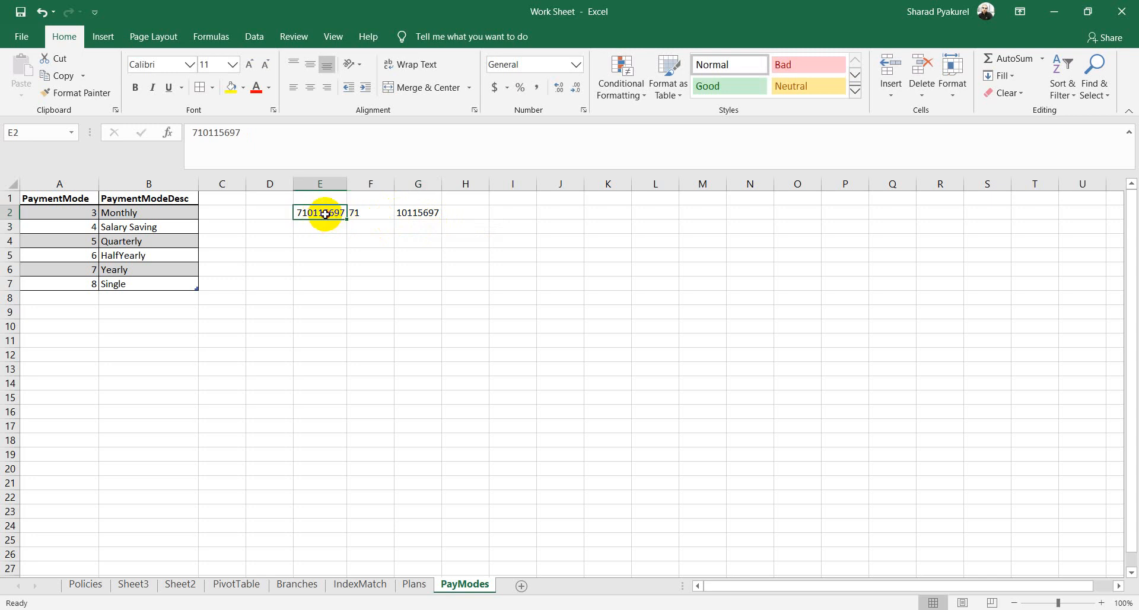
key("F2")
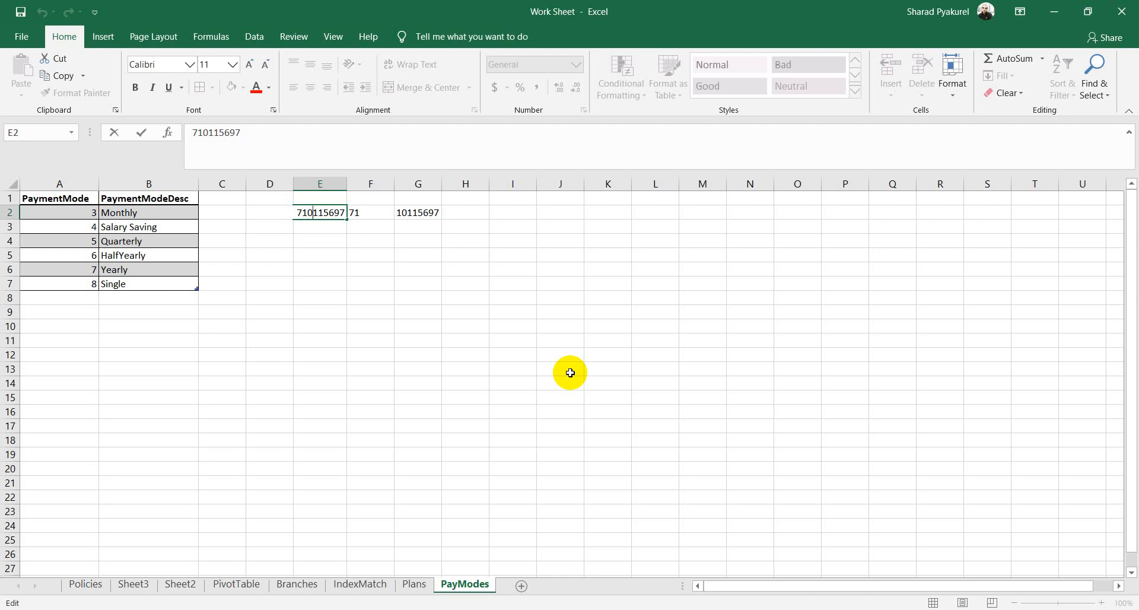
type("1")
key("Return")
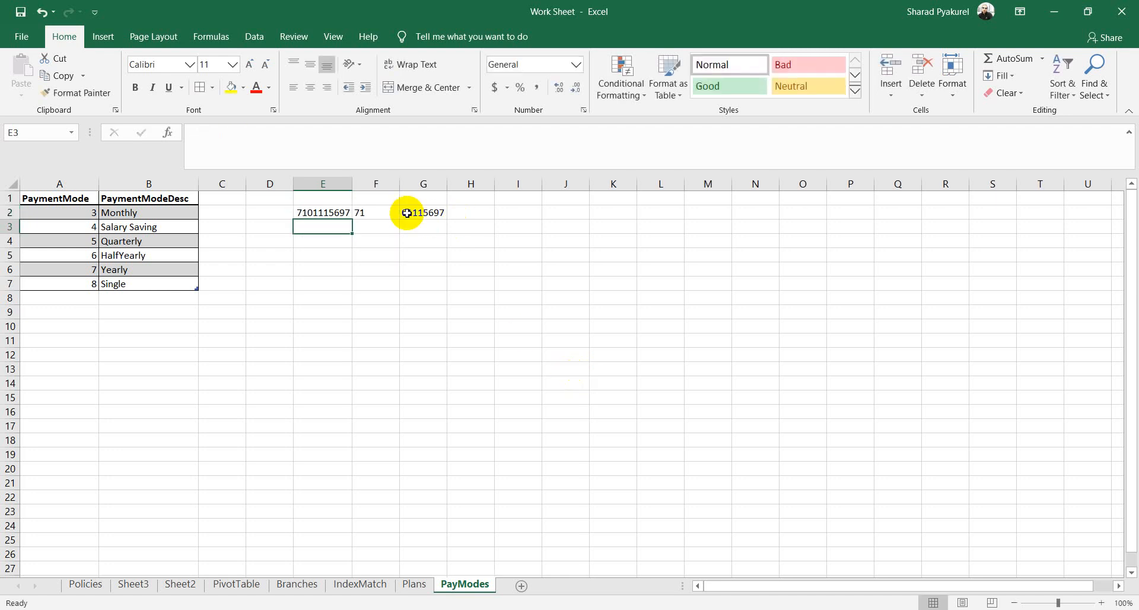
left_click(406, 212)
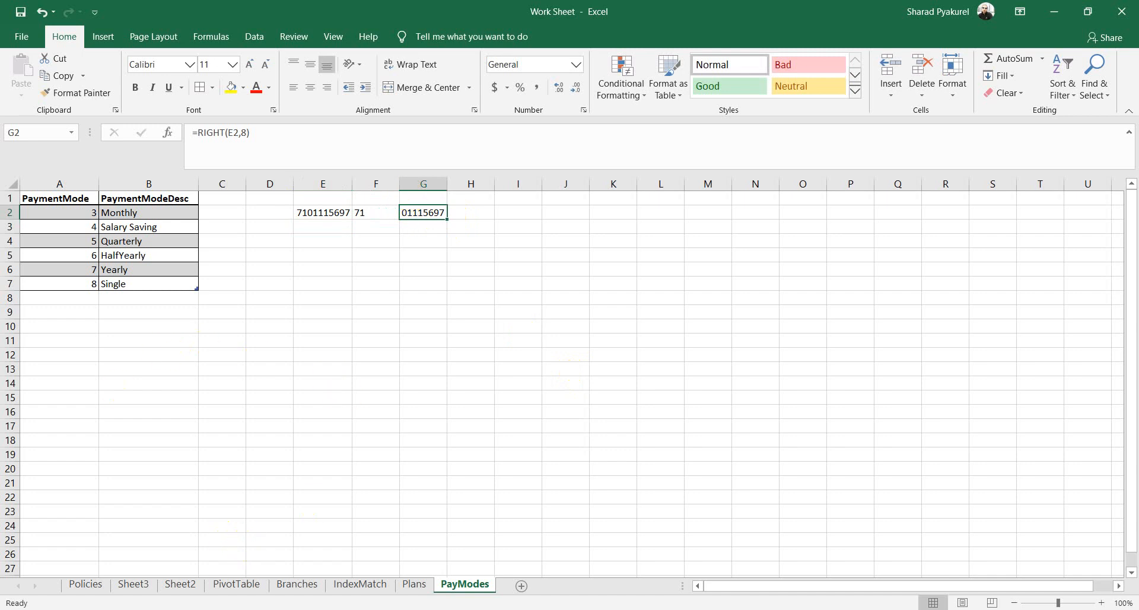
Step: Switch to the PowerPoint agenda presentation
mouse_move(165, 609)
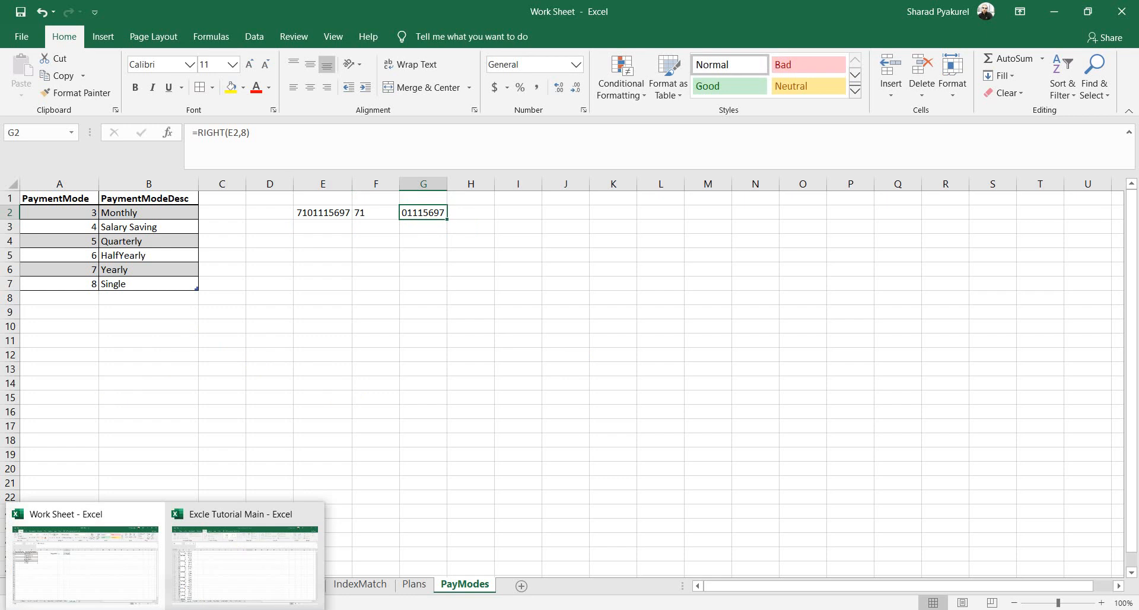
left_click(164, 609)
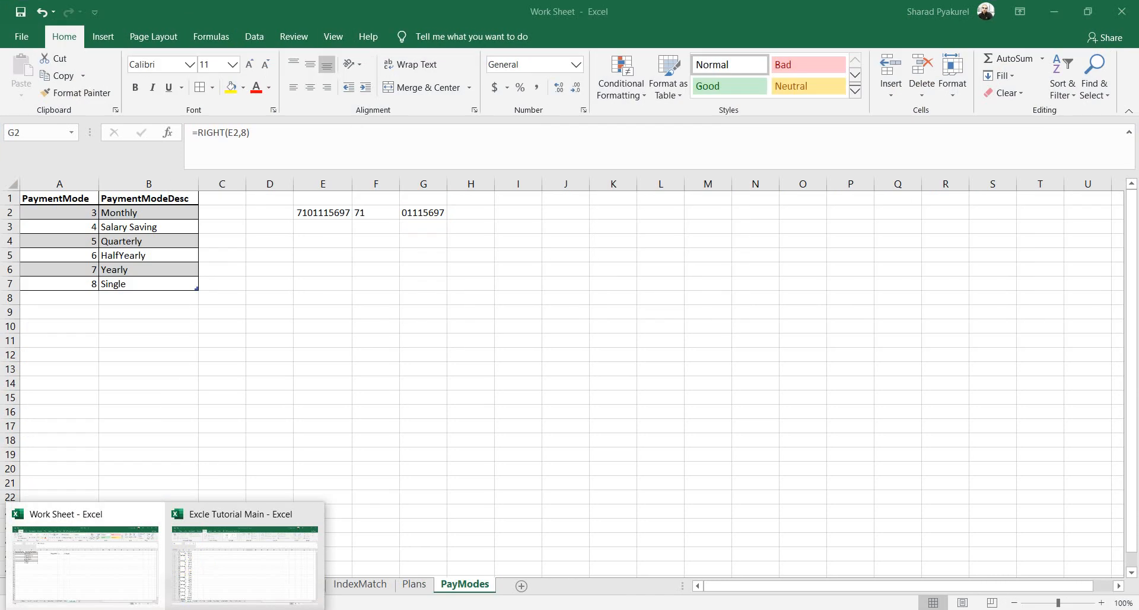
left_click(194, 609)
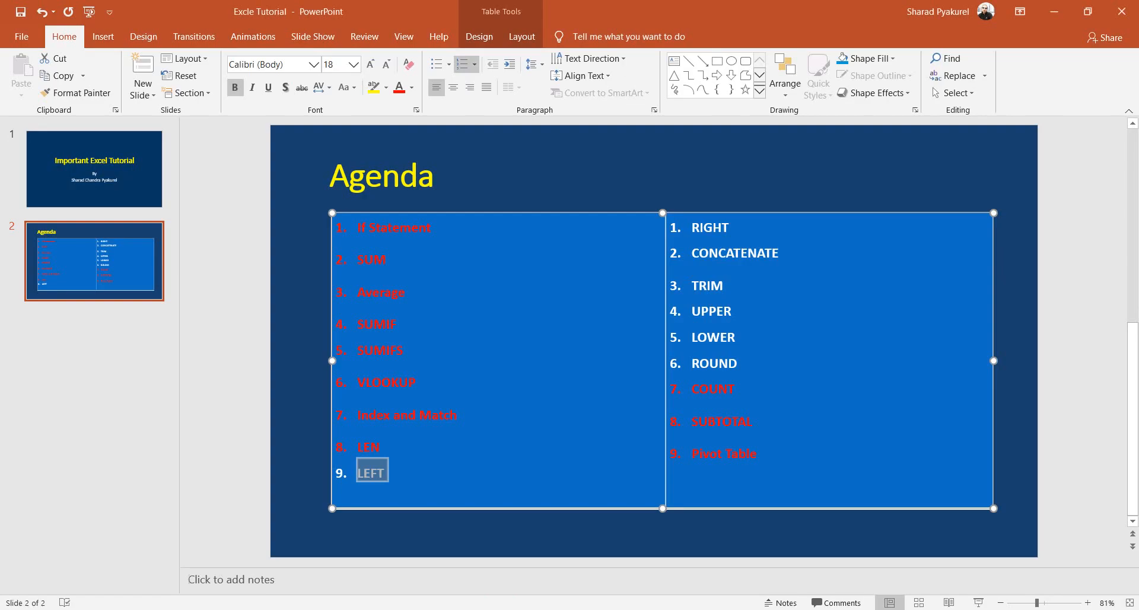
Step: Colour the word RIGHT red on the Agenda slide to mark it covered
left_click(733, 228)
double_click(734, 228)
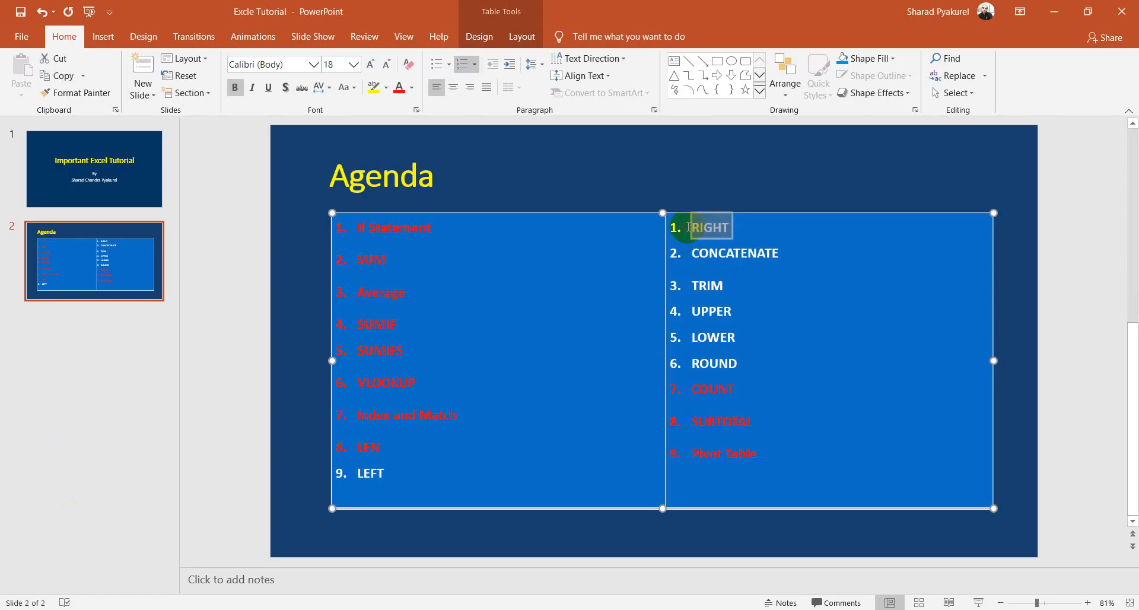
left_click(399, 87)
Step: Select CONCATENATE on the slide, then bring the Excle Tutorial Main workbook forward
left_click_drag(787, 253, 688, 252)
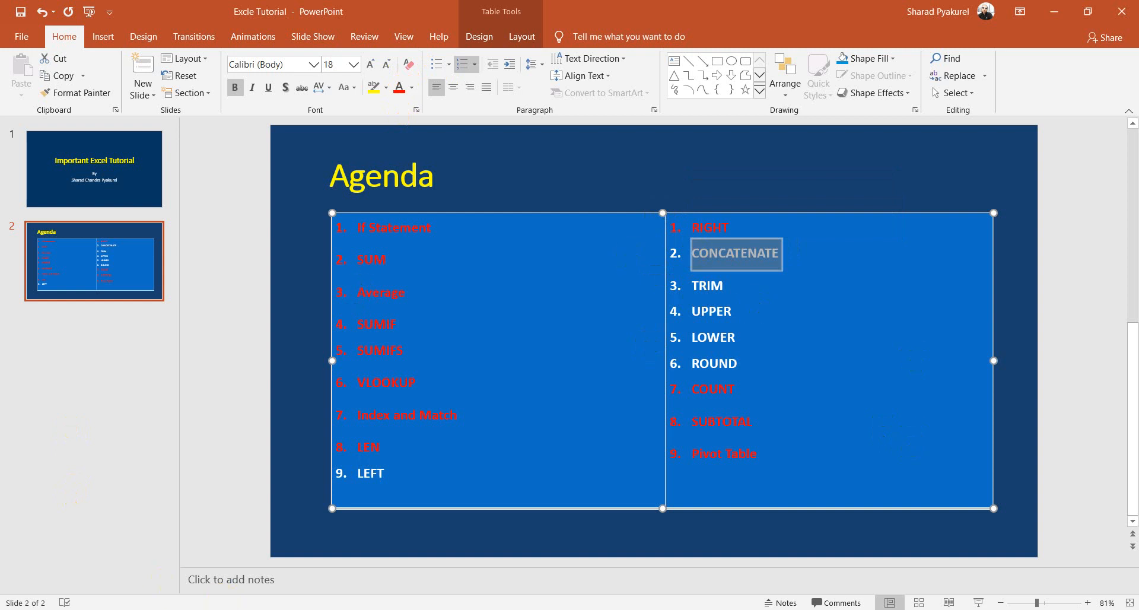
mouse_move(165, 609)
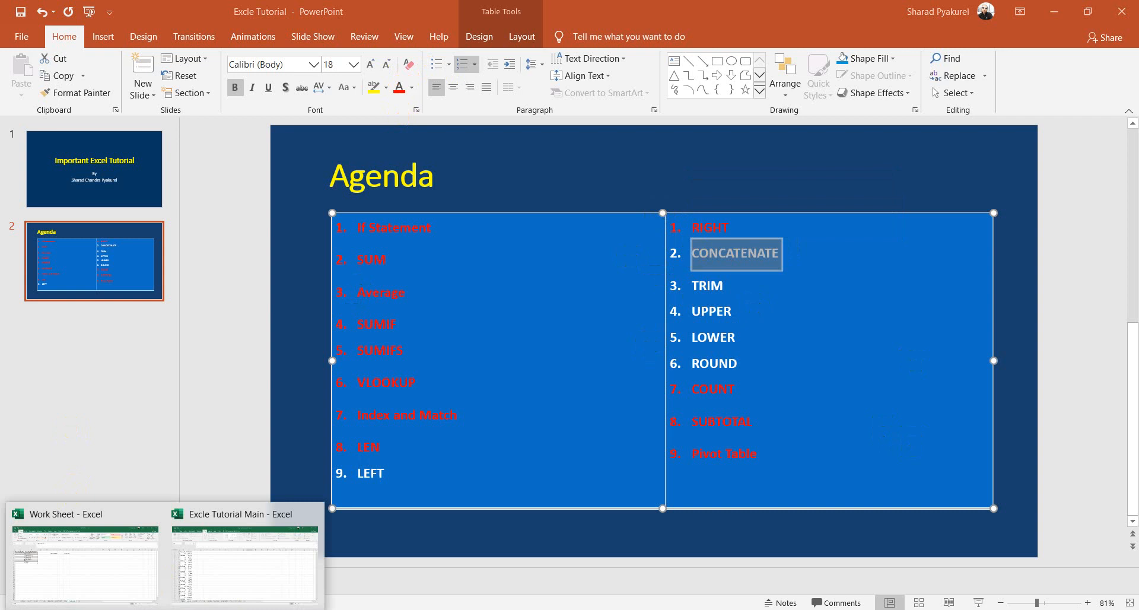
left_click(197, 557)
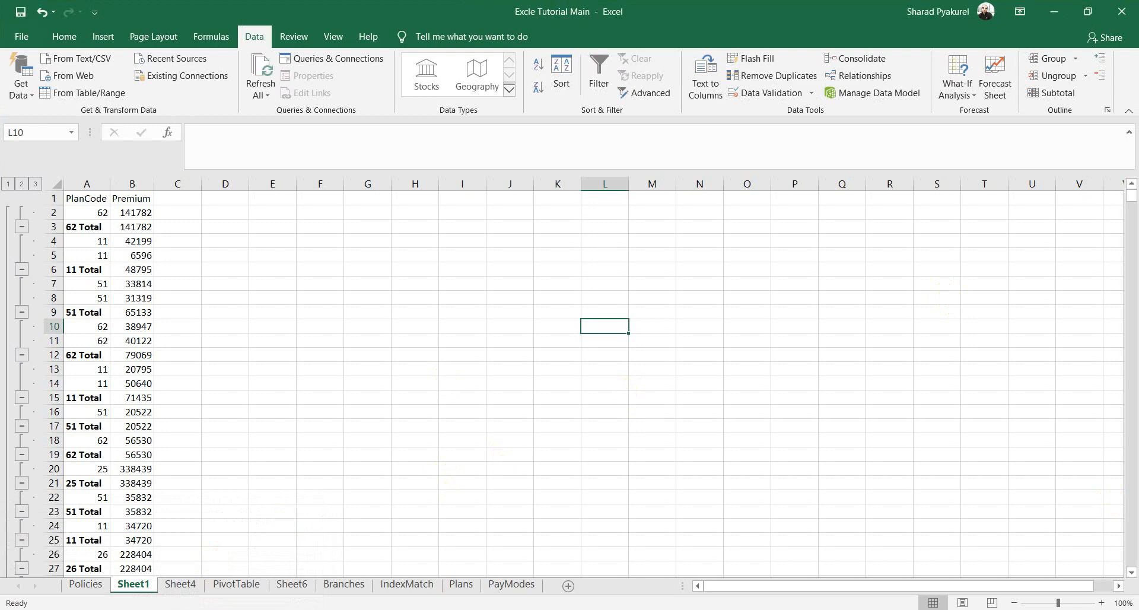
Step: In the Work Sheet workbook, delete column E and clear the #REF! errors in E2:F2
left_click(131, 584)
left_click(480, 294)
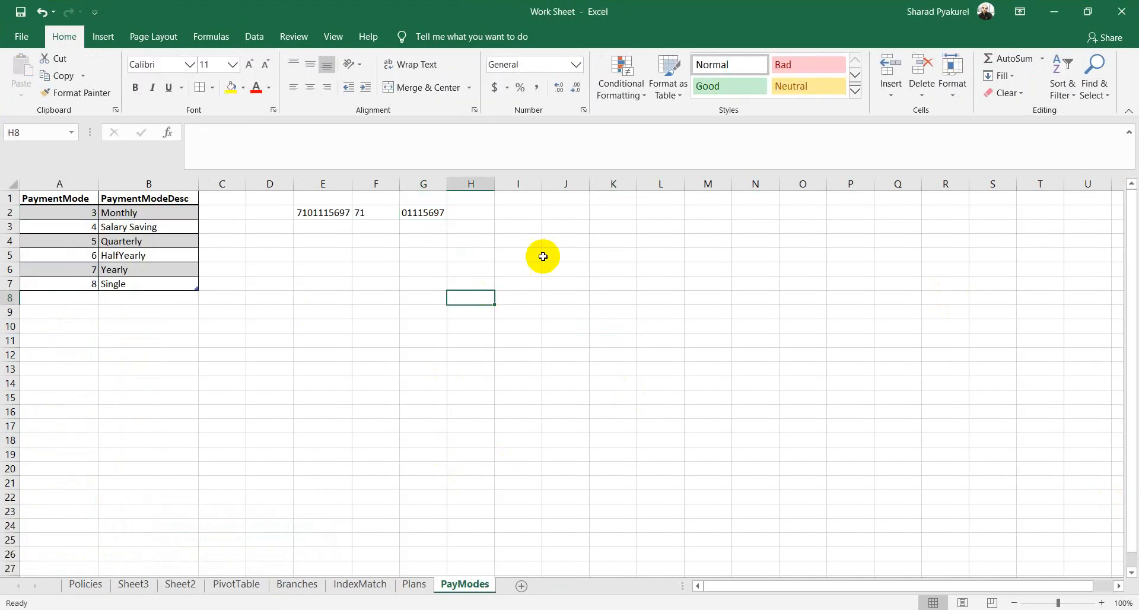
left_click(323, 184)
right_click(325, 187)
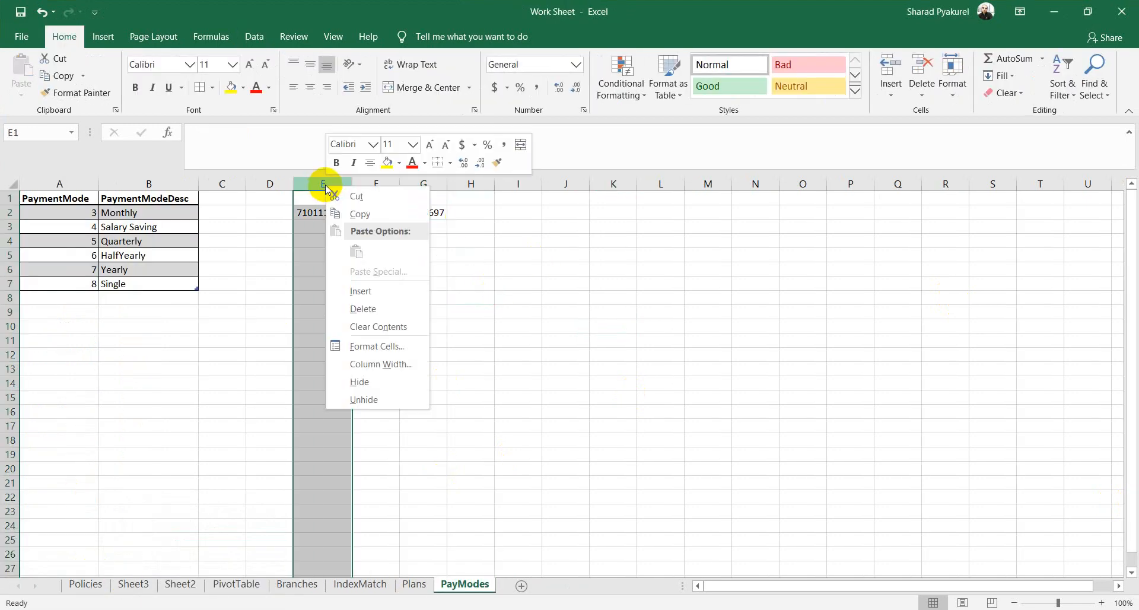
left_click(347, 309)
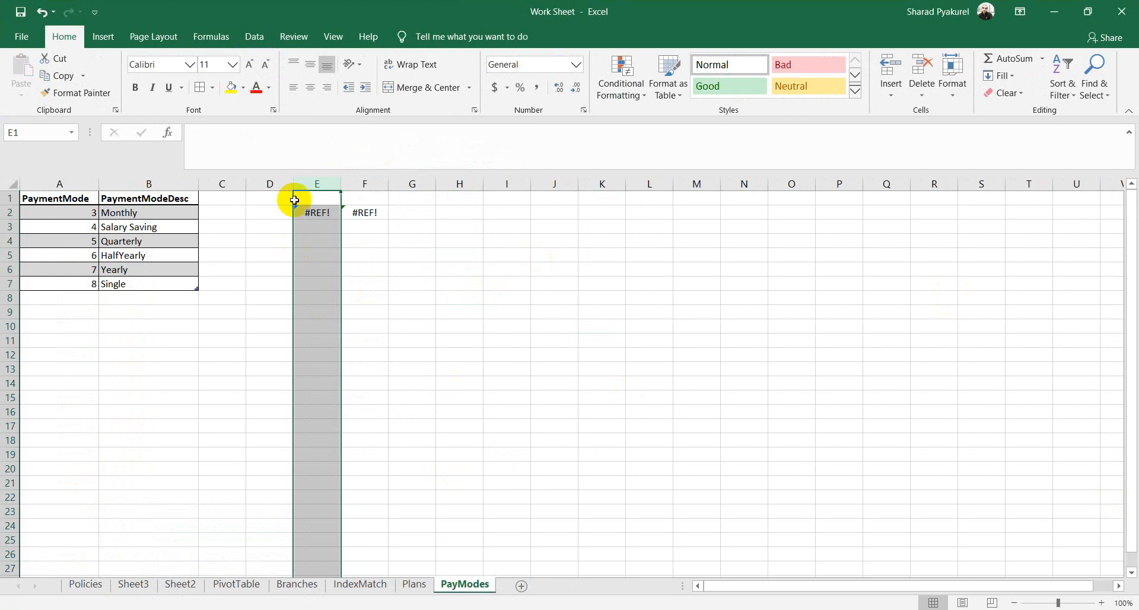
left_click(428, 226)
left_click_drag(317, 212, 367, 212)
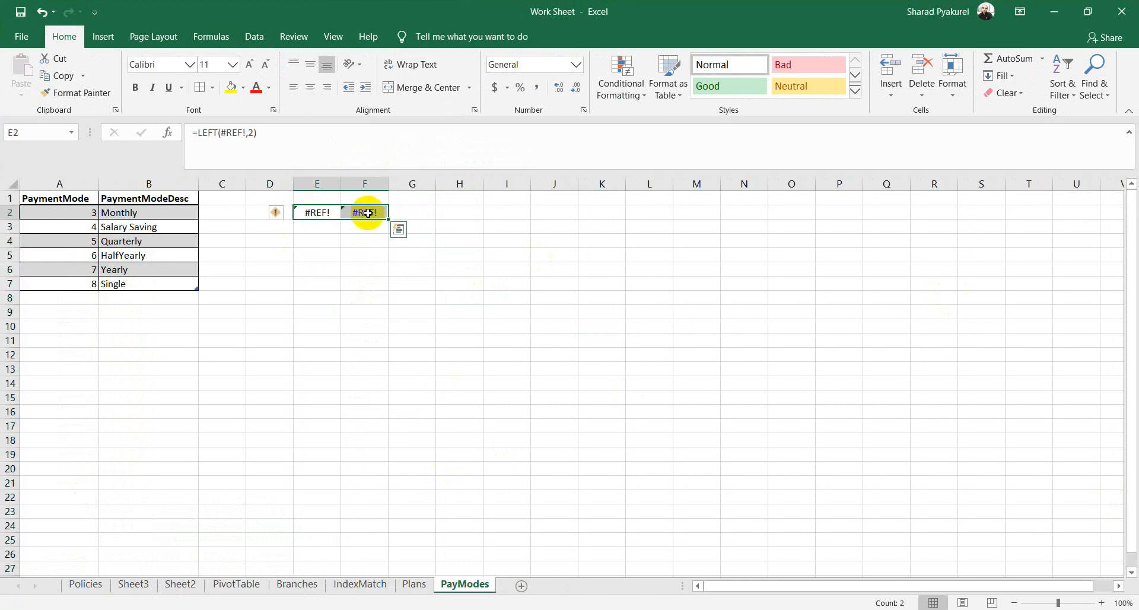
key("Delete")
left_click(331, 212)
Step: Add headings Category Code in F3 and Agent Code in G3, autofitting column F
left_click(370, 222)
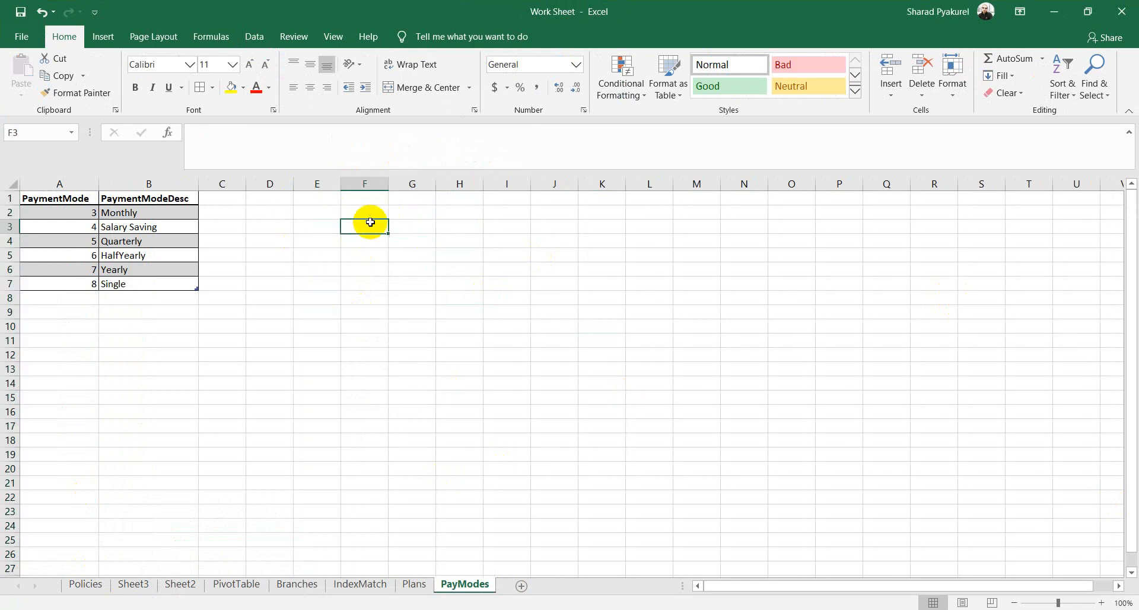
type("Catego")
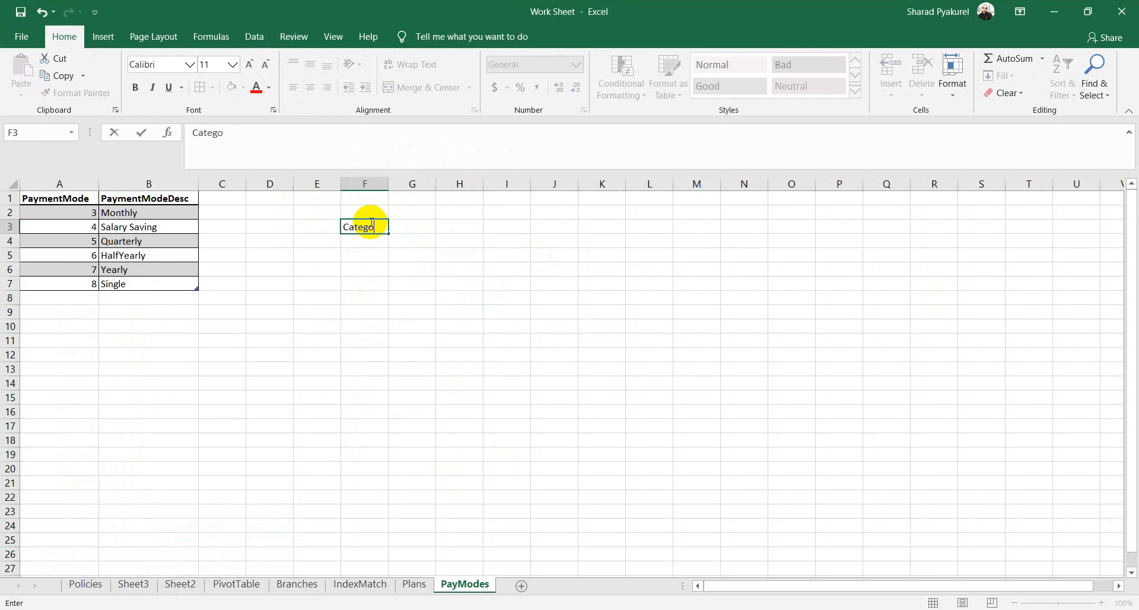
type("ry Code")
key("Tab")
type("Agent Code")
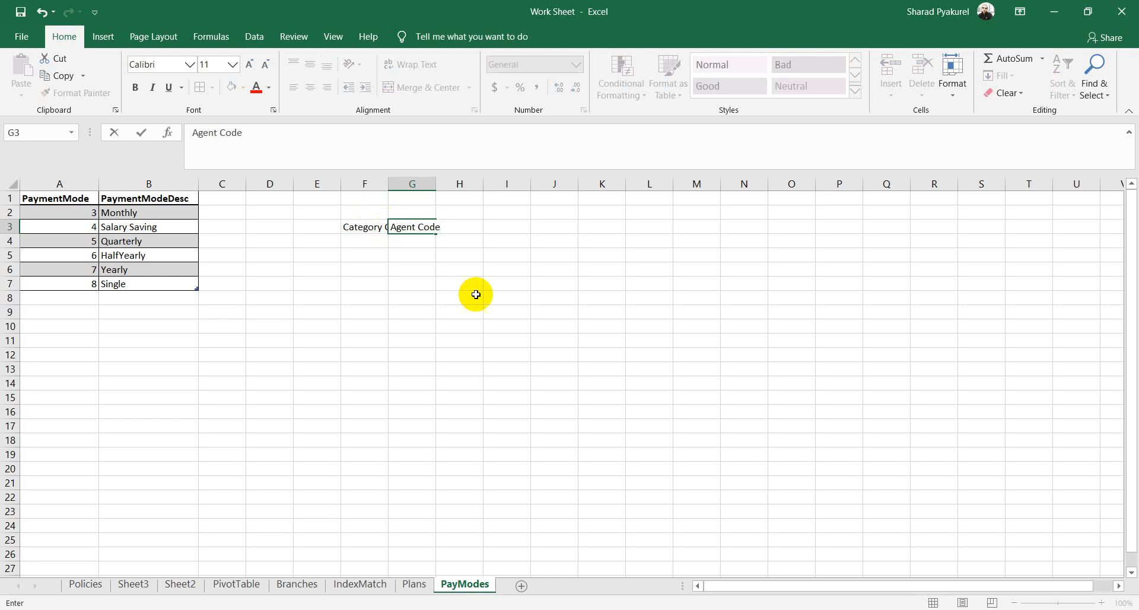
left_click(501, 325)
double_click(388, 184)
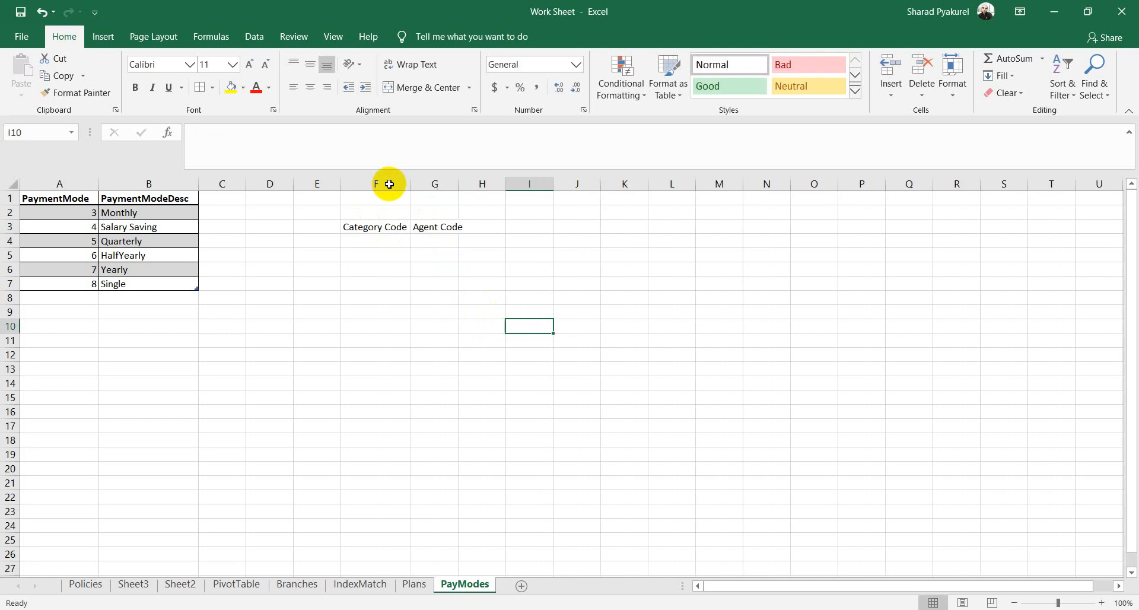
Step: Enter Category Code 80 in F4 and Agent Code 01222369 in G4, then autofit column G
left_click(379, 243)
type("80")
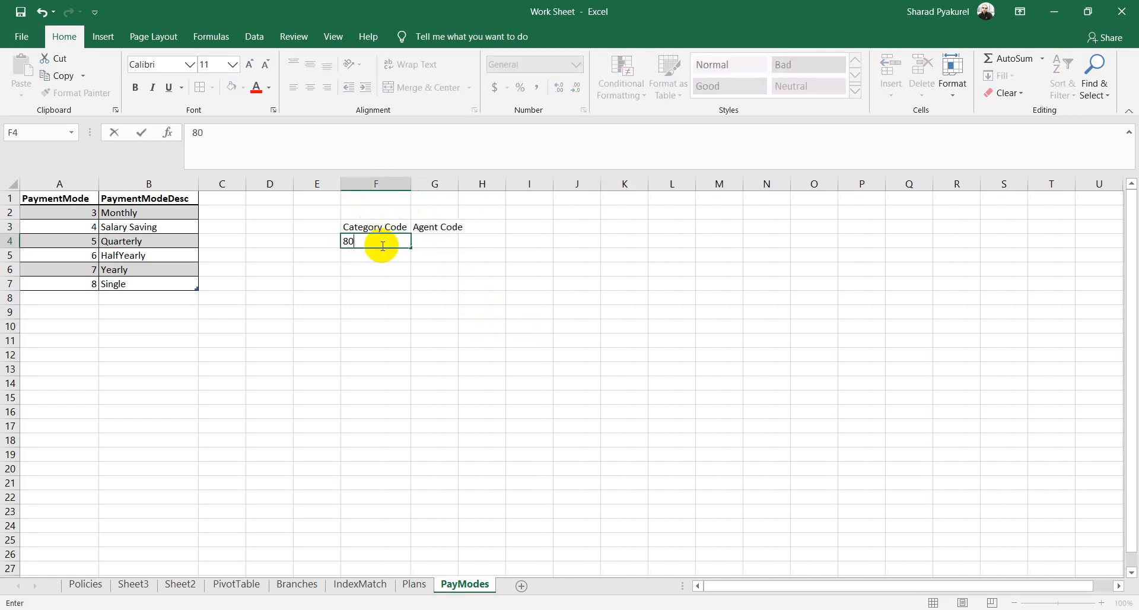
left_click(436, 239)
type("01")
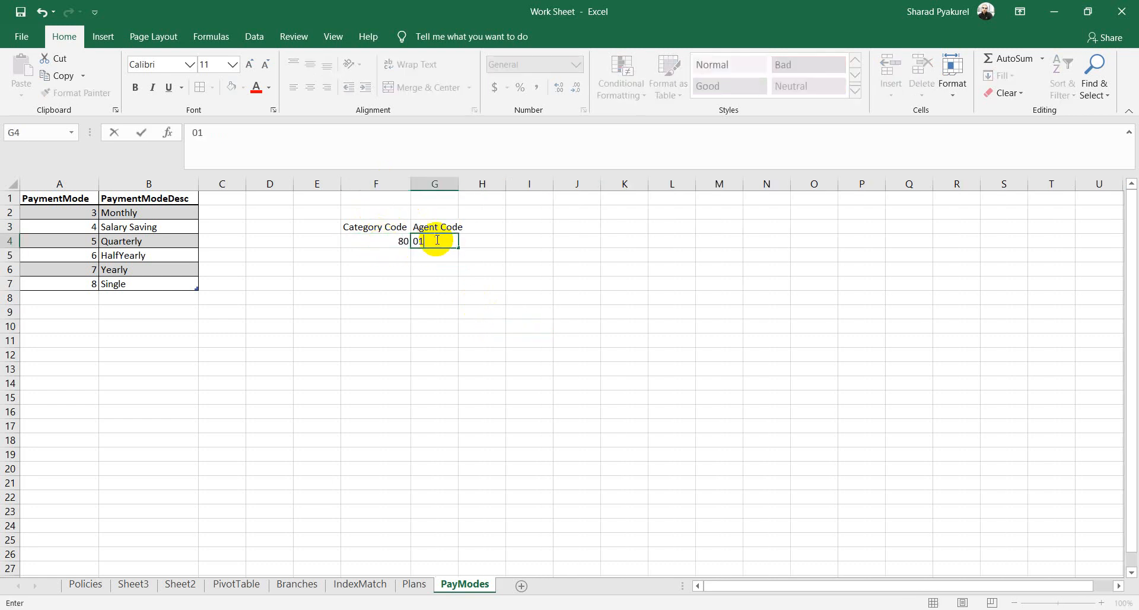
type("0009")
left_click_drag(445, 241, 415, 242)
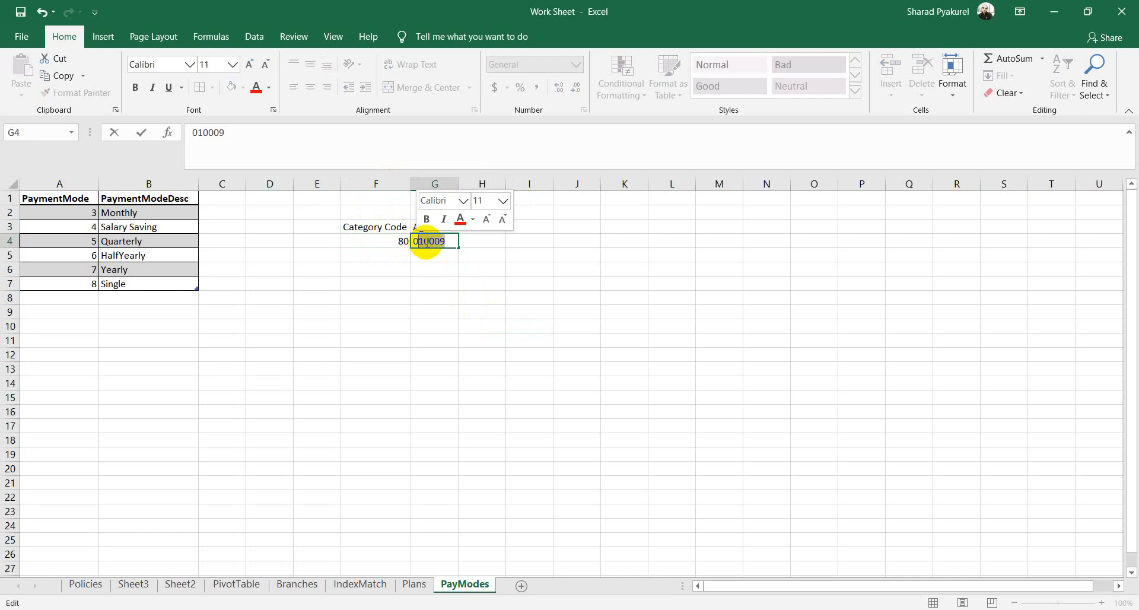
type("01")
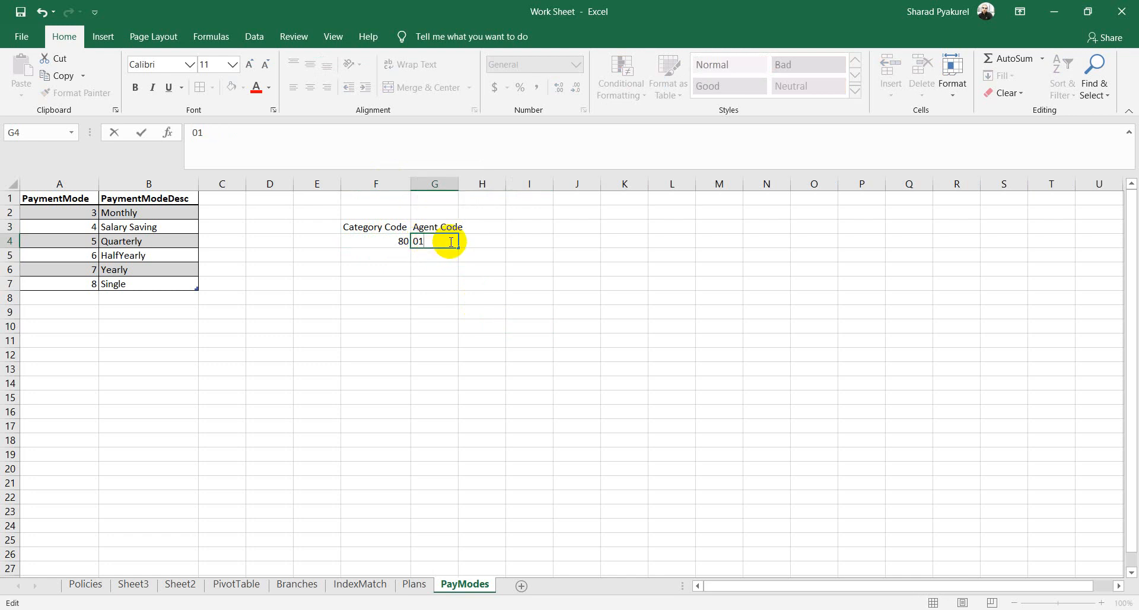
type("222369")
left_click(545, 338)
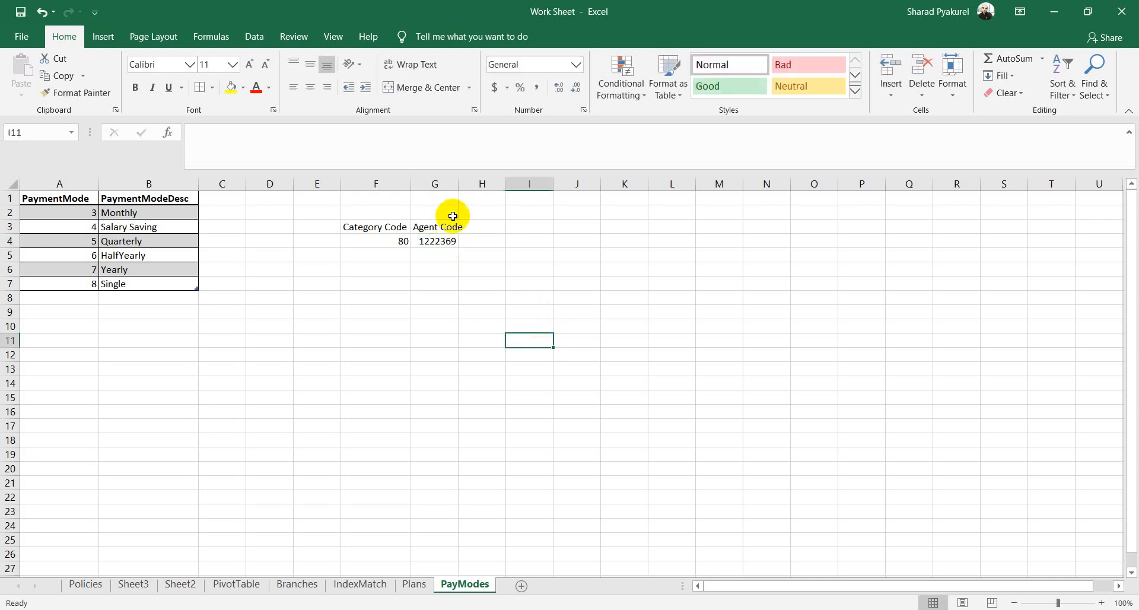
double_click(458, 183)
left_click(498, 231)
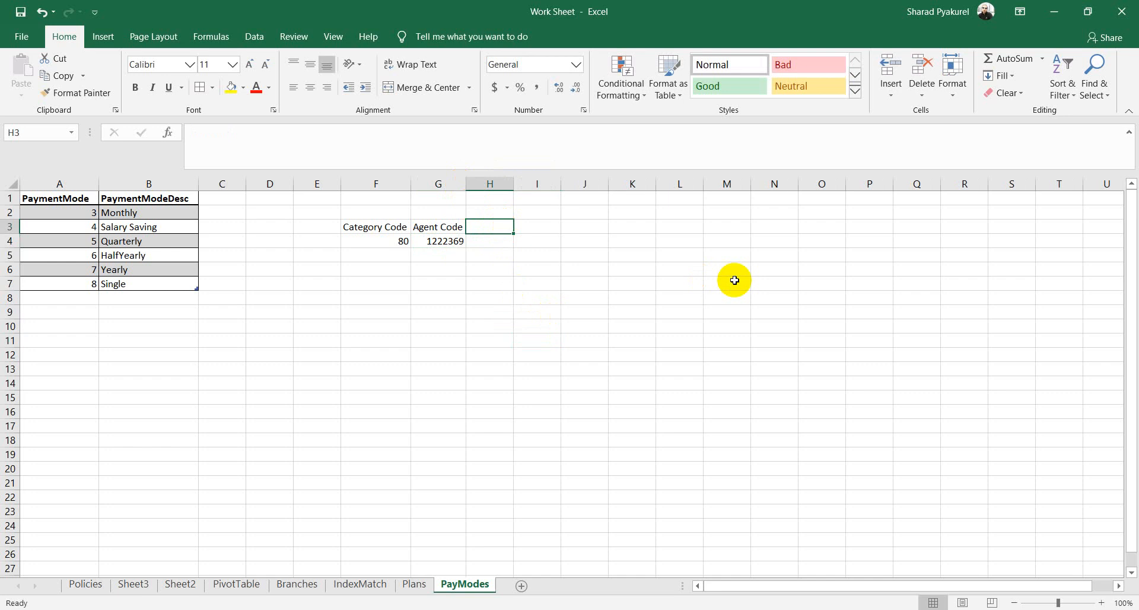
Step: Add the AcCode heading in H3 and =CONCAT(F4,G4) in H4, giving 801222369
type("AcCode")
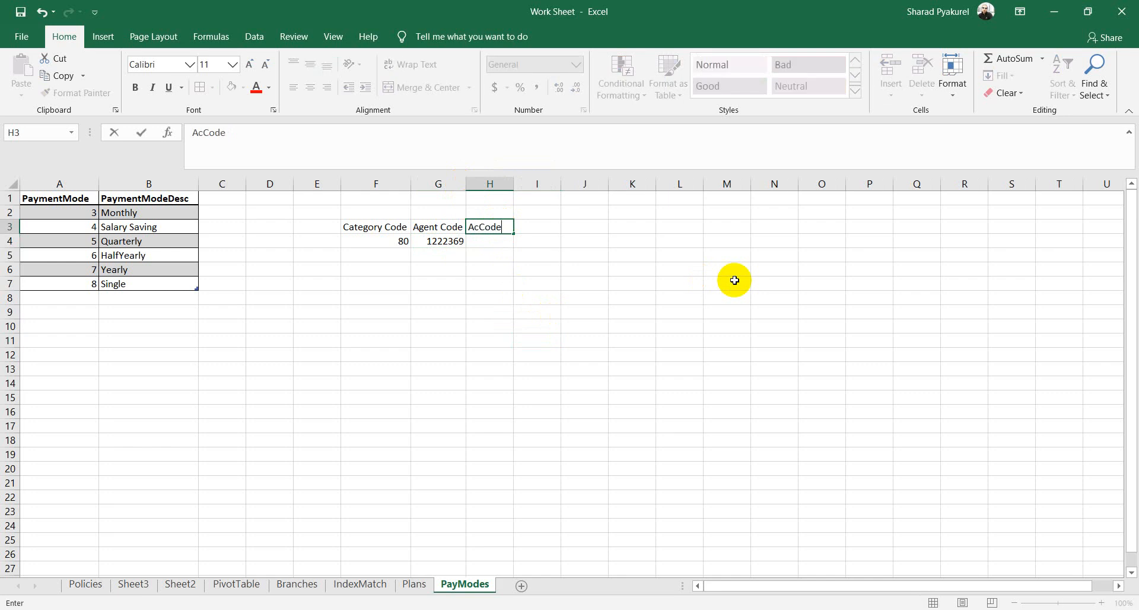
left_click(734, 280)
left_click(438, 245)
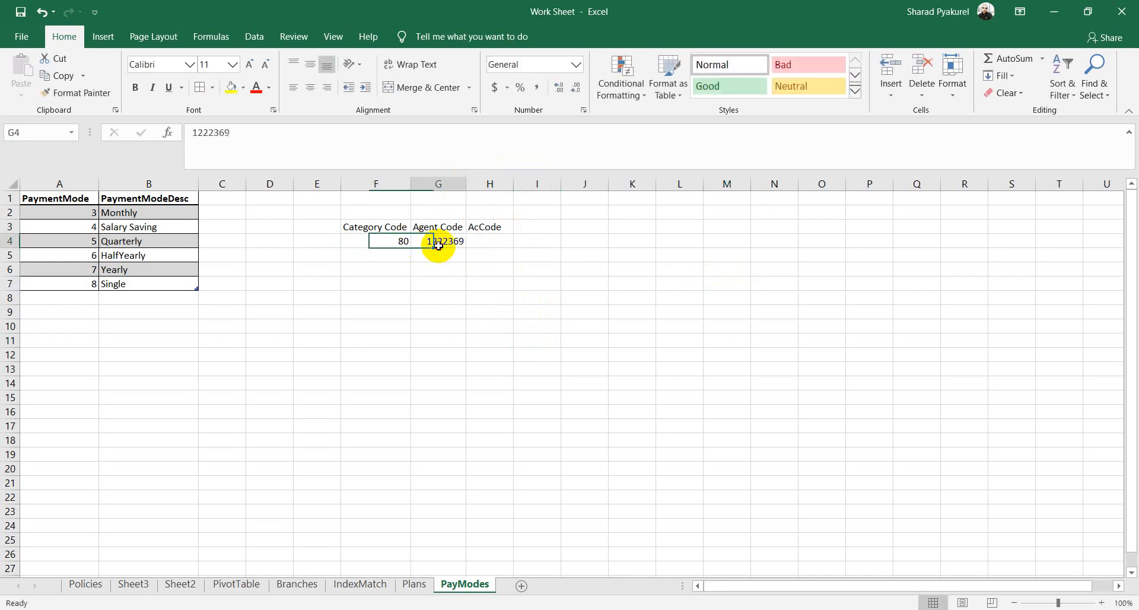
left_click(489, 242)
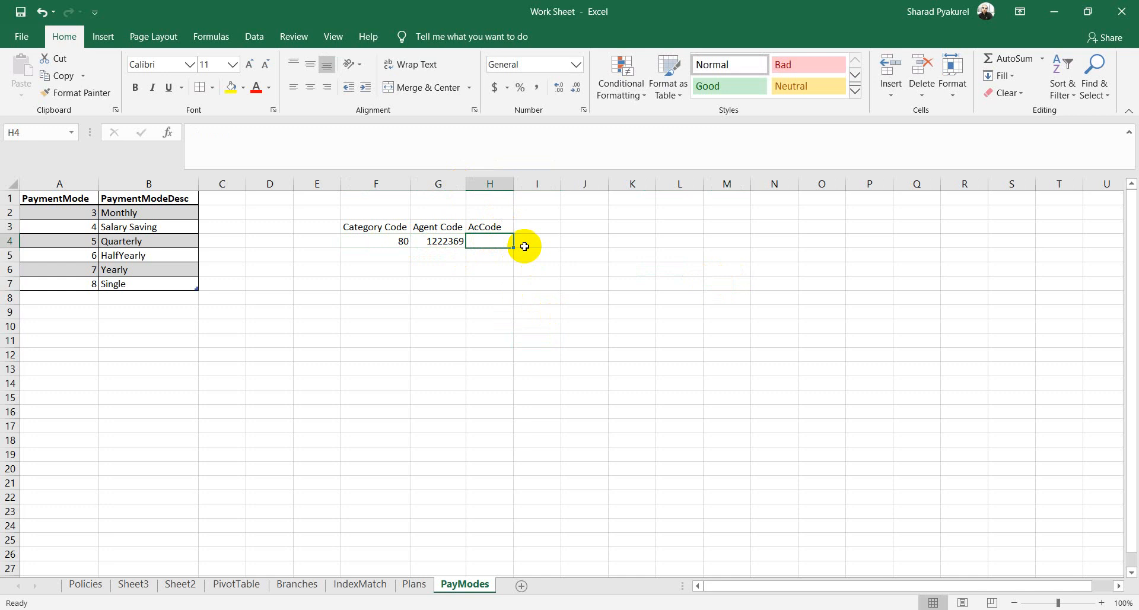
type("=conc")
key("Tab")
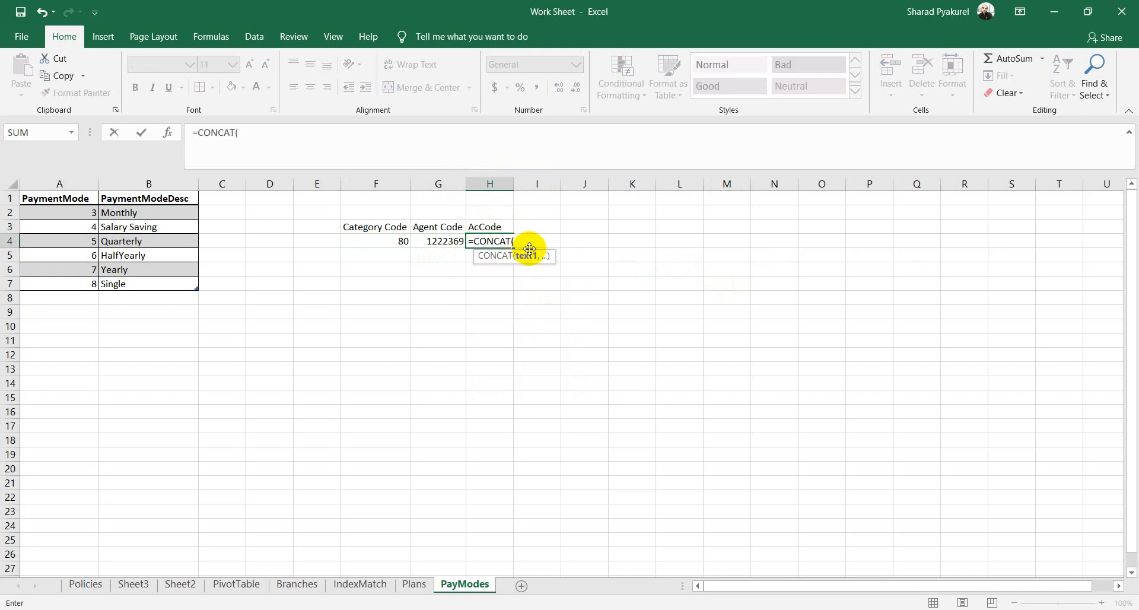
left_click(395, 243)
type(",")
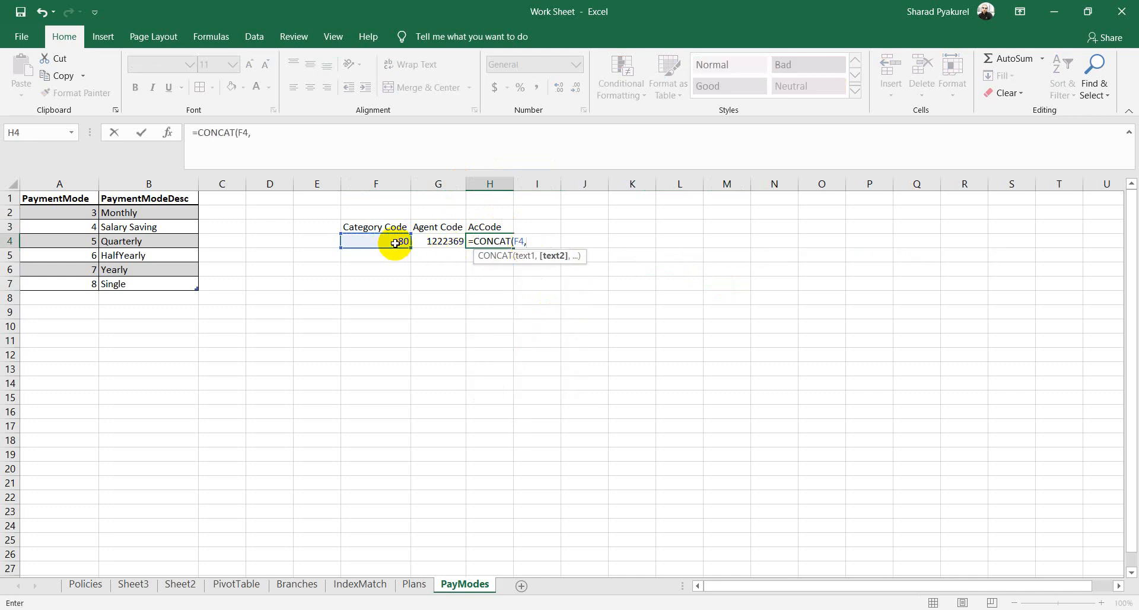
left_click(433, 242)
type(")")
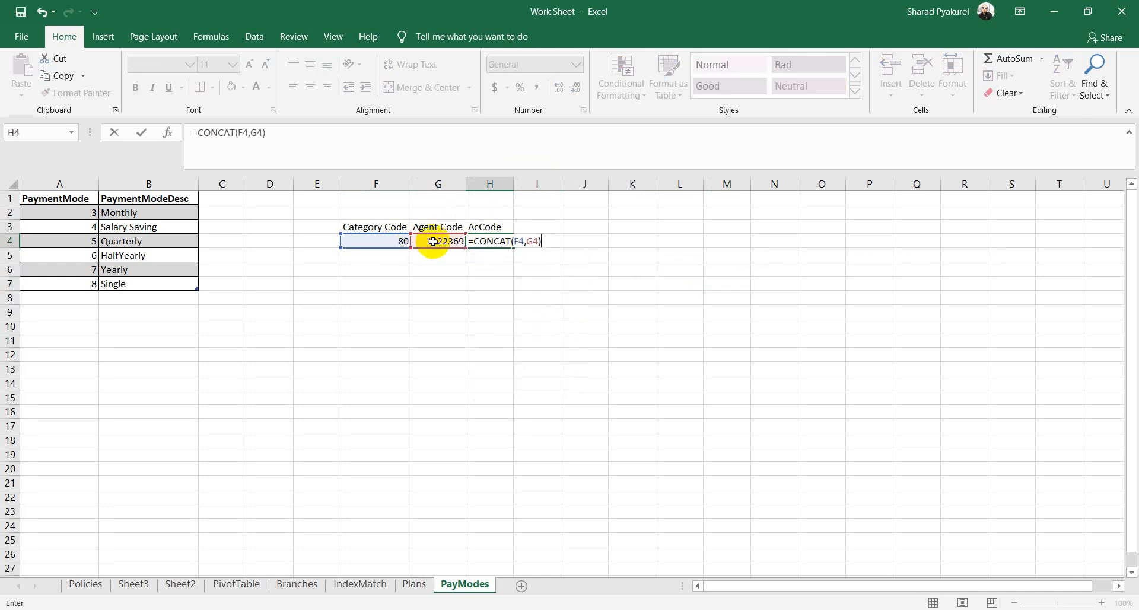
key("Return")
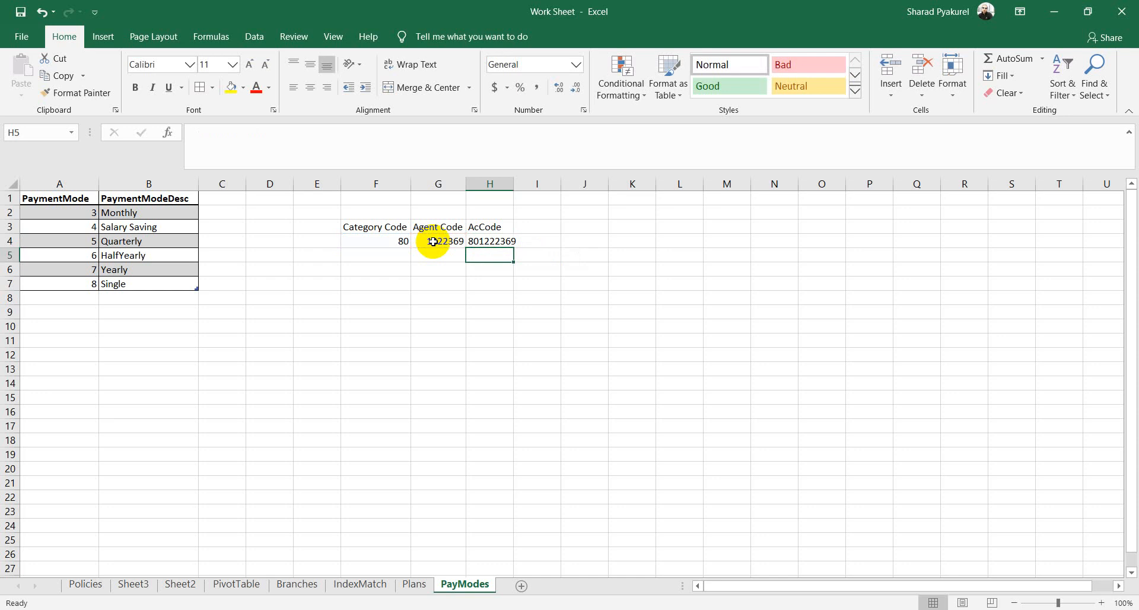
left_click(490, 241)
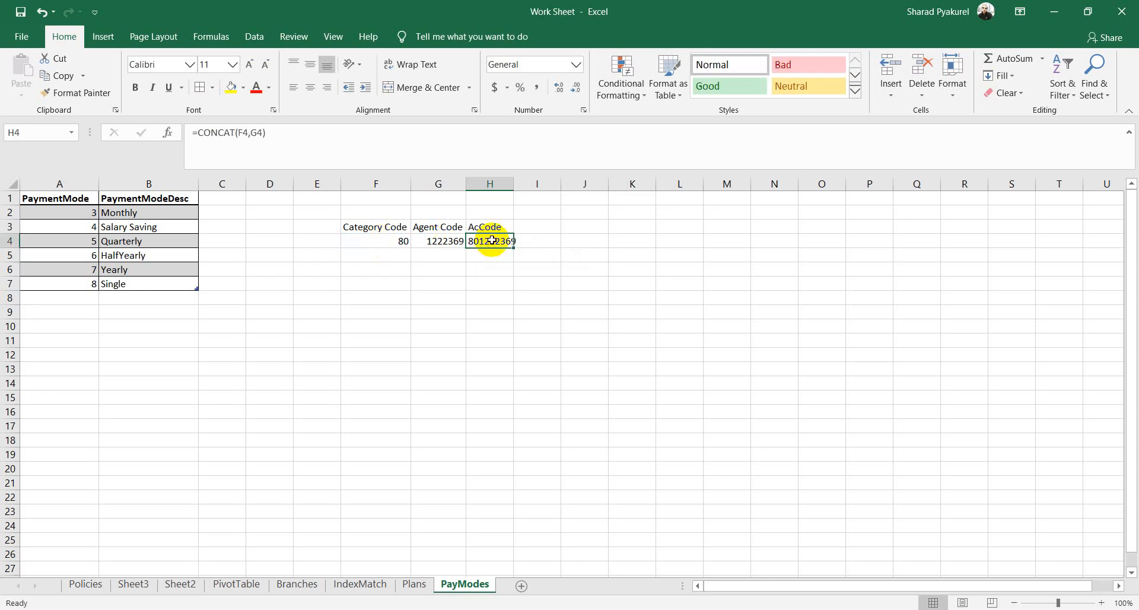
Step: Type test words 'I' and 'like' in F7 and G7, then select F7:H7
left_click(468, 282)
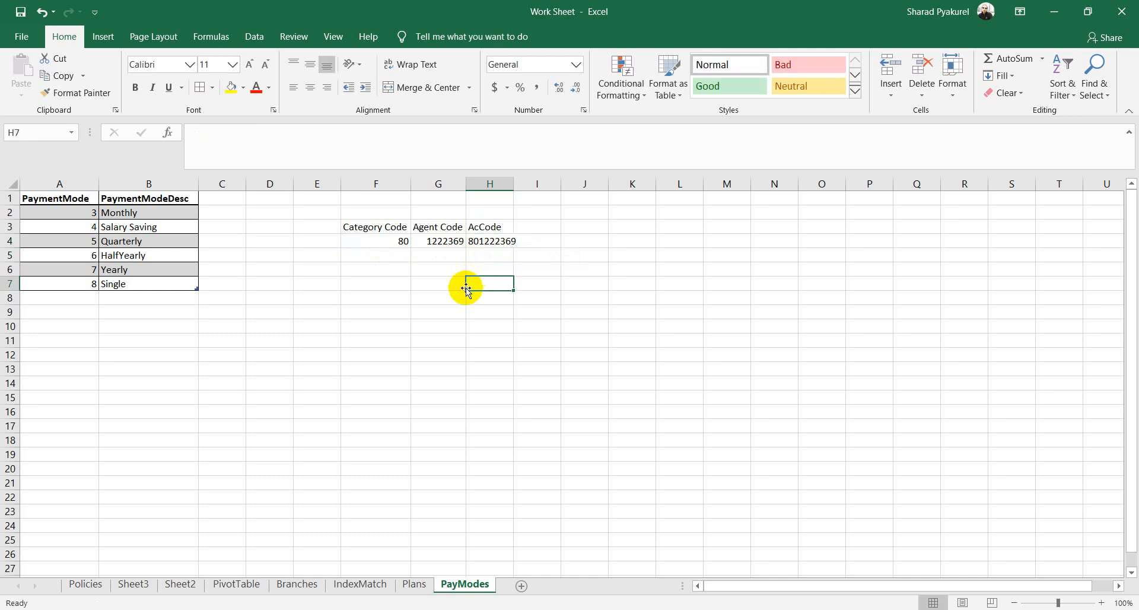
left_click(413, 282)
left_click(380, 284)
type("I")
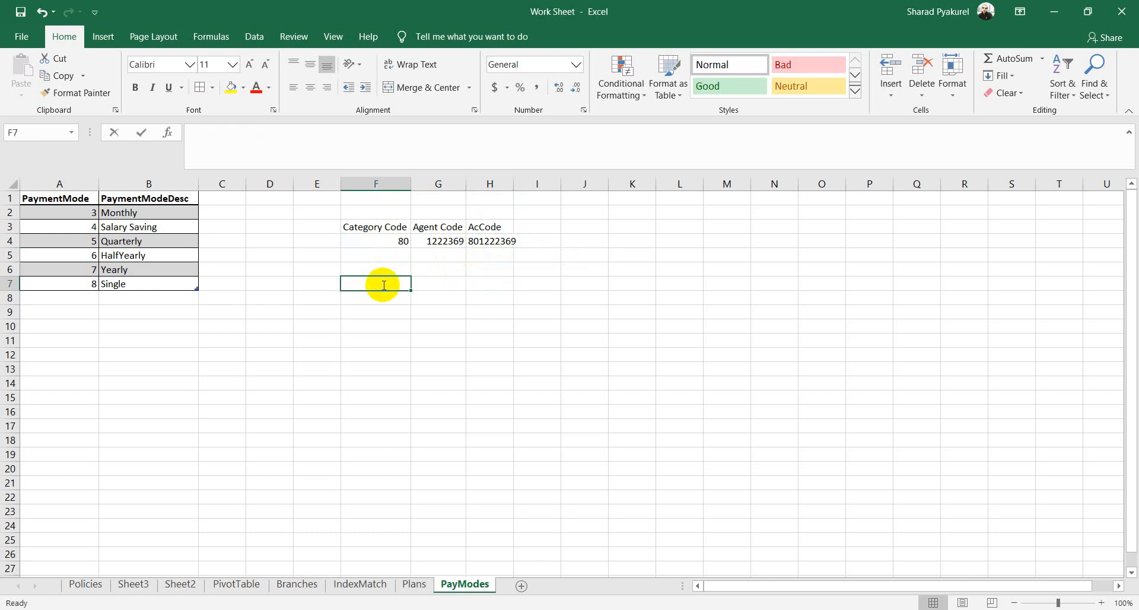
key("Tab")
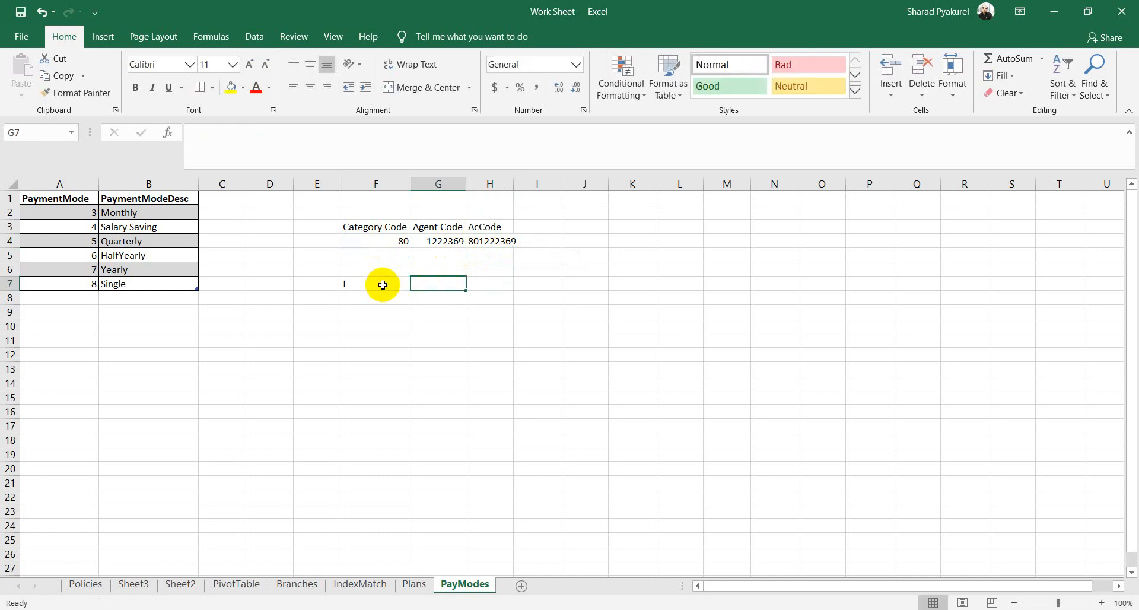
type("like")
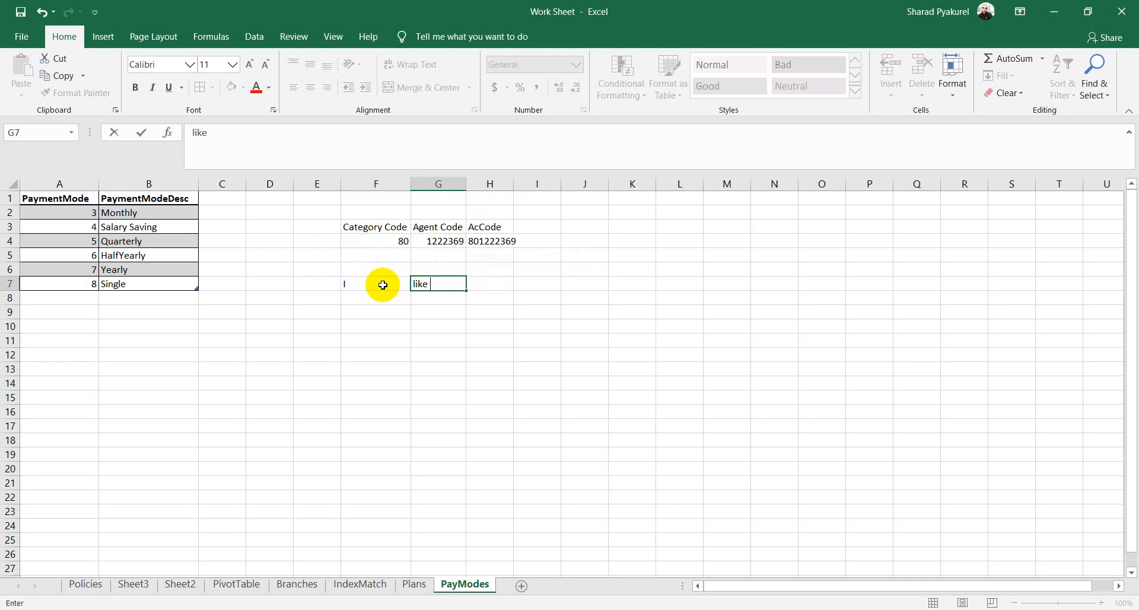
key("Tab")
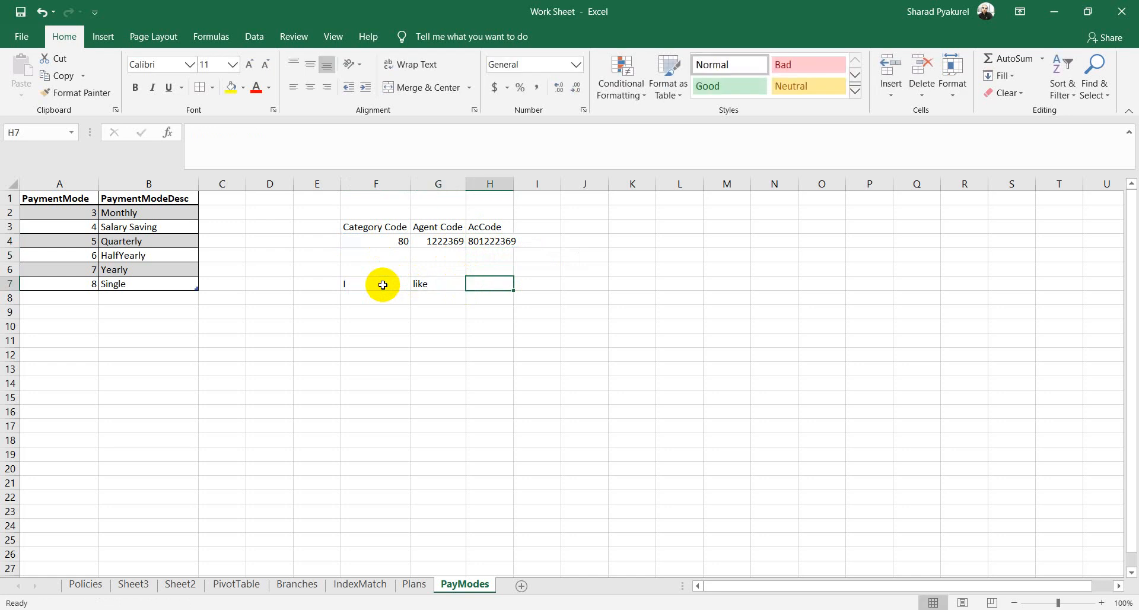
left_click_drag(466, 285, 368, 287)
key("Delete")
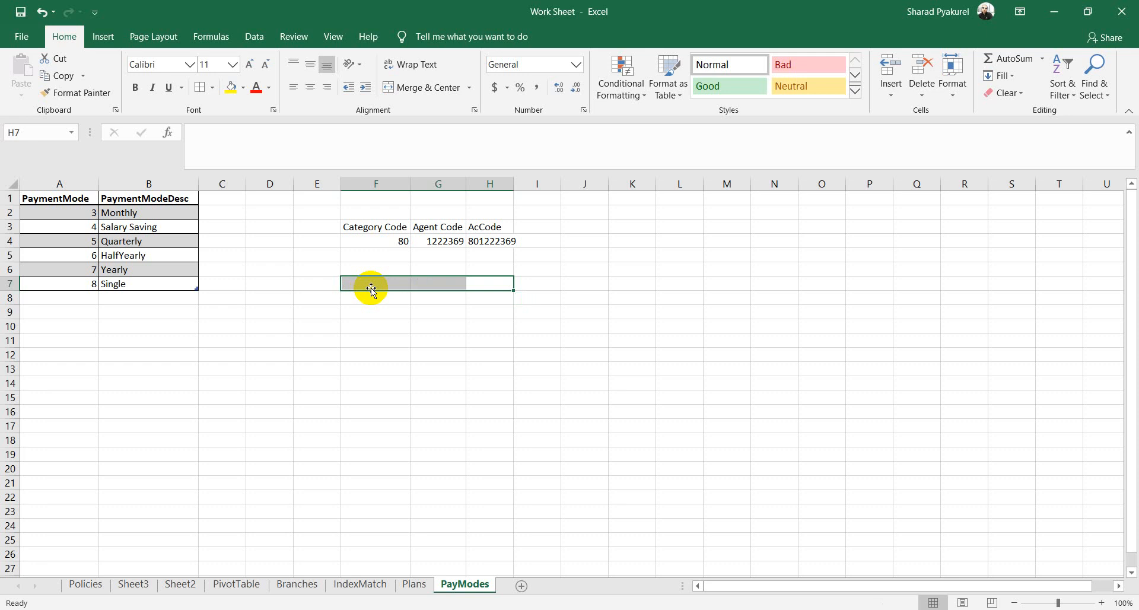
left_click(73, 328)
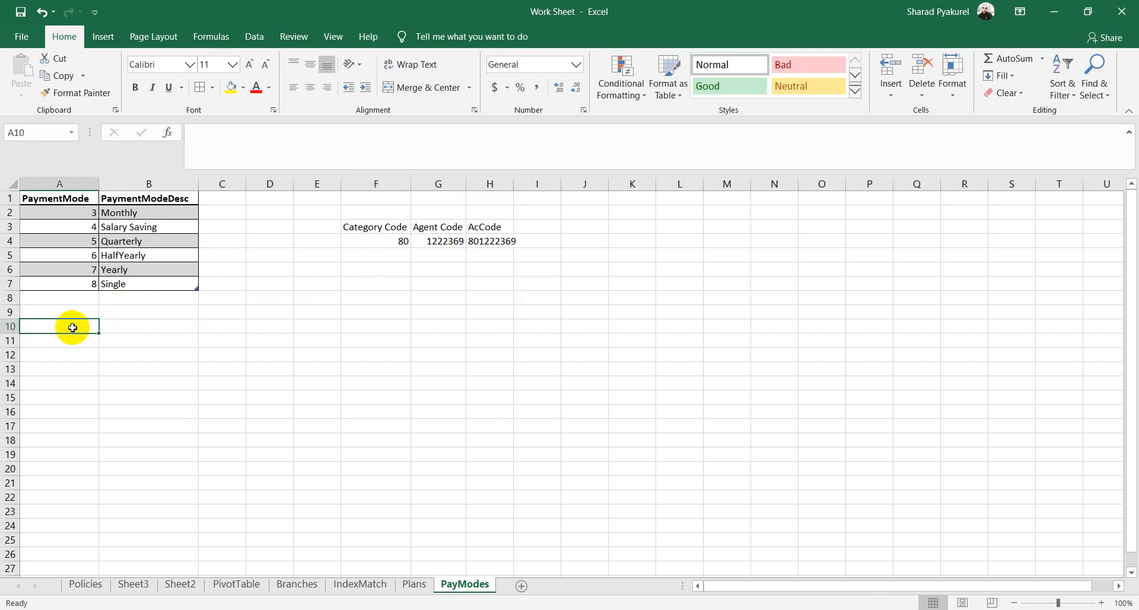
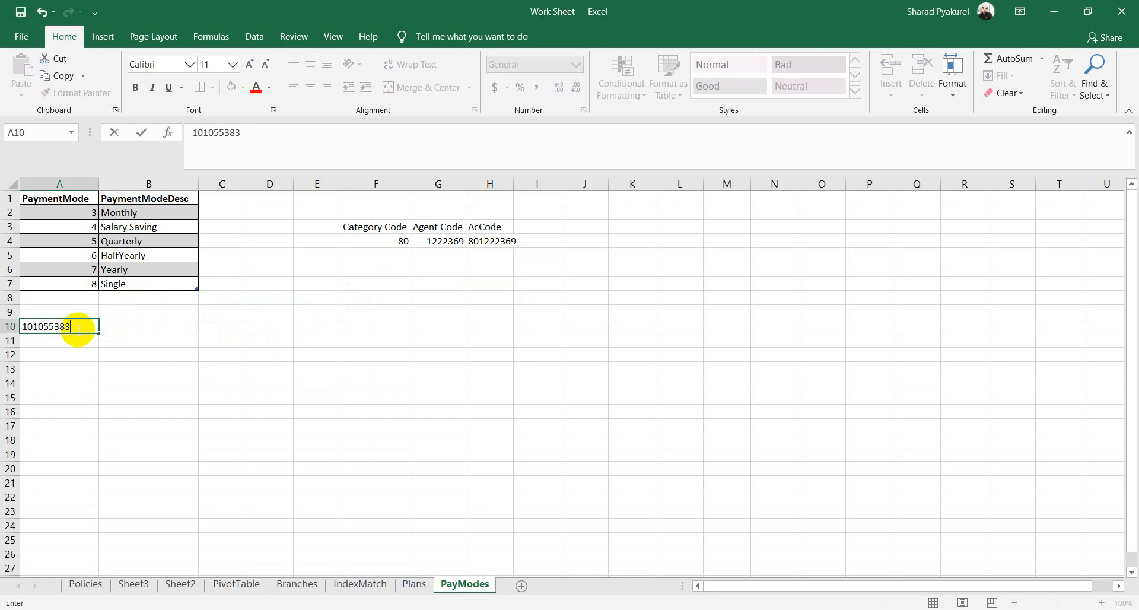
key("Tab")
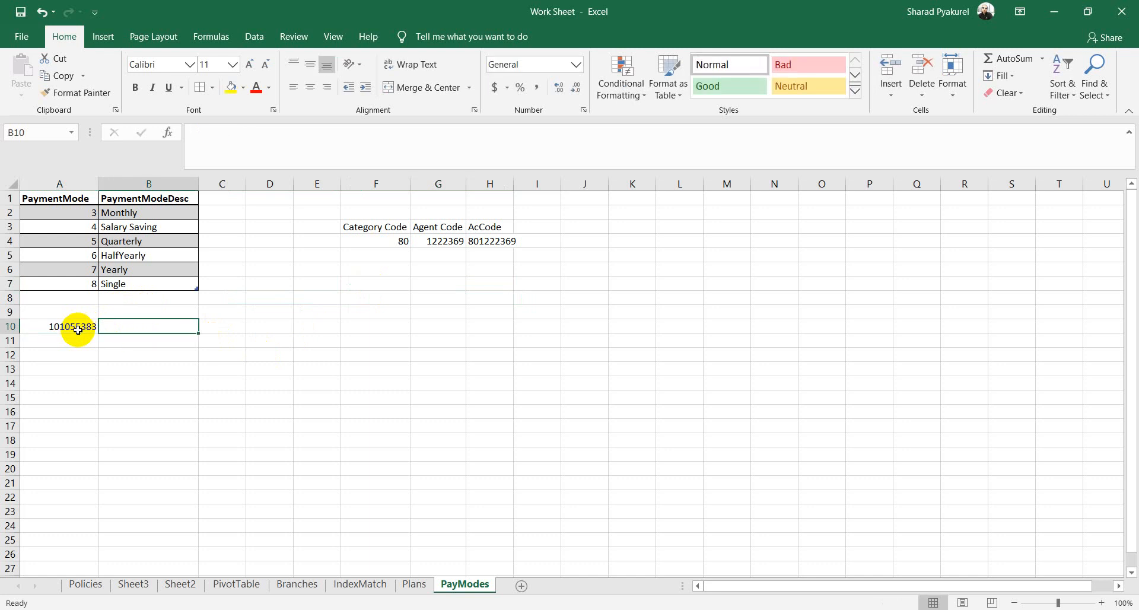
Step: Fill B10 with a person's full name and C10 with 1236598
type("Name")
key("BackSpace")
key("BackSpace")
key("BackSpace")
key("BackSpace")
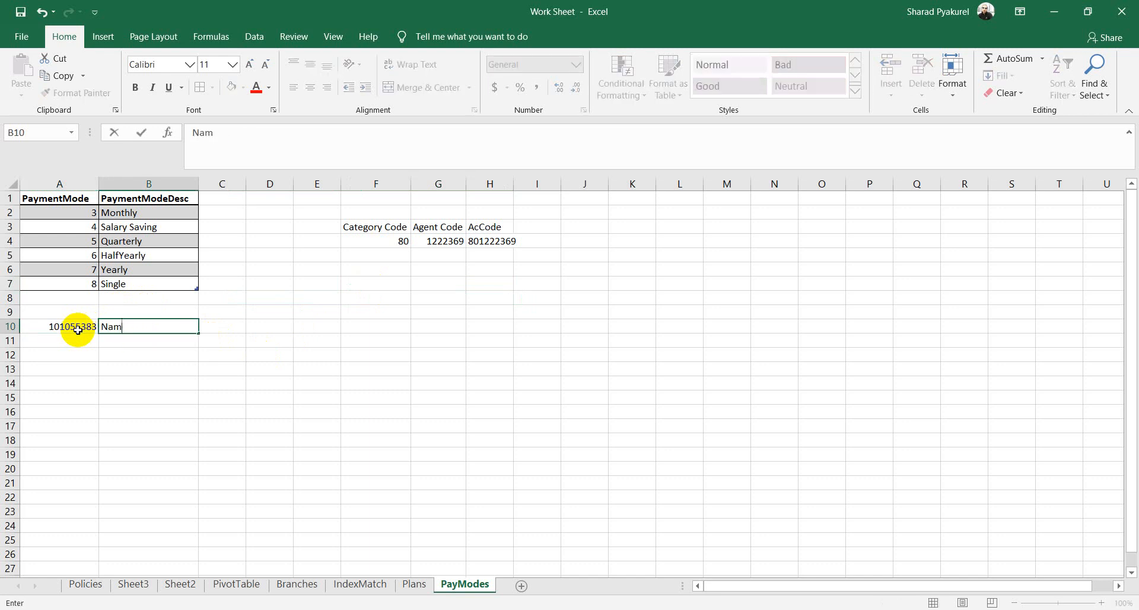
type("SHarad")
key("BackSpace")
key("BackSpace")
key("BackSpace")
key("BackSpace")
key("BackSpace")
key("Tab")
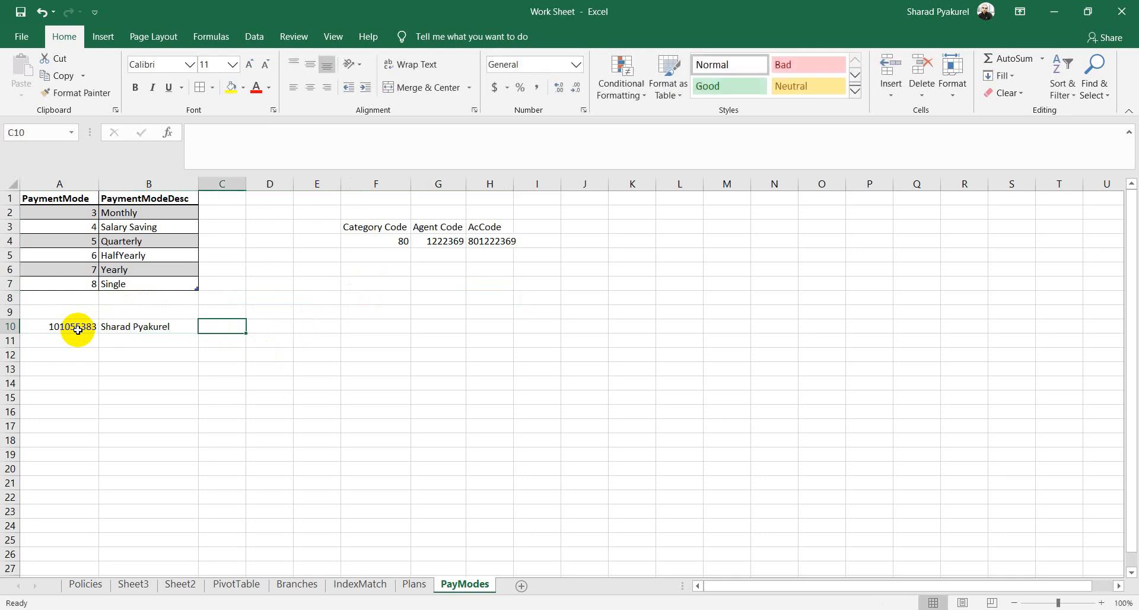
type("1236598")
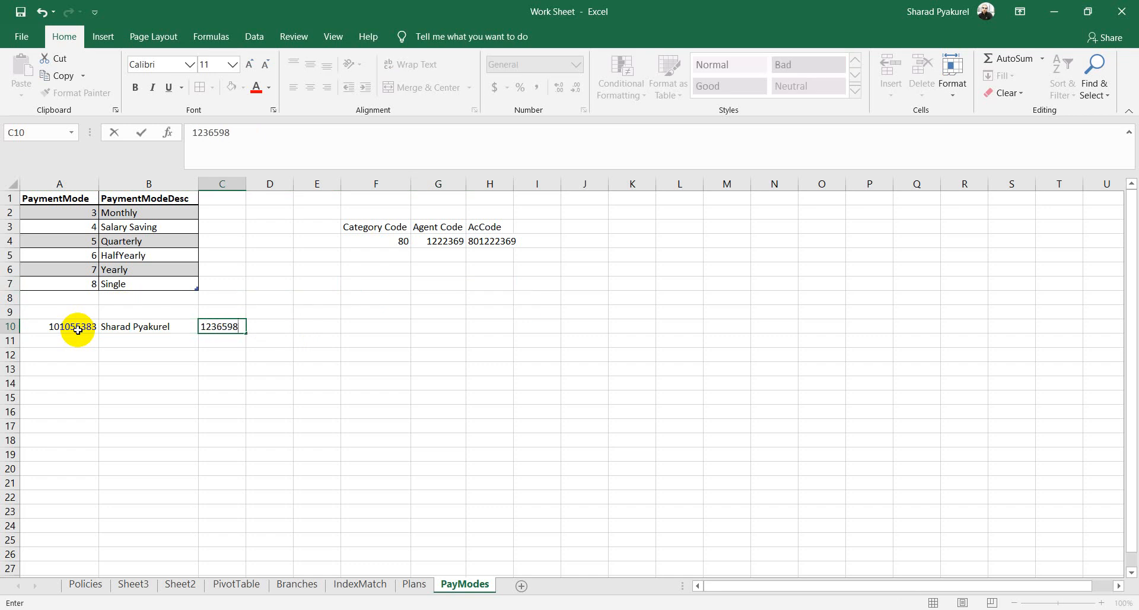
key("Tab")
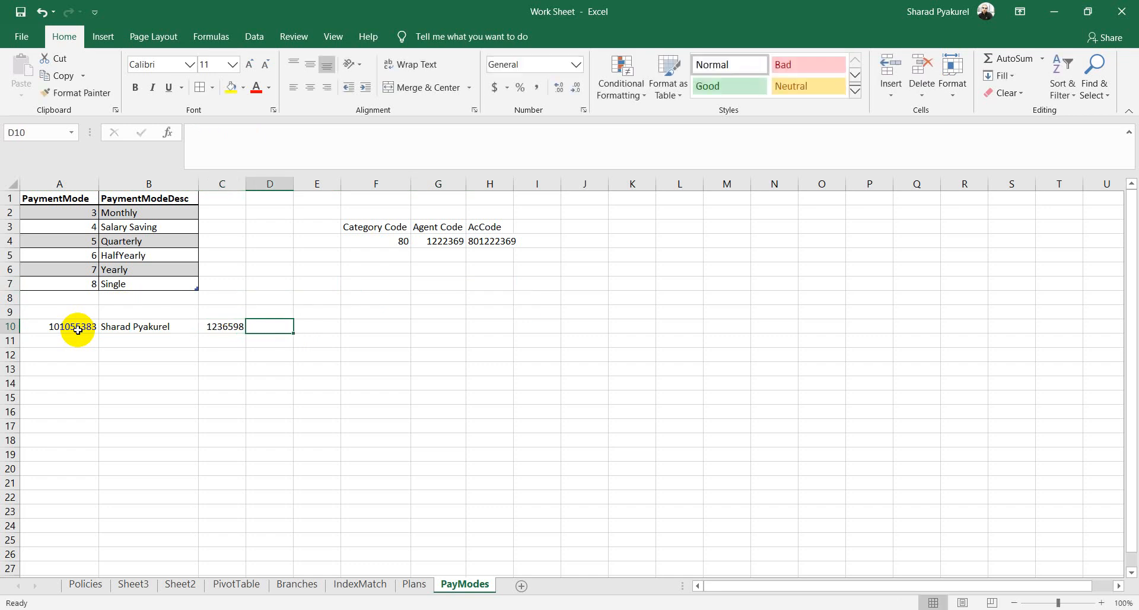
key("Tab")
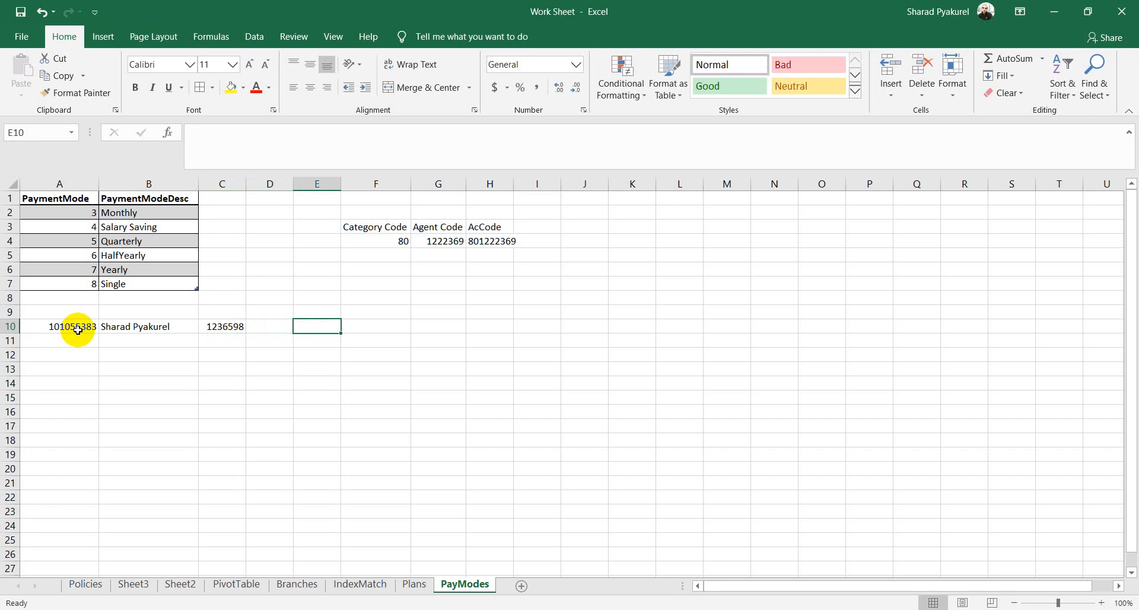
Step: In E10 enter =CONCAT("Dear ",B10," Your Policy No is ",A10," and Premium is ",C10)
type("=con")
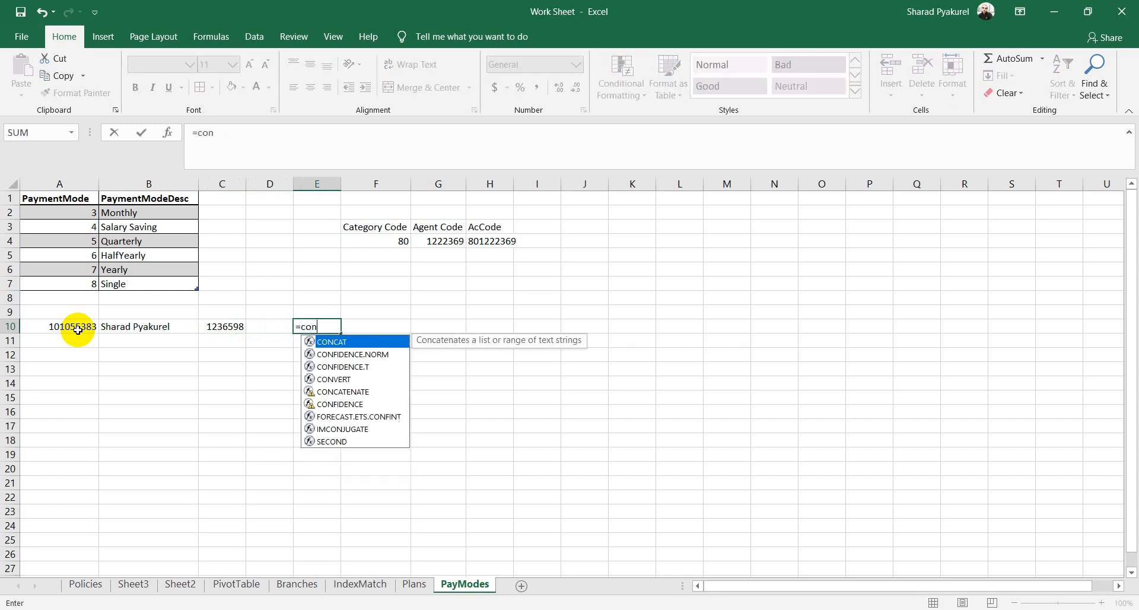
key("Tab")
type("\"")
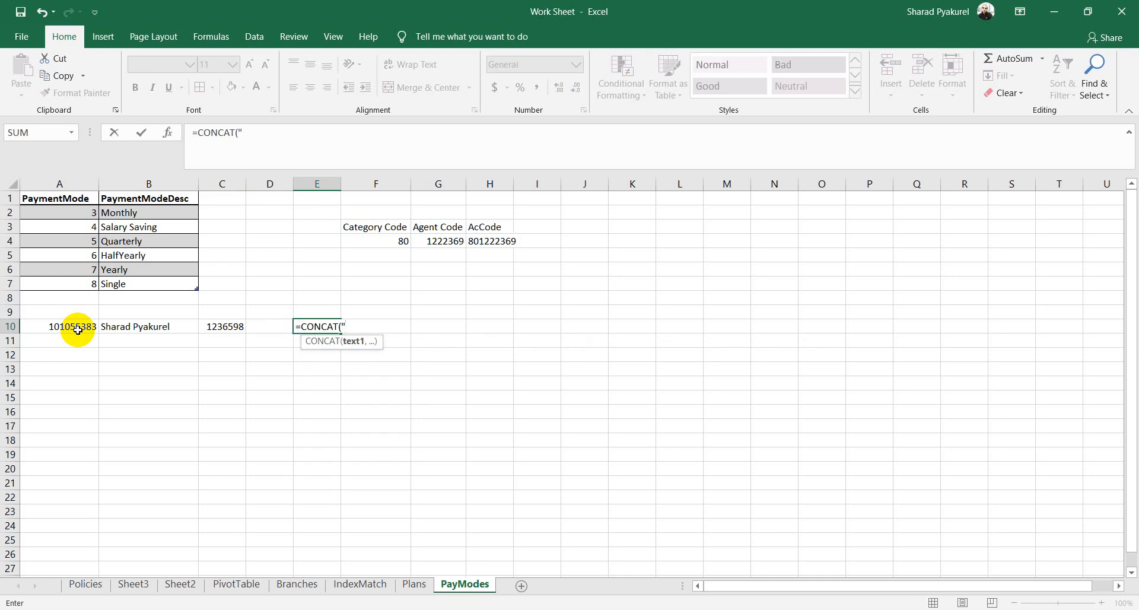
type("Dear \",")
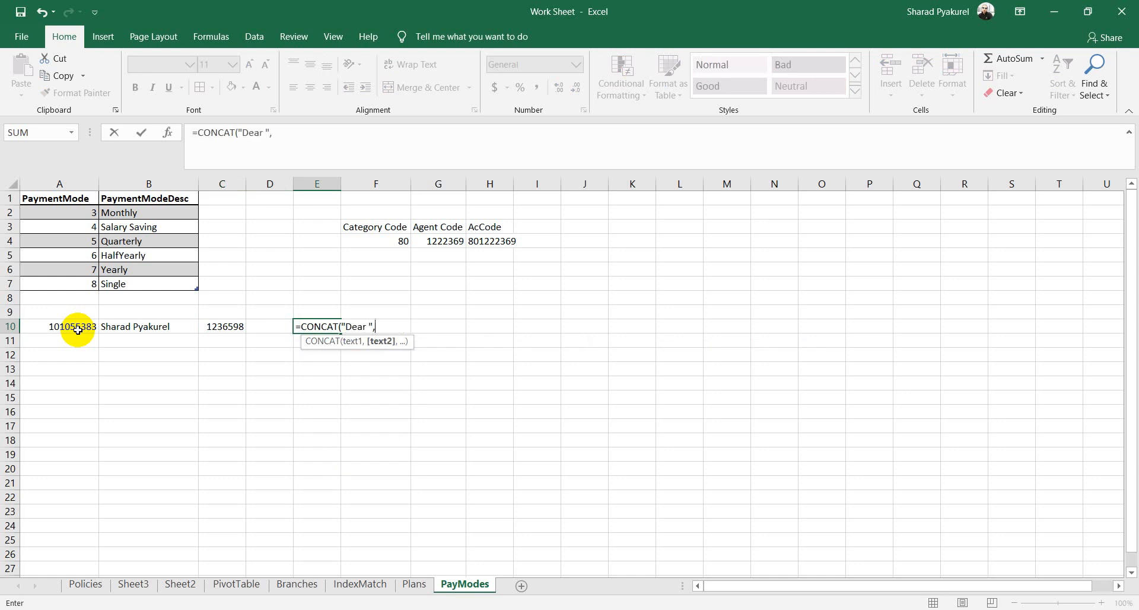
left_click(159, 327)
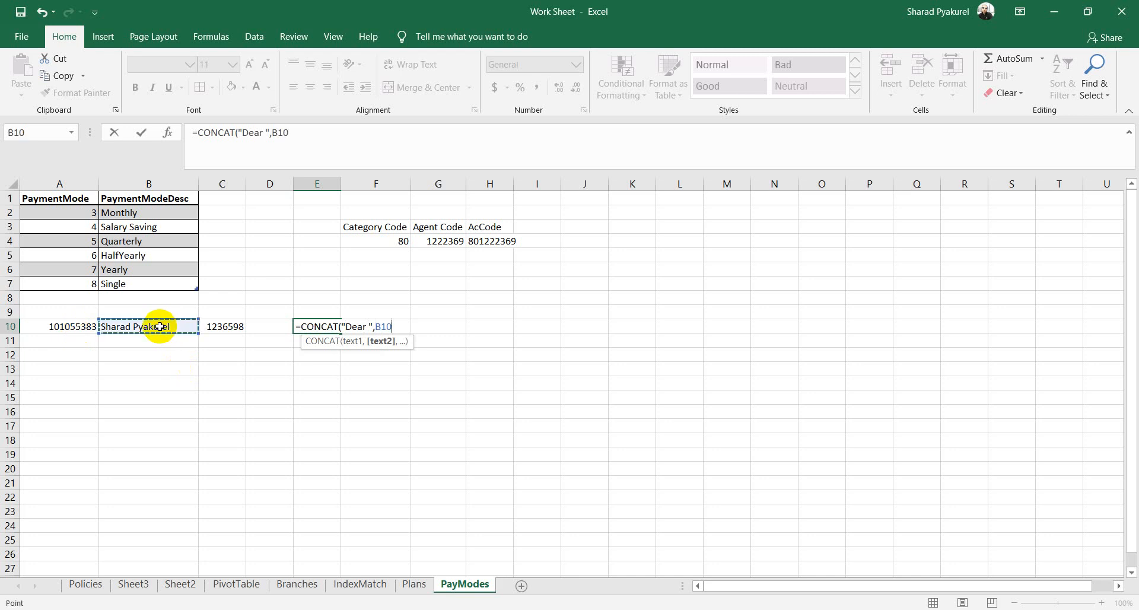
type(",")
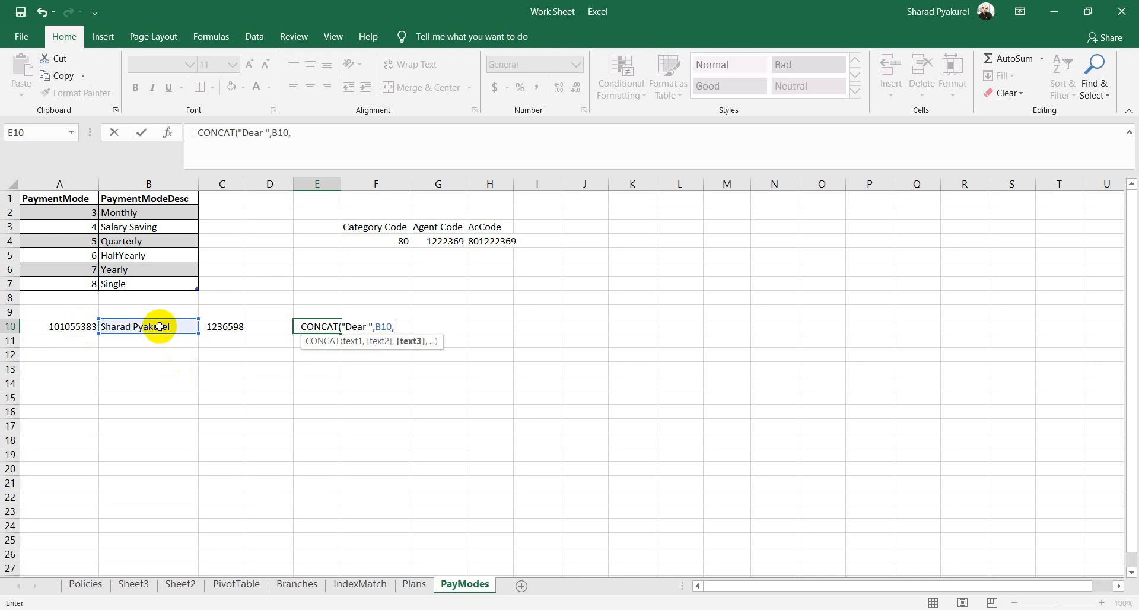
type("\" Your Policy No")
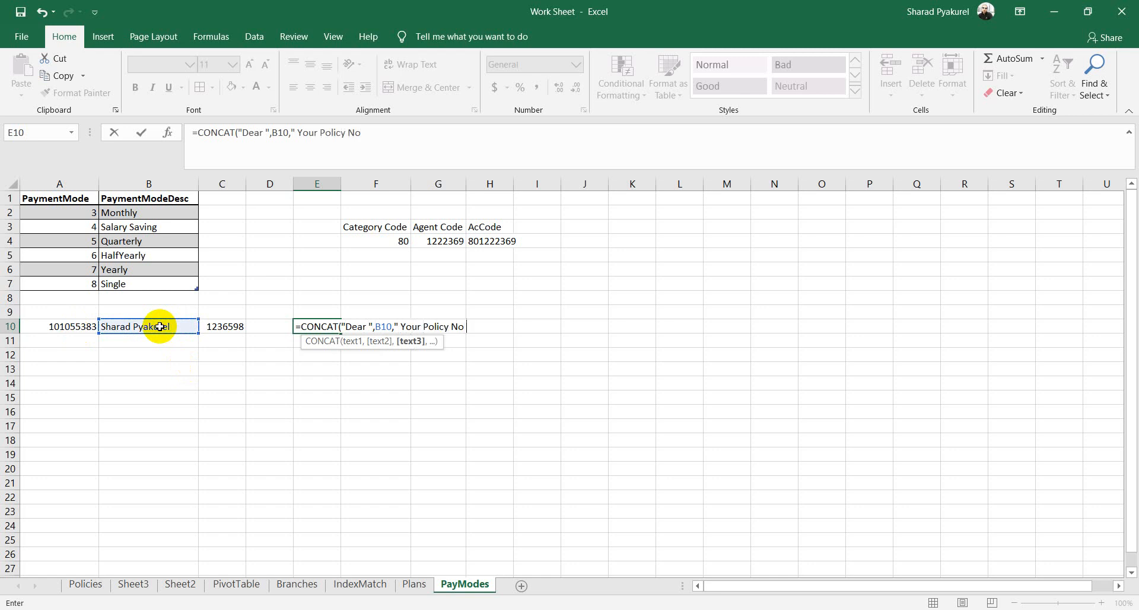
type(" is \",")
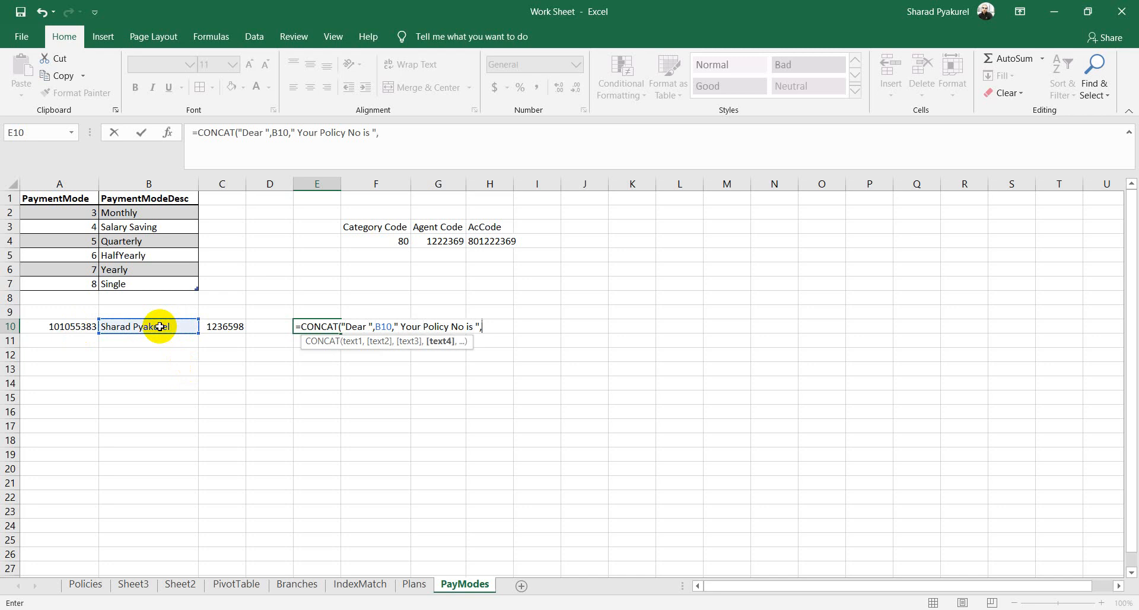
left_click(76, 326)
type(",")
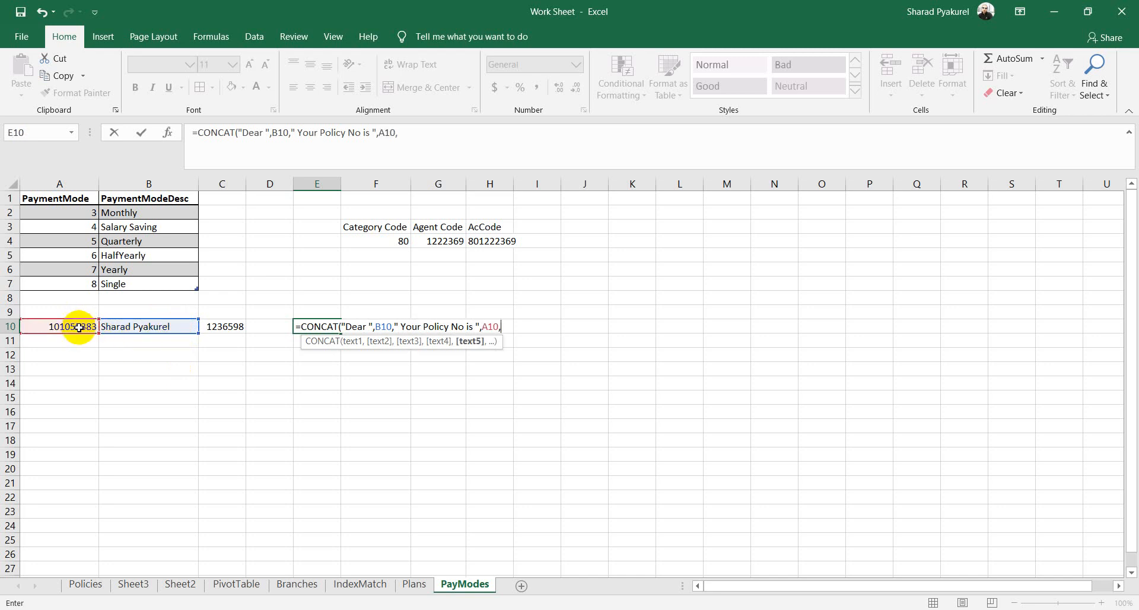
type("\" and Premium is \"")
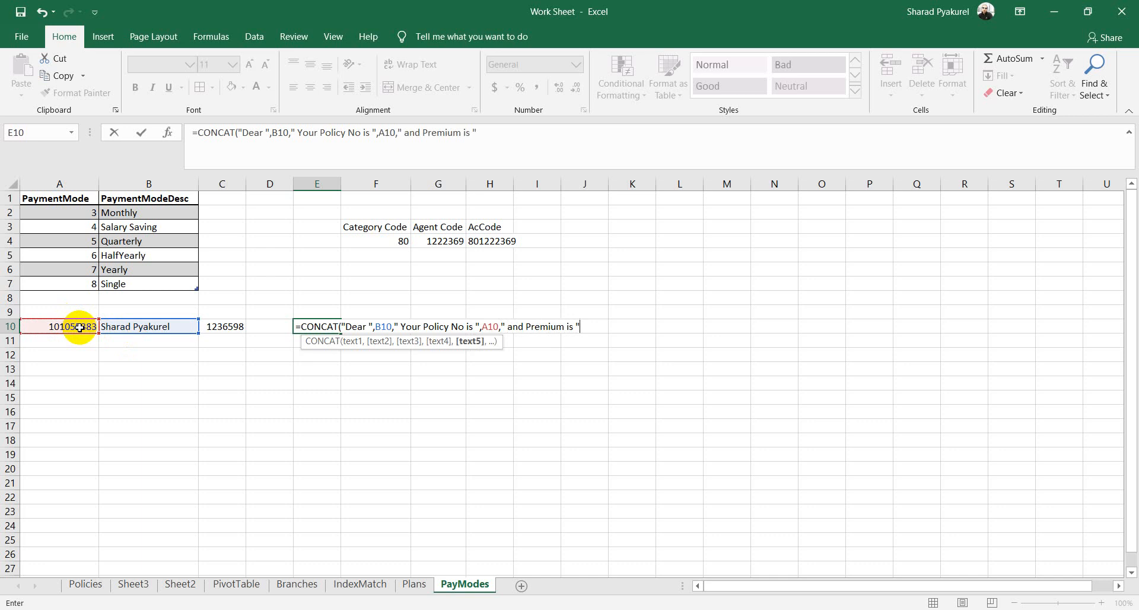
type(",")
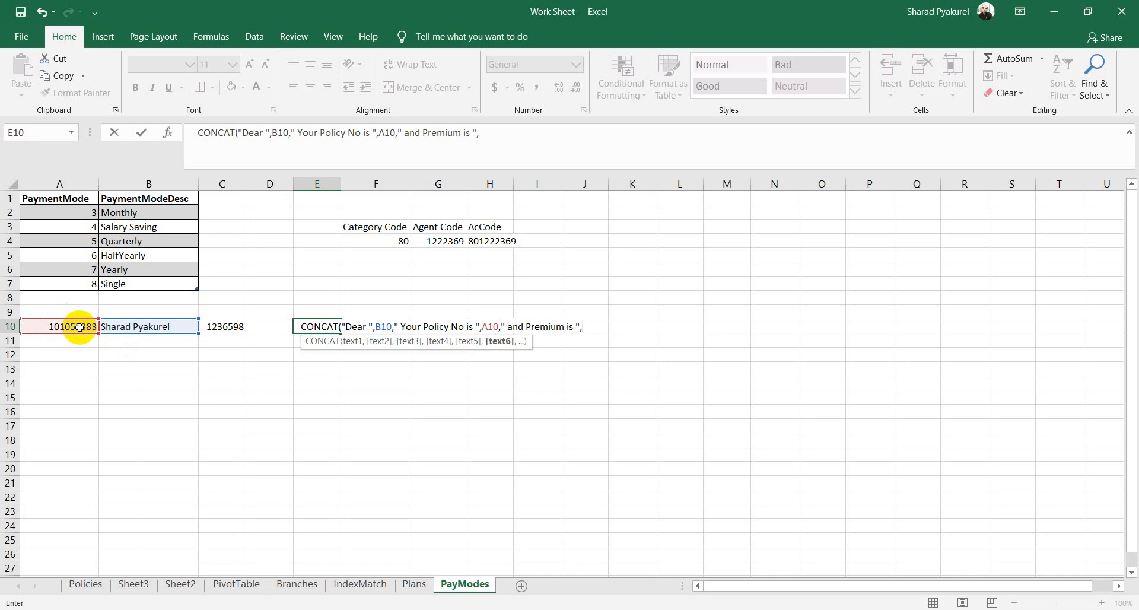
left_click(228, 326)
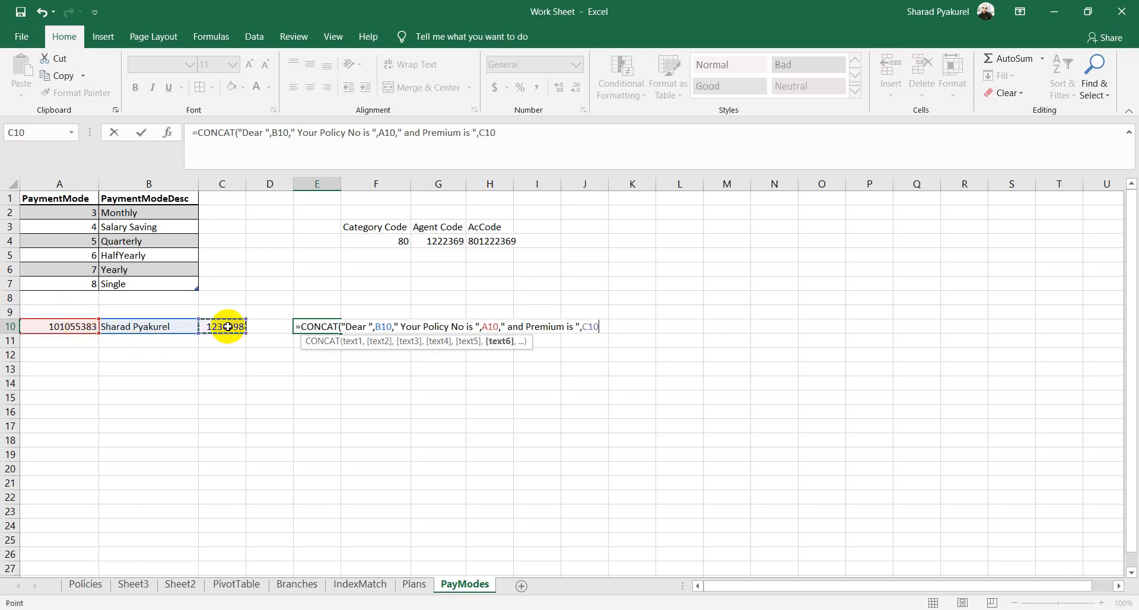
key("Return")
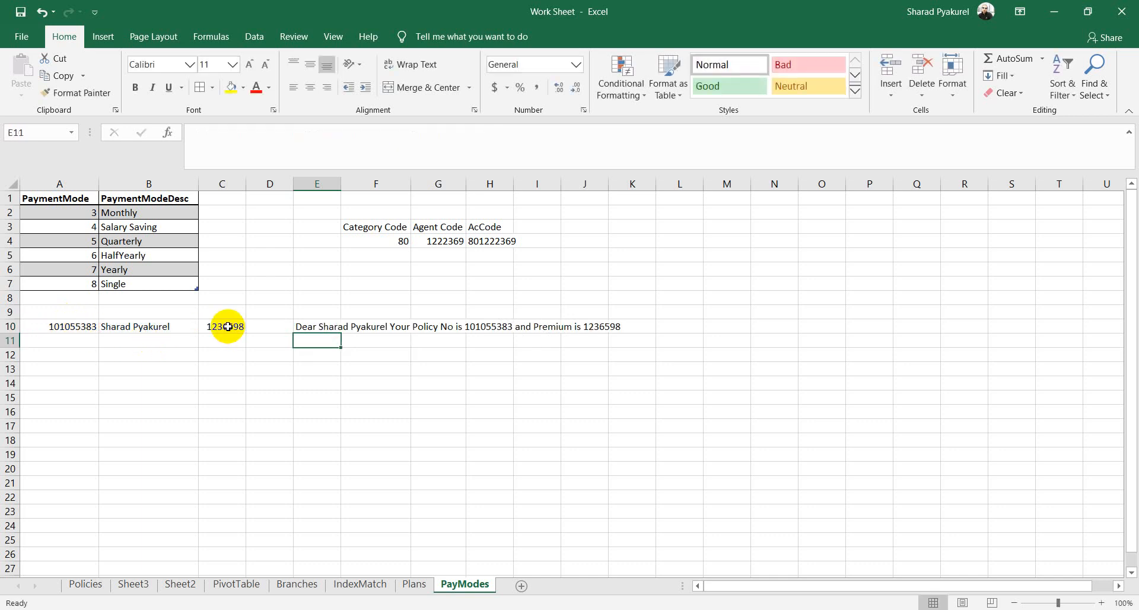
Step: Autofit column E to show the full greeting sentence and check E10's formula
double_click(341, 184)
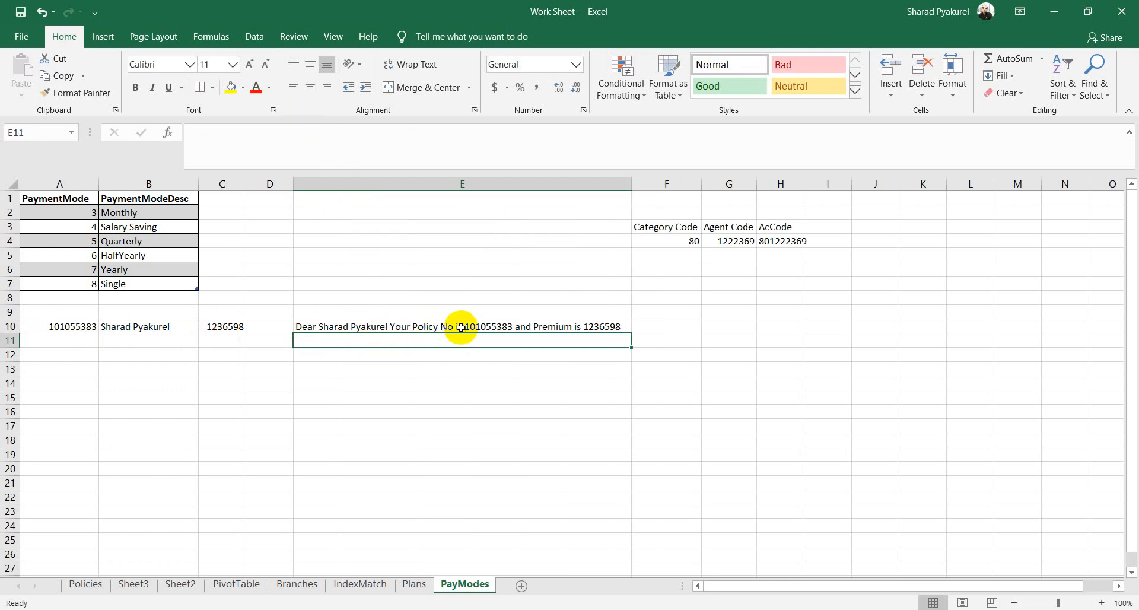
left_click(609, 327)
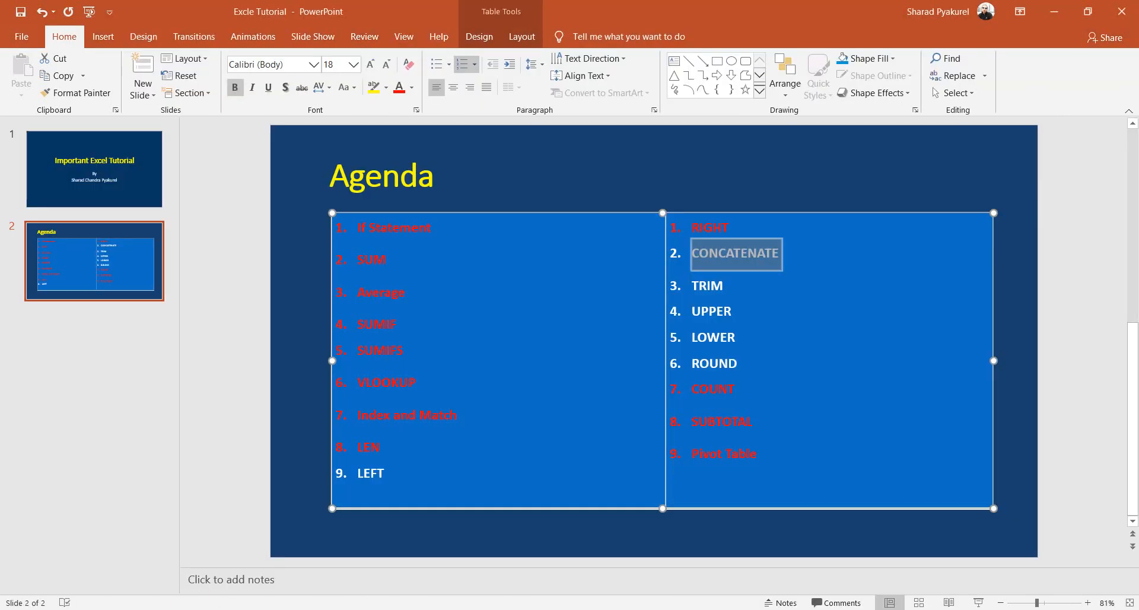
left_click(746, 362)
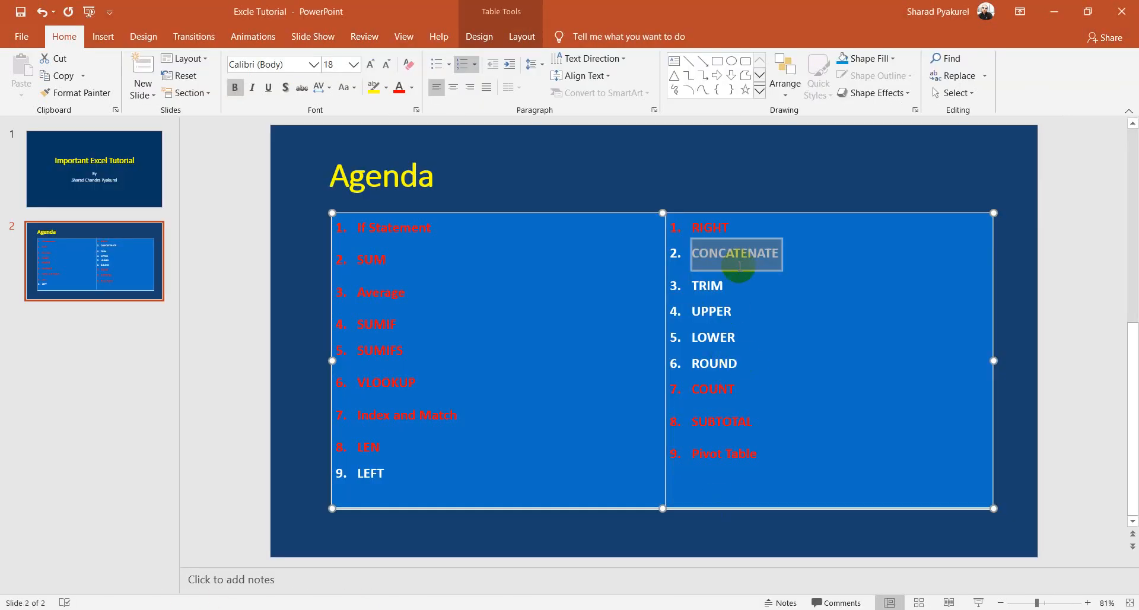
Step: Colour the CONCATENATE agenda item red in PowerPoint, then return to the Excel workbook
left_click_drag(791, 260, 700, 258)
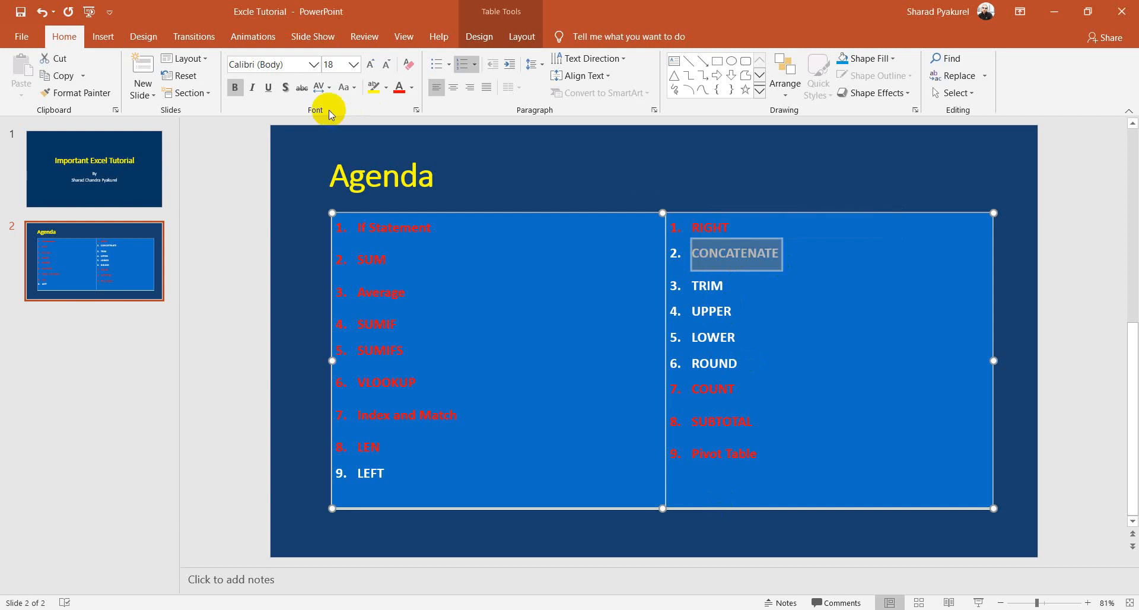
left_click(402, 90)
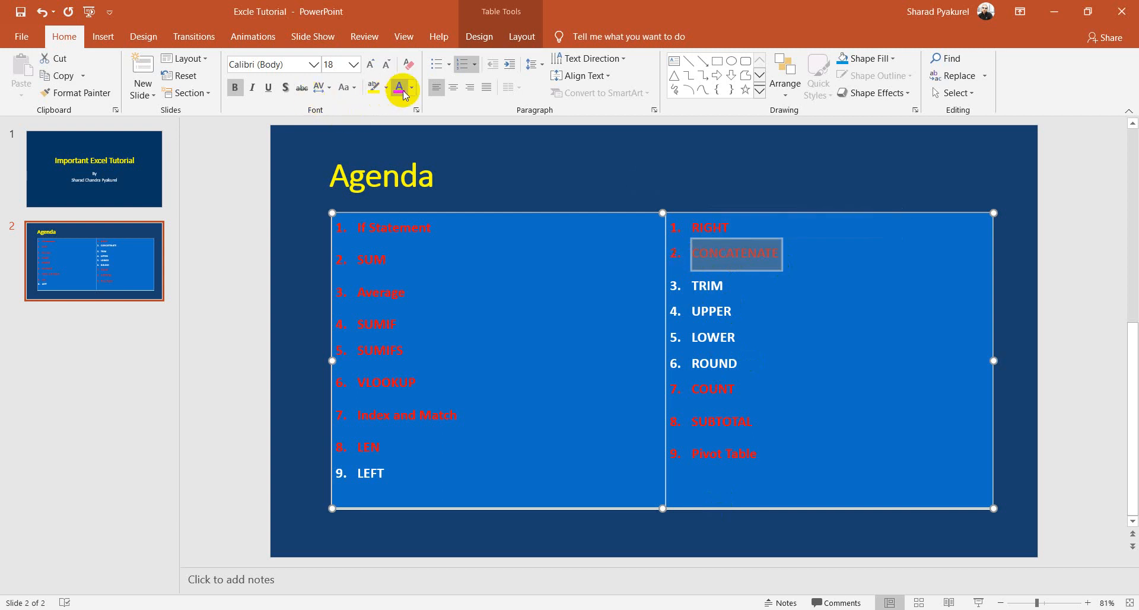
left_click(722, 286)
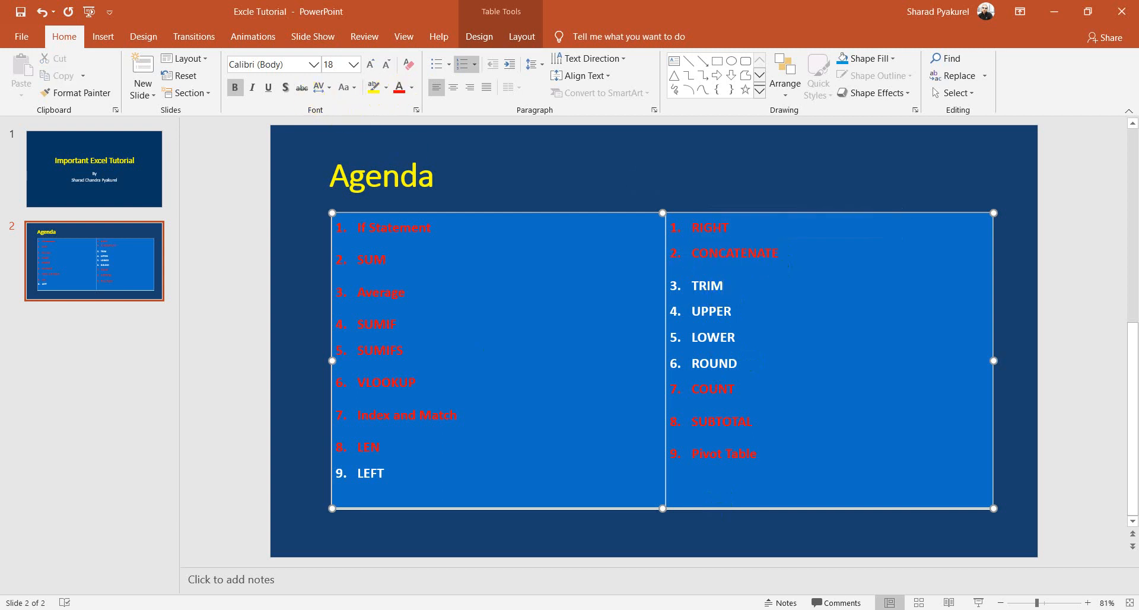
left_click(255, 556)
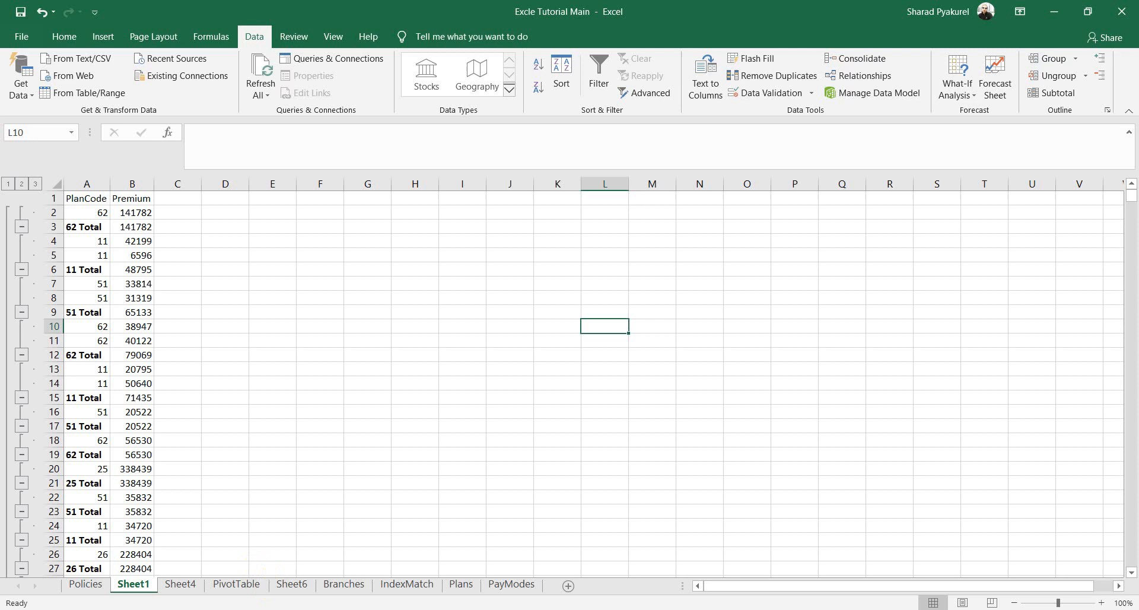
Step: Add a Mobile heading in H1 and enter a mobile number in H2
left_click(328, 298)
left_click(449, 244)
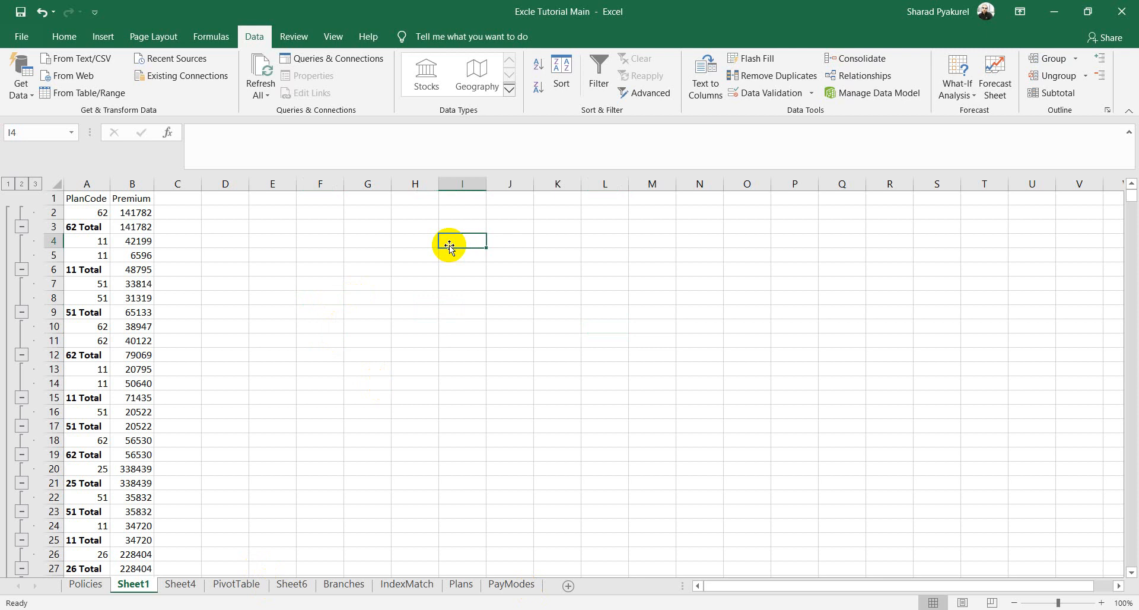
left_click(415, 211)
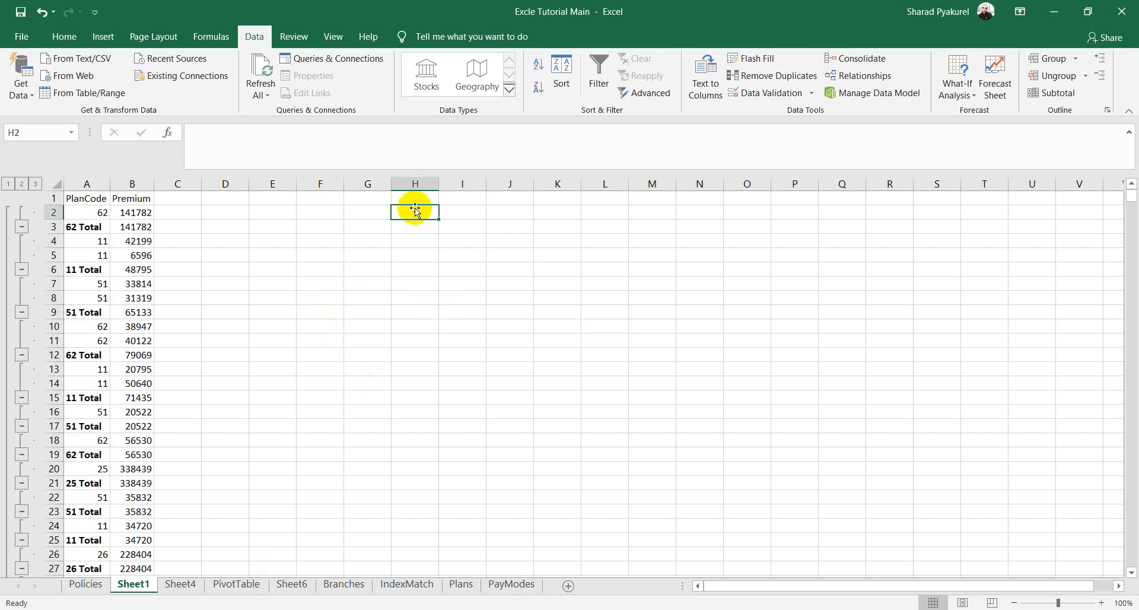
left_click(418, 198)
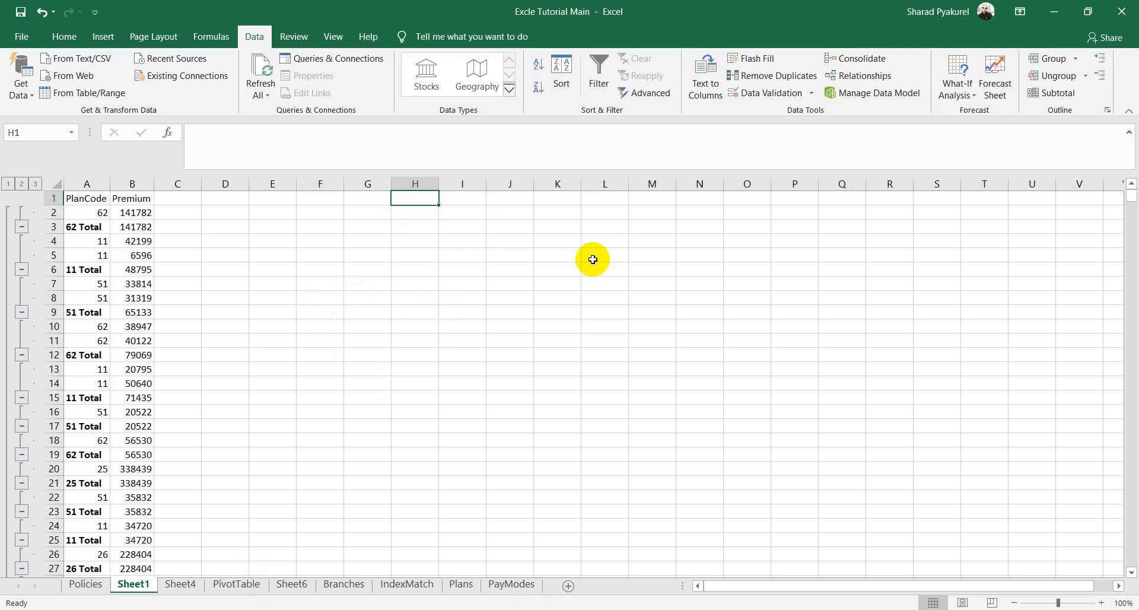
type("Mobile")
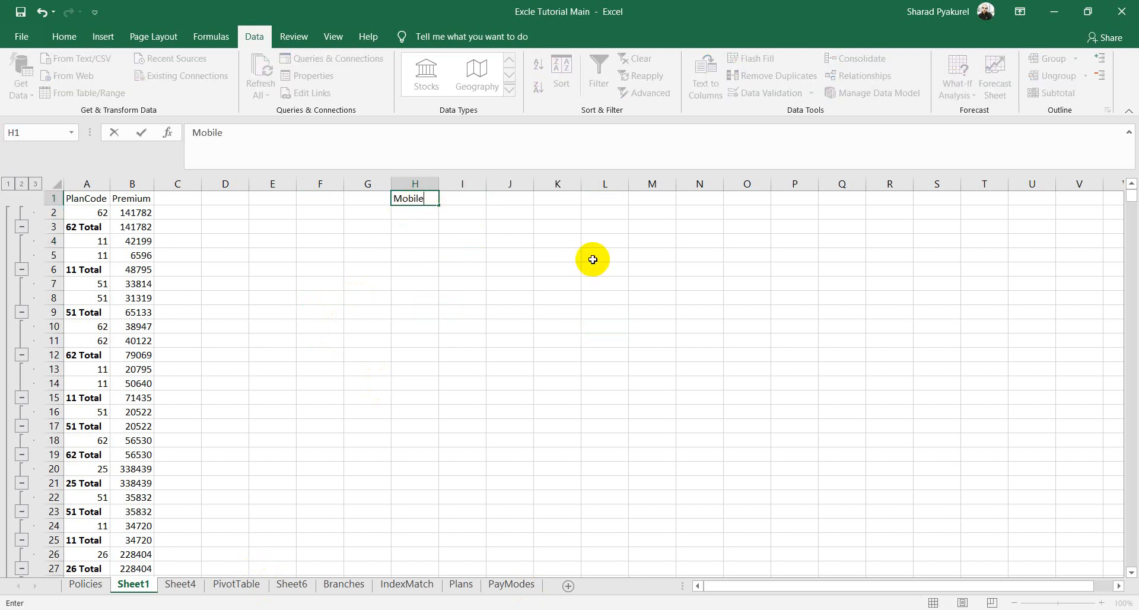
left_click(436, 217)
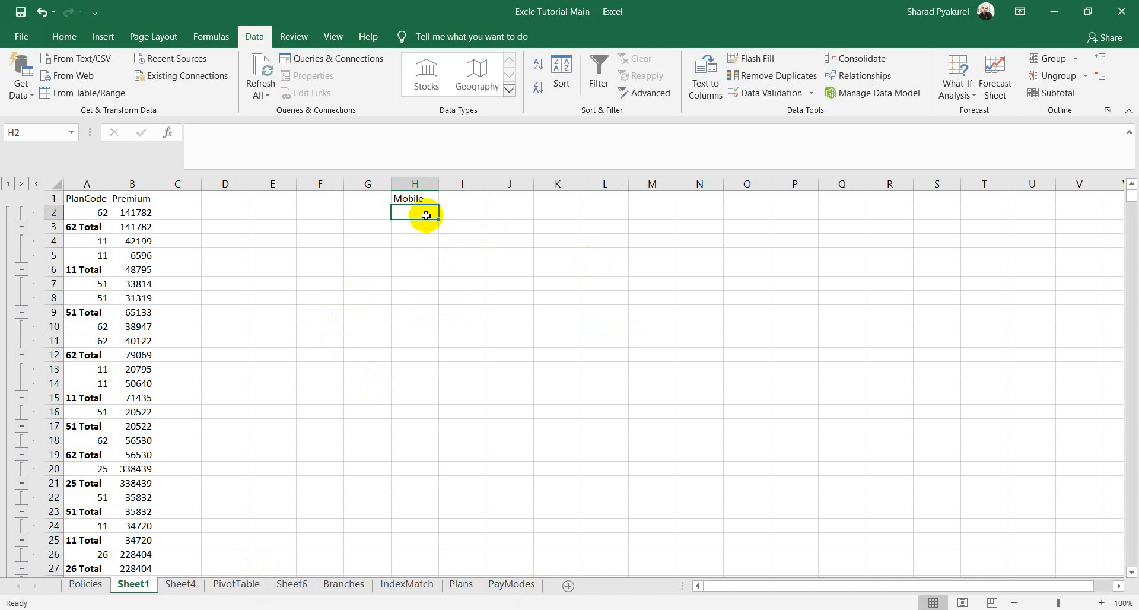
double_click(427, 216)
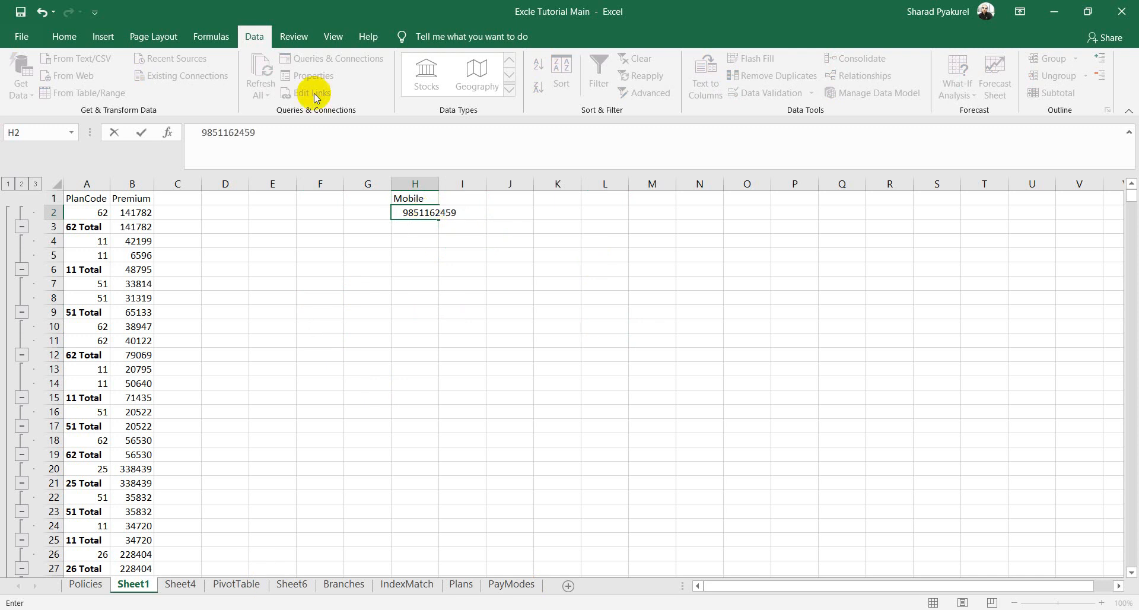
key("ctrl+Return")
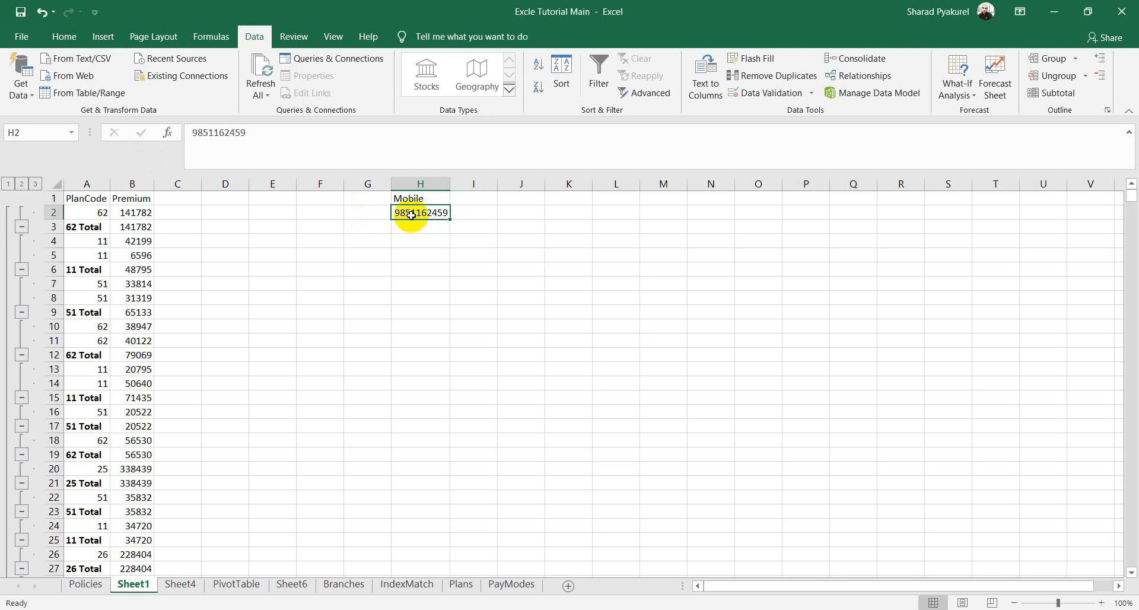
double_click(410, 215)
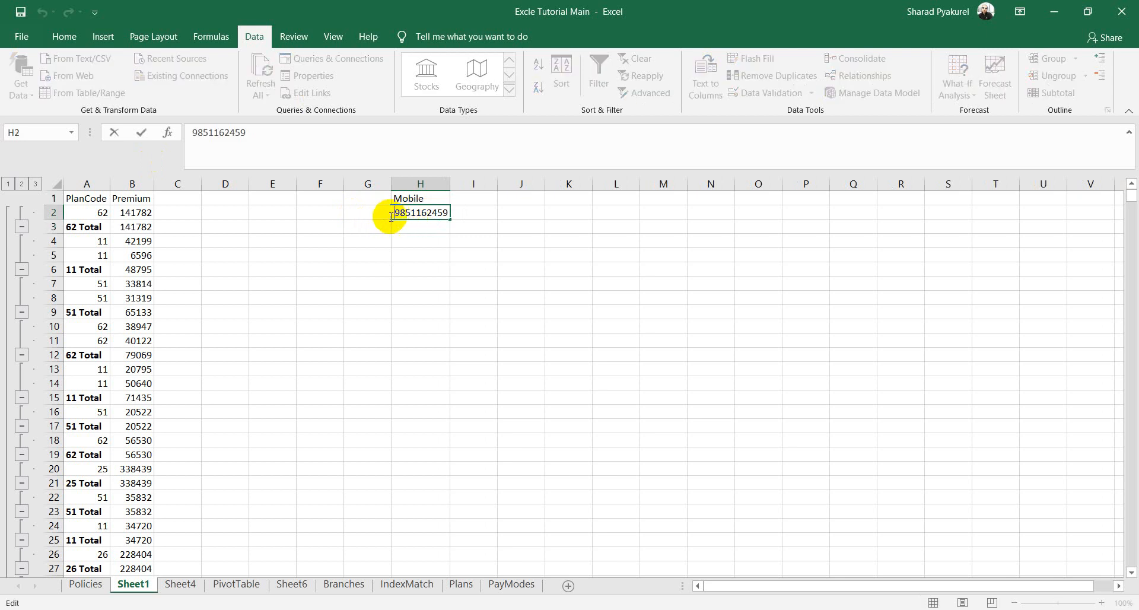
left_click(453, 184)
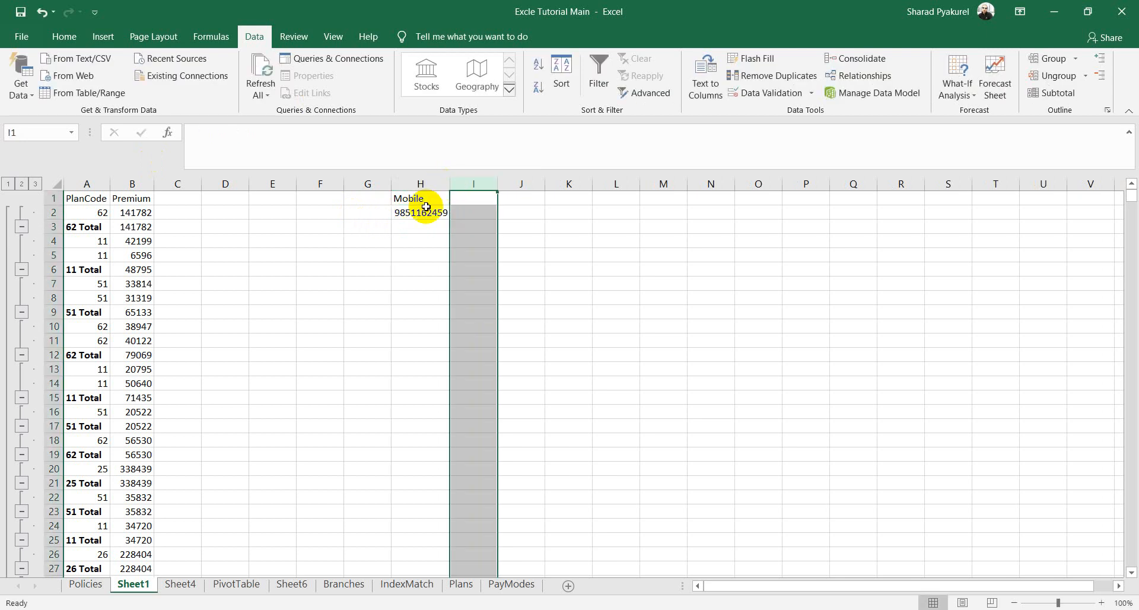
double_click(399, 216)
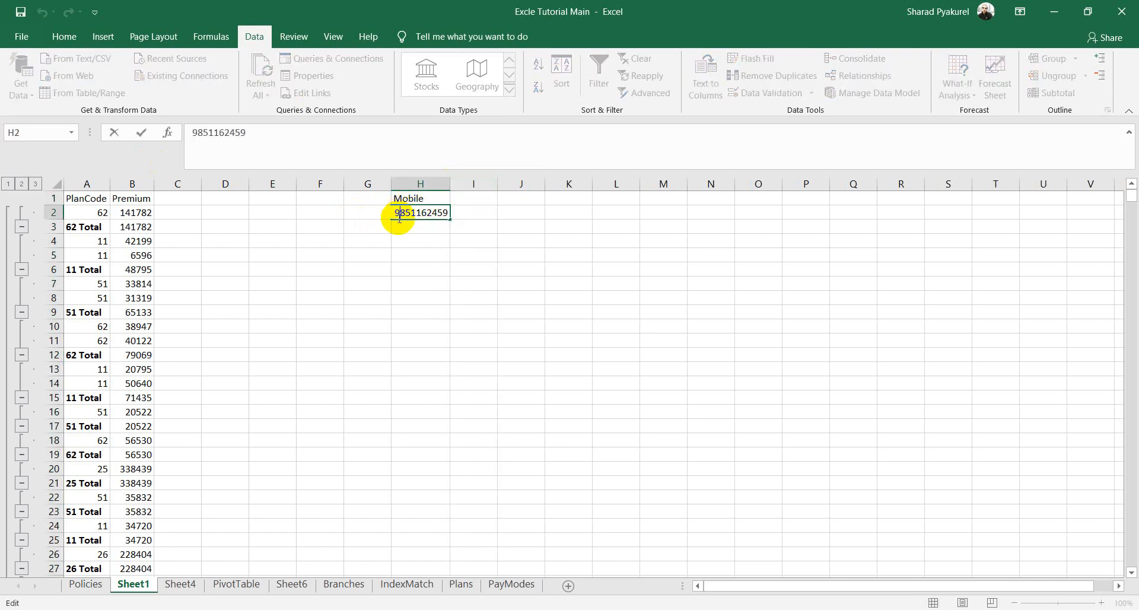
left_click(442, 254)
left_click(434, 215)
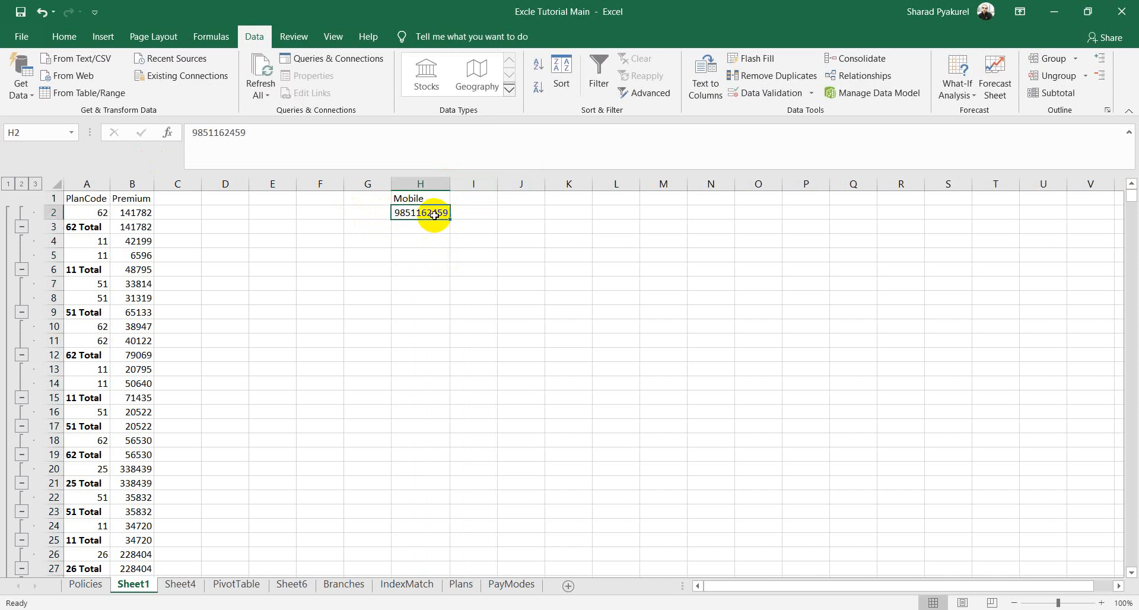
Step: Add a Len heading in I1 and enter =LEN(H2) in I2, returning 10
left_click(475, 197)
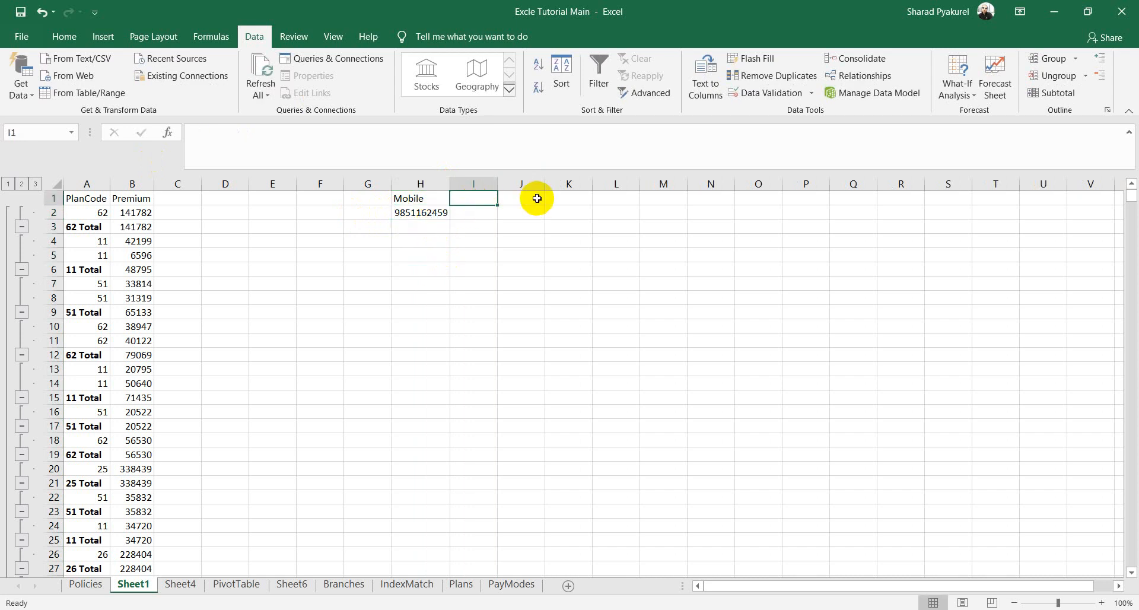
type("Len")
key("Tab")
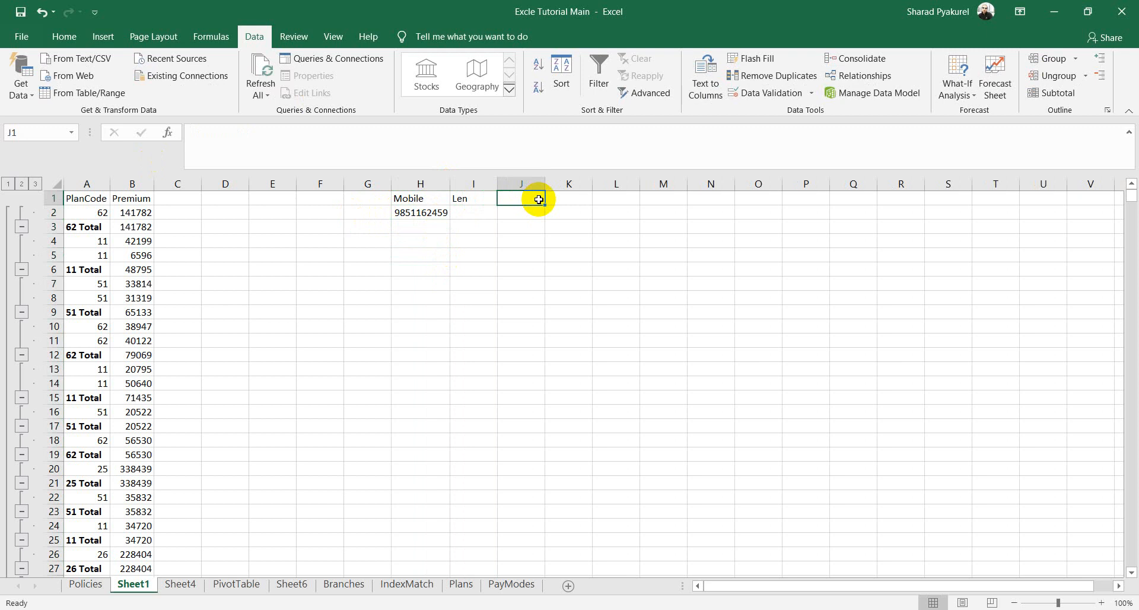
left_click(481, 212)
type("=LEN(")
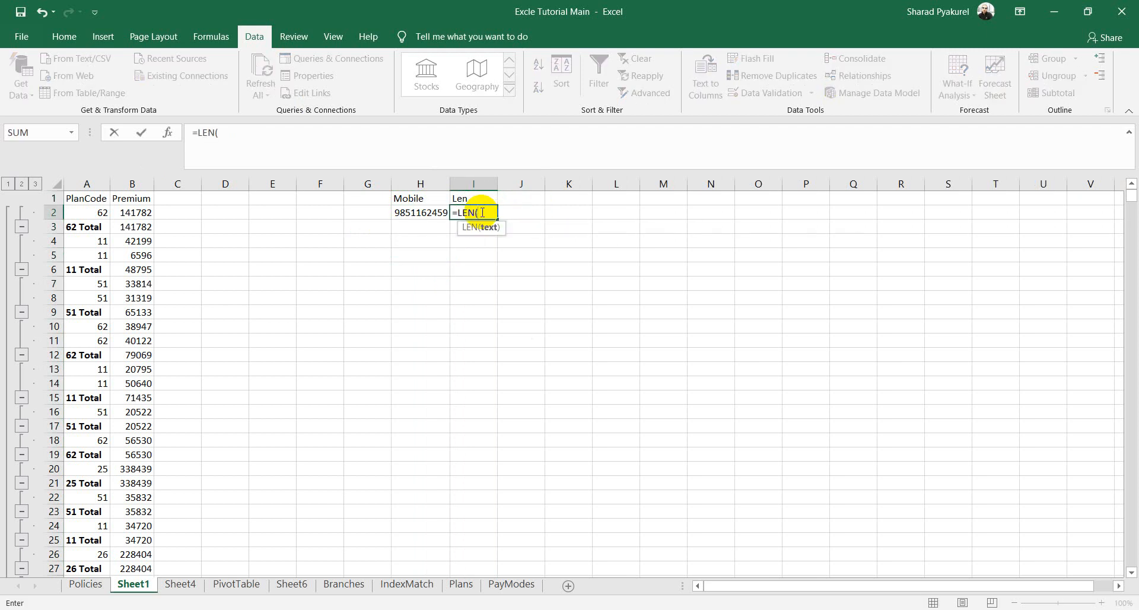
left_click(417, 213)
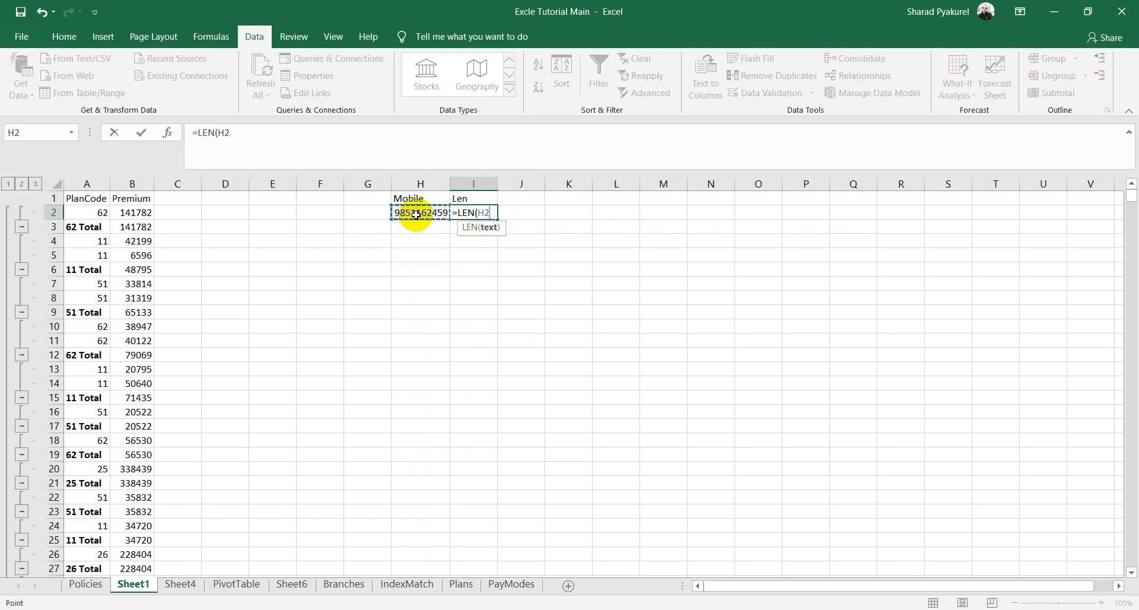
key("Return")
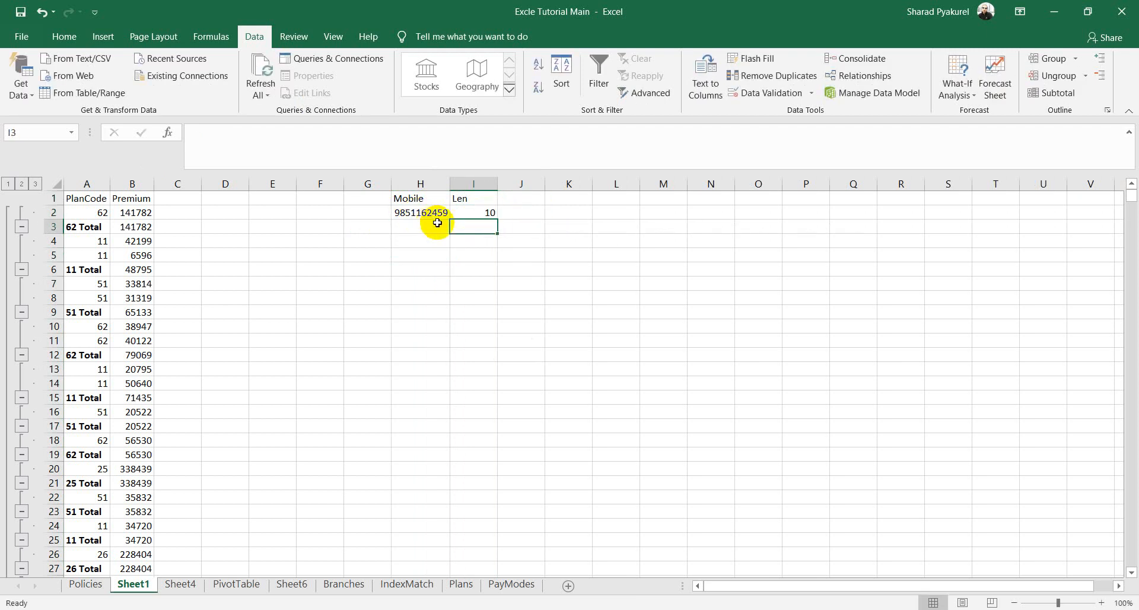
left_click(436, 214)
double_click(437, 214)
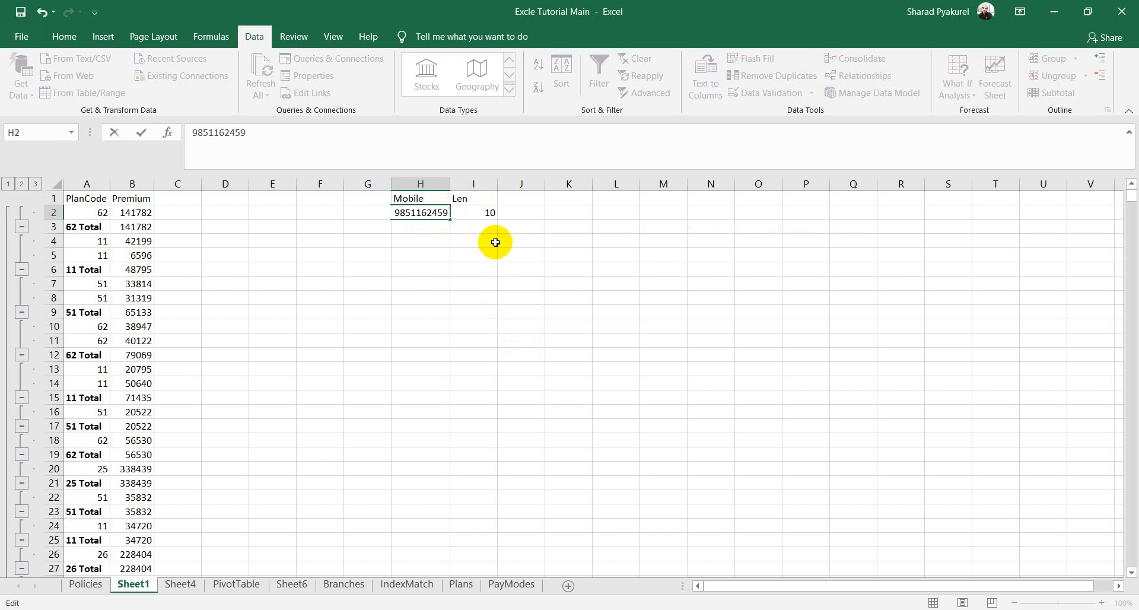
left_click(445, 270)
Step: Format column H as Text through Format Cells
left_click(431, 197)
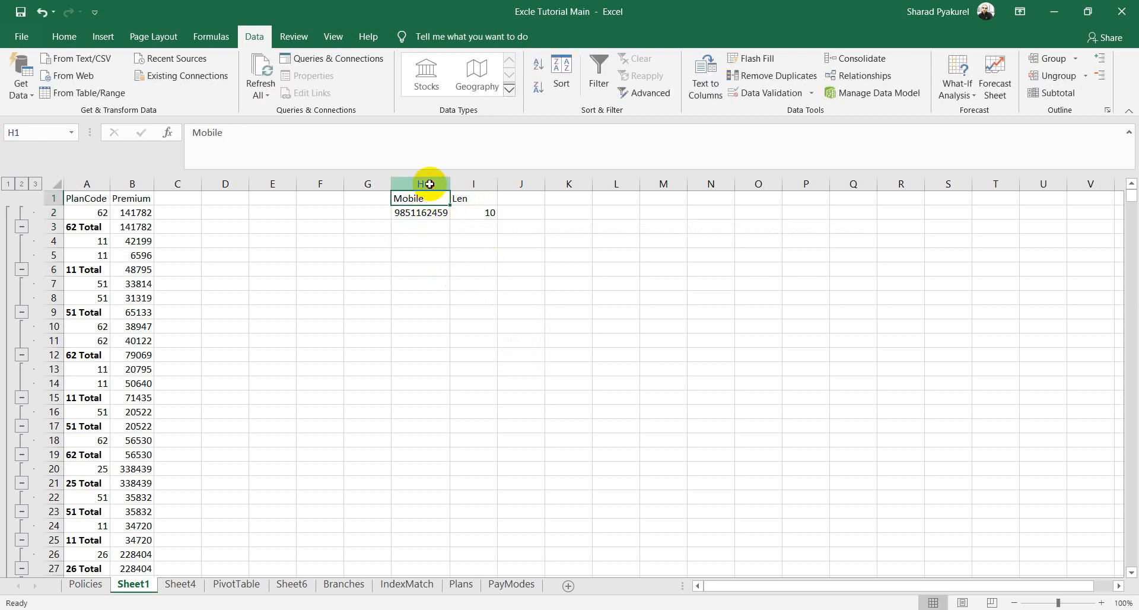
right_click(430, 184)
left_click(496, 342)
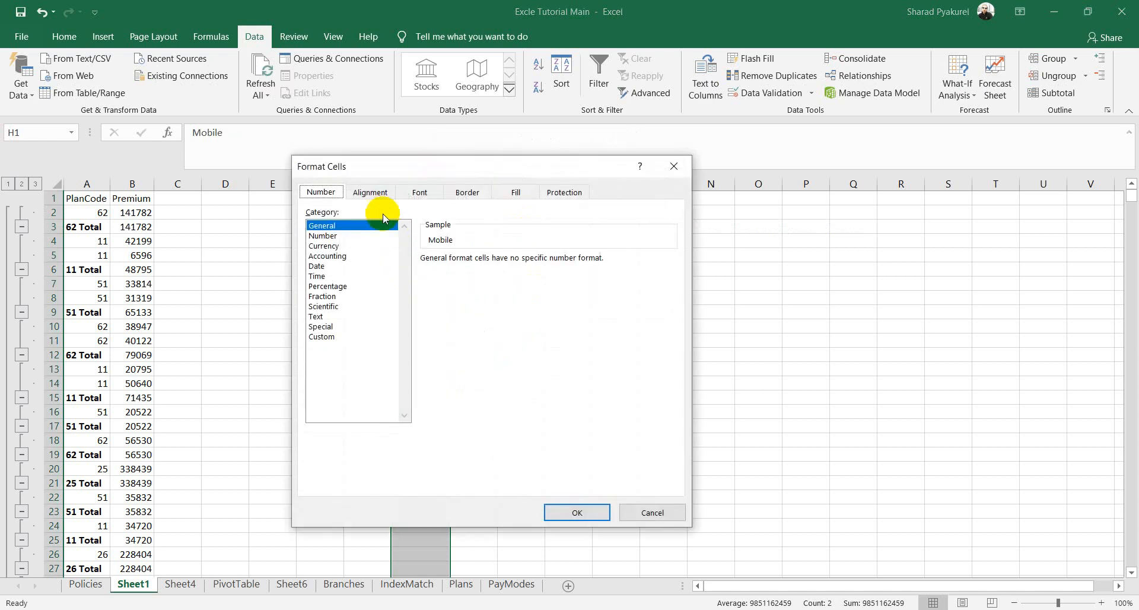
left_click(317, 316)
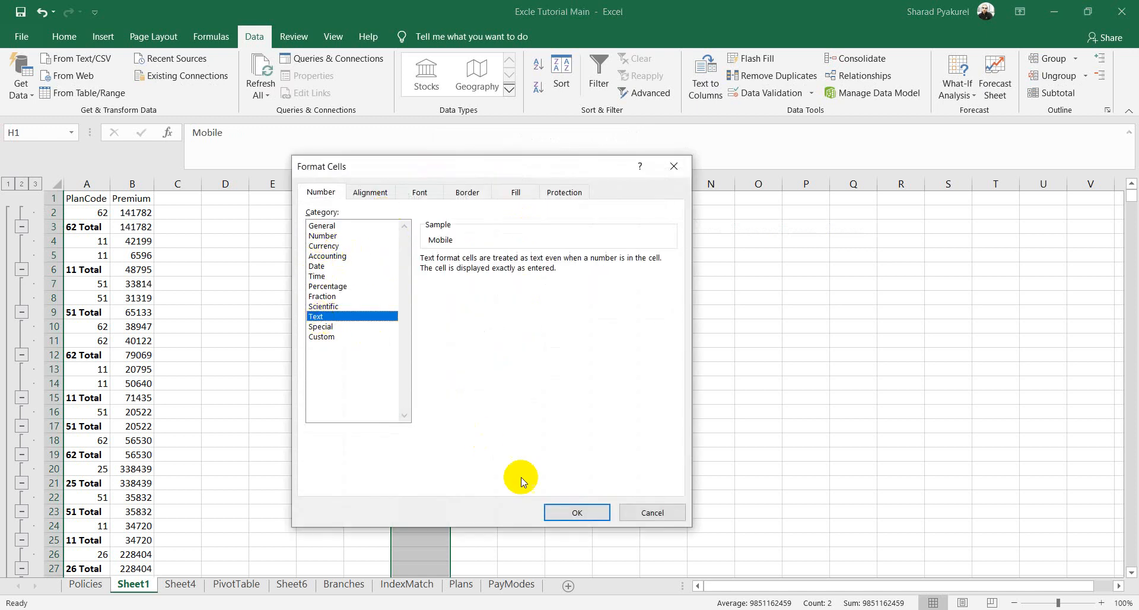
left_click(577, 512)
left_click(633, 310)
Step: Re-enter the mobile number in H2 with leading spaces so the Len count becomes 15
double_click(448, 212)
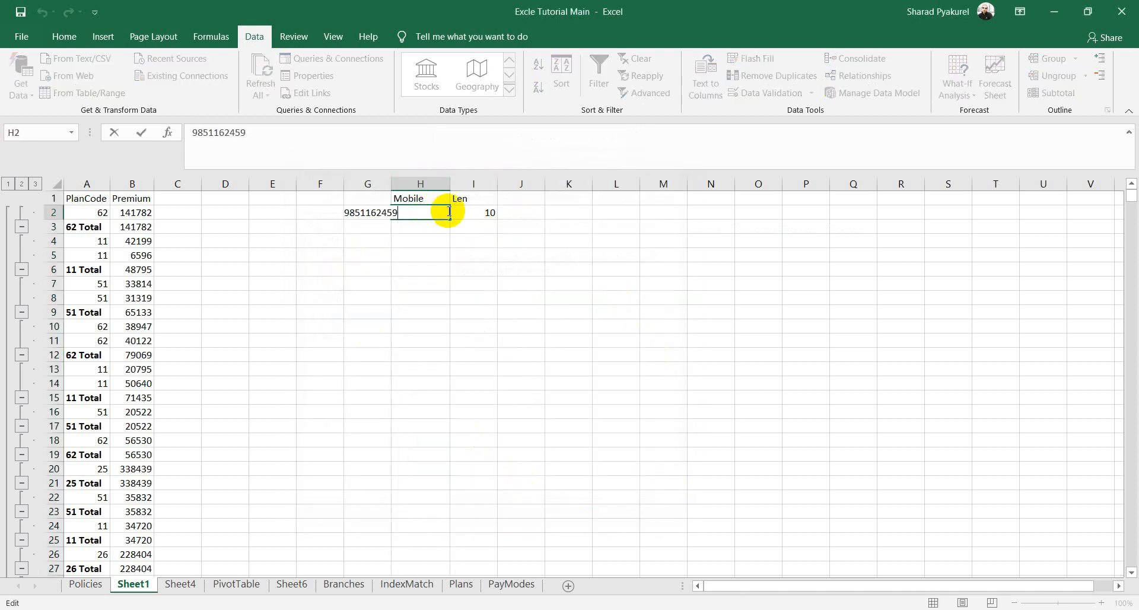
left_click(520, 266)
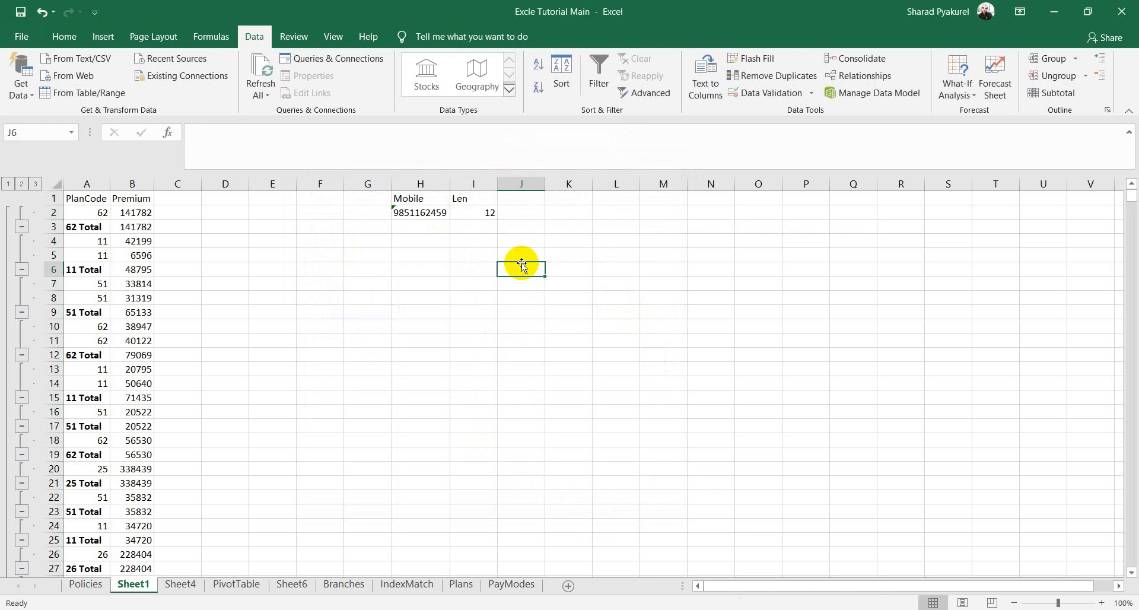
double_click(414, 215)
left_click(393, 215)
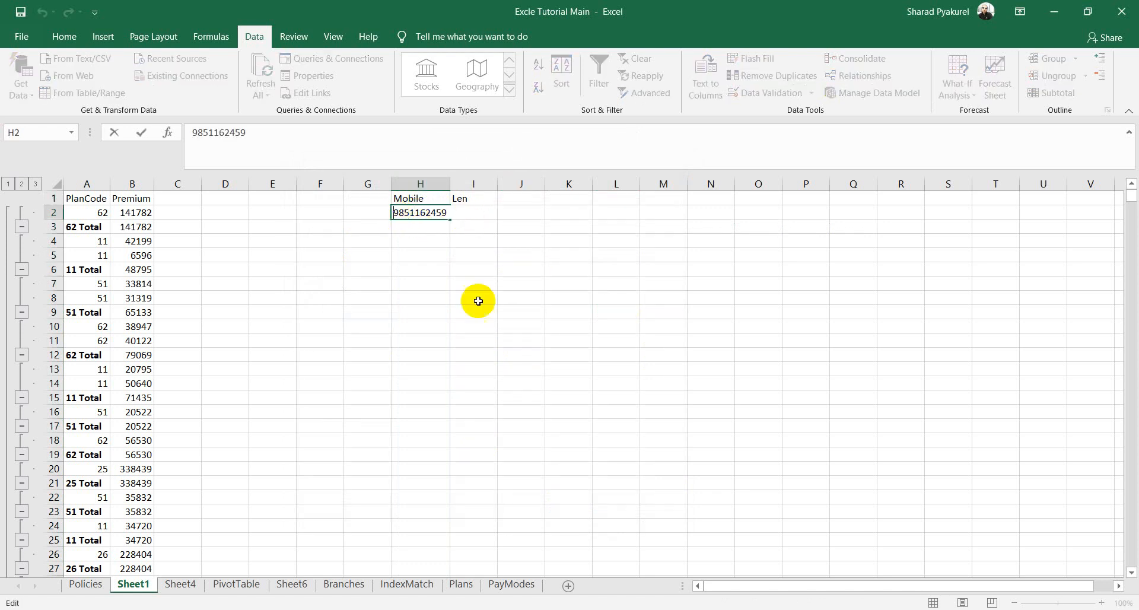
left_click(557, 282)
left_click(475, 215)
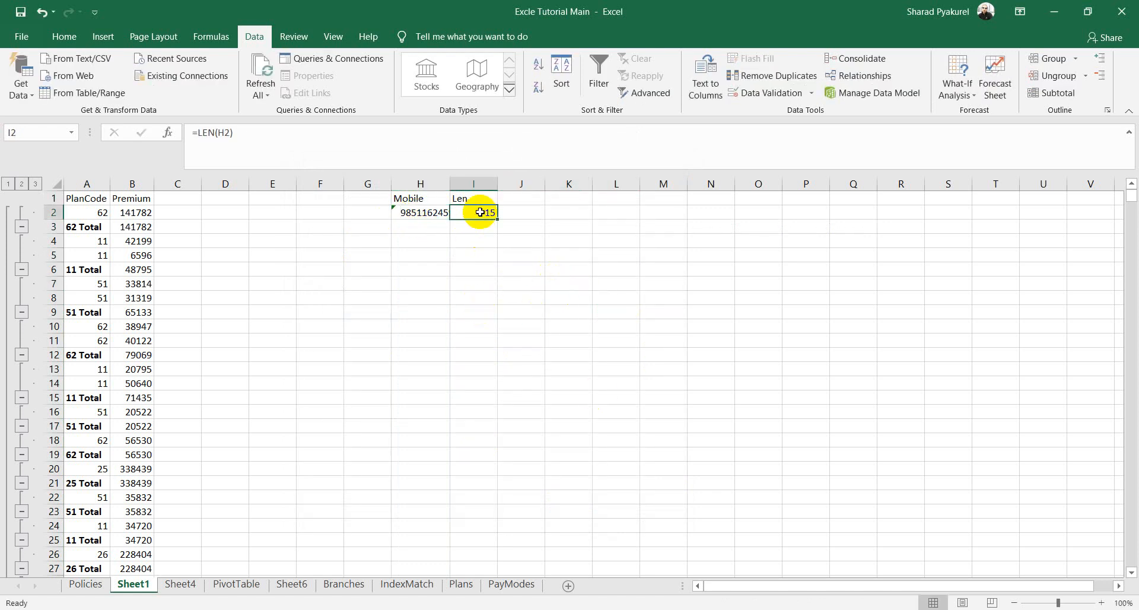
left_click(528, 268)
left_click(482, 212)
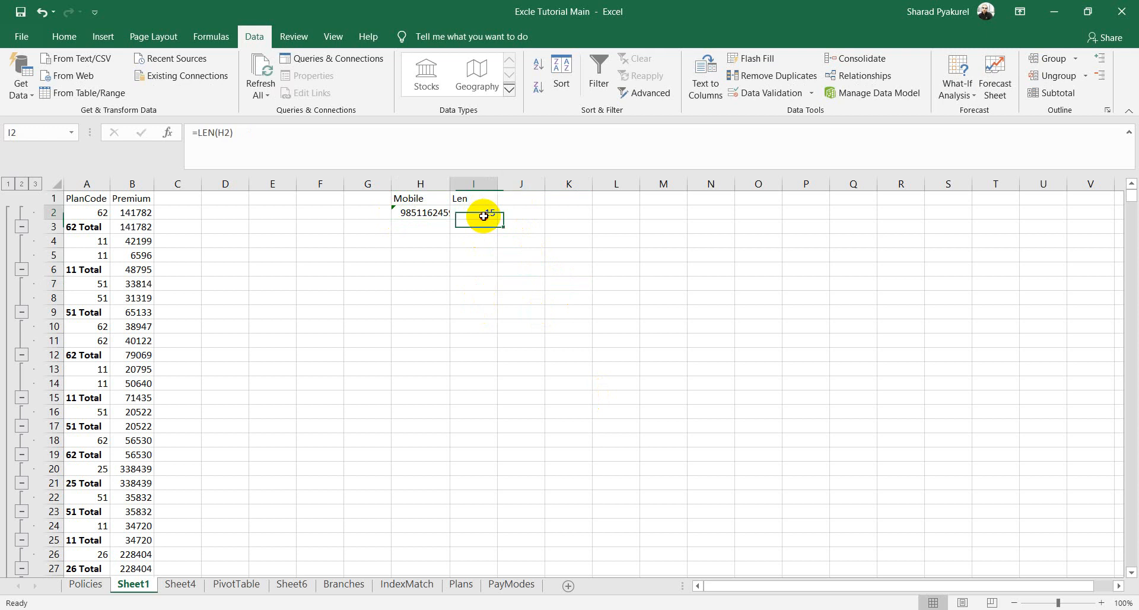
left_click(520, 201)
Step: Add an 'adsa' header in J1 with =TRIM(H2) in J2, autofitting column J
type("adsa")
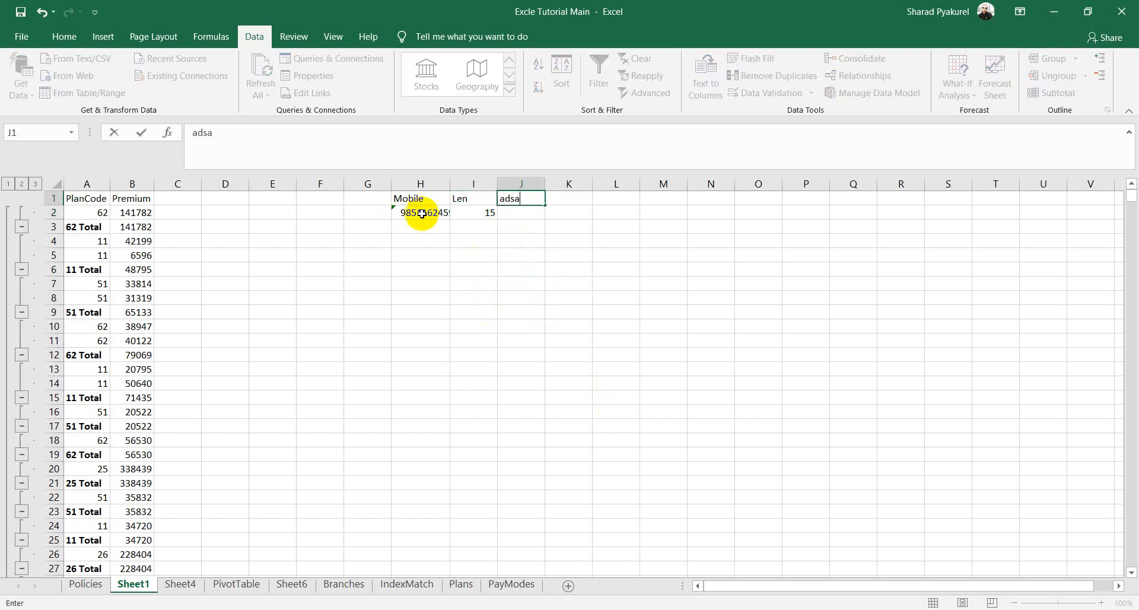
left_click(526, 212)
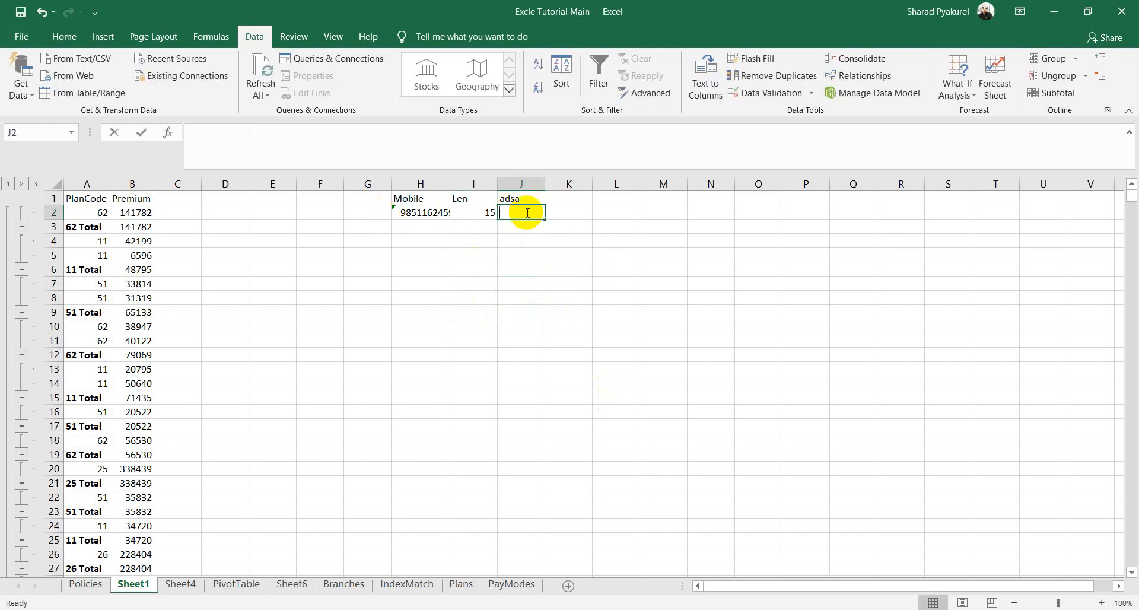
type("=tr")
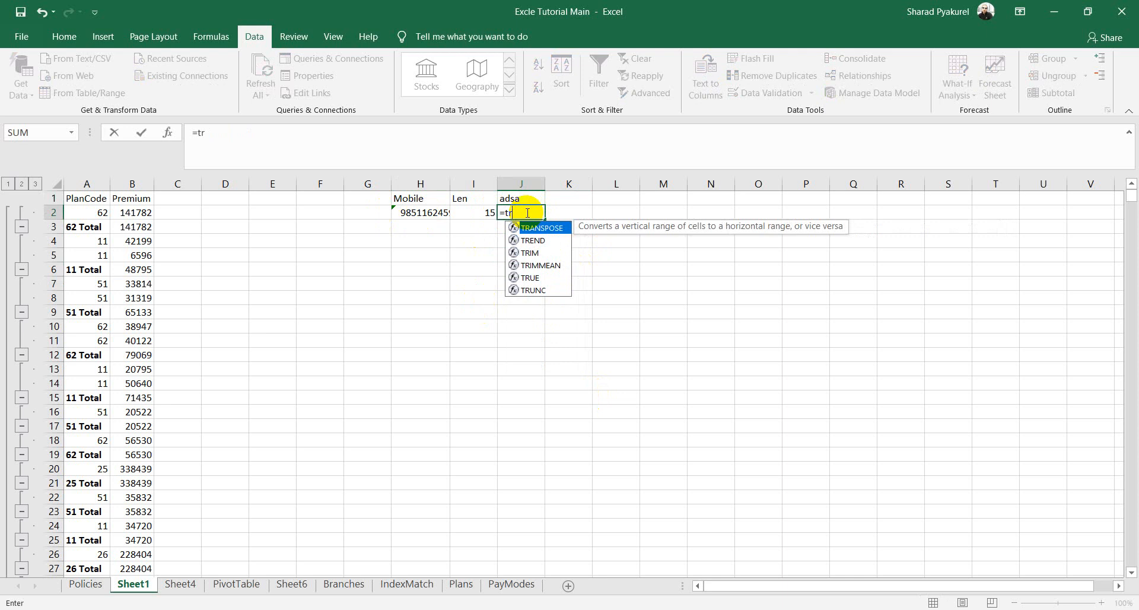
key("Down")
key("Down")
key("Tab")
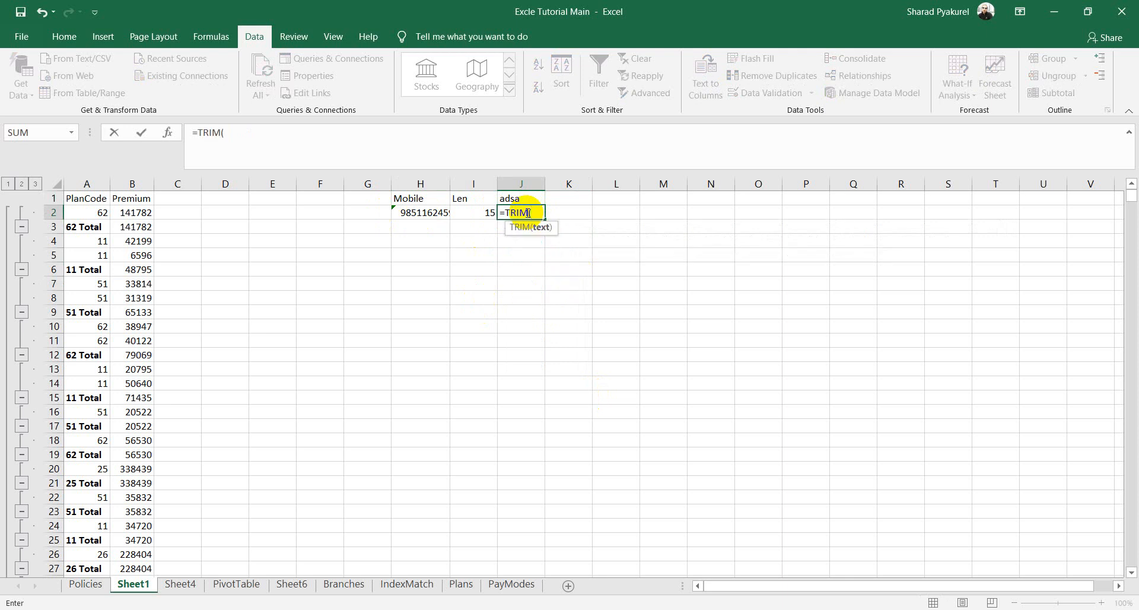
left_click(430, 215)
type(")")
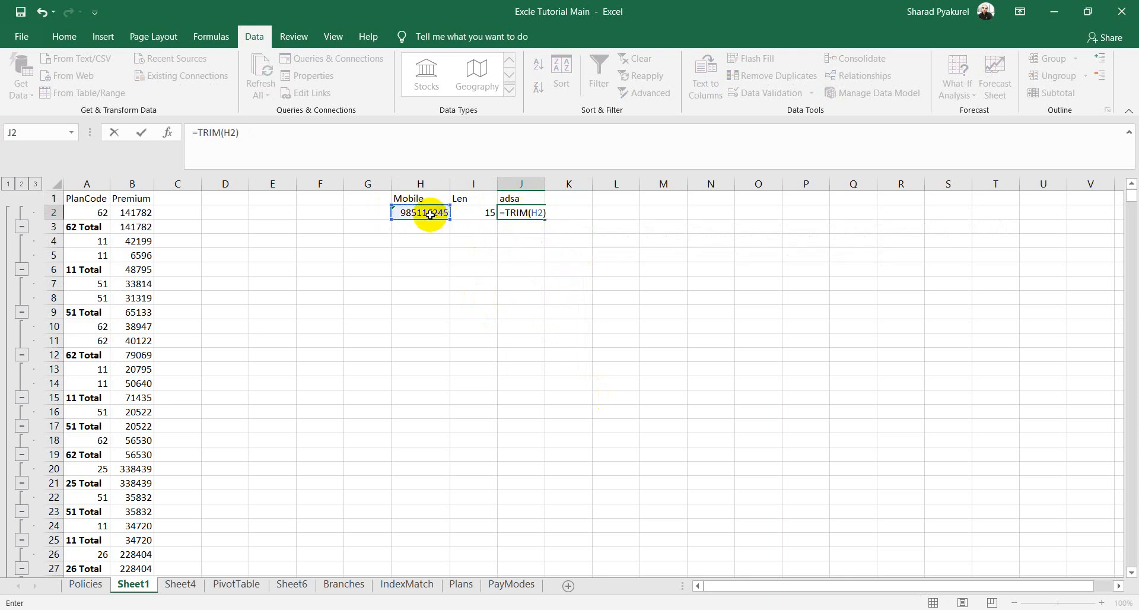
key("Return")
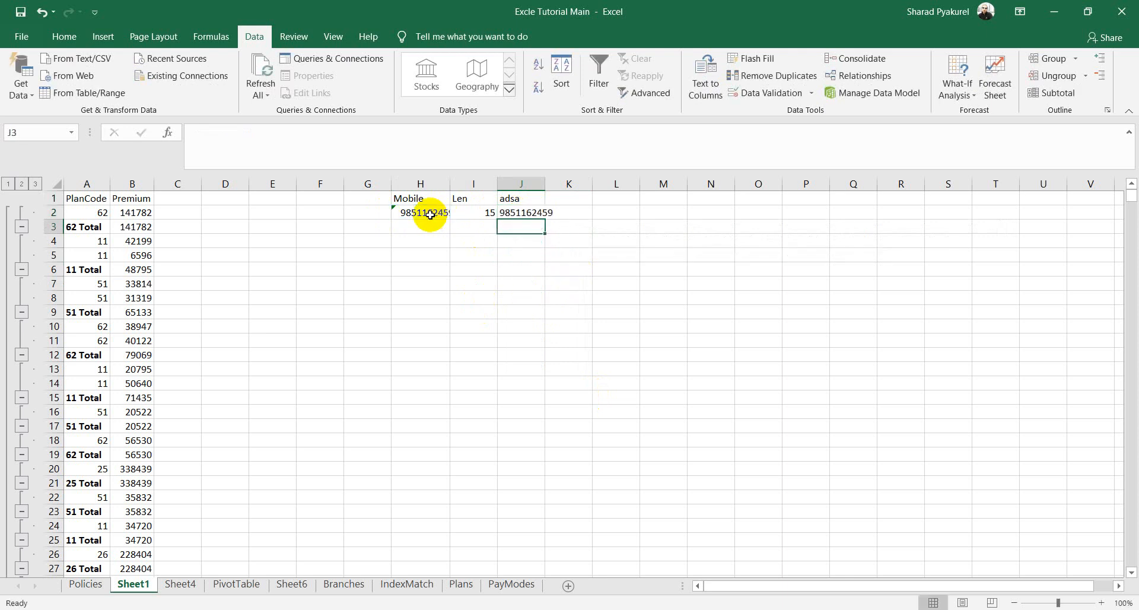
double_click(543, 185)
Step: Enter =LEN(J2) in K2 to show the trimmed number's length of 10
left_click(582, 214)
type("=")
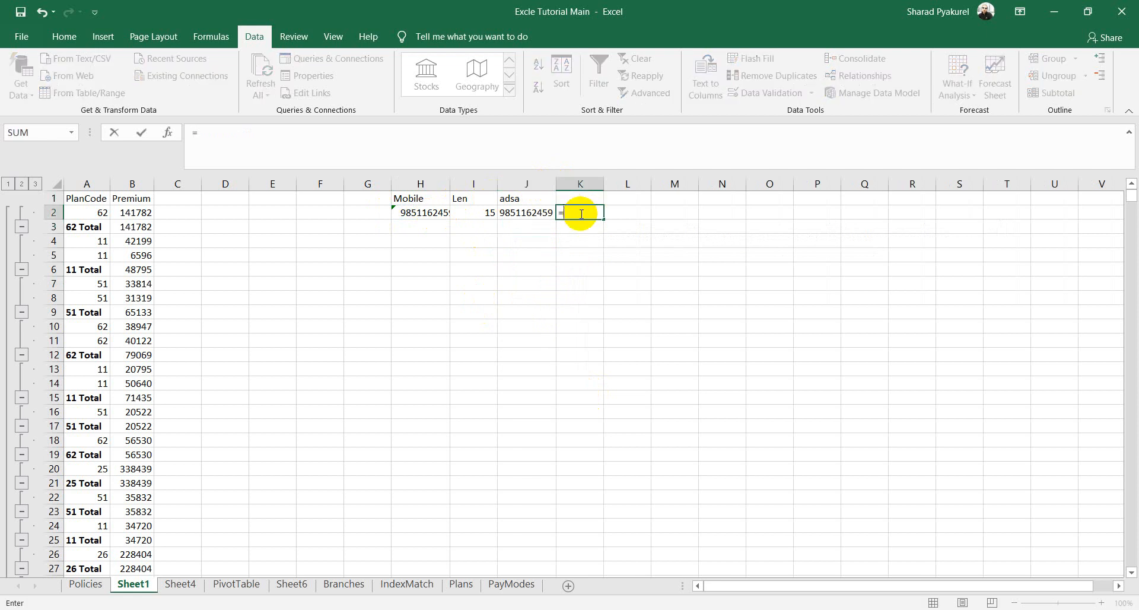
type("LEN(")
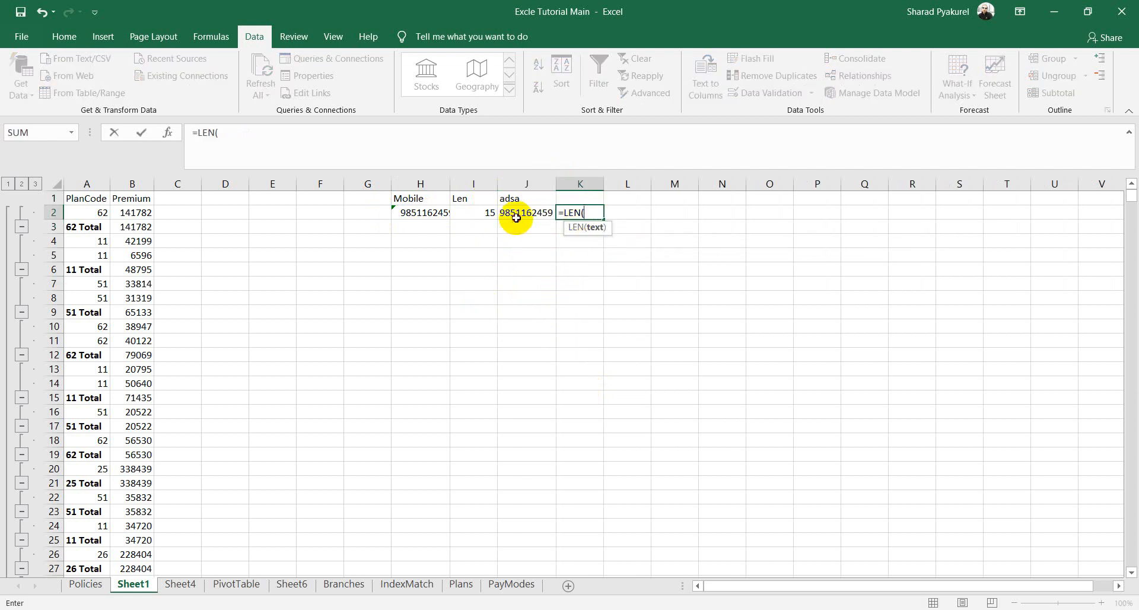
left_click(516, 217)
type(")")
key("Return")
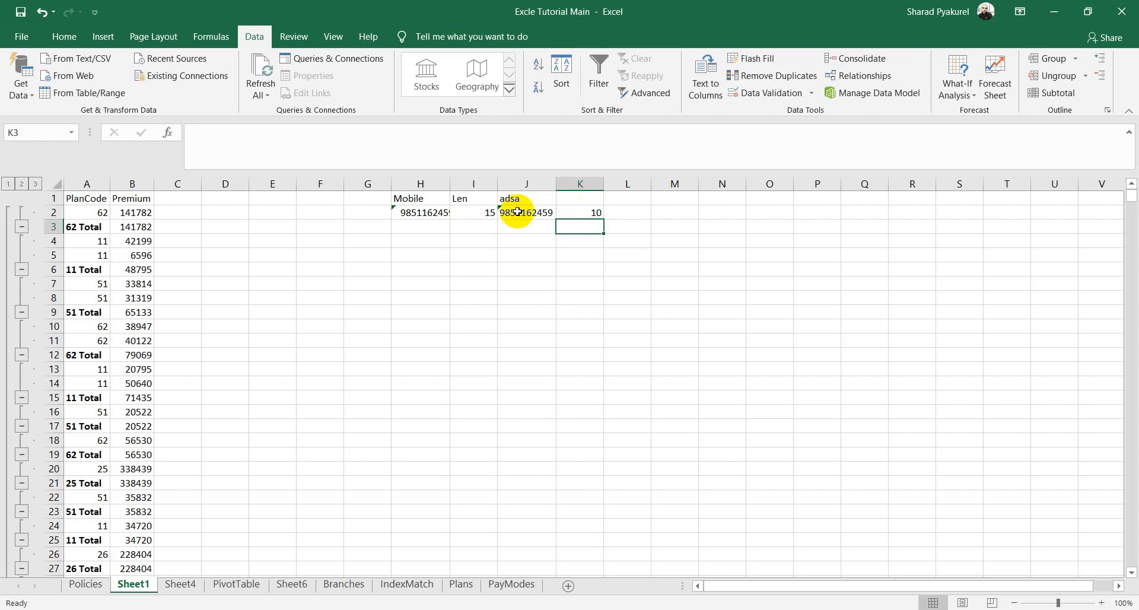
Step: Colour the TRIM agenda item red, then return to the Excle Tutorial Main workbook
left_click(193, 609)
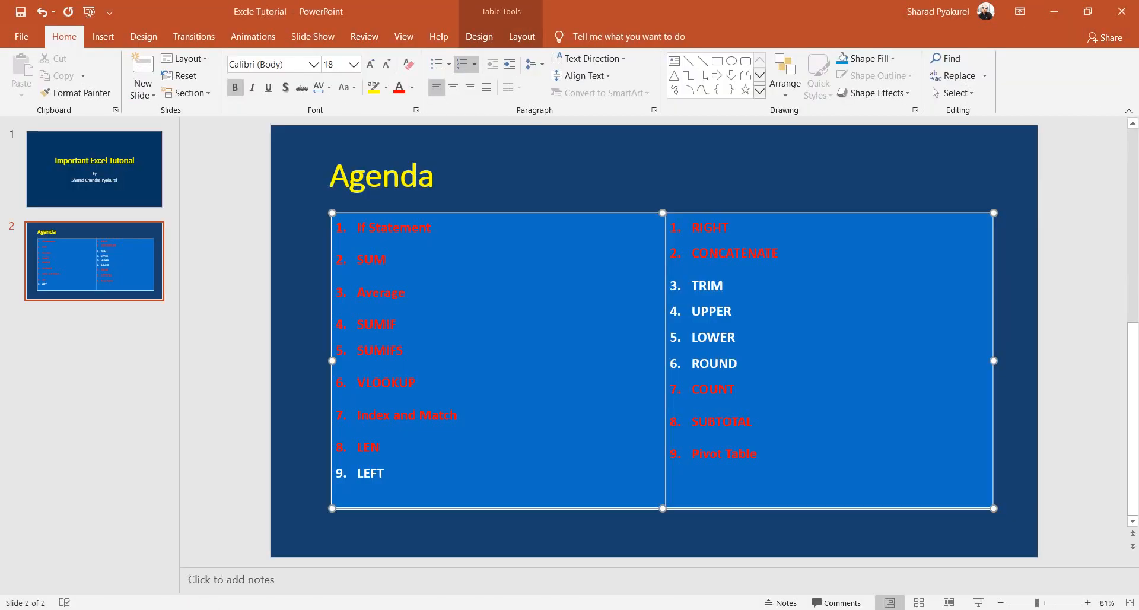
left_click_drag(735, 286, 682, 285)
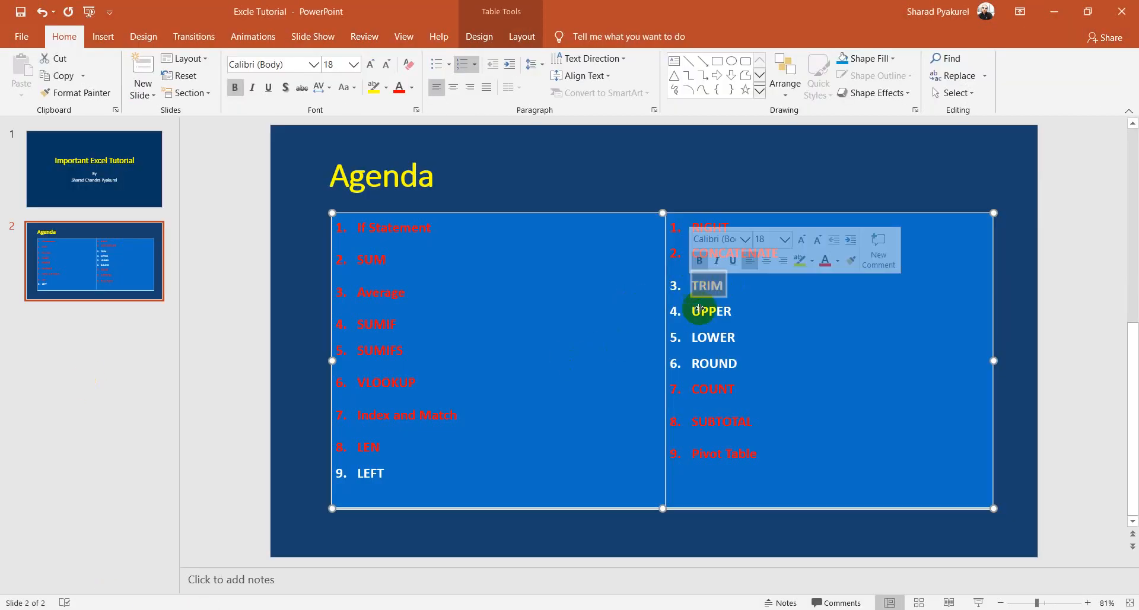
left_click(399, 88)
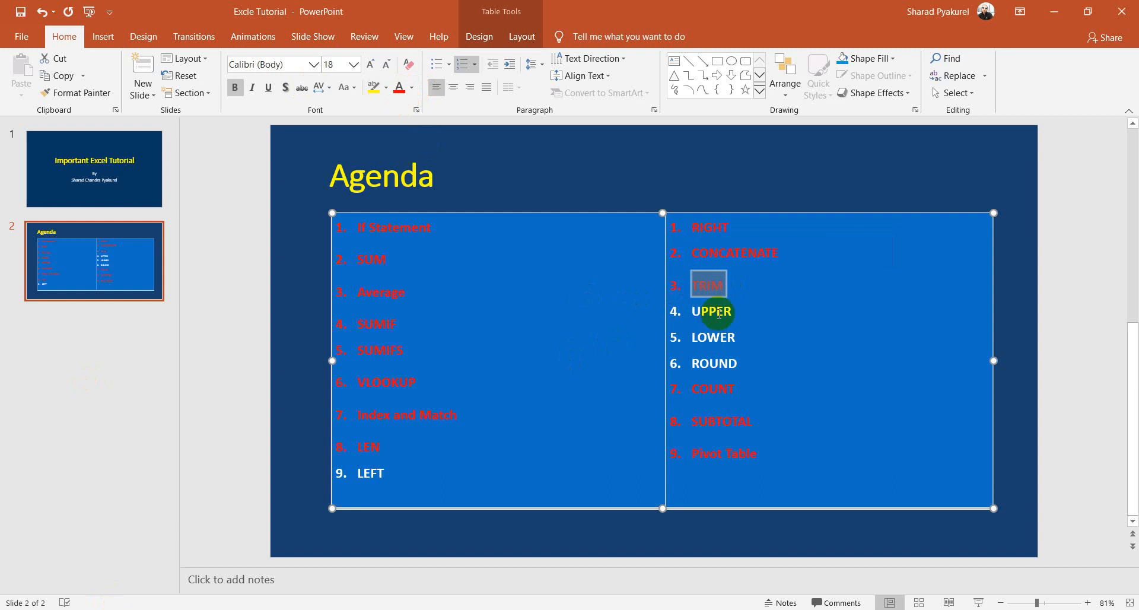
mouse_move(165, 609)
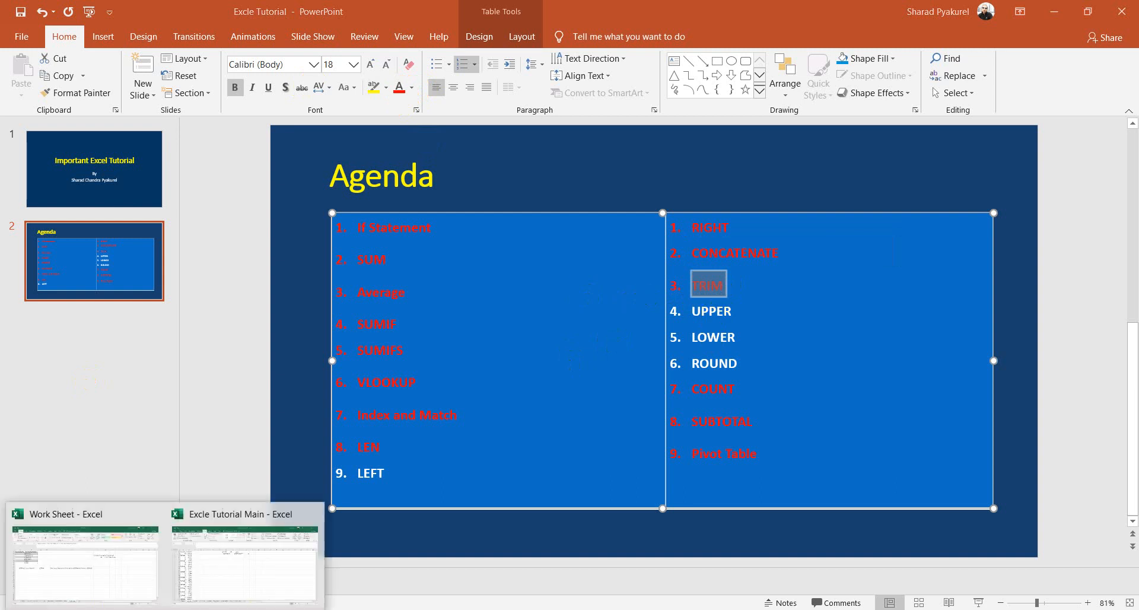
left_click(225, 577)
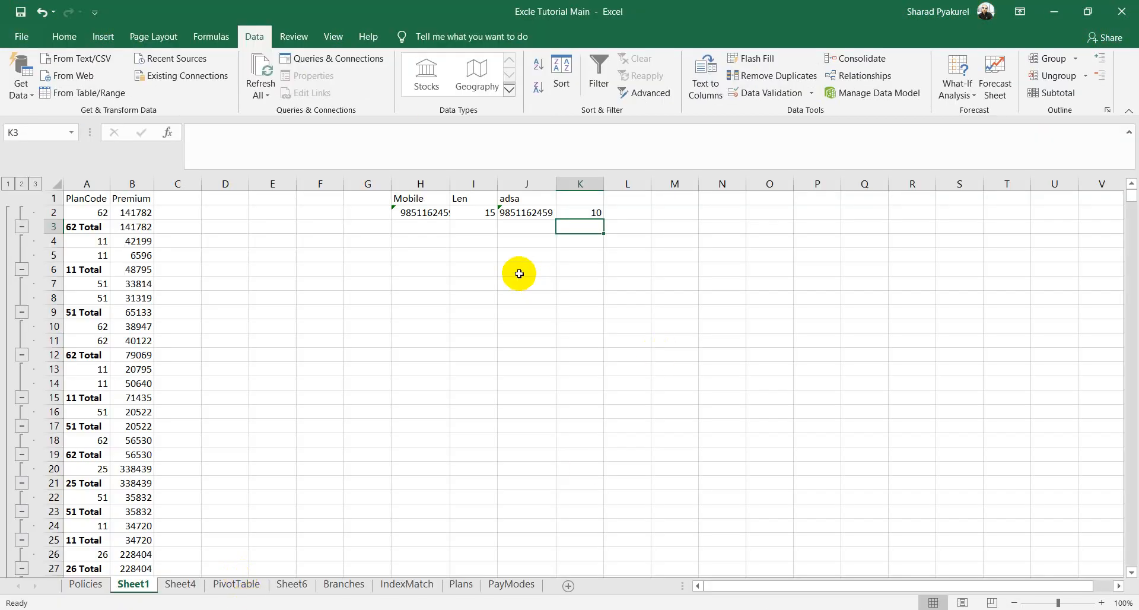
Step: Browse the Policies, PayModes, Plans, IndexMatch, Branches, Sheet6, PivotTable, Sheet4 and Sheet1 tabs
left_click(90, 583)
left_click(510, 585)
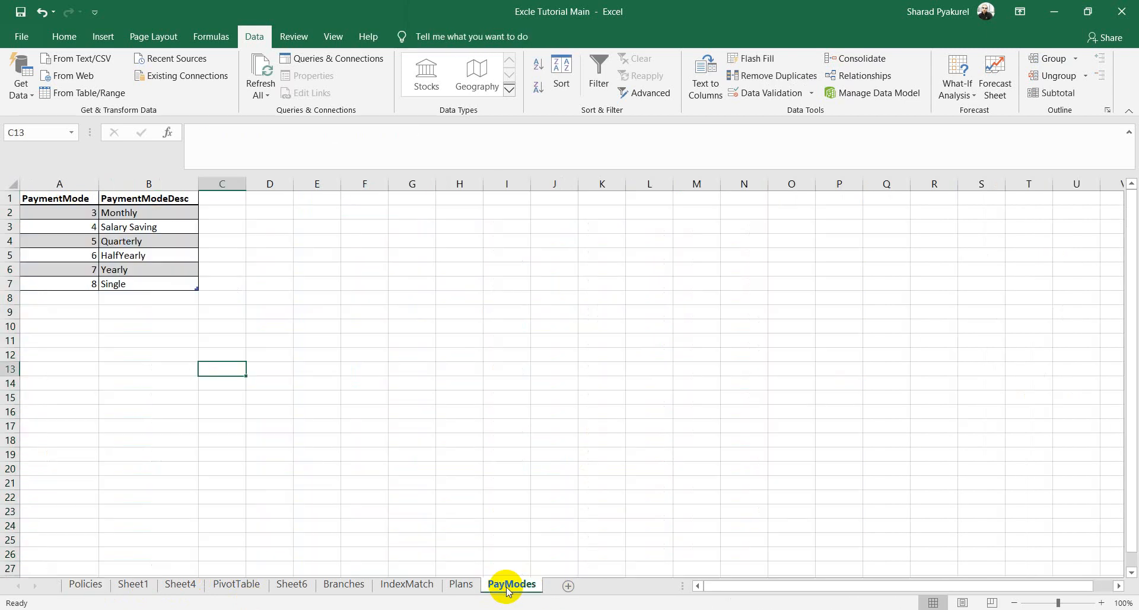
left_click(459, 586)
left_click(384, 586)
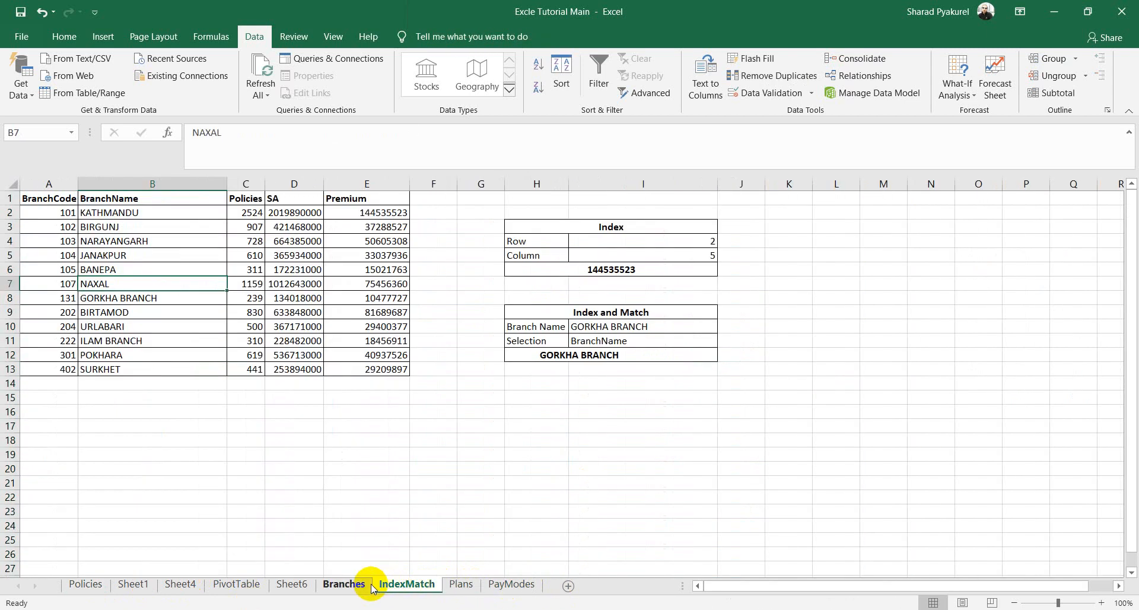
left_click(347, 586)
left_click(294, 585)
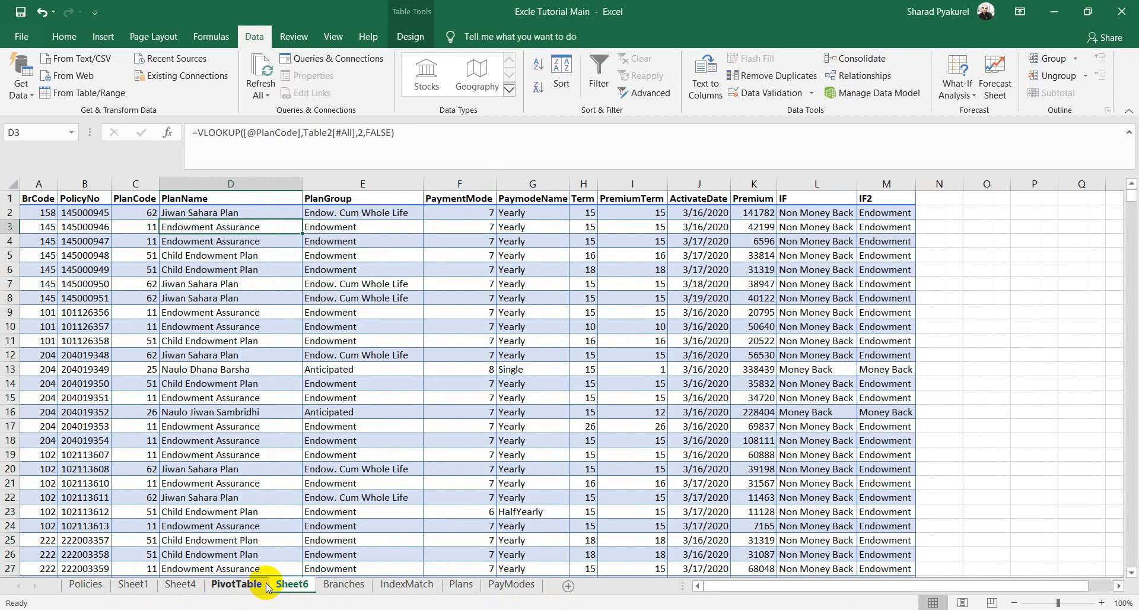
left_click(237, 585)
left_click(180, 585)
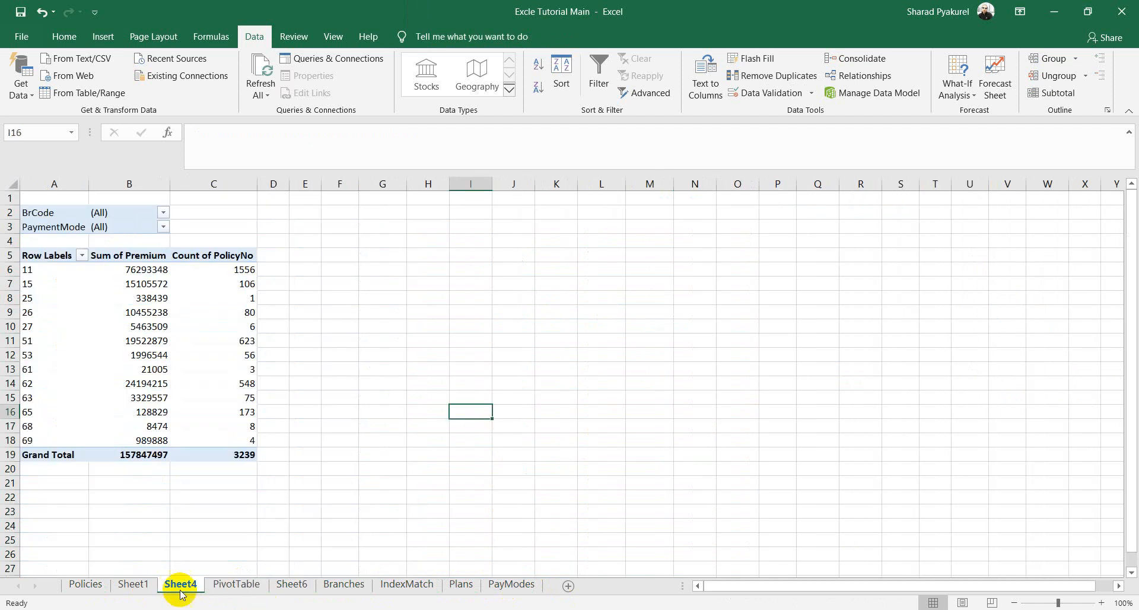
left_click(134, 585)
scroll(460, 417, "down", 6)
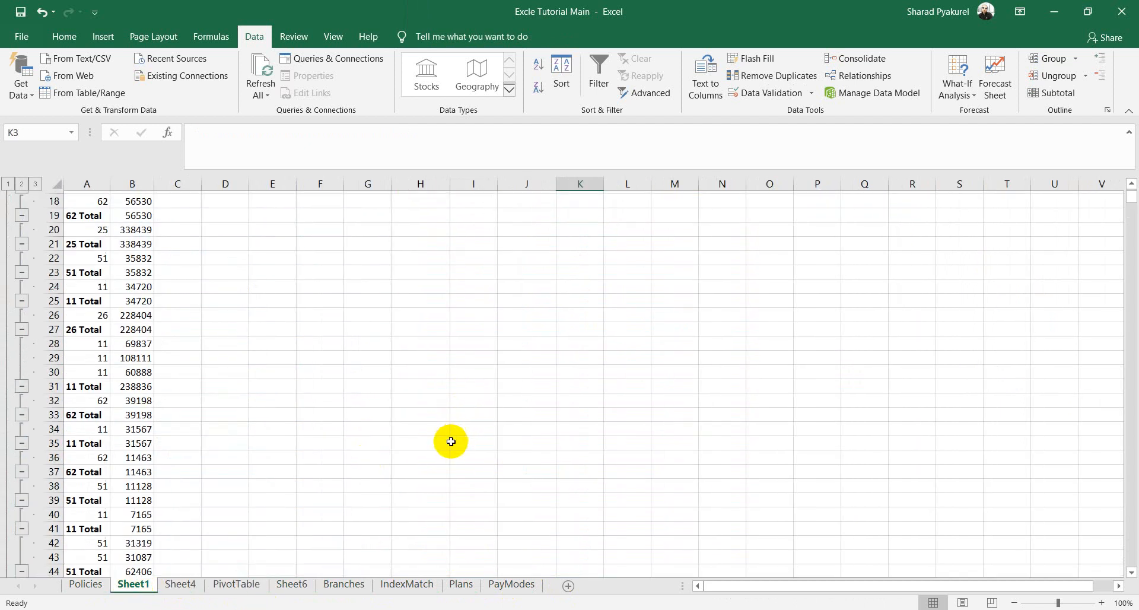
scroll(488, 475, "down", 20)
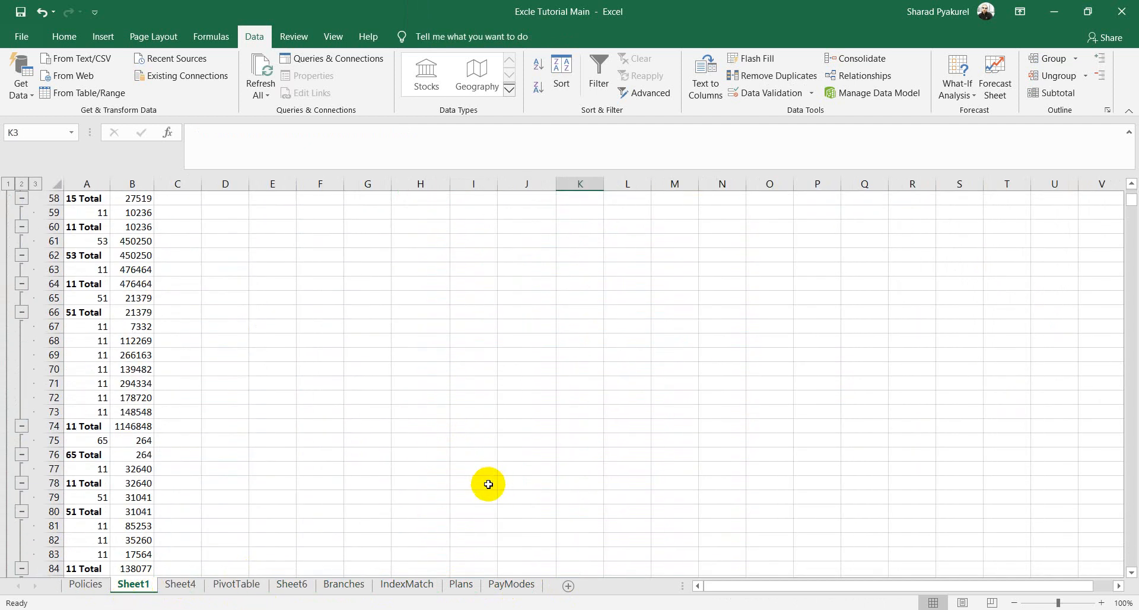
Step: Revisit Policies, Sheet1, Sheet6 and IndexMatch, settling on the Plans sheet at cell D1
left_click(86, 585)
scroll(406, 475, "down", 5)
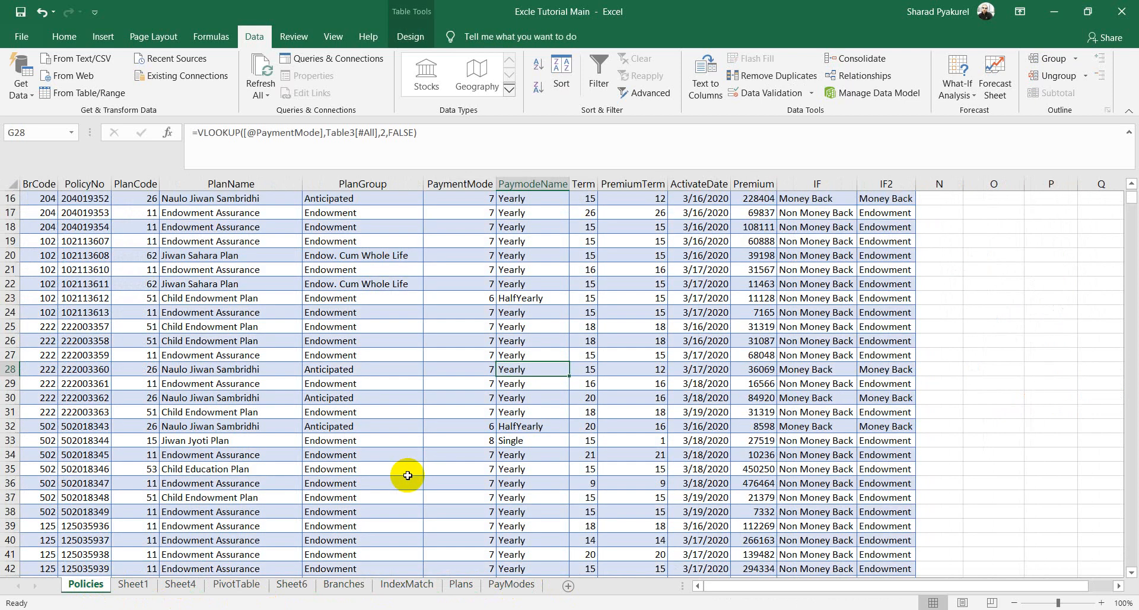
scroll(407, 475, "up", 5)
left_click(132, 584)
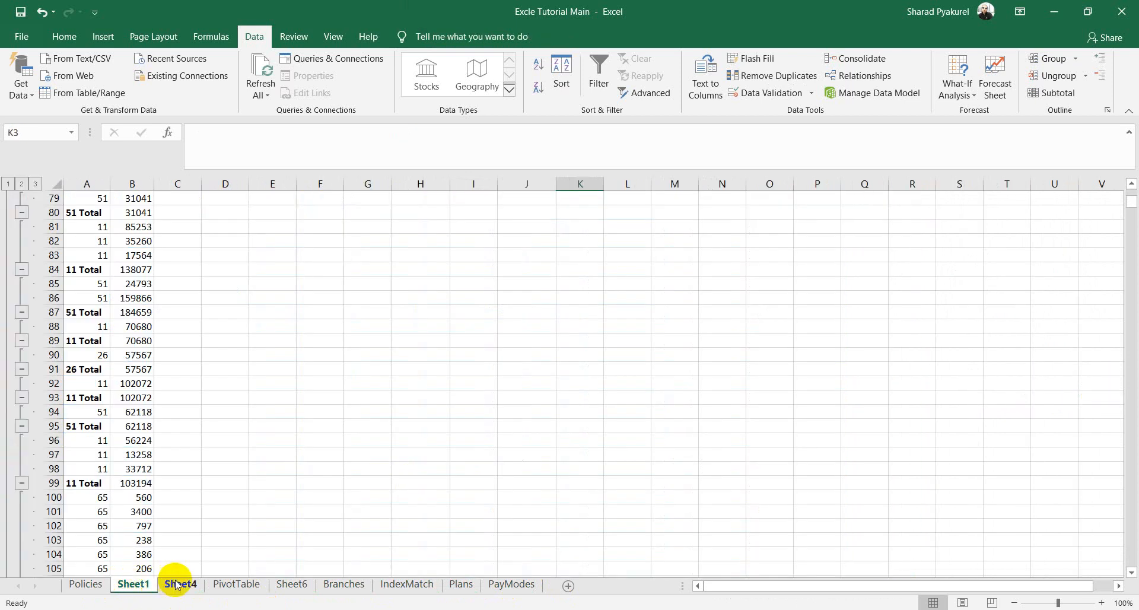
left_click(273, 588)
left_click(405, 586)
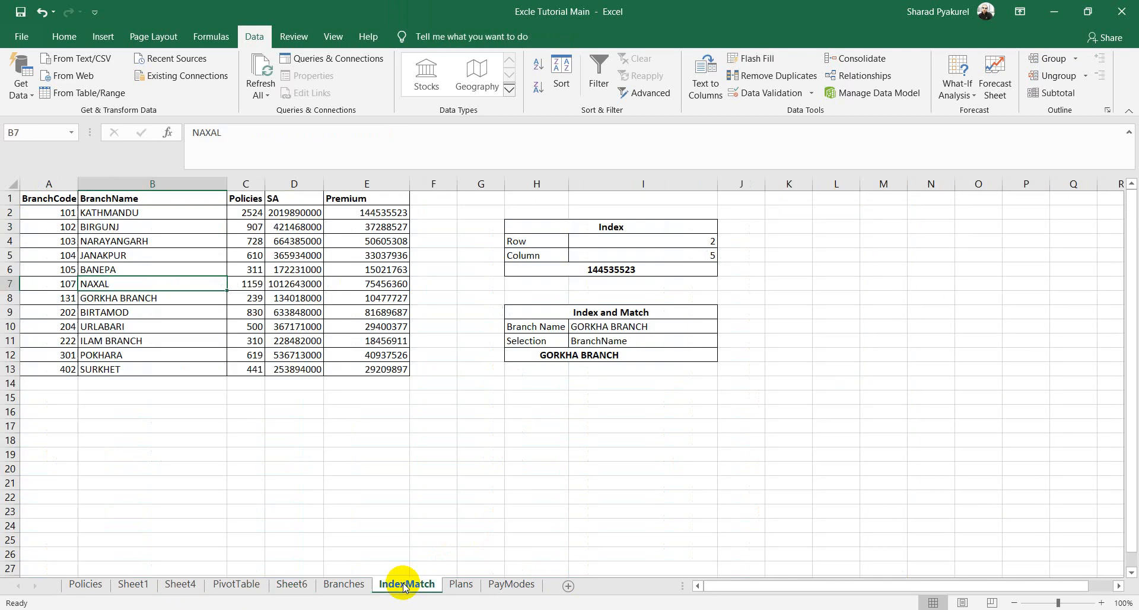
left_click(461, 584)
scroll(655, 353, "down", 5)
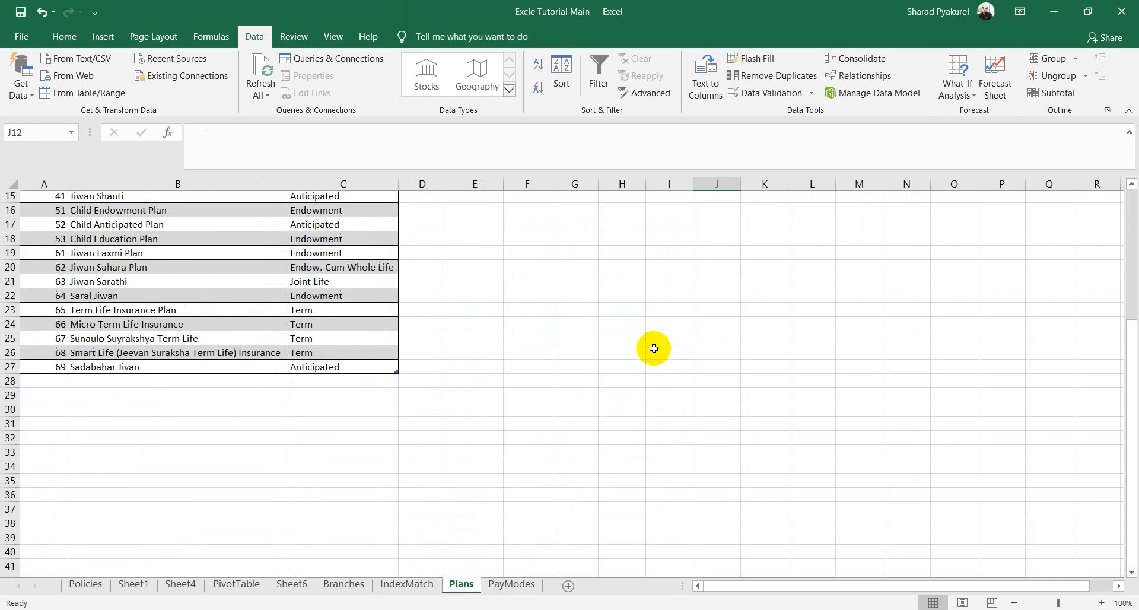
scroll(654, 348, "up", 5)
left_click(337, 209)
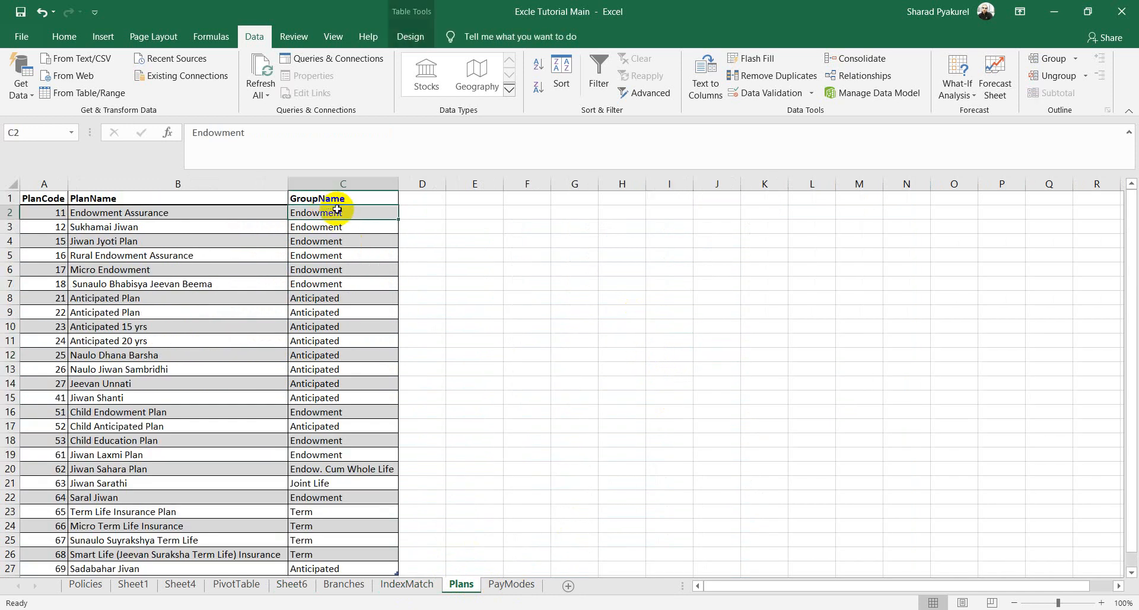
left_click(428, 202)
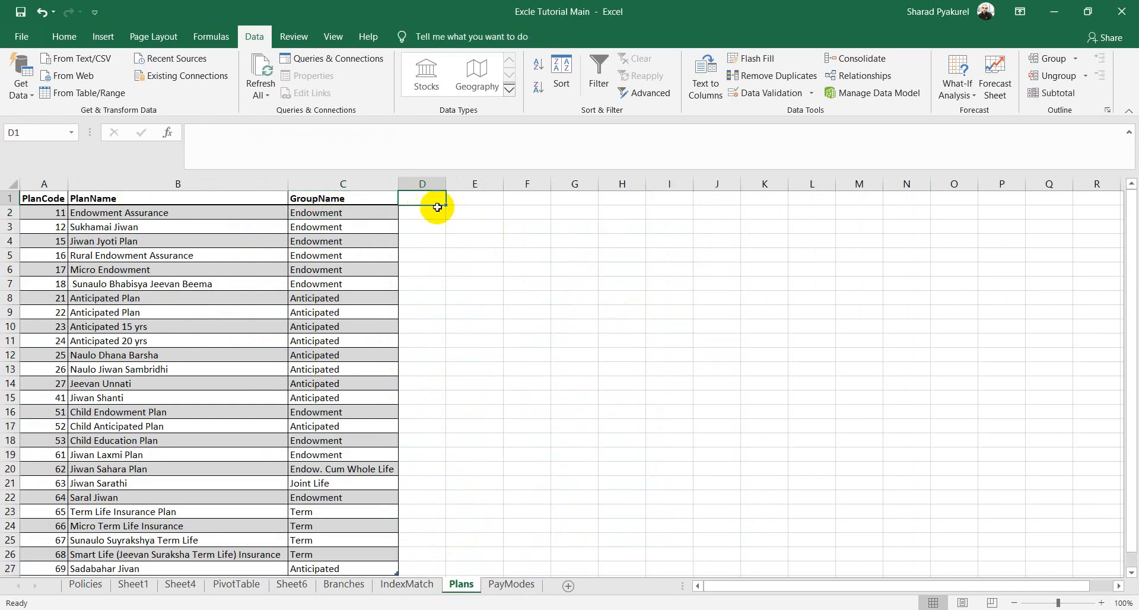
type("Upper")
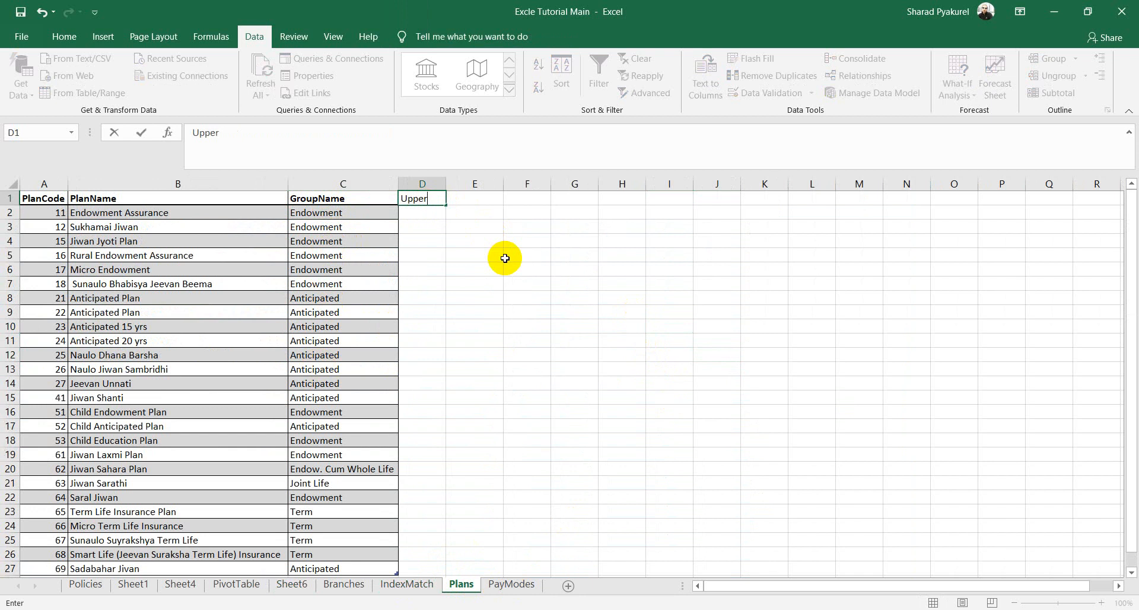
left_click(421, 214)
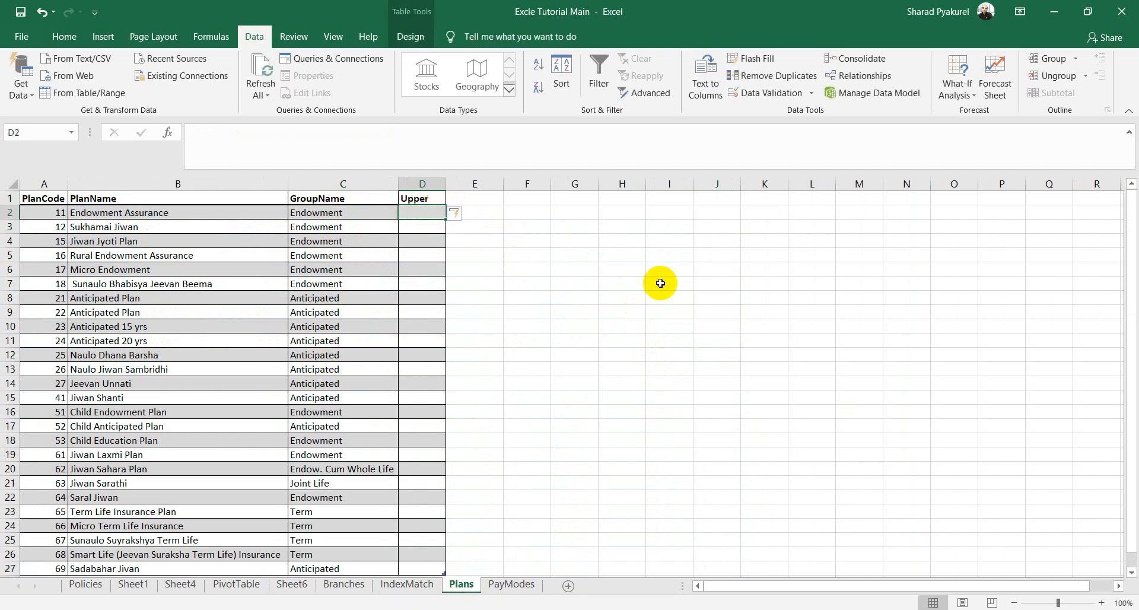
type("=upp")
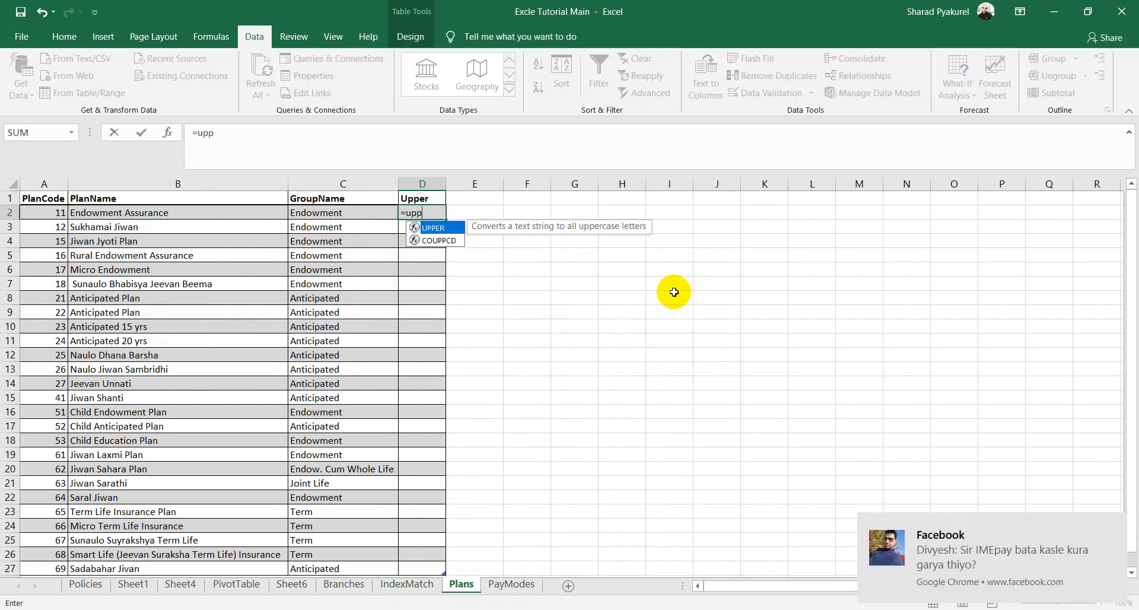
key("Tab")
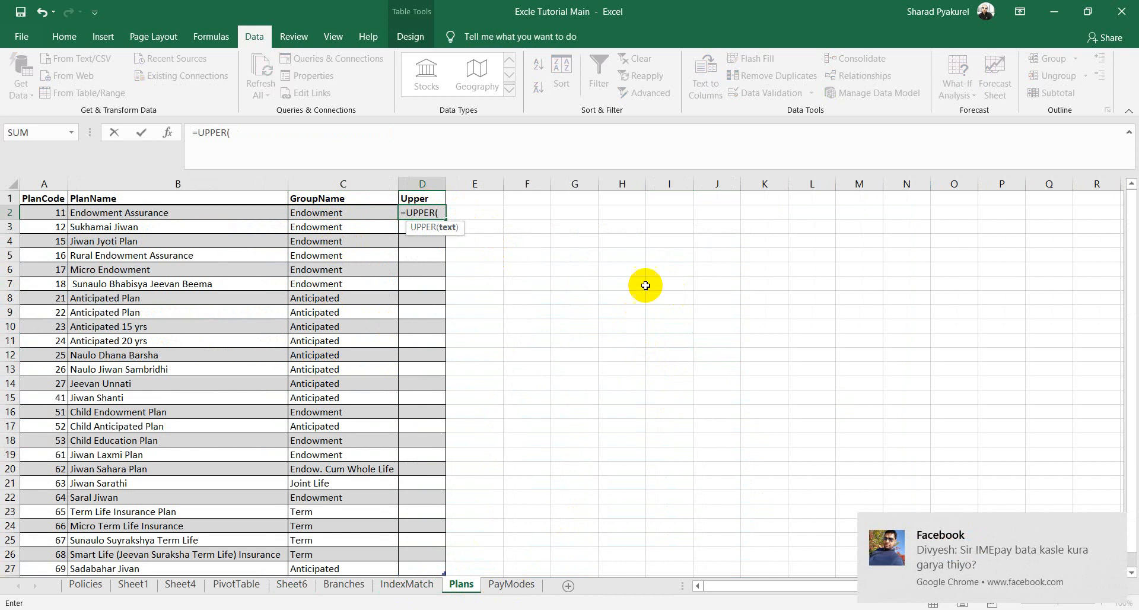
left_click(204, 214)
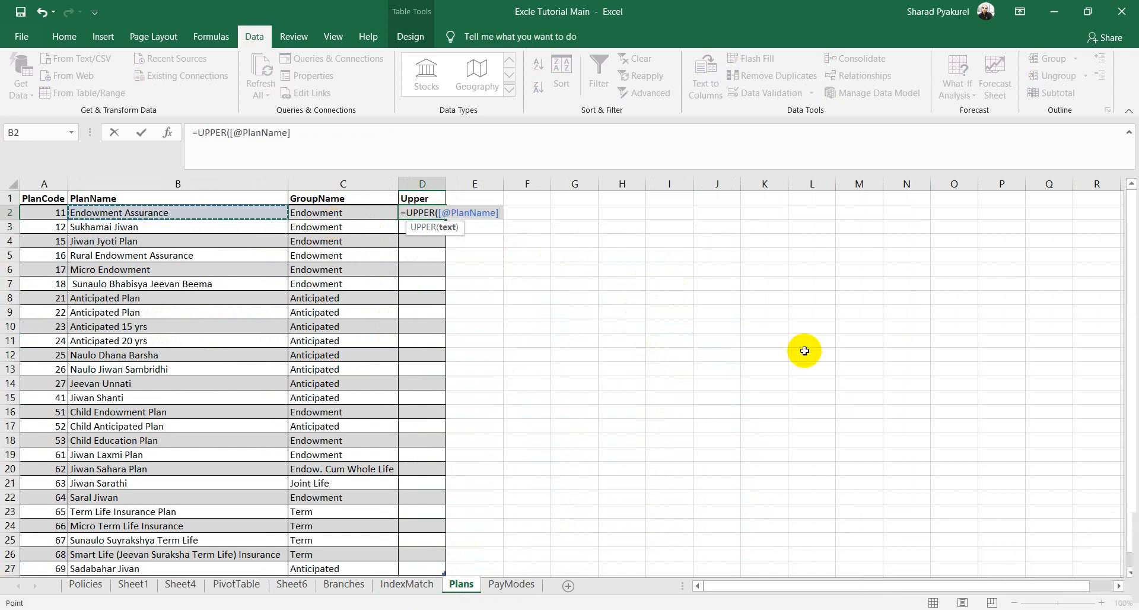
key("Return")
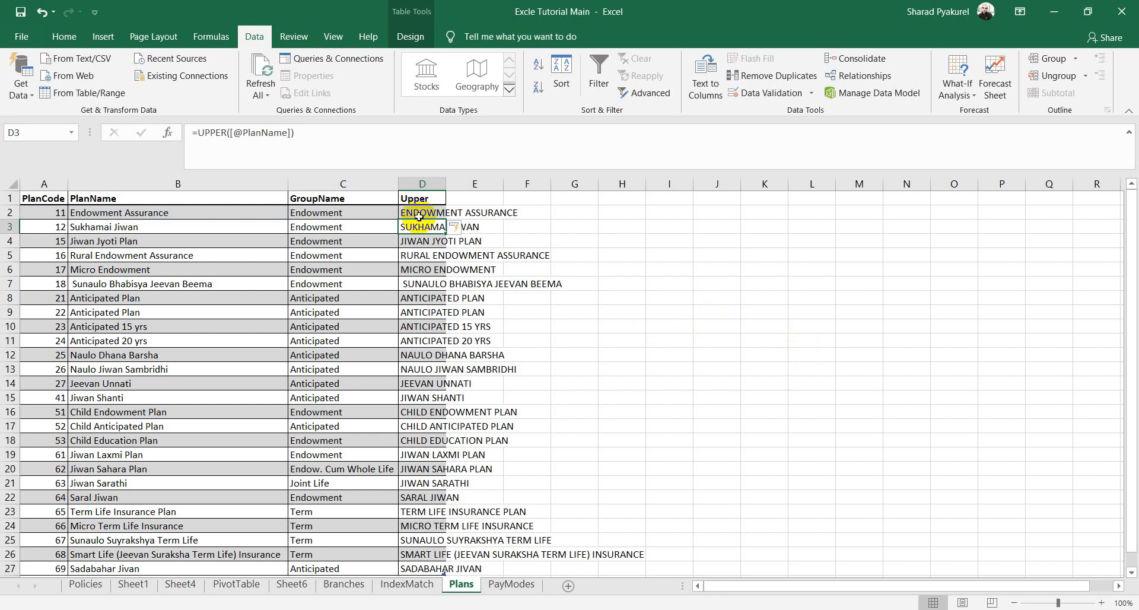
left_click_drag(449, 185, 448, 186)
double_click(449, 186)
left_click(752, 353)
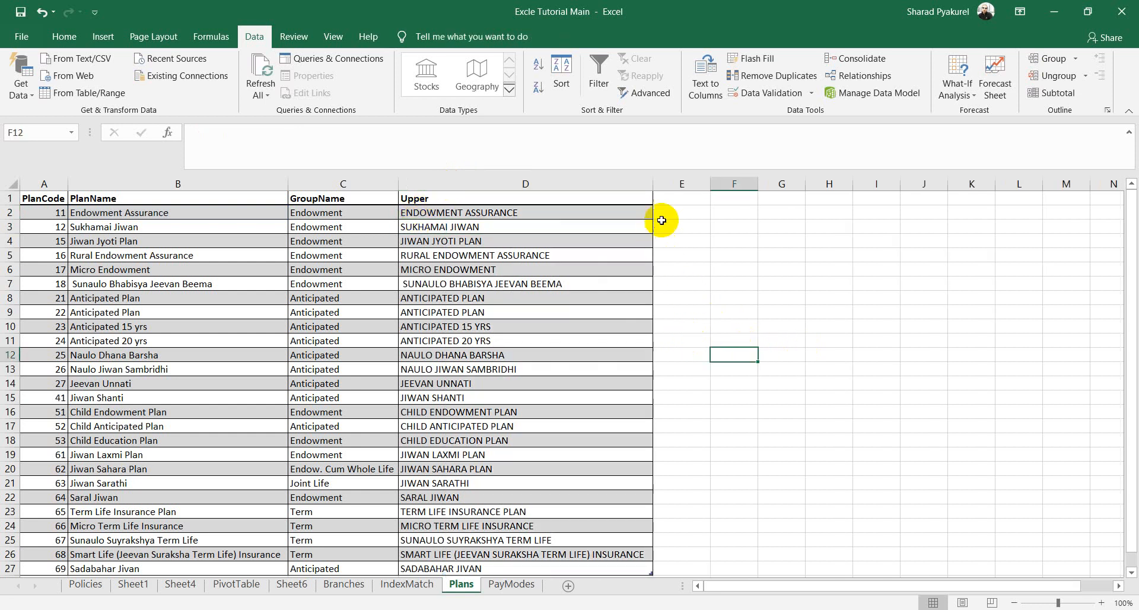
left_click(673, 202)
type("Low")
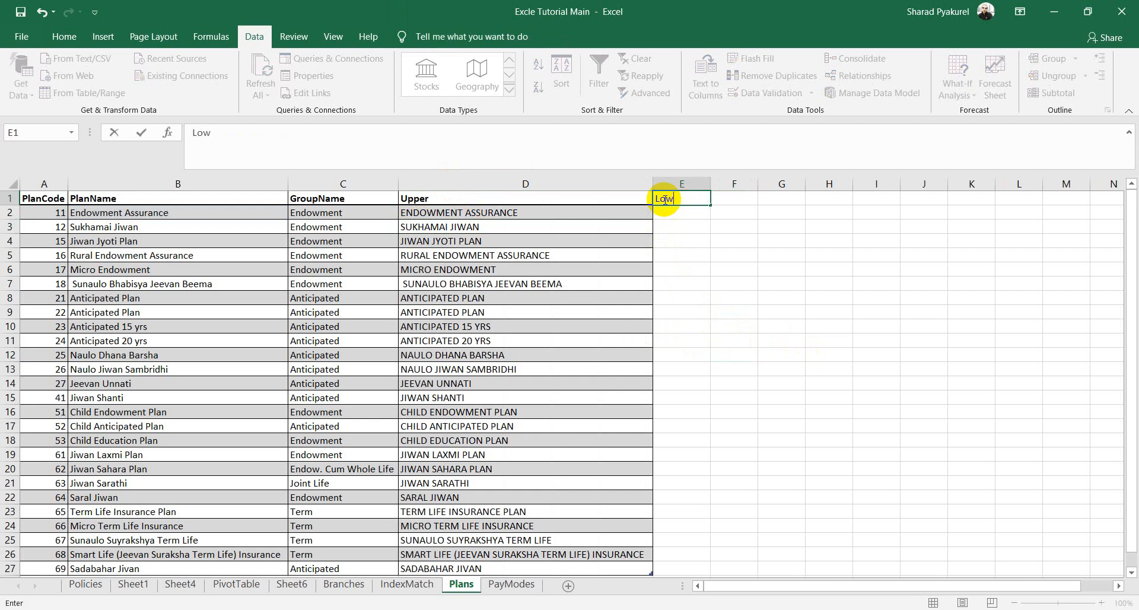
type("er case")
left_click(827, 452)
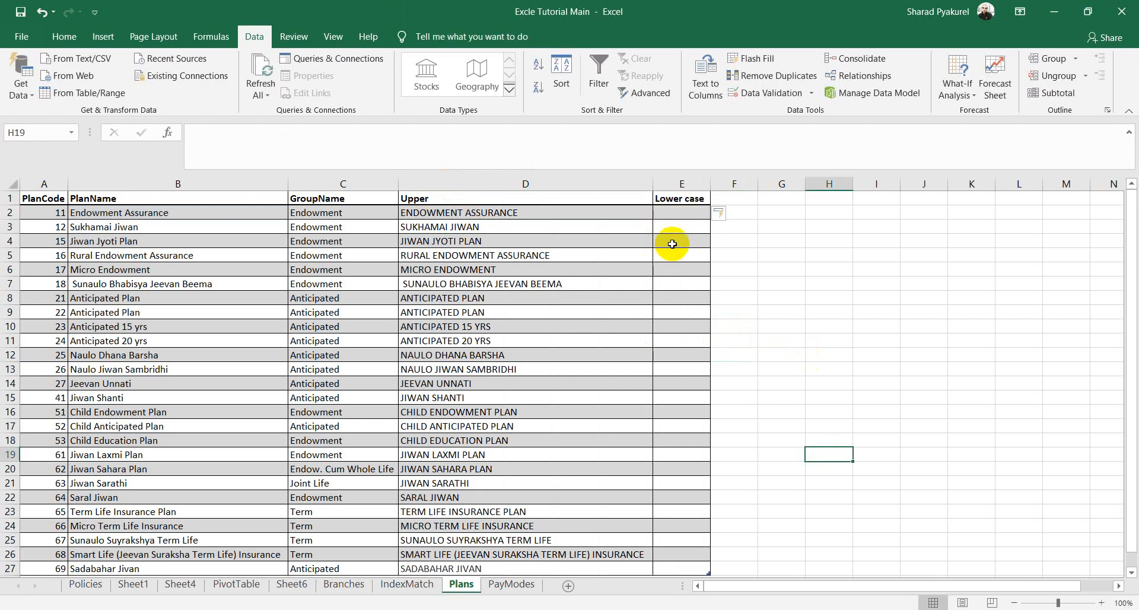
left_click(670, 214)
type("=low")
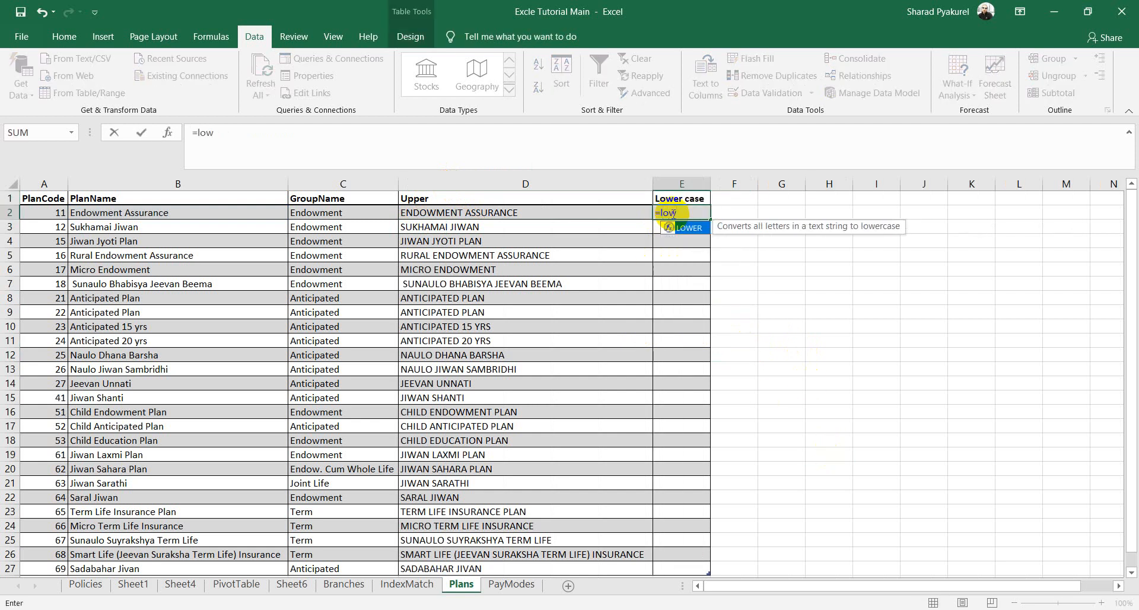
key("Tab")
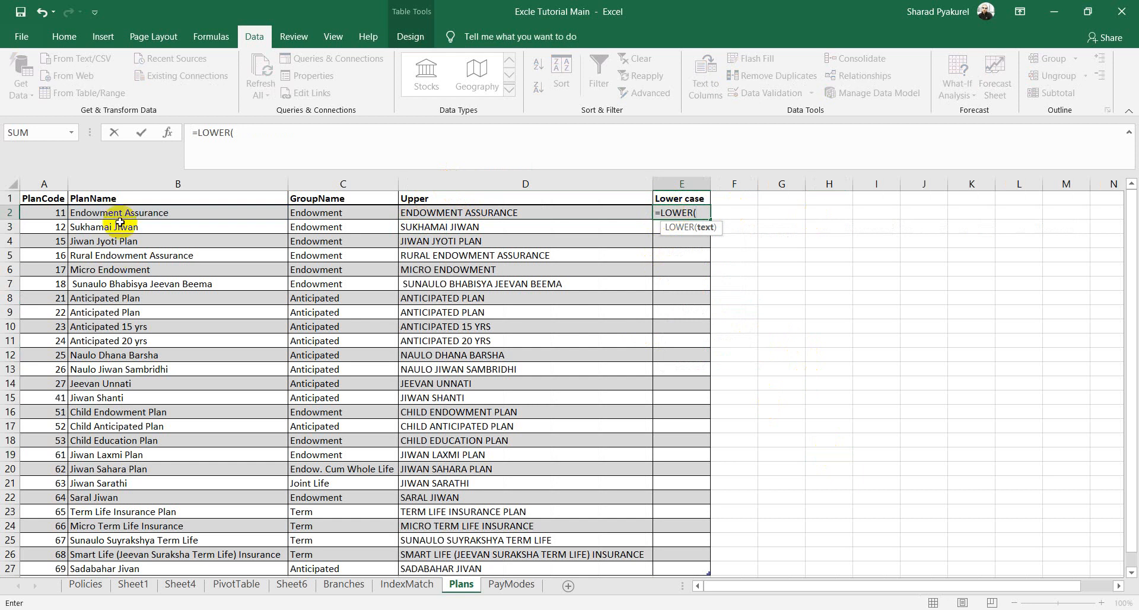
left_click(155, 212)
key("ctrl+Return")
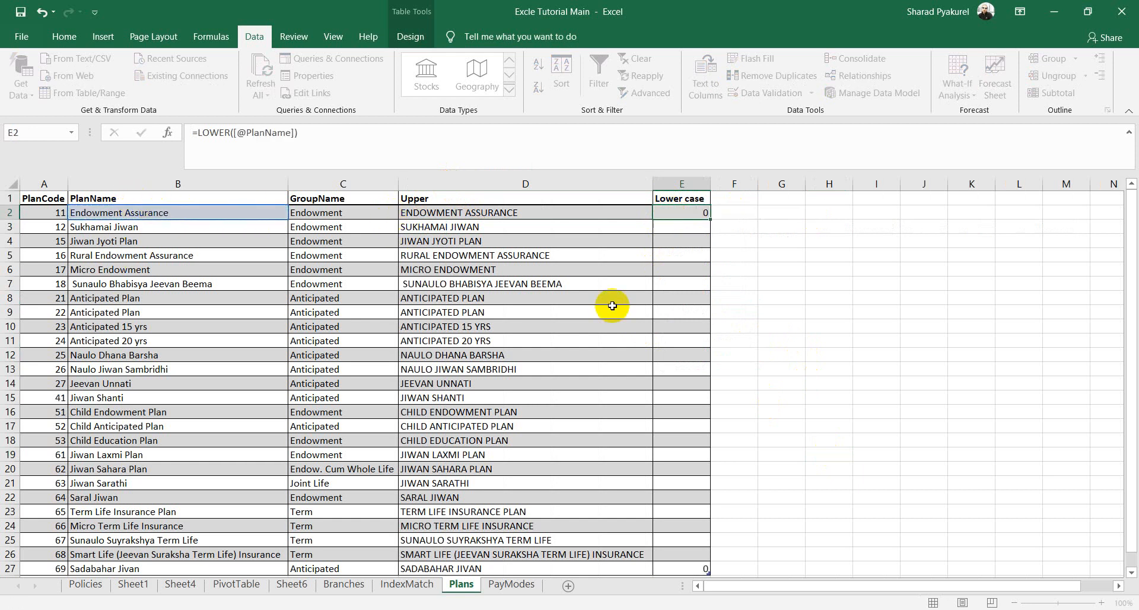
key("Return")
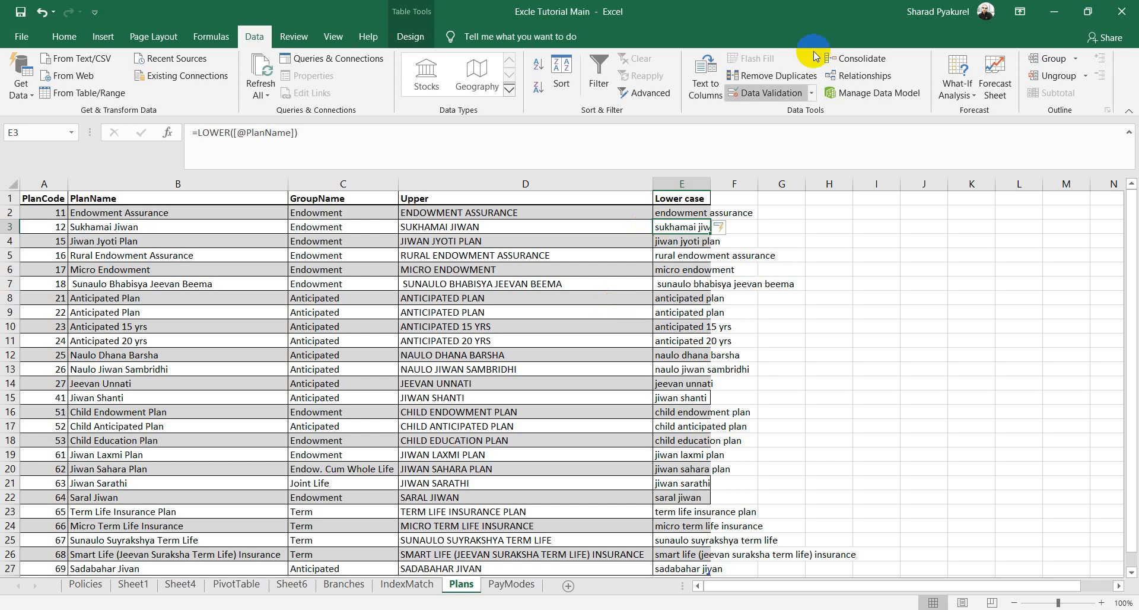
double_click(712, 181)
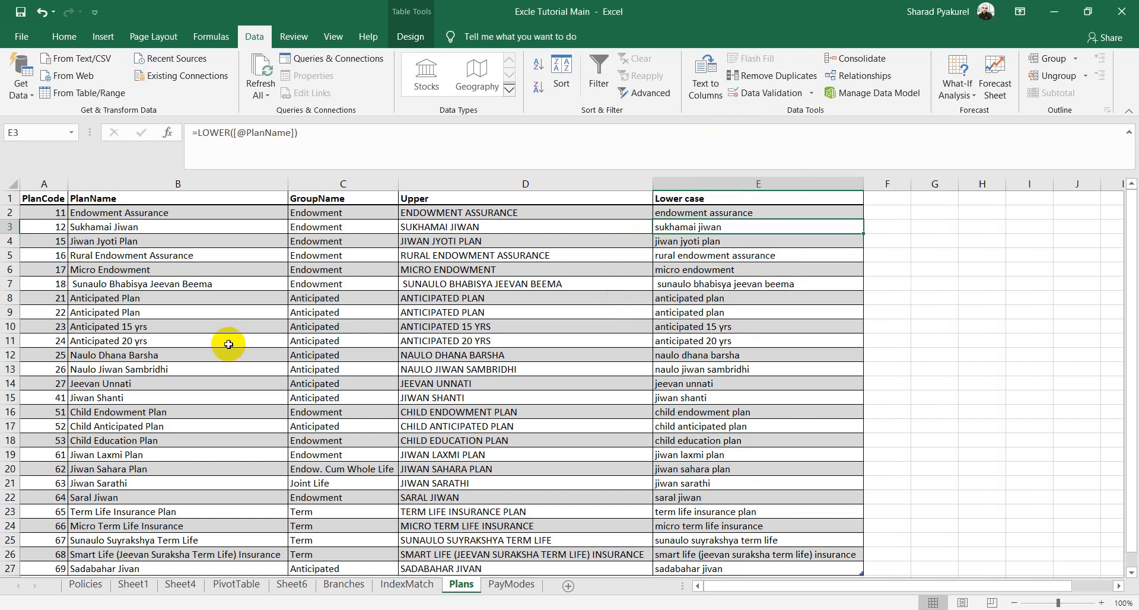
key("alt+Tab")
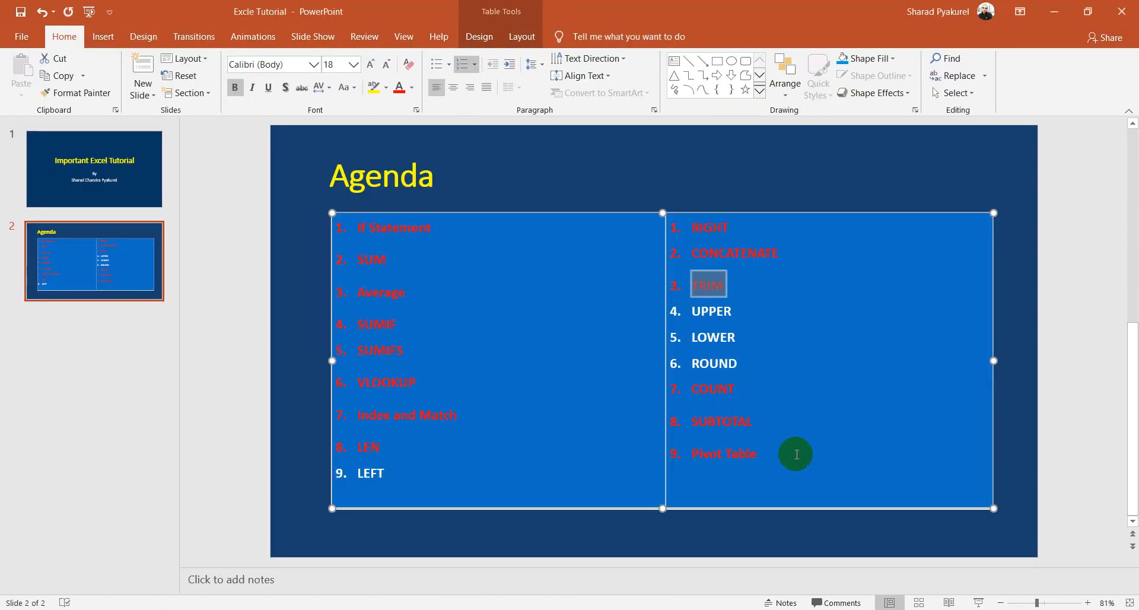
Step: Colour the UPPER and LOWER agenda items red and select the word ROUND
left_click(773, 319)
left_click_drag(740, 342, 683, 318)
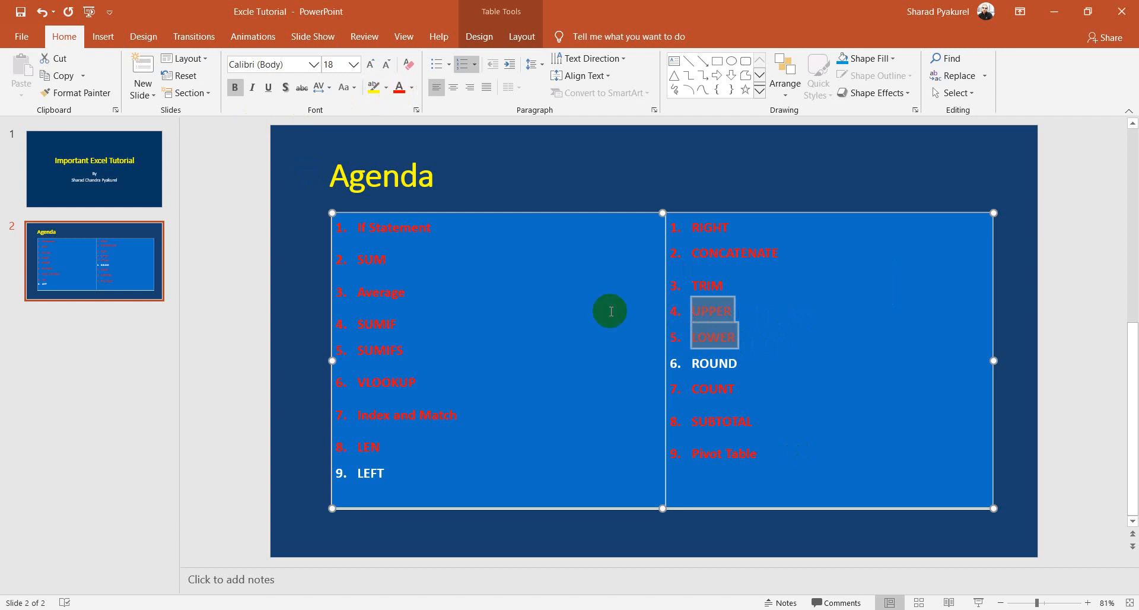
left_click(752, 379)
double_click(735, 363)
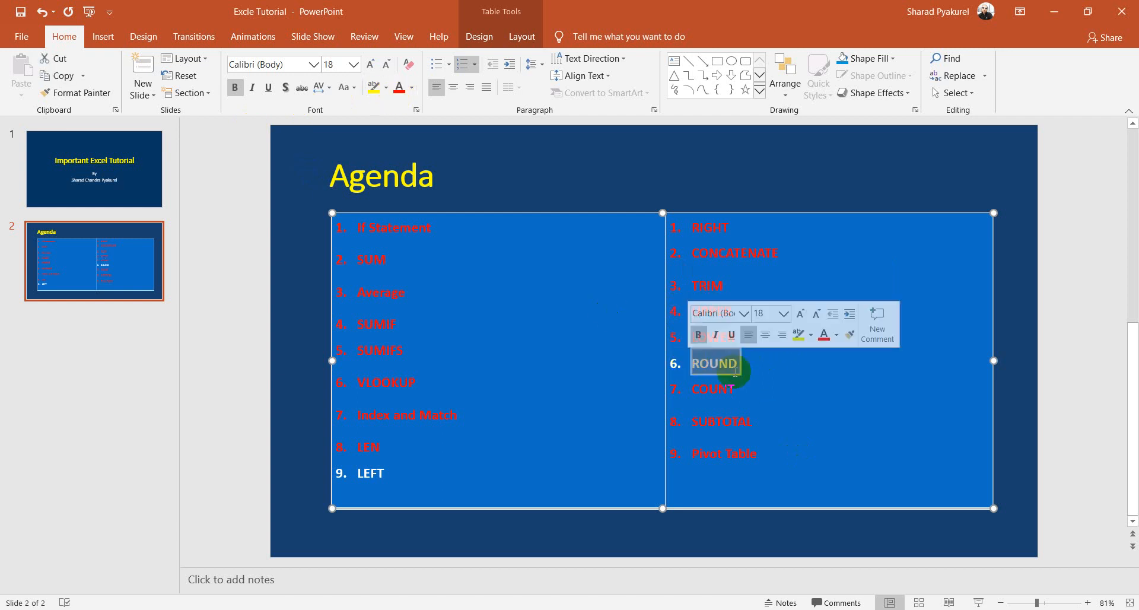
Step: Back on Excel's Plans sheet, right-click an empty cell below the table
key("alt+Tab")
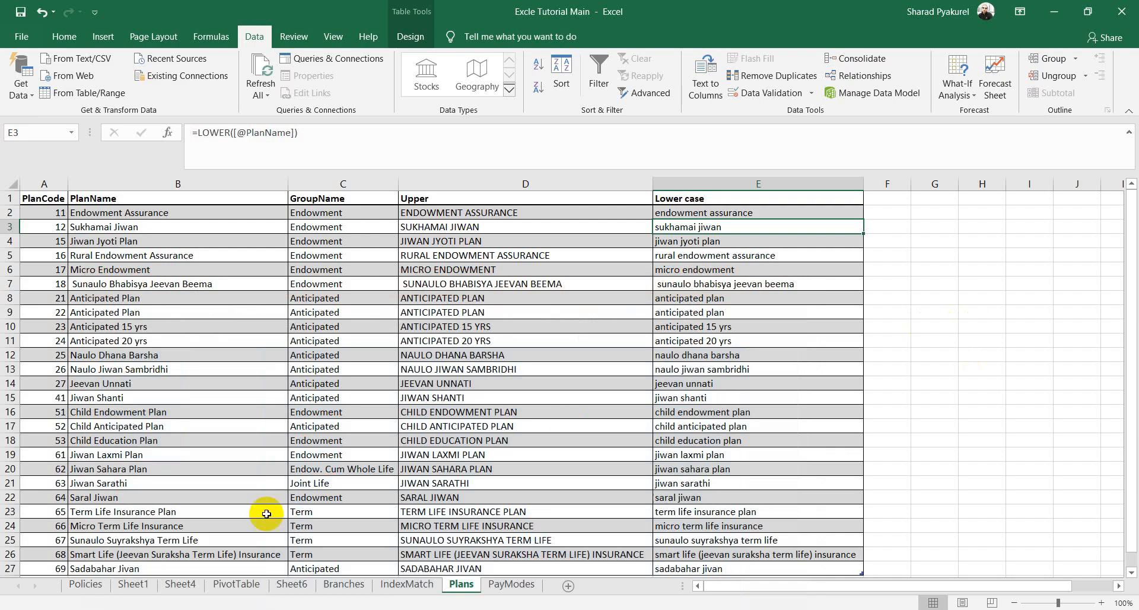
left_click(975, 281)
scroll(971, 282, "down", 3)
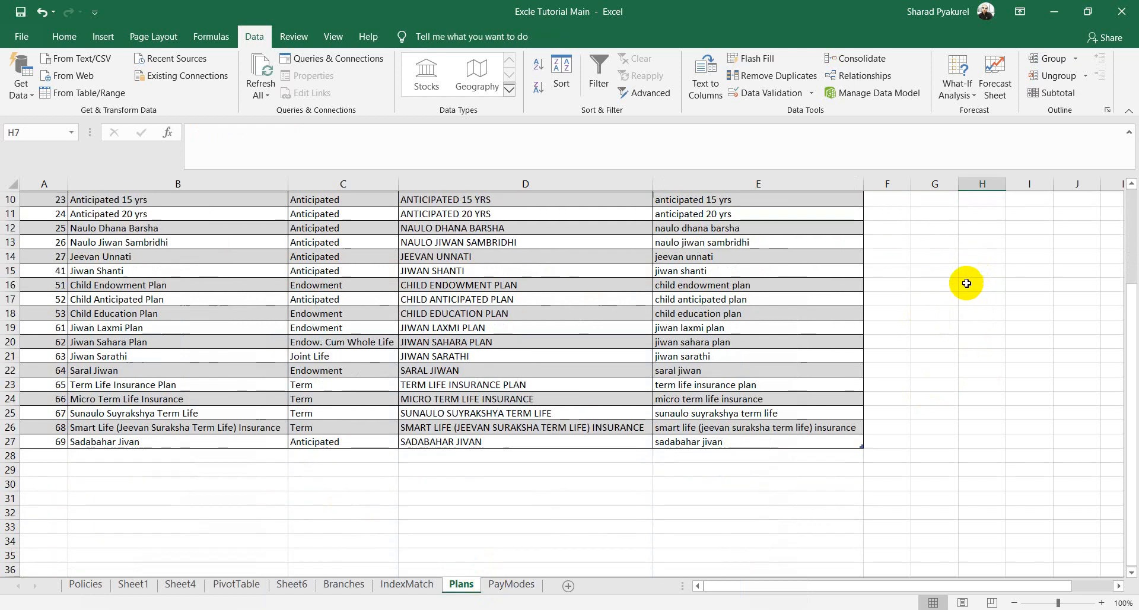
scroll(356, 522, "down", 2)
left_click(195, 422)
right_click(383, 444)
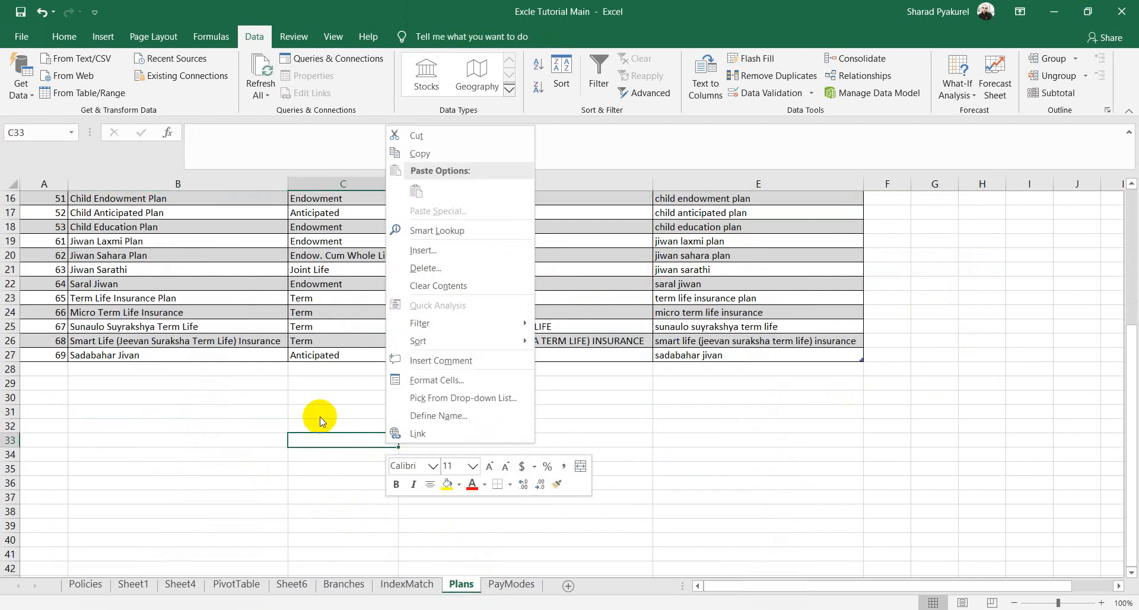
Step: Enter the sample values 10.5, 10.3 and 10.6 into H32, H33 and H35
left_click(195, 427)
left_click(995, 428)
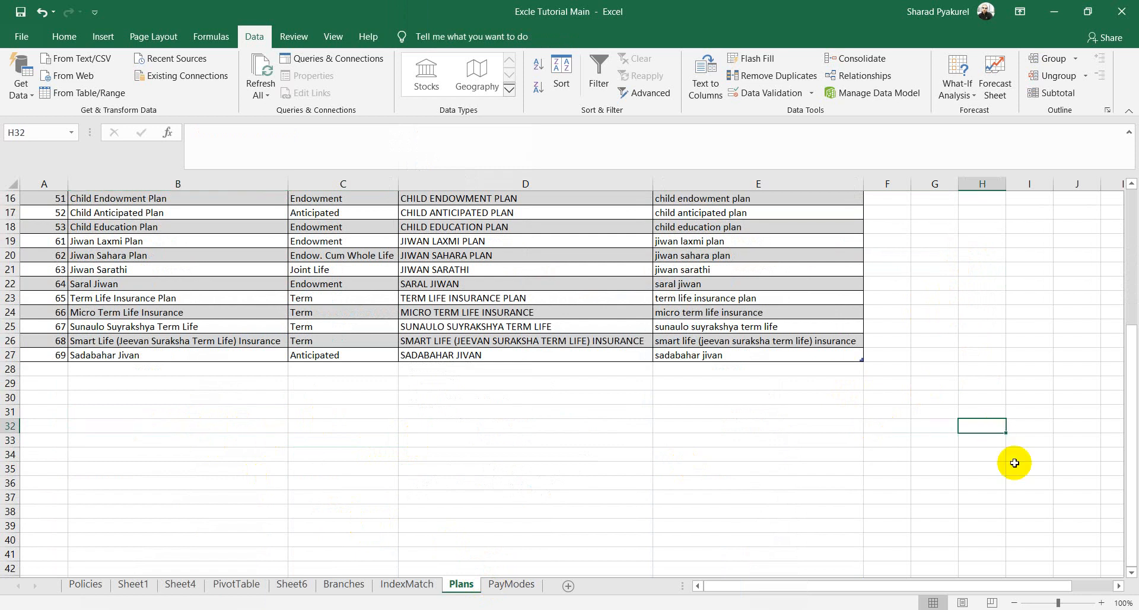
type("10.5")
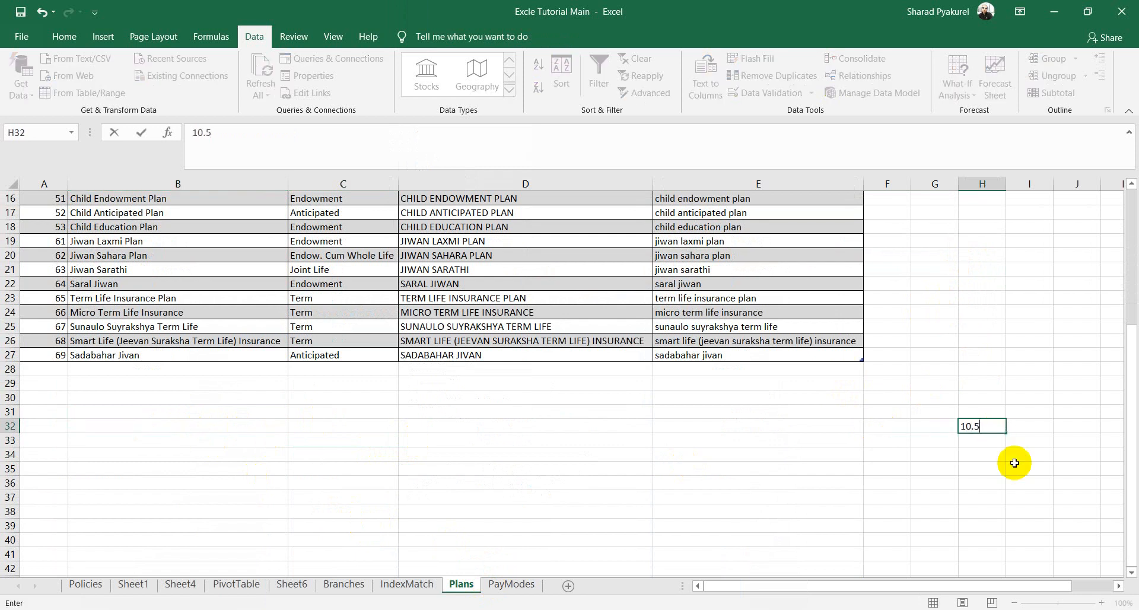
key("Return")
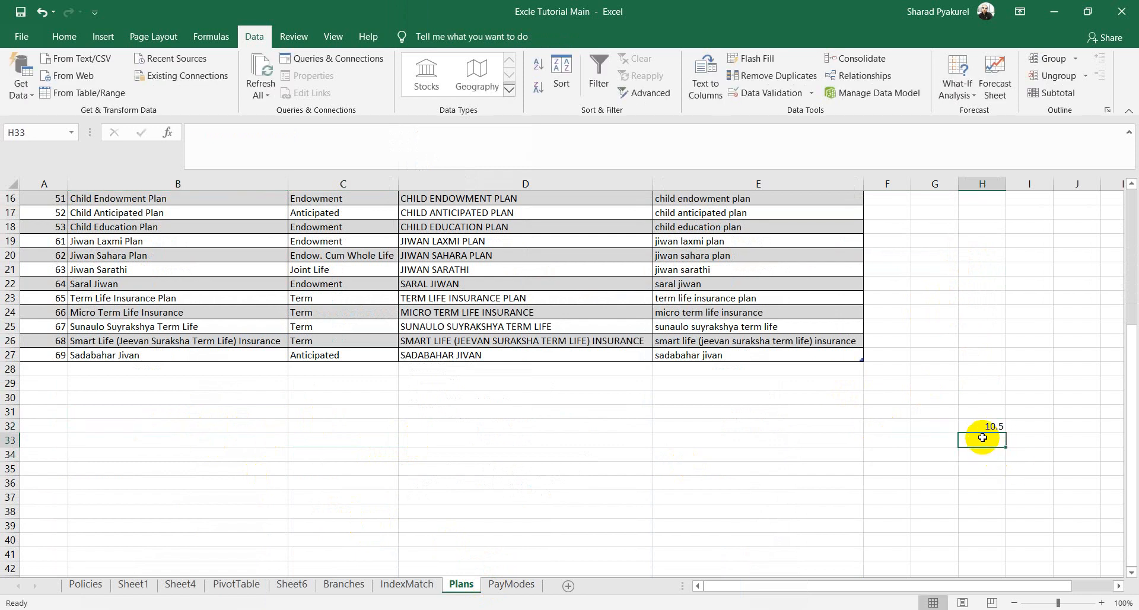
type("10.3")
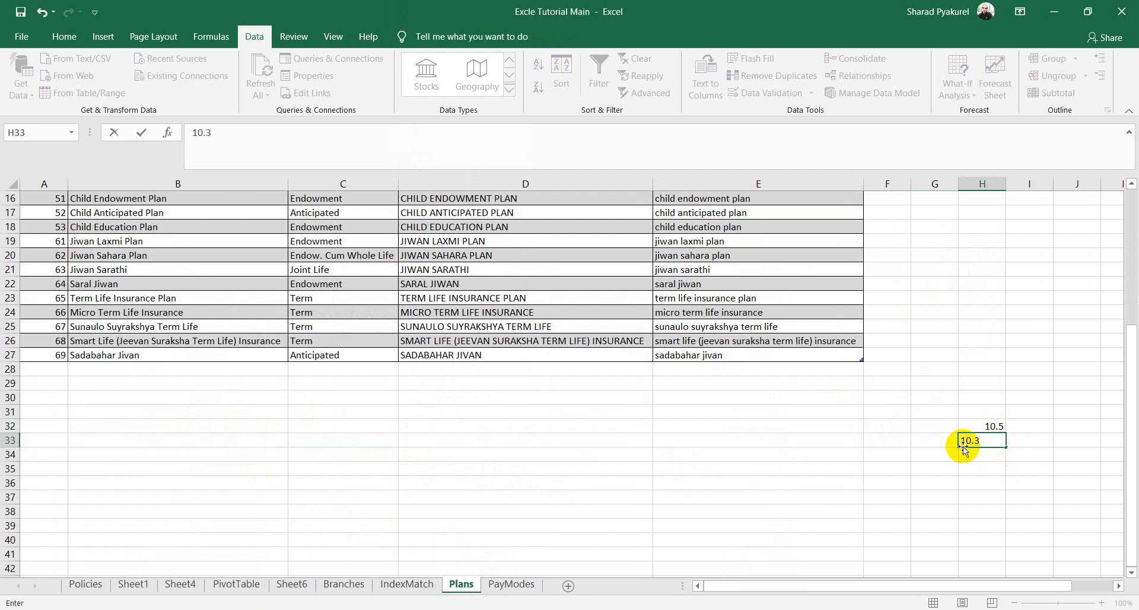
left_click(978, 467)
type("10.6")
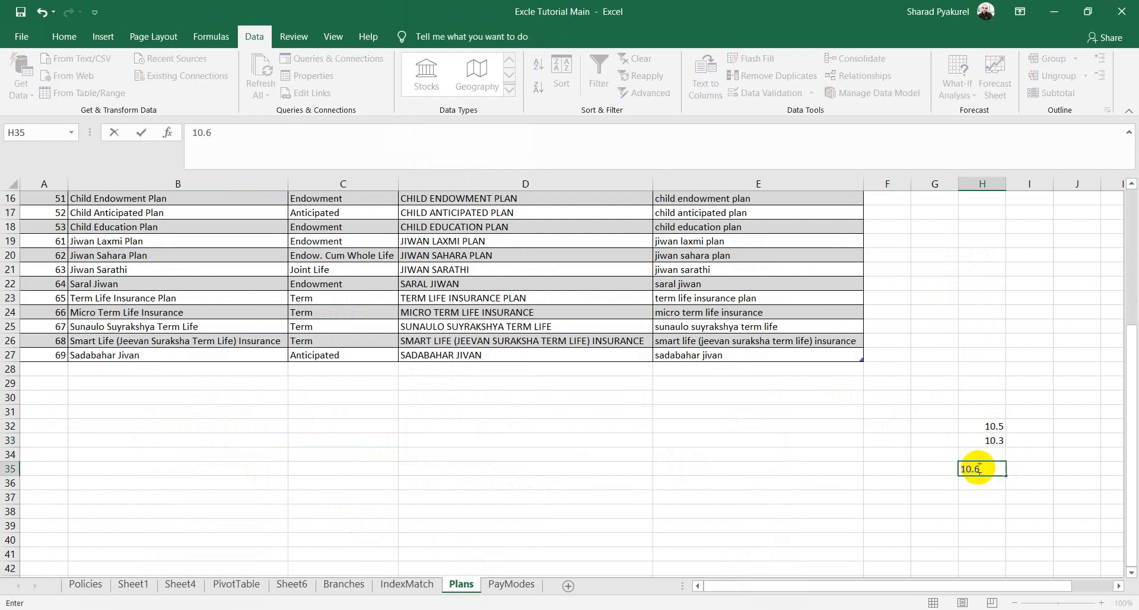
left_click(1015, 497)
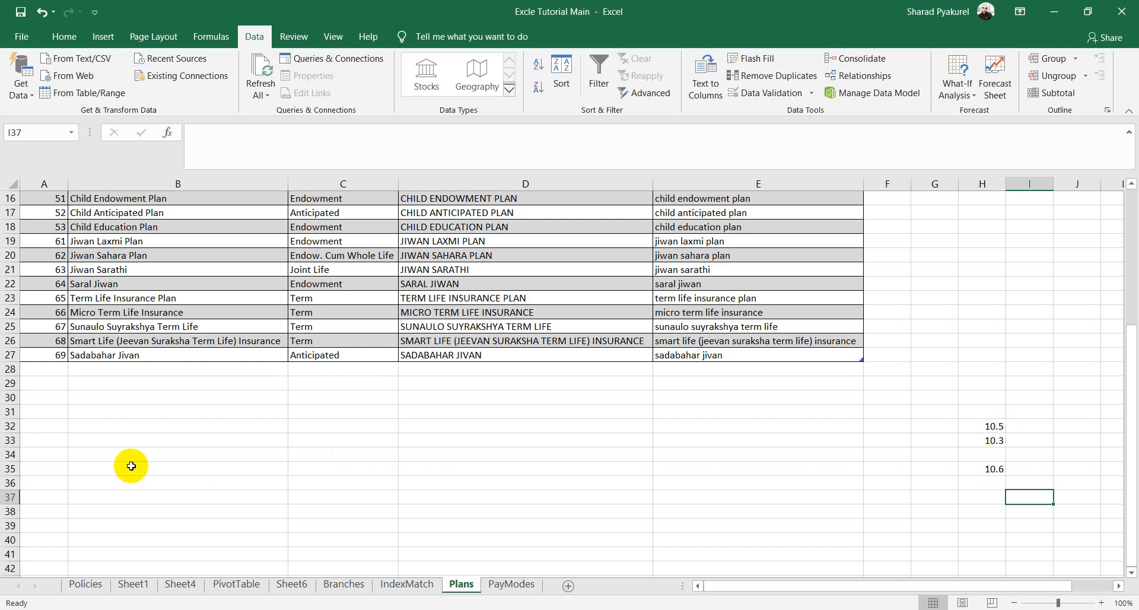
Step: Fill the empty cell H34 with the sample value 11.5
left_click(10, 483)
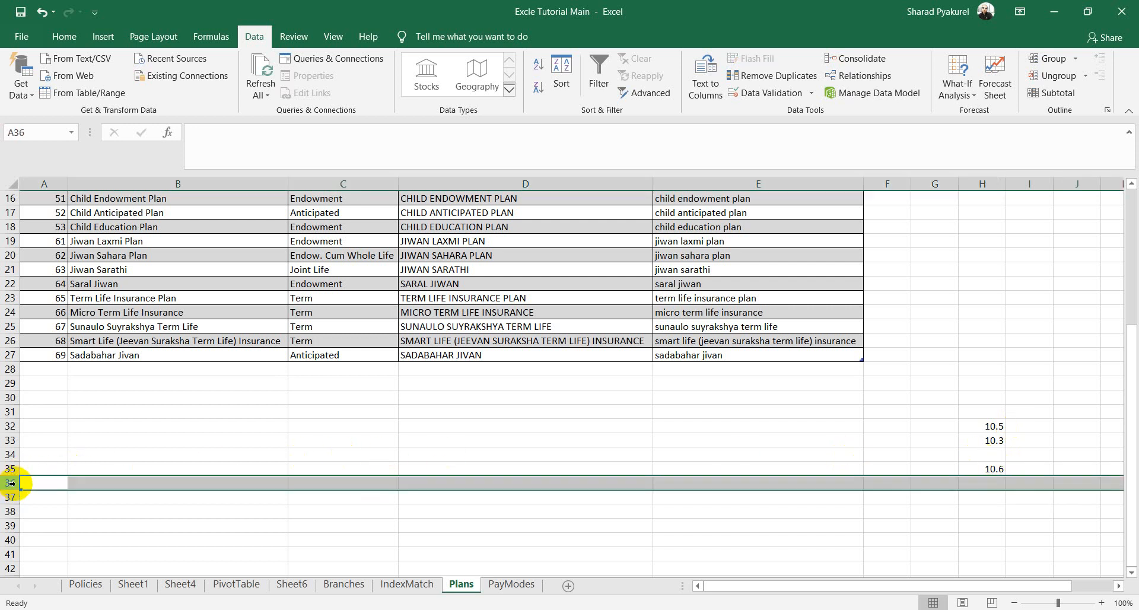
left_click(10, 469)
left_click(983, 440)
left_click(984, 454)
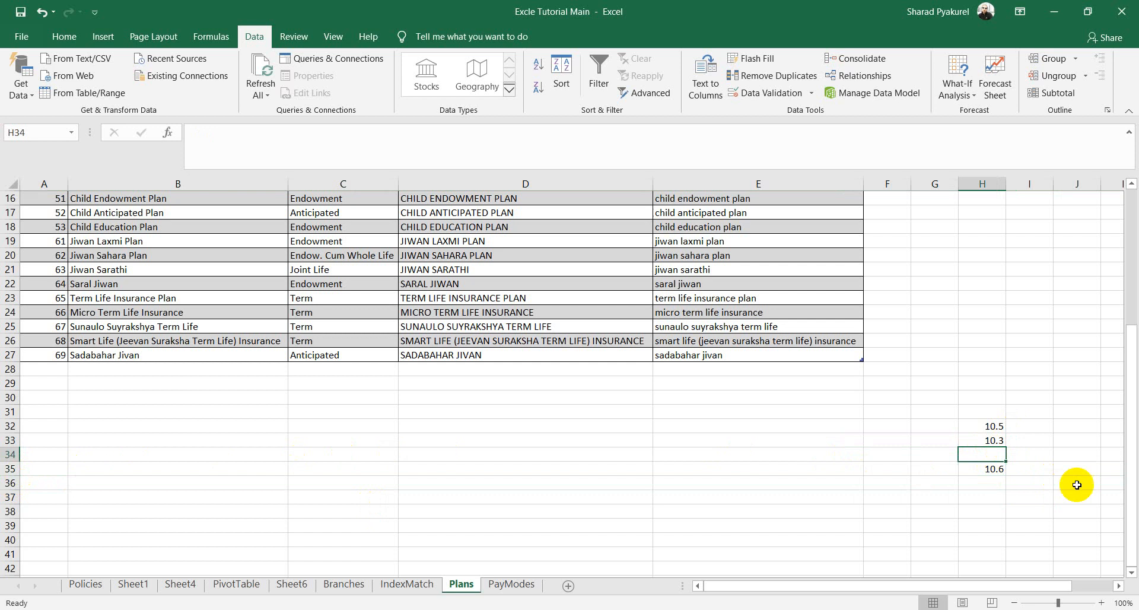
type("11")
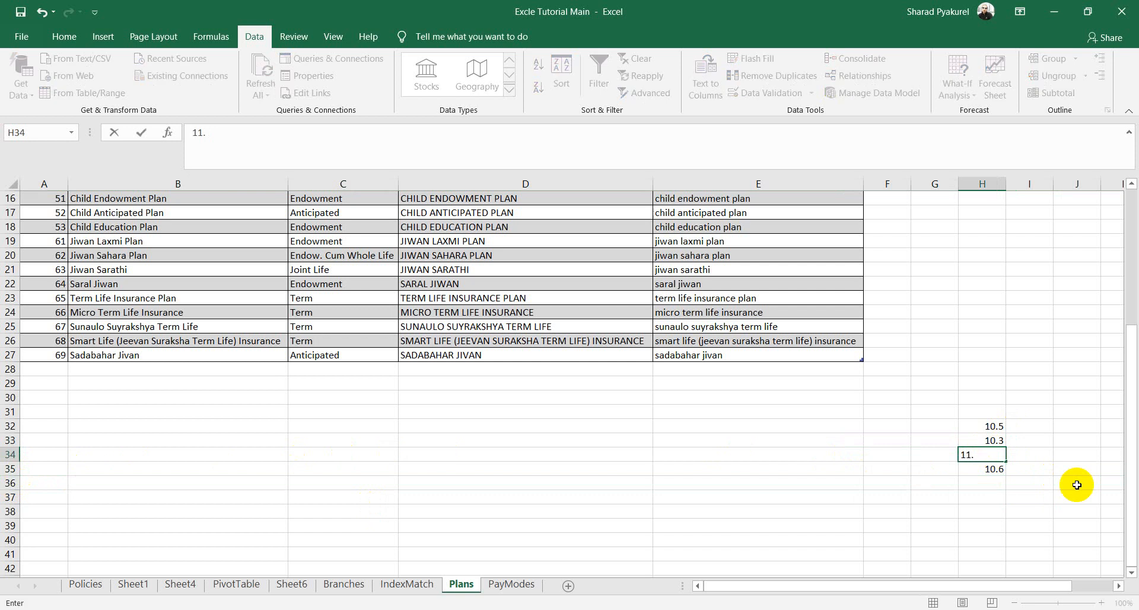
type(".5")
left_click(1056, 383)
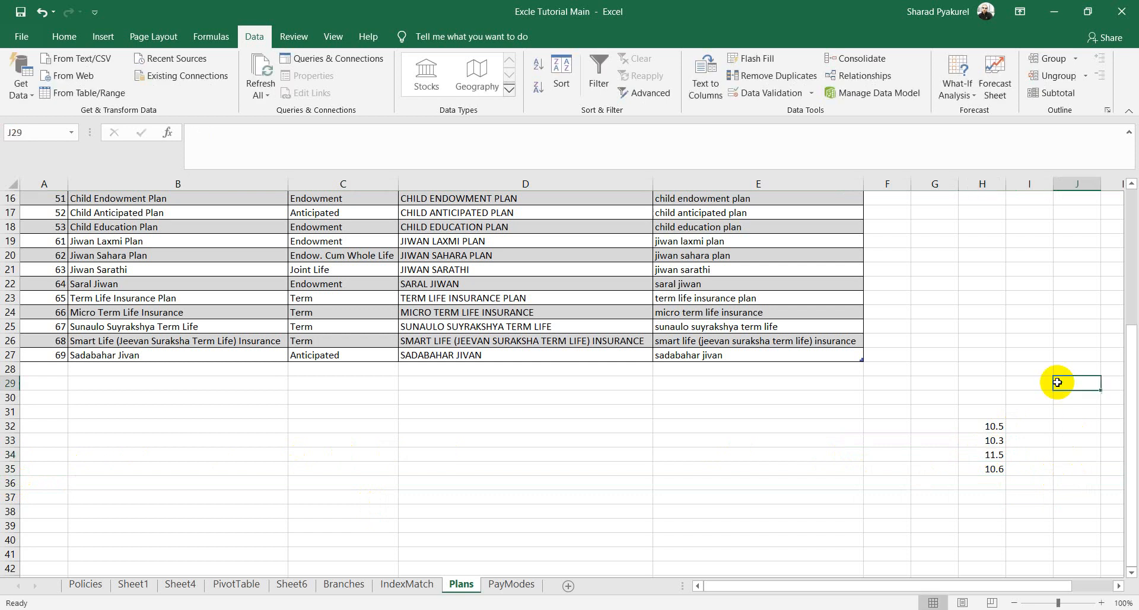
left_click(1030, 426)
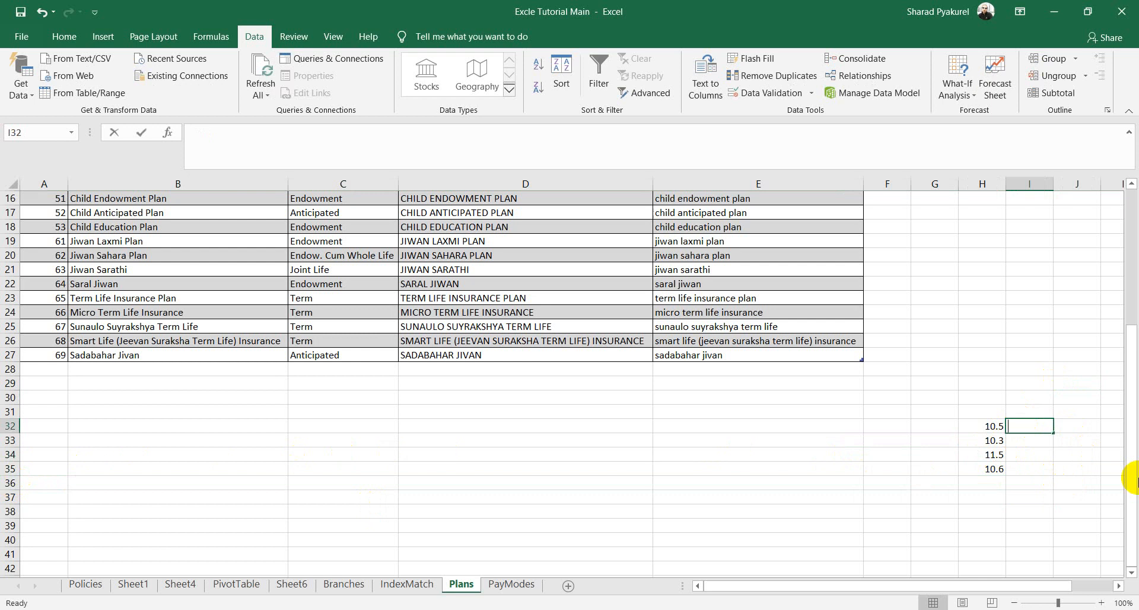
type("=rou")
key("Tab")
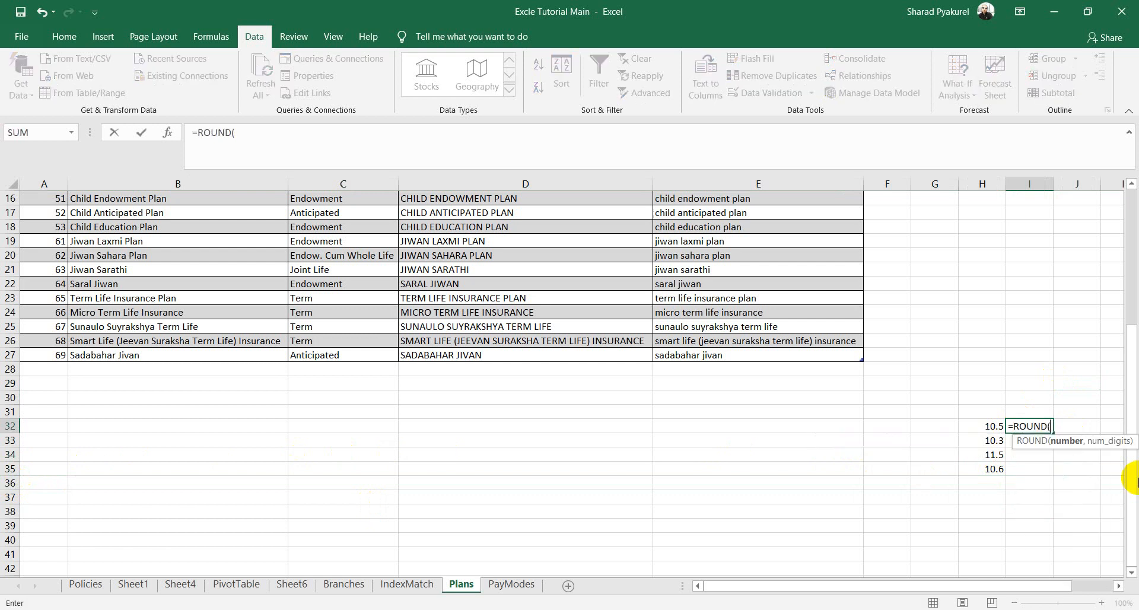
left_click(990, 425)
type(",")
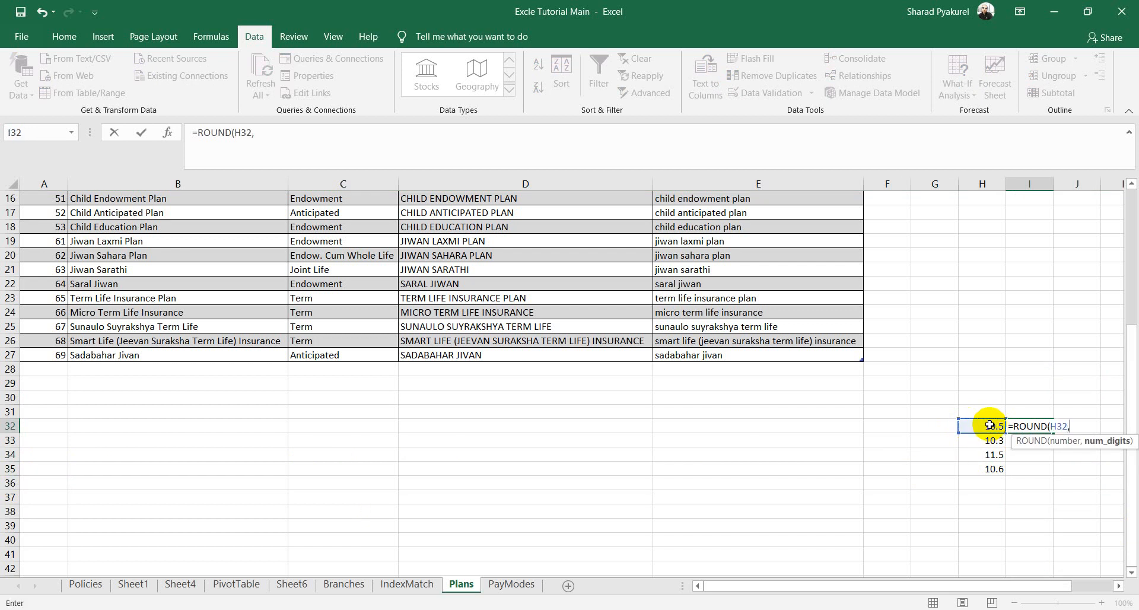
type(")")
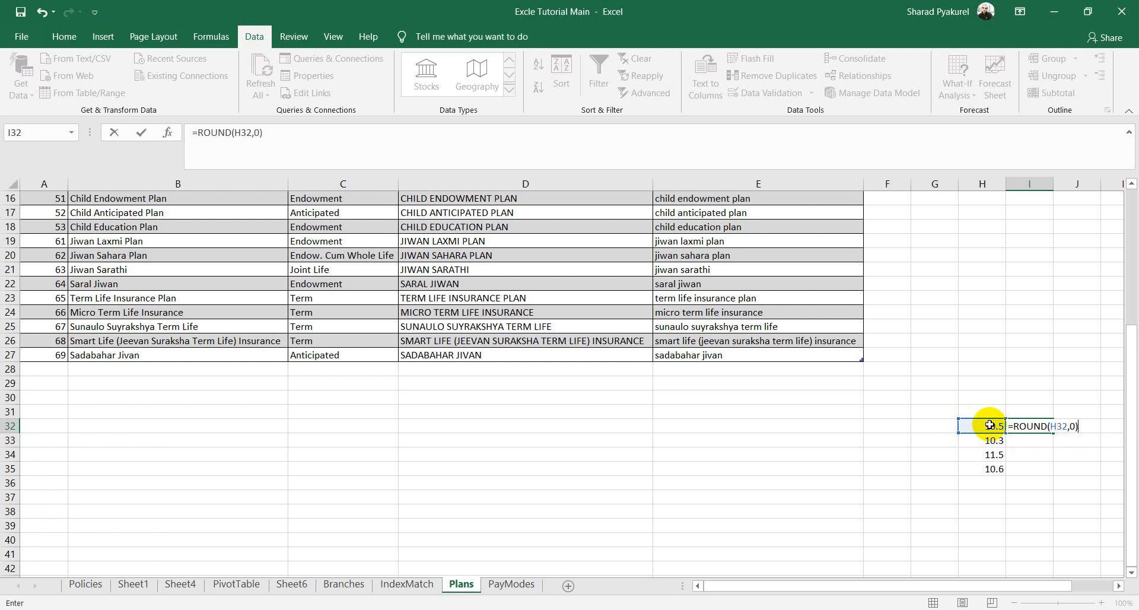
key("Return")
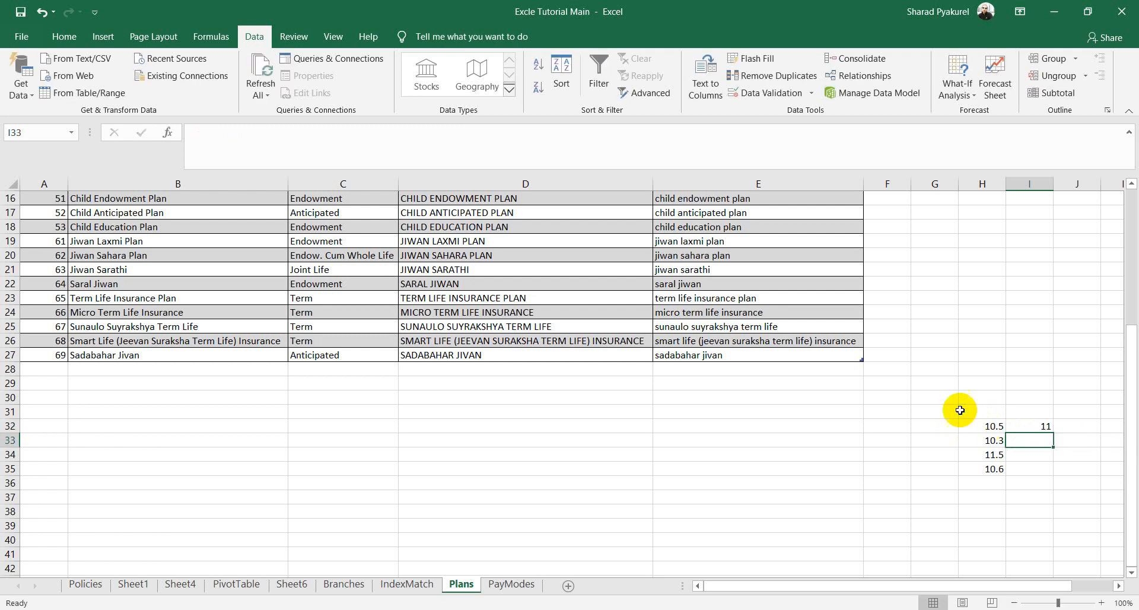
left_click(995, 427)
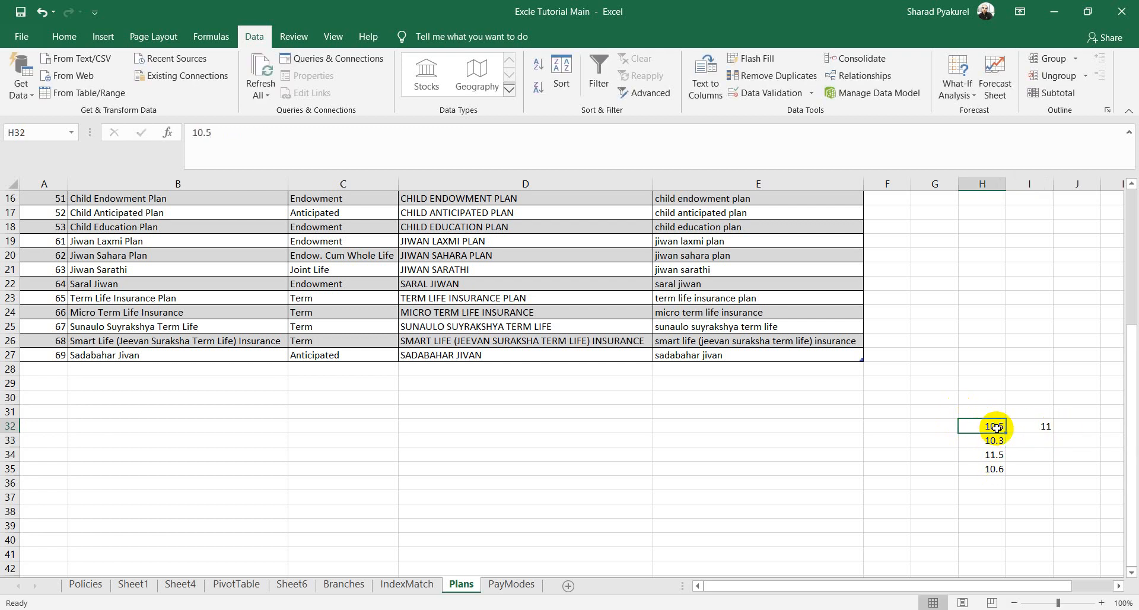
left_click(1049, 429)
left_click_drag(1051, 432, 1062, 474)
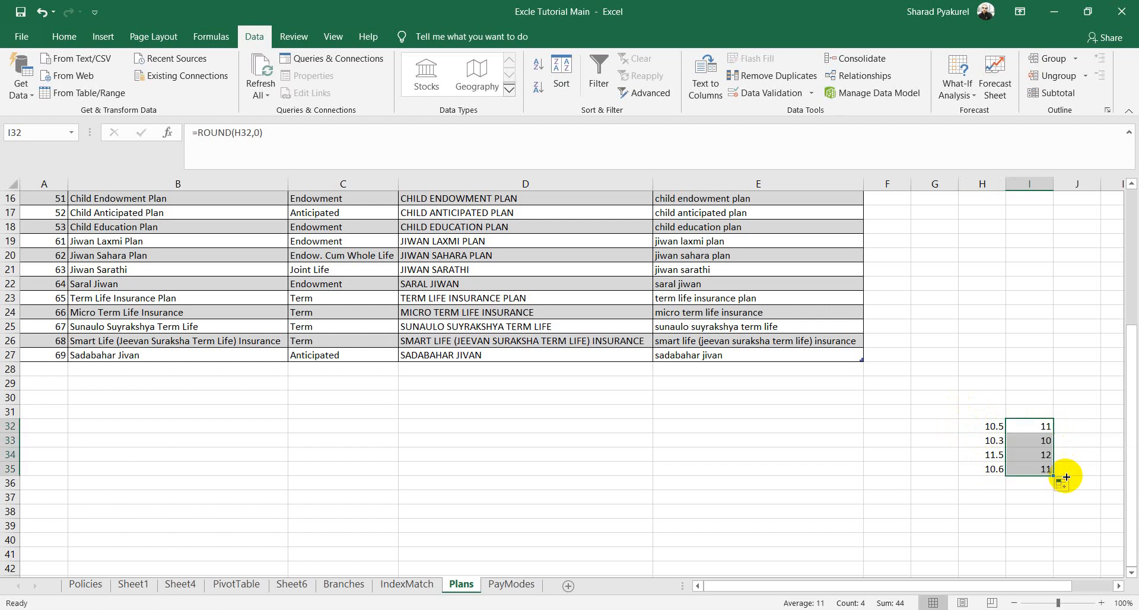
left_click(989, 426)
left_click(1044, 430)
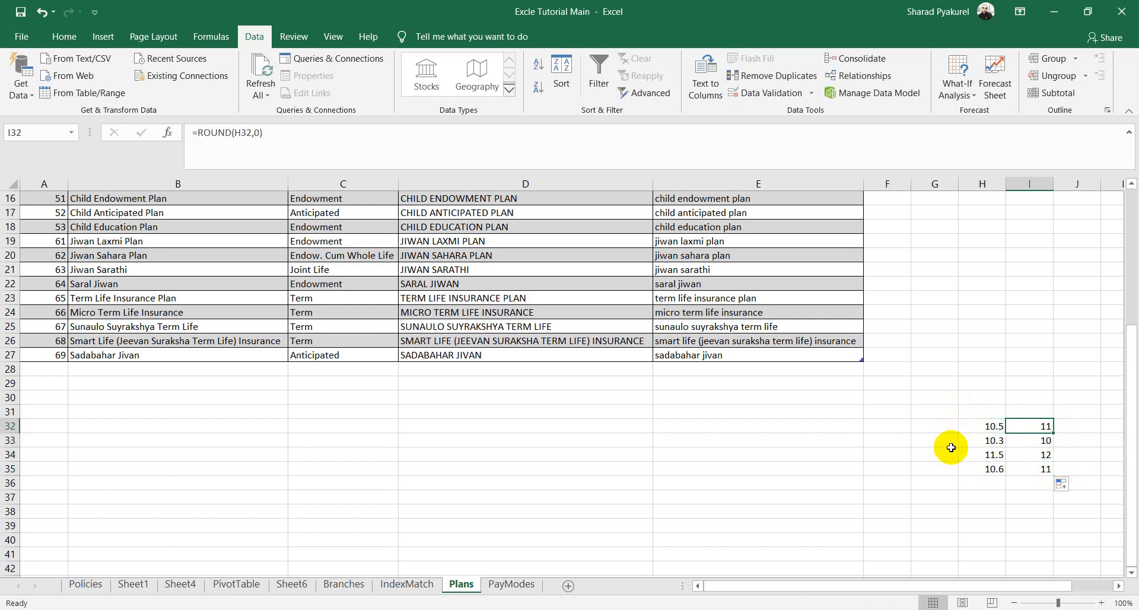
left_click(986, 441)
left_click(1051, 441)
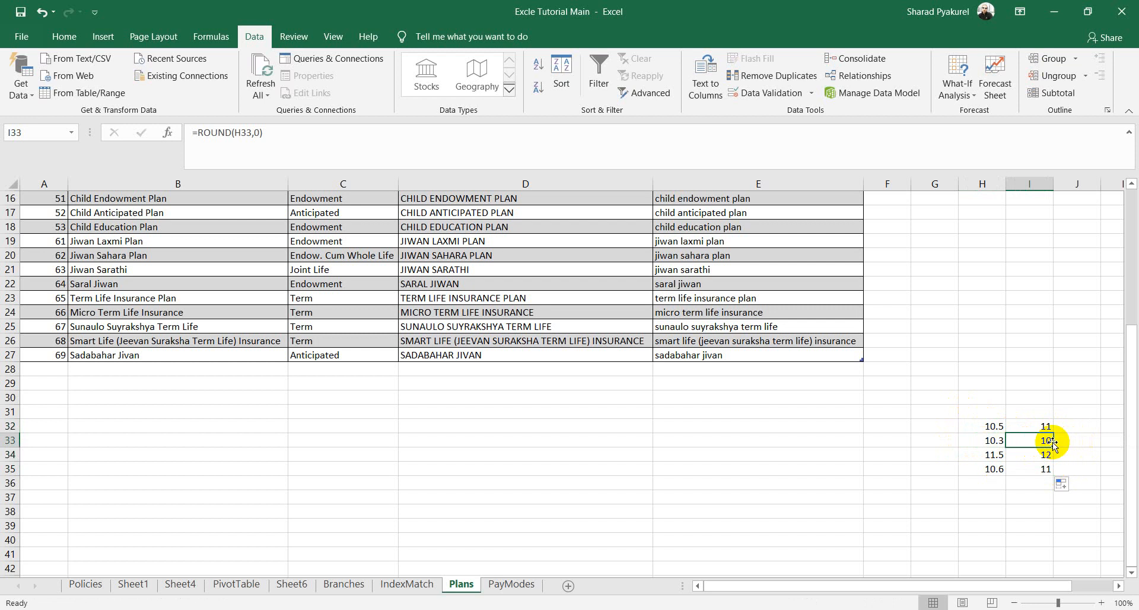
left_click(994, 455)
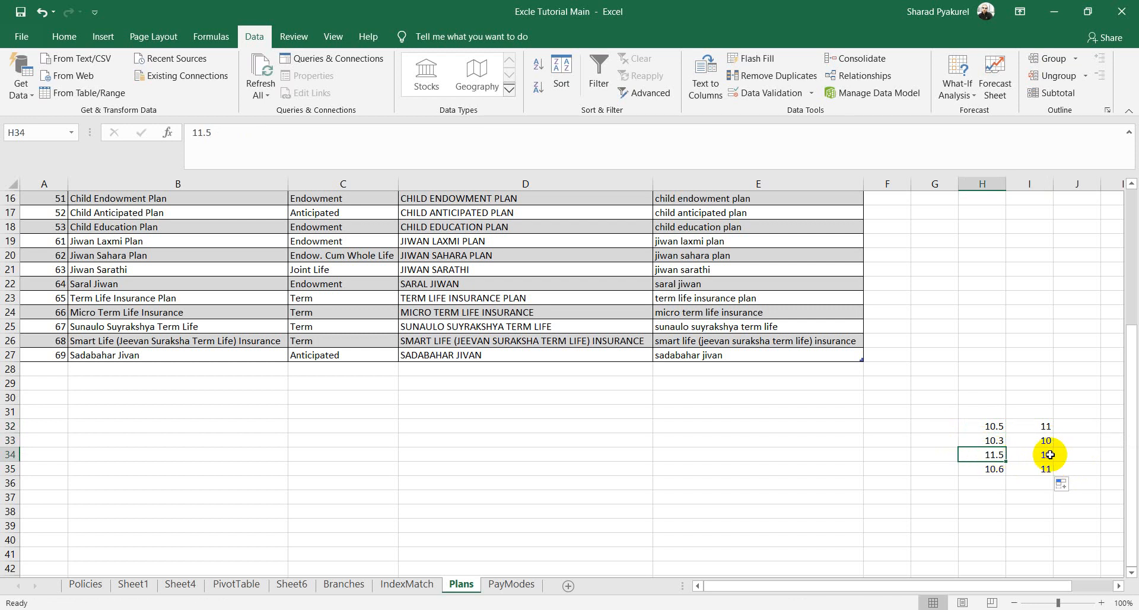
left_click(1050, 454)
left_click(992, 469)
left_click(1047, 469)
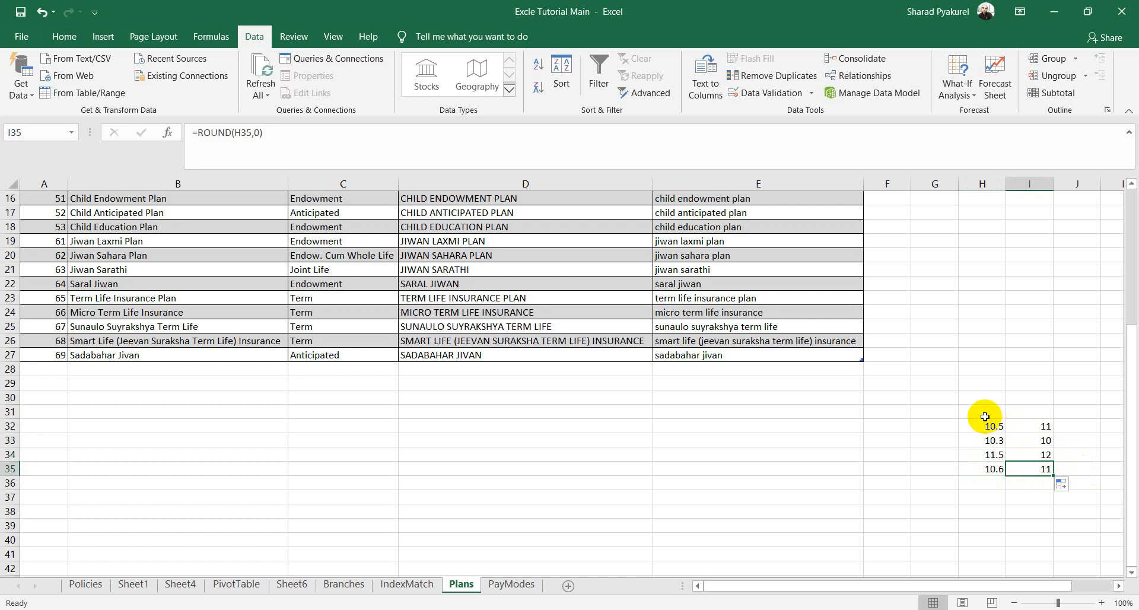
left_click(1034, 427)
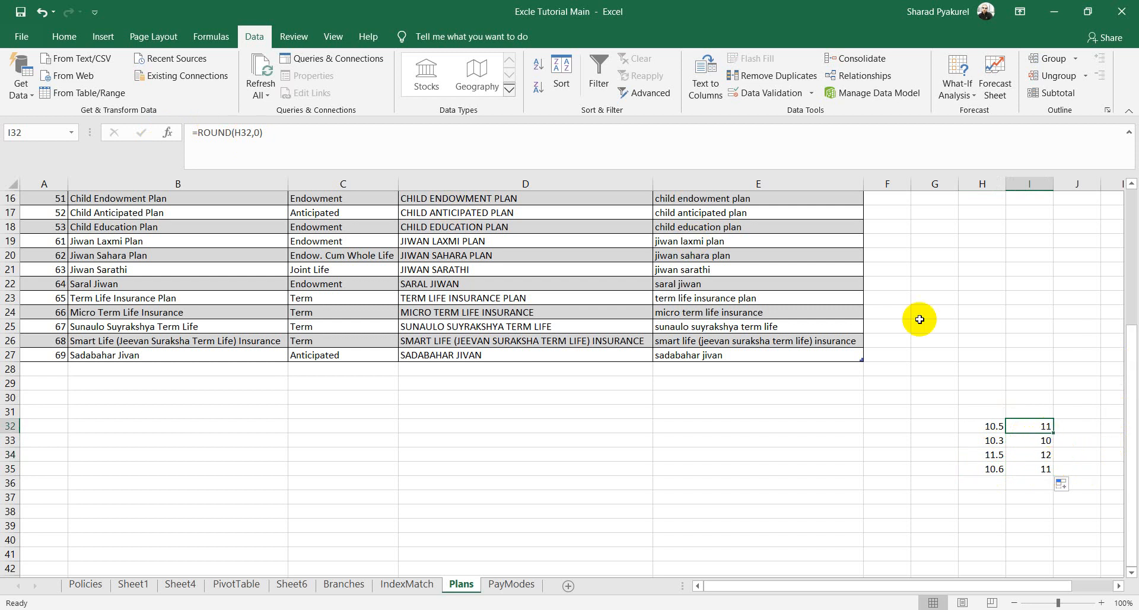
Step: Change I32 to =ROUND(H32,2) and fill it down to I35
left_click(254, 133)
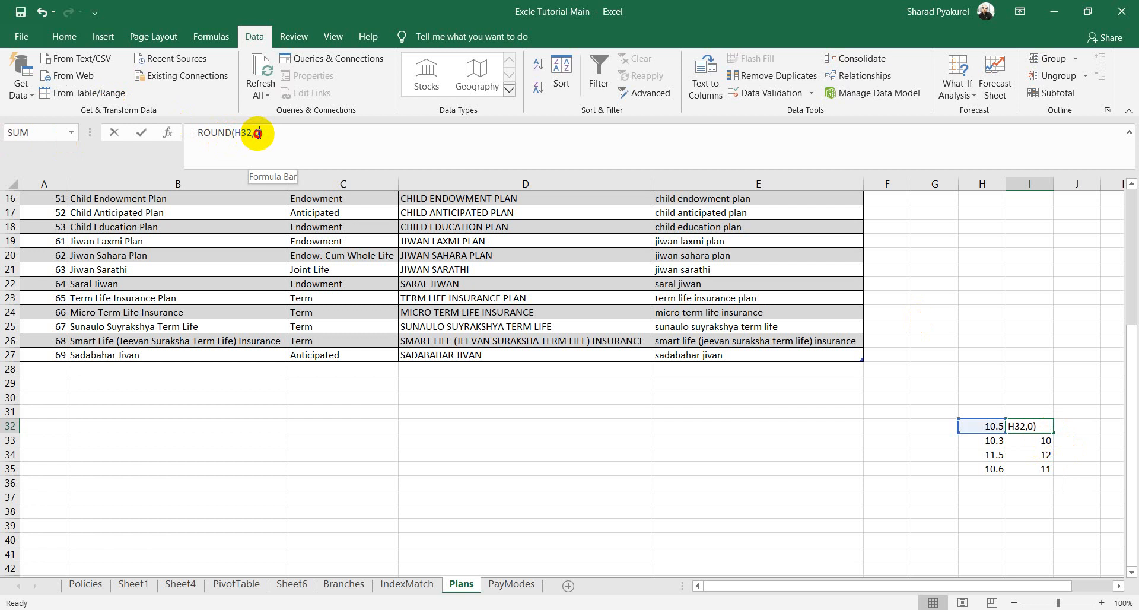
type("2")
key("Return")
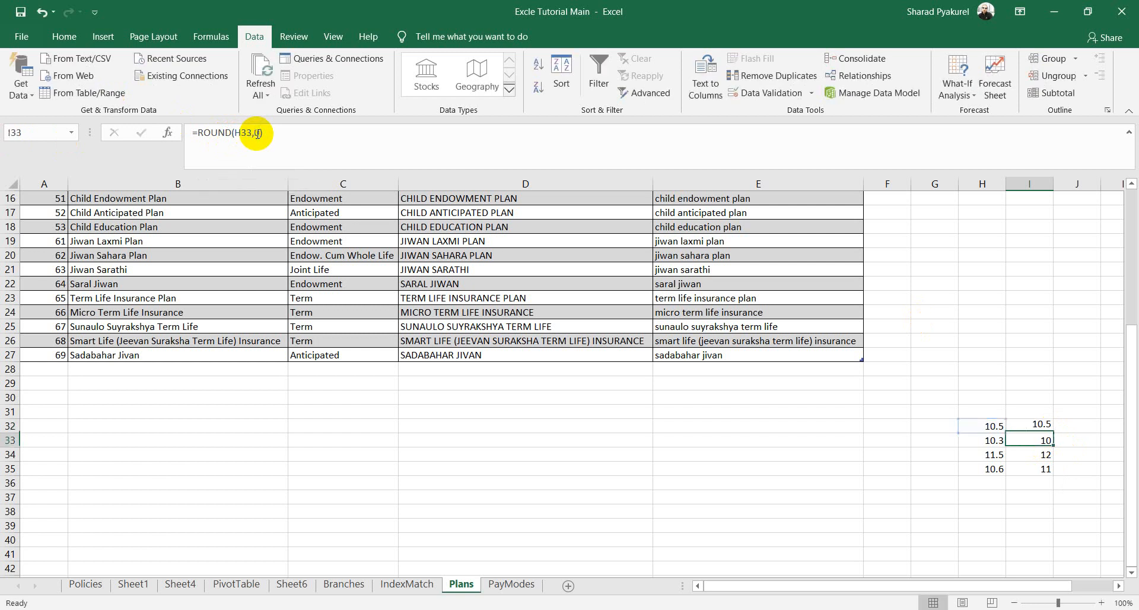
left_click(1043, 429)
double_click(1053, 433)
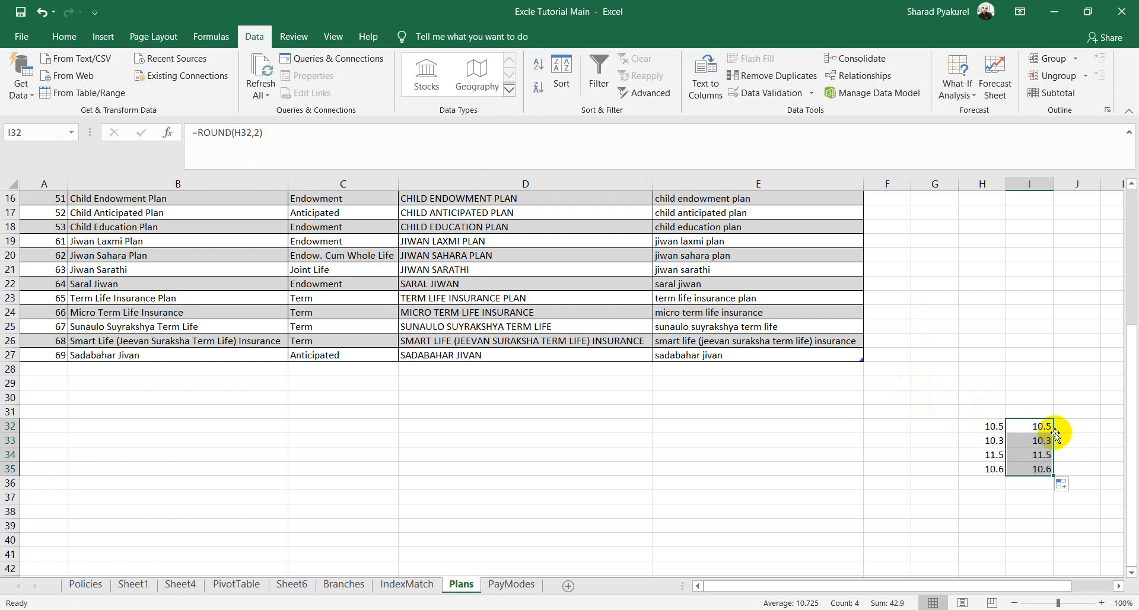
Step: Change the H32 sample to 10.5789 and confirm I32 shows 10.58
left_click(996, 427)
double_click(1000, 426)
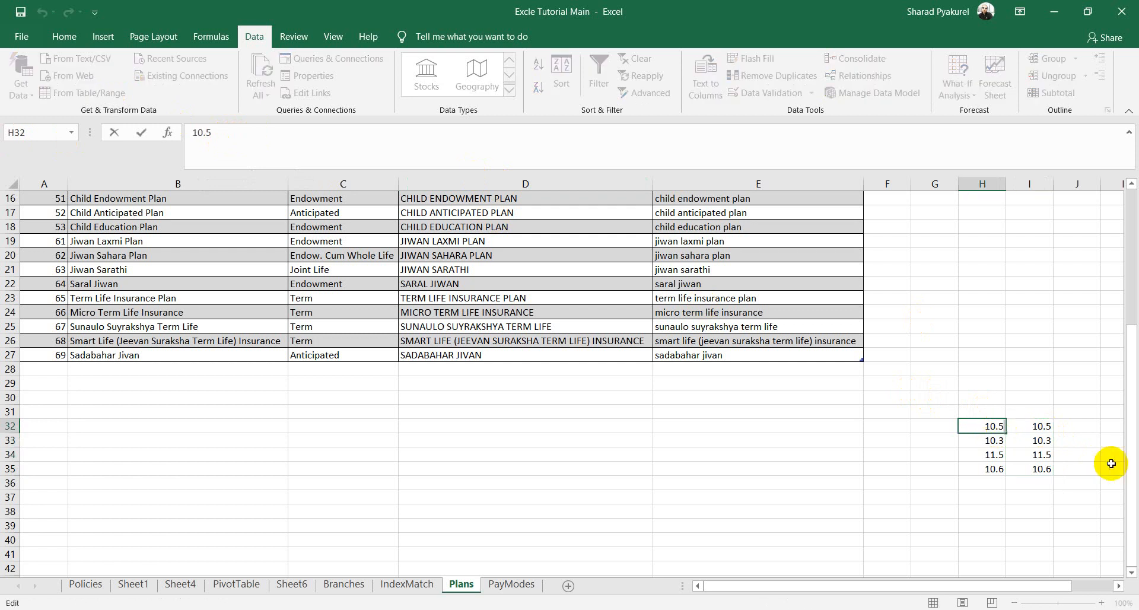
type("789")
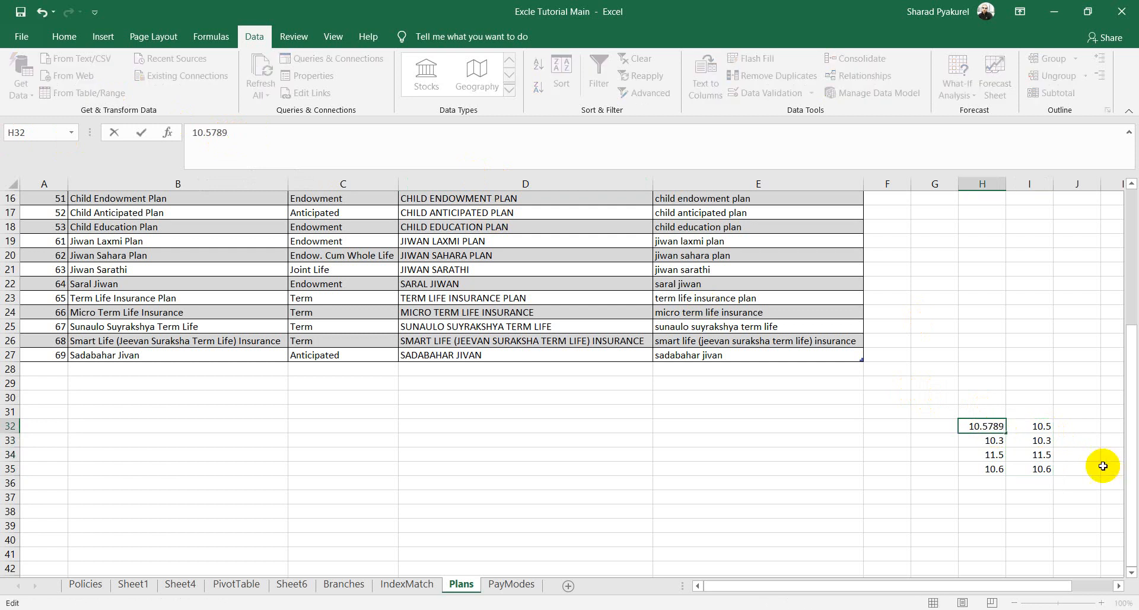
left_click(1001, 441)
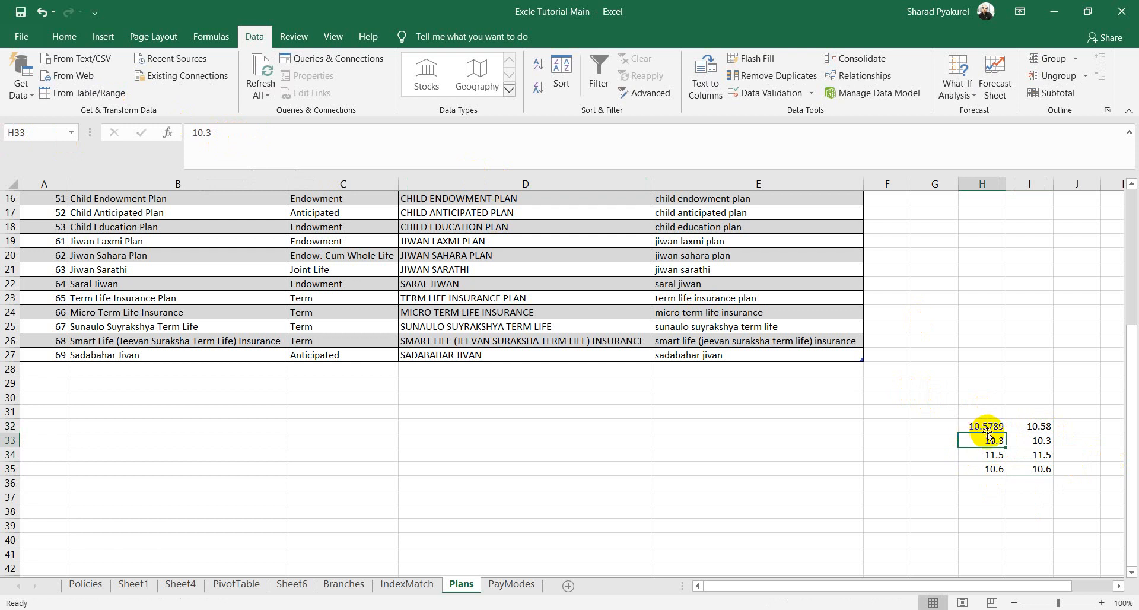
left_click(1035, 426)
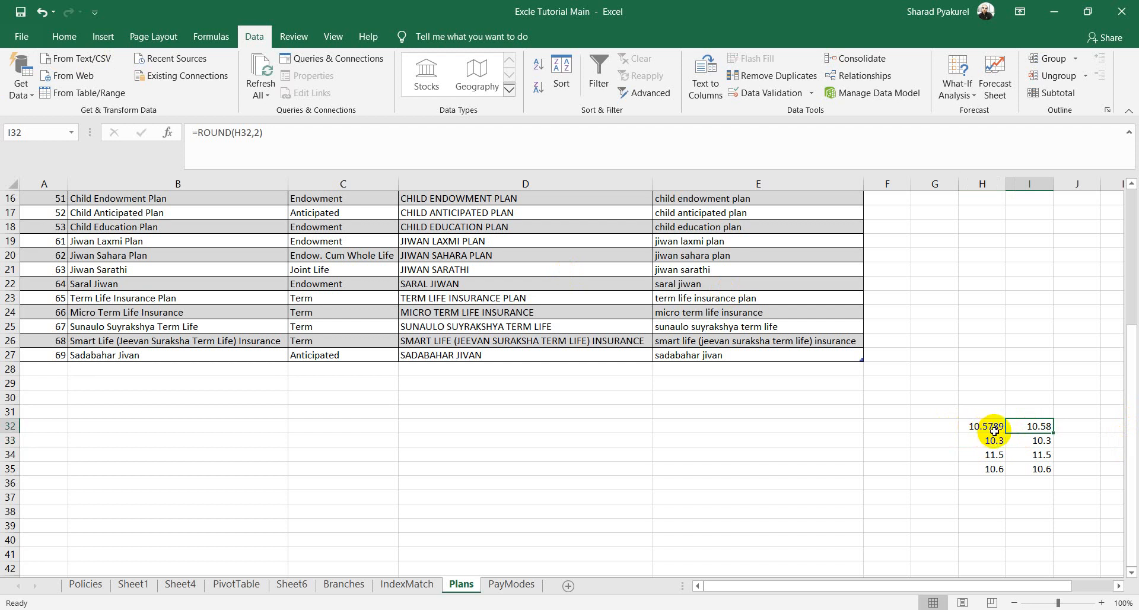
Step: Change the H33 sample value to 10.3112
left_click(1044, 439)
left_click(1041, 426)
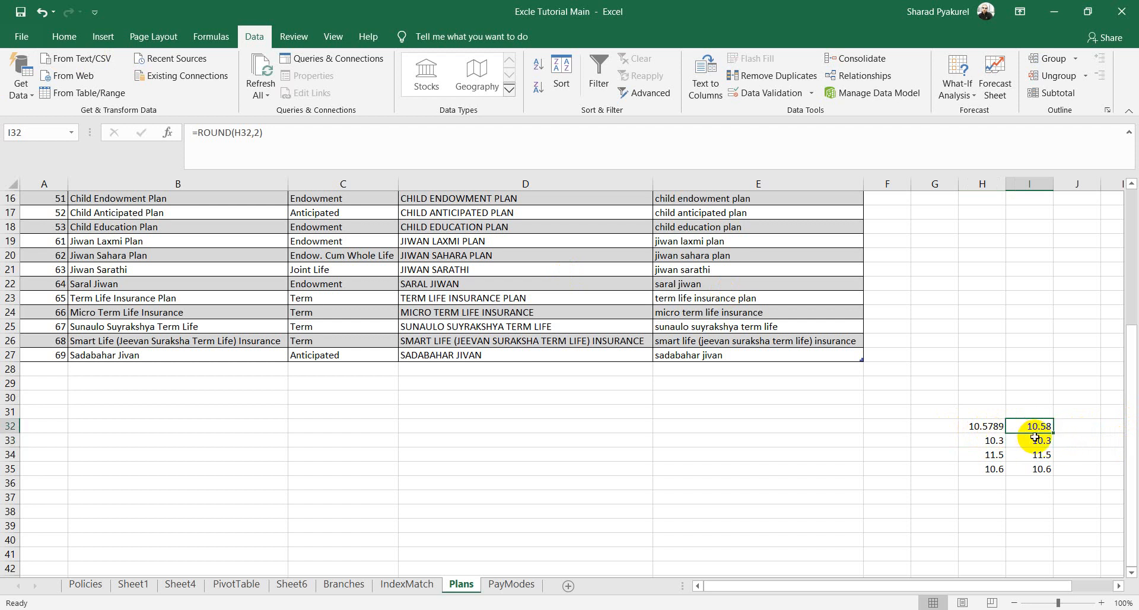
left_click(995, 442)
double_click(1002, 444)
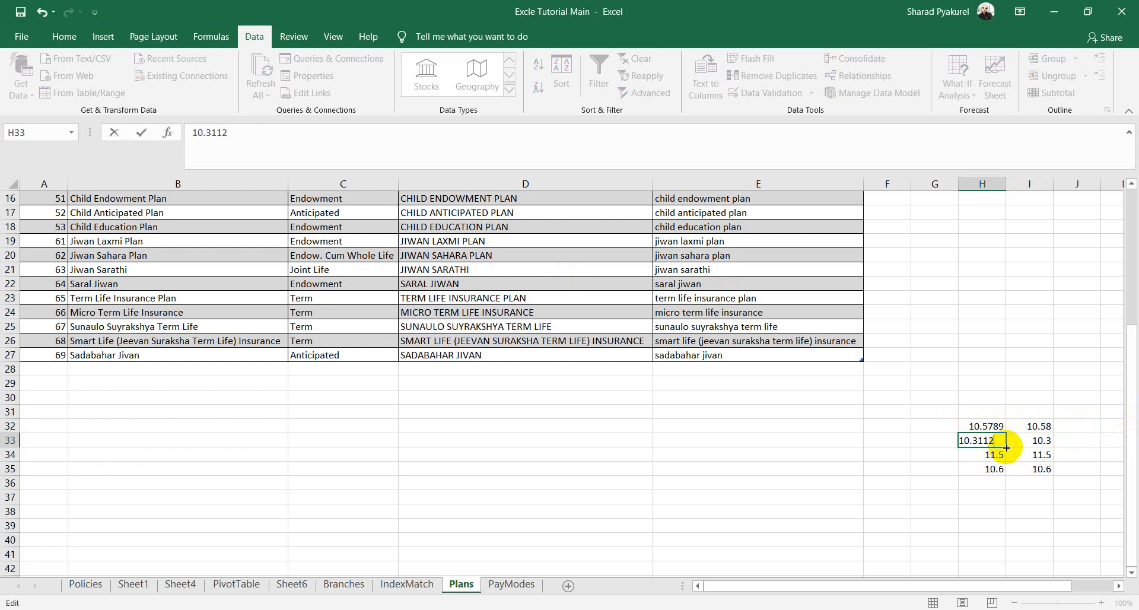
left_click(1032, 470)
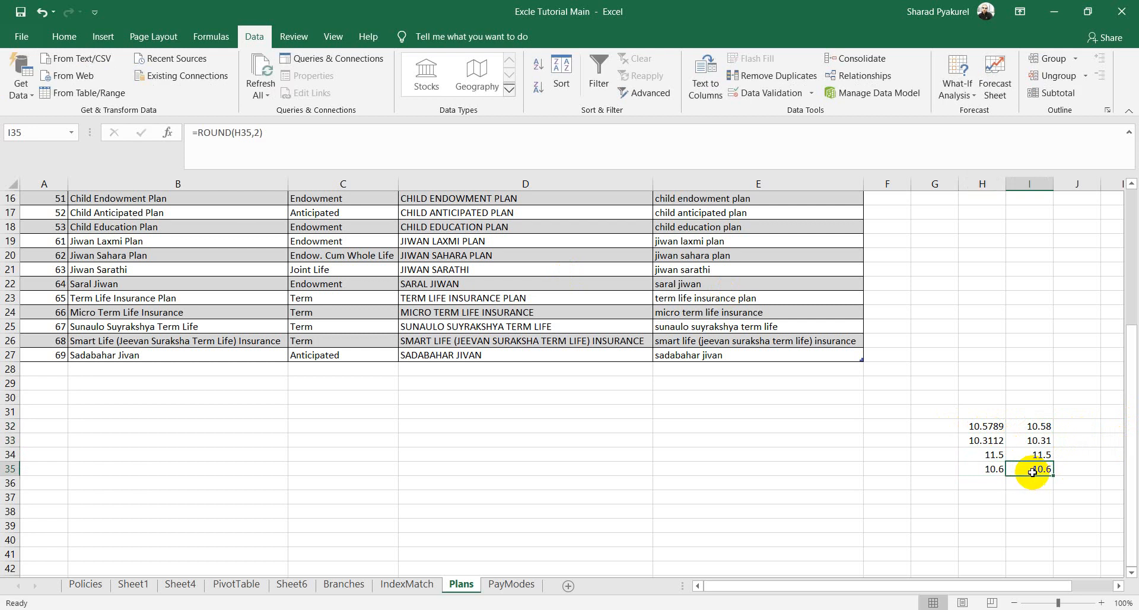
Step: Correct the H32 sample to 10.5749 and check the rounded results
double_click(1001, 427)
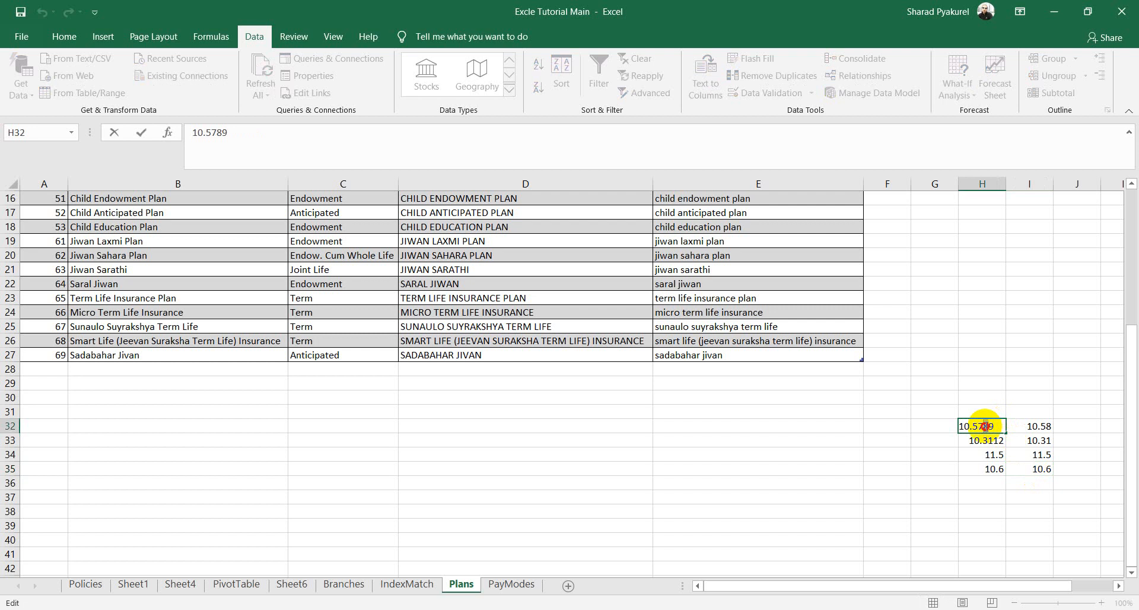
left_click_drag(982, 426, 987, 425)
type("5")
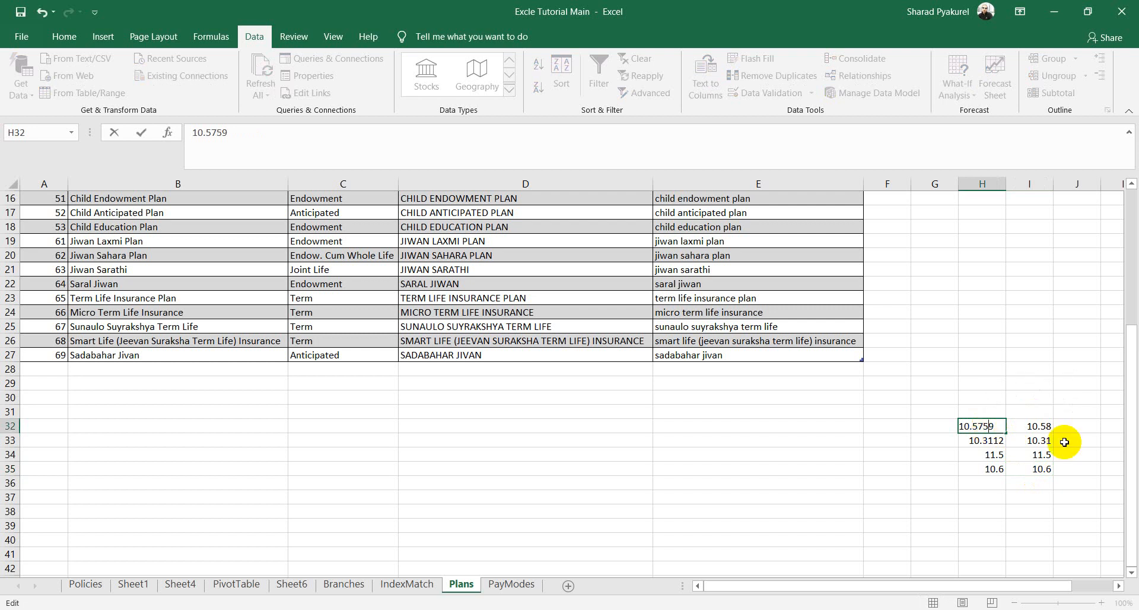
left_click(1064, 461)
left_click(999, 427)
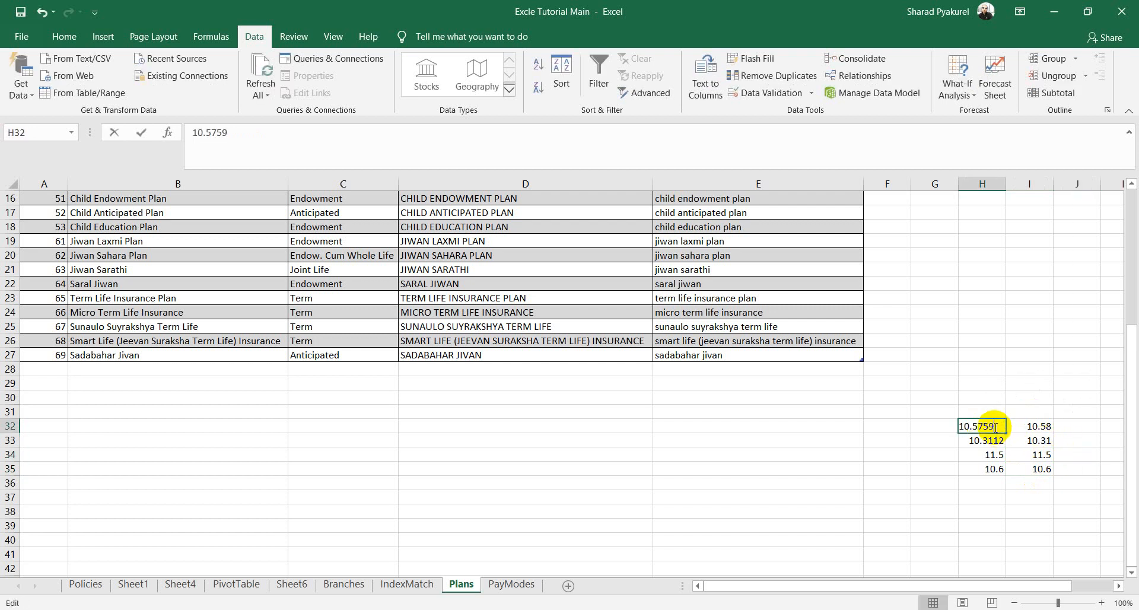
double_click(983, 426)
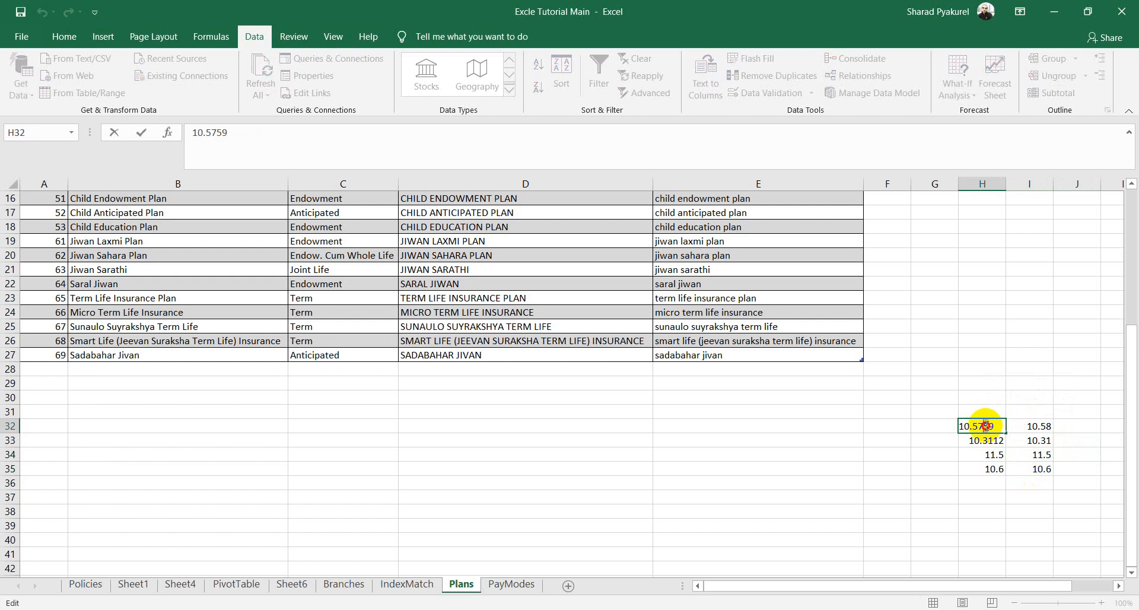
left_click_drag(982, 426, 987, 426)
type("4")
key("Return")
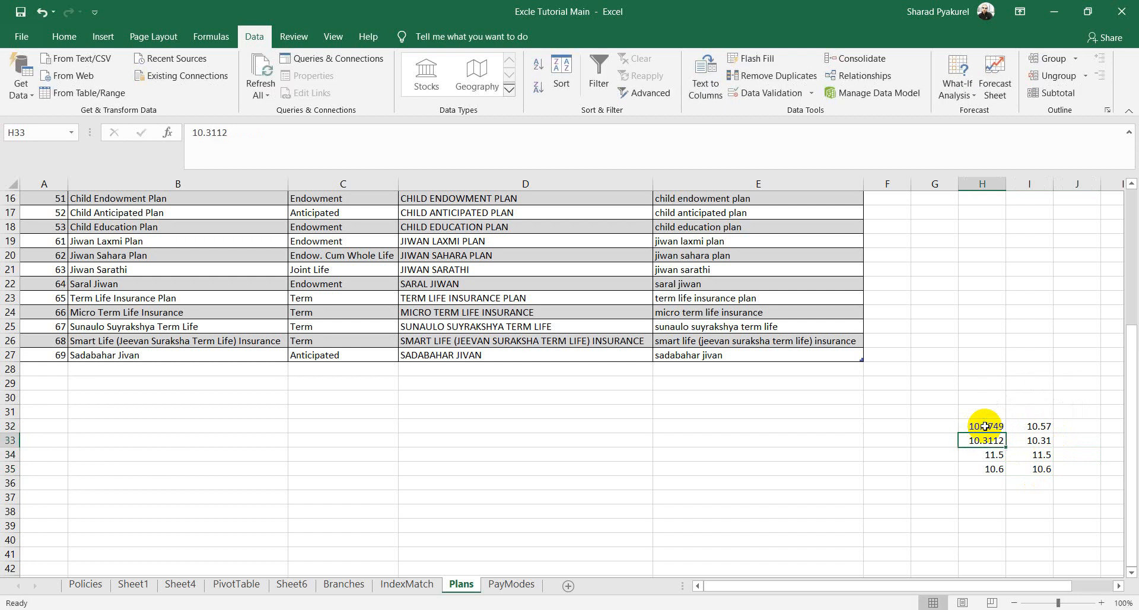
left_click(1021, 439)
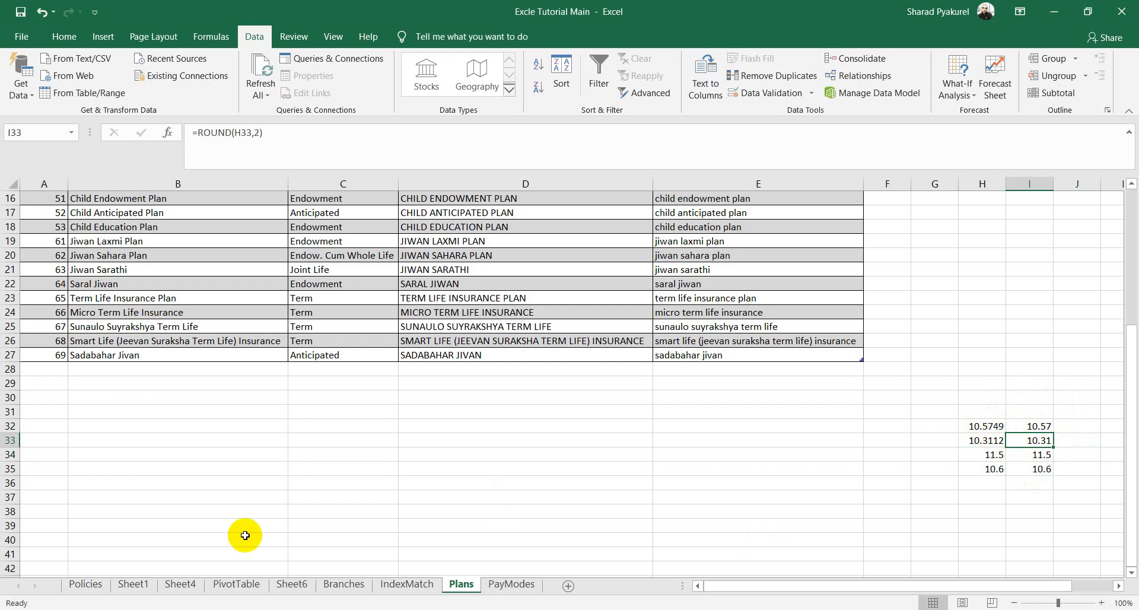
Step: Color the ROUND item in the PowerPoint agenda table red
key("alt+Tab")
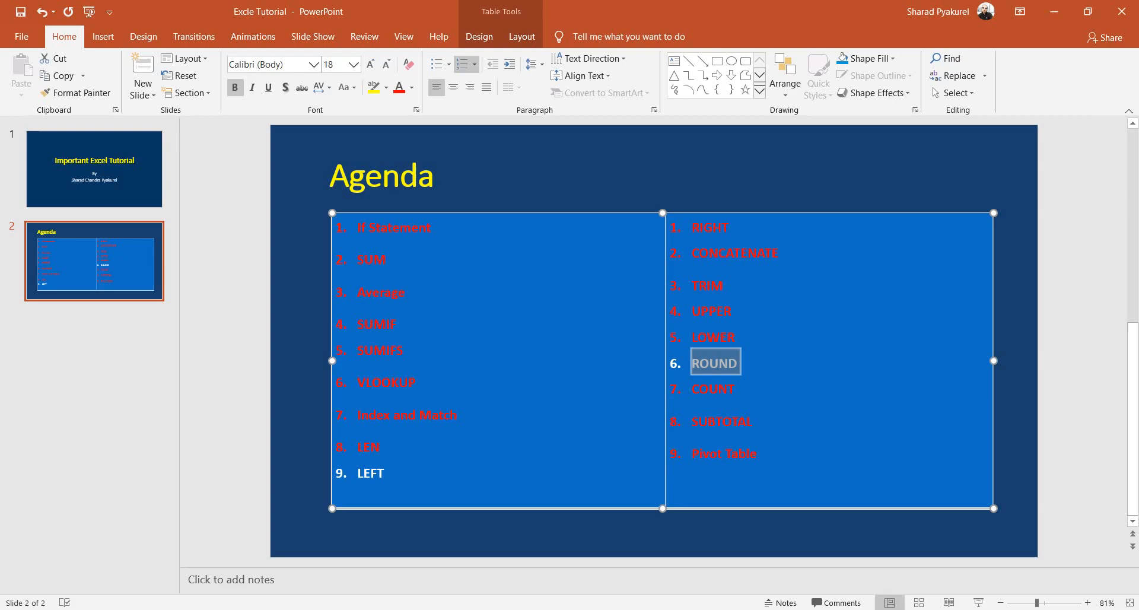
left_click(748, 372)
left_click_drag(744, 366, 652, 363)
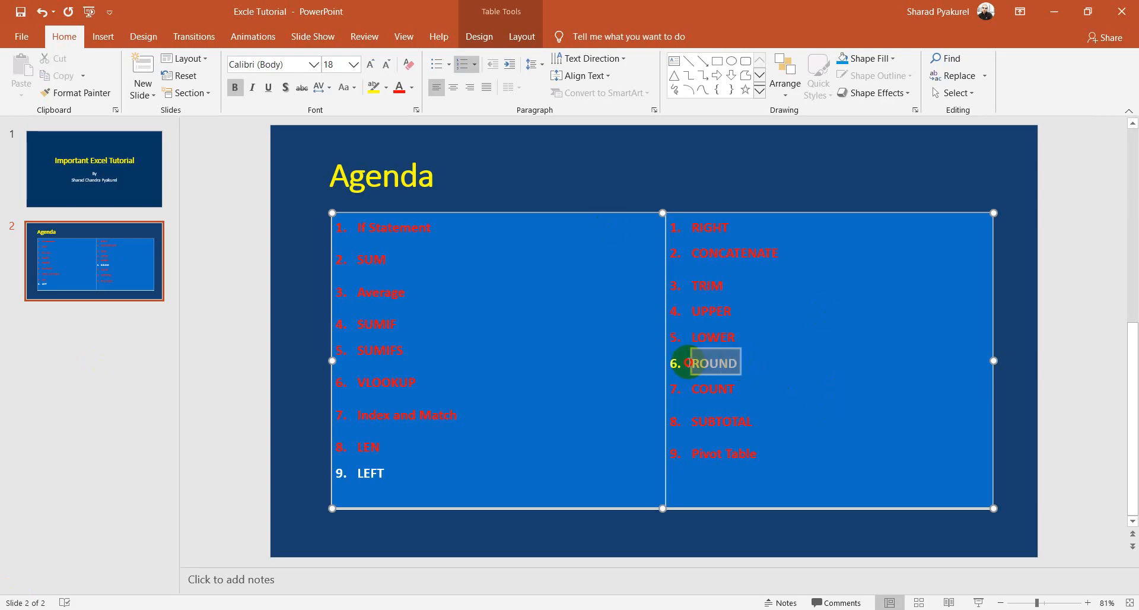
left_click(406, 92)
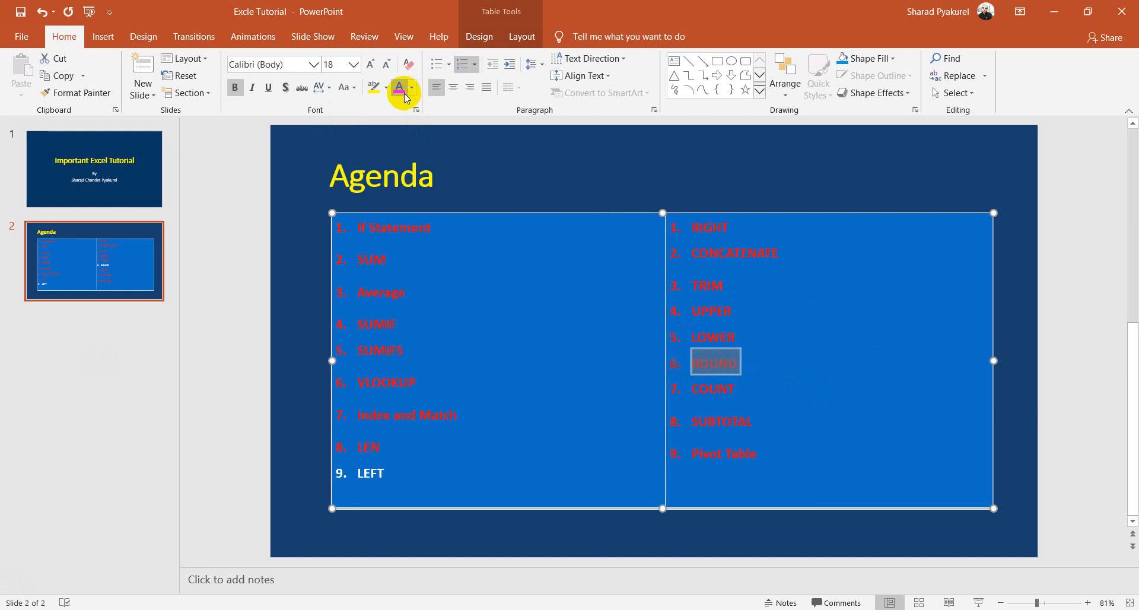
left_click_drag(400, 475, 355, 472)
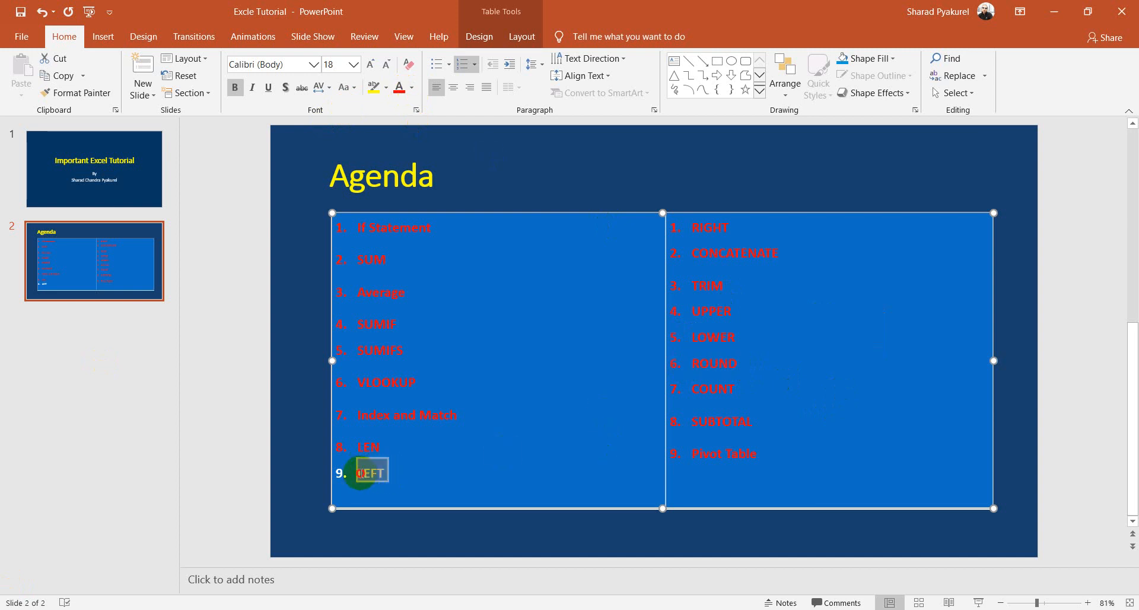